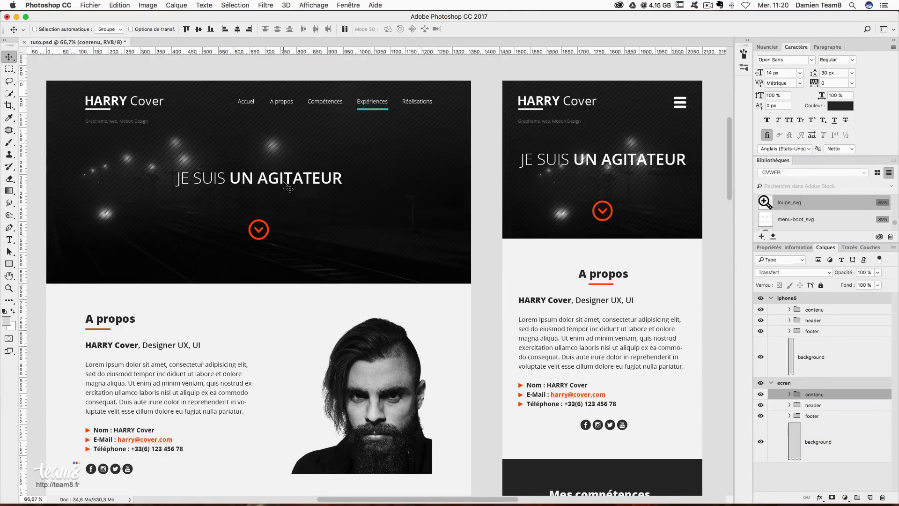
- Change the couleur logo library asset's fill to bright yellow and save it
scroll(285, 185, "down", 2)
scroll(286, 186, "up", 2)
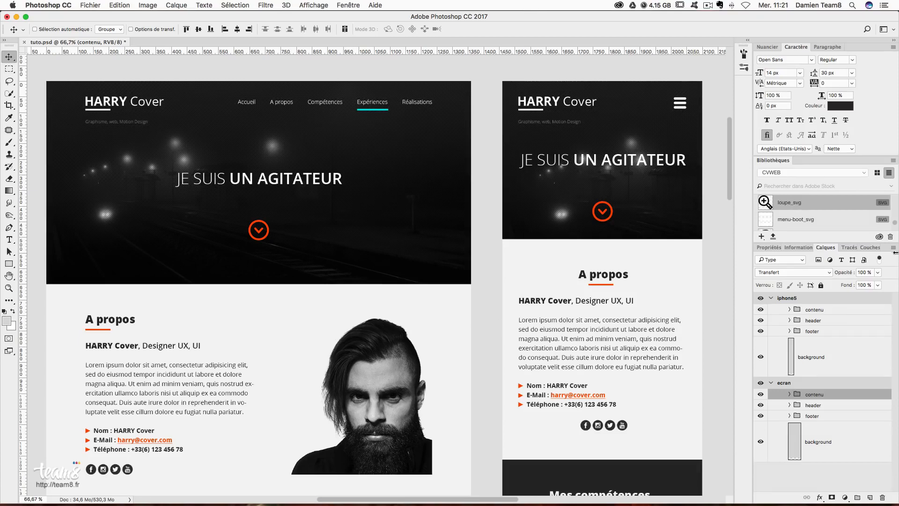
scroll(802, 196, "down", 10)
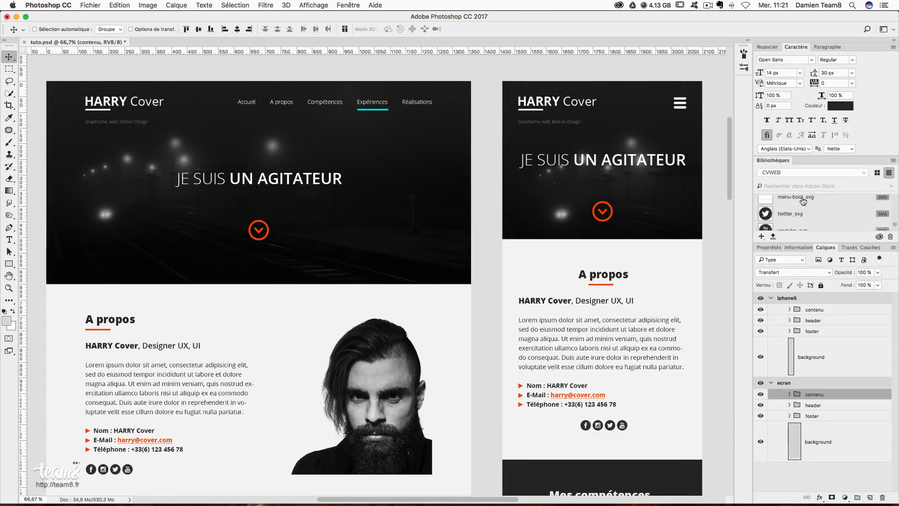
scroll(803, 201, "down", 5)
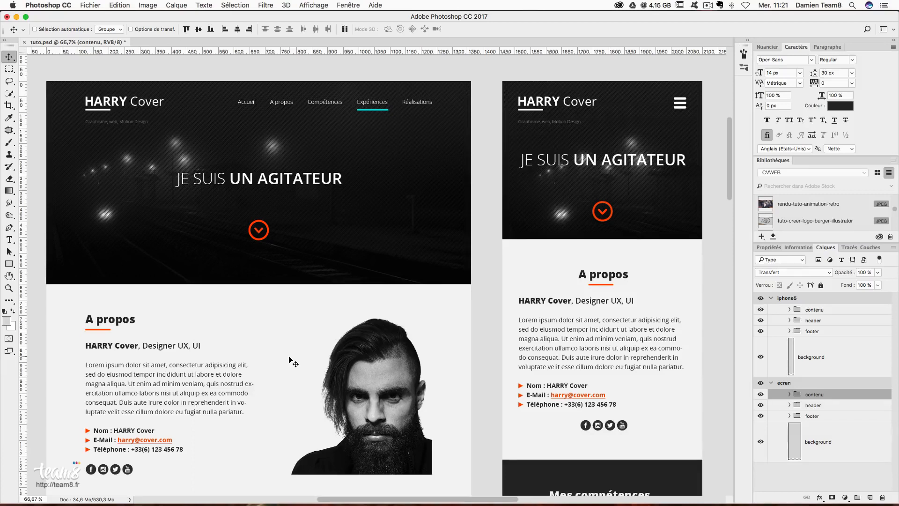
scroll(812, 231, "up", 5)
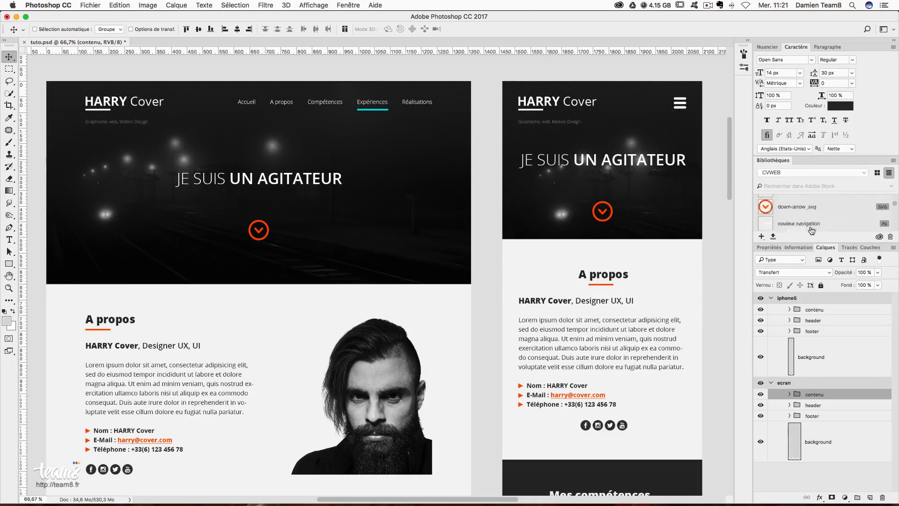
scroll(811, 231, "up", 2)
scroll(811, 231, "down", 2)
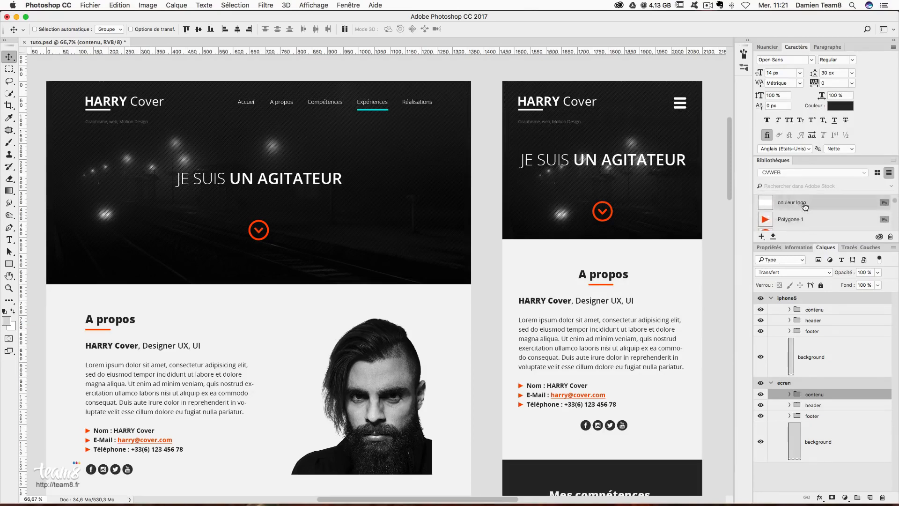
double_click(767, 204)
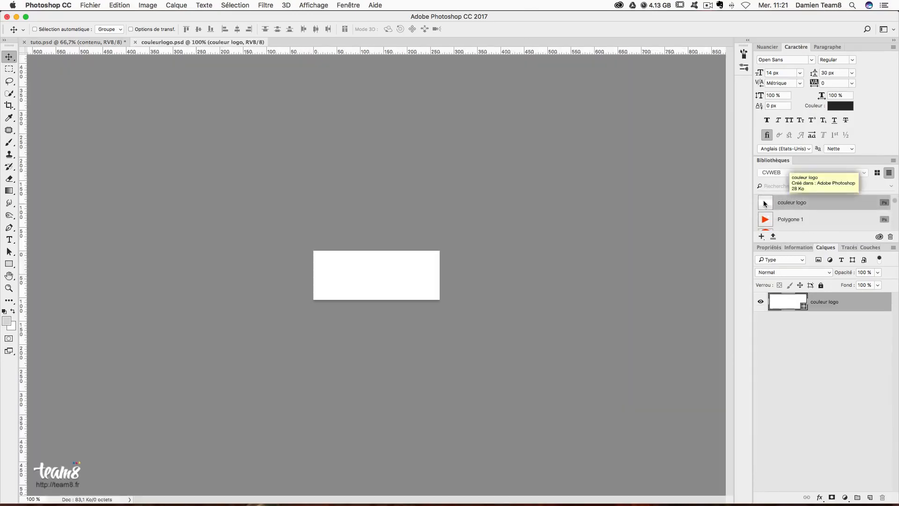
double_click(796, 302)
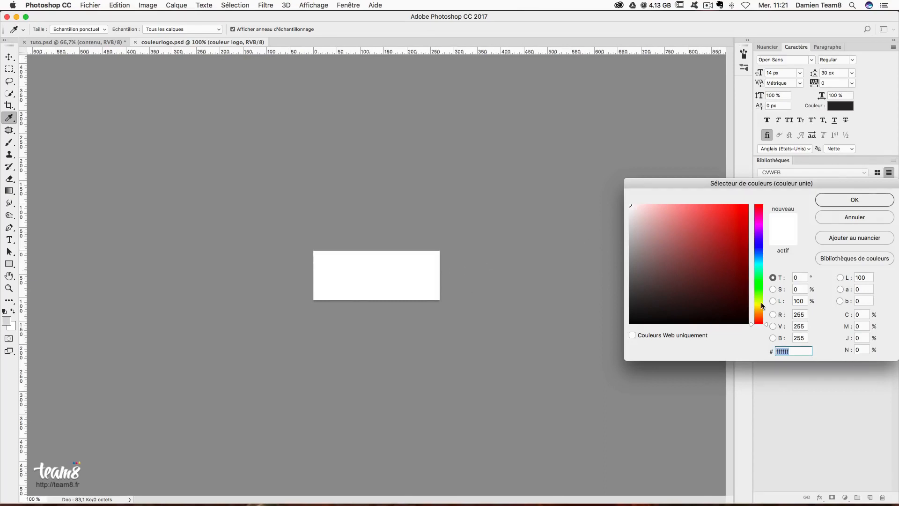
left_click(758, 303)
left_click(748, 205)
left_click(837, 202)
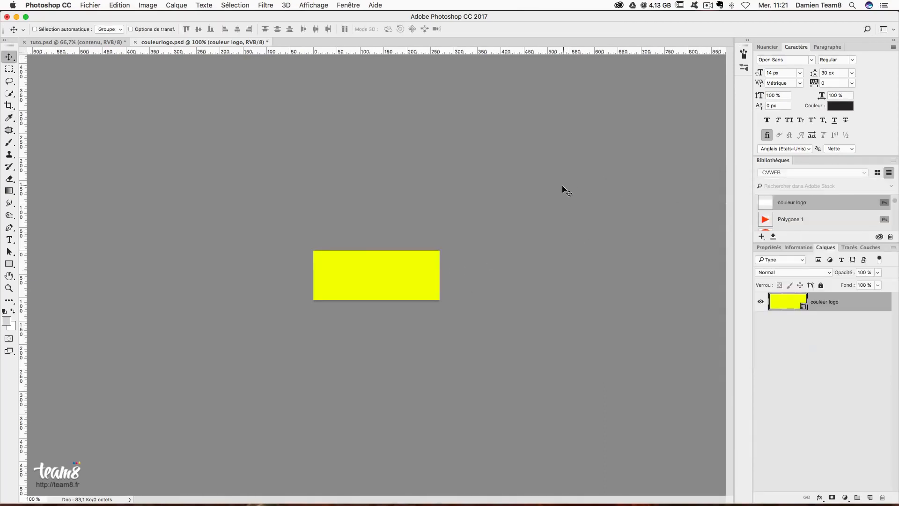
key("super+s")
- Check the yellow HARRY logo in tuto.psd, then undo the couleur logo back to white
left_click(91, 40)
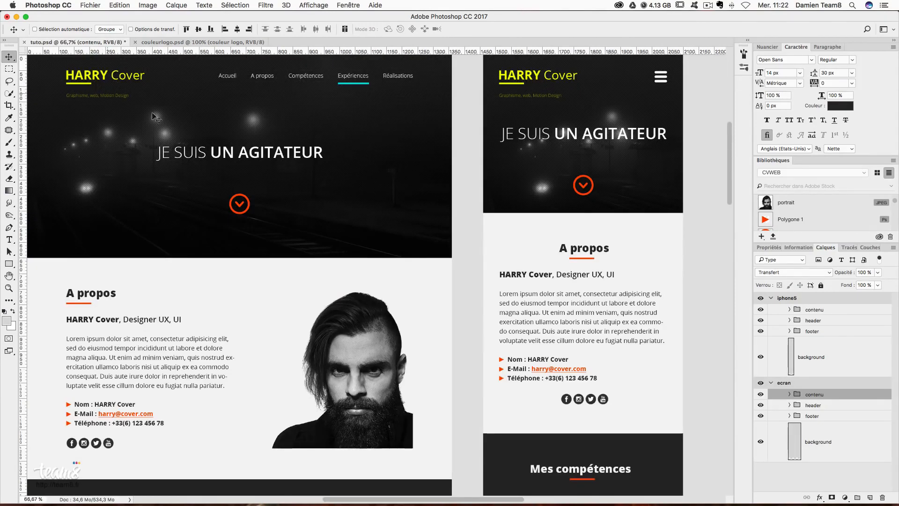
scroll(136, 113, "up", 1)
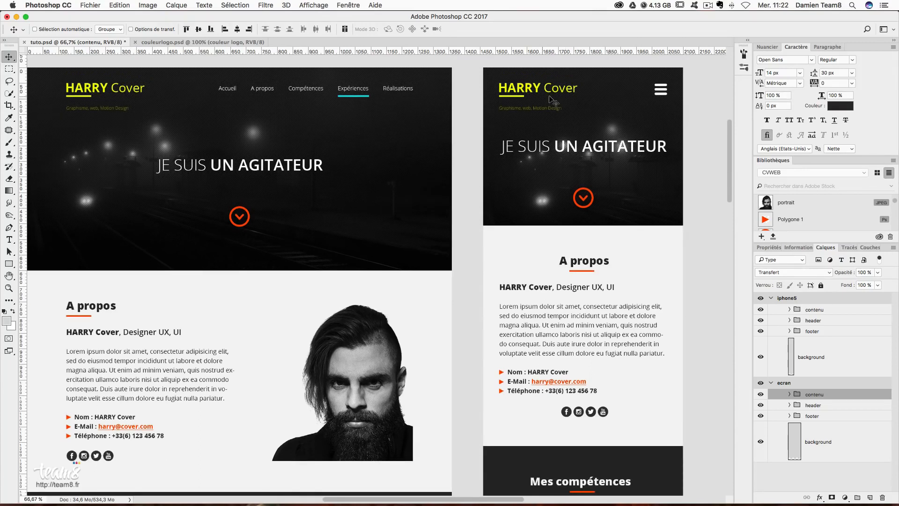
left_click(185, 41)
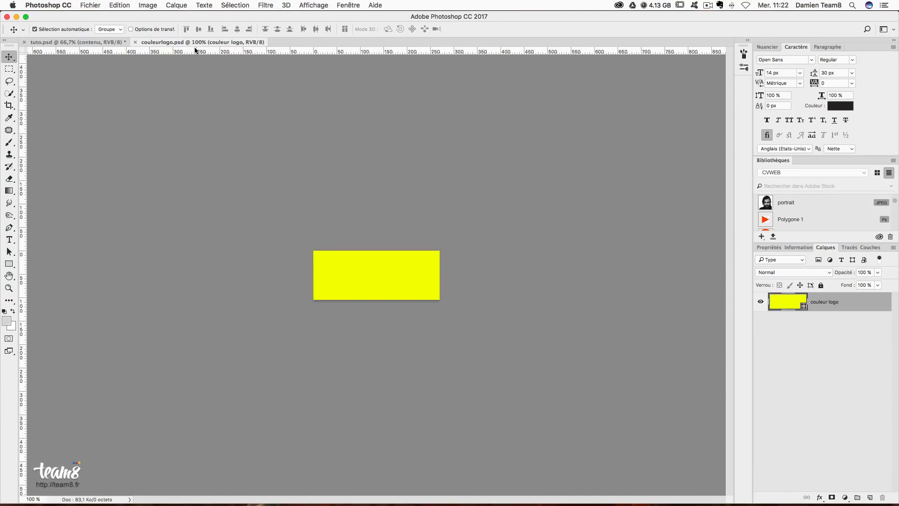
key("super+BackSpace")
left_click(96, 42)
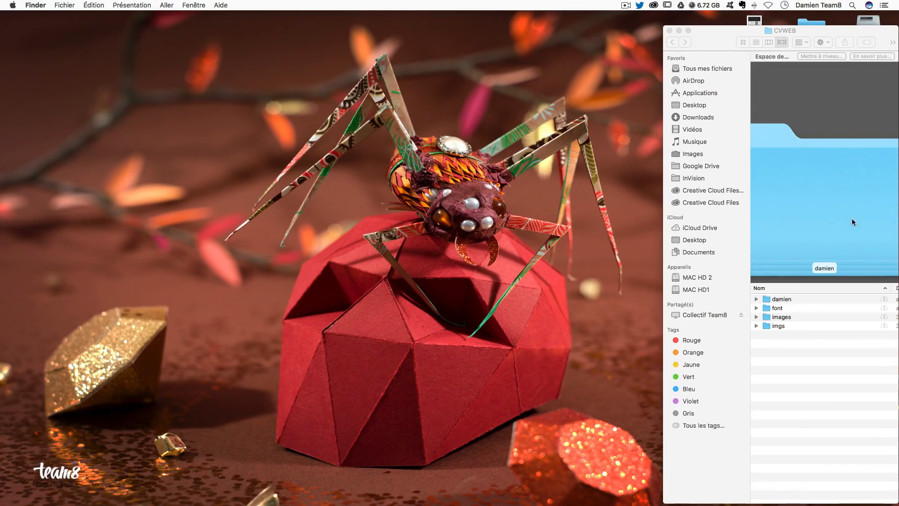
left_click(790, 311)
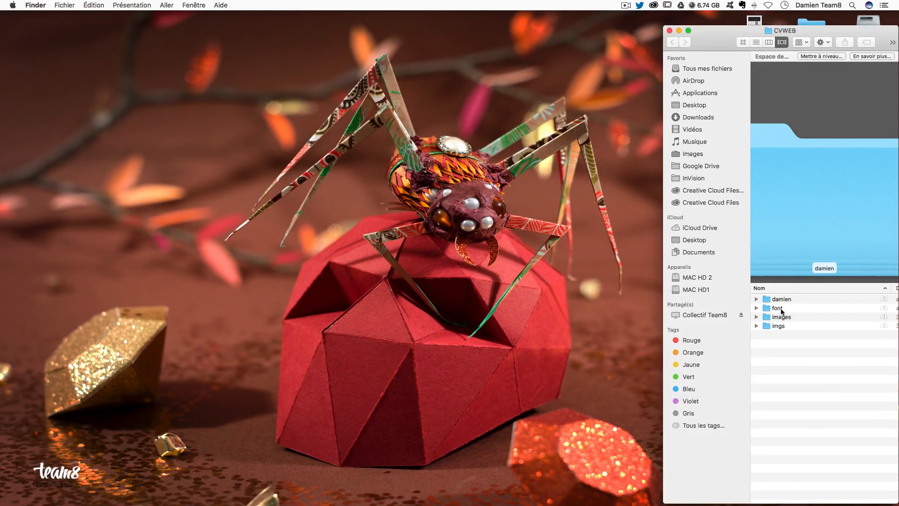
left_click(781, 309)
left_click(758, 308)
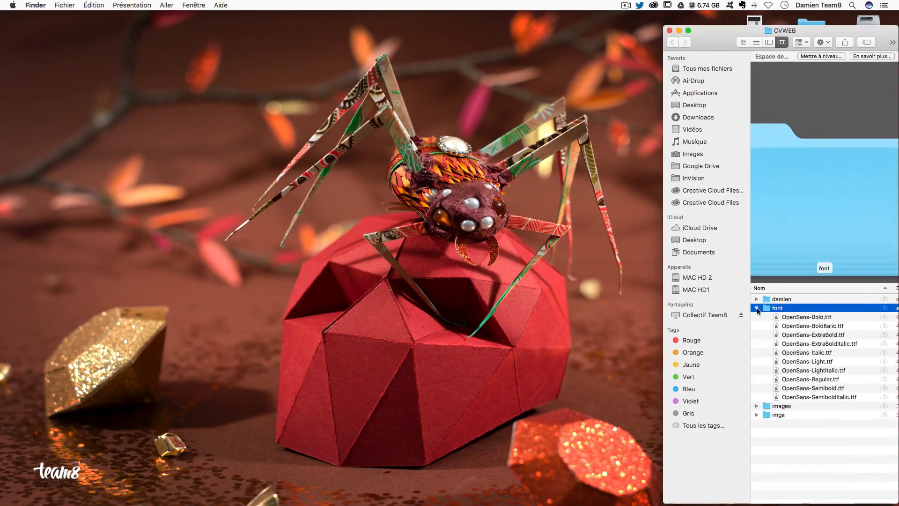
left_click(757, 308)
left_click(755, 317)
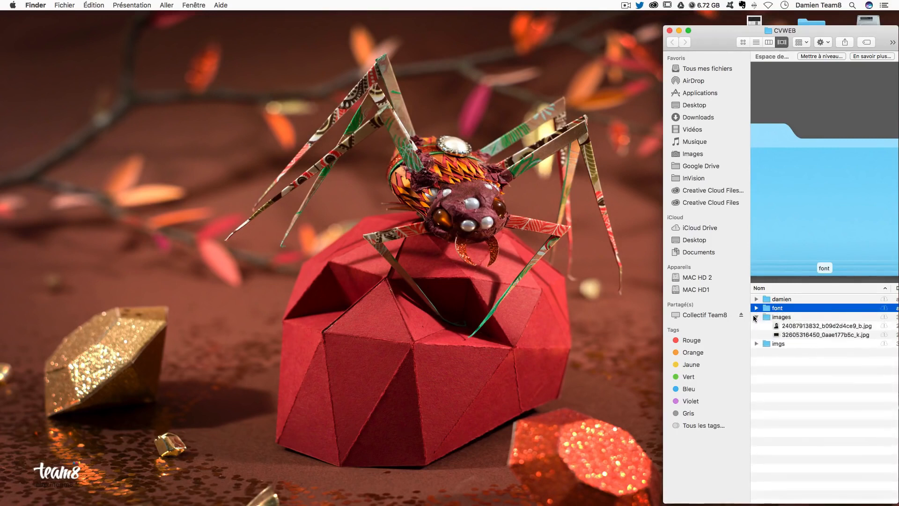
left_click(755, 317)
left_click(755, 326, "alt")
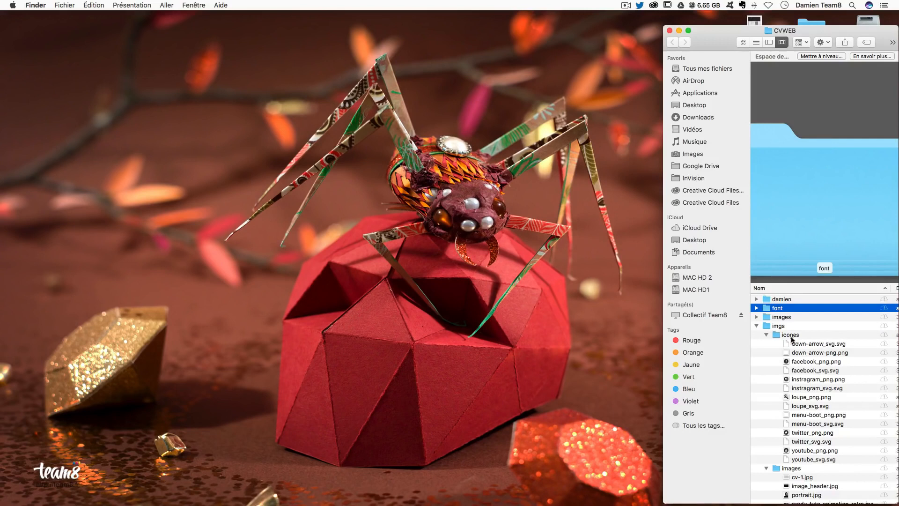
scroll(806, 348, "down", 3)
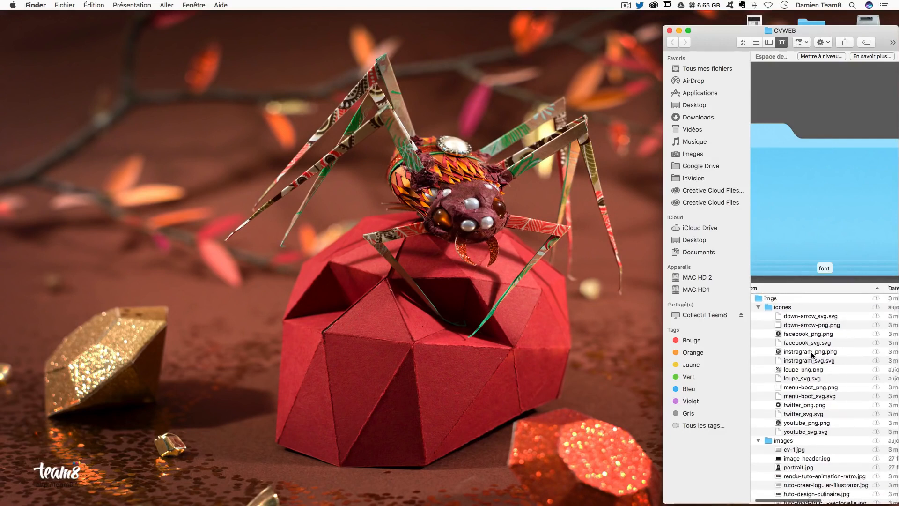
scroll(811, 354, "left", 1)
scroll(812, 355, "down", 1)
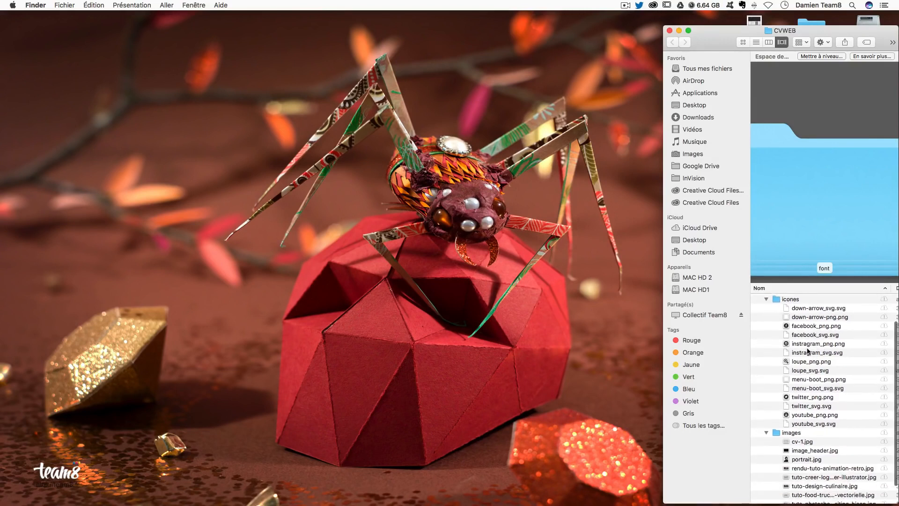
scroll(810, 354, "down", 3)
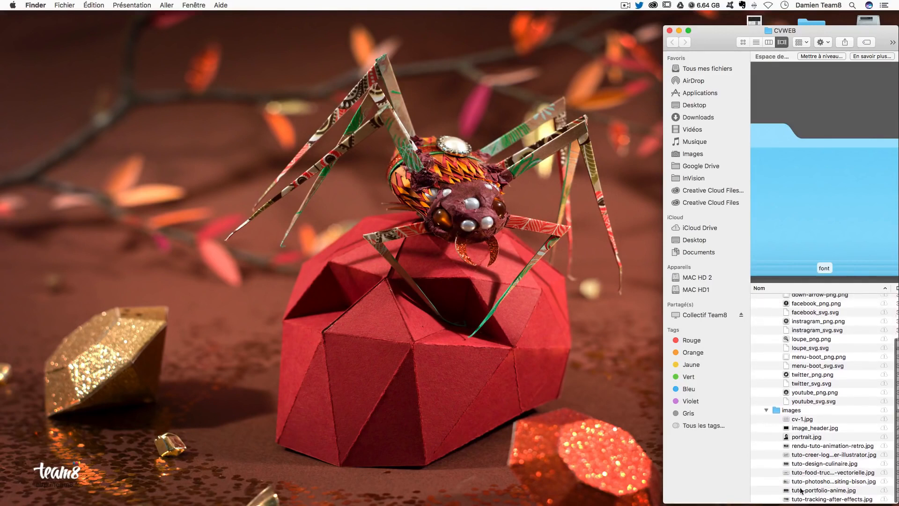
scroll(798, 456, "up", 10)
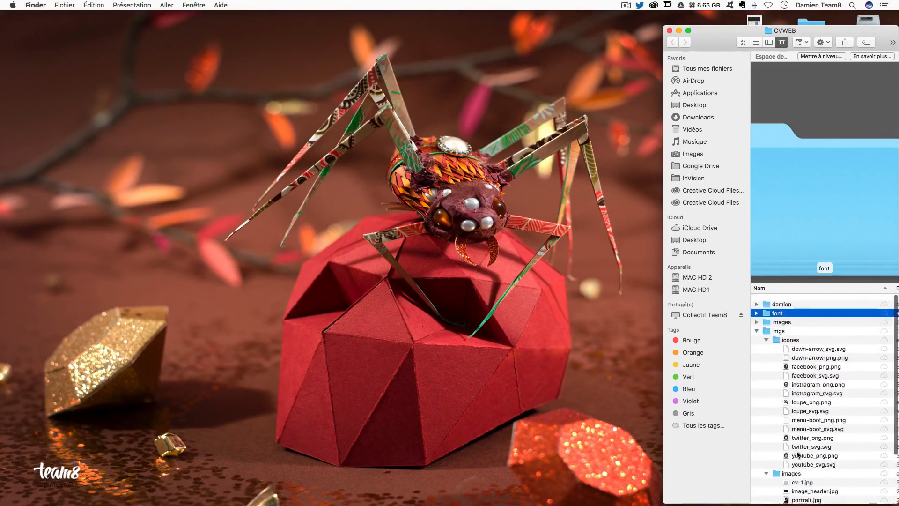
left_click(757, 326)
left_click(788, 349)
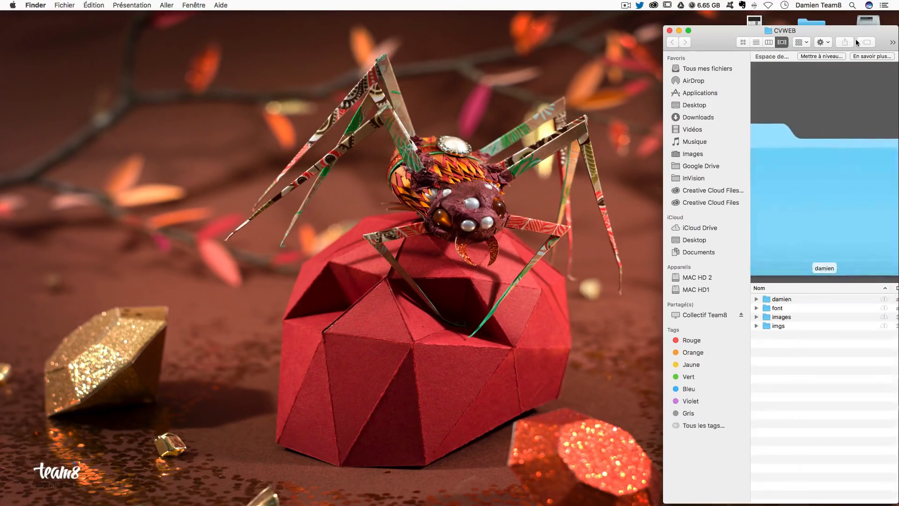
left_click(862, 23)
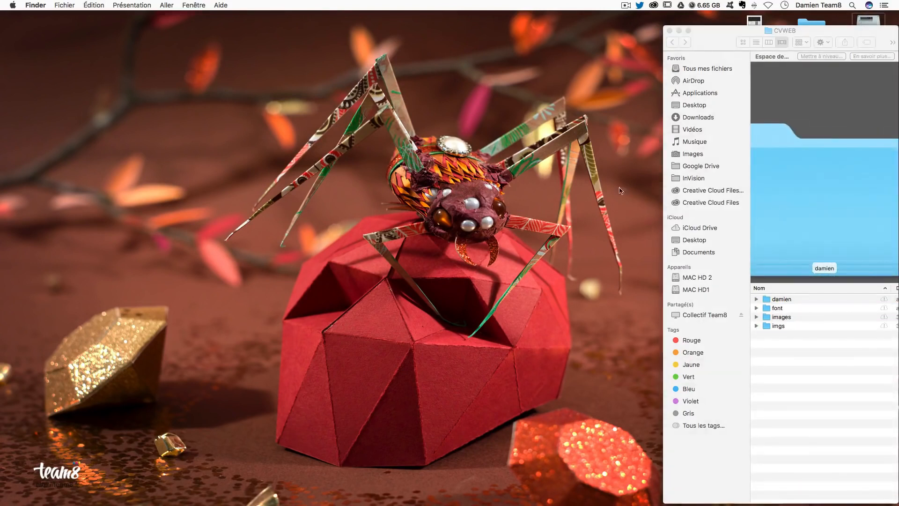
double_click(866, 23)
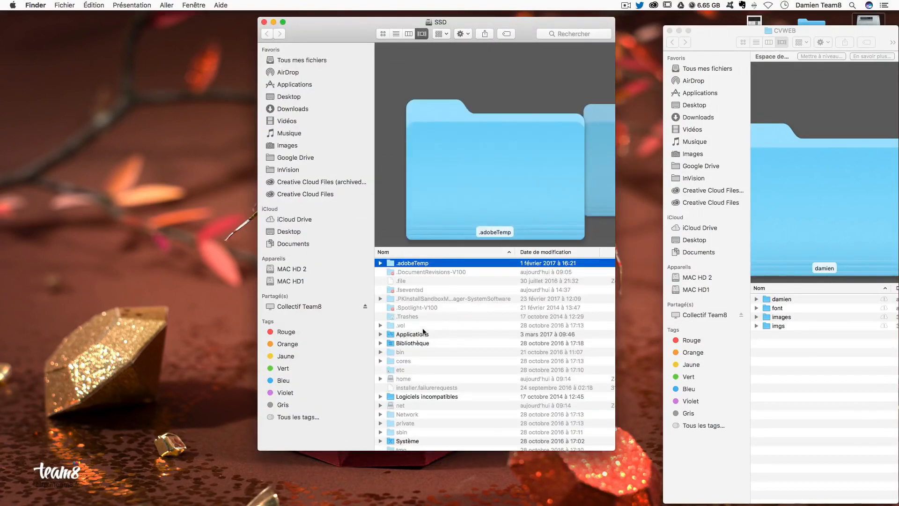
left_click(412, 344)
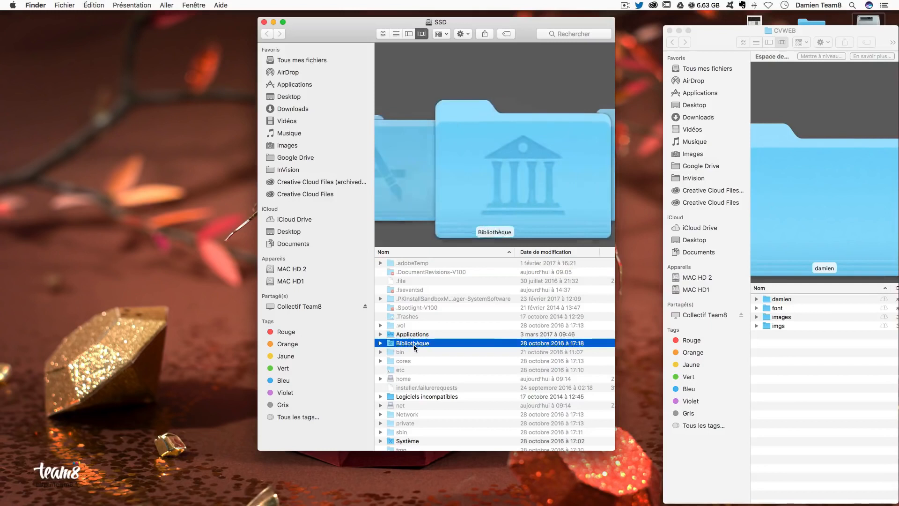
double_click(412, 344)
left_click(400, 369)
double_click(400, 369)
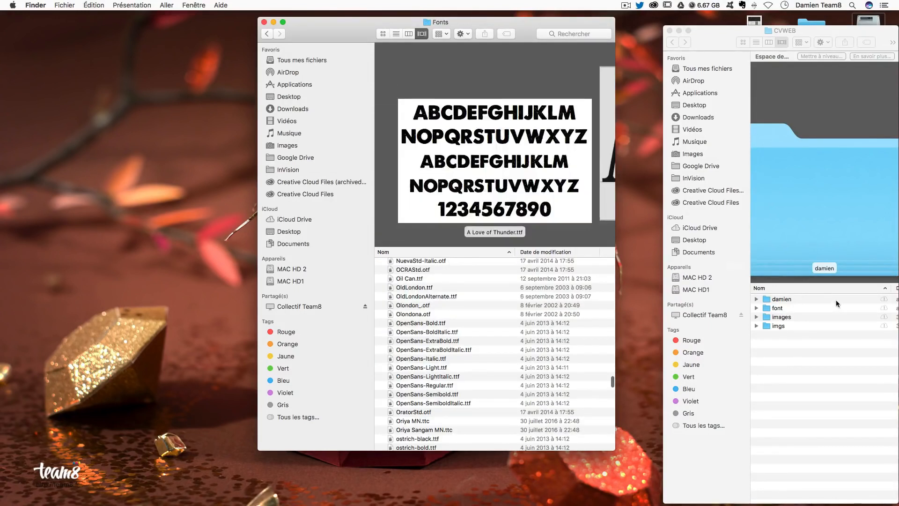
left_click(770, 308)
double_click(771, 308)
left_click_drag(800, 413, 759, 382)
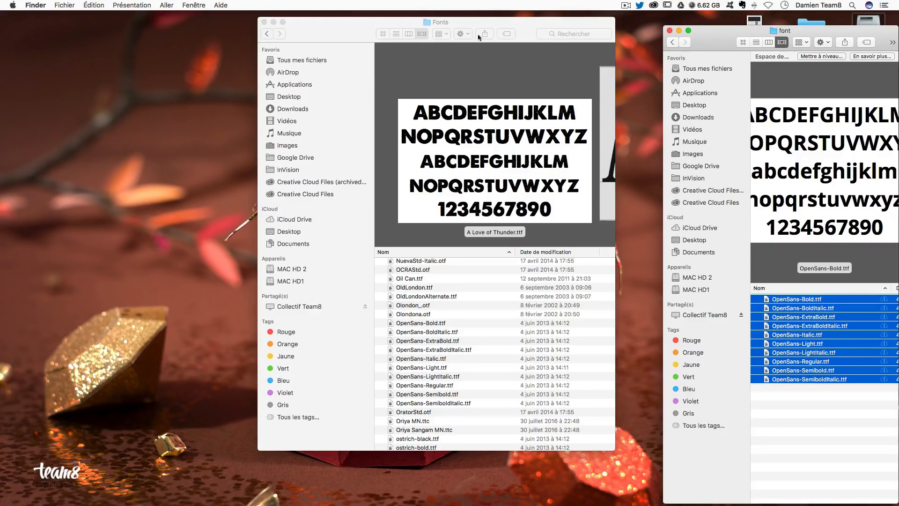
left_click(672, 42)
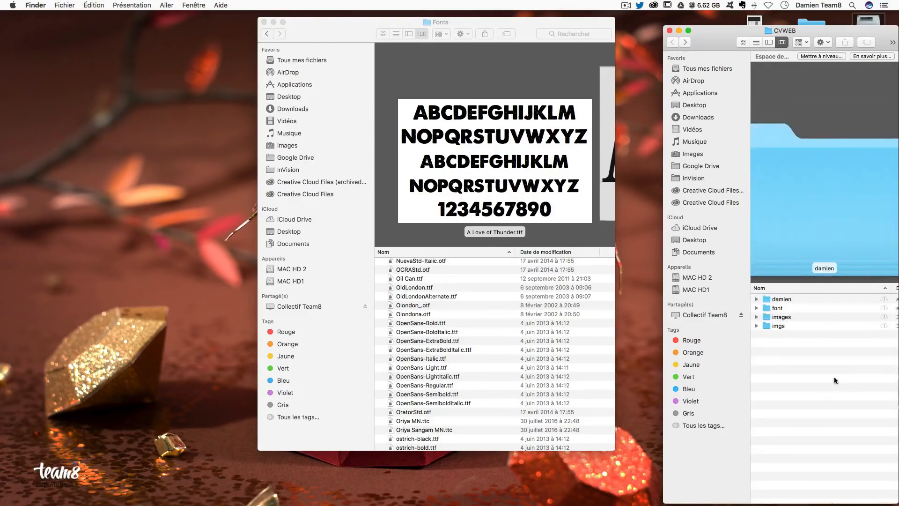
left_click(264, 22)
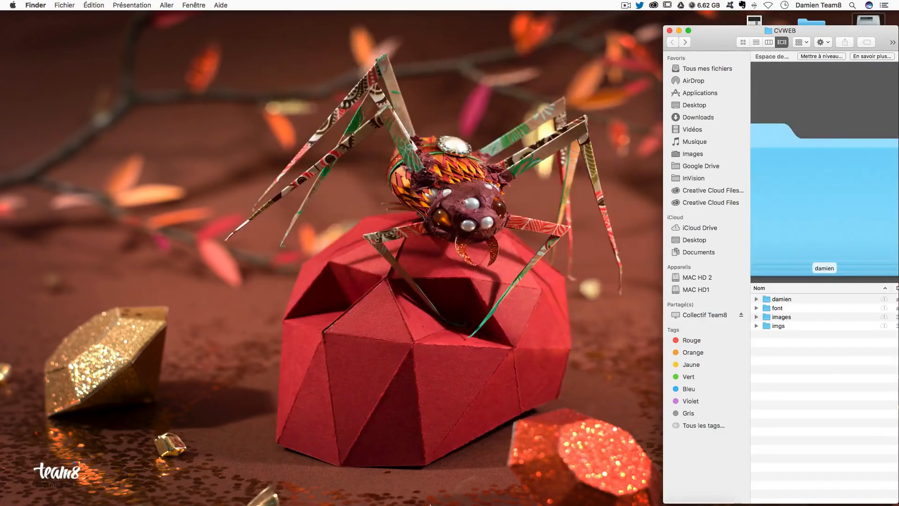
- Create a new document from the recent 1360 × 2000 px, 72 ppi preset with Artboards enabled
left_click(451, 487)
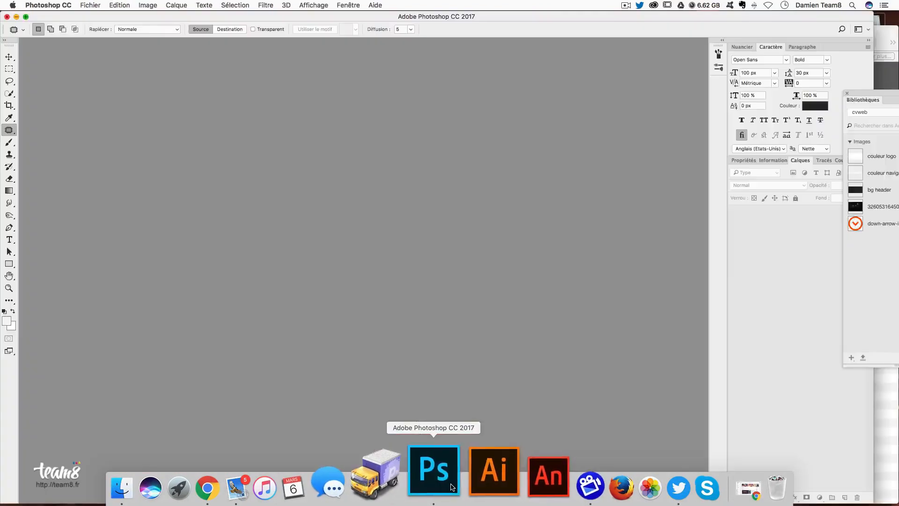
key("super+n")
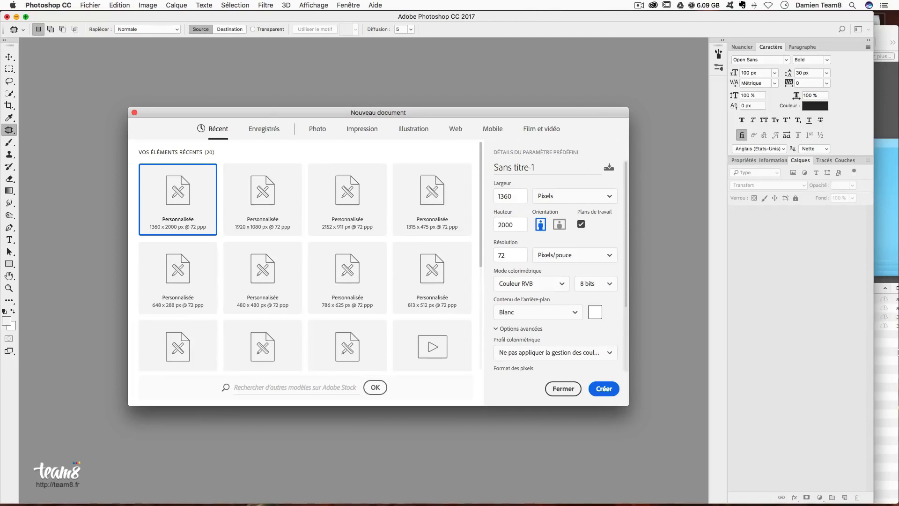
left_click_drag(522, 197, 484, 192)
left_click(456, 131)
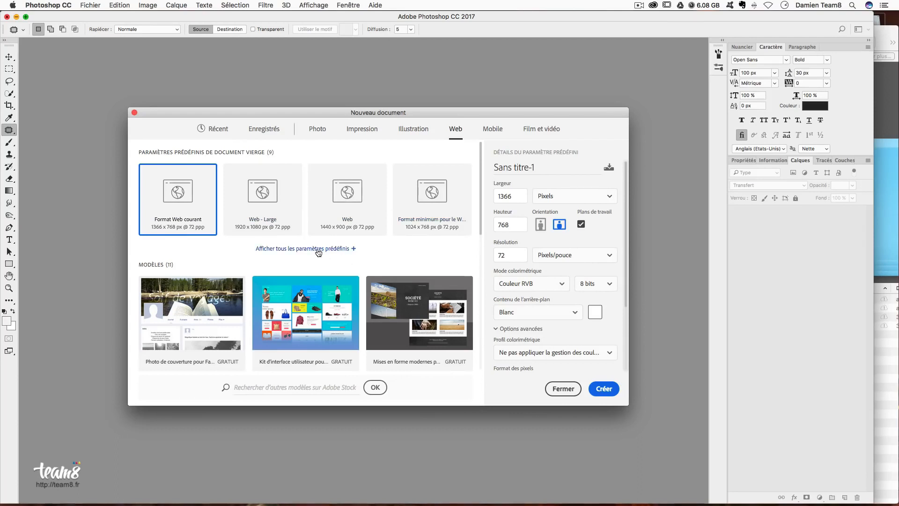
left_click(316, 249)
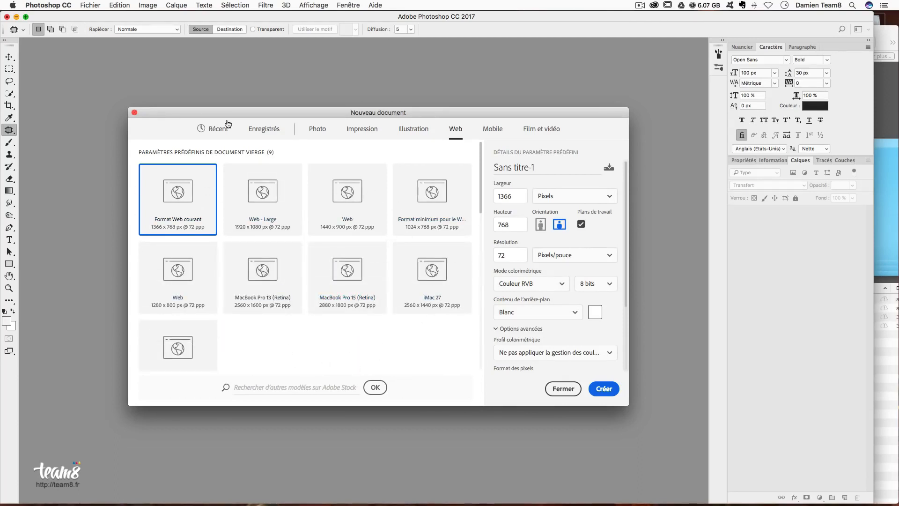
left_click(212, 129)
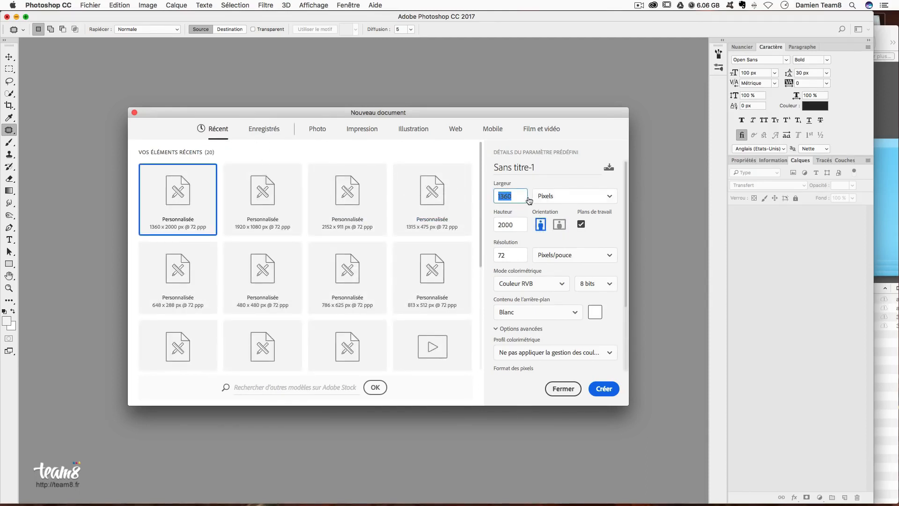
left_click(519, 224)
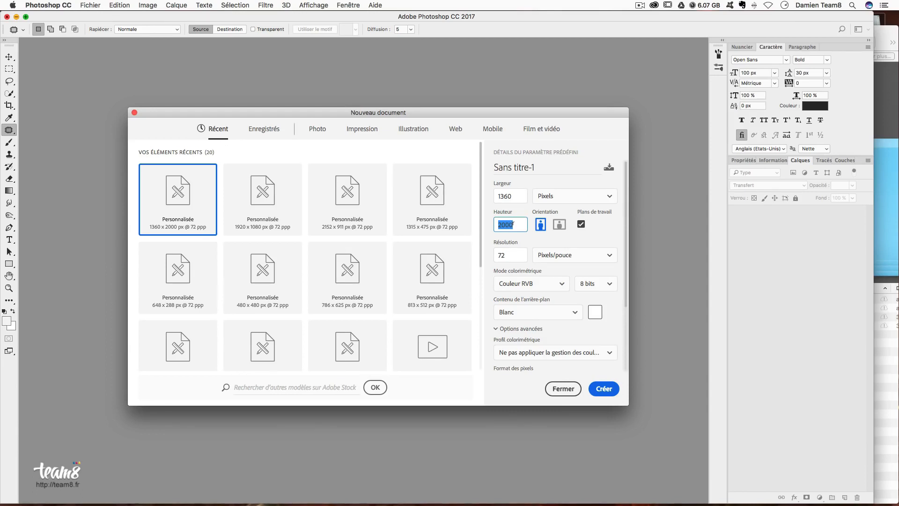
left_click(511, 255)
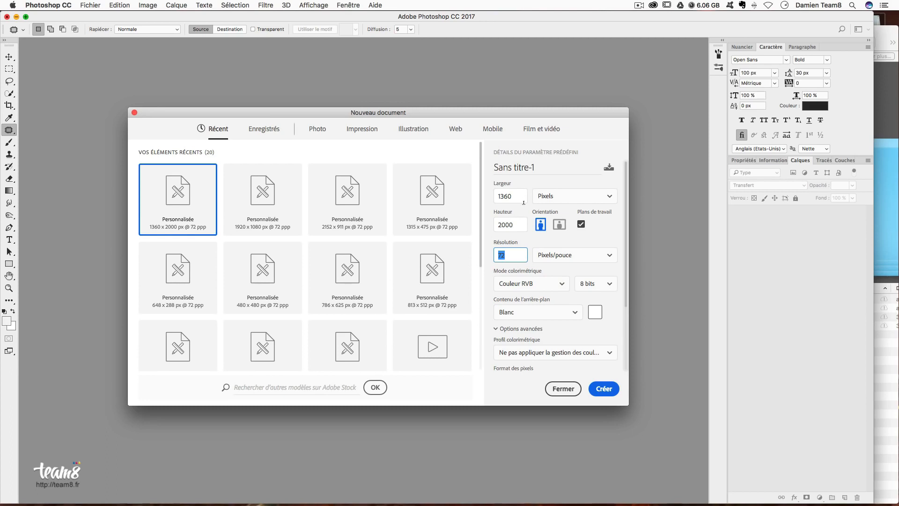
left_click(604, 389)
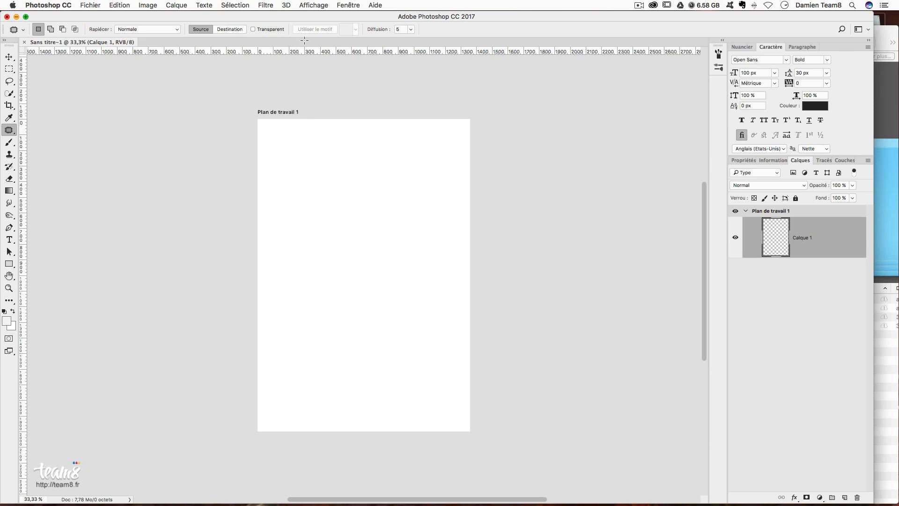
- Start a new guide layout with 12 columns, 65 px wide, and 30 px gutters
left_click(317, 6)
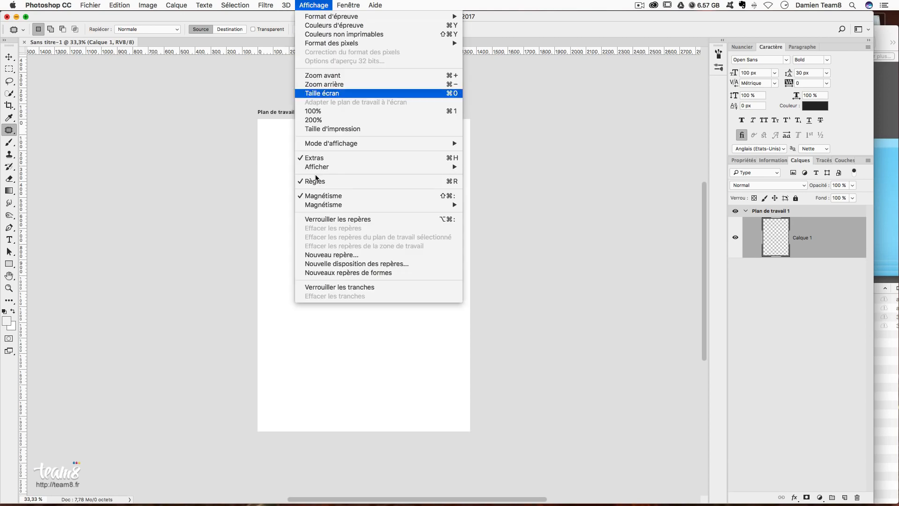
left_click(340, 264)
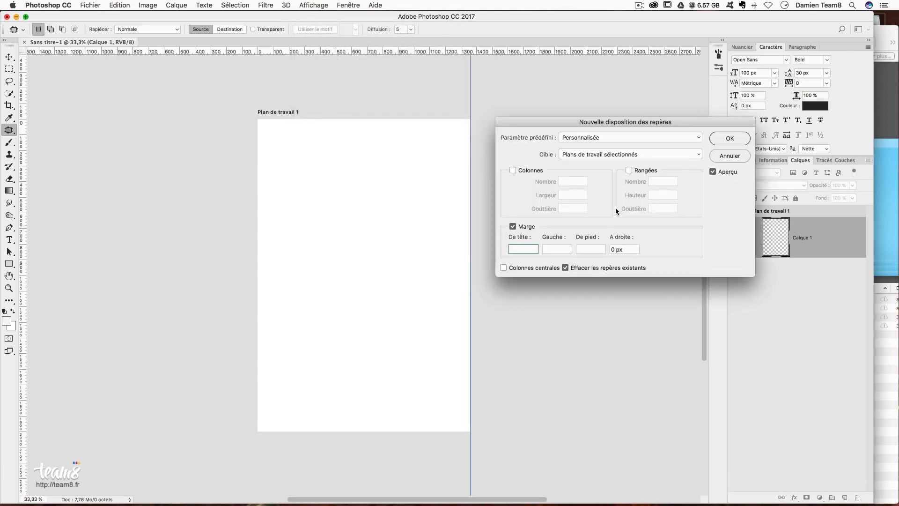
left_click(513, 170)
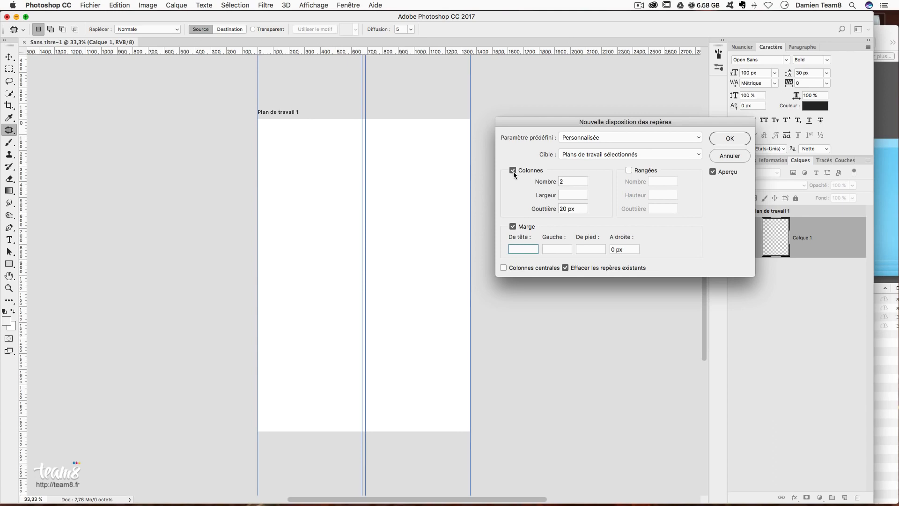
left_click(575, 181)
type("12")
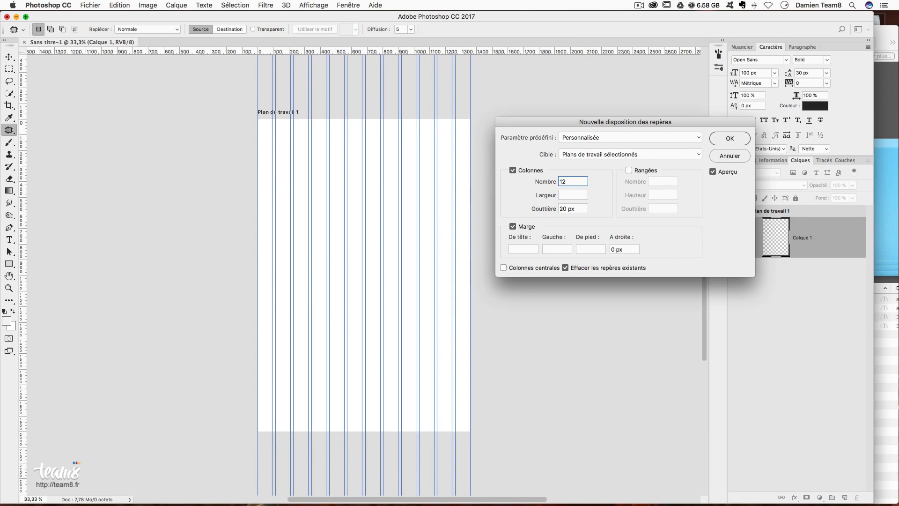
left_click(573, 195)
type("65")
key("Tab")
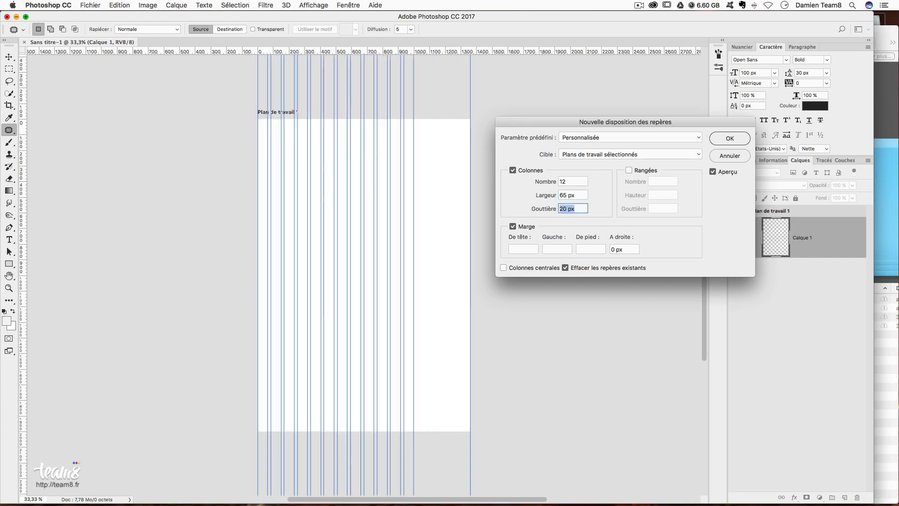
type("30")
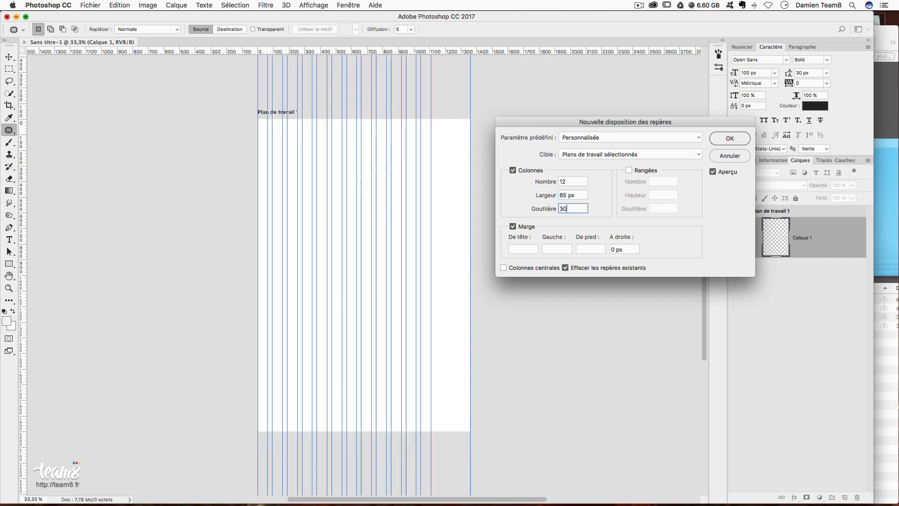
key("Tab")
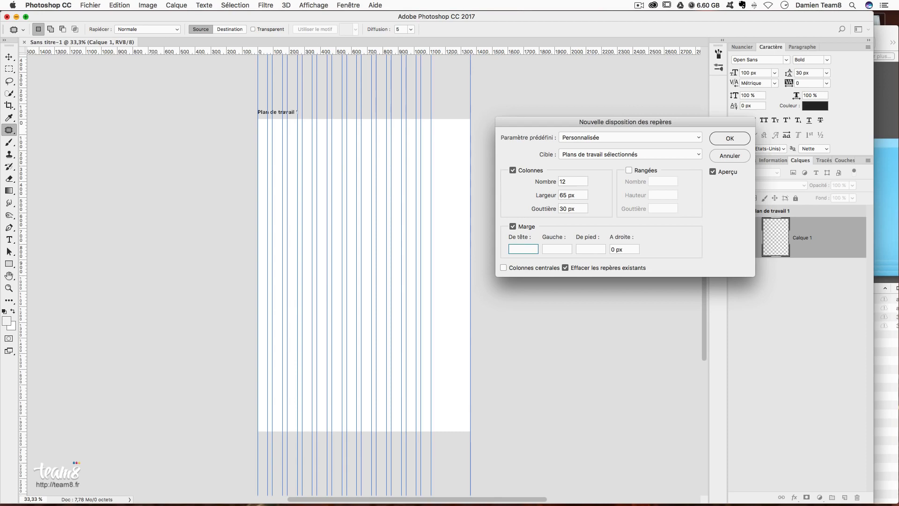
- Set margins to 50/110/50/110 px, centre the columns, and apply the guide layout
type("50")
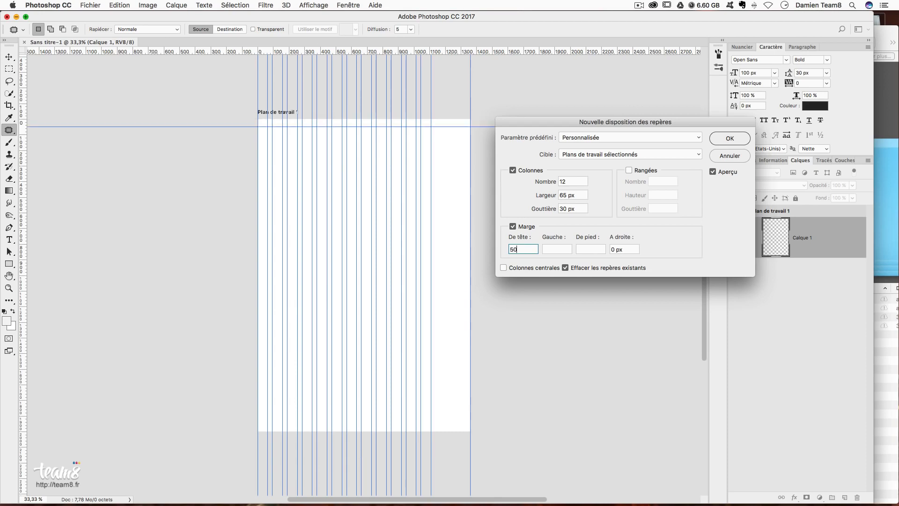
left_click(557, 249)
type("110")
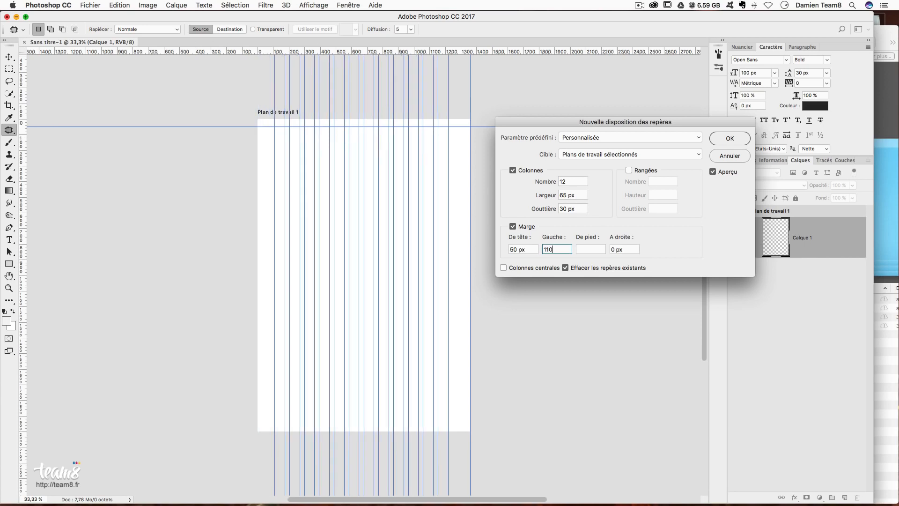
key("Tab")
type("50")
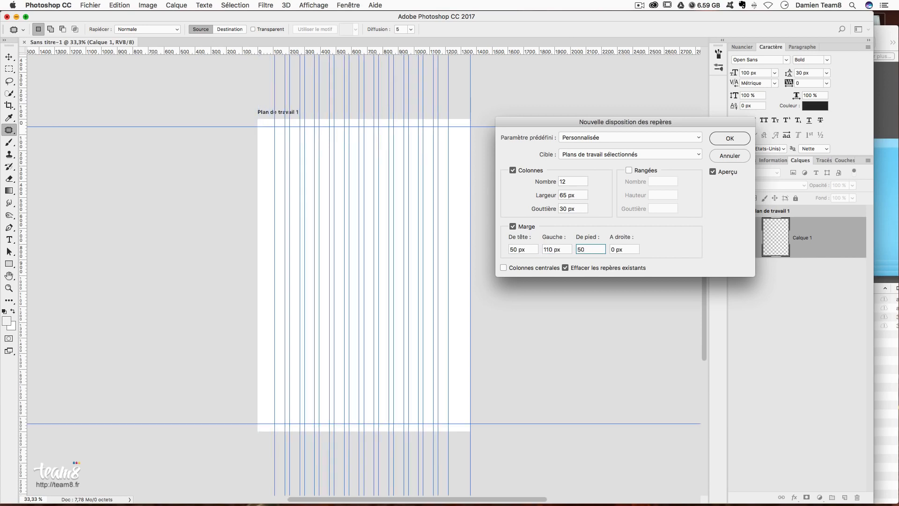
key("Tab")
type("110")
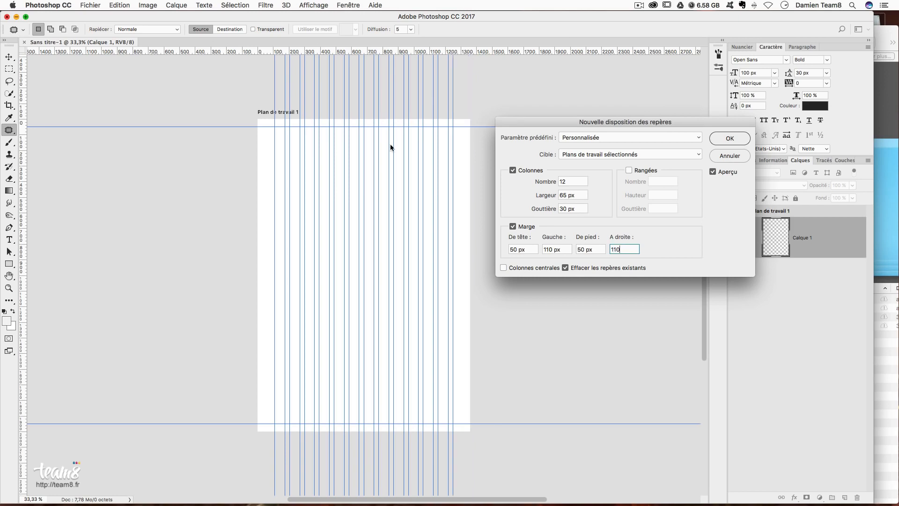
left_click(505, 267)
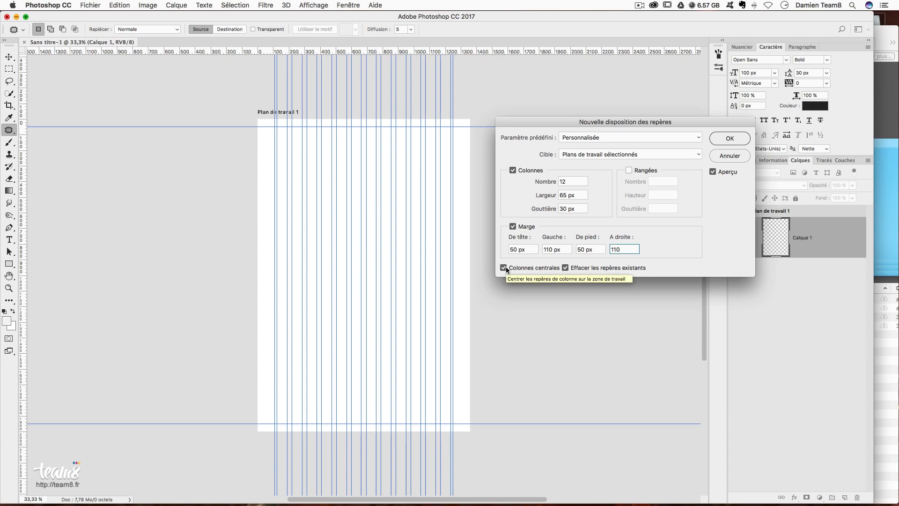
left_click(729, 139)
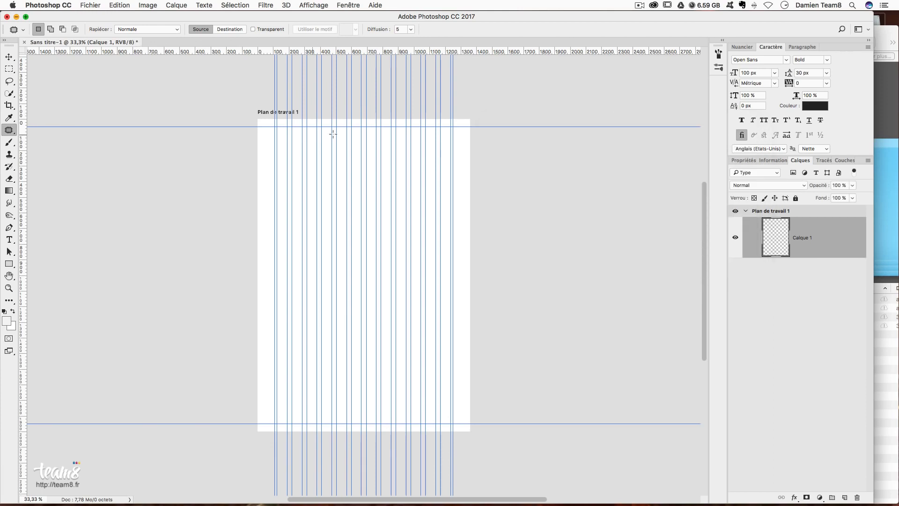
- Rename the artboard to ecran in the Layers panel
double_click(772, 211)
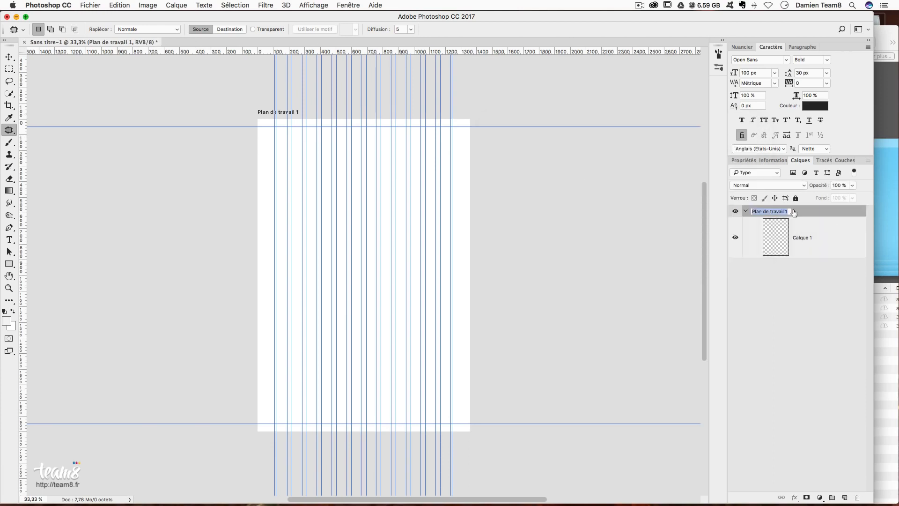
type("ecran")
key("Return")
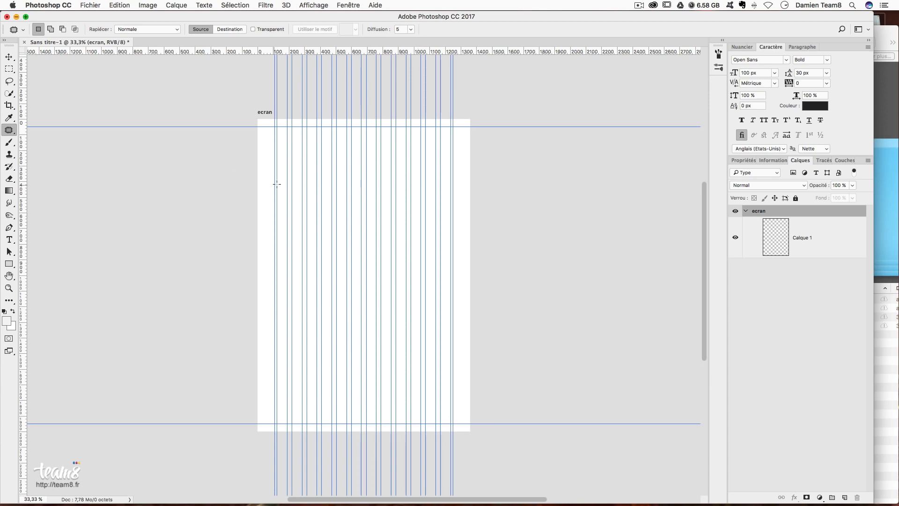
- Zoom in to 66.7% and try trial rectangular selections across the columns
key("super+plus")
key("super+plus")
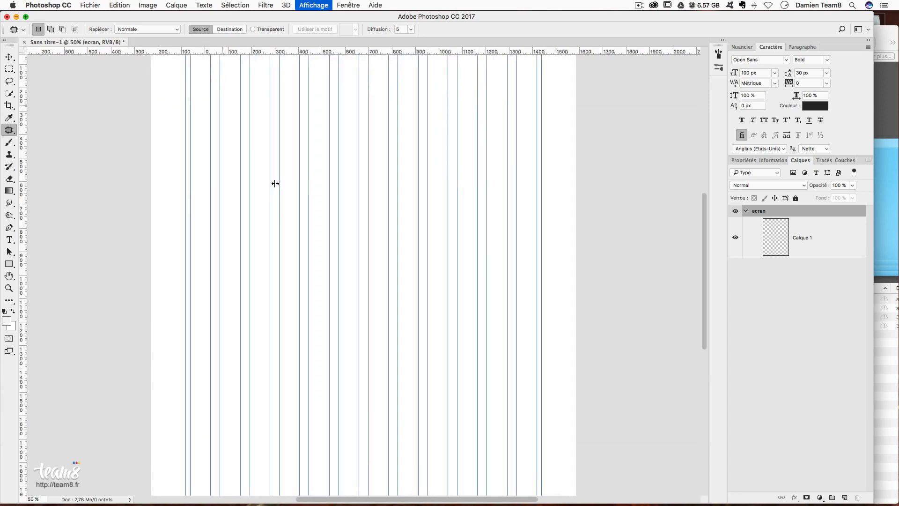
left_click_drag(187, 174, 329, 207)
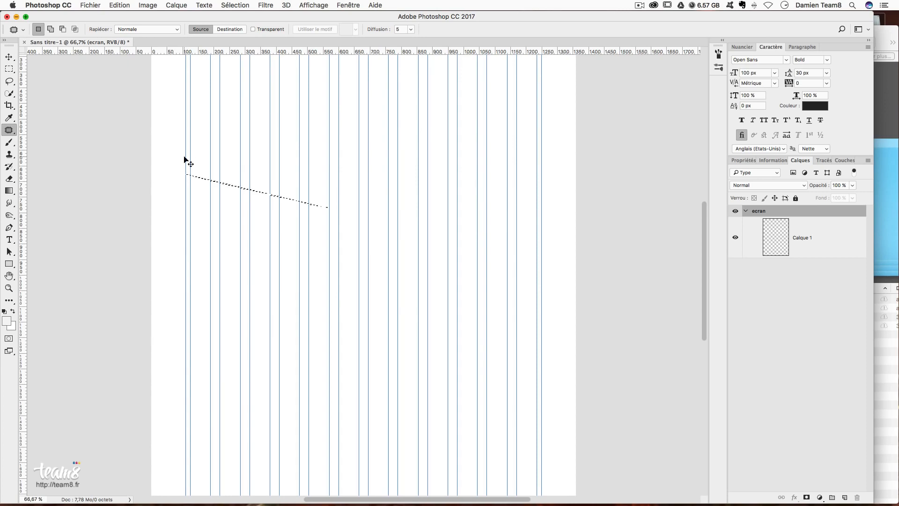
key("m")
key("super+d")
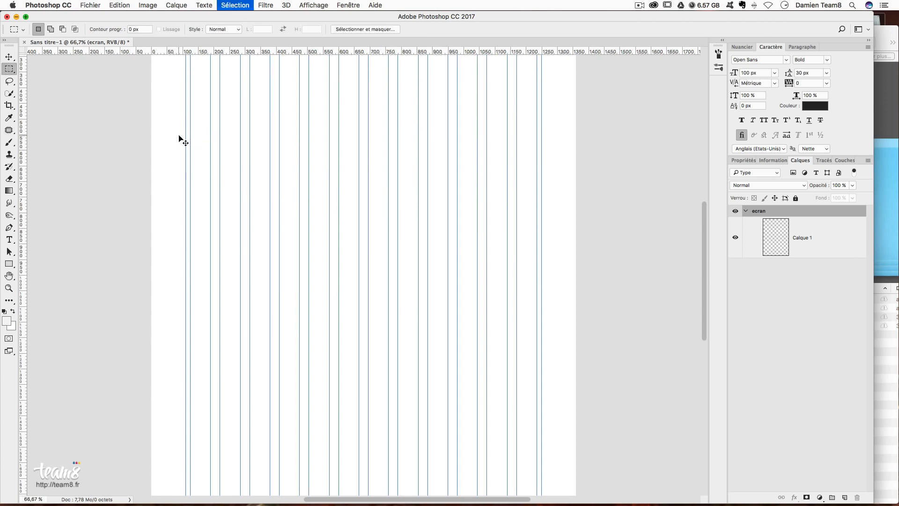
left_click_drag(185, 147, 542, 193)
scroll(468, 198, "up", 5)
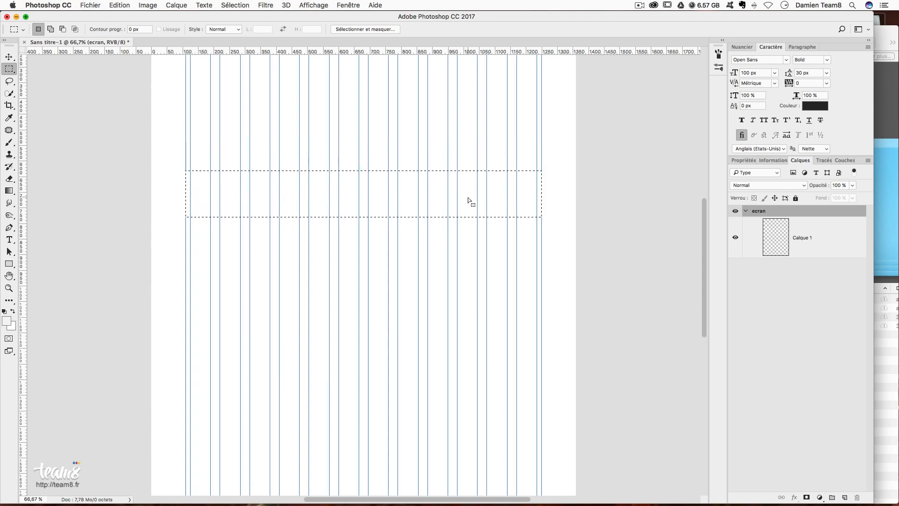
scroll(217, 136, "up", 3)
left_click_drag(186, 137, 219, 136)
left_click(193, 136)
- Select the header area from the artboard's top-left corner and make Calque 1 active
scroll(327, 159, "up", 3)
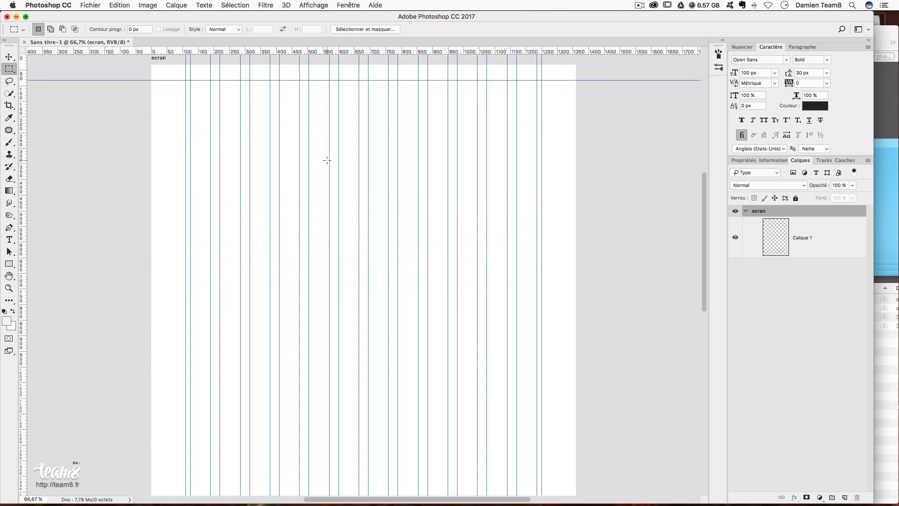
left_click_drag(152, 74, 603, 270)
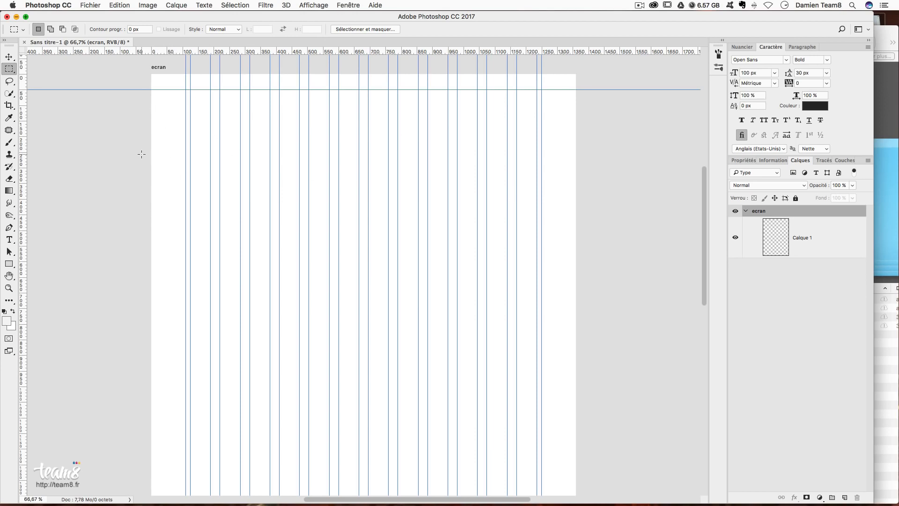
scroll(483, 187, "right", 4)
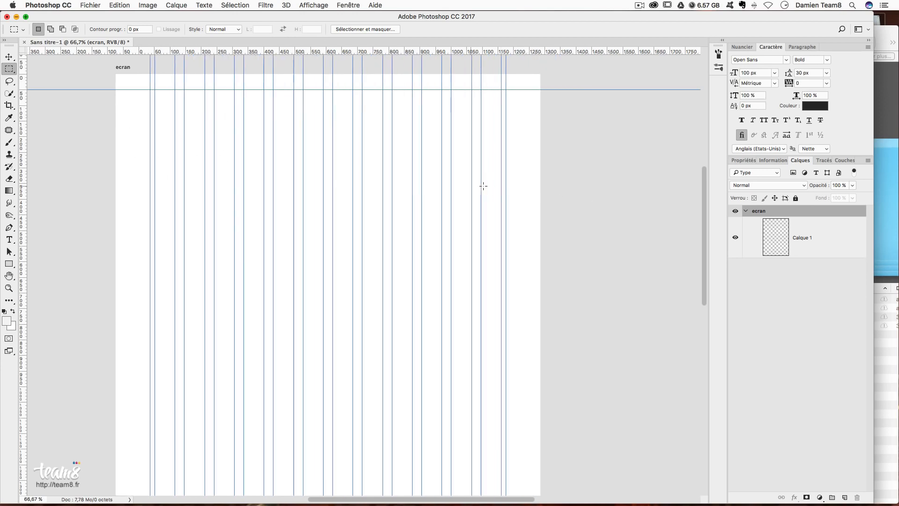
scroll(483, 186, "up", 2)
left_click(830, 241)
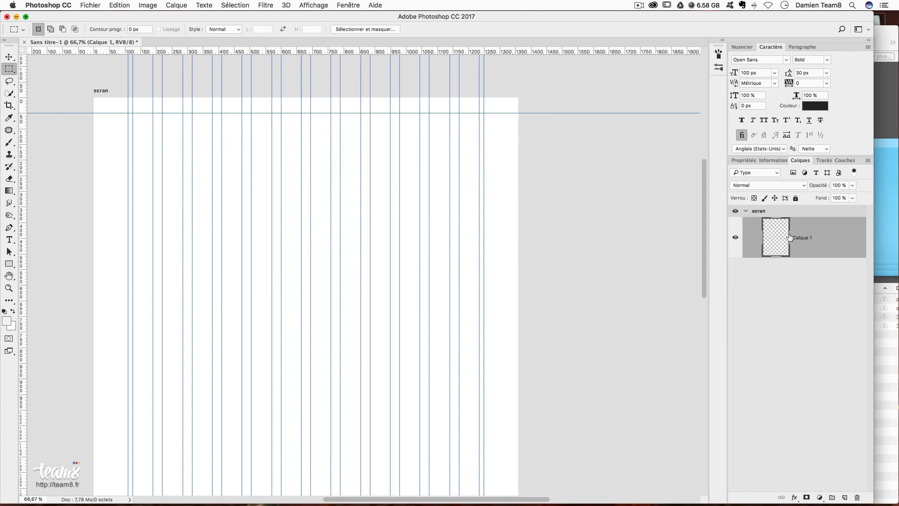
- Set the foreground colour to light grey dadada
left_click(7, 323)
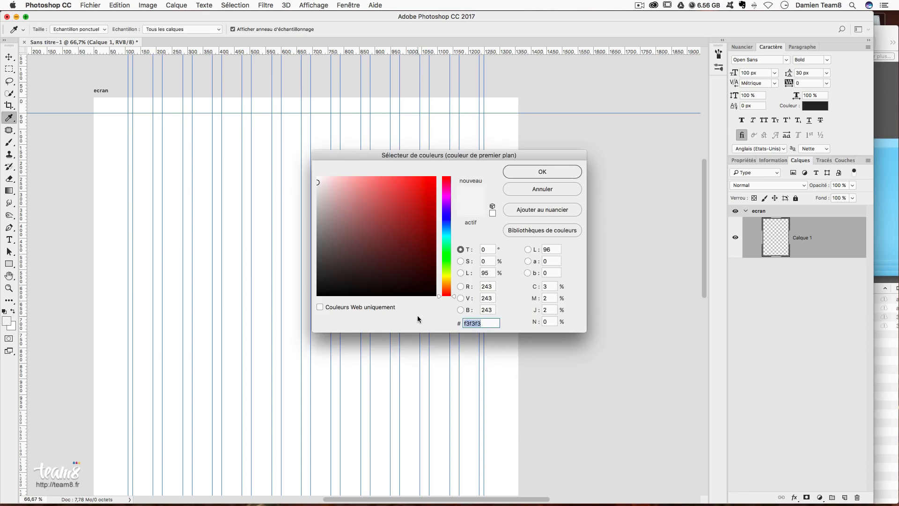
type("dadada")
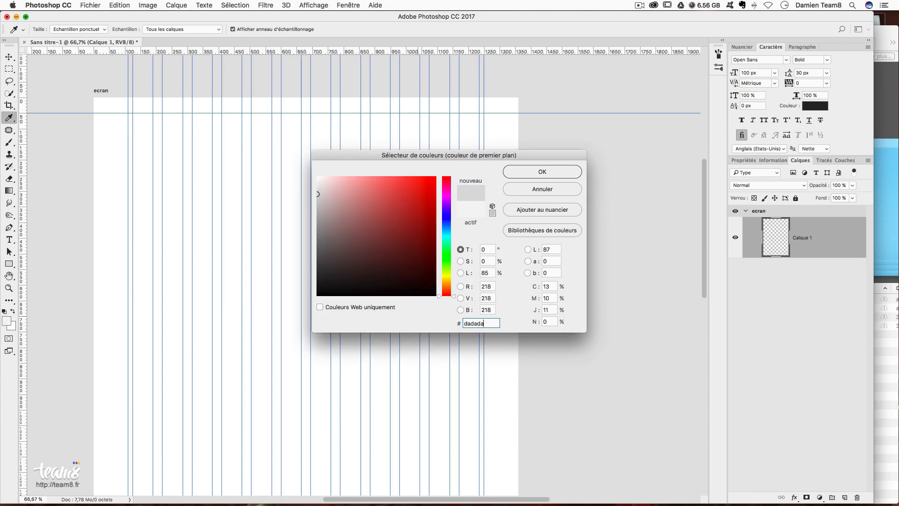
key("Return")
key("m")
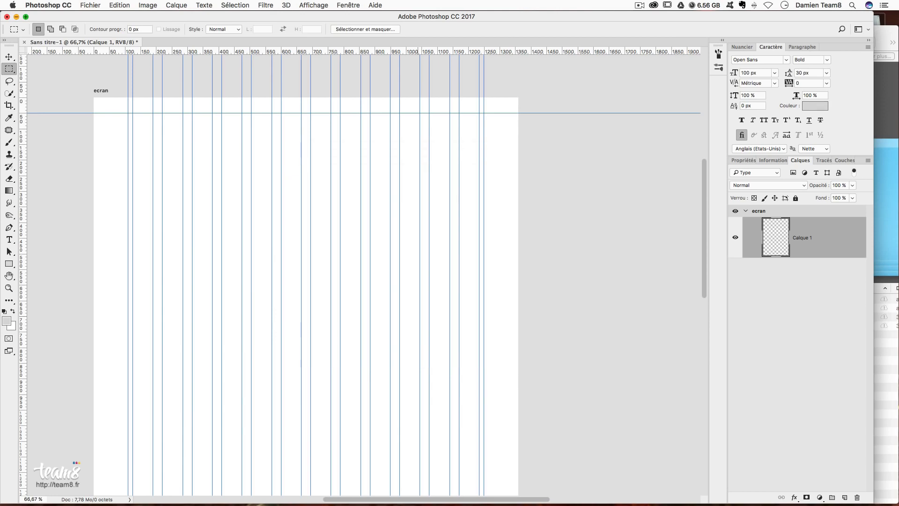
- Fill Calque 1 with the dadada foreground colour via Edit > Fill
left_click(111, 5)
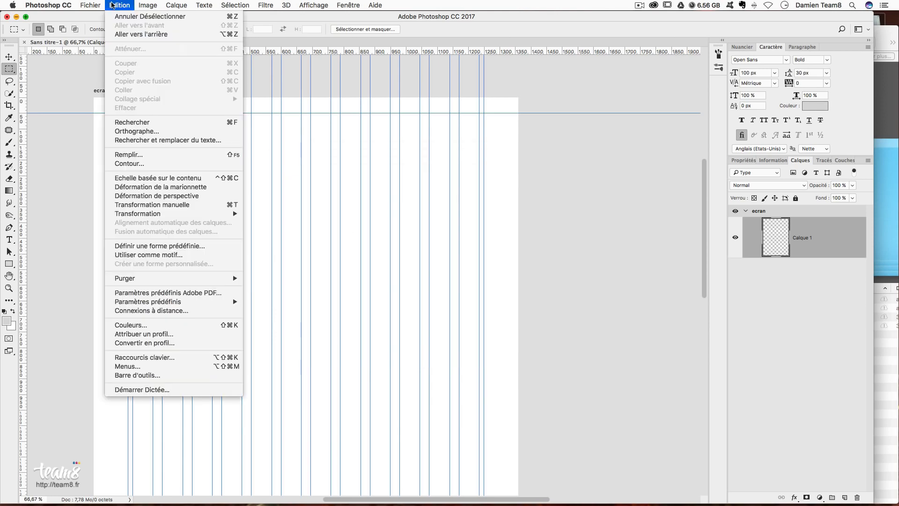
left_click(168, 157)
left_click(443, 150)
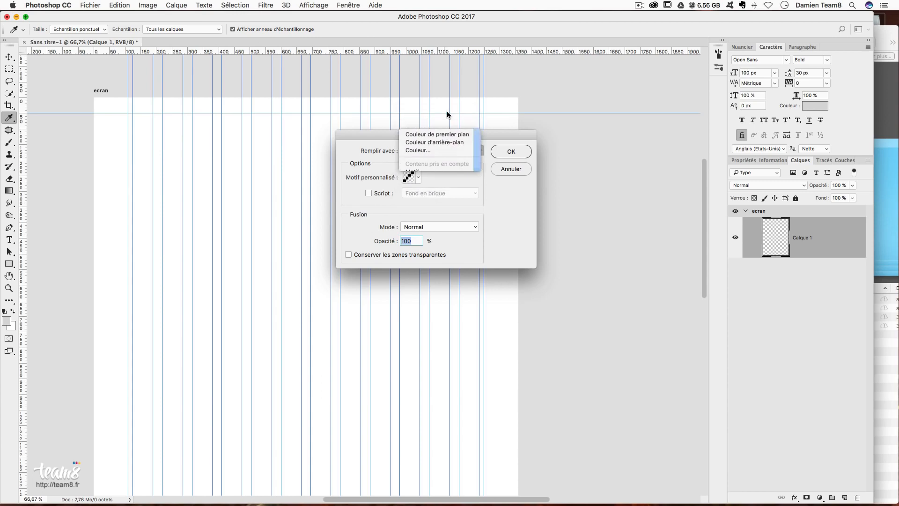
left_click(436, 134)
left_click(513, 151)
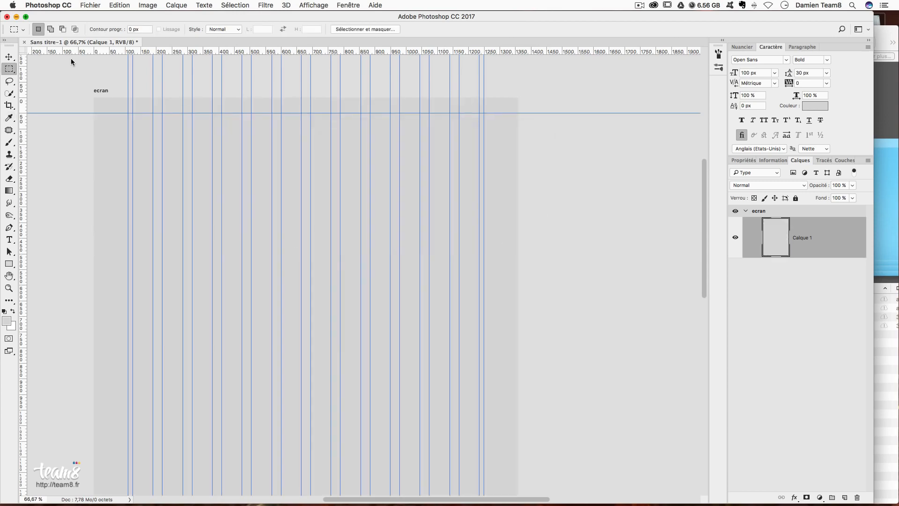
- Try Free Transform and a vertical guide near 647 px, then undo the grey fill
key("super+t")
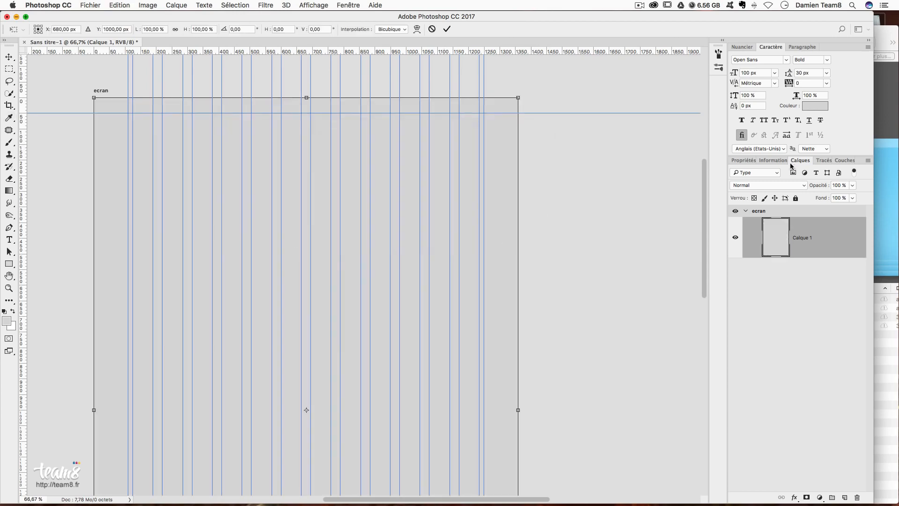
left_click_drag(22, 299, 309, 117)
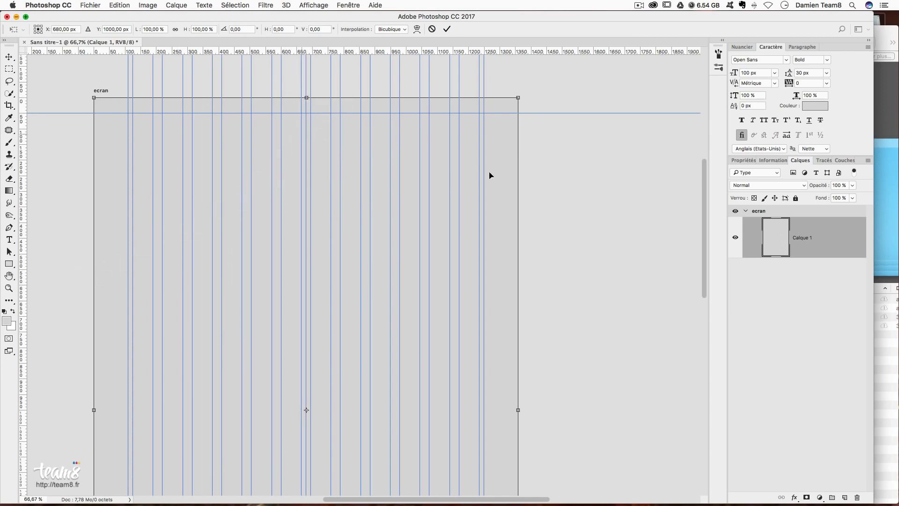
scroll(306, 101, "left", 5)
key("Escape")
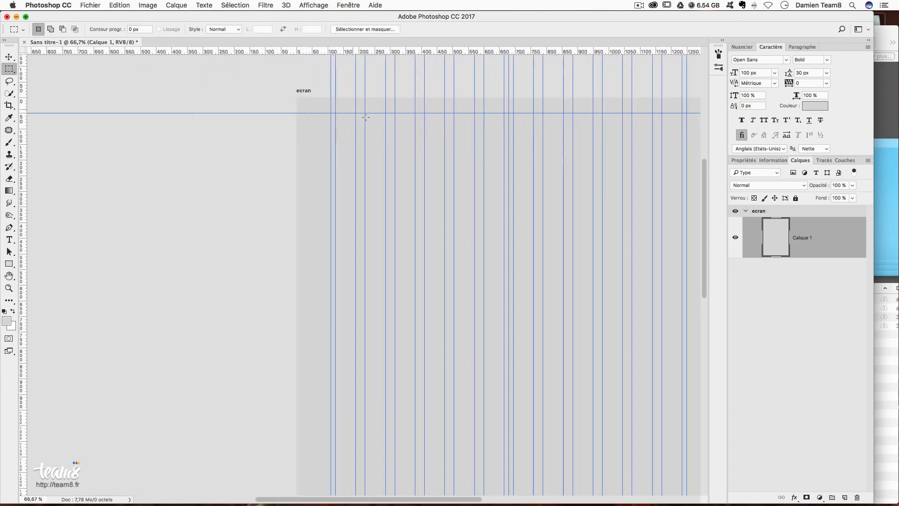
scroll(468, 155, "right", 5)
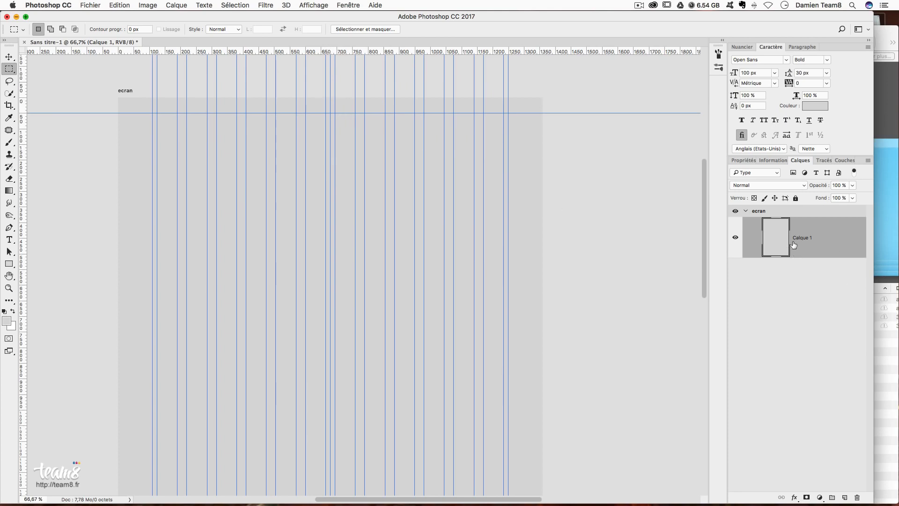
key("super+z")
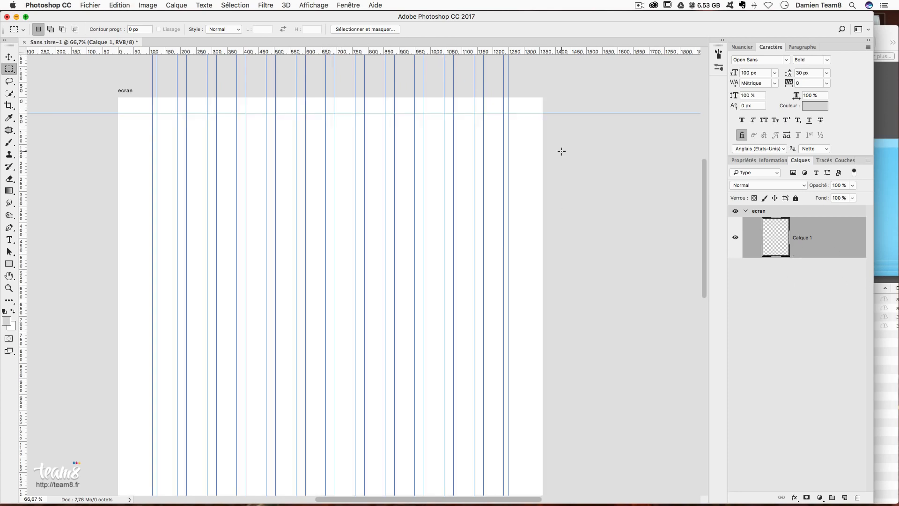
left_click(305, 6)
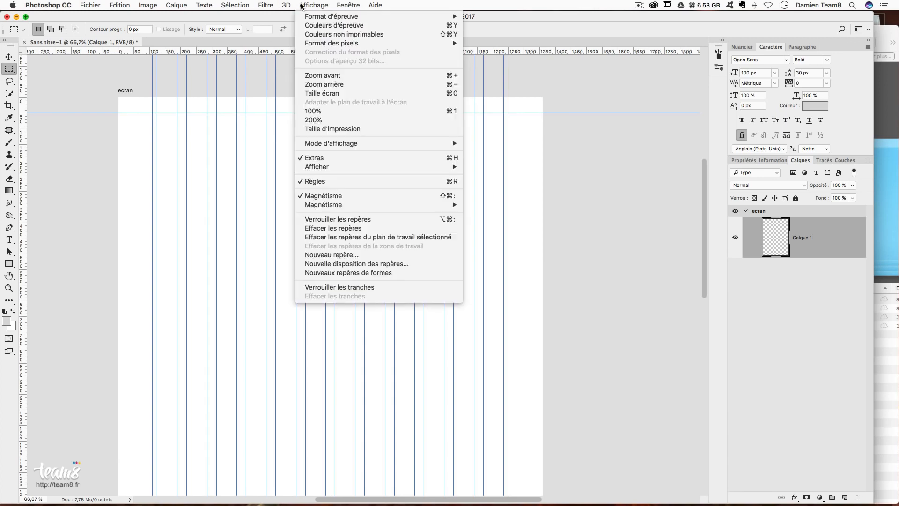
- Add a vertical guide at 50 px
left_click(331, 254)
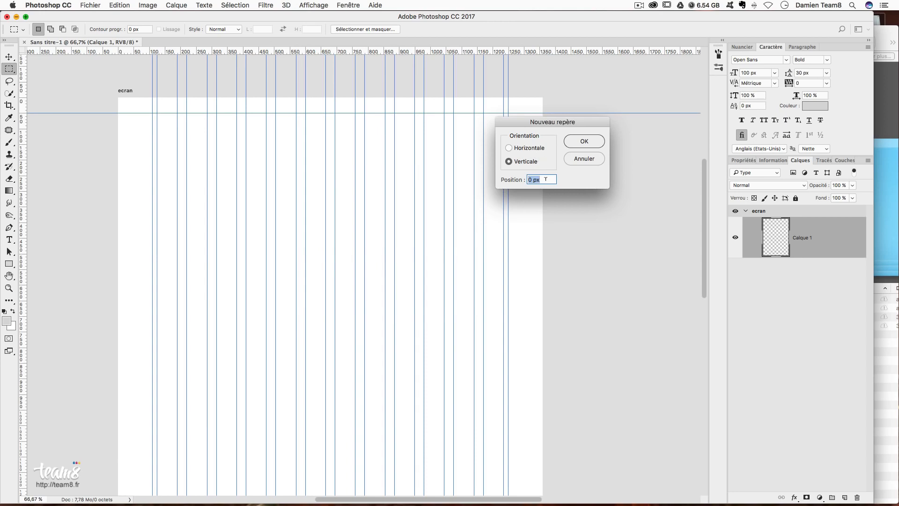
type("50")
key("Return")
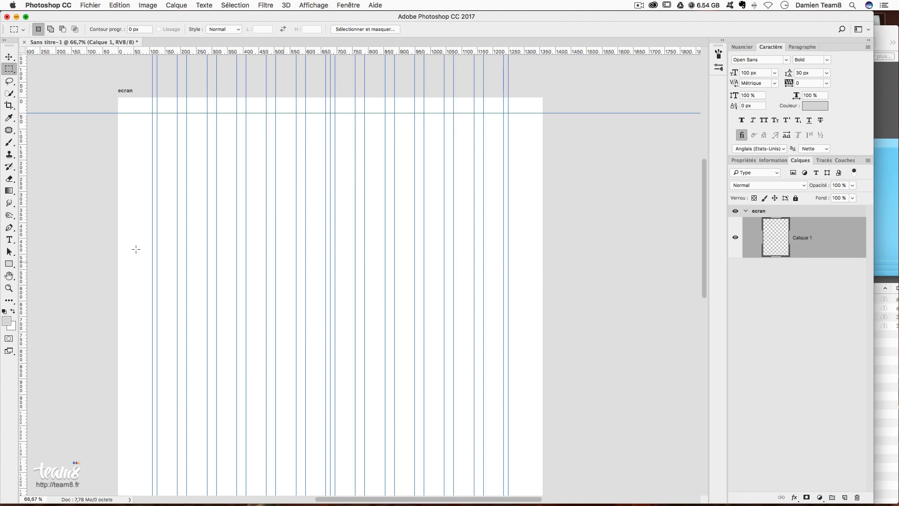
- Refill the layer with the light grey foreground colour using Shift+F5
key("i")
key("shift+F5")
key("Return")
key("m")
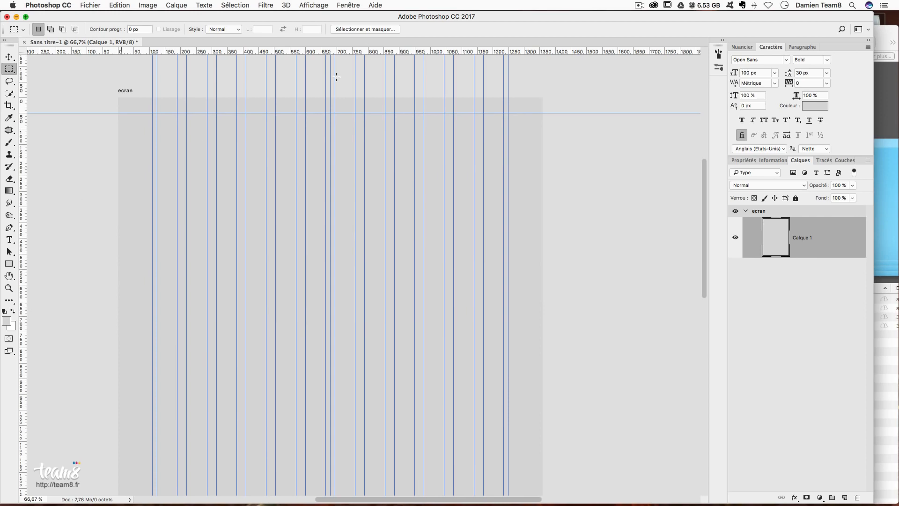
- Rename Calque 1 to background
double_click(801, 238)
type("banc")
key("BackSpace")
type("ckground")
key("Return")
- Select the ecran artboard and add a new blank artboard to its right
left_click(10, 58)
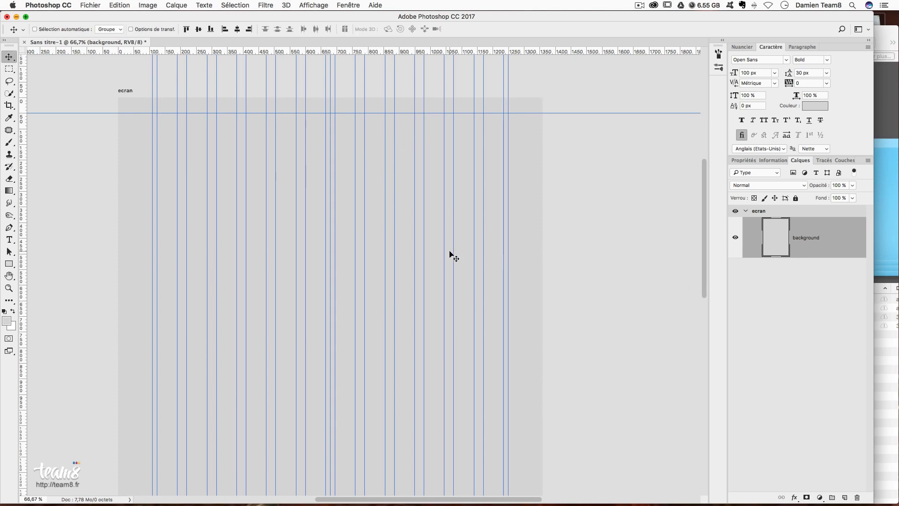
scroll(450, 256, "right", 5)
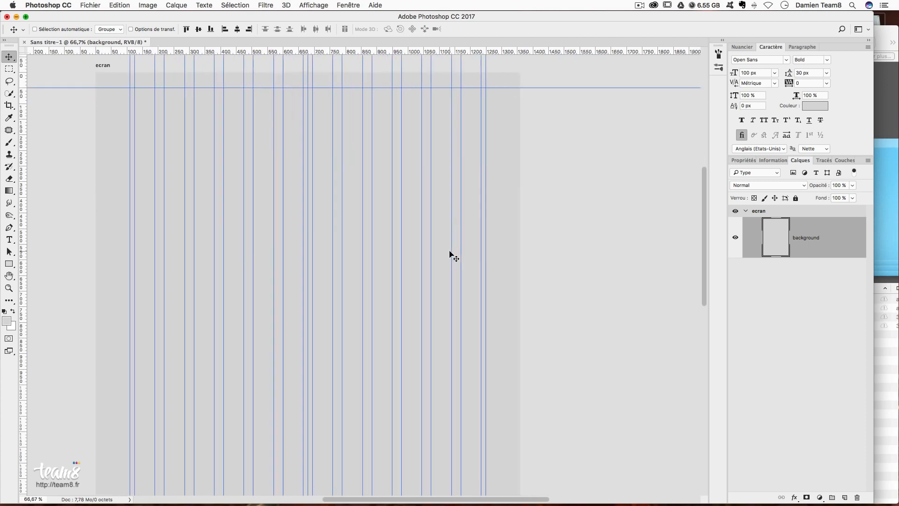
left_click(759, 213)
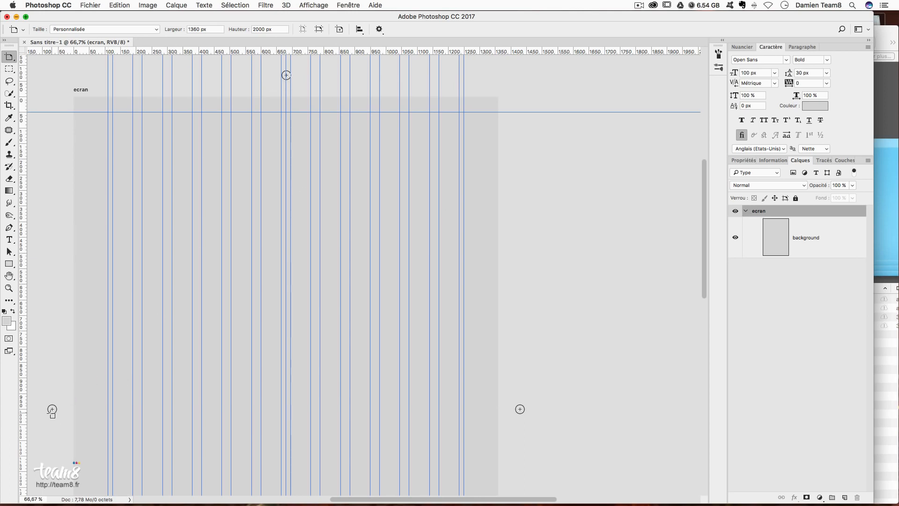
scroll(536, 380, "down", 5)
scroll(536, 380, "down", 3)
scroll(514, 236, "up", 7)
scroll(513, 238, "up", 2)
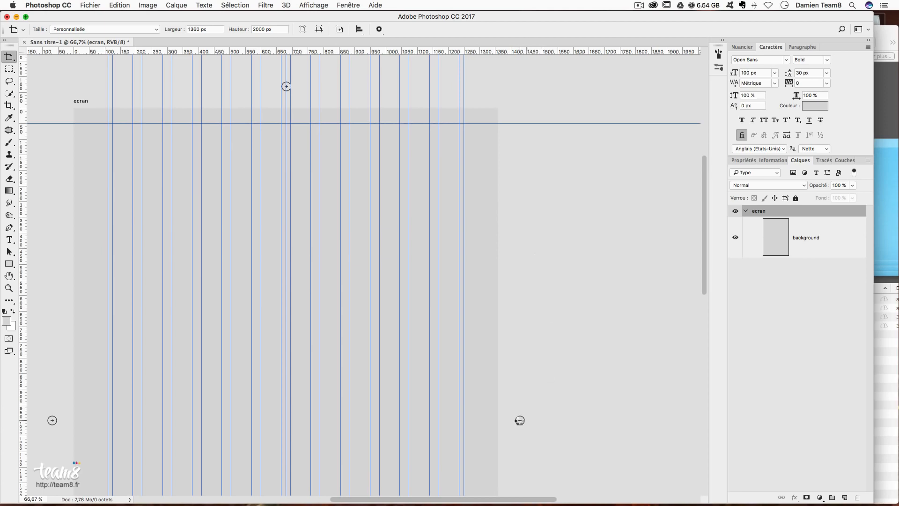
left_click(520, 420)
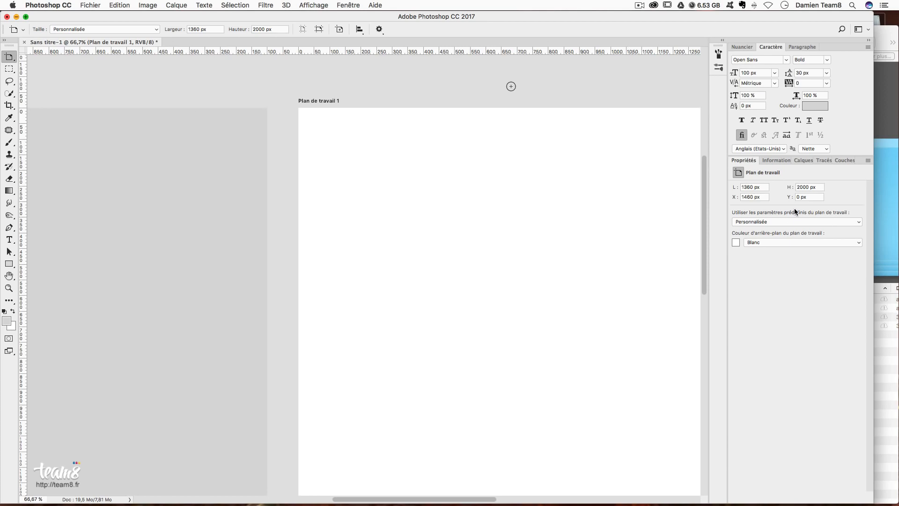
- Change Plan de travail 1 from the iPhone 6 Plus preset to iPhone 5 (640 × 1136 px)
left_click(755, 222)
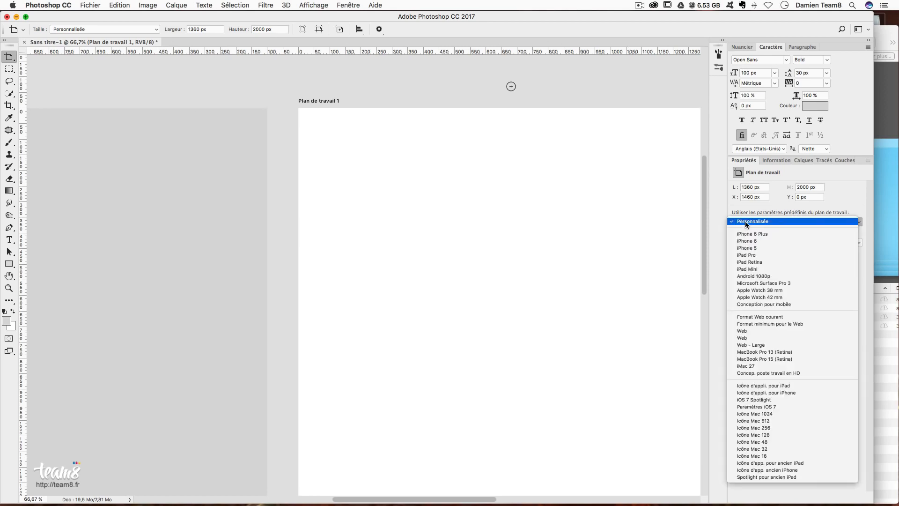
left_click(766, 236)
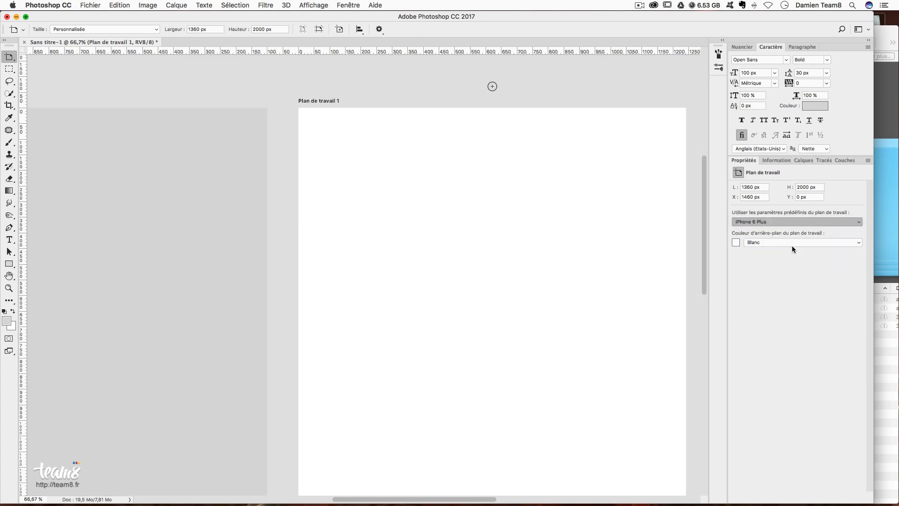
left_click(755, 225)
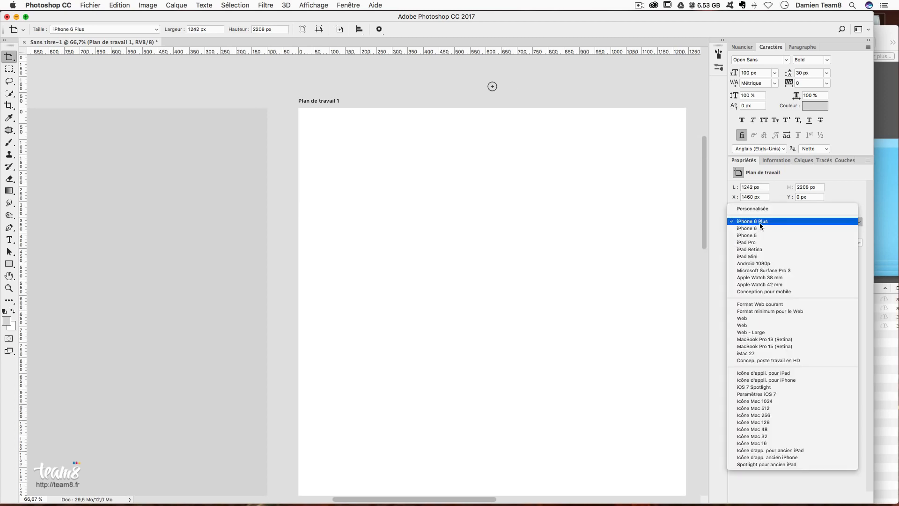
left_click(768, 235)
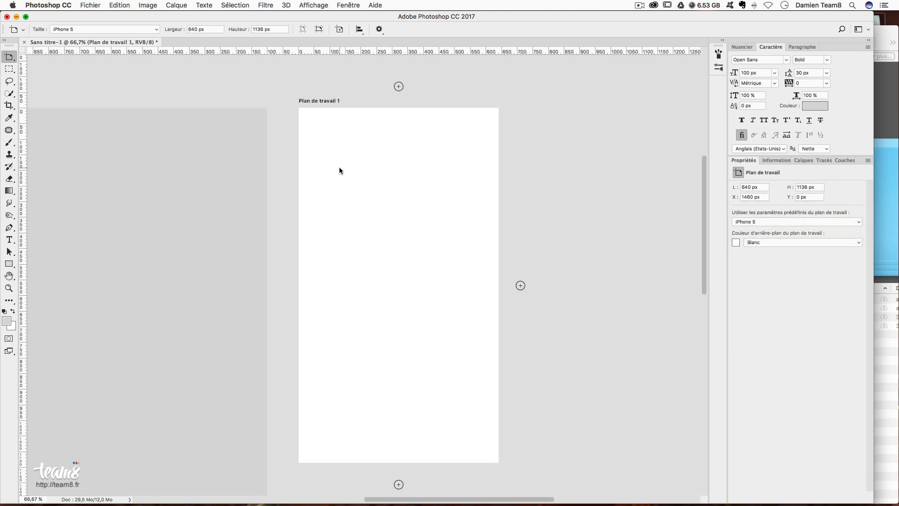
scroll(339, 167, "left", 4)
scroll(344, 168, "left", 5)
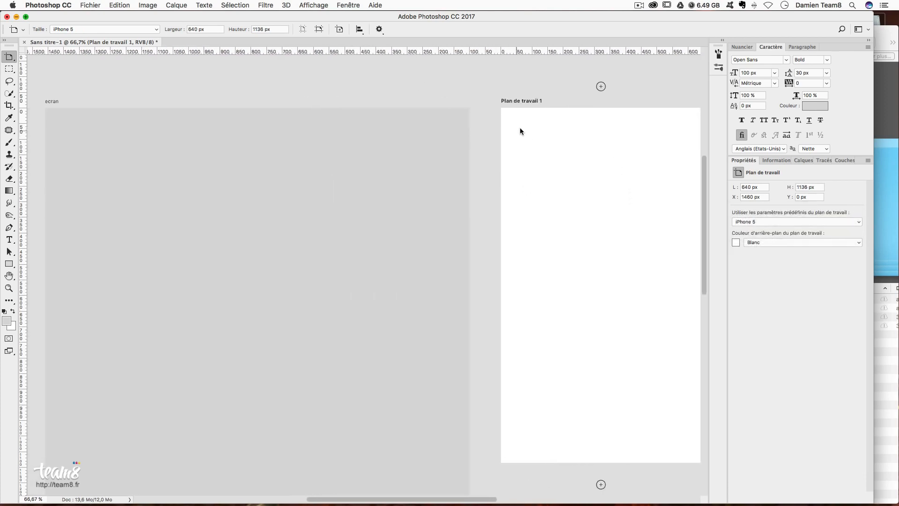
scroll(627, 142, "down", 1)
scroll(627, 142, "right", 1)
scroll(421, 244, "down", 2)
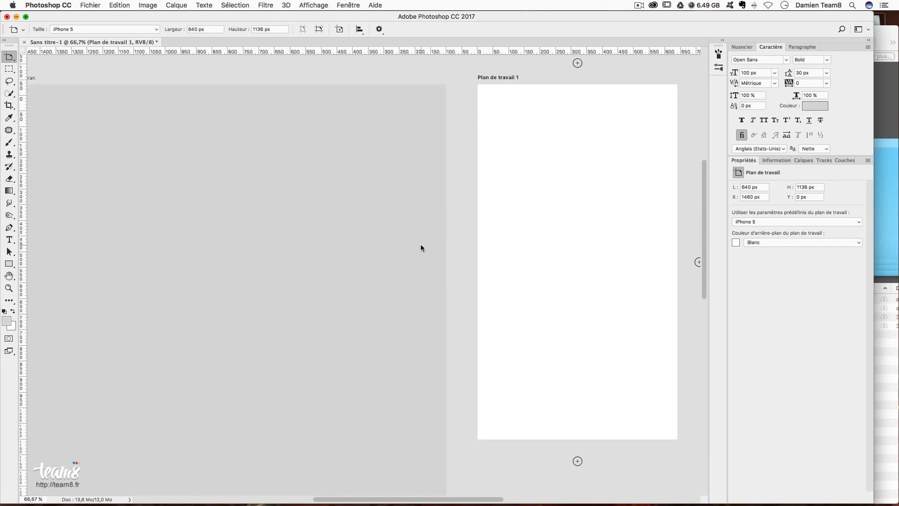
scroll(276, 215, "left", 3)
scroll(277, 216, "left", 2)
scroll(277, 217, "up", 2)
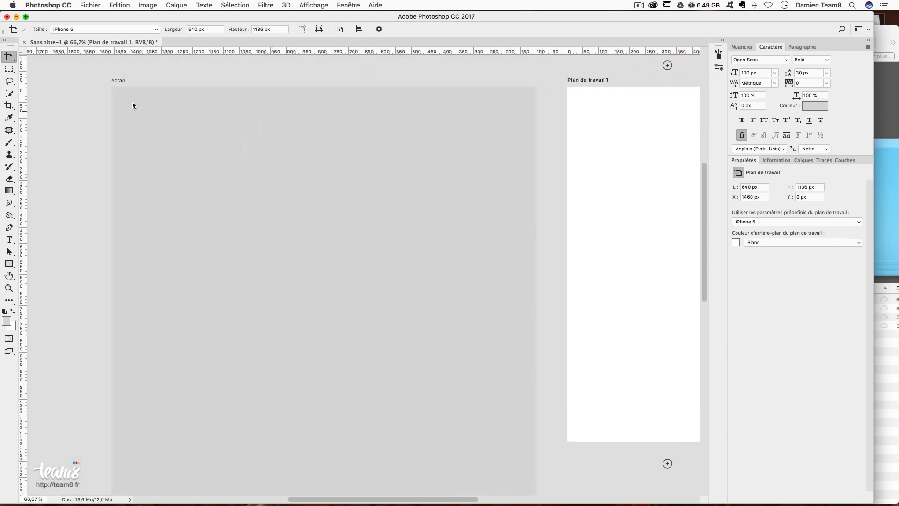
scroll(590, 137, "right", 4)
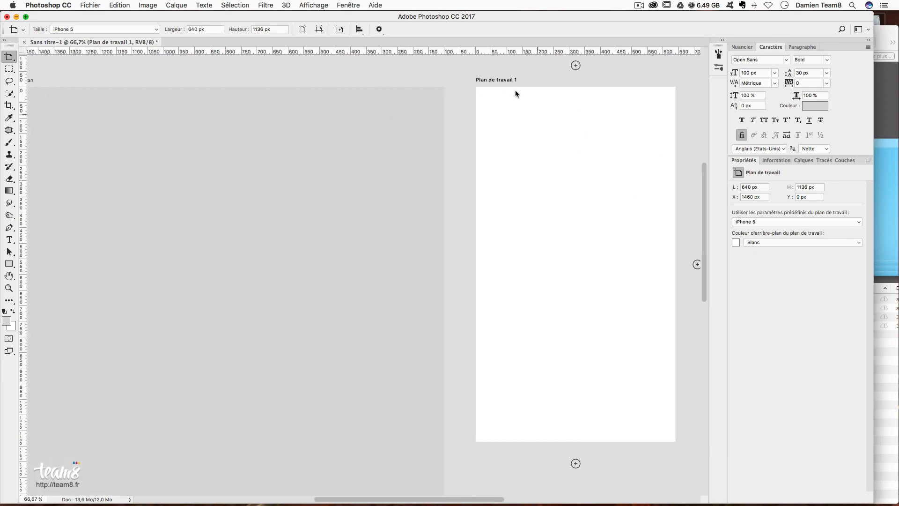
- Rename the Plan de travail 1 artboard to iphone5
left_click(804, 160)
double_click(780, 211)
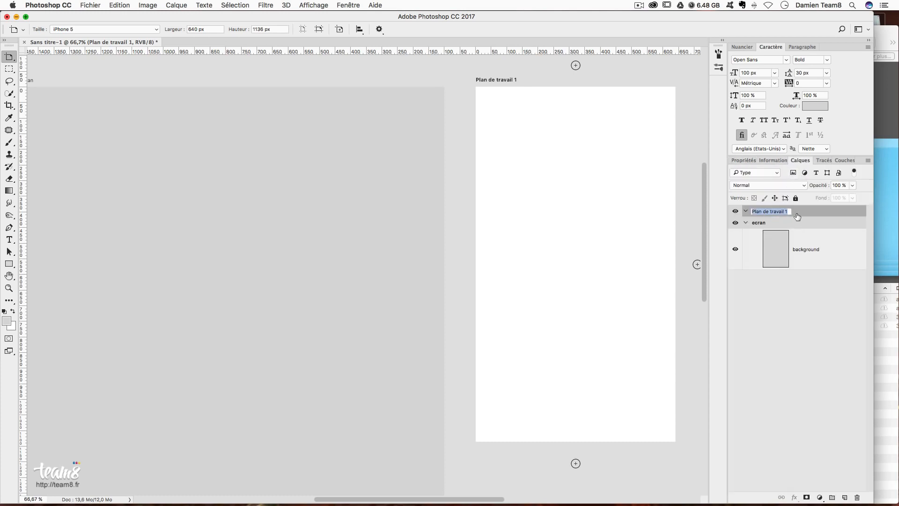
type("iphone5")
key("Return")
- Add one artboard right of iphone5 and another above it, then pan back
scroll(287, 234, "up", 5)
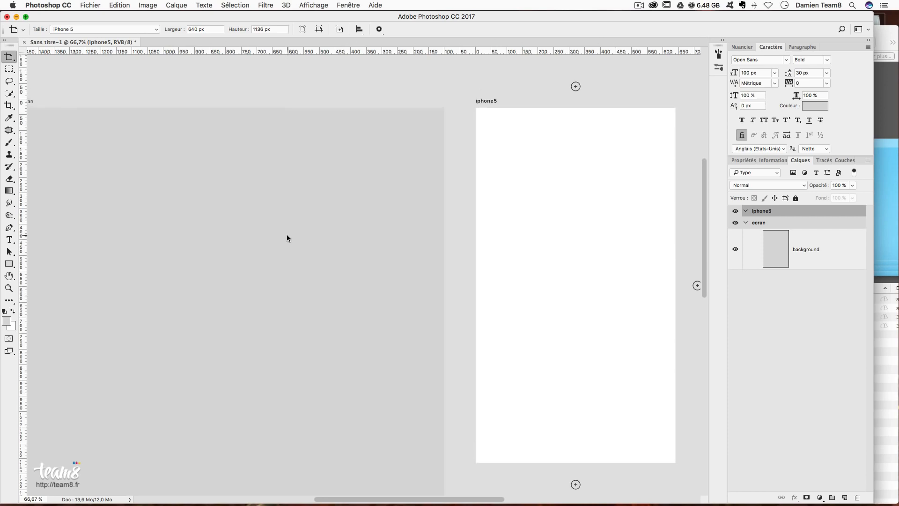
scroll(287, 234, "left", 2)
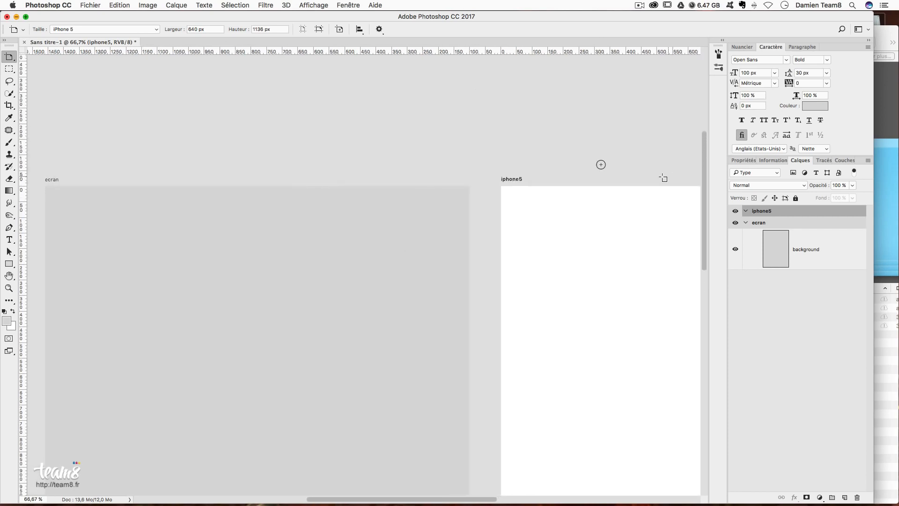
scroll(688, 364, "right", 5)
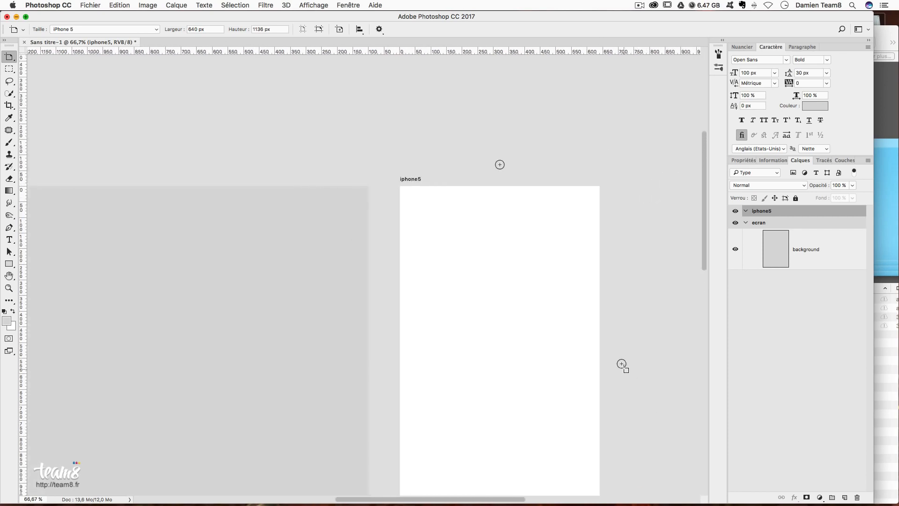
left_click(621, 363)
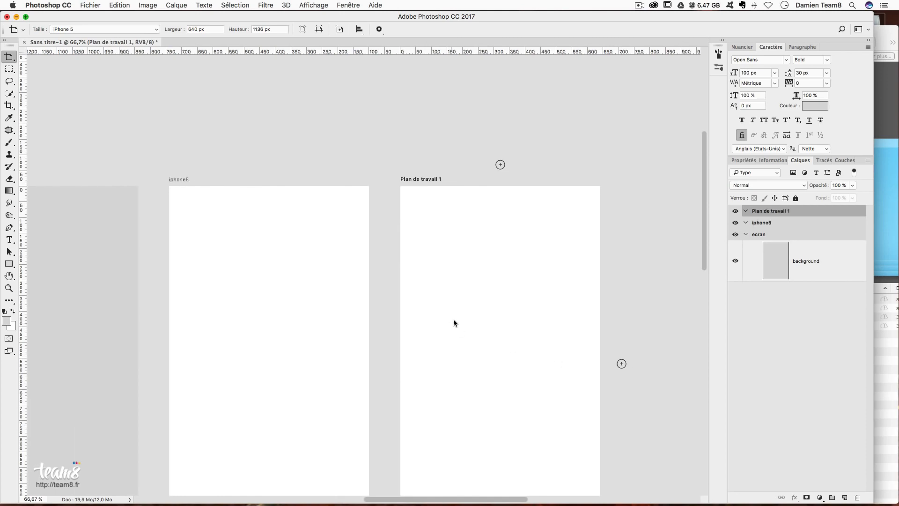
left_click(500, 164)
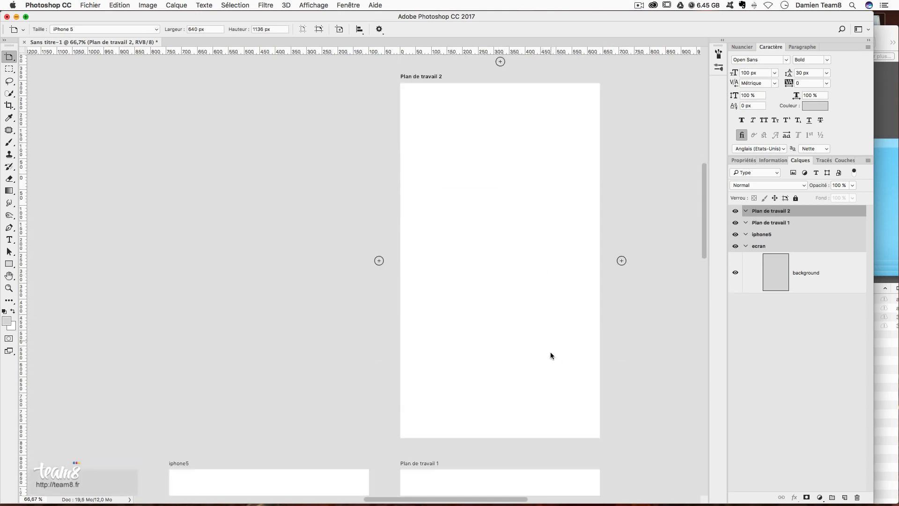
left_click_drag(203, 217, 441, 189)
left_click_drag(512, 357, 448, 262)
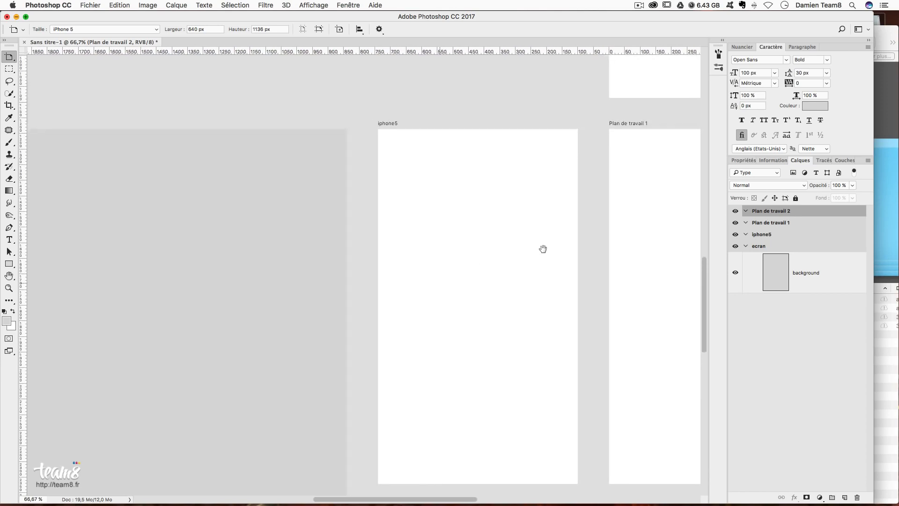
- Delete Plan de travail 2 and Plan de travail 1, then frame the ecran and iphone5 artboards
key("Delete")
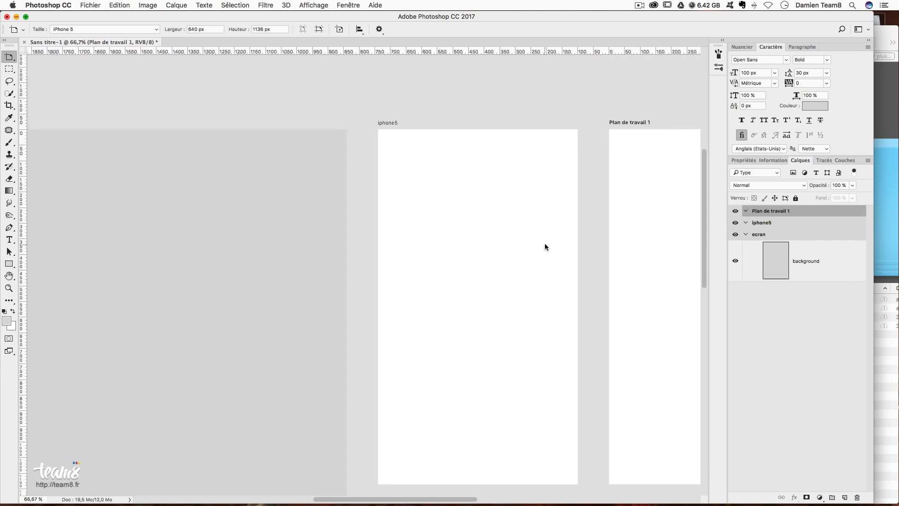
key("Delete")
left_click_drag(293, 233, 375, 205)
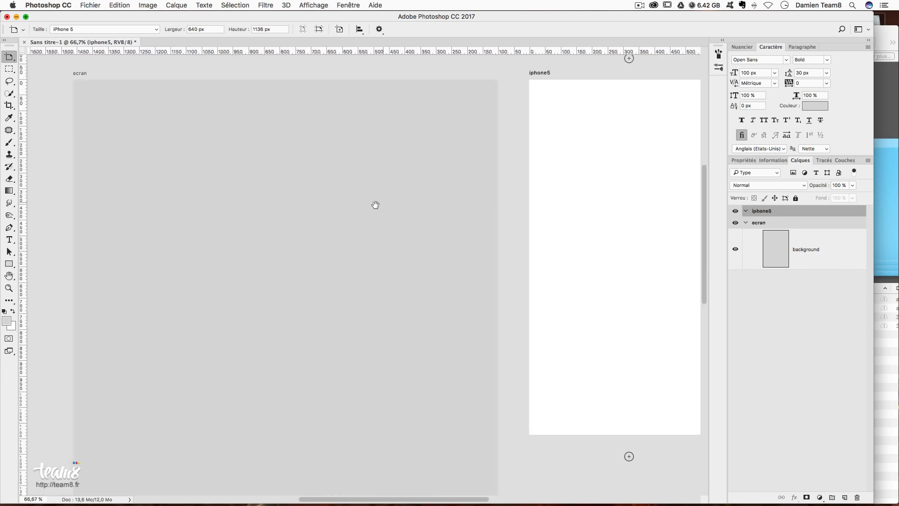
left_click_drag(584, 126, 562, 128)
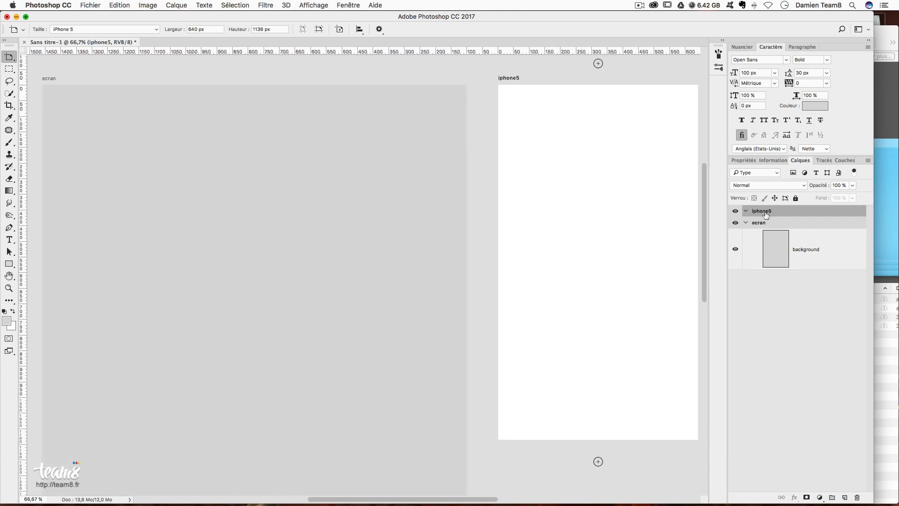
mouse_move(553, 214)
left_mouse_down()
mouse_move(548, 222)
mouse_move(537, 216)
left_mouse_up()
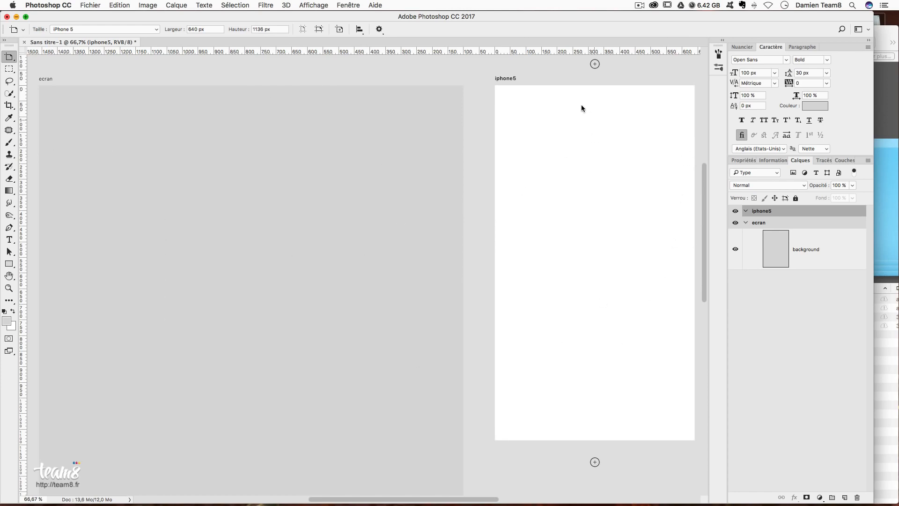
scroll(642, 169, "right", 2)
scroll(642, 170, "up", 2)
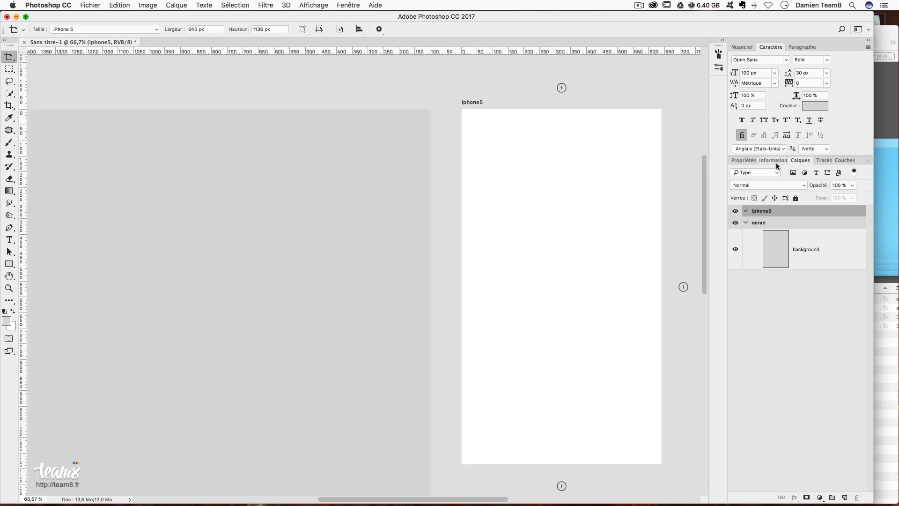
left_click(775, 162)
- Show the iphone5 artboard's properties and resize it to 840 × 1836 px
left_click(742, 160)
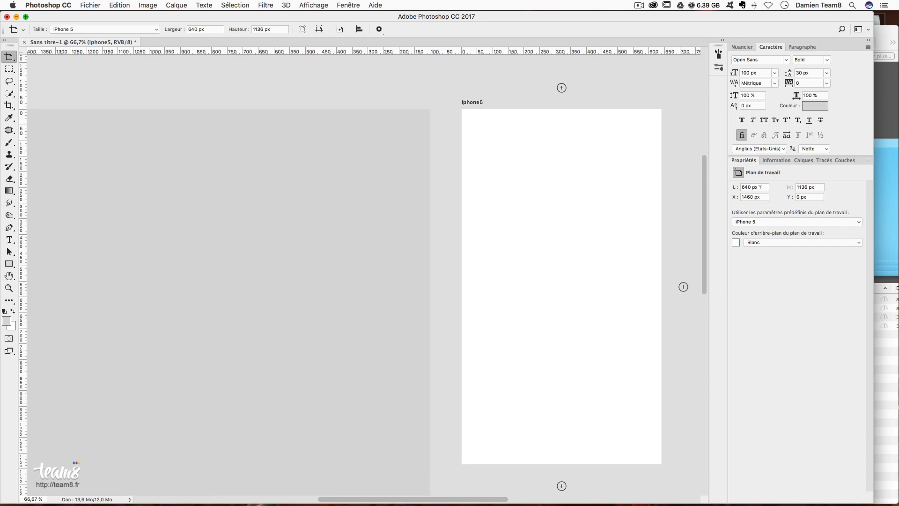
left_click(745, 187)
type("8")
key("Return")
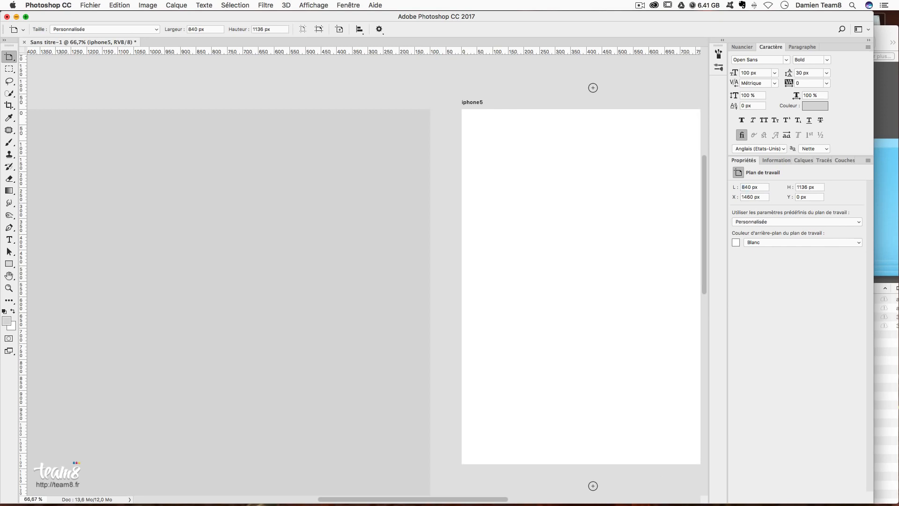
left_click_drag(801, 187, 782, 187)
key("BackSpace")
type("8")
key("Return")
- Undo the resize so the artboard returns to 640 × 1136 px
scroll(542, 236, "down", 10)
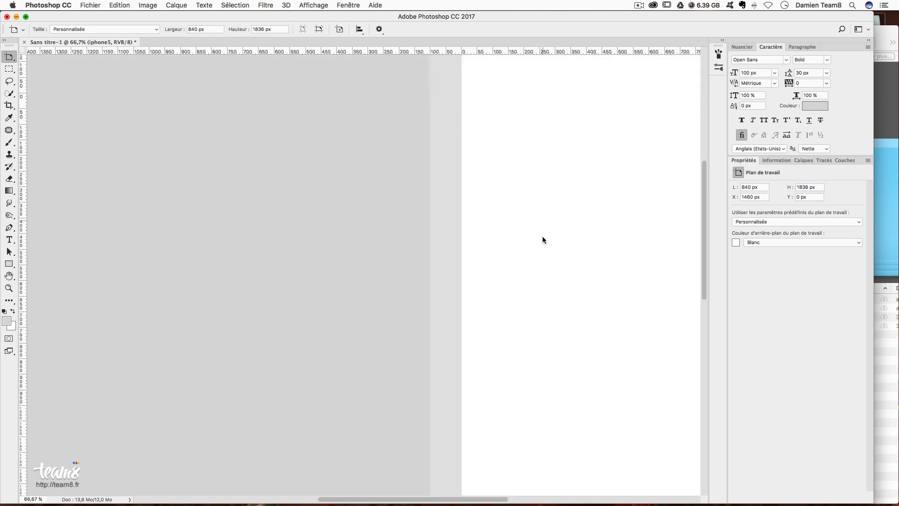
scroll(542, 237, "up", 8)
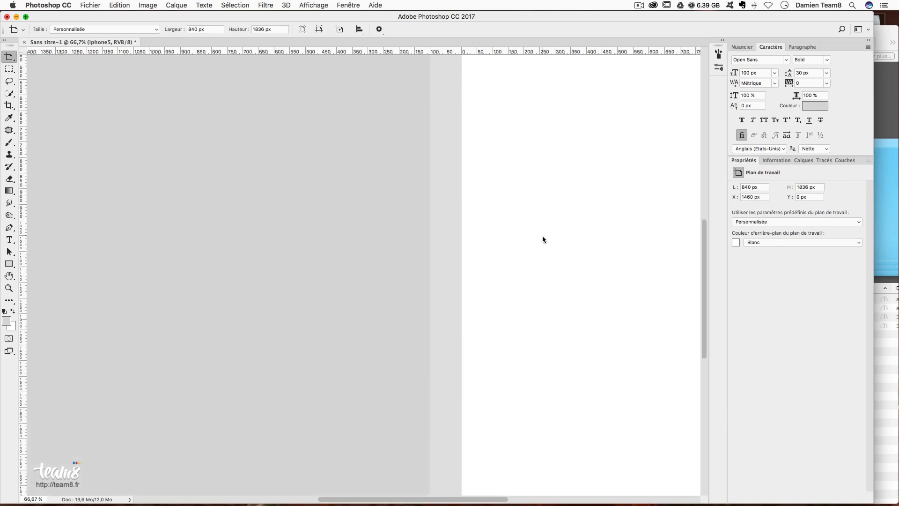
key("alt+super+z")
key("alt+super+z")
scroll(549, 232, "up", 3)
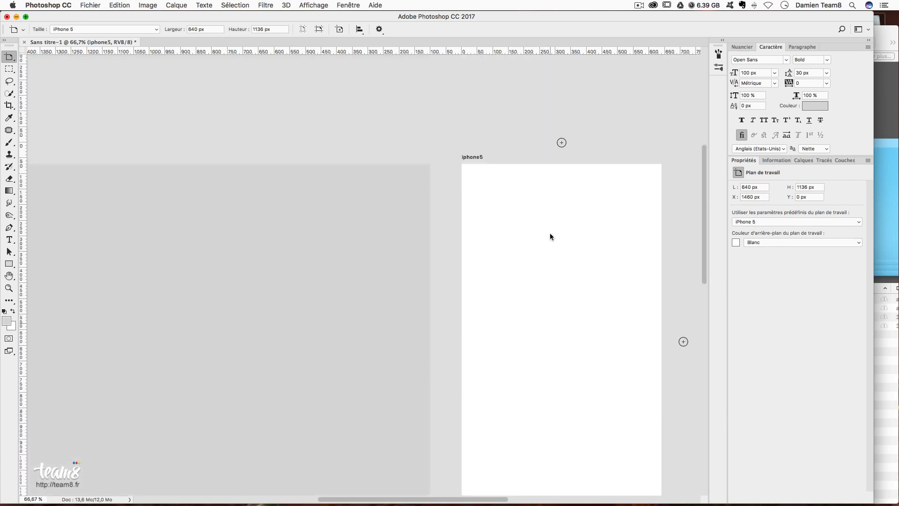
scroll(600, 235, "down", 1)
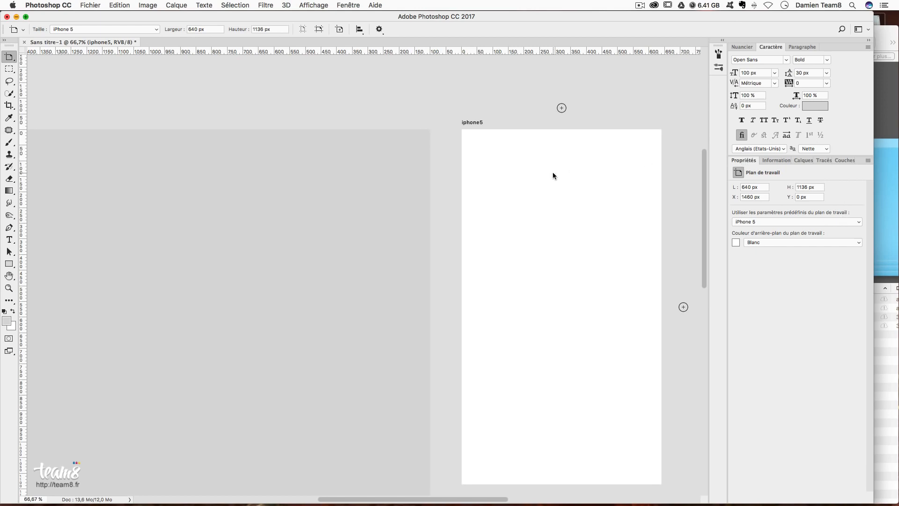
- Leave the width field unchanged, go back to the layer list, and select ecran, then iphone5
left_click(742, 187)
key("Return")
left_click(803, 160)
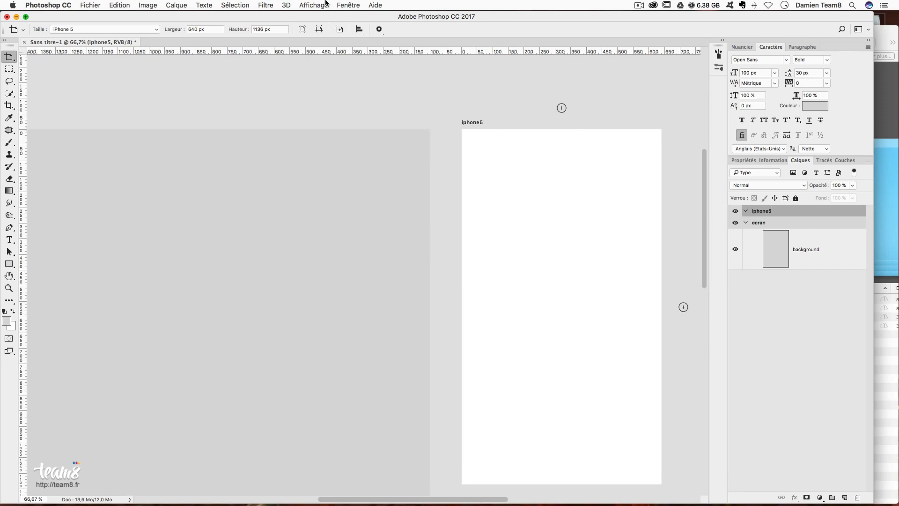
left_click(759, 223)
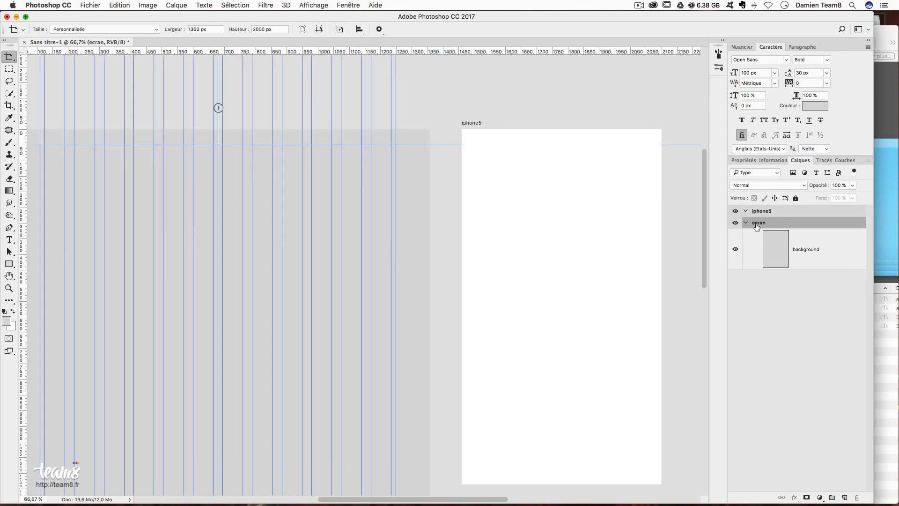
left_click(761, 211)
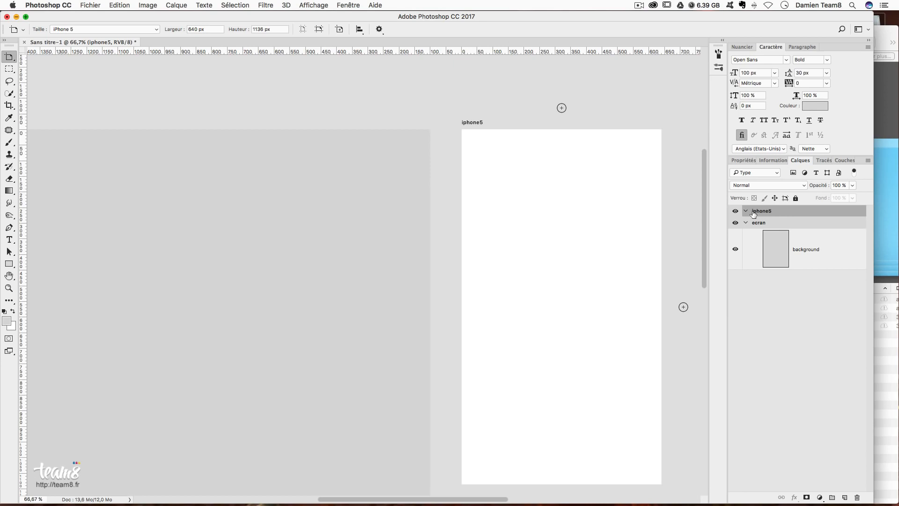
- Add a 12-column guide layout to iphone5 with 15 px columns, 30 px gutters and 50 px margins
left_click(314, 6)
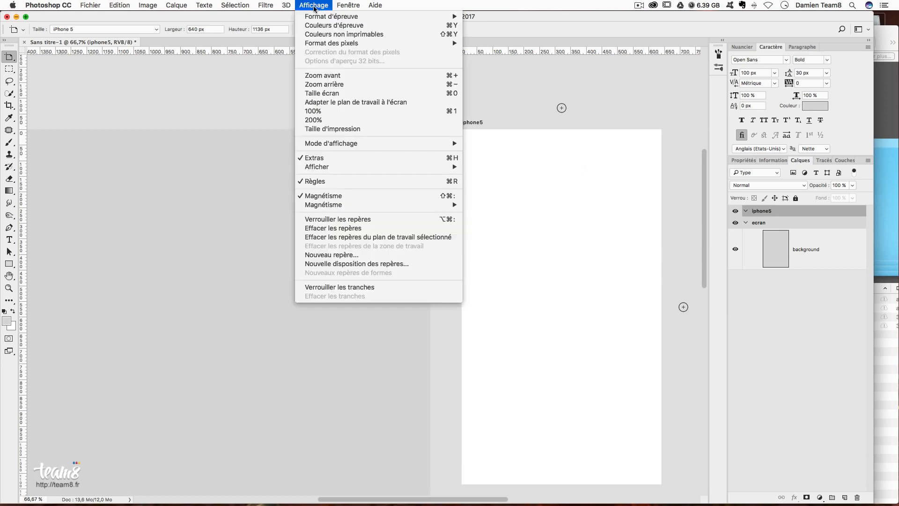
left_click(346, 264)
left_click_drag(605, 122, 227, 79)
left_click(204, 150)
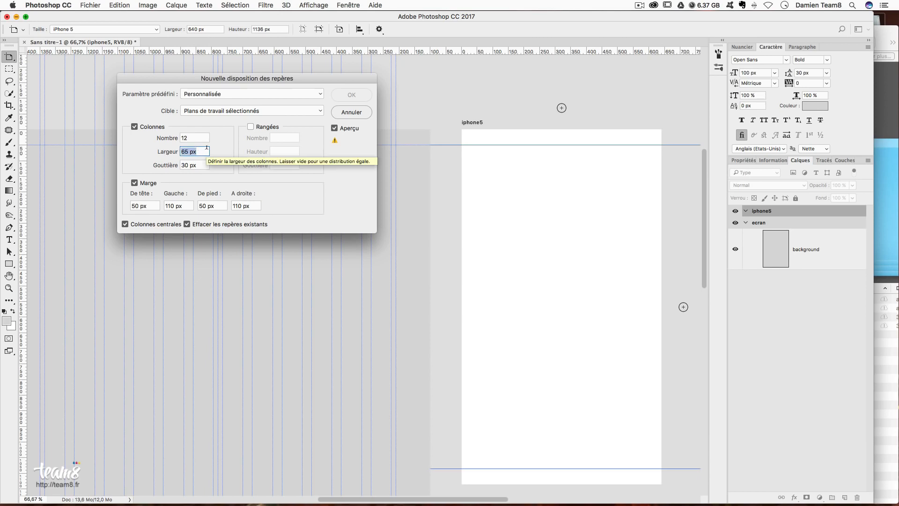
type("15")
key("Tab")
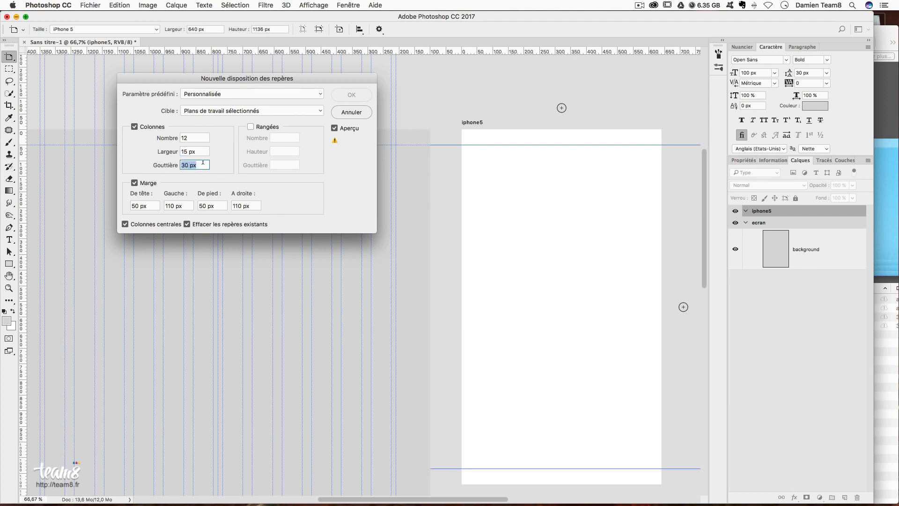
left_click_drag(258, 79, 338, 89)
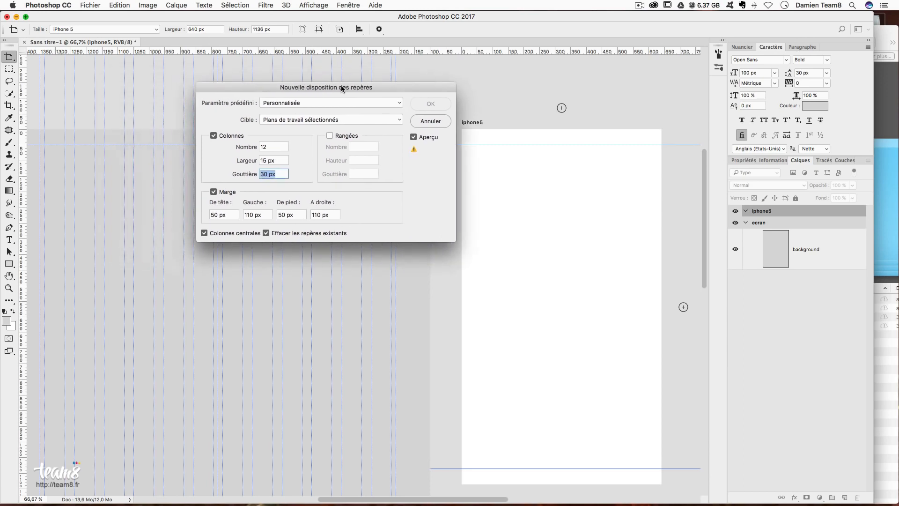
left_click(234, 214)
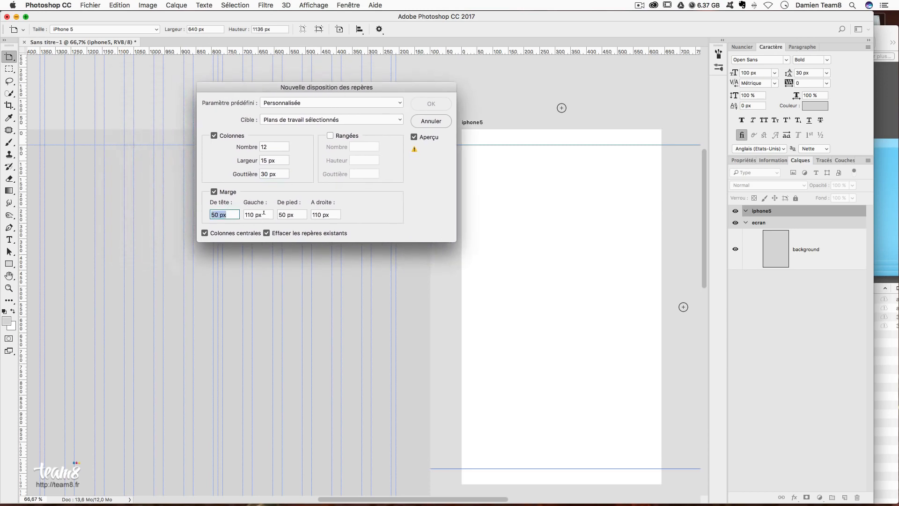
key("Tab")
type("50")
key("Tab")
type("50")
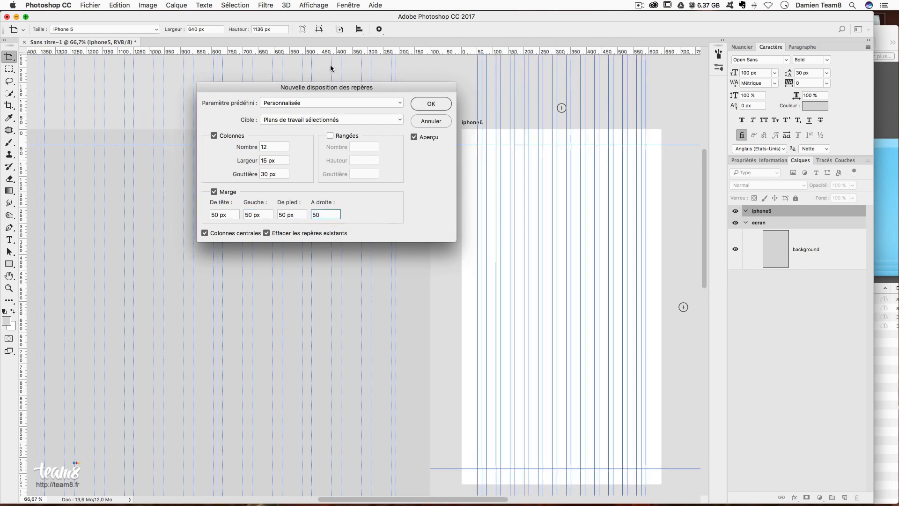
left_click(428, 104)
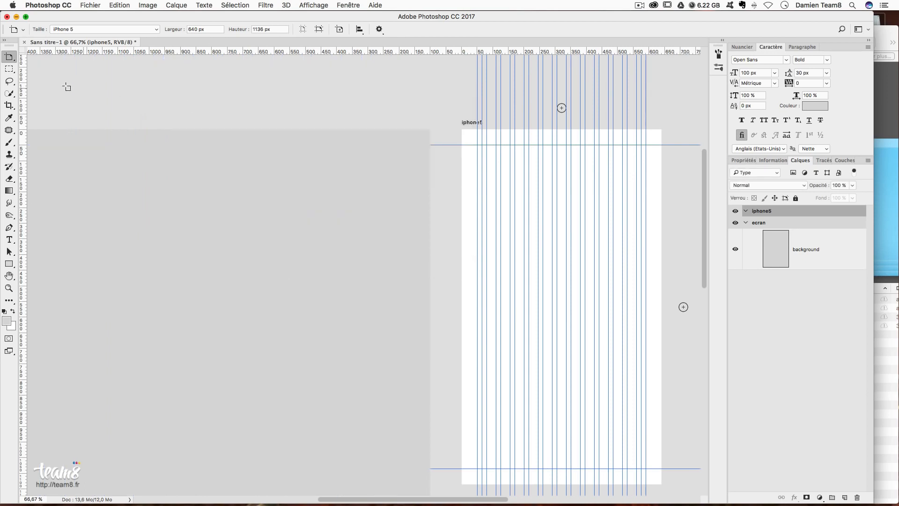
- Draw a test rectangular selection on iphone5, then deselect it
left_click(16, 70)
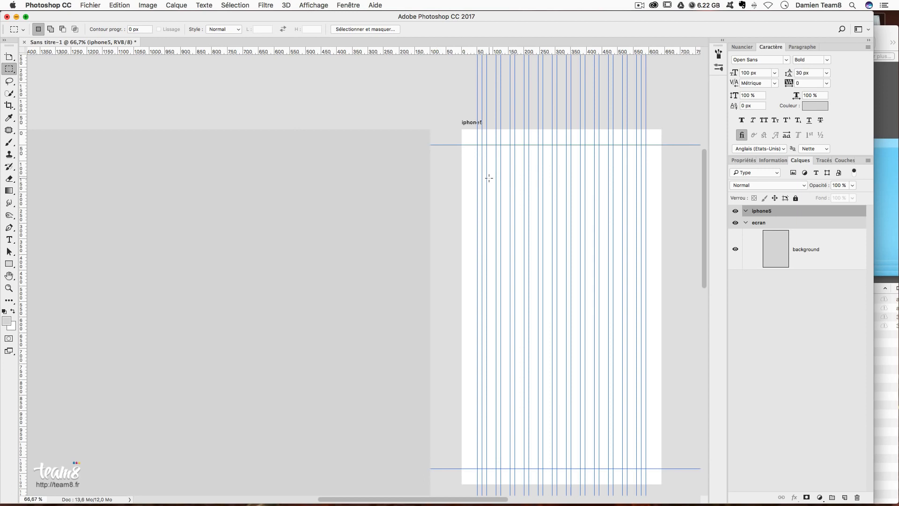
left_click_drag(477, 182, 645, 414)
left_click(513, 168)
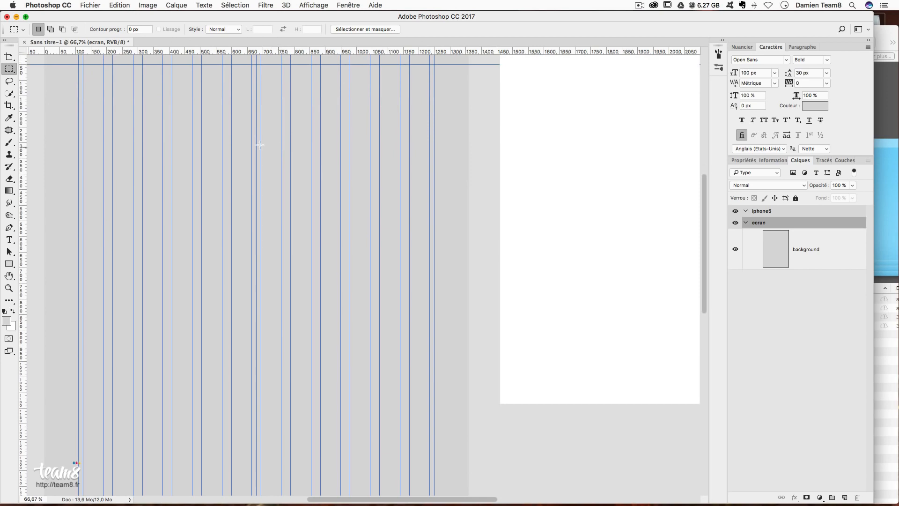
- Select the ecran artboard, view it at 100%, and open the Fenêtre menu
left_click_drag(233, 152, 305, 214)
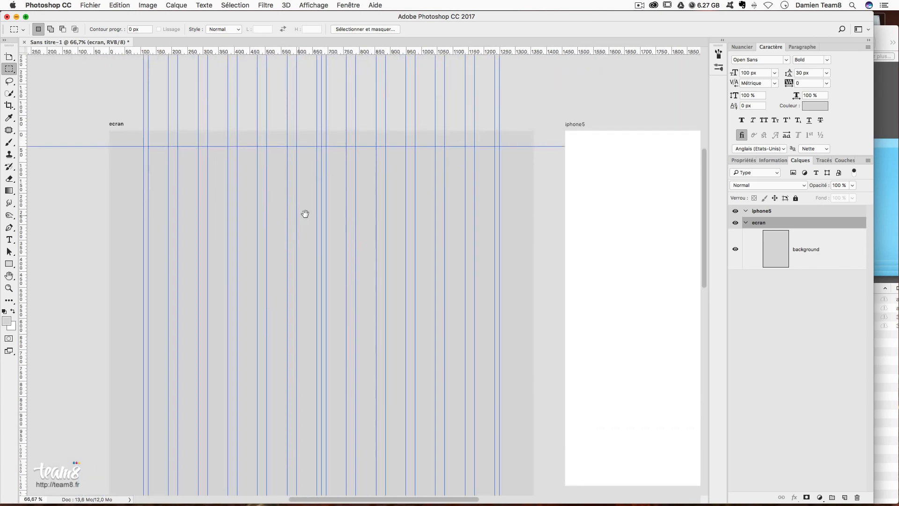
left_click(769, 211)
left_click(759, 223)
left_click_drag(311, 167, 395, 203)
key("super+plus")
left_click(335, 4)
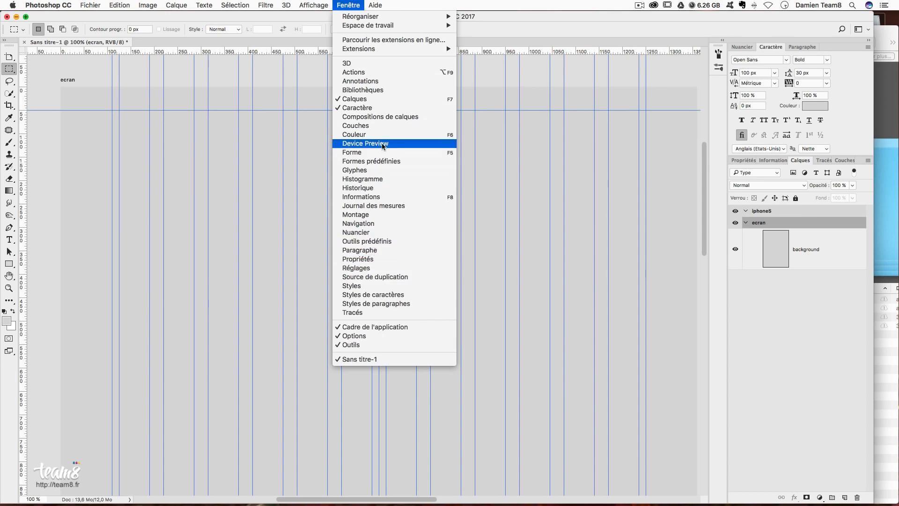
- Create a new library named CVWEB in Bibliothèques, then bring the CVWEB Finder folder forward
left_click(391, 89)
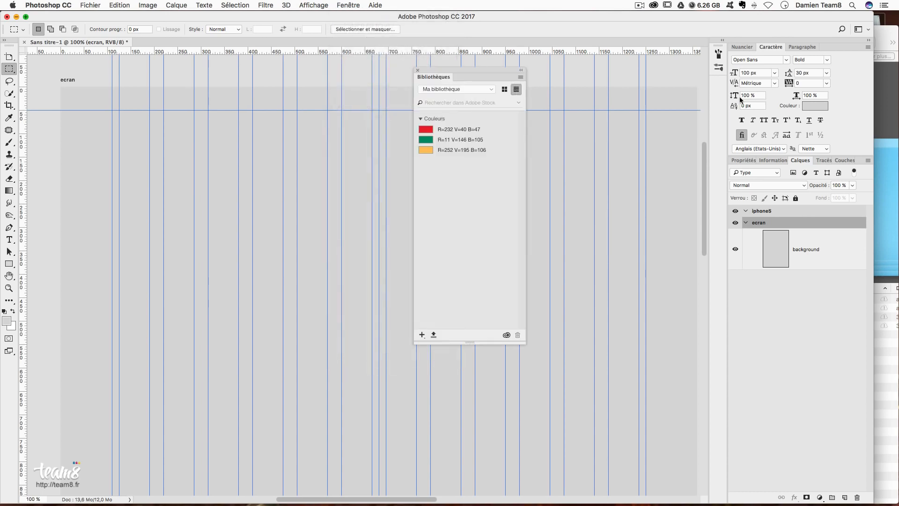
left_click_drag(471, 70, 633, 61)
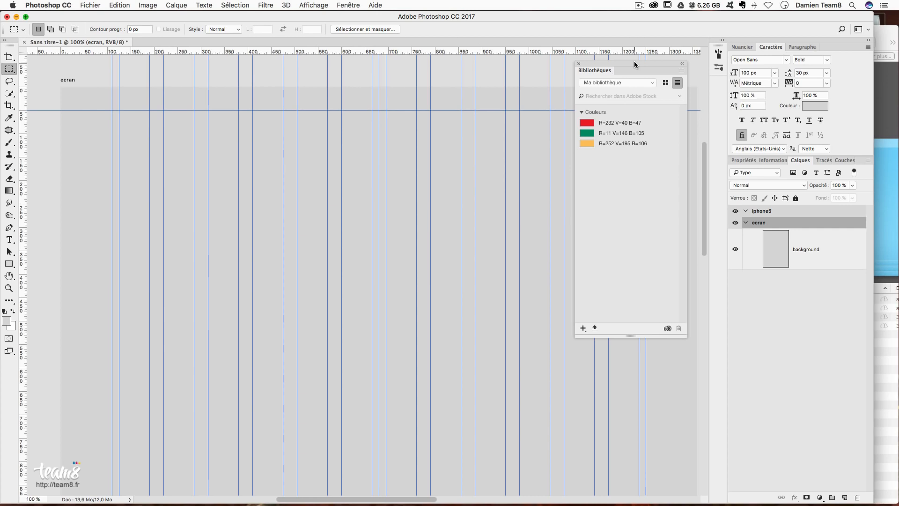
left_click(623, 84)
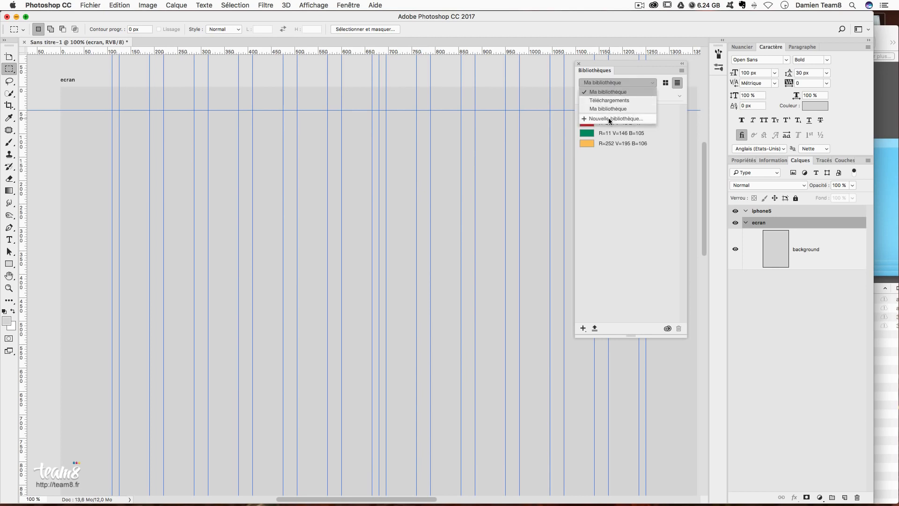
left_click(589, 120)
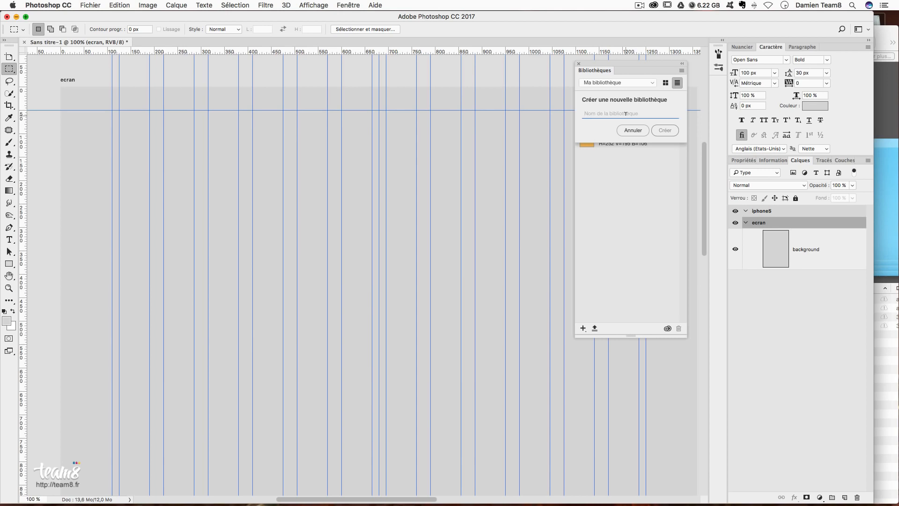
type("CVWEB")
left_click(666, 131)
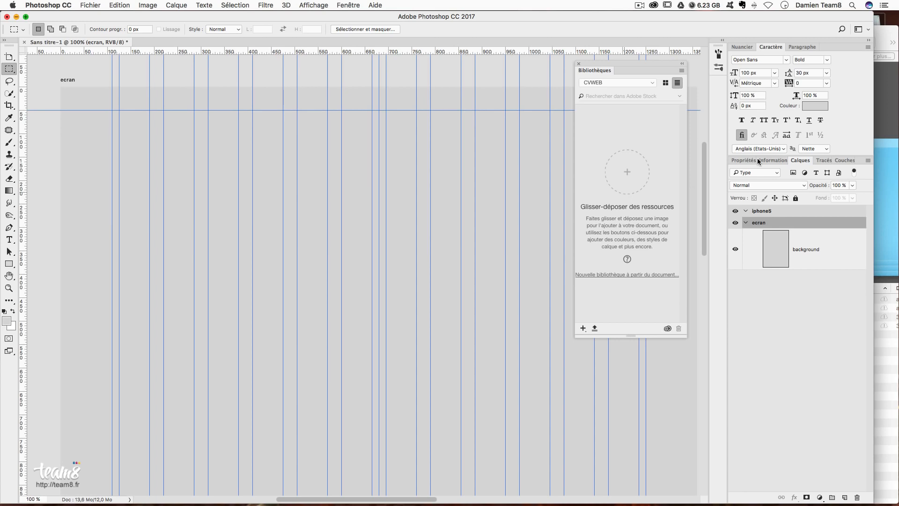
left_click(880, 35)
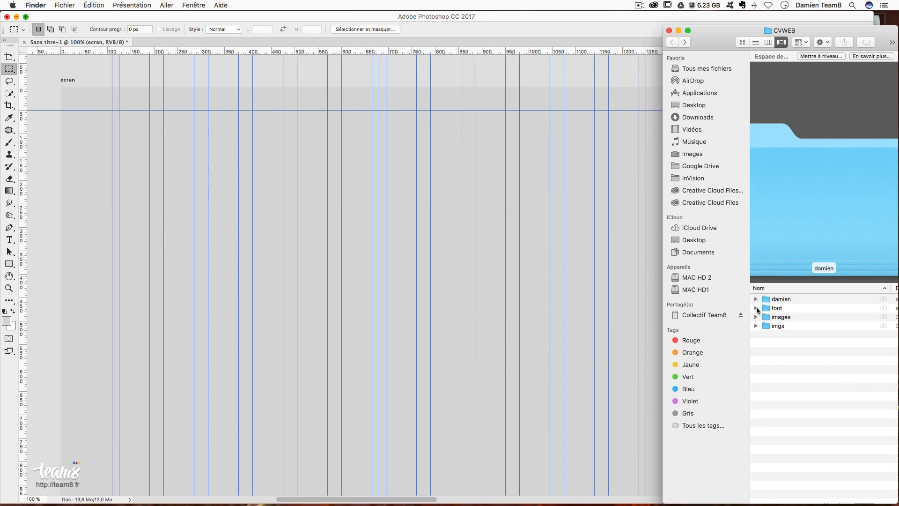
- Expand the images folder, preview both JPG photos, and drag them onto the Photoshop canvas
left_click(757, 318)
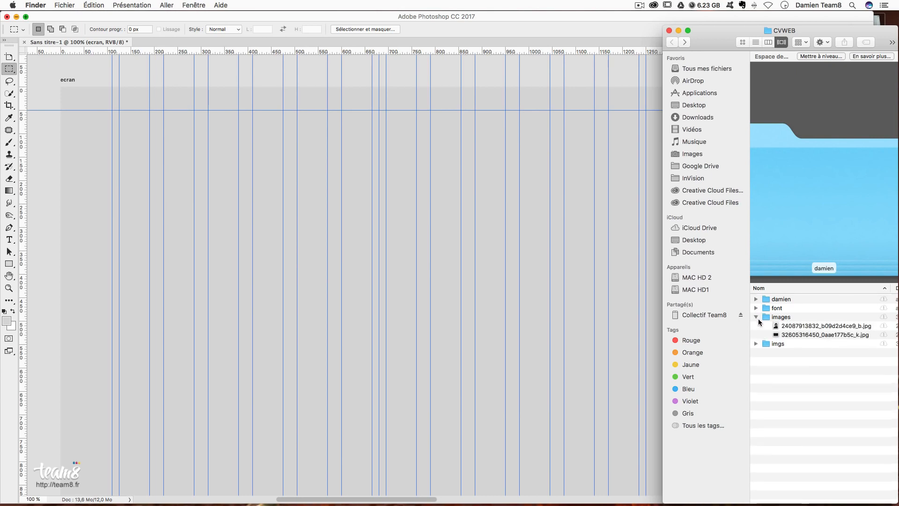
left_click(809, 328)
left_click(796, 335)
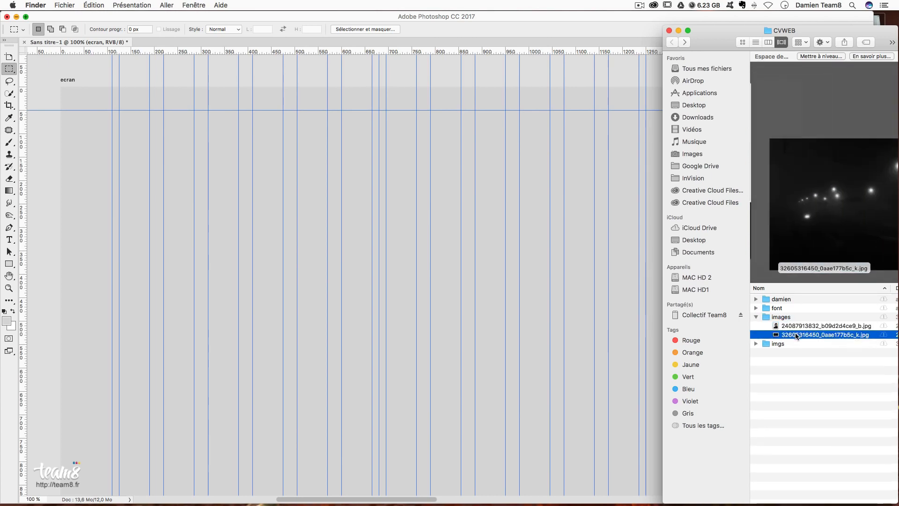
left_click(791, 327)
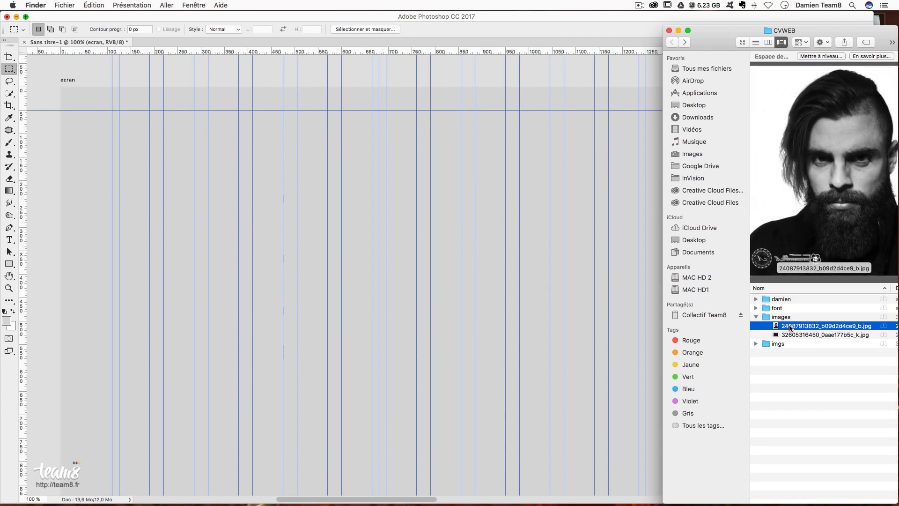
left_click(792, 334)
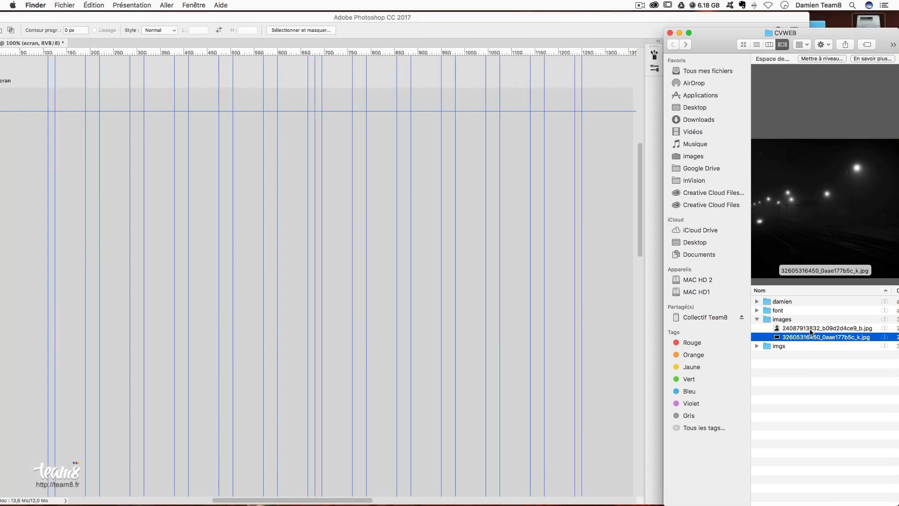
left_click(811, 328, "shift")
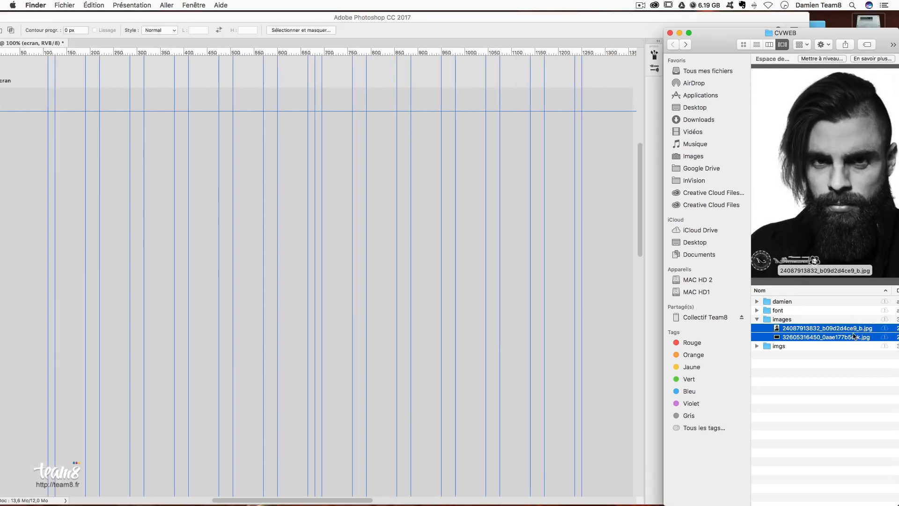
left_click_drag(802, 334, 215, 234)
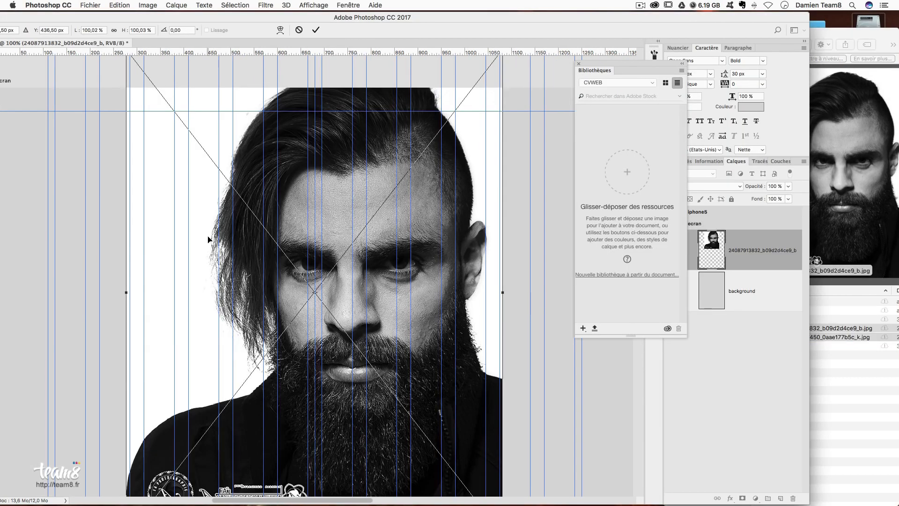
- Commit the photo placements and move both photos down and left on ecran
key("Return")
key("Return")
left_click_drag(132, 21, 195, 21)
left_click(7, 57)
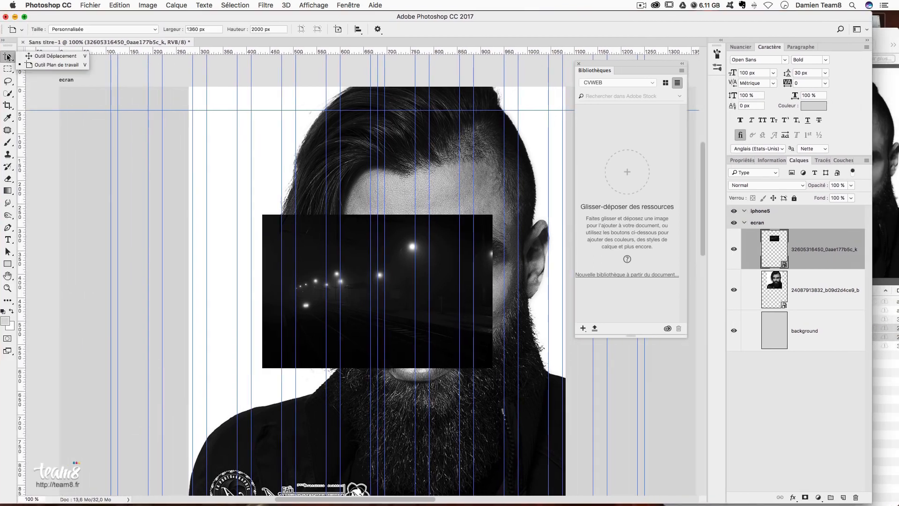
left_click(51, 55)
left_click_drag(303, 99, 279, 130)
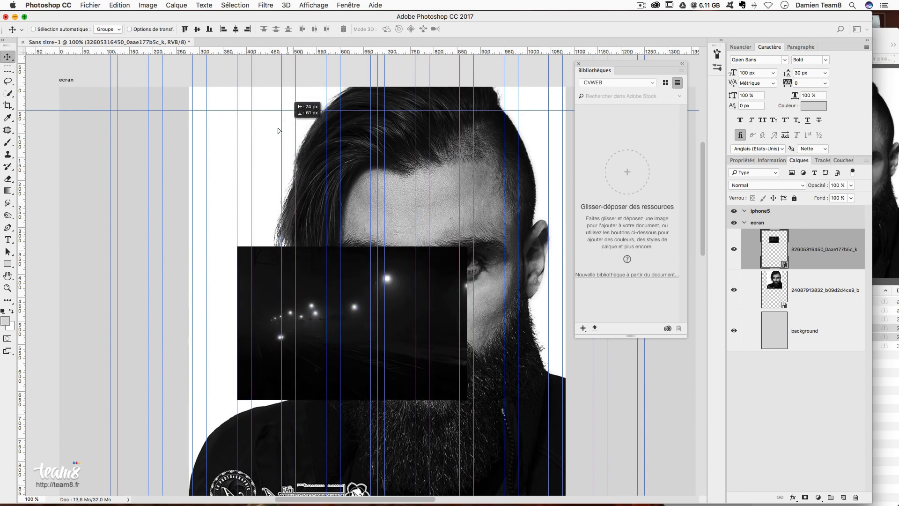
left_click(820, 288, "shift")
left_click_drag(415, 205, 336, 268)
left_click_drag(473, 313, 454, 304)
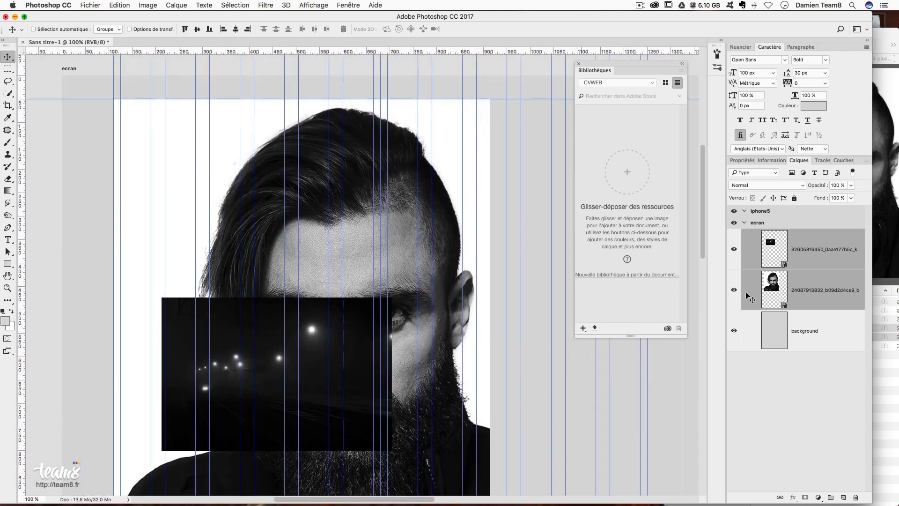
- Rename the night-lights layer 'paysage' and the portrait layer 'portrait'
left_click(836, 247)
double_click(825, 249)
type("paysage")
key("Return")
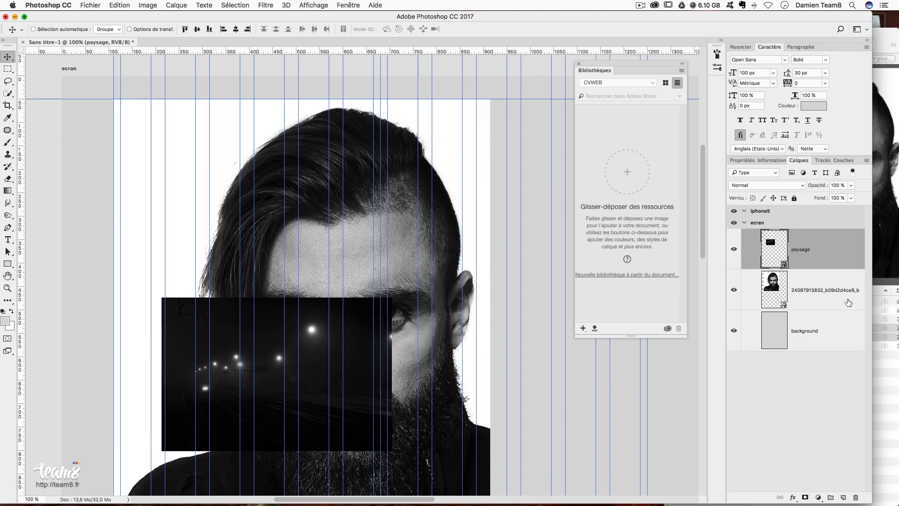
double_click(805, 290)
type("port")
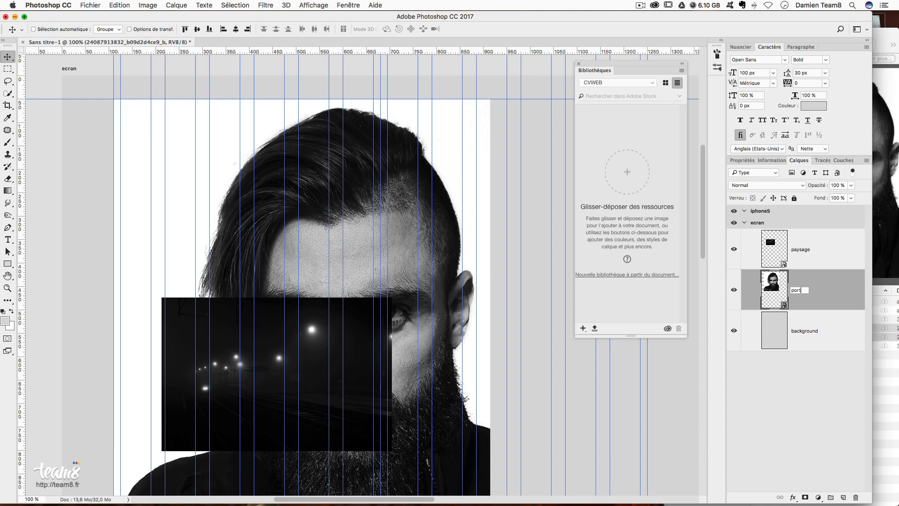
type("rait")
key("Return")
left_click(829, 256, "shift")
- Drag both photo layers to the CVWEB library, then undo and delete the stray paysage asset
left_click_drag(792, 265, 633, 169)
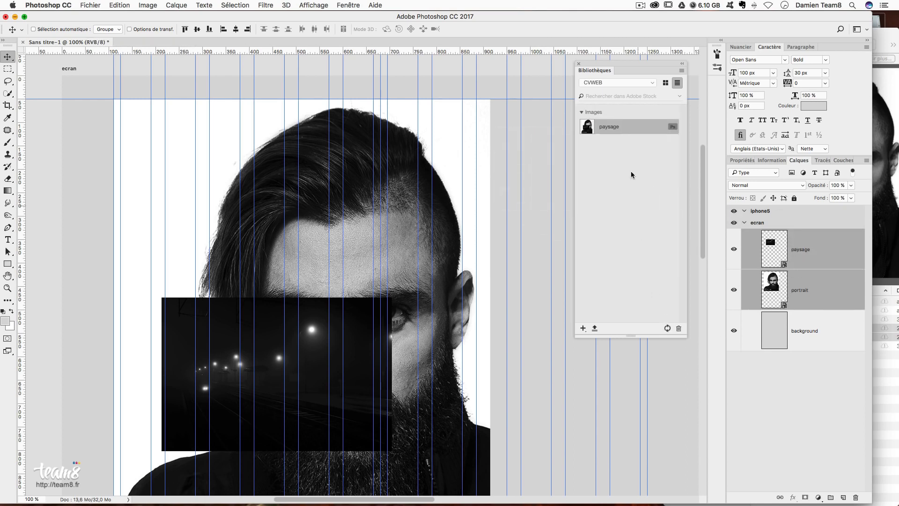
key("super+z")
key("super+z")
left_click_drag(615, 134, 679, 328)
- Add paysage and portrait to CVWEB one at a time, then delete both photo layers
left_click(824, 255)
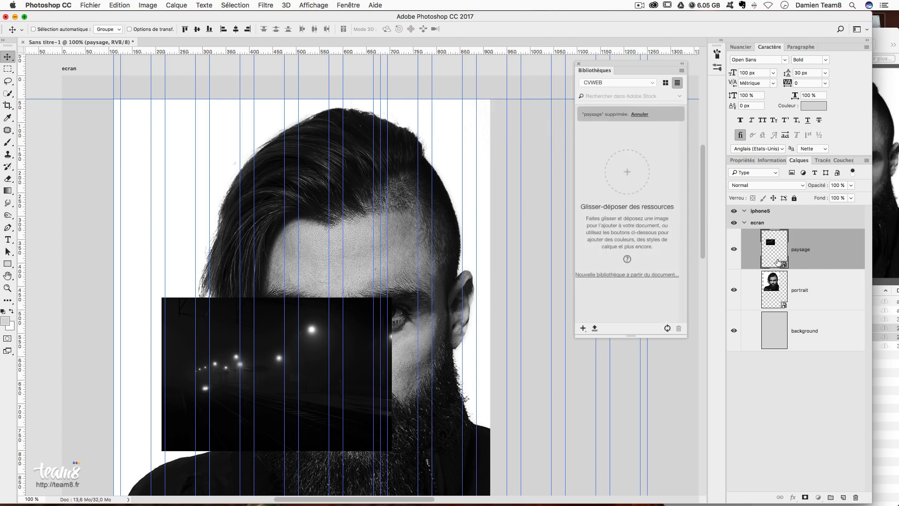
left_click_drag(794, 253, 655, 179)
left_click_drag(803, 305, 643, 215)
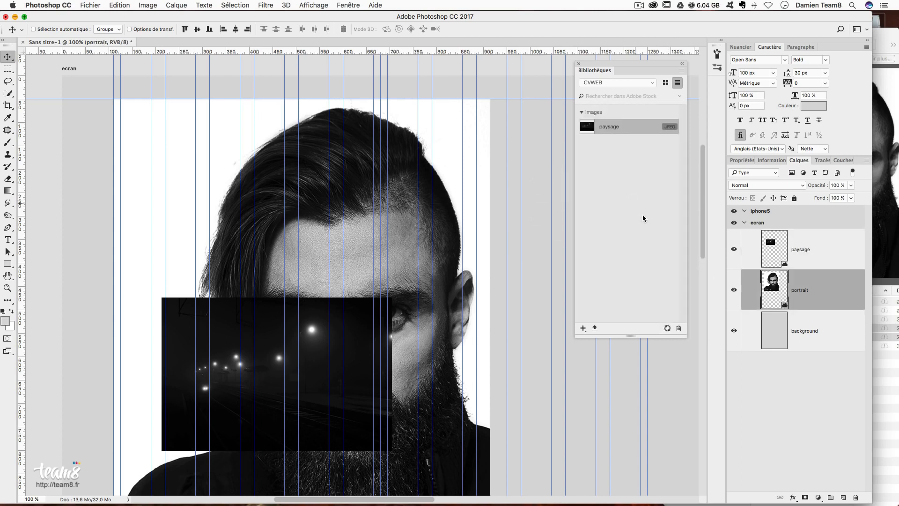
left_click(830, 259, "shift")
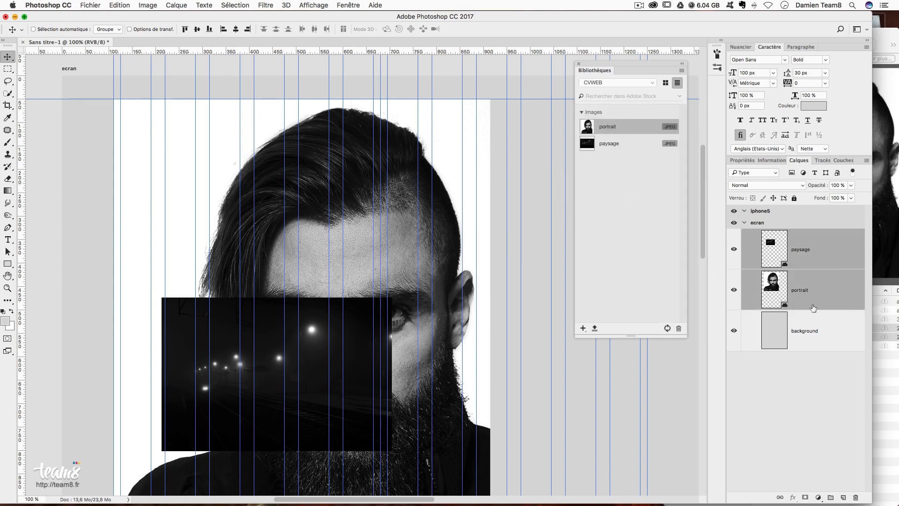
left_click_drag(845, 300, 855, 497)
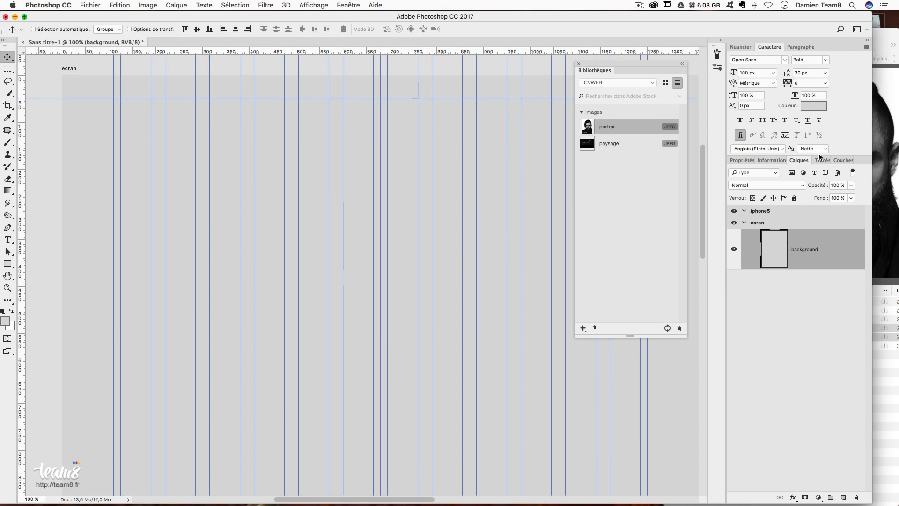
- Bring the CVWEB Finder folder forward, collapse images and expand imgs
left_click(881, 39)
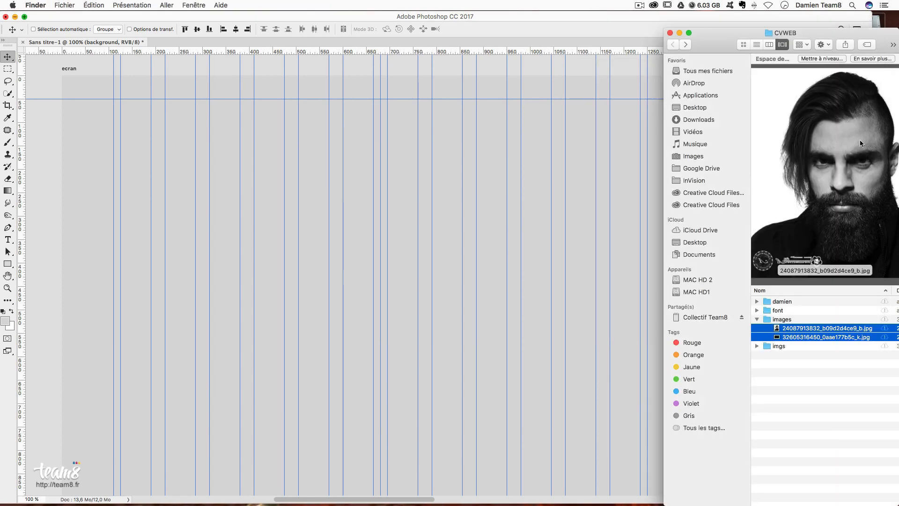
left_click(756, 319)
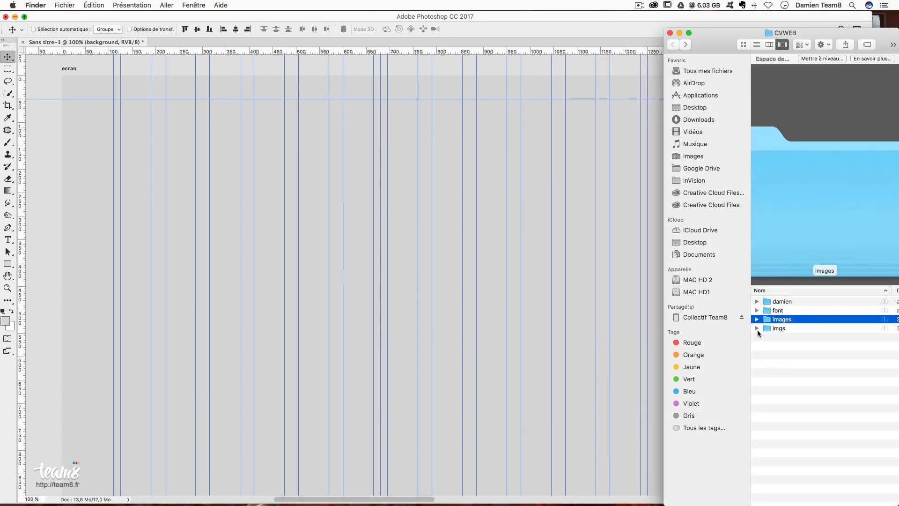
left_click(756, 319)
left_click(756, 320)
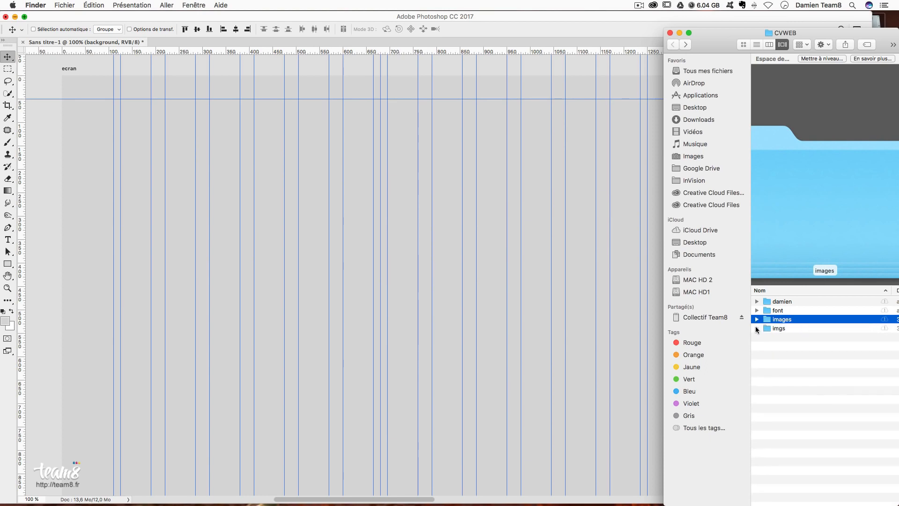
left_click(757, 328)
left_click(817, 346)
left_click(768, 337)
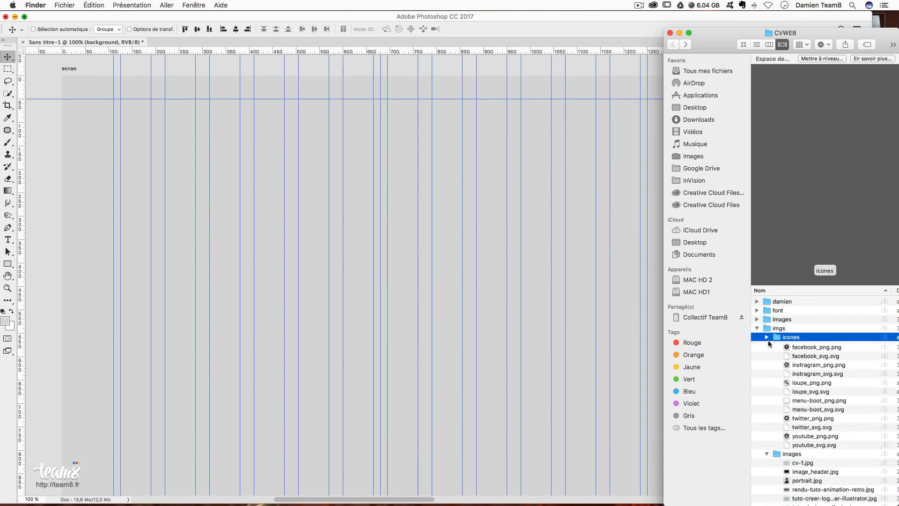
left_click(768, 346)
key("Return")
- Expand imgs/icones and preview the down-arrow SVG and PNG icons
left_click(774, 345)
left_click(774, 338)
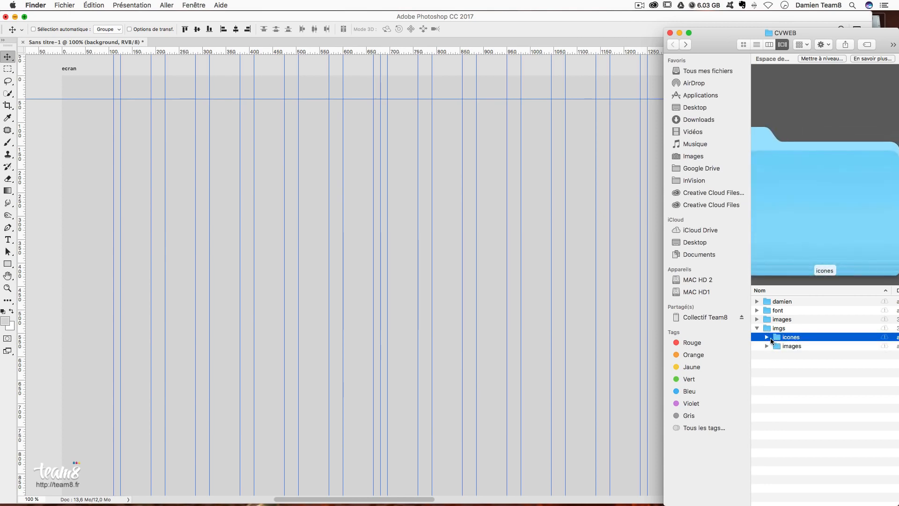
left_click(766, 337)
left_click(767, 337)
left_click(768, 346)
left_click(767, 337)
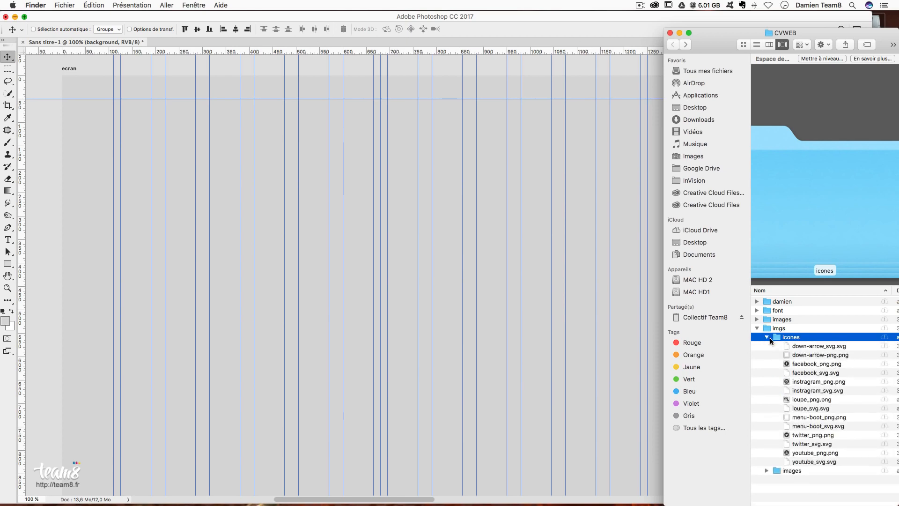
left_click(812, 348)
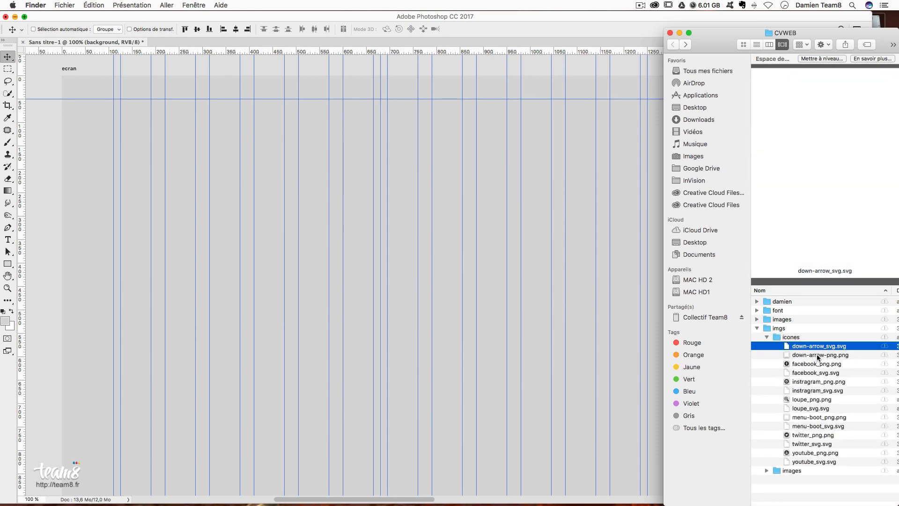
left_click(819, 356)
left_click(819, 347)
key("Down")
key("Down")
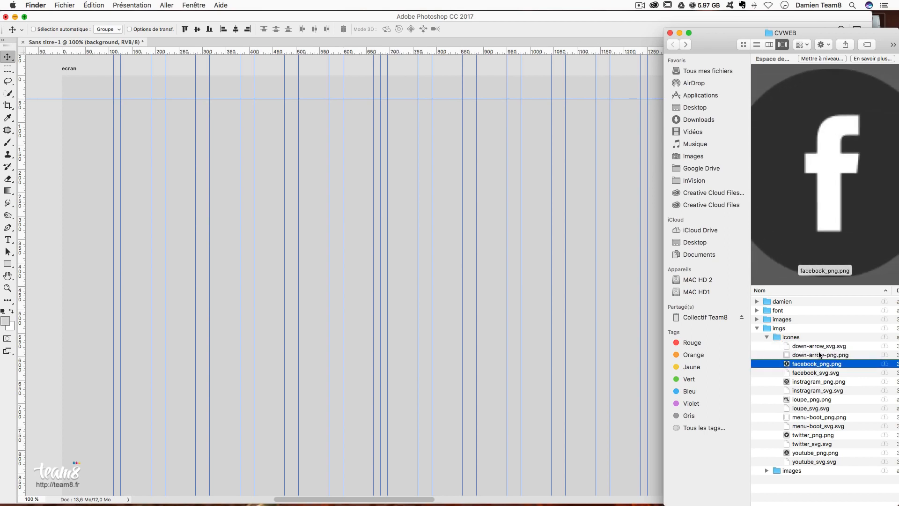
- Preview each icon in turn: down-arrow, facebook, instagram, loupe, menu, twitter and youtube
left_click(820, 349)
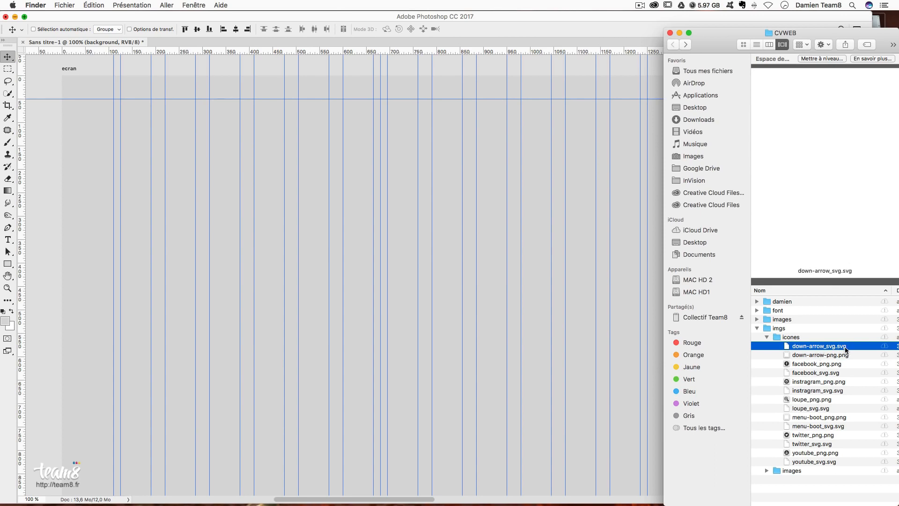
left_click(809, 355)
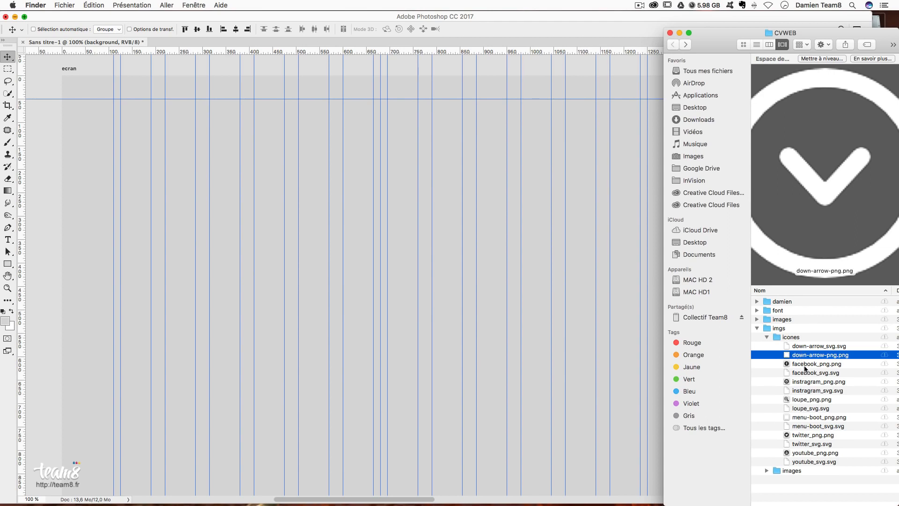
left_click(805, 365)
left_click(804, 381)
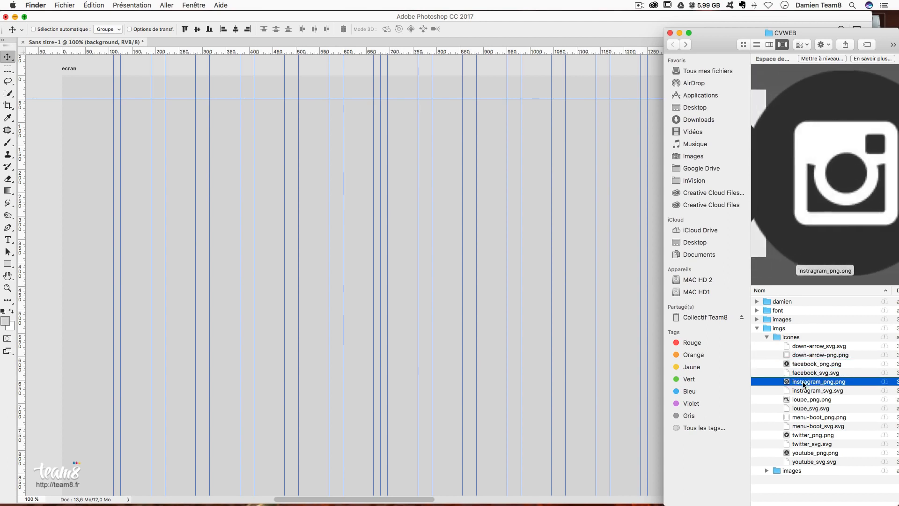
left_click(802, 400)
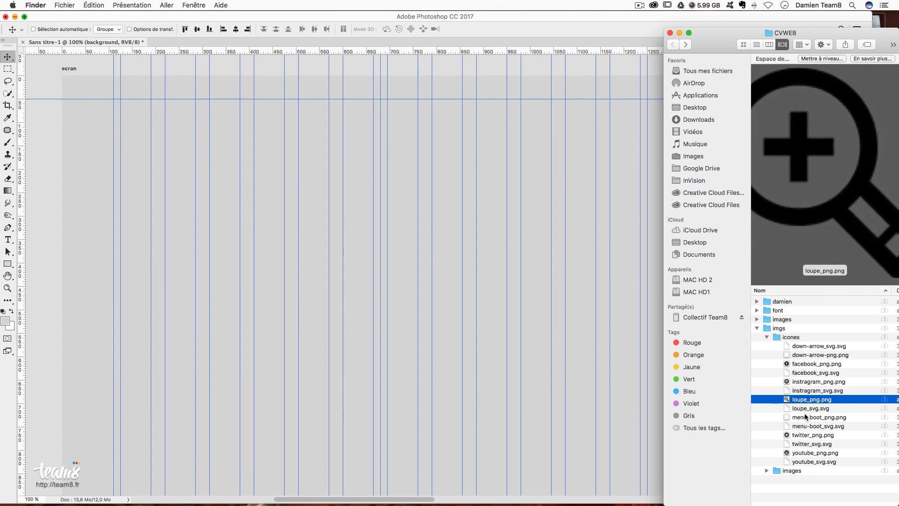
left_click(805, 418)
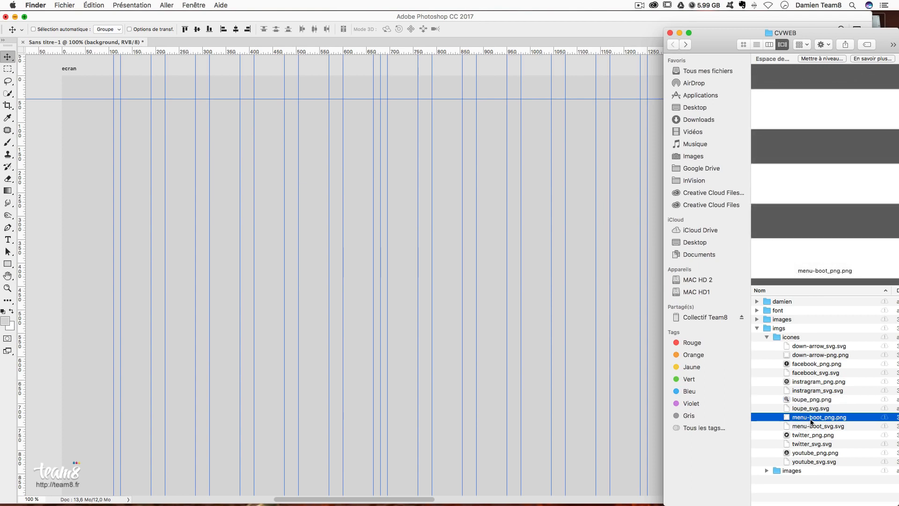
left_click(804, 437)
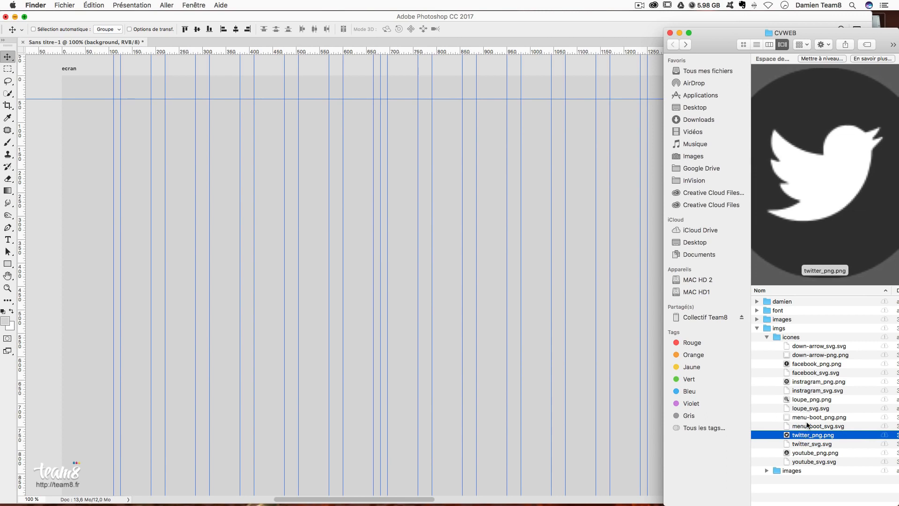
left_click(806, 454)
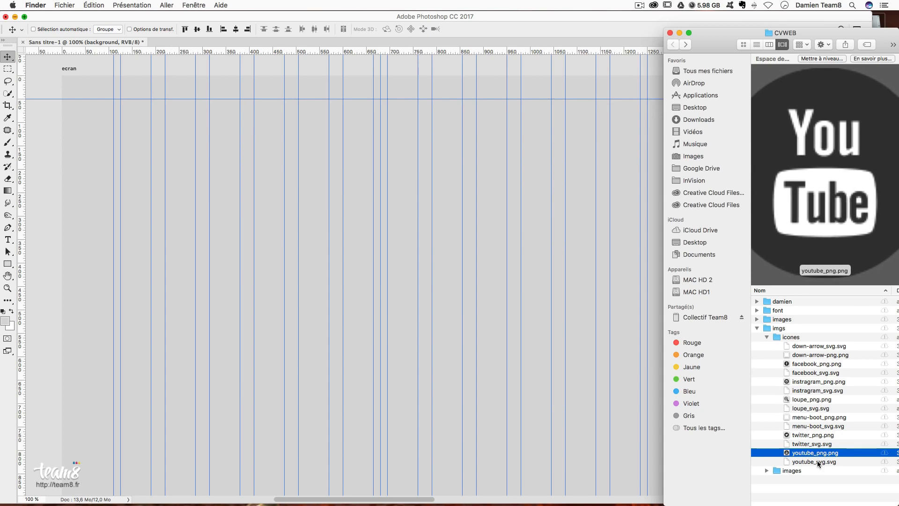
- Multi-select the seven *_svg.svg icons and drag them into the Photoshop document
left_click(817, 461)
left_click(808, 444, "super")
left_click(805, 426, "super")
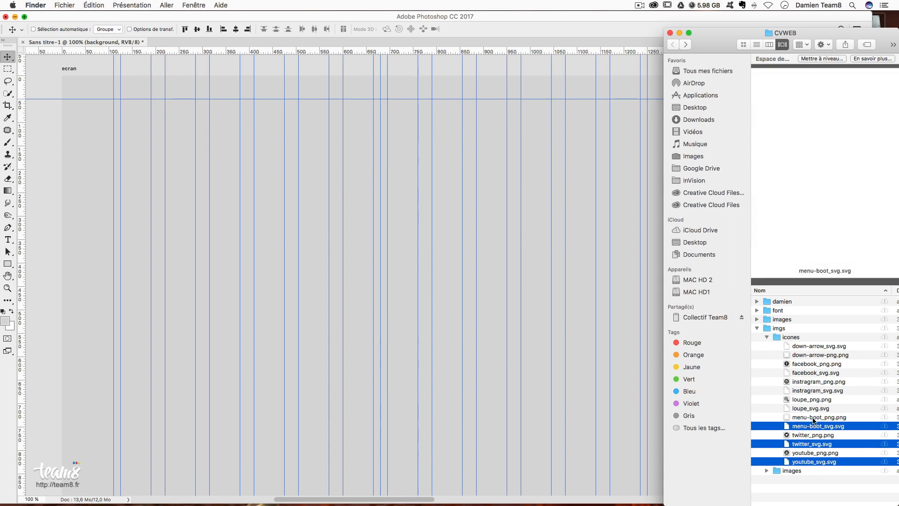
left_click(815, 408, "super")
left_click(817, 390, "super")
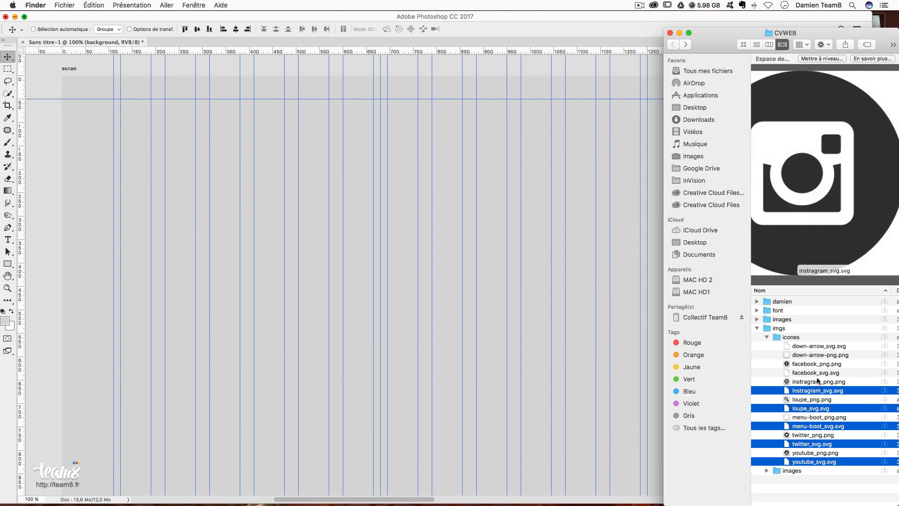
left_click(815, 373, "super")
left_click(809, 355, "super")
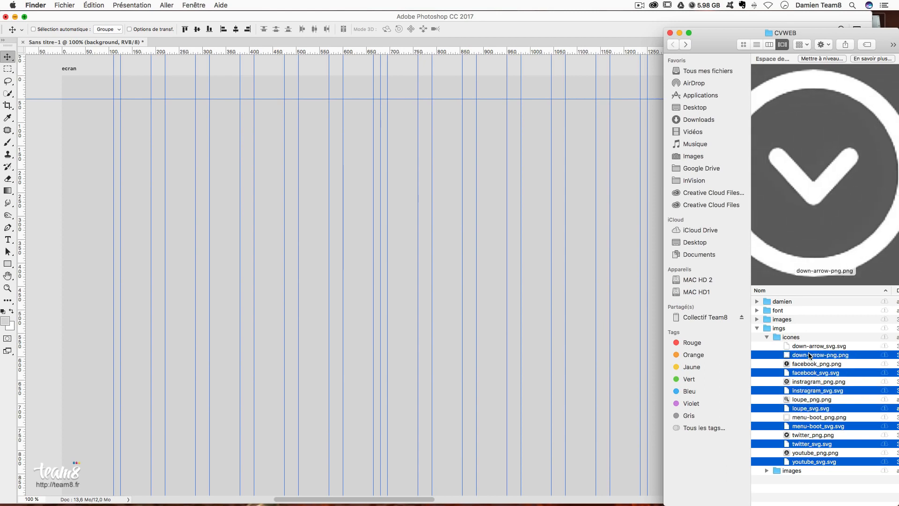
left_click(820, 355, "super")
left_click(827, 346, "super")
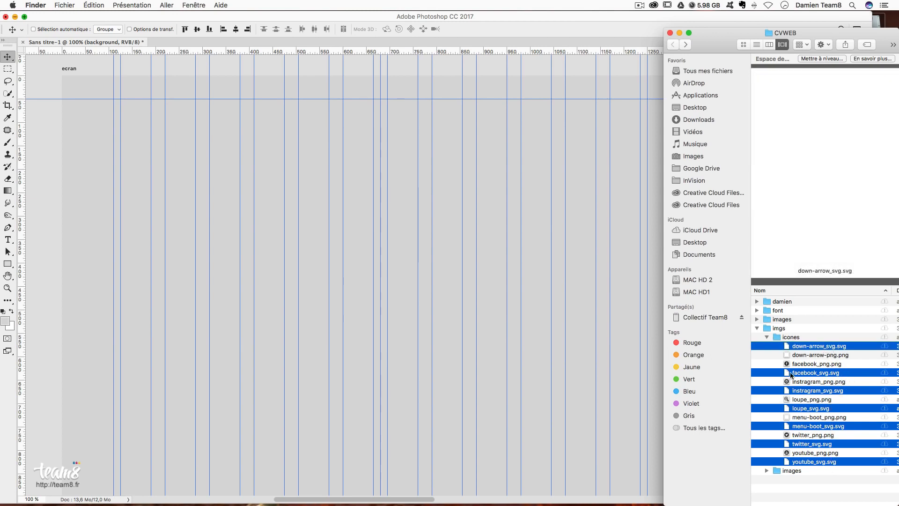
left_click_drag(800, 349, 291, 229)
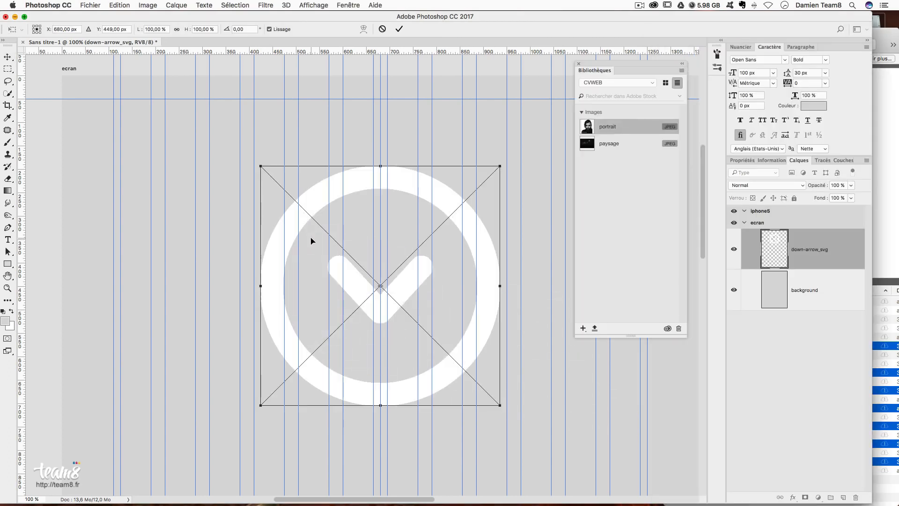
- Commit the placed SVG icons, then store youtube_svg and twitter_svg in CVWEB and delete their layers
key("Return")
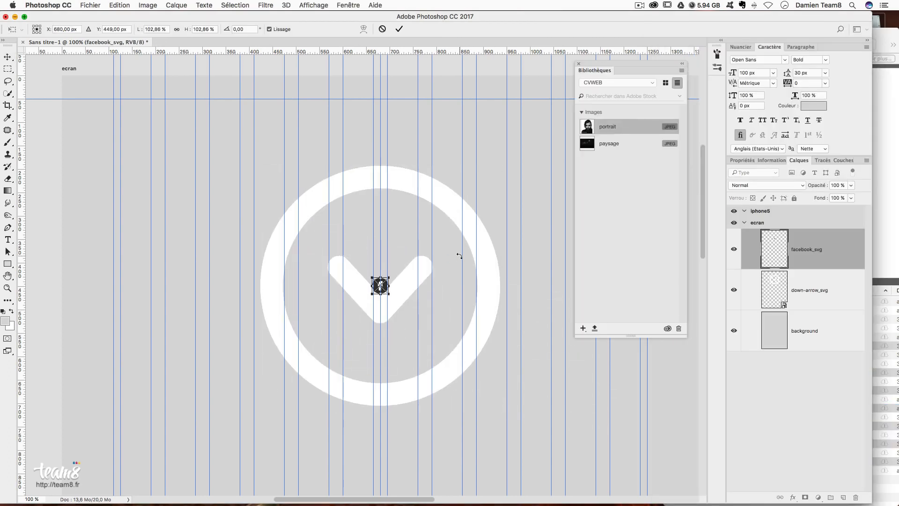
key("Return")
key("Return")
key("Return")
key("Return")
key("Return")
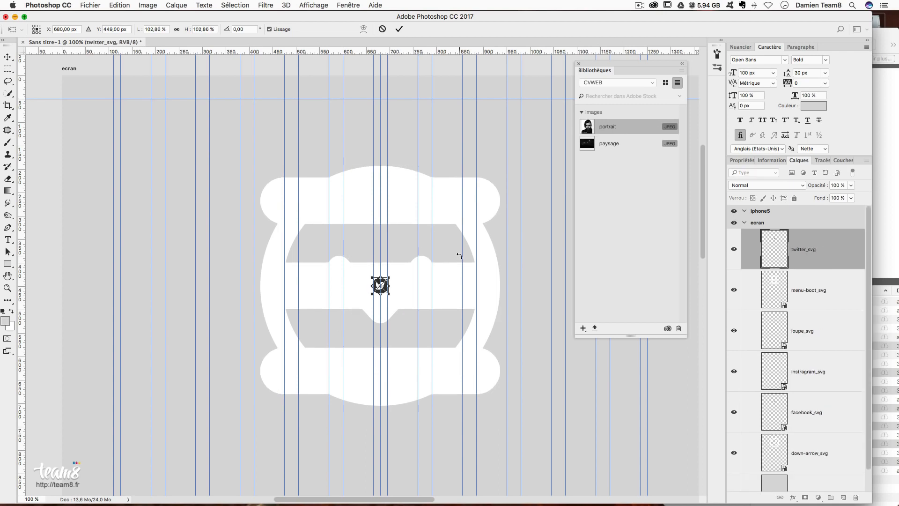
key("Return")
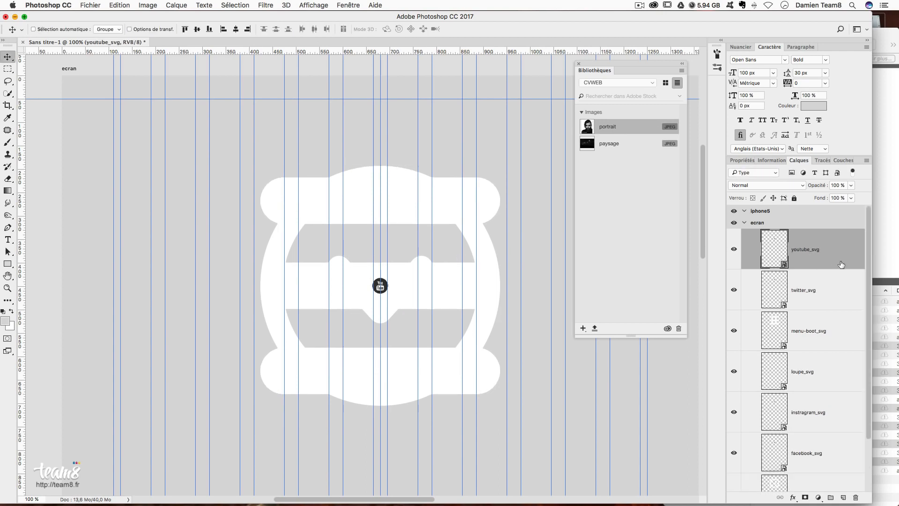
left_click_drag(830, 259, 592, 201)
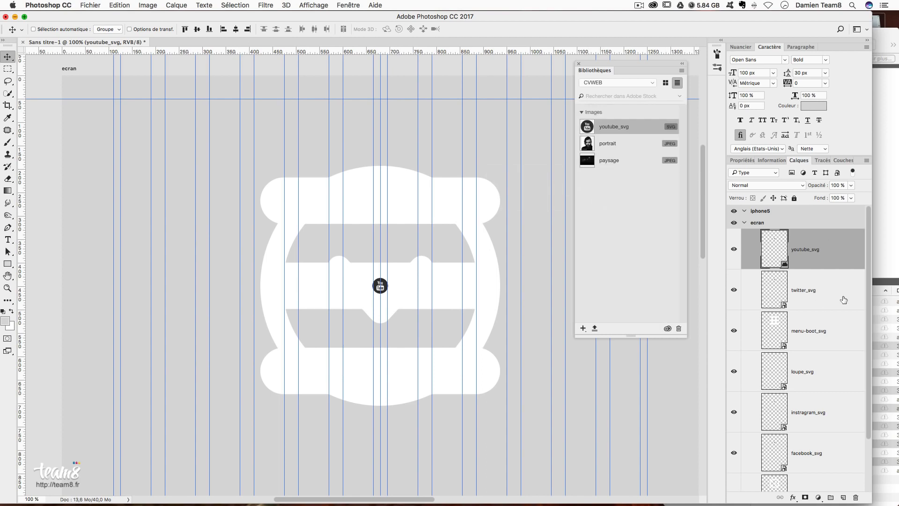
left_click_drag(831, 263, 856, 498)
left_click_drag(830, 234, 657, 215)
left_click_drag(838, 237, 858, 497)
- Add menu-boot, instagram, facebook and down-arrow icons to CVWEB and delete the remaining icon layers
left_click_drag(821, 251, 642, 265)
left_click_drag(819, 246, 611, 246)
left_click_drag(828, 261, 635, 273)
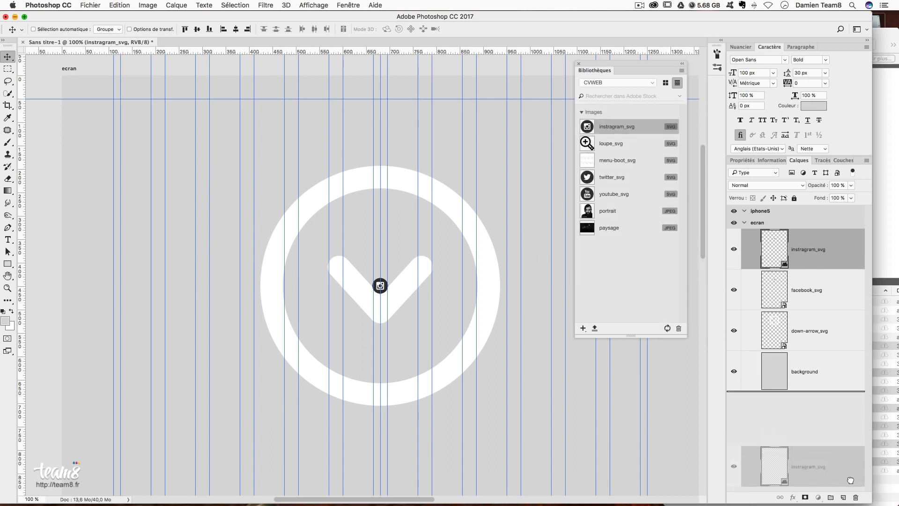
left_click_drag(817, 287, 651, 282)
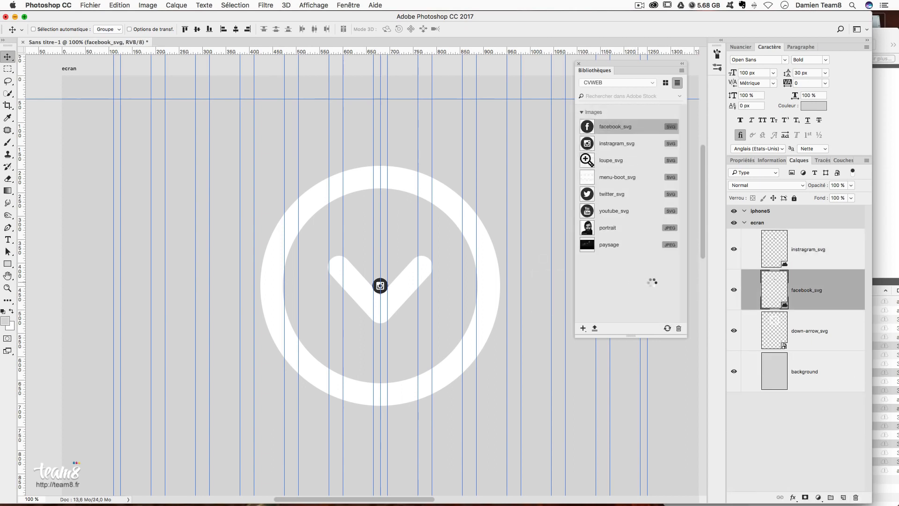
left_click_drag(791, 332, 641, 298)
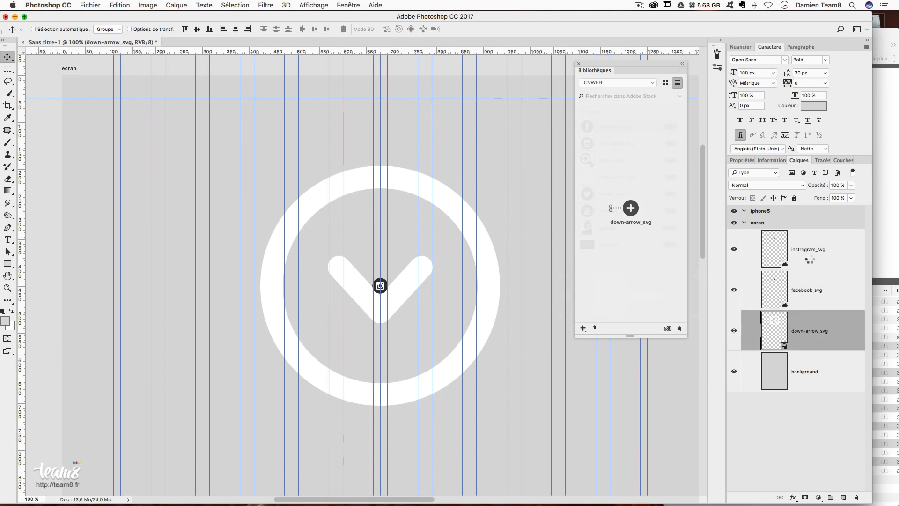
left_click(836, 263)
left_click(838, 329, "shift")
left_click_drag(839, 329, 855, 497)
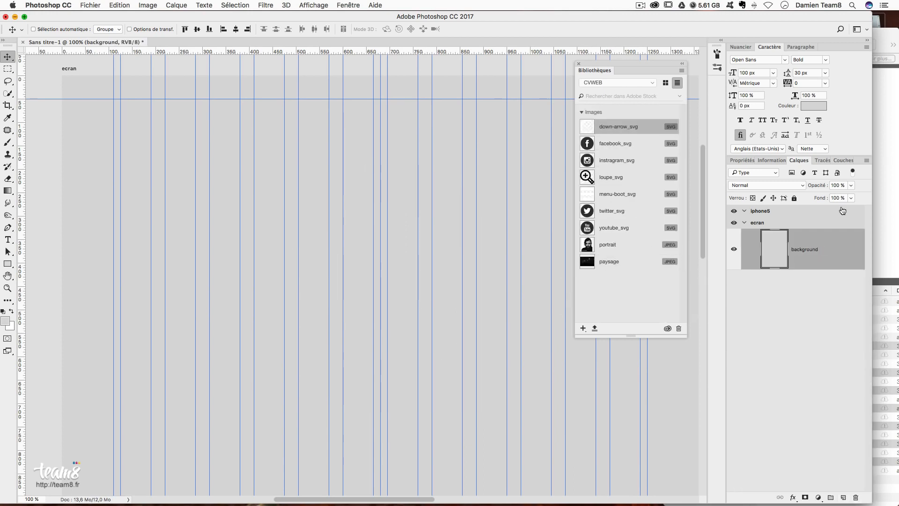
- Select every JPG, from cv-1.jpg onward, in the CVWEB images folder
left_click(877, 304)
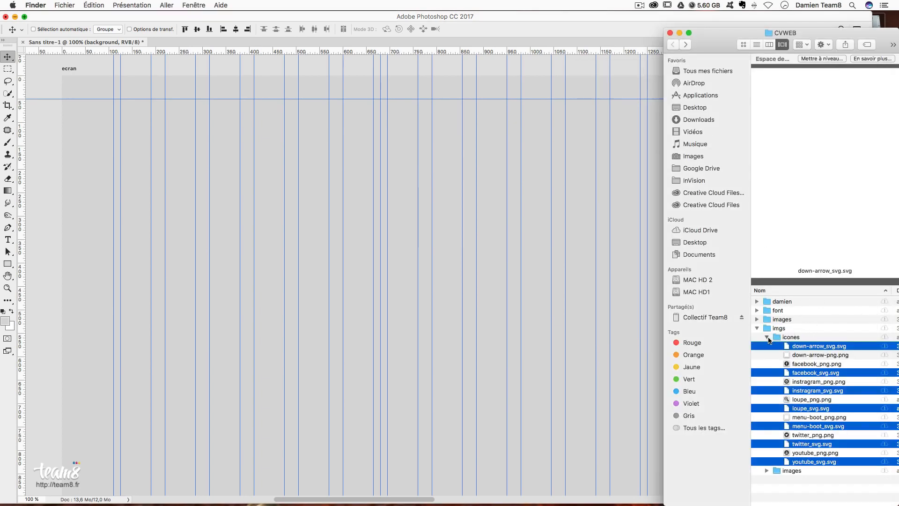
left_click(767, 337)
left_click(767, 347)
left_click(807, 357)
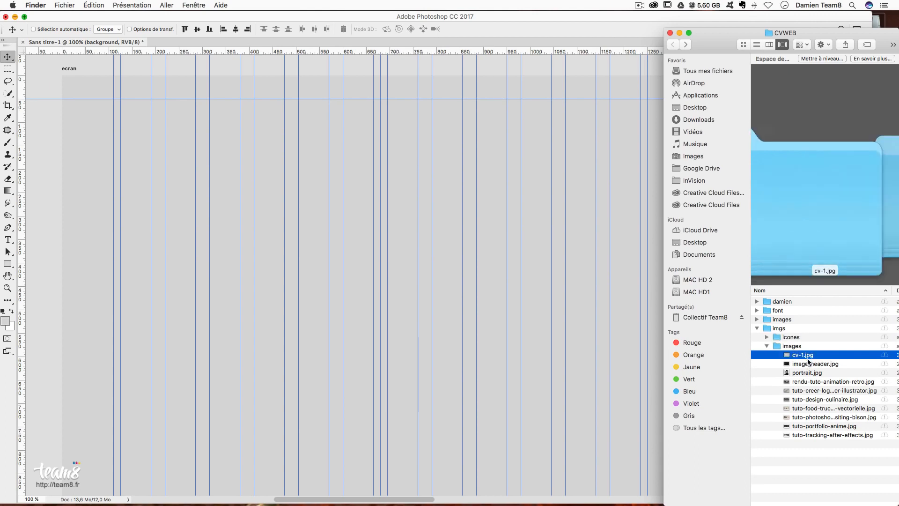
left_click(814, 434, "shift")
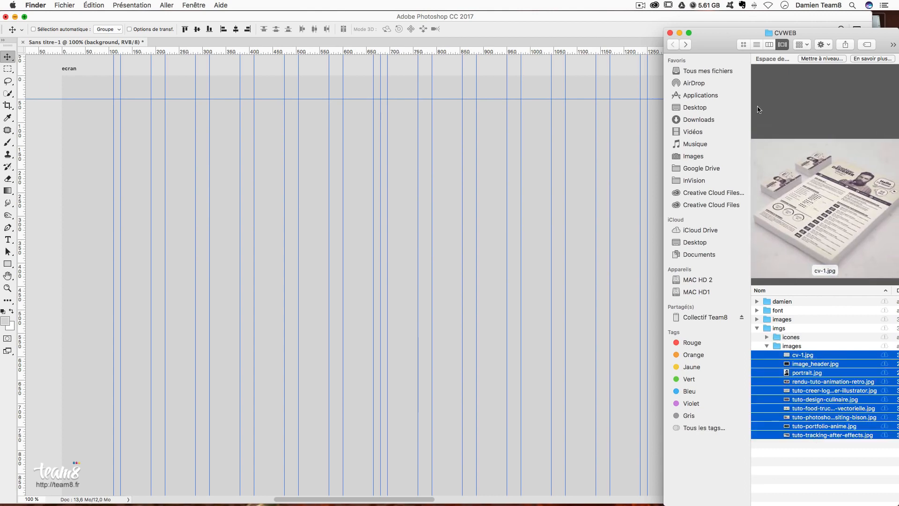
- Place the selected JPGs into the Photoshop document, confirming the cv-1 image
left_click_drag(802, 367, 449, 293)
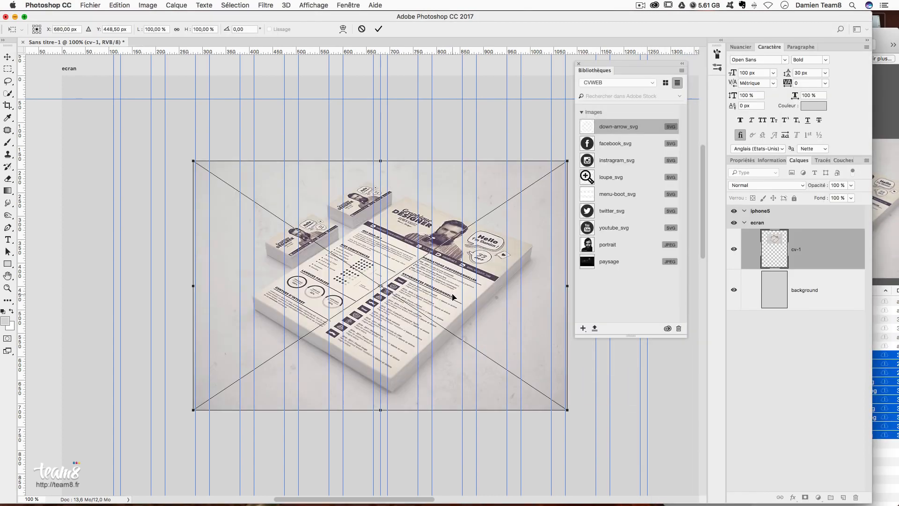
key("Return")
key("Return")
key("Return")
key("Return")
key("Return")
key("Return")
key("Return")
key("Return")
key("Return")
key("Return")
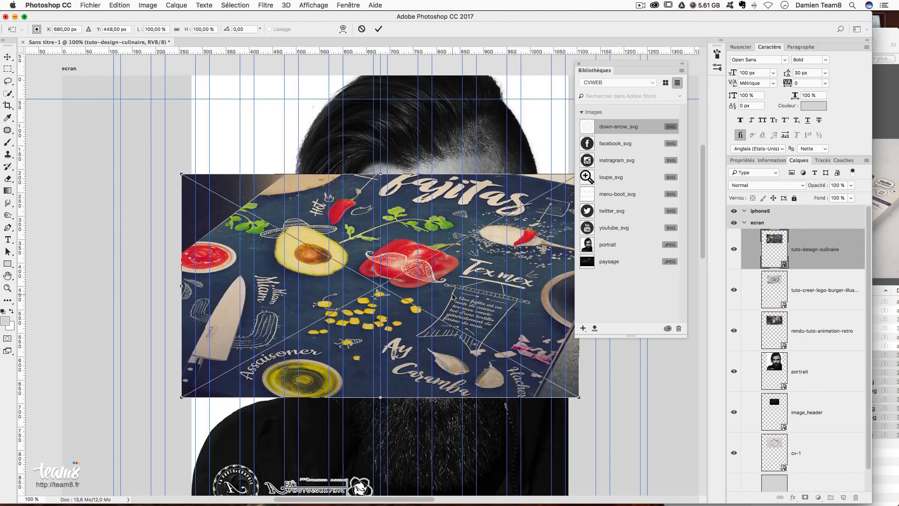
left_click(890, 70)
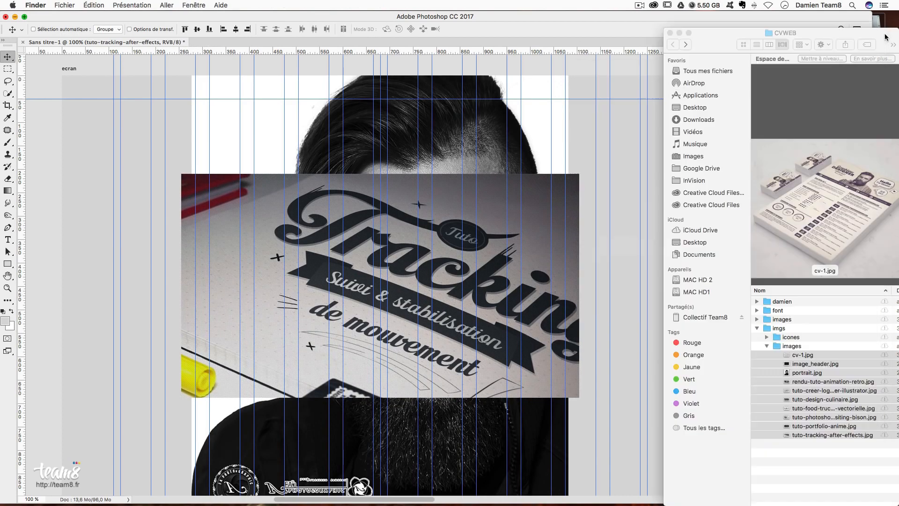
- Compare the previews of image_header.jpg and portrait.jpg in the images folder
left_click(817, 365)
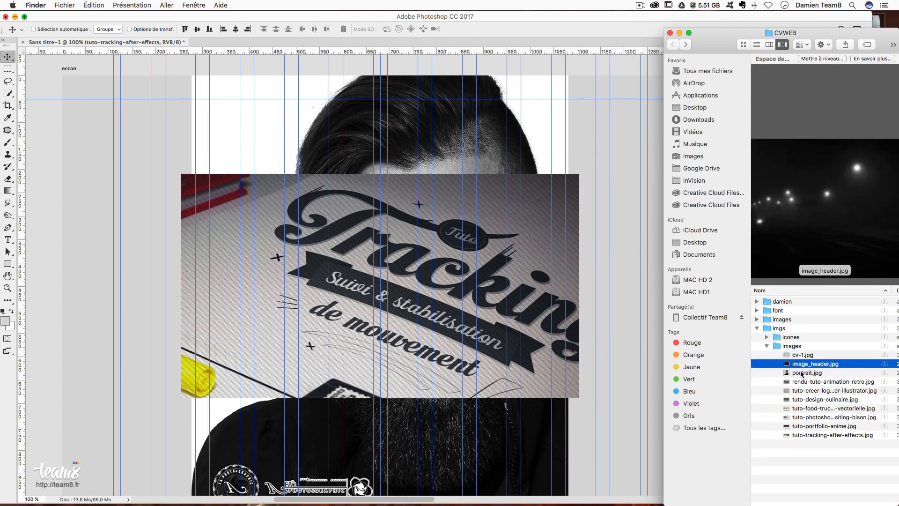
left_click(801, 372)
left_click(810, 365)
left_click(804, 373)
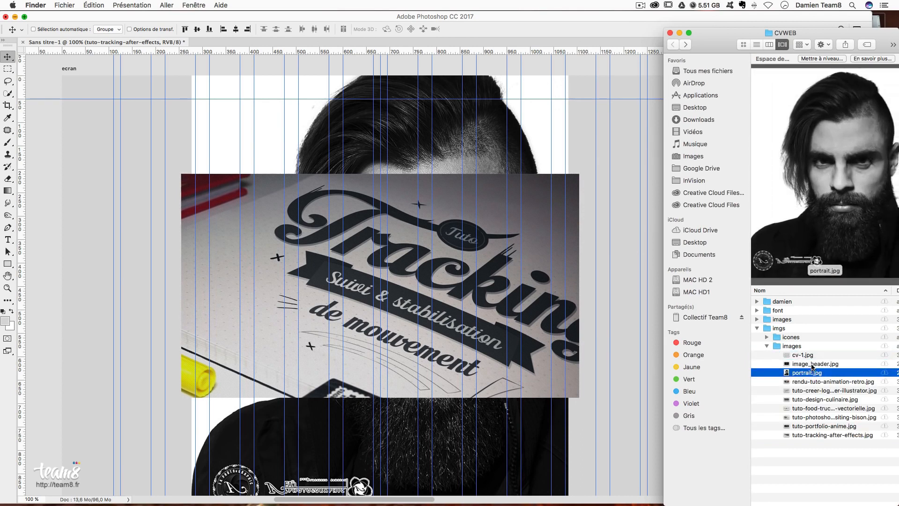
left_click(811, 364)
left_click(808, 372)
left_click(565, 138)
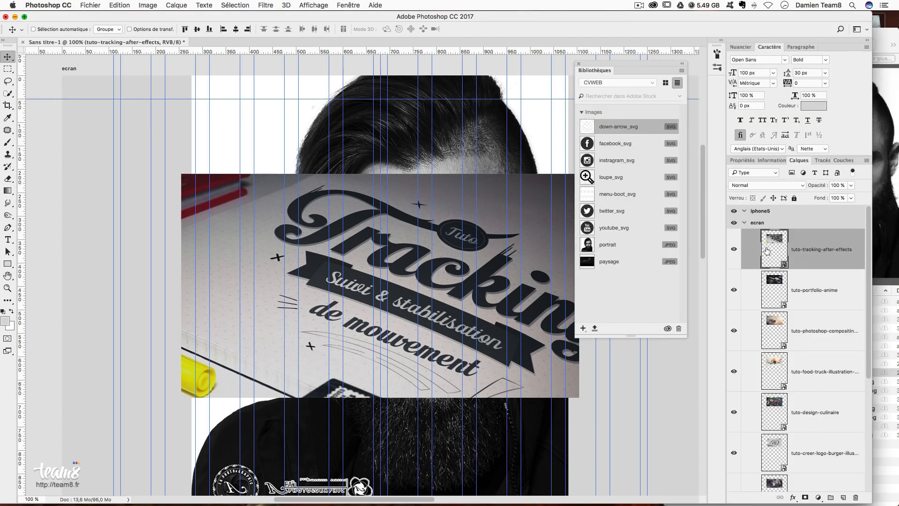
- Delete the portrait and image_header layers from the document
left_click(834, 295)
scroll(837, 406, "down", 5)
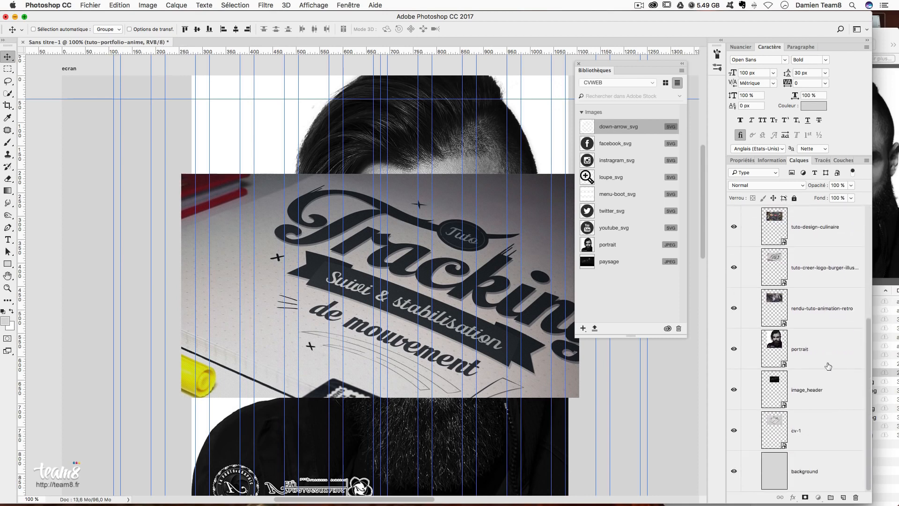
left_click(828, 366)
left_click(826, 401, "shift")
left_click_drag(826, 401, 856, 497)
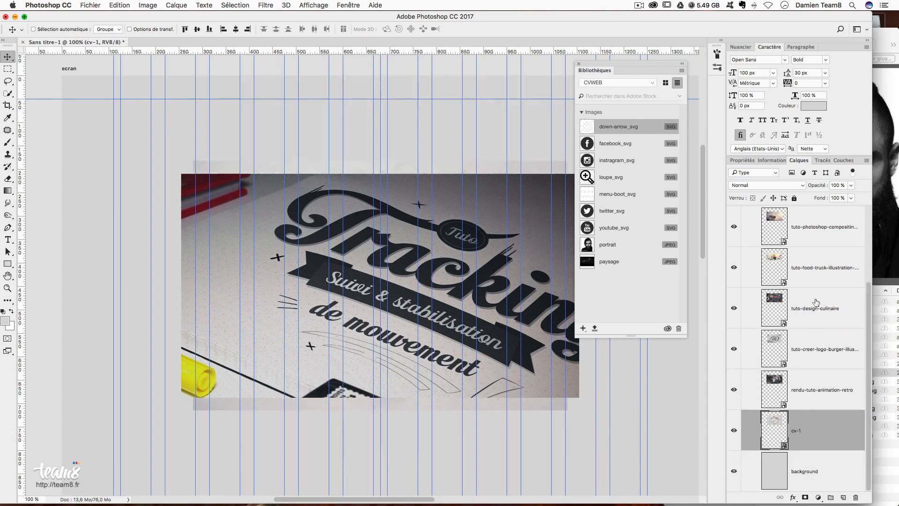
scroll(818, 304, "up", 5)
- Add the tutorial images, from tuto-tracking-after-effects to cv-1, to the CVWEB library
left_click(821, 249)
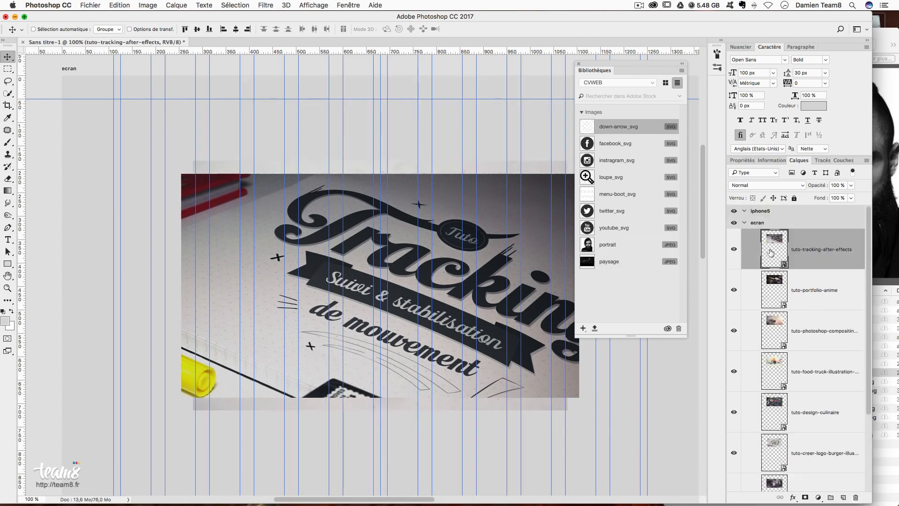
left_click_drag(755, 261, 620, 294)
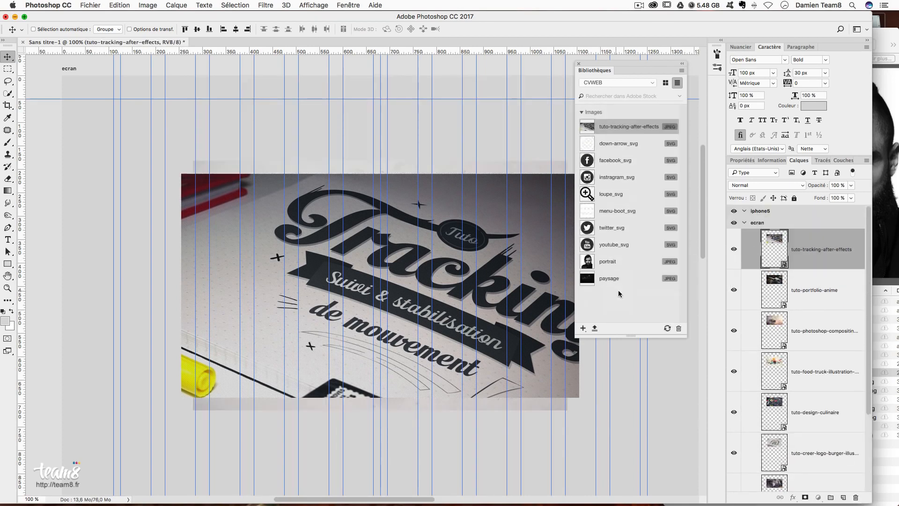
left_click(771, 296)
left_click_drag(763, 336, 627, 295)
left_click_drag(773, 371, 628, 293)
scroll(786, 381, "down", 3)
left_click_drag(774, 313, 641, 299)
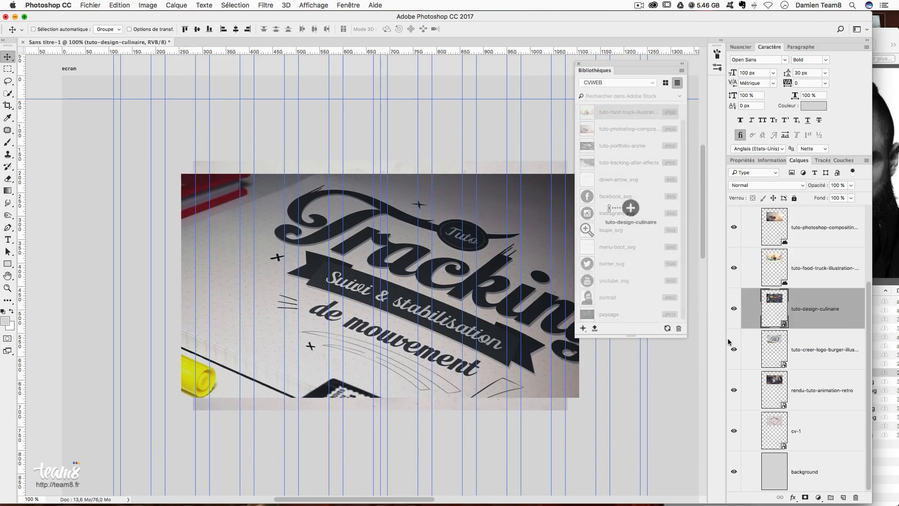
left_click_drag(774, 346, 640, 298)
left_click_drag(775, 389, 637, 300)
left_click_drag(778, 433, 624, 237)
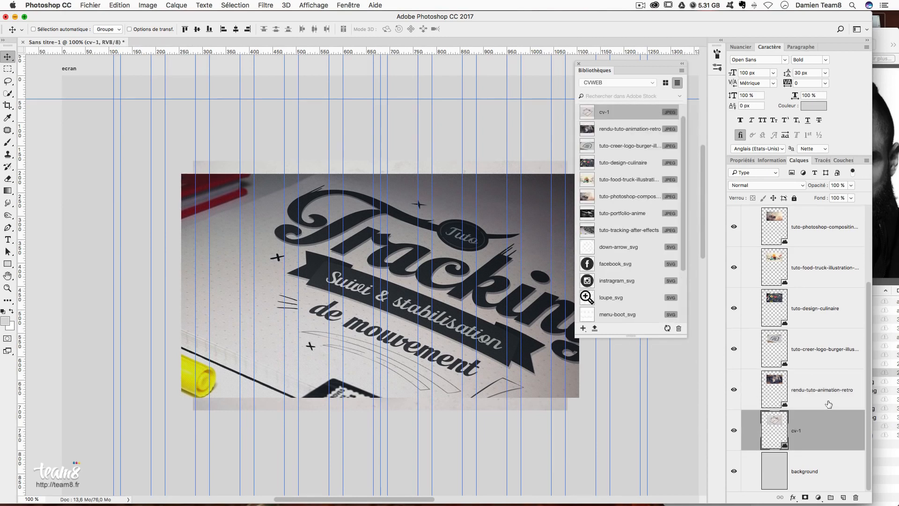
- Delete all eight image layers from the document
scroll(829, 404, "up", 5)
left_click(838, 248, "shift")
left_click_drag(844, 443, 856, 497)
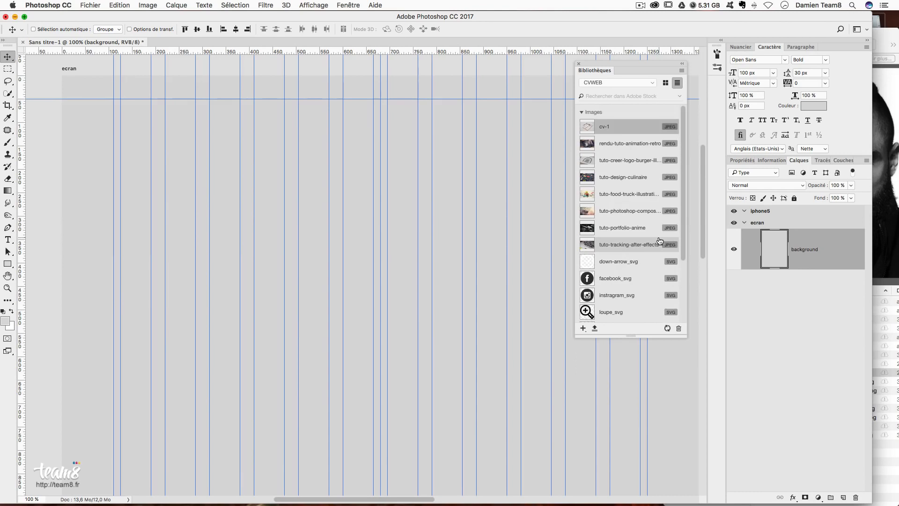
- Create a new layer group and rename it from 'Groupe 1' to 'header'
scroll(648, 213, "down", 5)
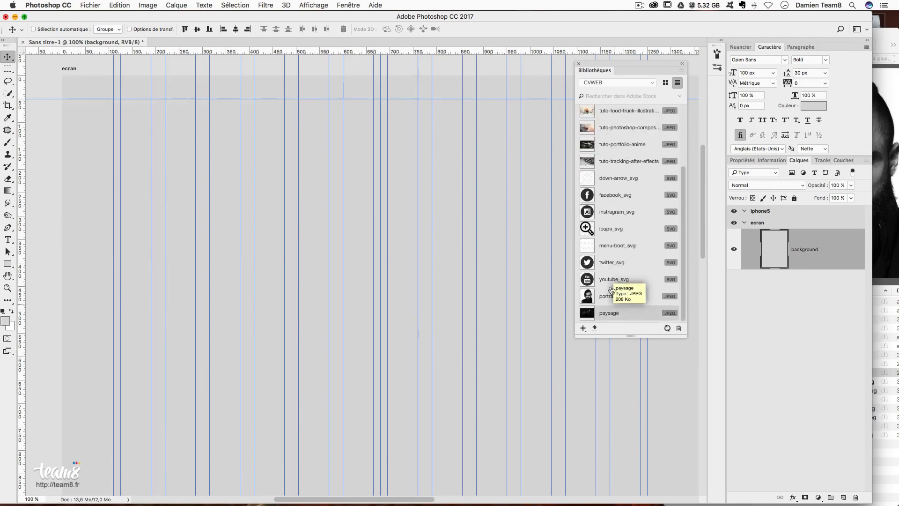
scroll(633, 203, "up", 5)
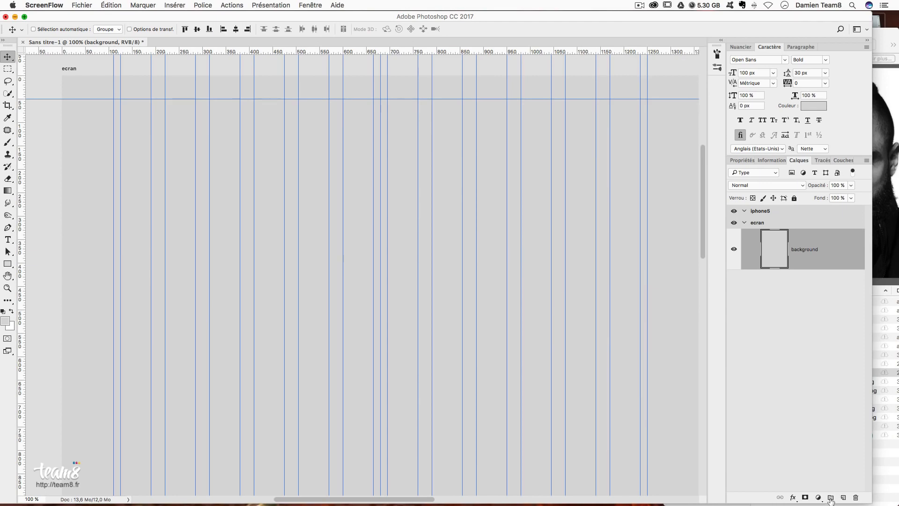
left_click(831, 498)
double_click(791, 234)
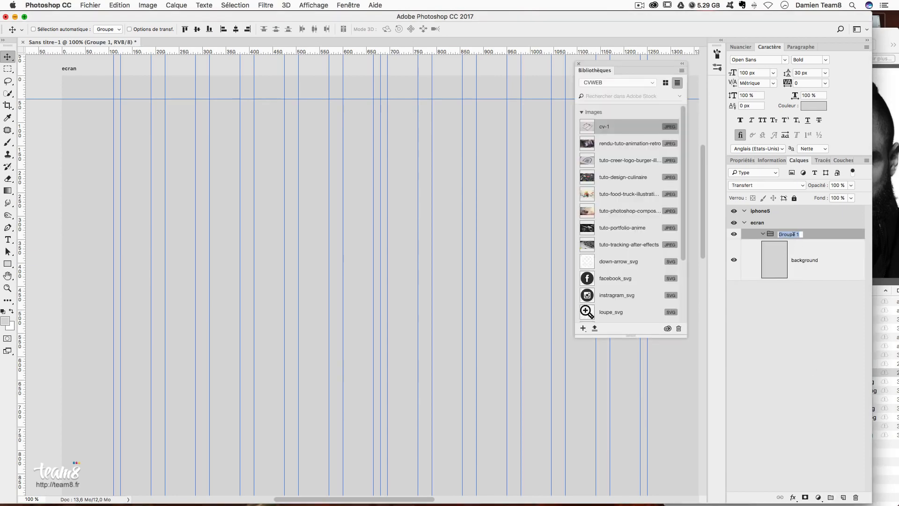
type("header")
key("Return")
- Move the library panel aside, try a rough guide from a rectangular selection, then undo it
left_click_drag(623, 66, 198, 191)
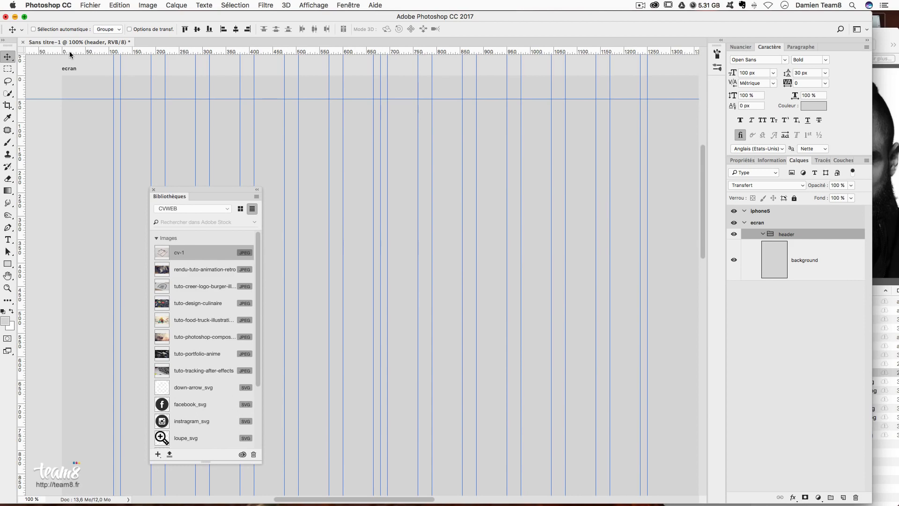
left_click(8, 69)
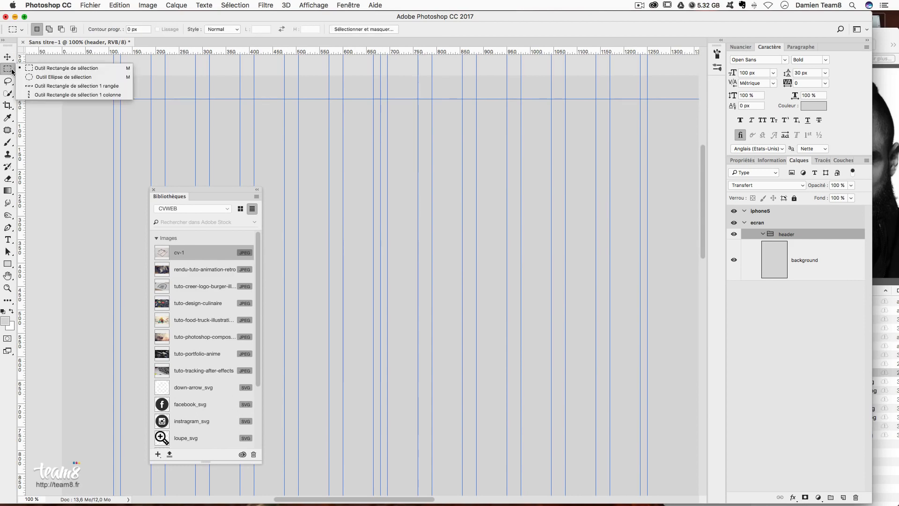
left_click_drag(366, 75, 396, 379)
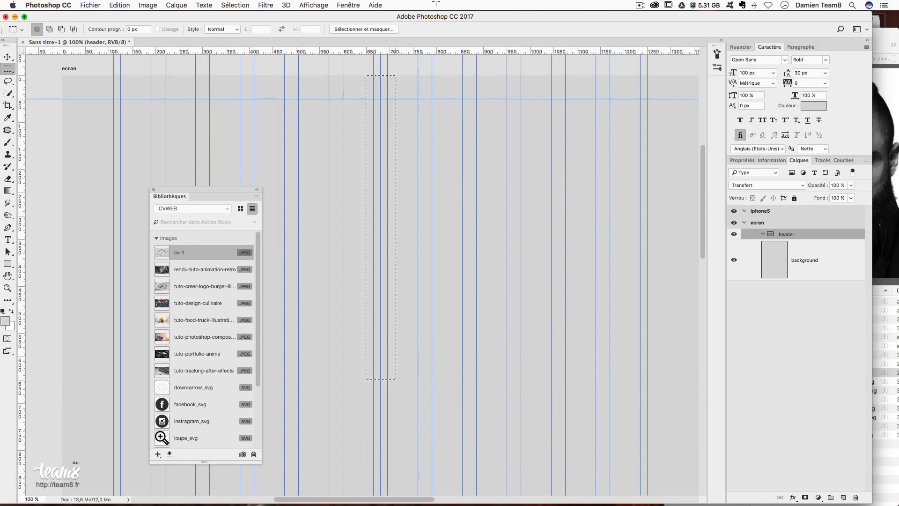
left_click_drag(438, 50, 428, 386)
left_click(402, 374)
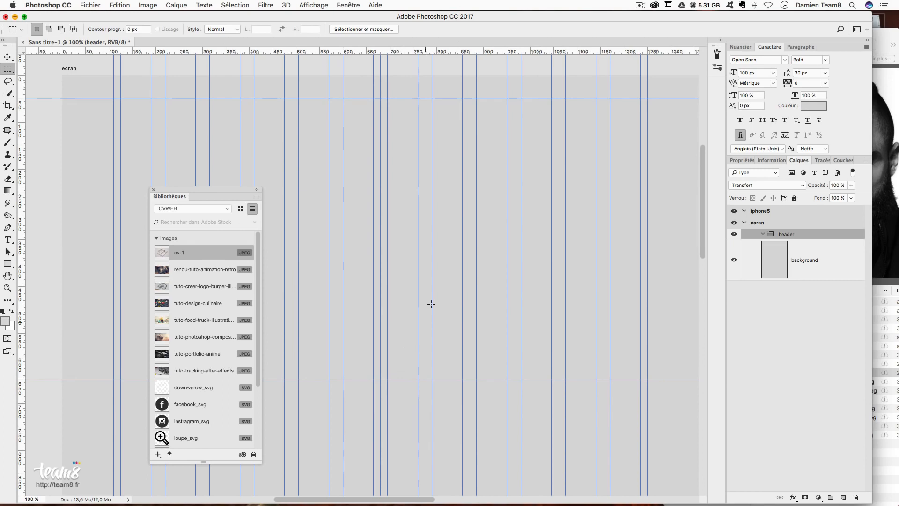
key("super+alt+z")
key("super+alt+z")
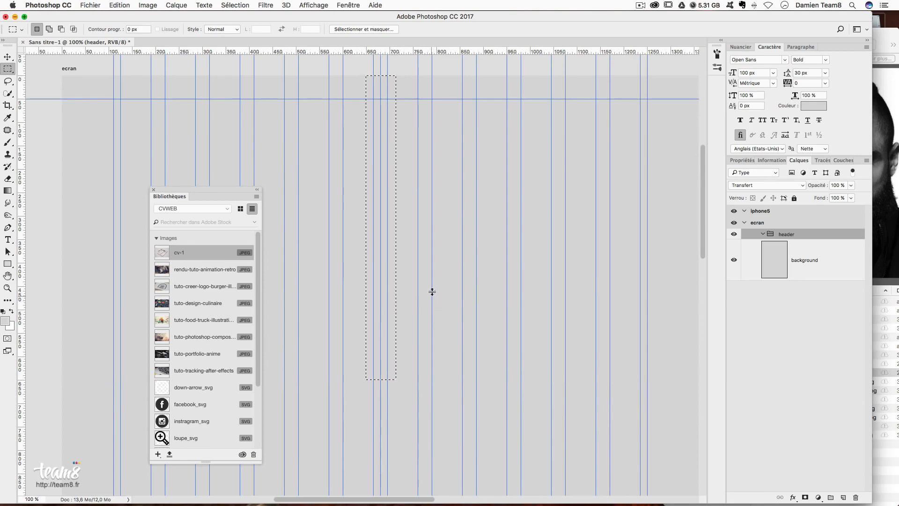
- Add an exact horizontal guide at 650 px via the View menu and check it
left_click(313, 5)
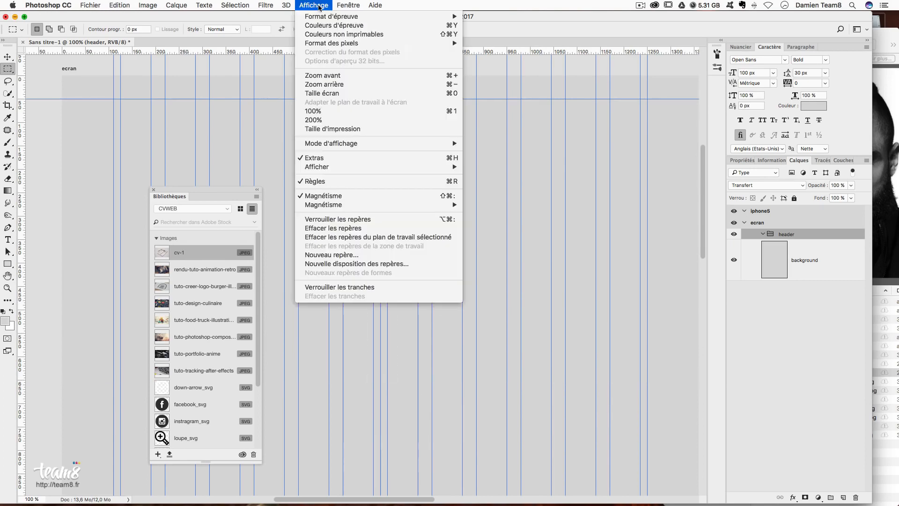
left_click(381, 256)
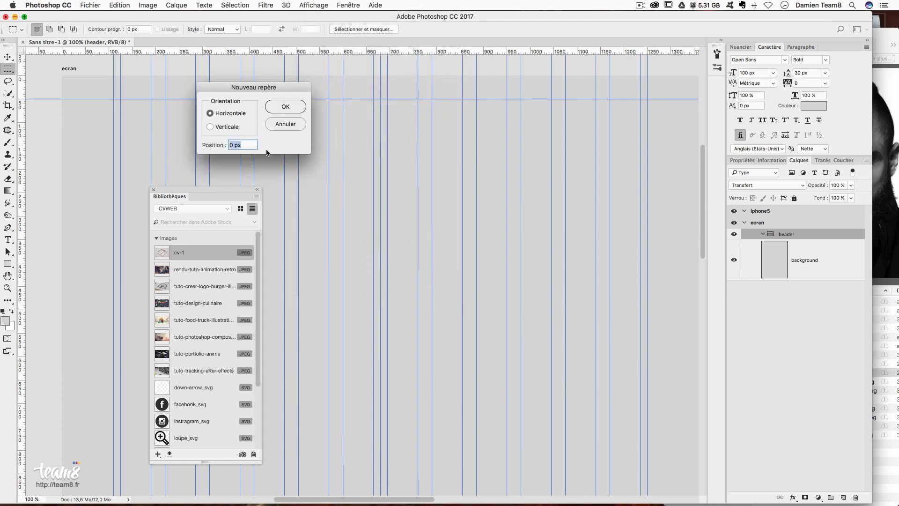
type("650")
key("Return")
left_click_drag(418, 75, 504, 380)
key("super+d")
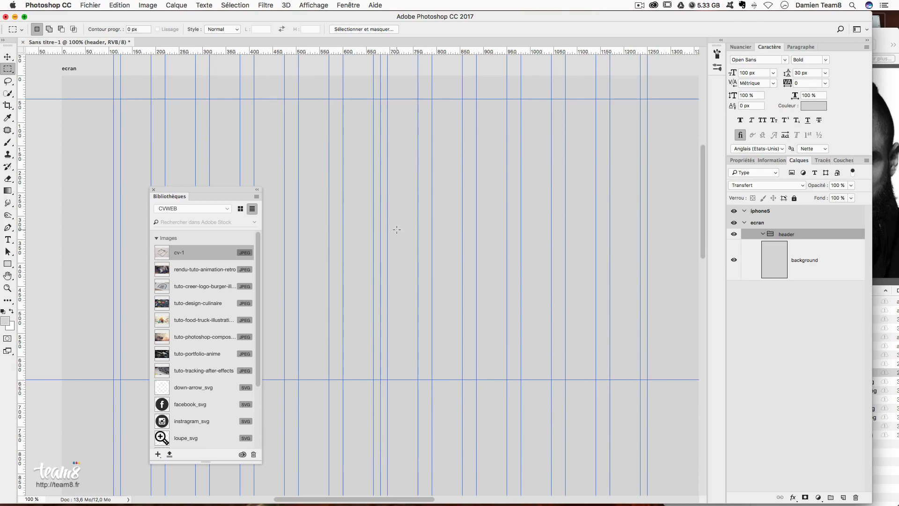
left_click_drag(217, 189, 144, 187)
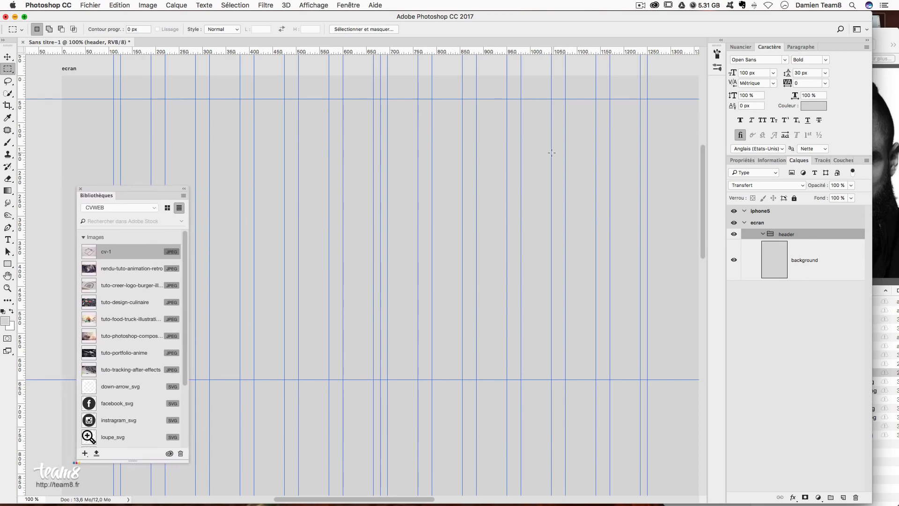
scroll(551, 152, "up", 1)
scroll(552, 153, "right", 1)
- Create a rectangle of exactly 1360 px width and 650 px height with the Rectangle tool
left_click(8, 263)
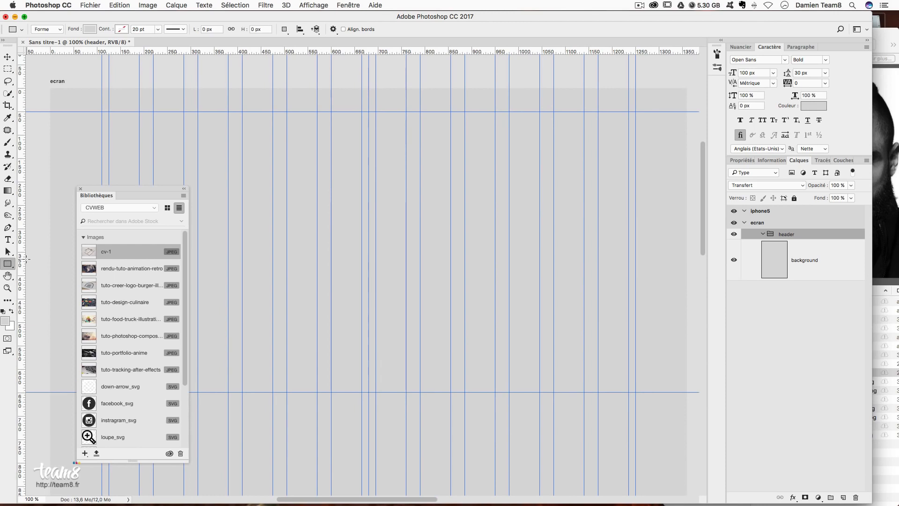
left_click(344, 254)
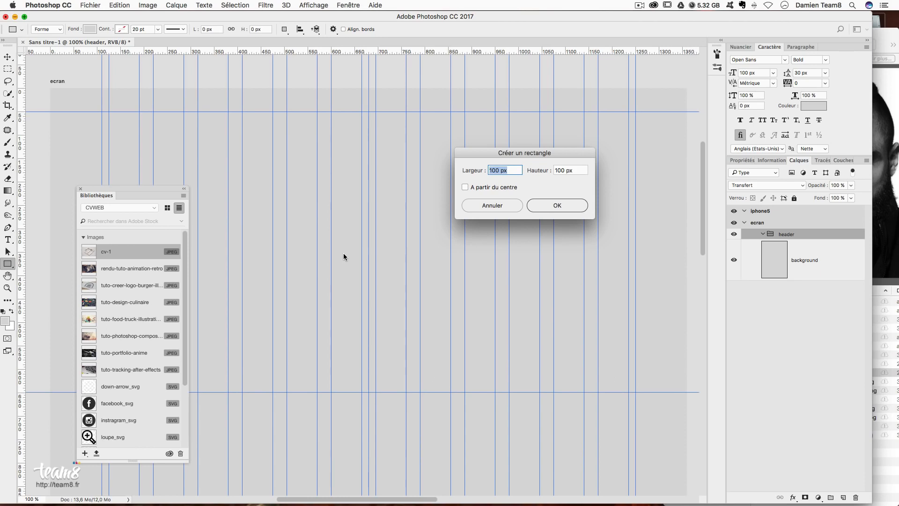
type("1360")
left_click(577, 169)
type("350")
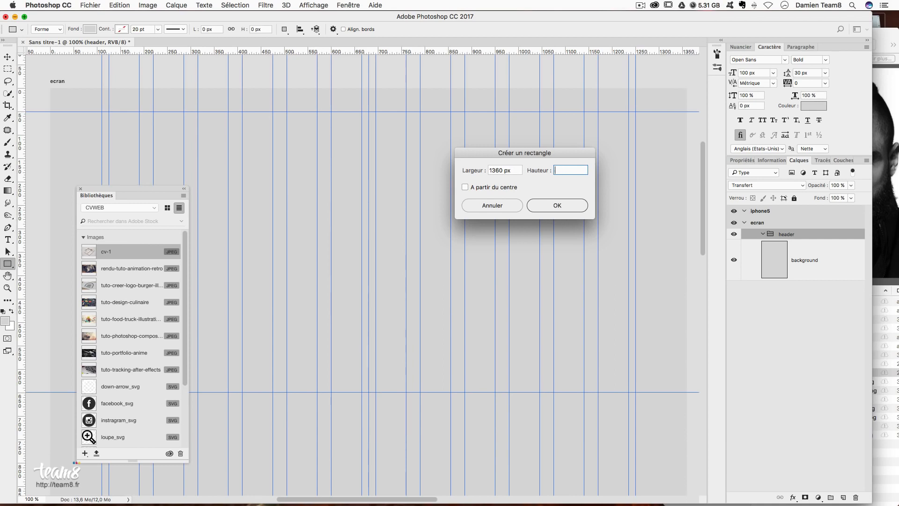
scroll(407, 361, "down", 10)
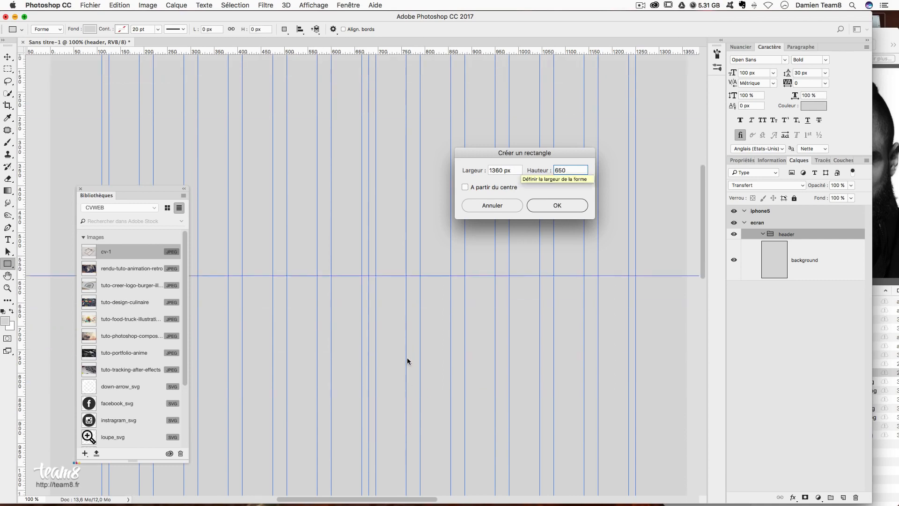
scroll(373, 144, "up", 5)
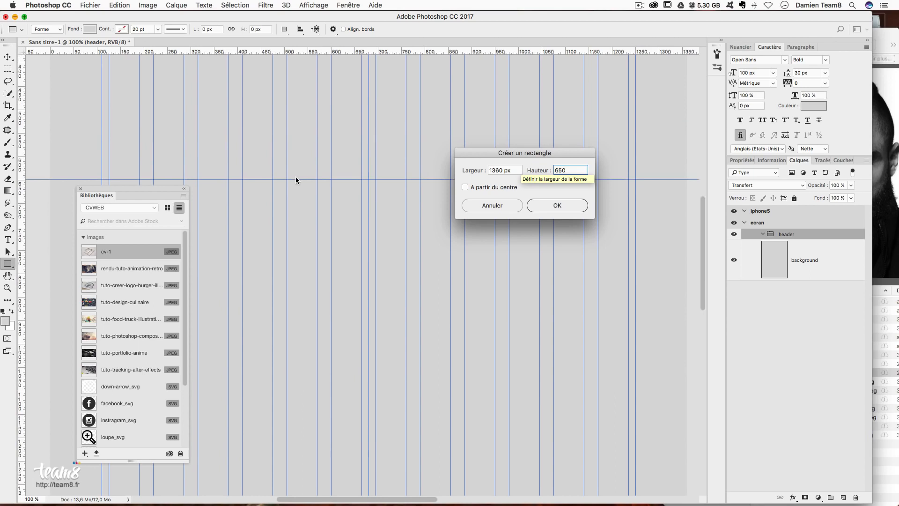
left_click(575, 207)
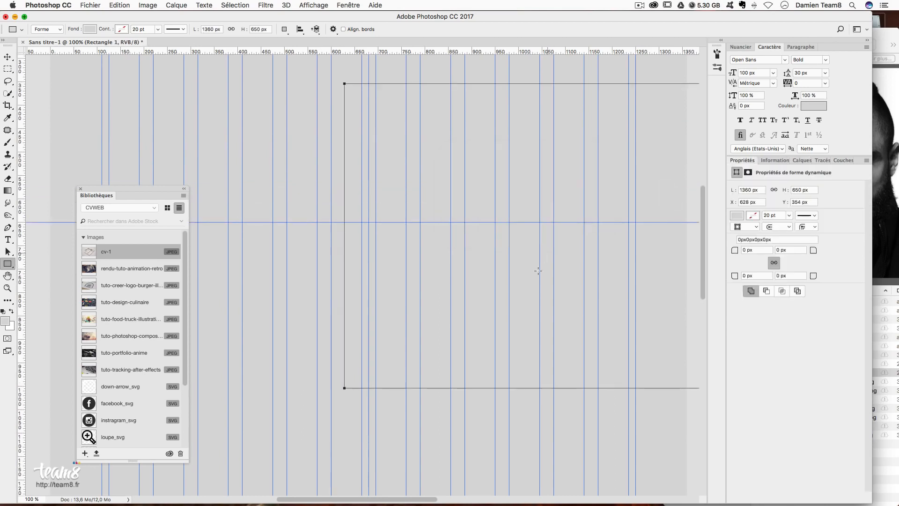
left_click(7, 57)
scroll(451, 213, "up", 5)
scroll(375, 237, "up", 7)
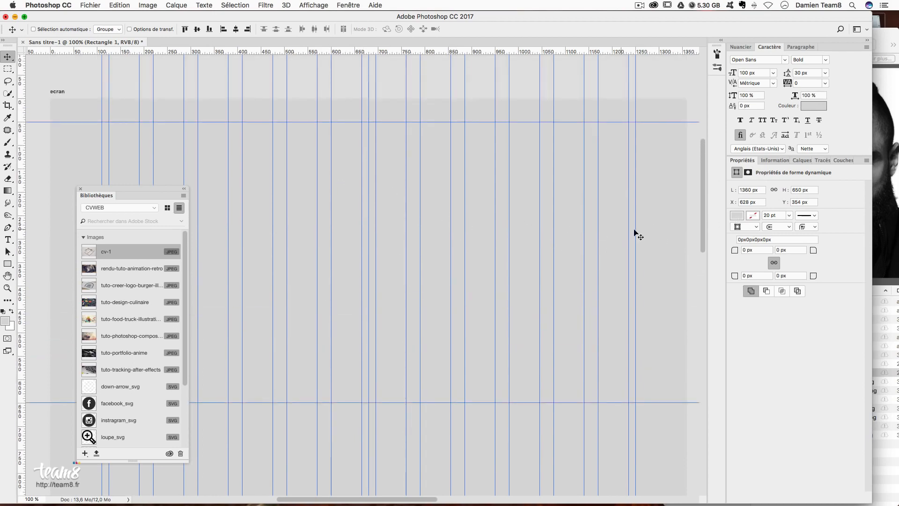
- Fill the rectangle with dark grey #282828 and move it to the artboard's top
left_click(736, 216)
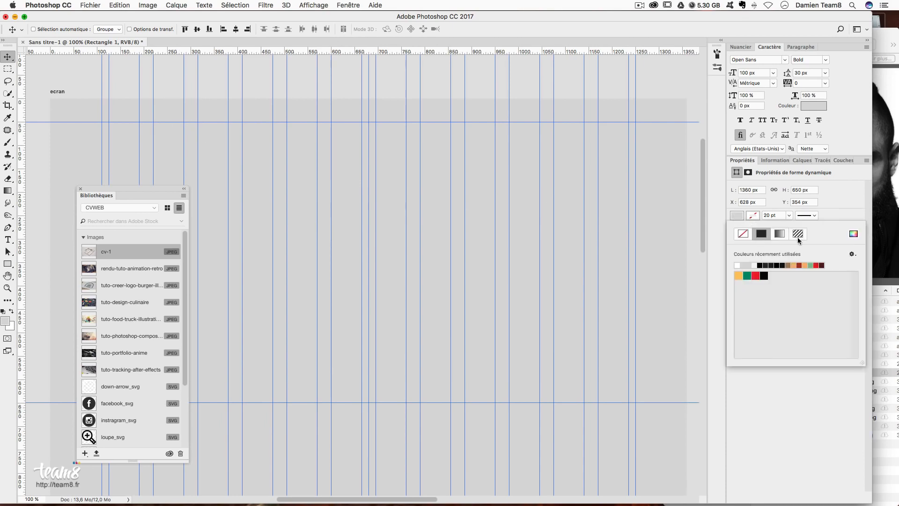
left_click(735, 218)
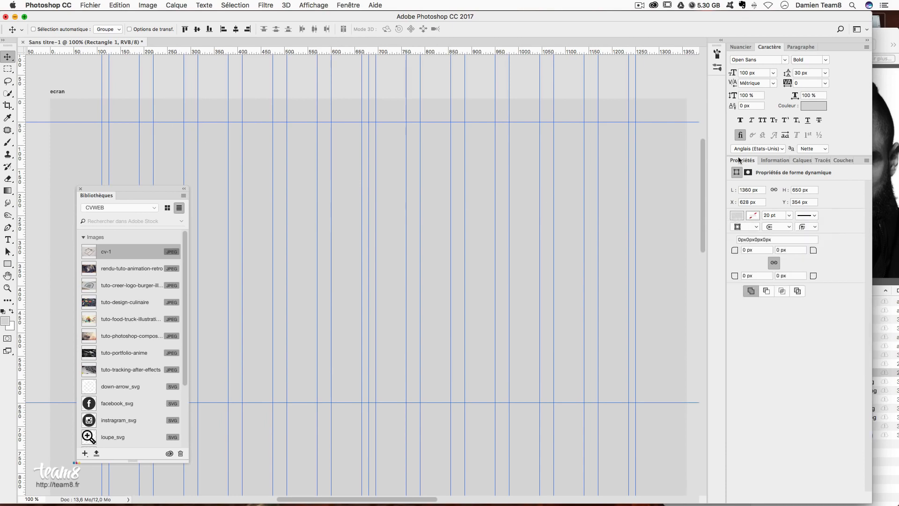
left_click(736, 217)
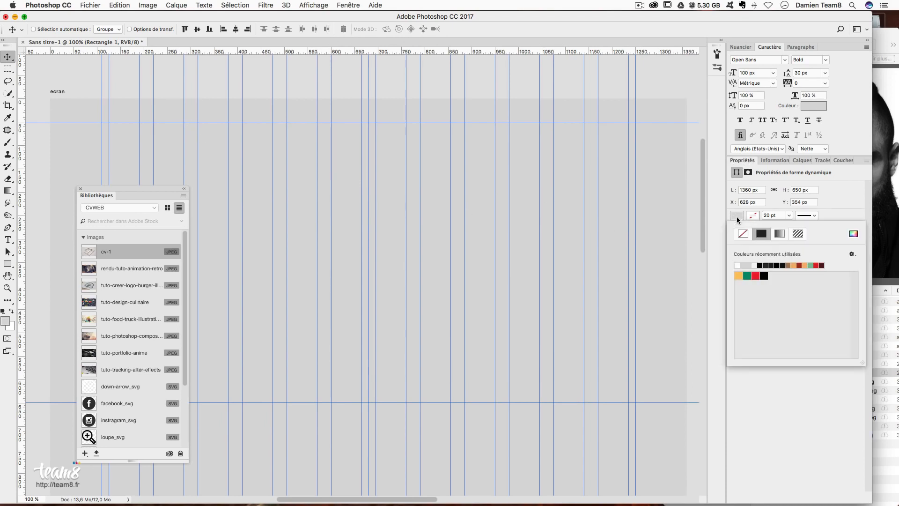
left_click(854, 235)
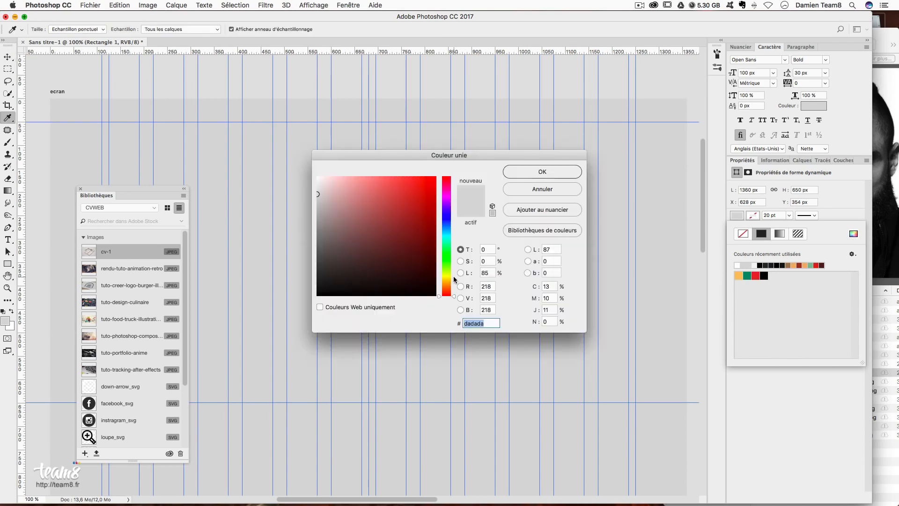
type("282828")
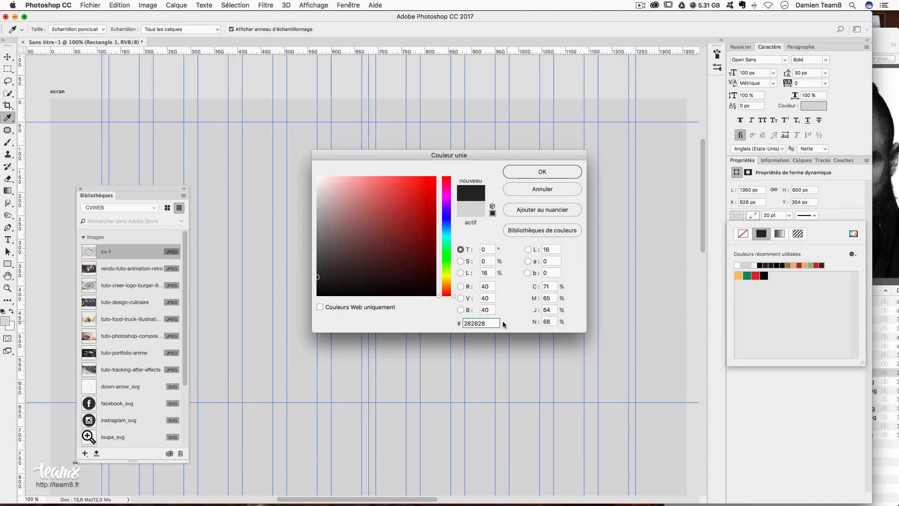
key("Tab")
left_click(542, 173)
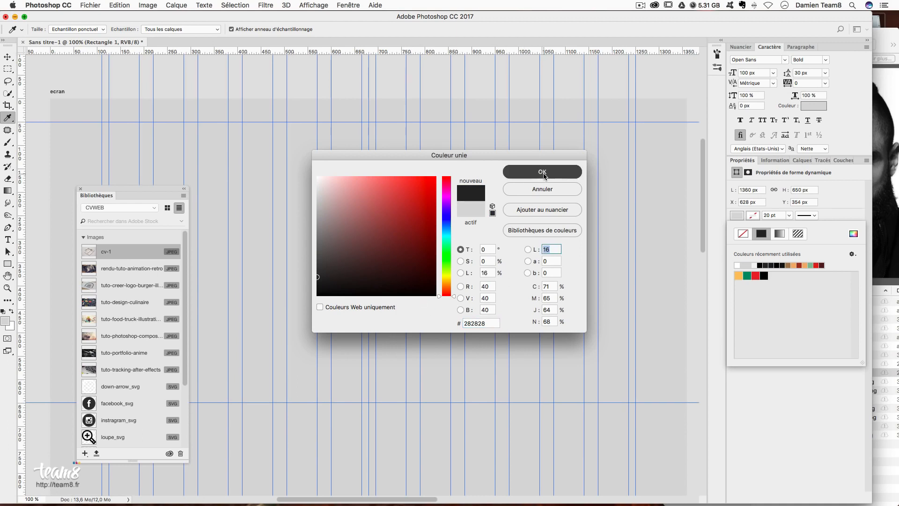
left_click_drag(530, 356, 239, 186)
scroll(497, 331, "up", 2)
scroll(497, 332, "left", 3)
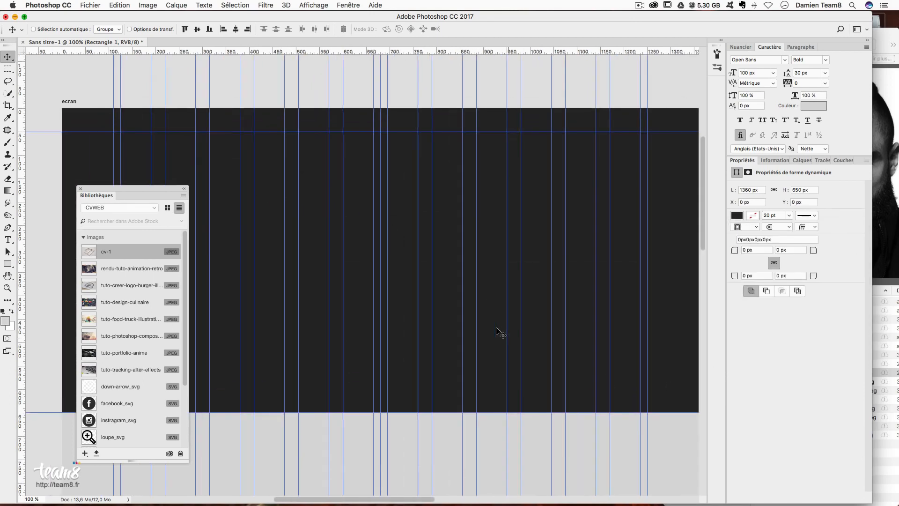
- Rename the Rectangle 1 layer to 'bgheader'
left_click(800, 160)
double_click(823, 260)
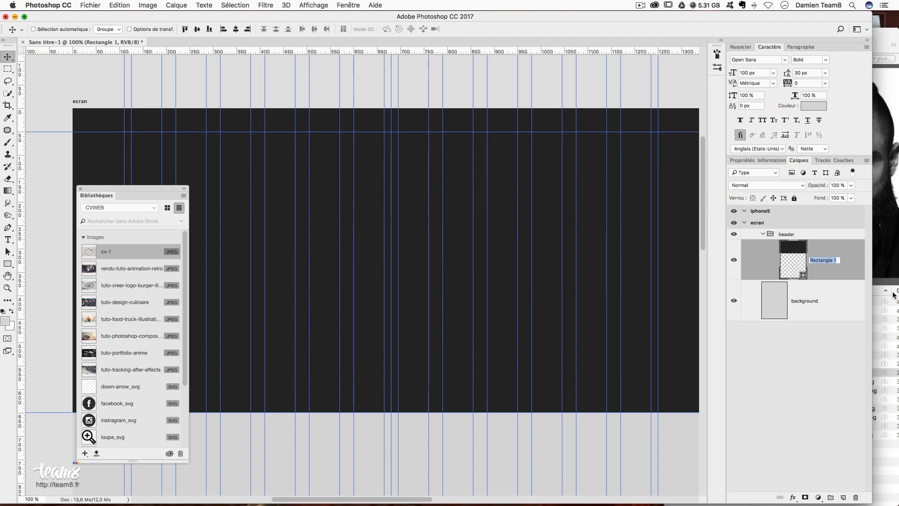
type("bgheader")
key("Return")
- Save the bgheader layer into the CVWEB library and delete the original layer
left_click_drag(837, 260, 111, 260)
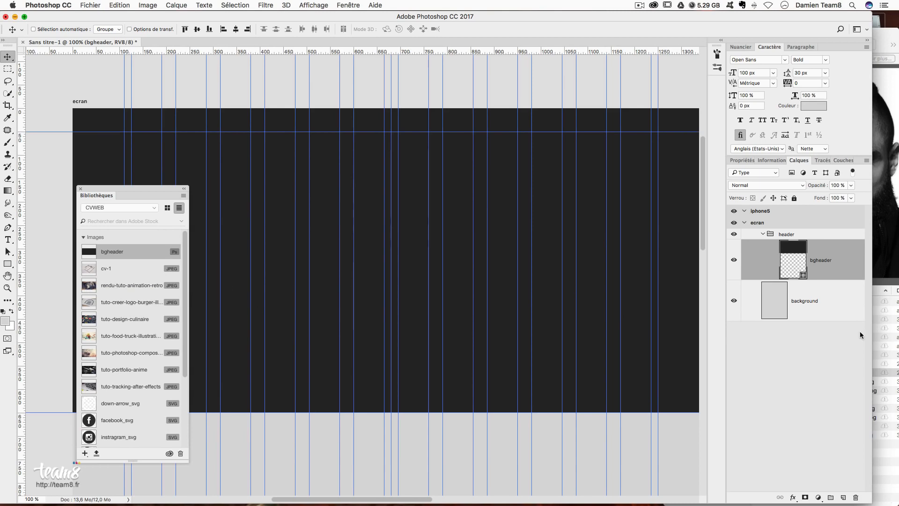
mouse_move(821, 272)
left_mouse_down()
mouse_move(829, 274)
mouse_move(829, 259)
left_mouse_up()
scroll(383, 189, "right", 3)
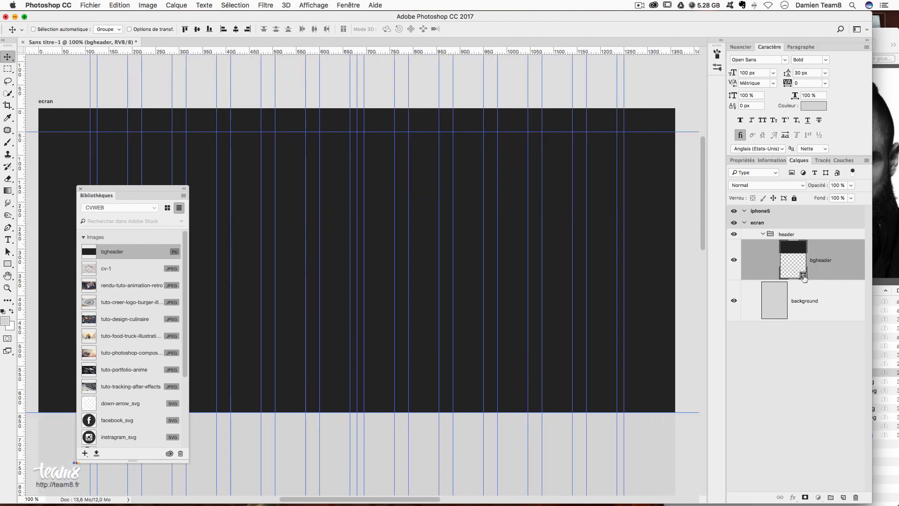
left_click_drag(803, 276, 855, 497)
- Place the bgheader library asset back onto the ecran artboard as a linked layer
left_click_drag(131, 253, 428, 235)
key("Return")
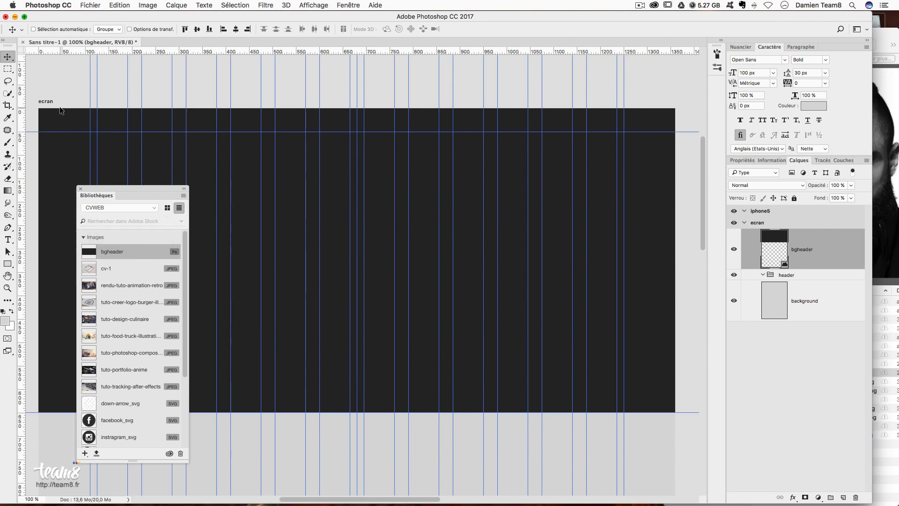
scroll(638, 161, "right", 5)
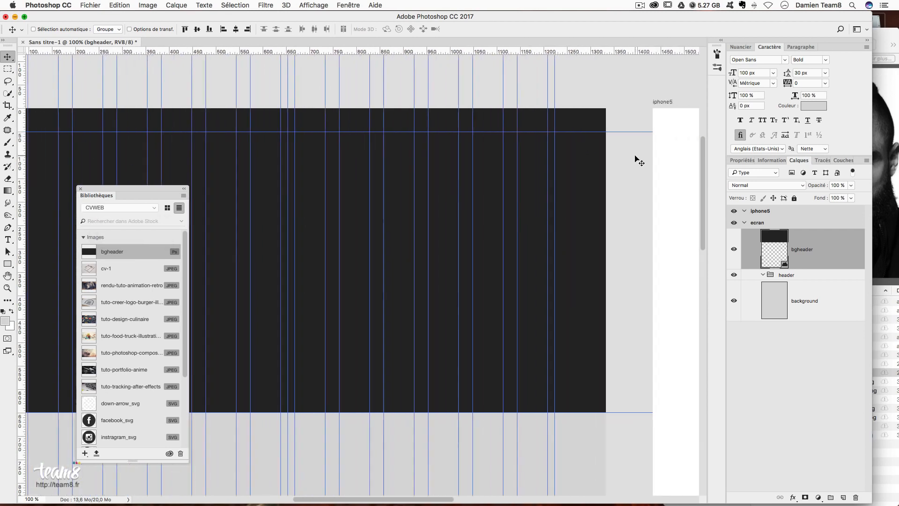
scroll(638, 161, "right", 7)
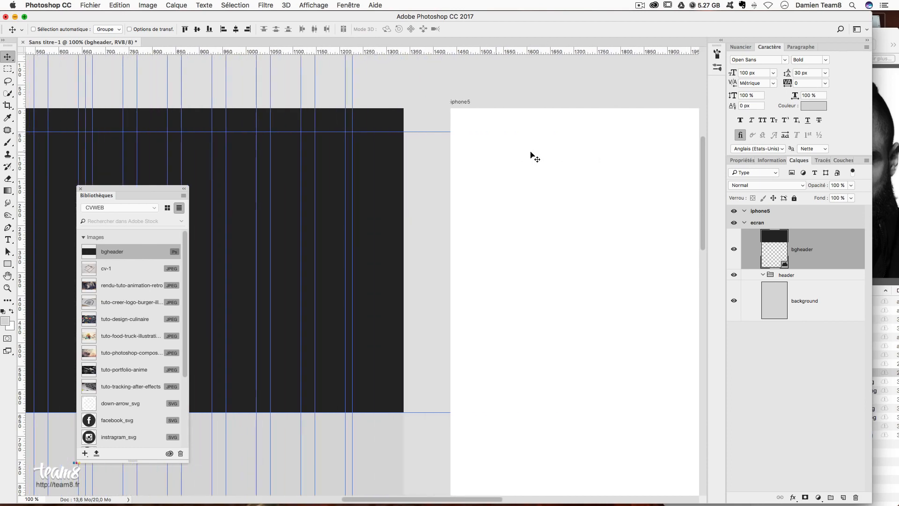
scroll(466, 127, "right", 4)
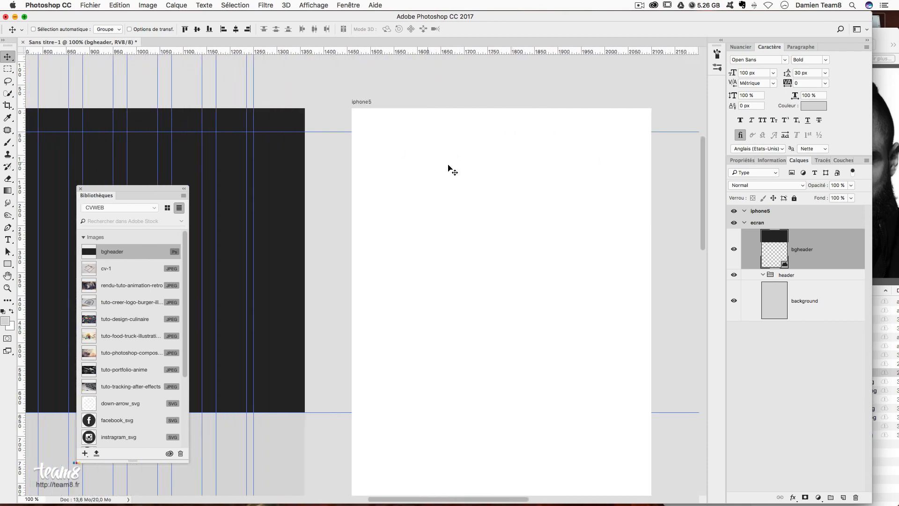
scroll(498, 173, "right", 1)
scroll(499, 172, "right", 6)
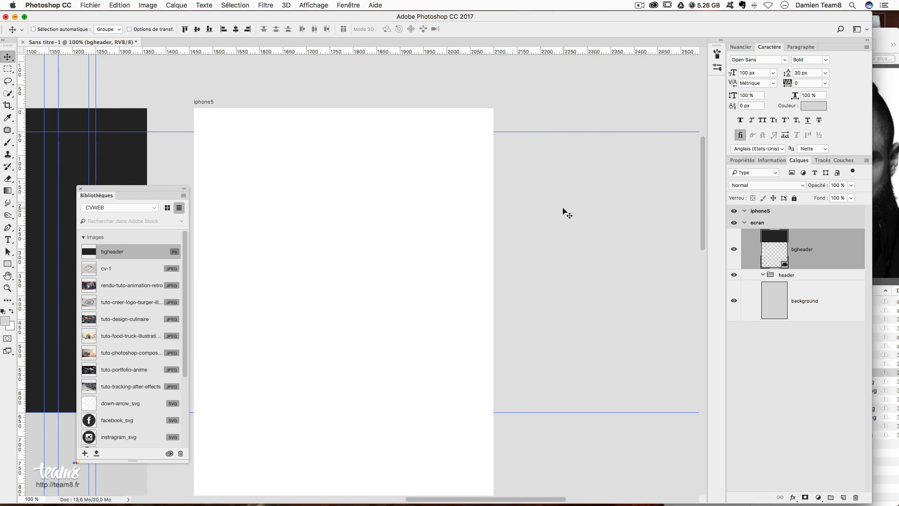
scroll(562, 217, "left", 20)
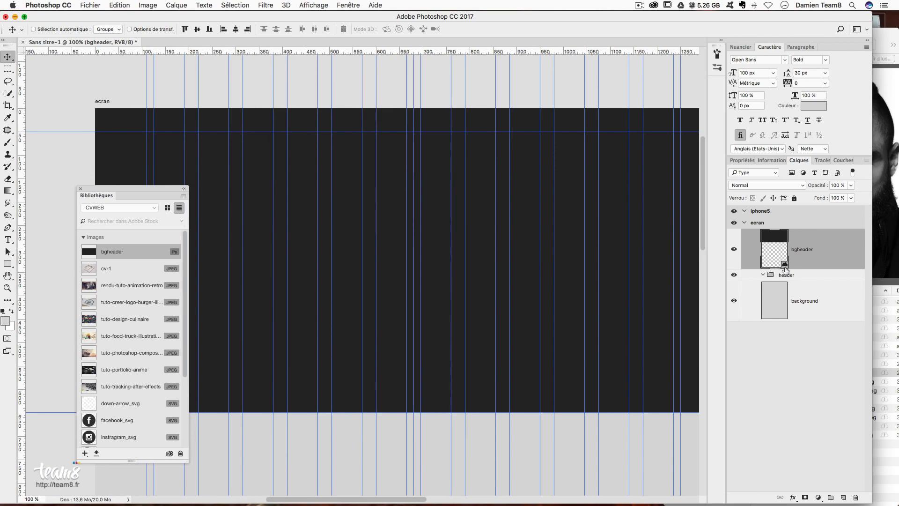
scroll(412, 215, "right", 2)
scroll(412, 215, "down", 1)
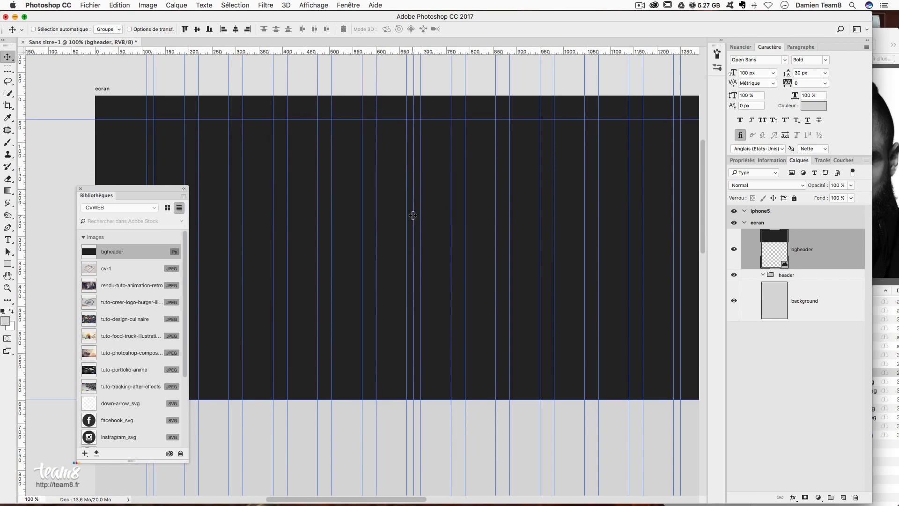
scroll(413, 215, "down", 2)
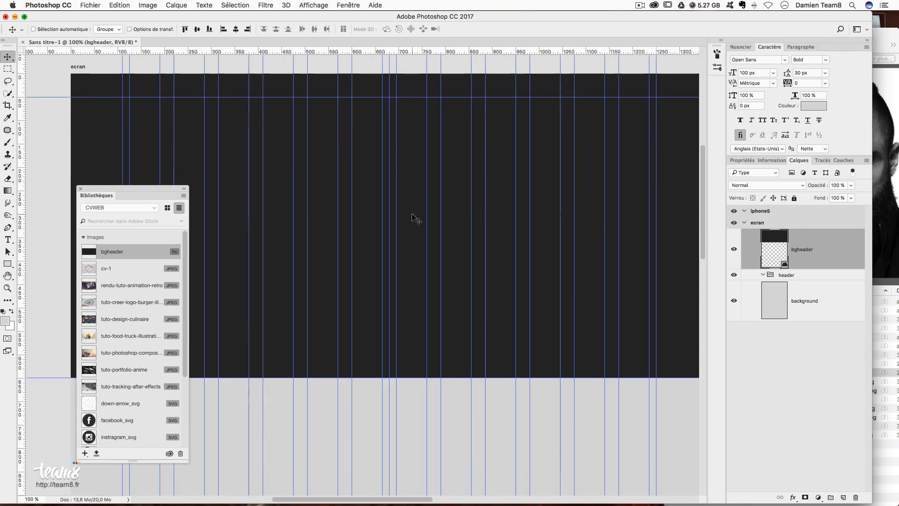
- Place the paysage photo from the library onto ecran, enlarging it to about 259%
left_click_drag(124, 190, 88, 193)
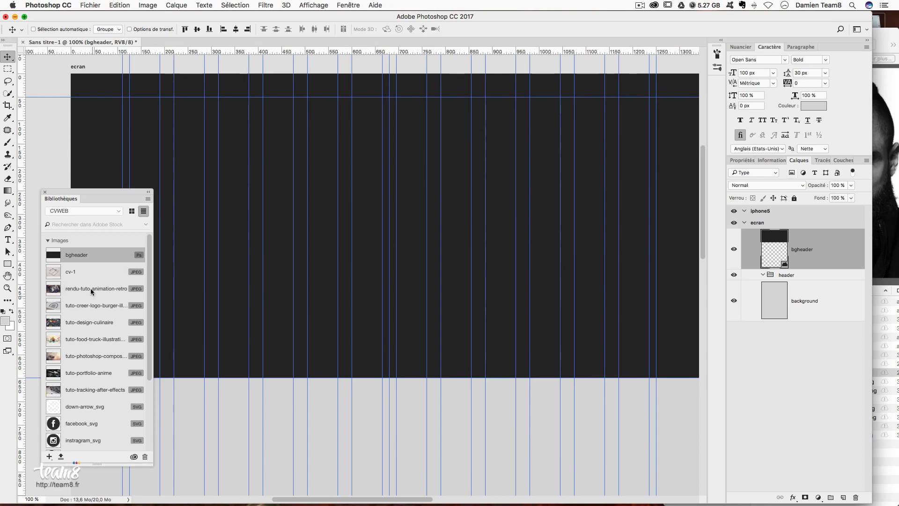
scroll(94, 299, "down", 5)
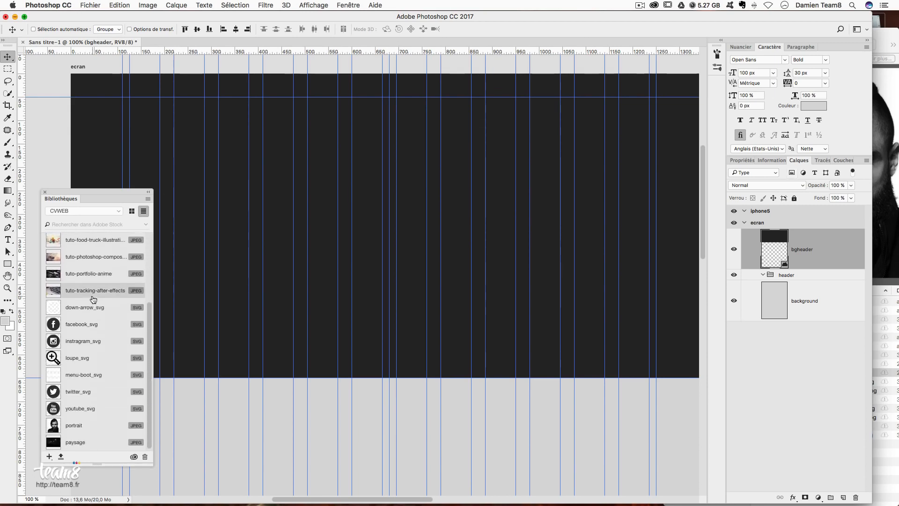
scroll(94, 356, "down", 1)
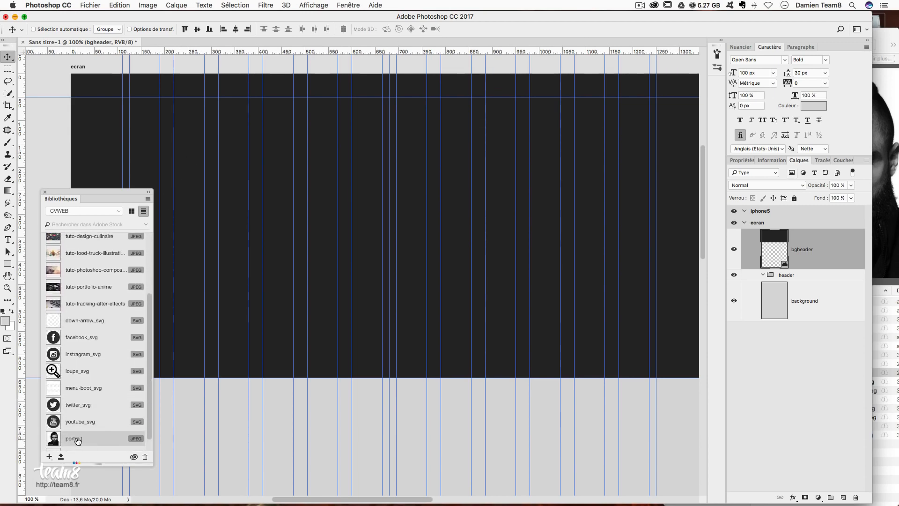
left_click_drag(77, 441, 412, 117)
scroll(514, 183, "up", 1)
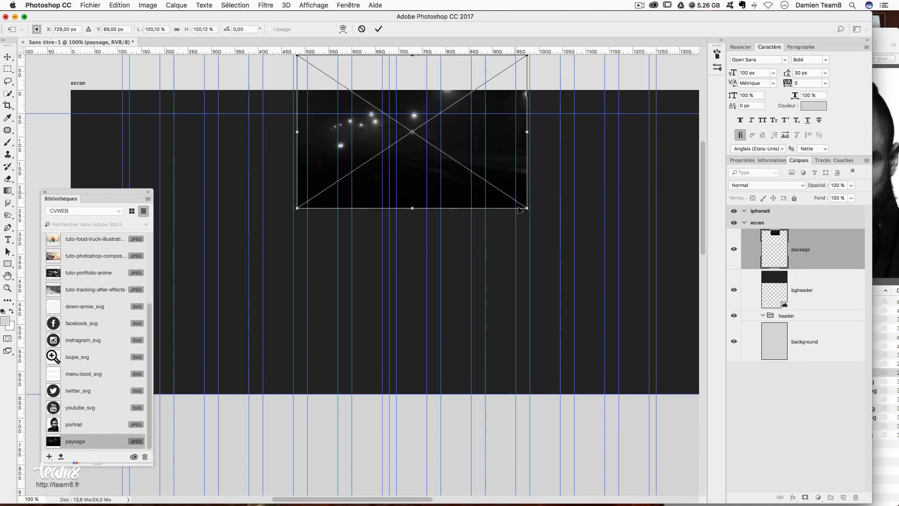
left_click_drag(527, 209, 674, 365)
left_click_drag(507, 112, 463, 199)
- Scale the paysage photo to about 340%, position it over the header and apply
scroll(569, 252, "up", 5)
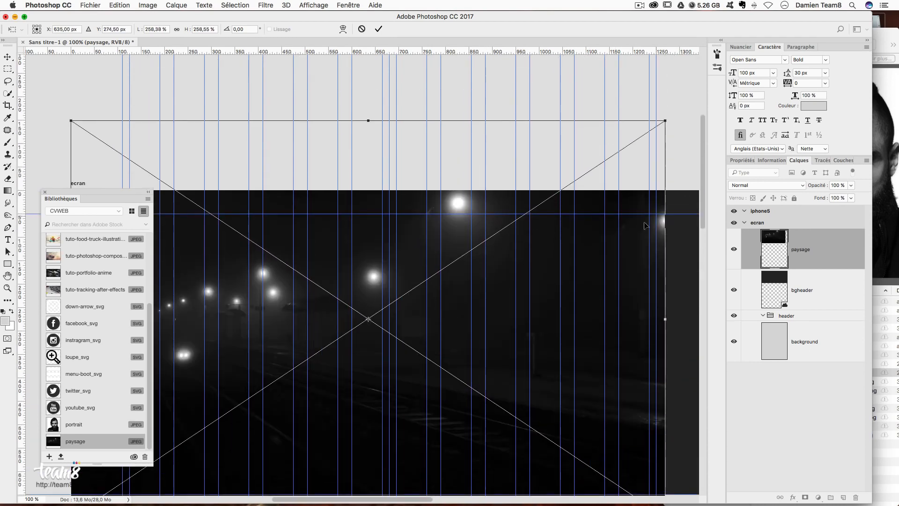
key("super+minus")
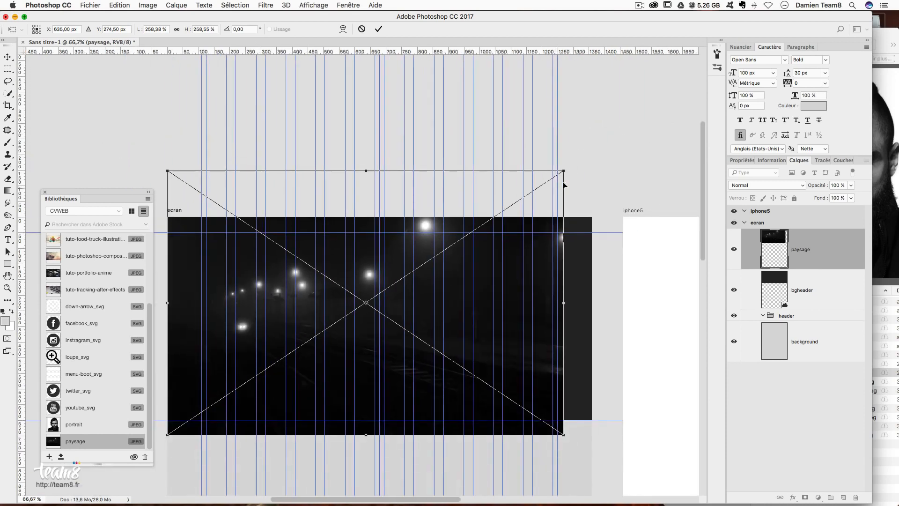
left_click_drag(565, 172, 585, 157)
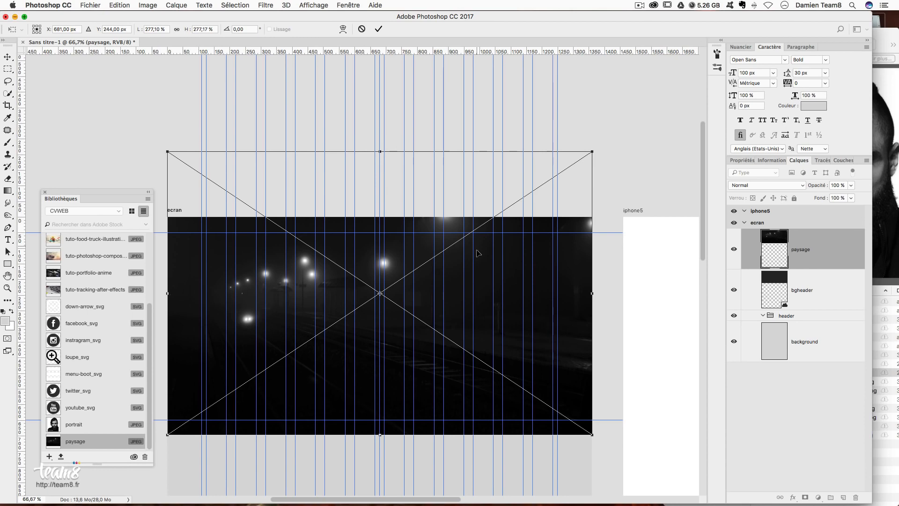
scroll(539, 300, "down", 5)
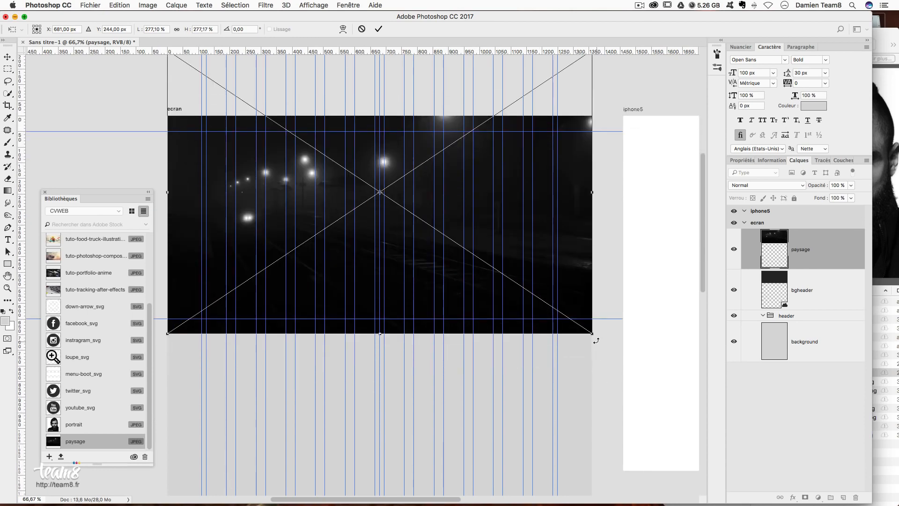
left_click_drag(594, 334, 624, 352)
left_click_drag(518, 192, 522, 224)
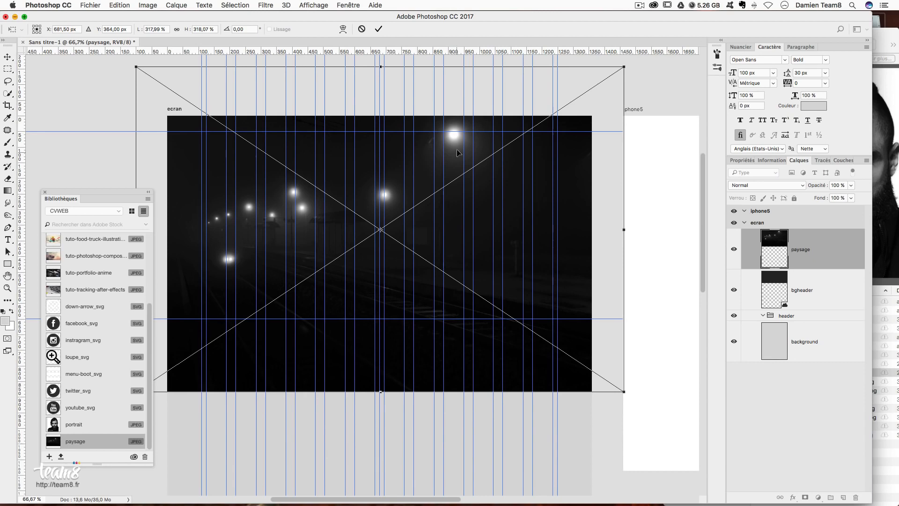
left_click_drag(457, 150, 458, 138)
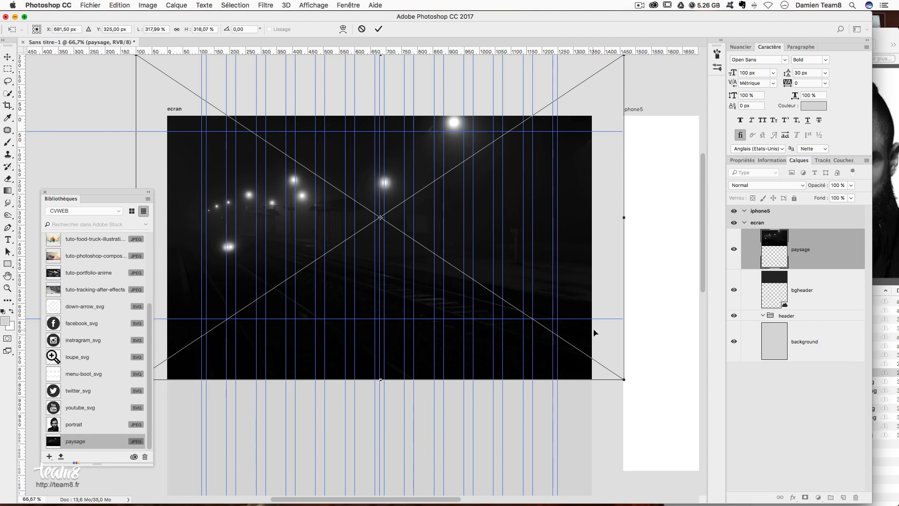
left_click_drag(621, 377, 638, 388)
left_click_drag(480, 228, 480, 234)
left_click_drag(521, 300, 523, 301)
key("Return")
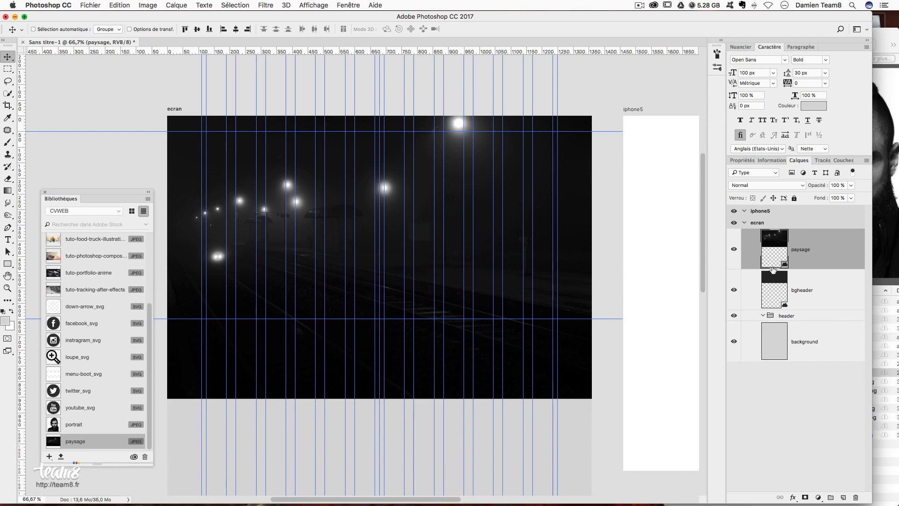
- Clip the paysage photo into bgheader, nudge it into place and hide the guides
left_click(772, 265, "alt")
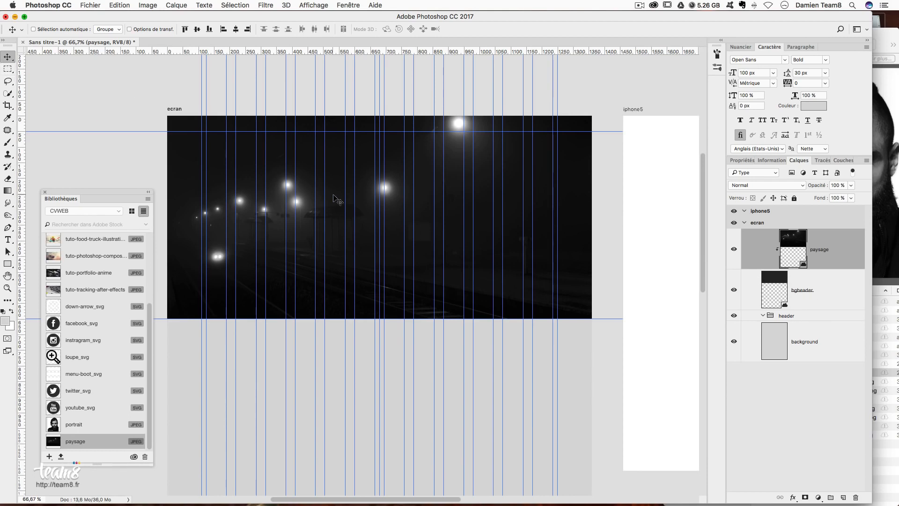
mouse_move(307, 198)
left_mouse_down()
mouse_move(306, 217)
mouse_move(320, 206)
mouse_move(307, 211)
mouse_move(311, 225)
mouse_move(312, 209)
left_mouse_up()
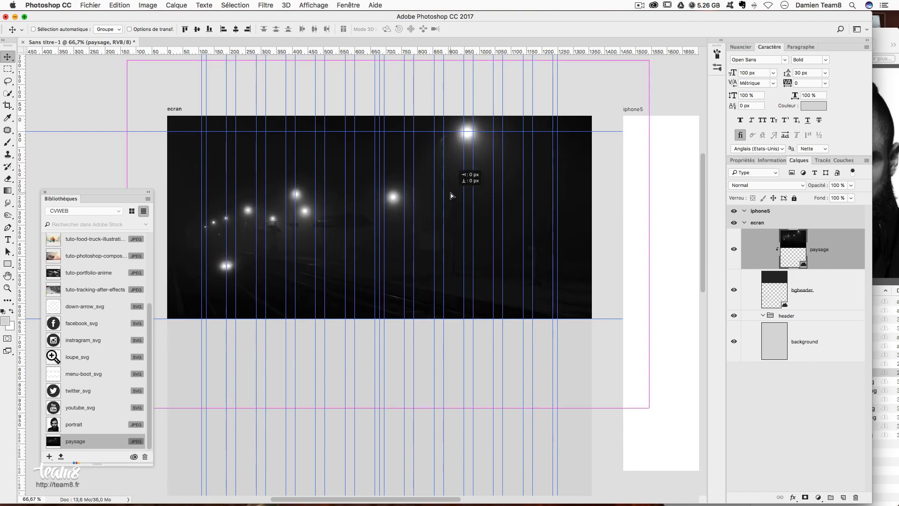
key("super+semicolon")
key("super+h")
key("super+h")
key("super+h")
key("super+h")
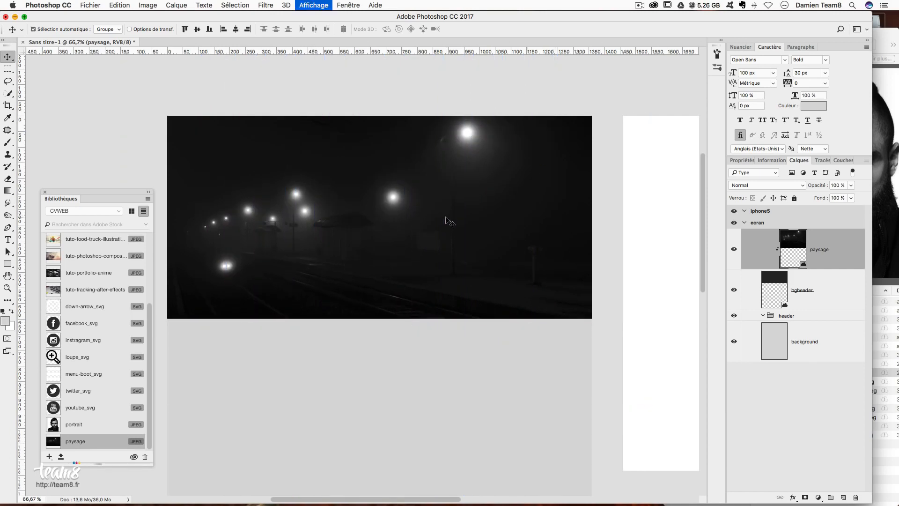
left_click_drag(443, 217, 444, 204)
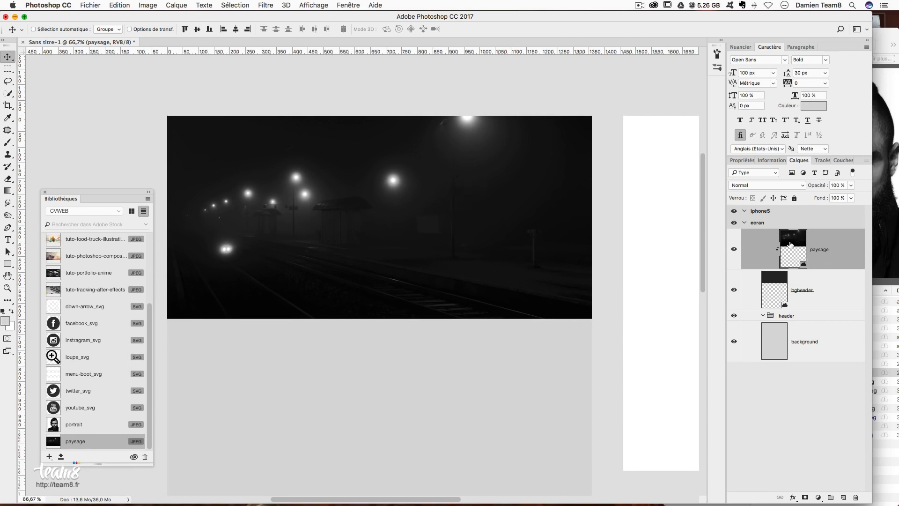
- Add a layer mask to paysage and fade its top into darkness with a gradient
left_click(805, 497)
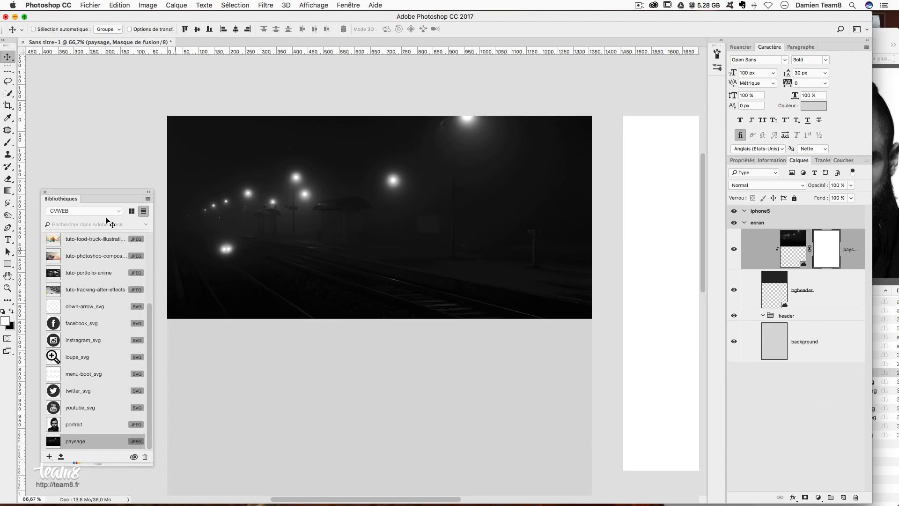
left_click(7, 193)
left_click_drag(373, 210, 373, 114)
left_click_drag(371, 245, 385, 141)
left_click_drag(383, 224, 391, 116)
left_click_drag(396, 239, 396, 109)
left_click_drag(385, 225, 400, 108)
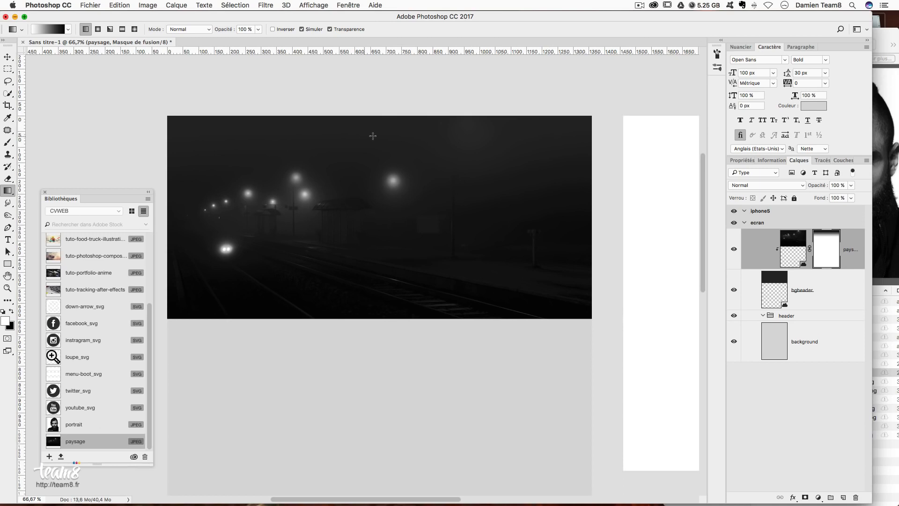
- View the photo at 100%, pan across it and start a new document
key("v")
key("super+1")
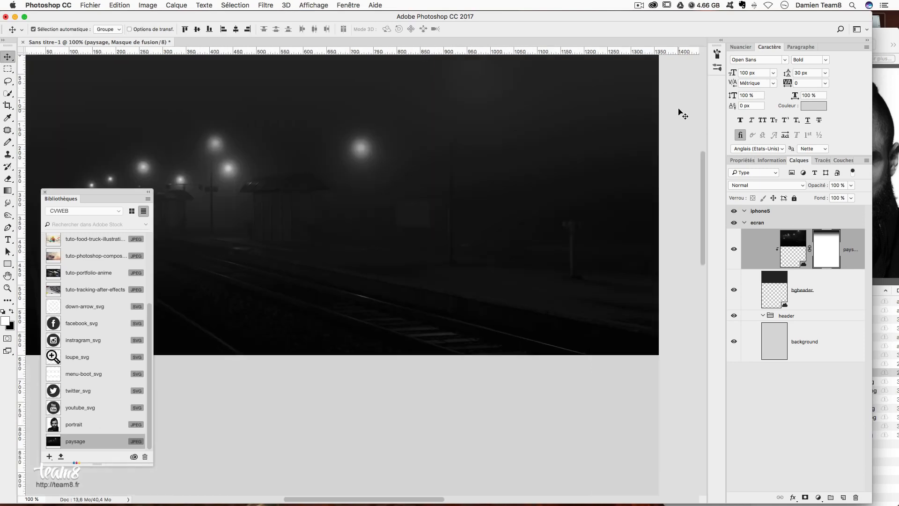
left_click_drag(366, 194, 417, 209)
left_click_drag(289, 150, 267, 145)
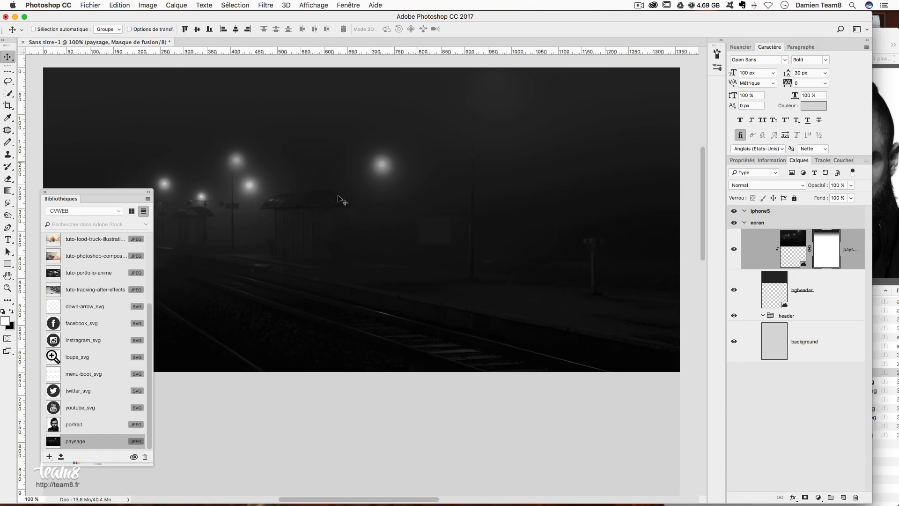
key("super+n")
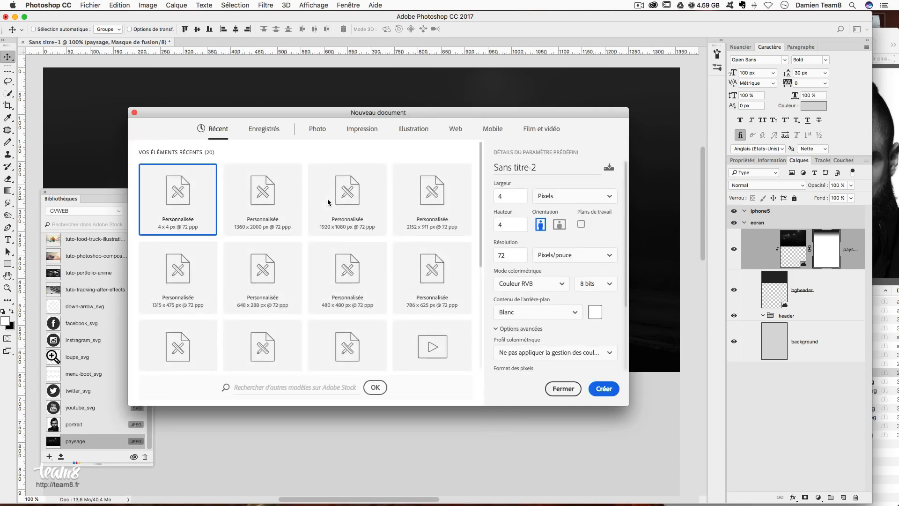
- Create a 4 × 4 px document and zoom it to 3200%
key("Tab")
key("Tab")
key("Tab")
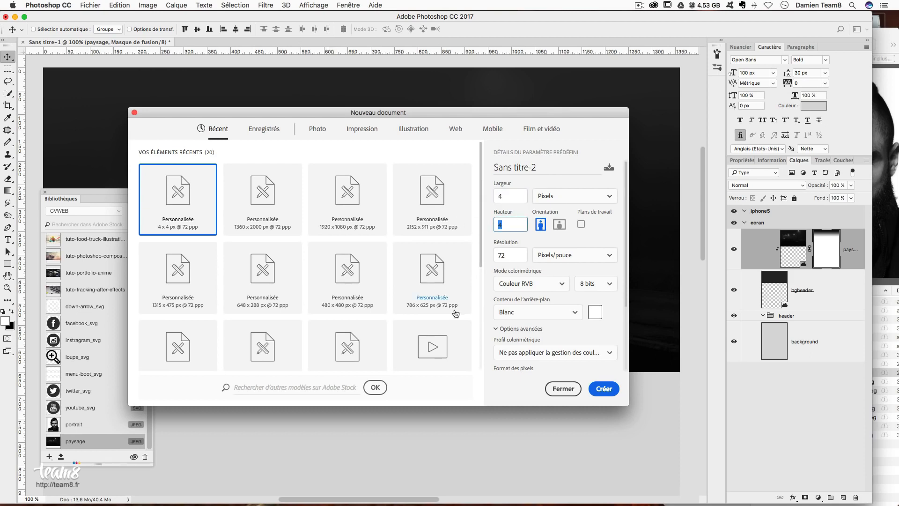
left_click(585, 230)
left_click(605, 388)
key("super+plus")
key("super+plus")
key("super+plus")
key("super+plus")
key("super+plus")
key("super+plus")
key("super+plus")
key("super+plus")
key("super+plus")
key("super+plus")
key("super+plus")
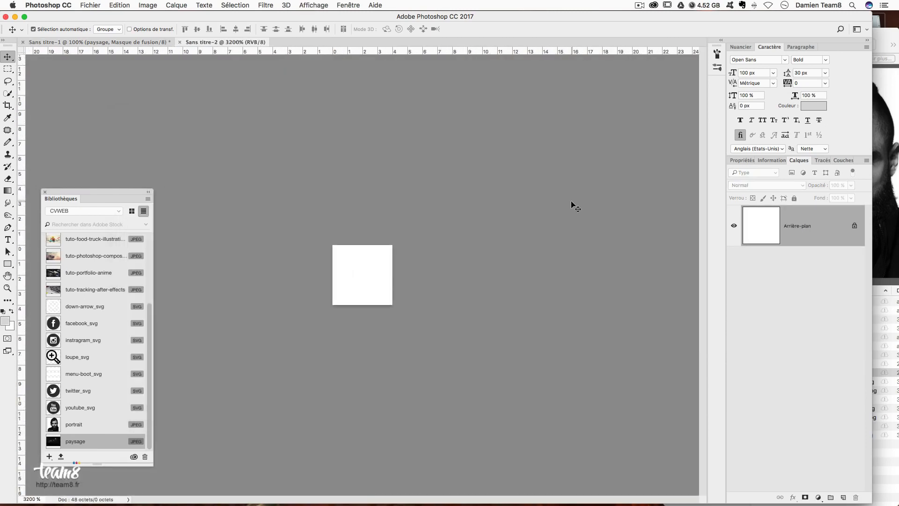
- On a new layer, draw a black diagonal pixel line with the Pencil
left_click(843, 497)
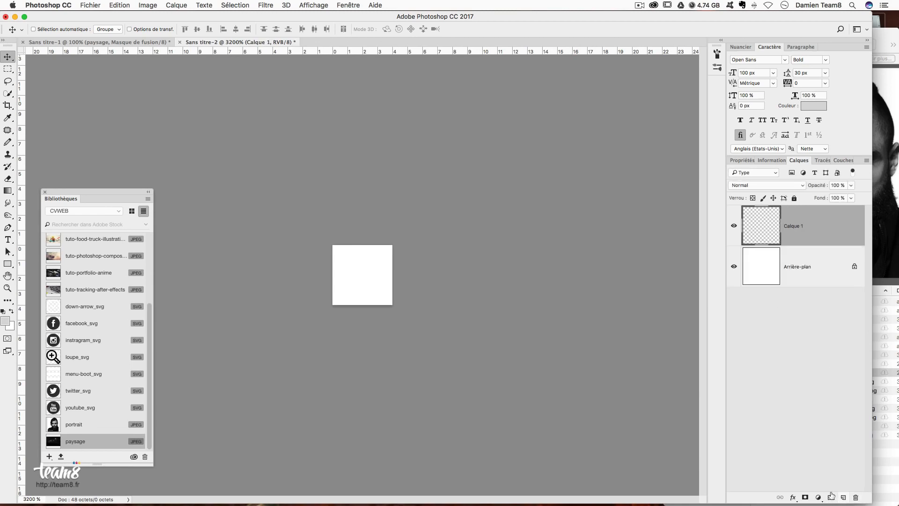
mouse_move(8, 141)
left_mouse_down()
mouse_move(44, 143)
mouse_move(42, 150)
mouse_move(40, 143)
left_mouse_up()
mouse_move(9, 143)
left_mouse_down()
mouse_move(58, 147)
mouse_move(30, 152)
left_mouse_up()
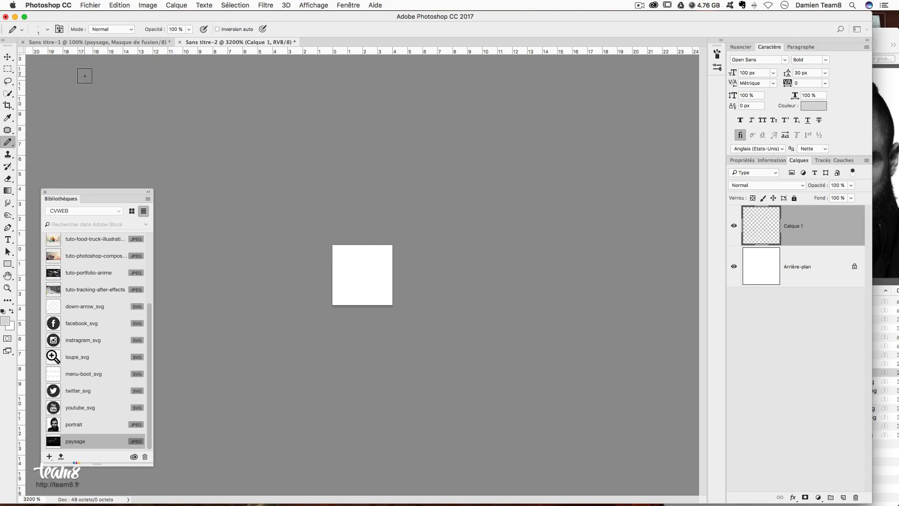
left_click(41, 31)
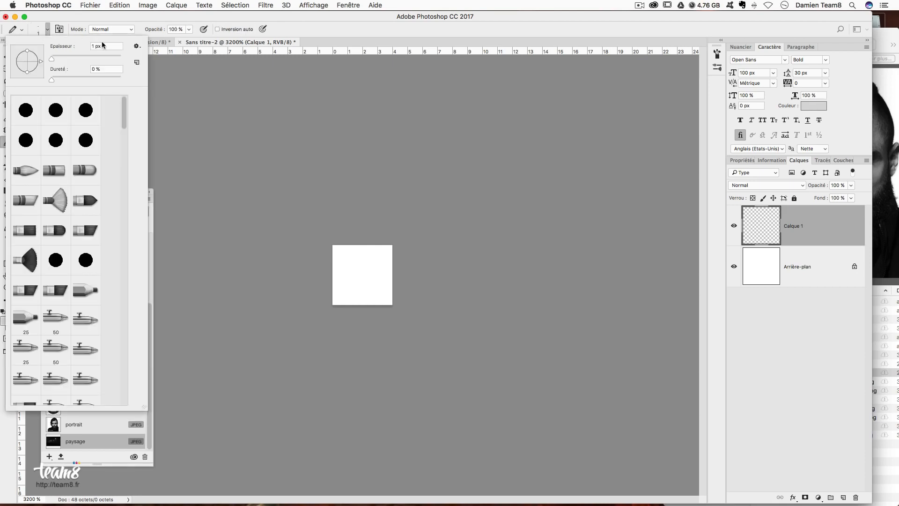
left_click(323, 21)
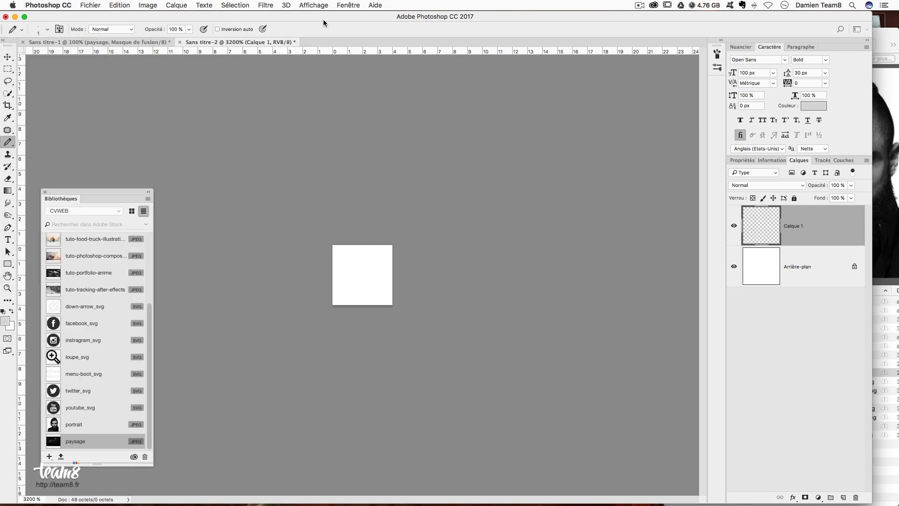
left_click(4, 311)
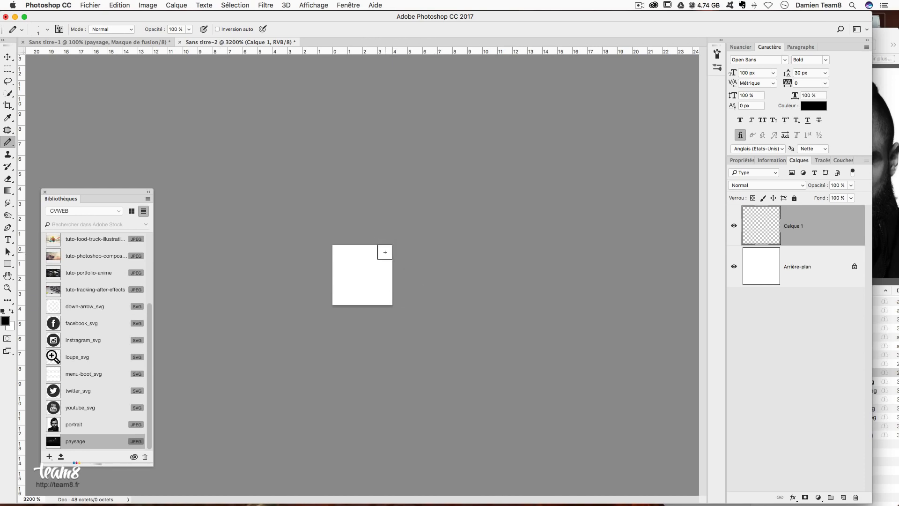
left_click(385, 252)
left_click(340, 298, "shift")
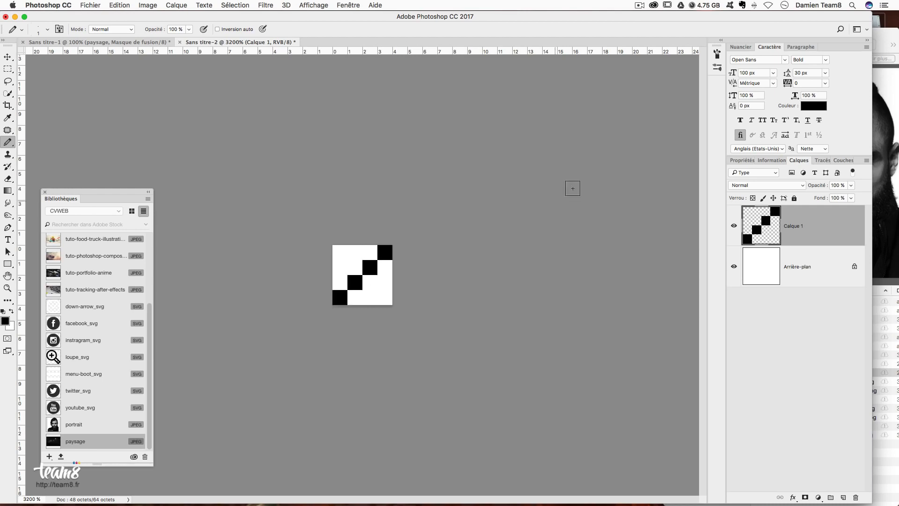
- Delete the white background and define the tile as a pattern named trame
left_click_drag(839, 272, 857, 496)
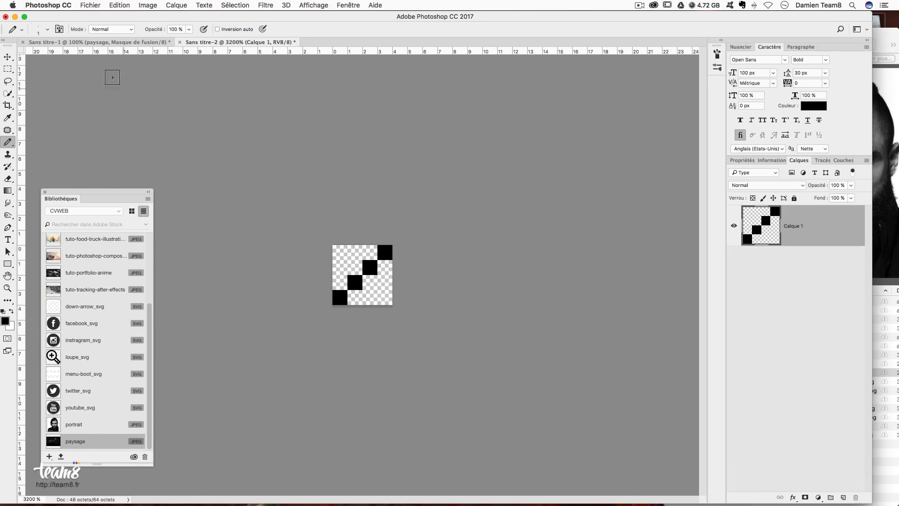
left_click(117, 5)
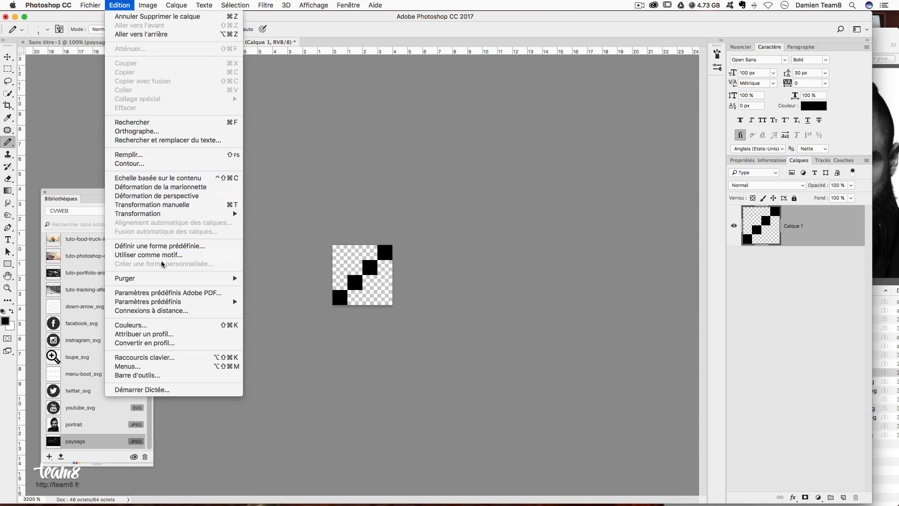
left_click(148, 255)
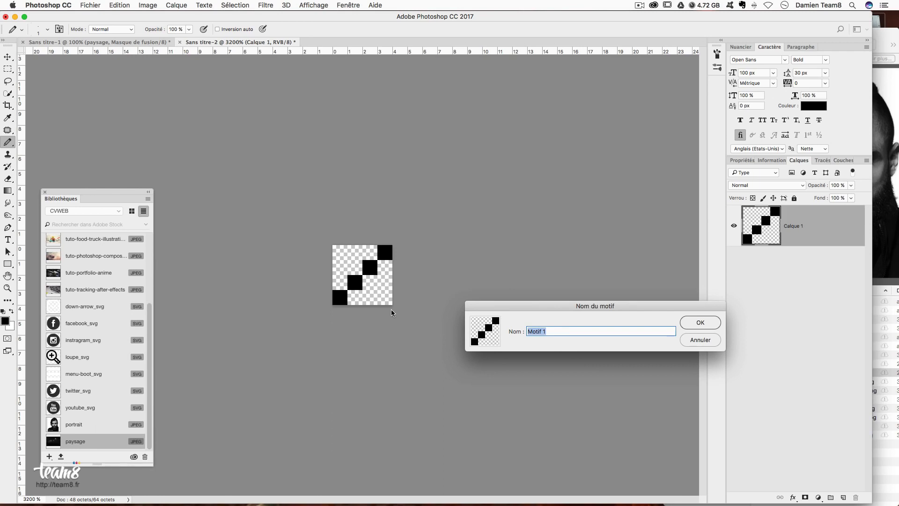
type("trame")
key("Return")
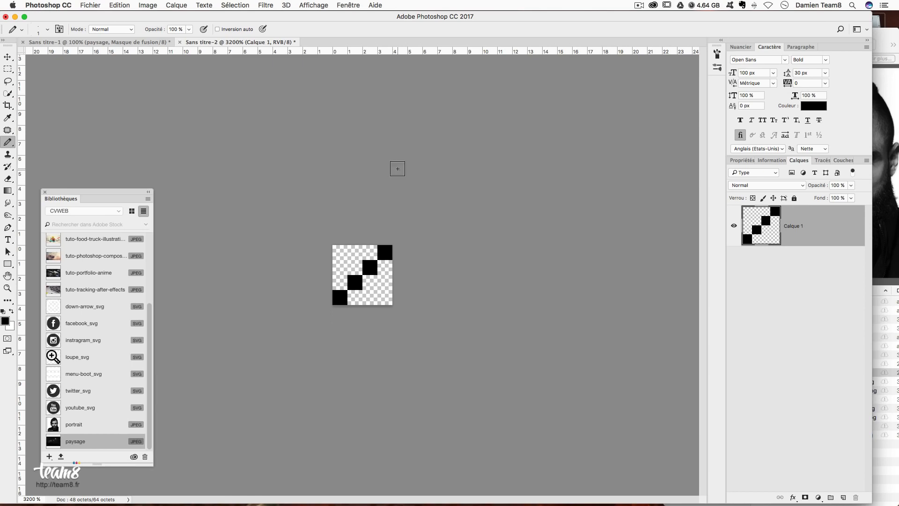
- Open the legacy Save for Web export with PNG-24 as the format
key("super+alt+shift+s")
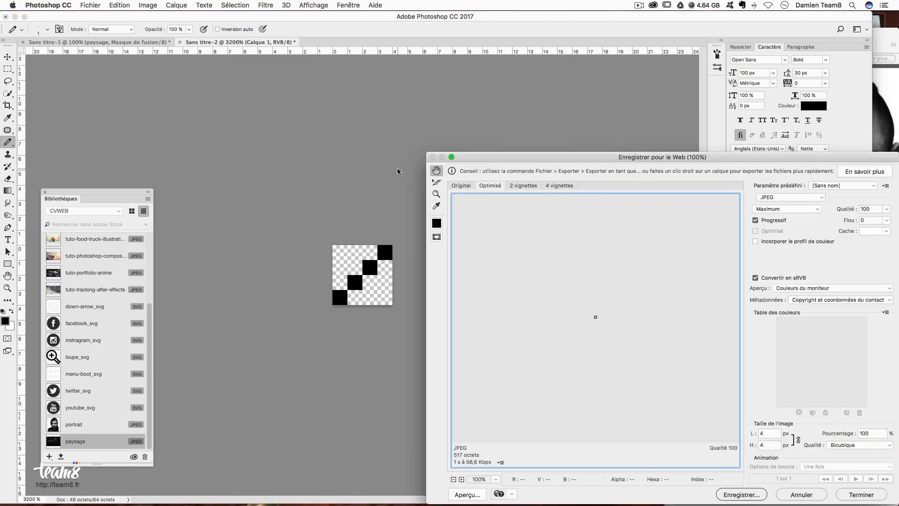
left_click_drag(592, 159, 547, 75)
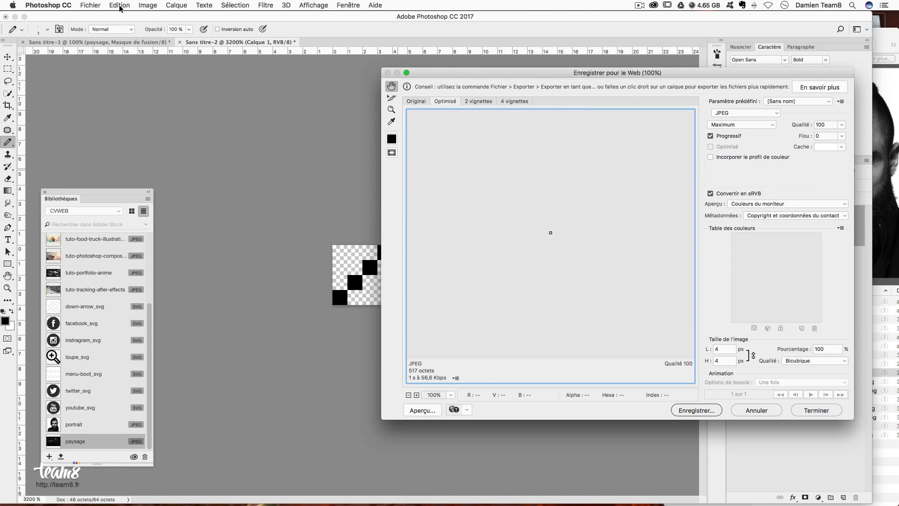
key("Escape")
left_click(90, 6)
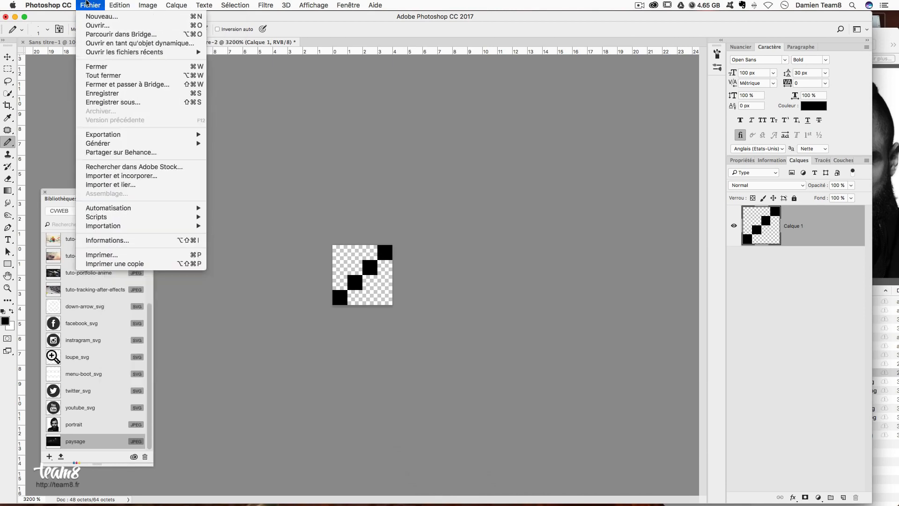
mouse_move(104, 135)
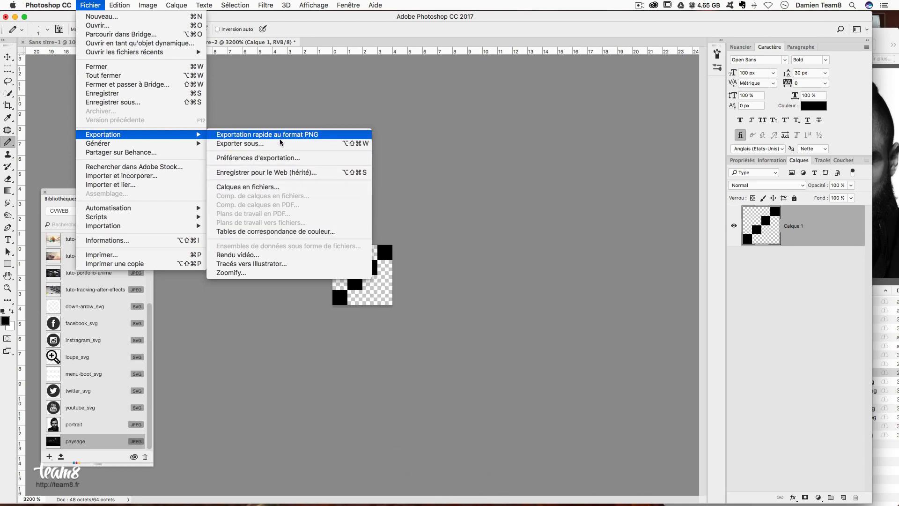
left_click(250, 173)
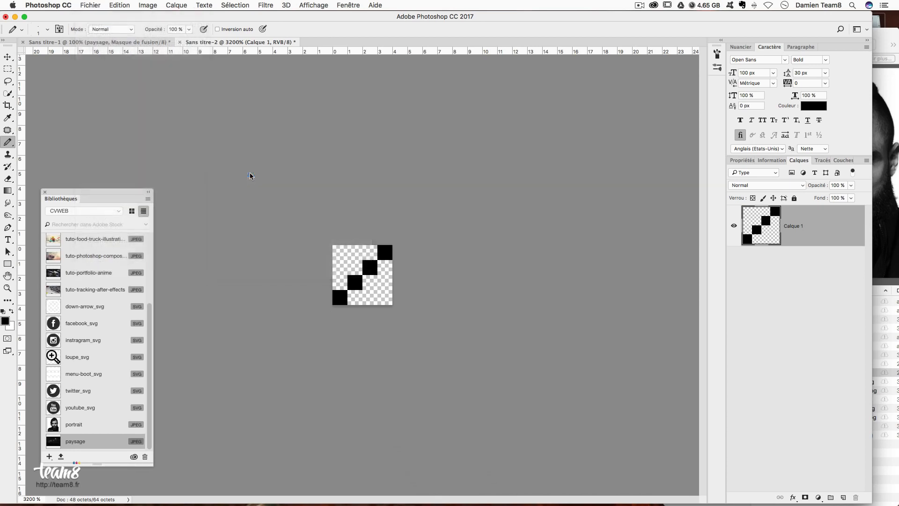
left_click_drag(674, 81, 489, 89)
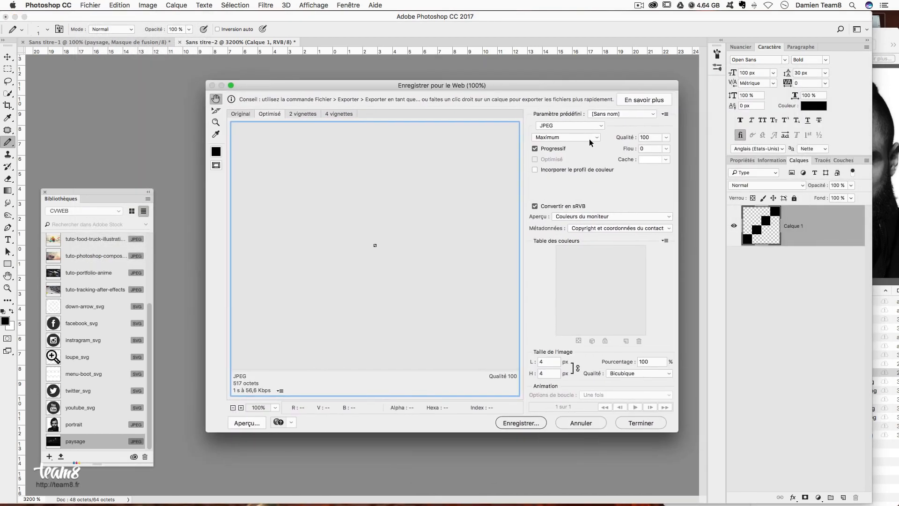
left_click(578, 127)
left_click(577, 139)
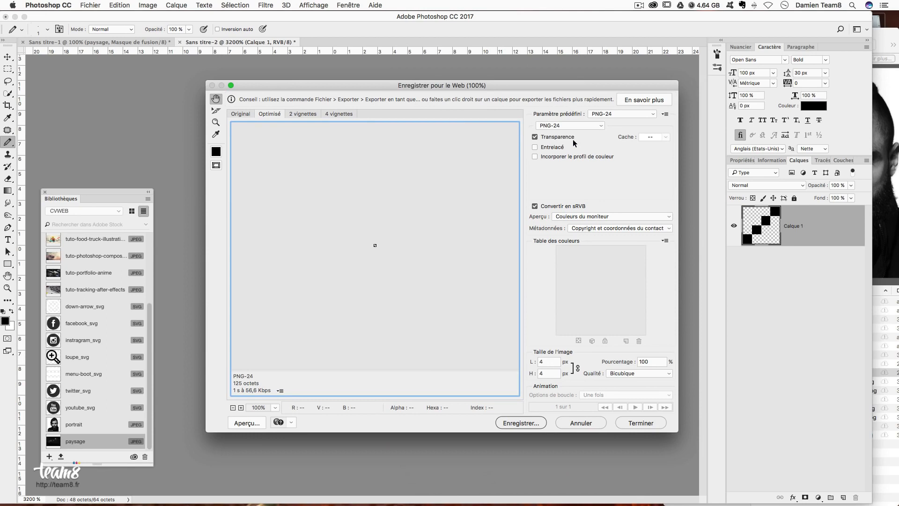
- Save the tile as trame.png in Desktop/CVWEB/imgs, then close its document
left_click(522, 423)
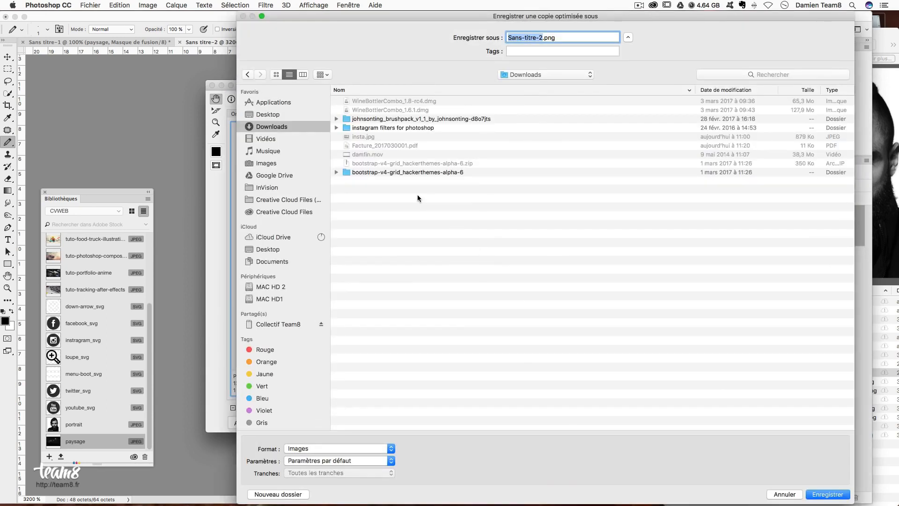
left_click(266, 151)
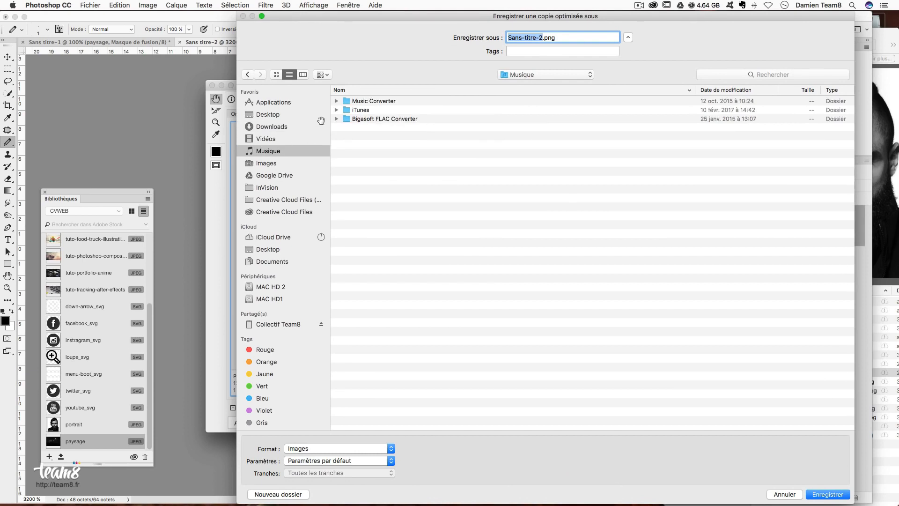
left_click(270, 114)
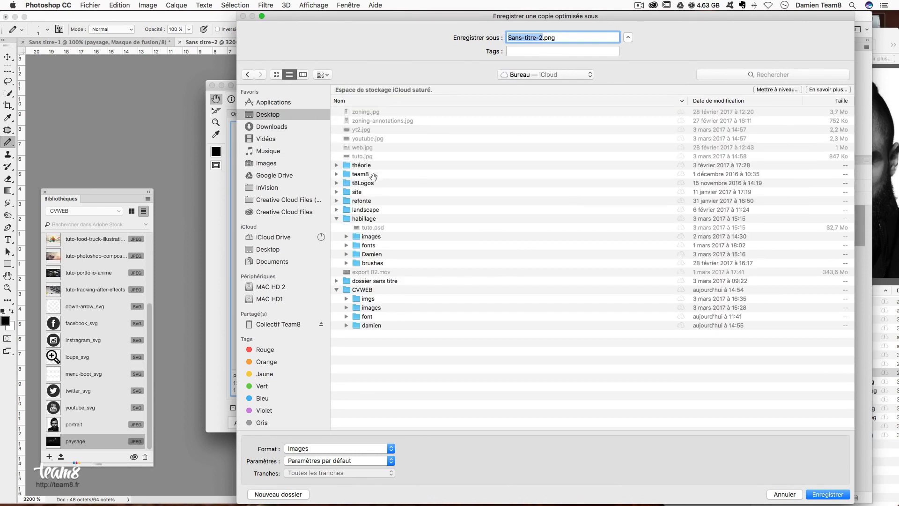
left_click(364, 290)
double_click(364, 289)
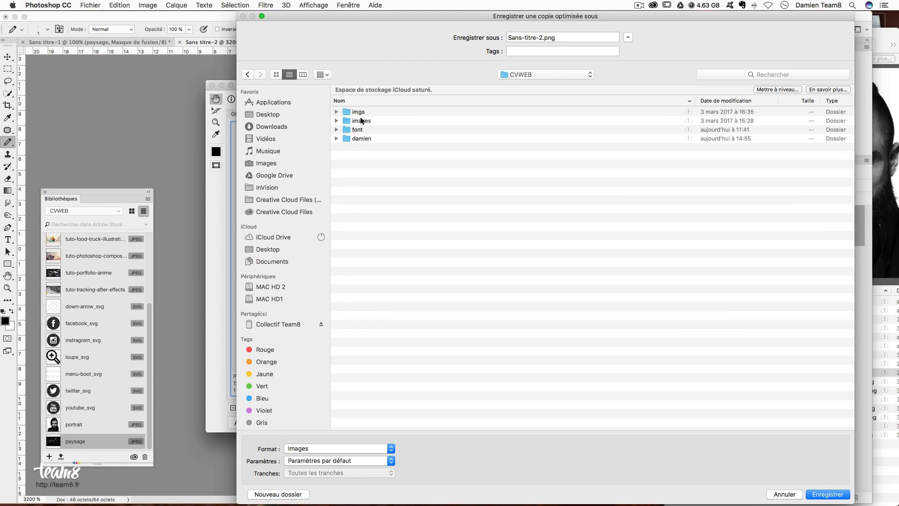
double_click(359, 112)
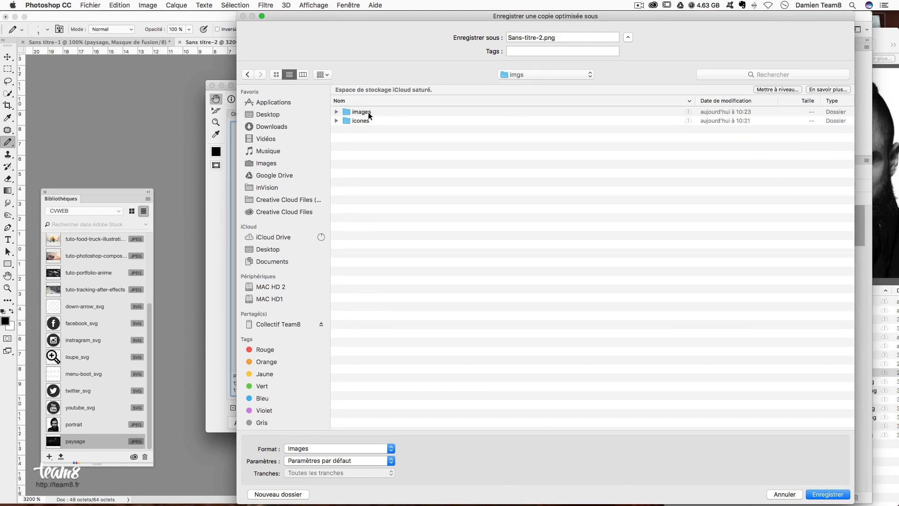
left_click(541, 35)
type("trame")
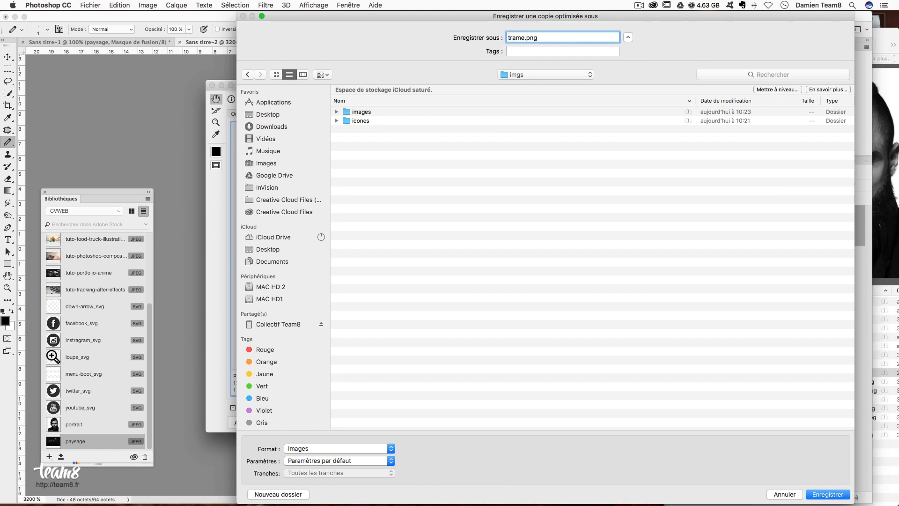
key("Return")
key("super+q")
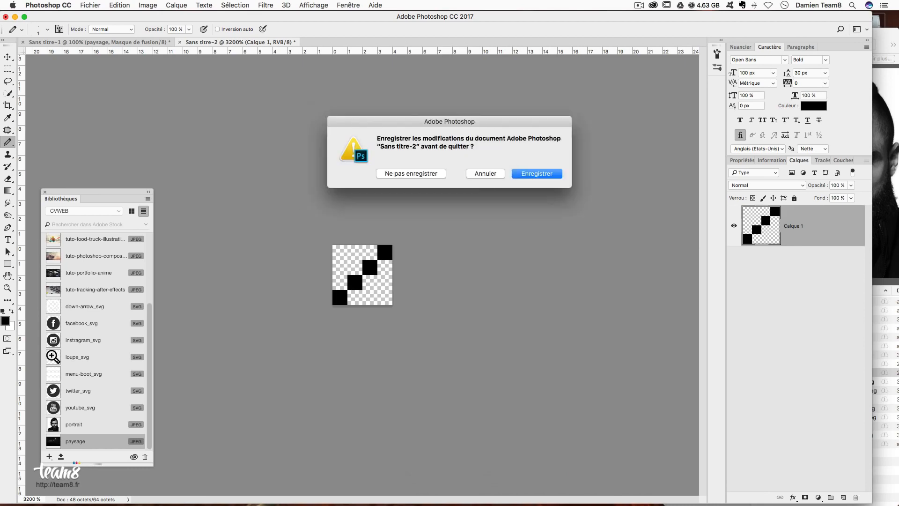
- Discard the tile, add a layer named trame and select bgheader's pixels
left_click(413, 174)
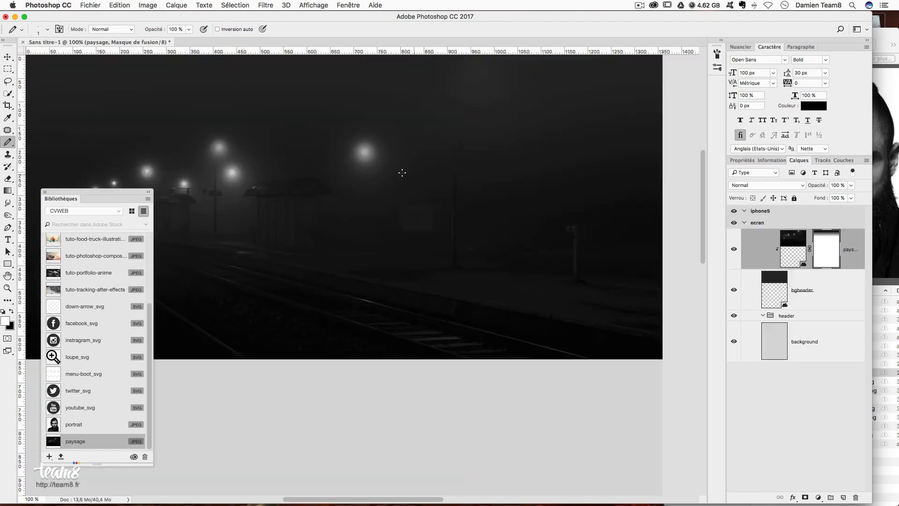
left_click_drag(299, 145, 403, 188)
left_click(843, 497)
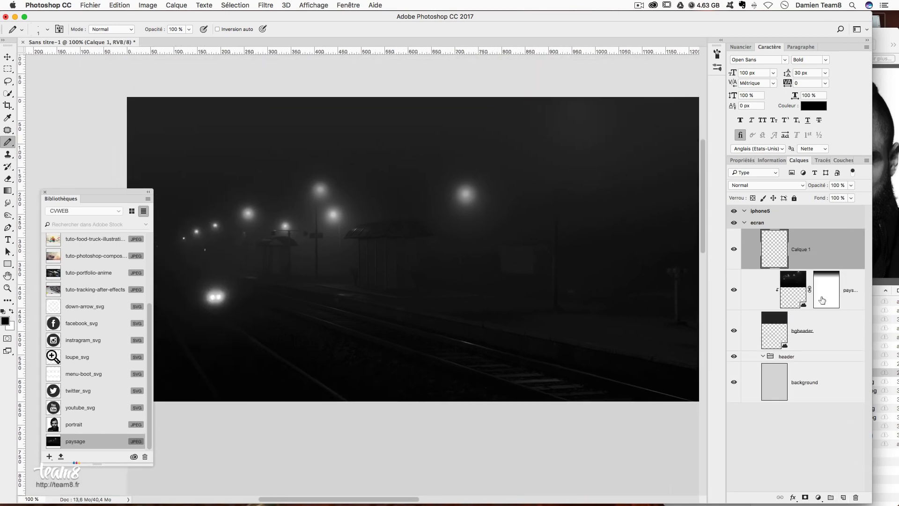
double_click(802, 249)
type("trame")
key("Return")
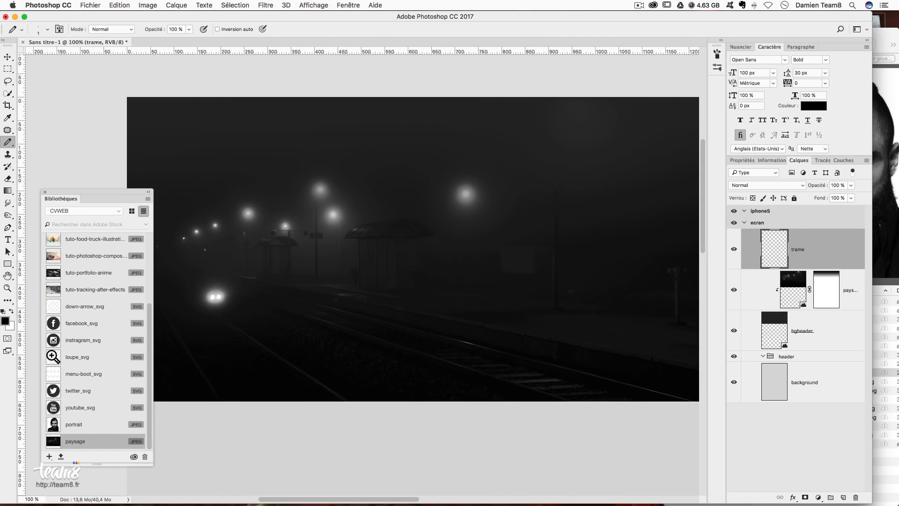
left_click(768, 333, "super")
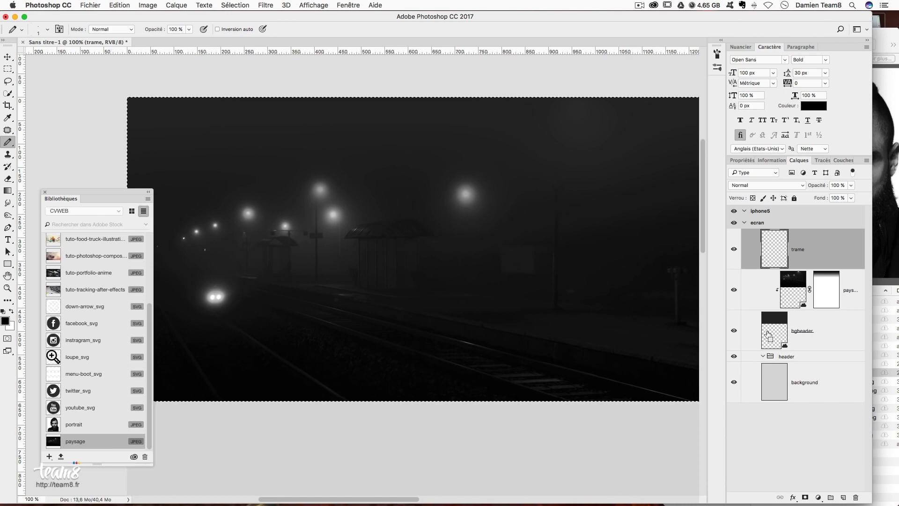
key("super+minus")
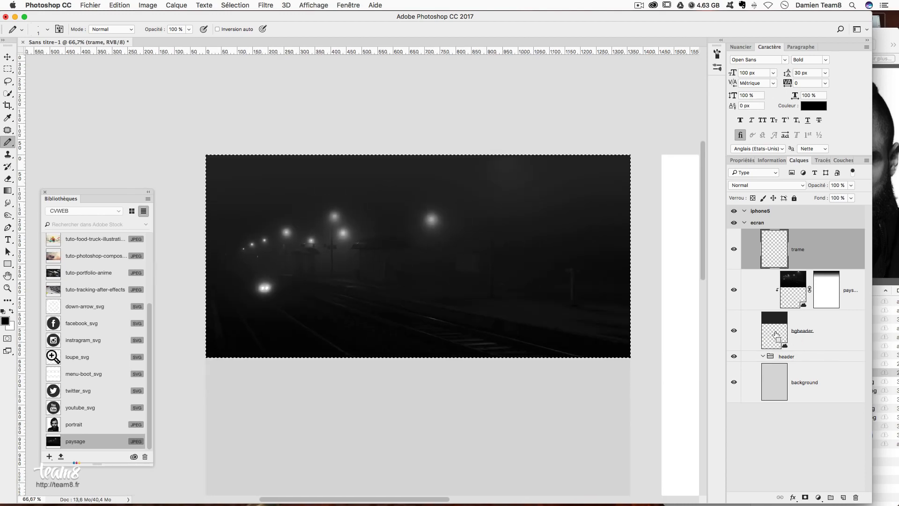
left_click_drag(554, 241, 509, 179)
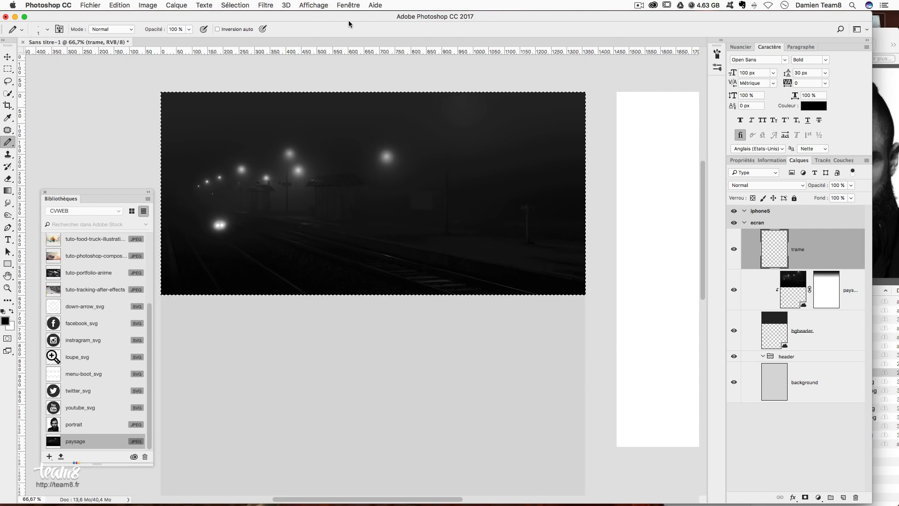
- Fill the selection with the diagonal trame pattern, then deselect
left_click(113, 5)
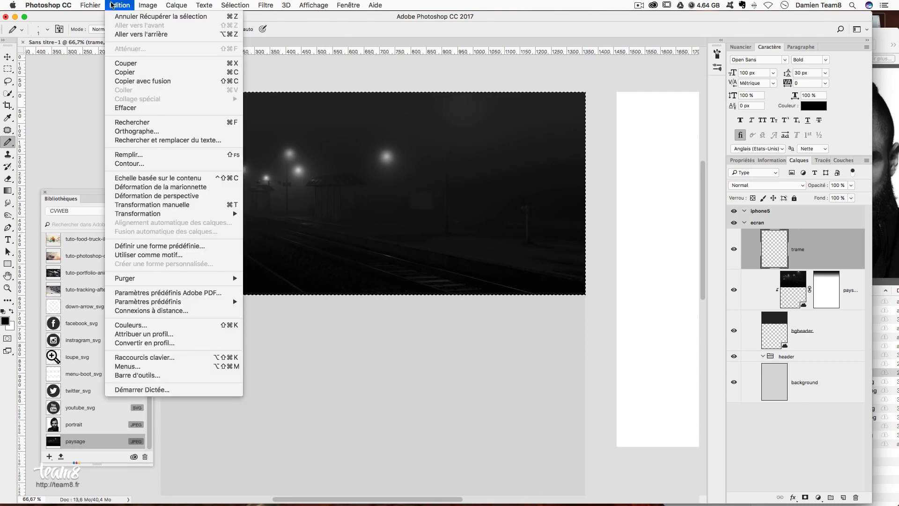
left_click(112, 5)
key("shift+F5")
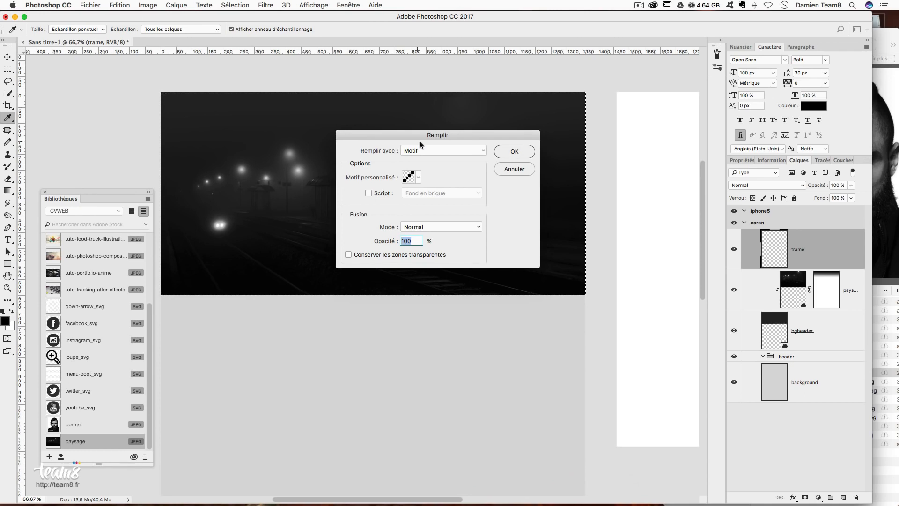
left_click(414, 182)
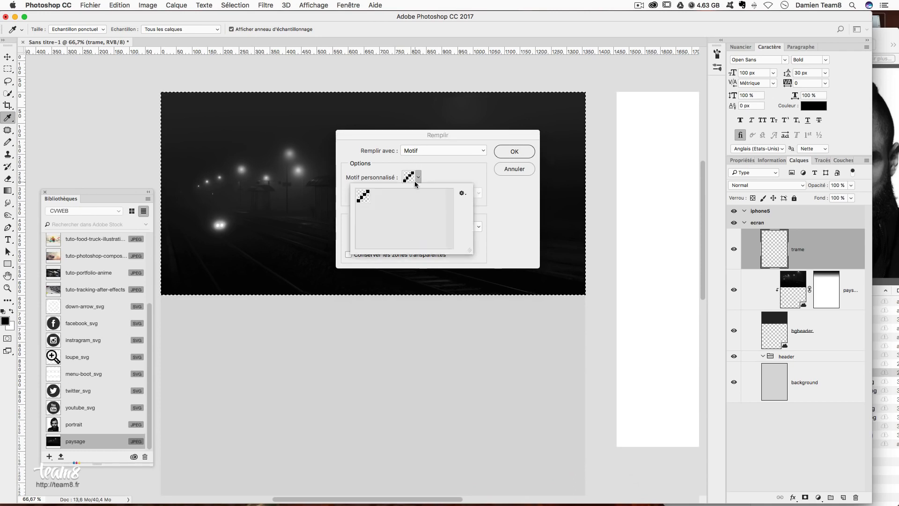
left_click(431, 151)
left_click(429, 150)
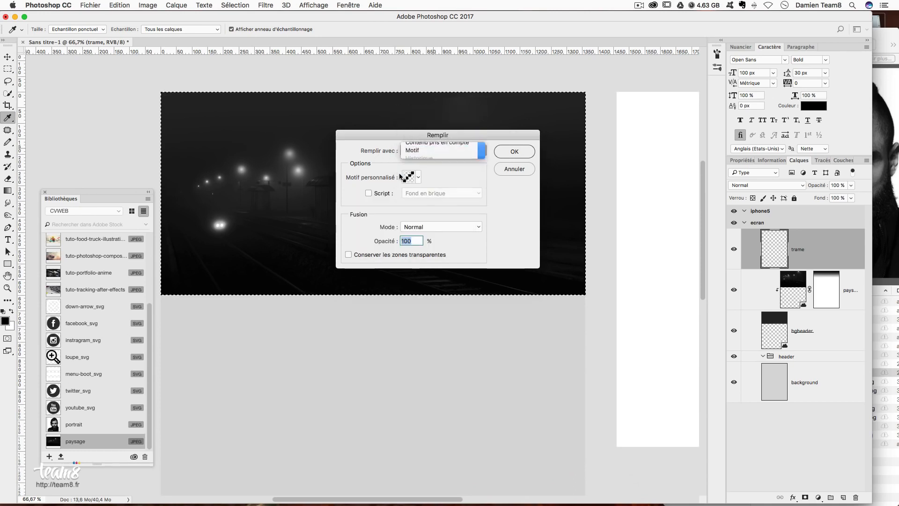
left_click(416, 180)
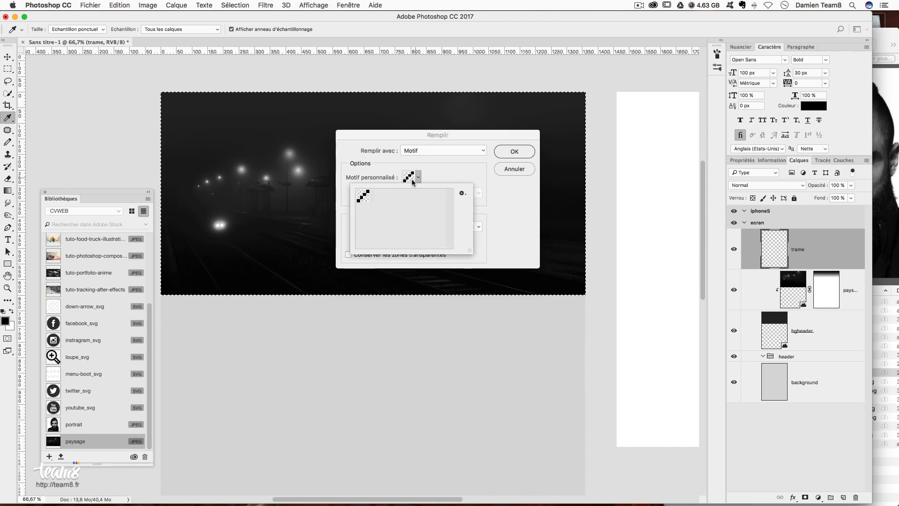
left_click(364, 195)
left_click(485, 166)
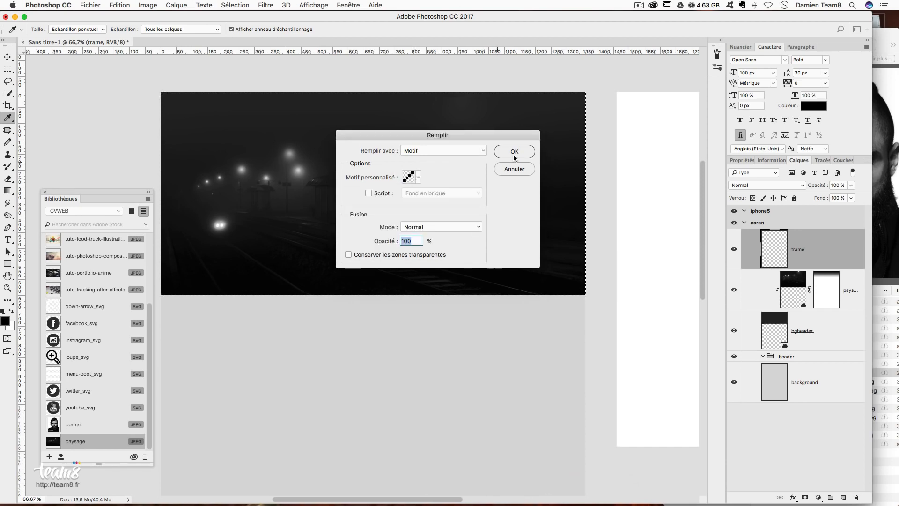
left_click(520, 154)
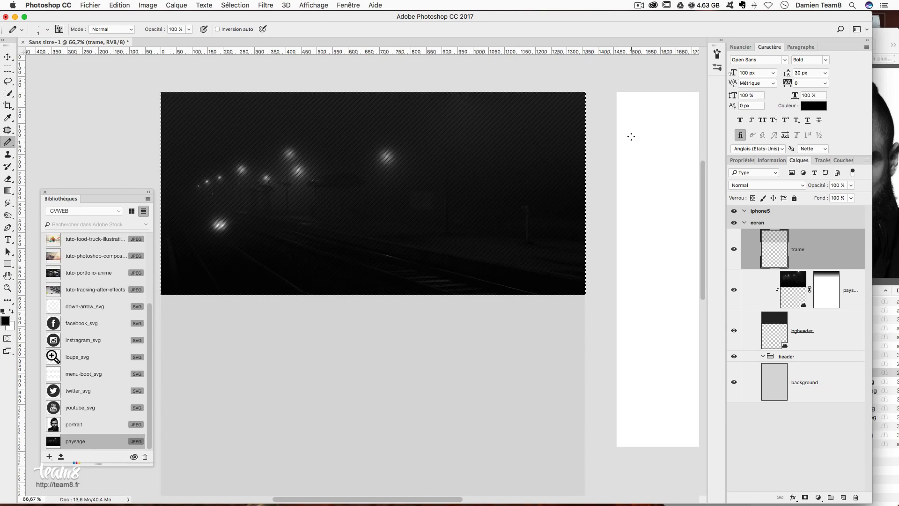
key("super+plus")
key("super+d")
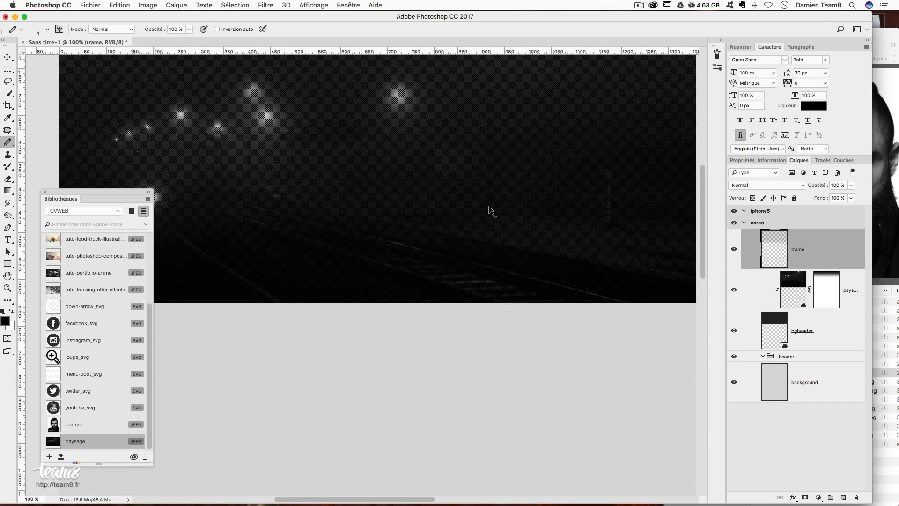
- Toggle the trame layer on and off to compare, keeping its opacity at 100%
scroll(412, 191, "up", 4)
left_click(733, 248)
left_click(734, 247)
left_click(734, 247)
left_click(733, 247)
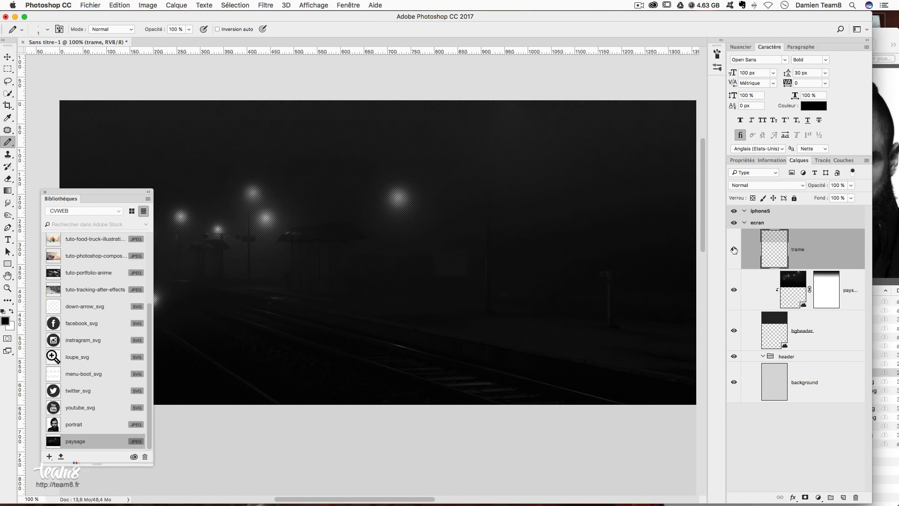
scroll(656, 241, "down", 2)
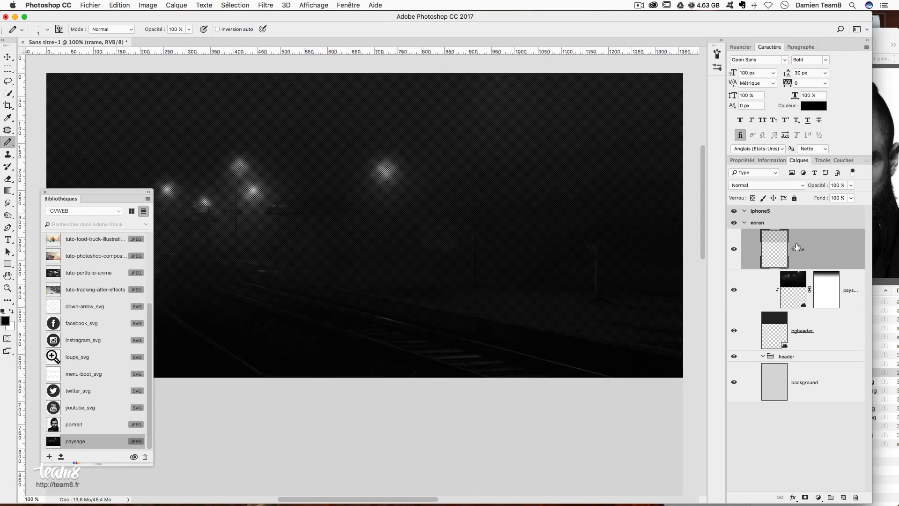
left_click(840, 185)
key("Return")
- Show the layout guides again over the header
key("super+semicolon")
key("super+semicolon")
key("super+semicolon")
key("super+h")
key("super+h")
key("super+h")
key("super+h")
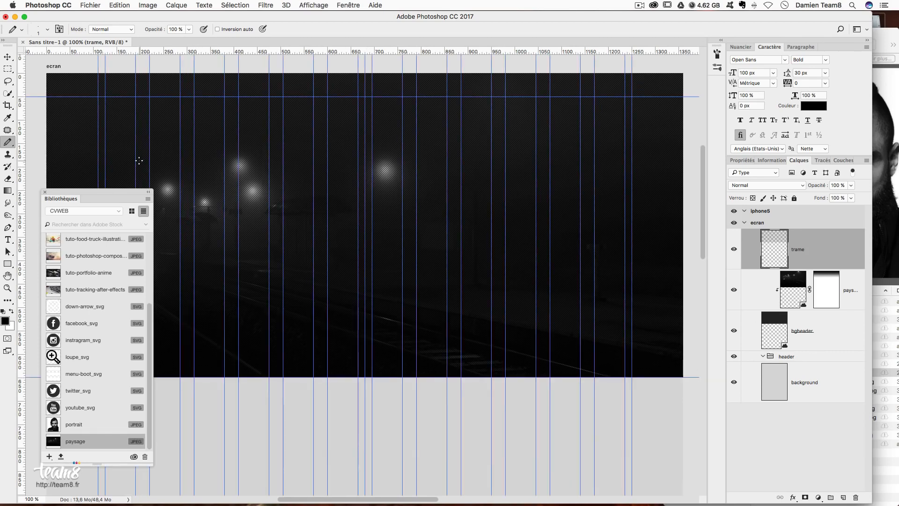
key("super+h")
key("super+h")
- Type a white 'Harry' title in the header and set it to Open Sans 40 px
left_click(8, 240)
left_click(10, 312)
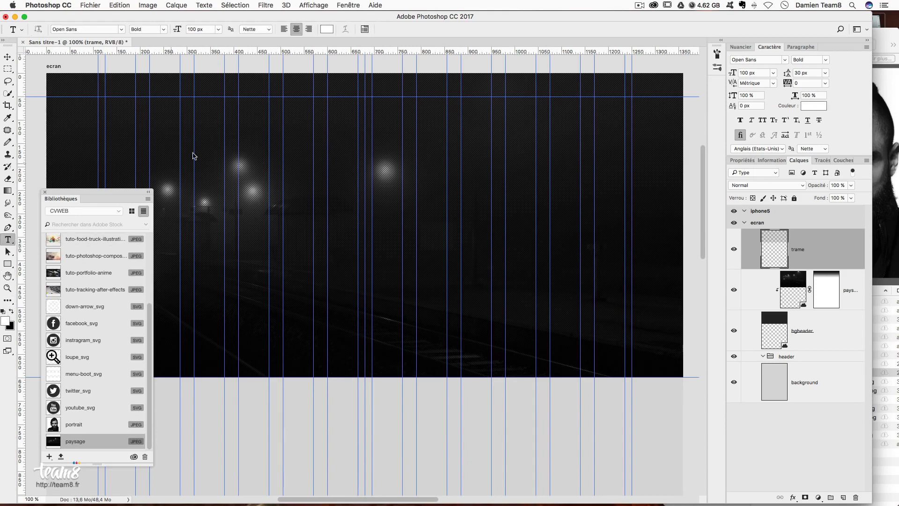
left_click(255, 165)
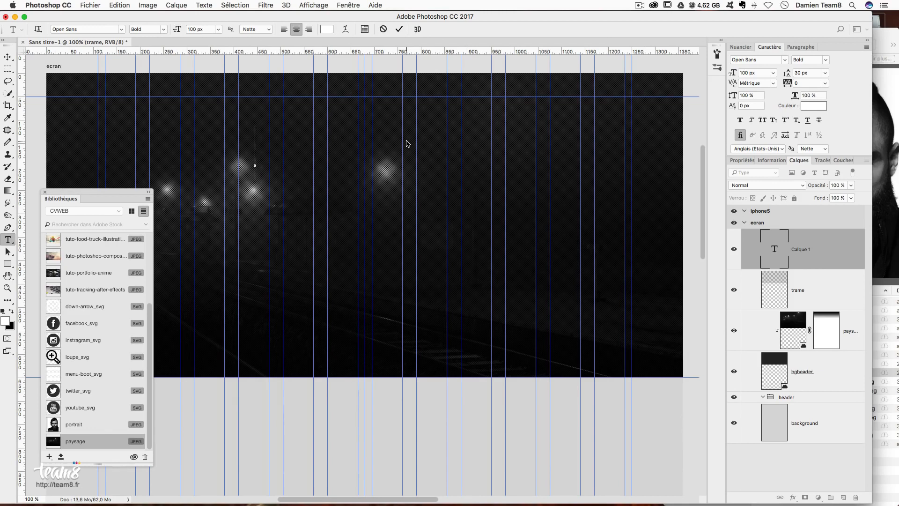
type("H")
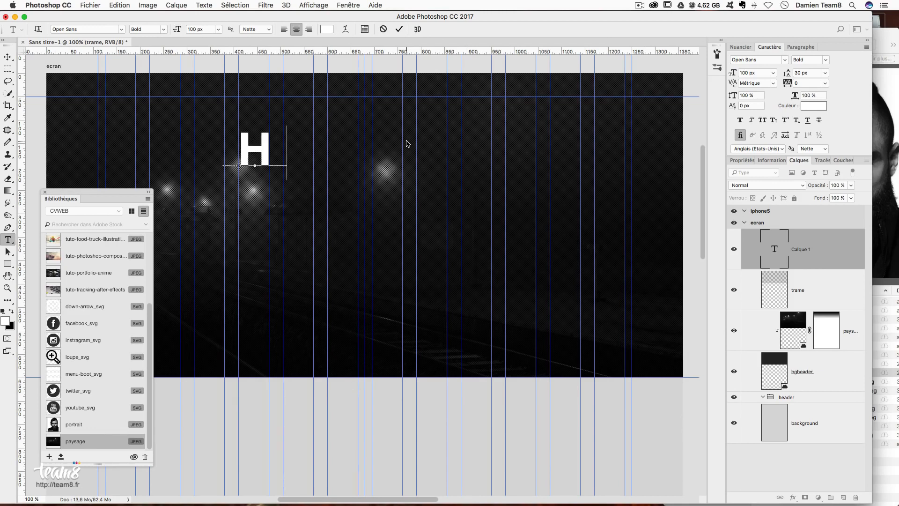
type("arry")
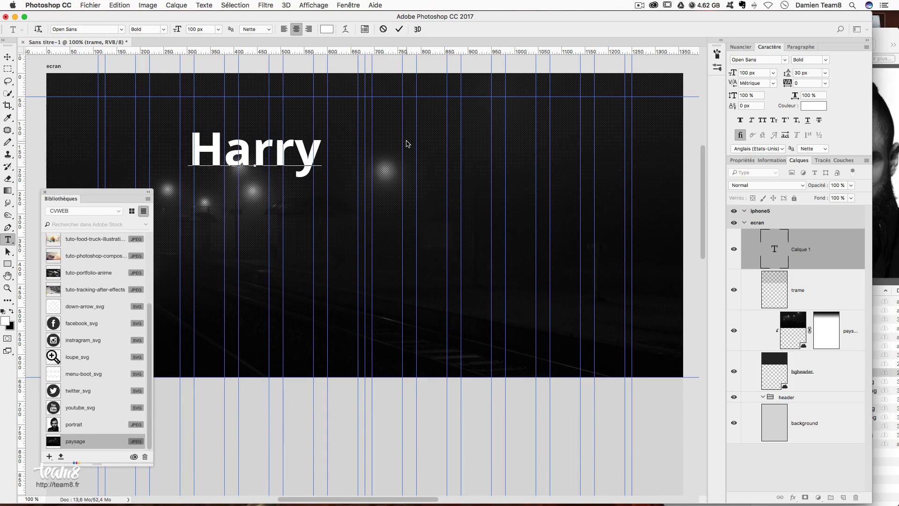
double_click(279, 158)
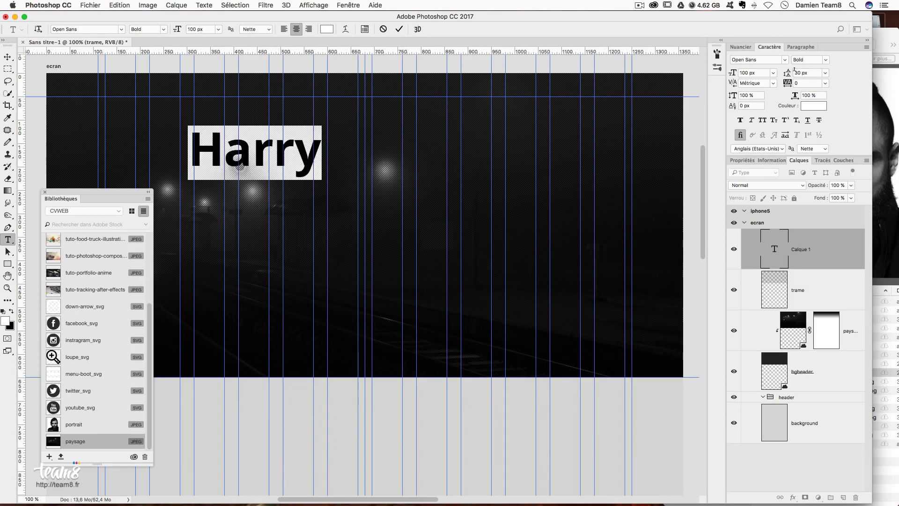
left_click(770, 59)
left_click(756, 69)
type("40")
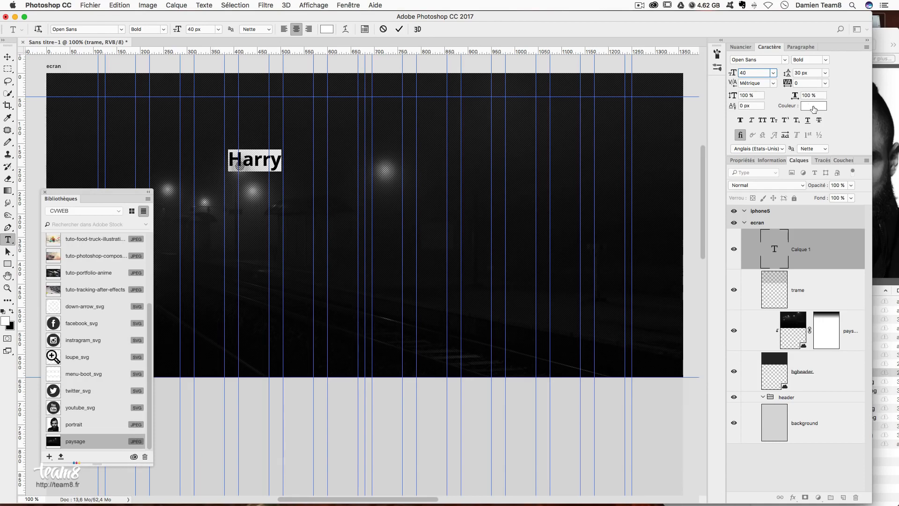
key("Return")
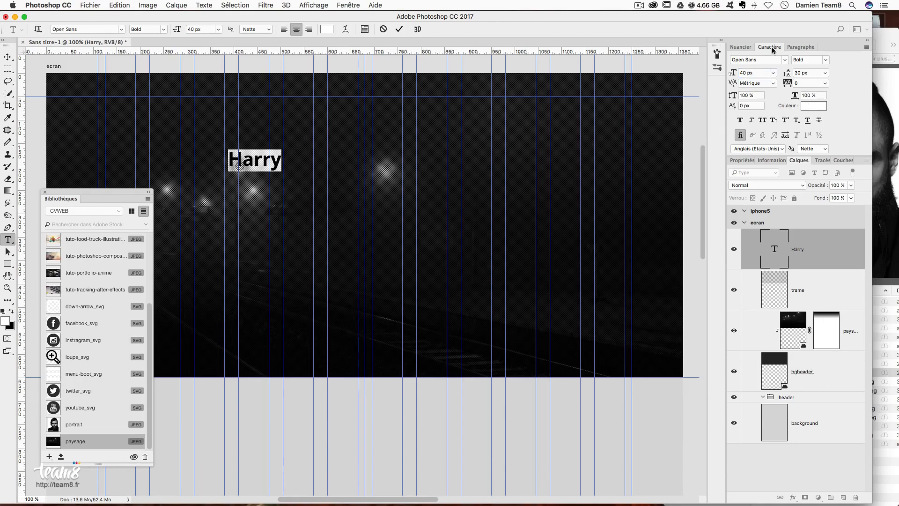
- Make HARRY all caps and add 'Cover' after it without capitals
left_click(762, 122)
left_click(287, 162)
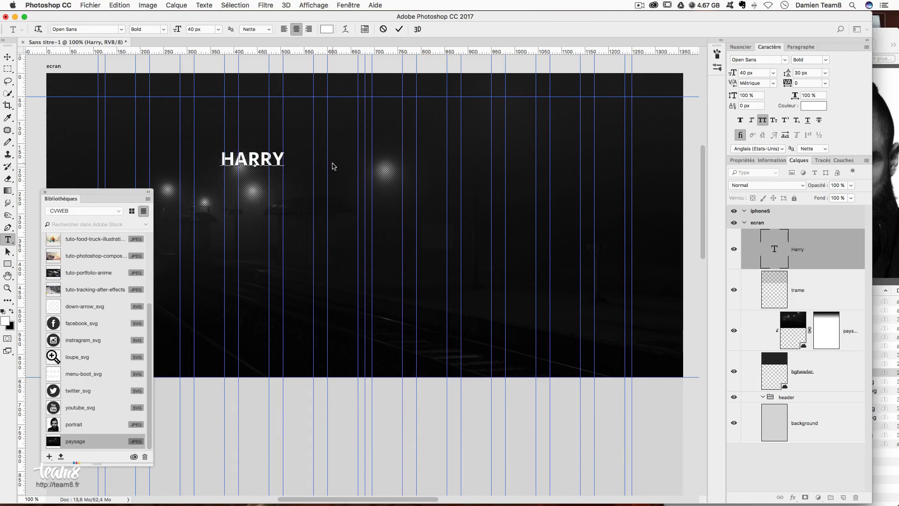
type("Cover")
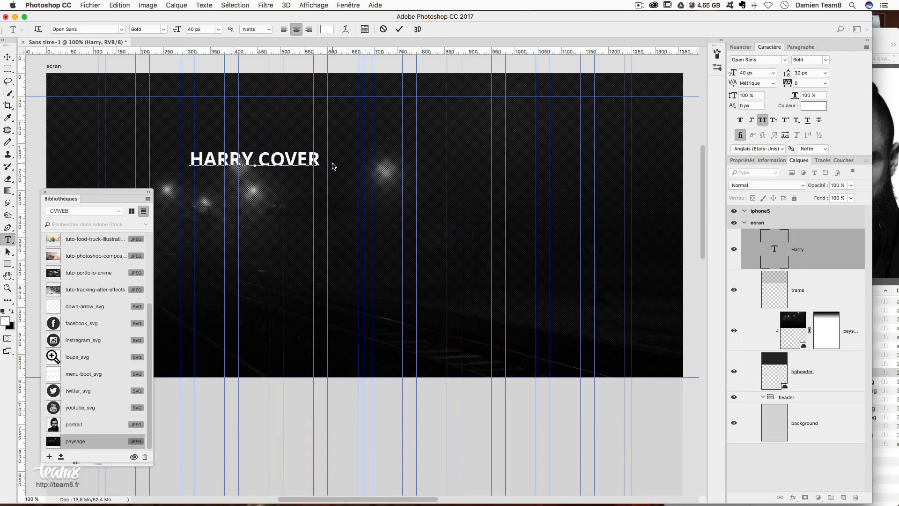
double_click(267, 160)
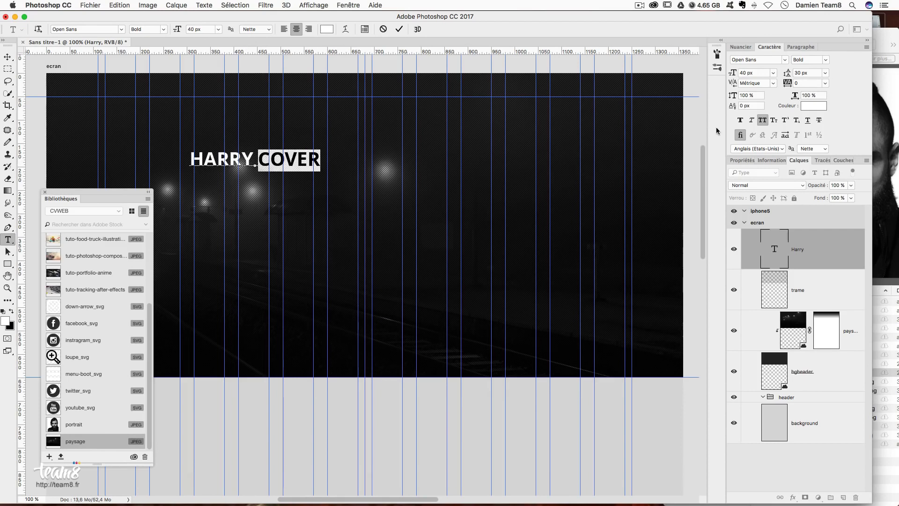
left_click(763, 120)
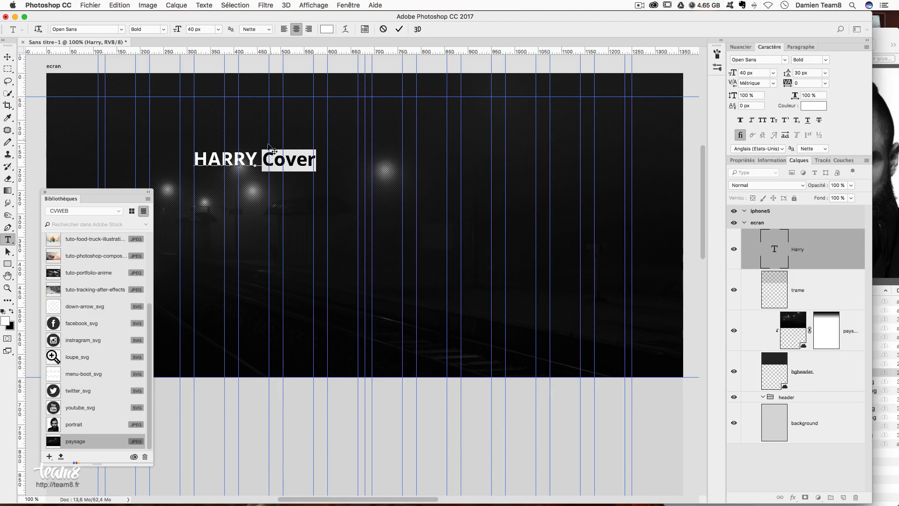
left_click(262, 161)
left_click_drag(256, 163, 260, 163)
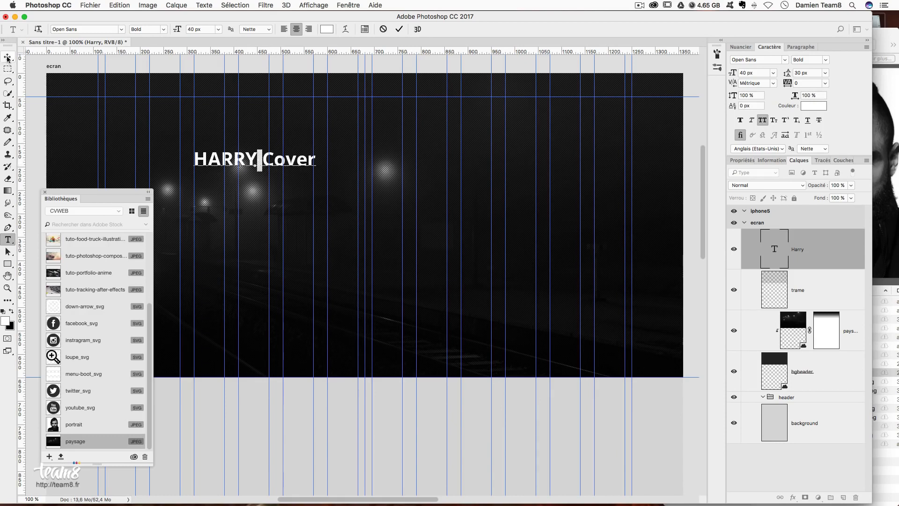
left_click(7, 57)
left_click(8, 239)
- Set Cover to Regular weight and move the title to the header's top-left
double_click(289, 161)
left_click(828, 60)
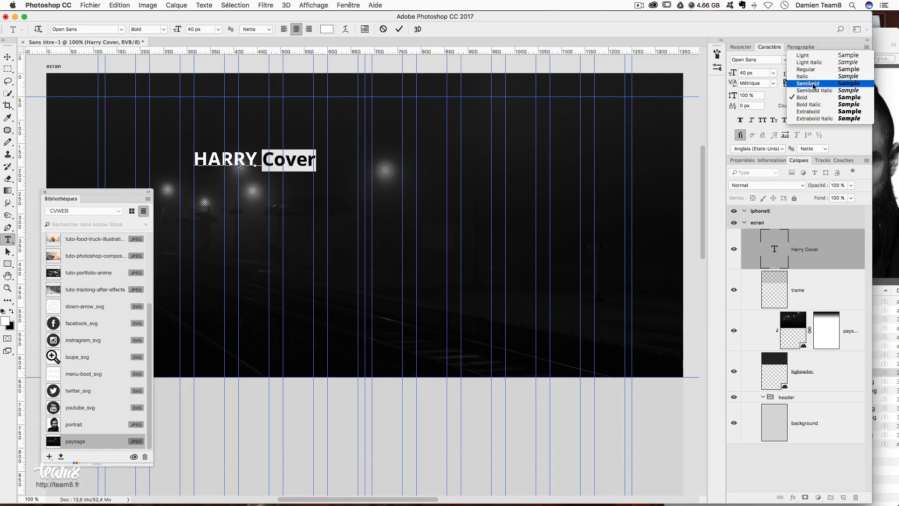
left_click(818, 69)
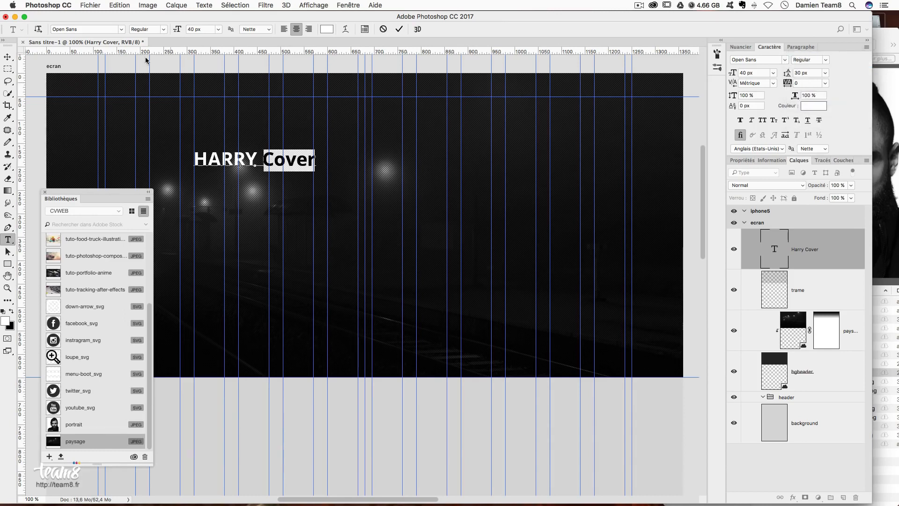
left_click(10, 55)
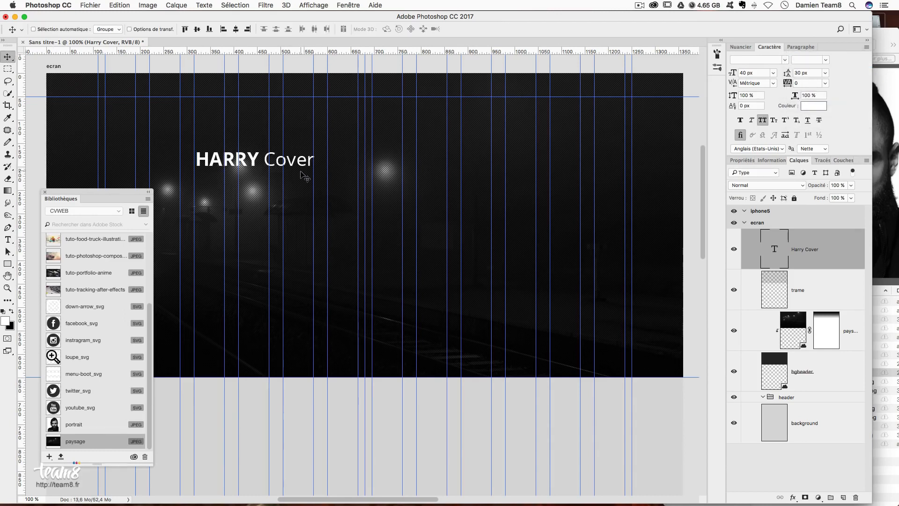
left_click_drag(305, 176, 210, 124)
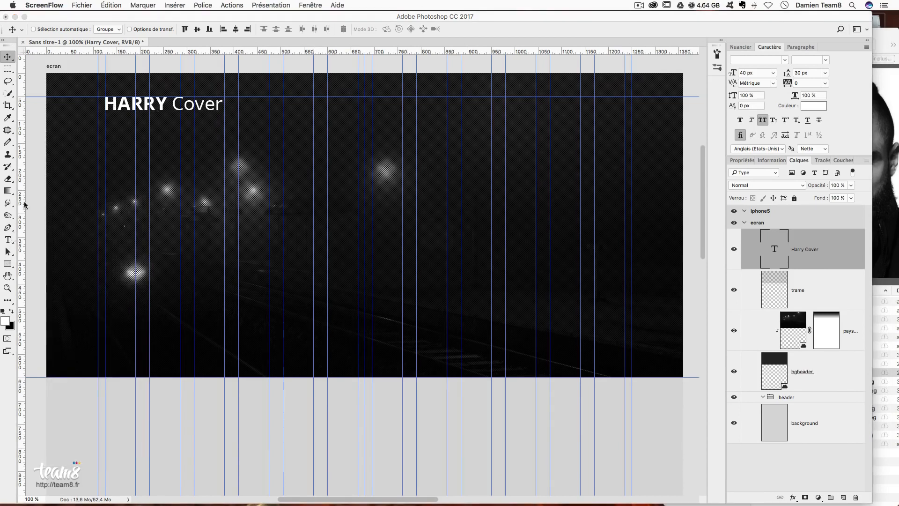
left_click(7, 264)
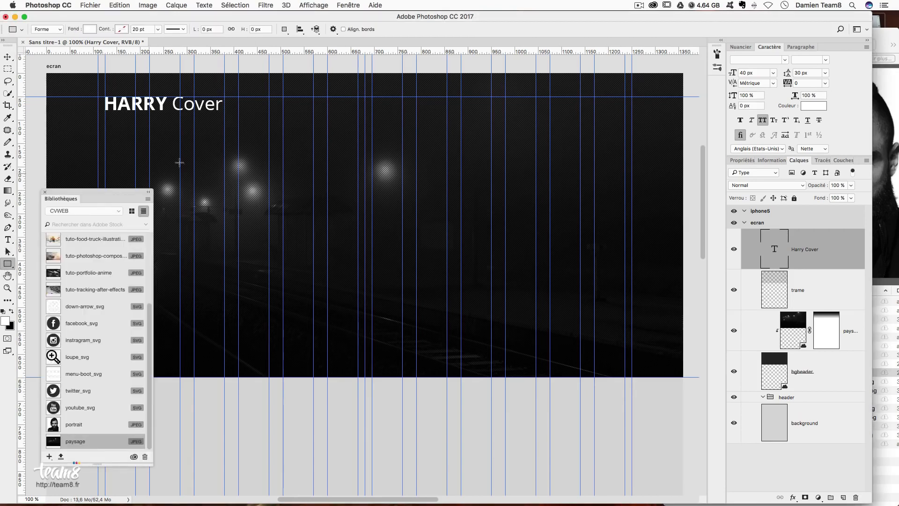
- Create an 80 × 5 px rectangle
left_click(197, 157)
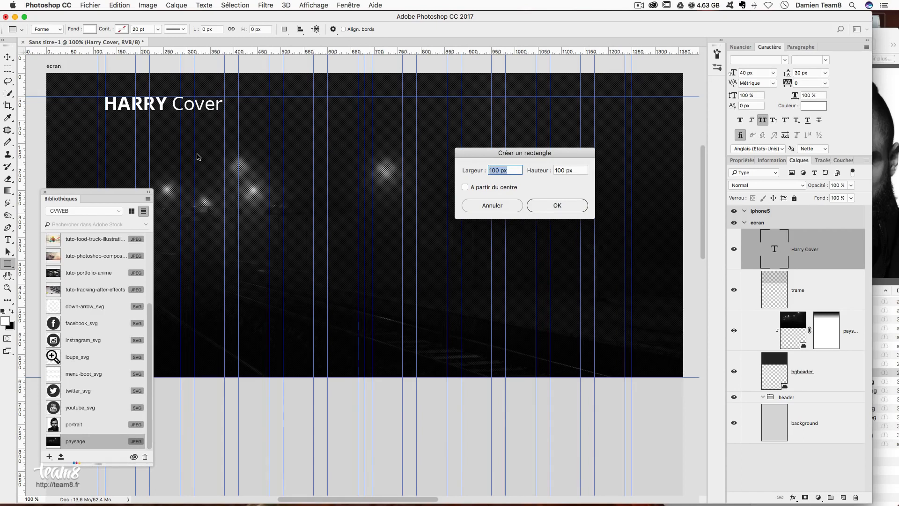
type("80")
key("Tab")
type("5")
key("Tab")
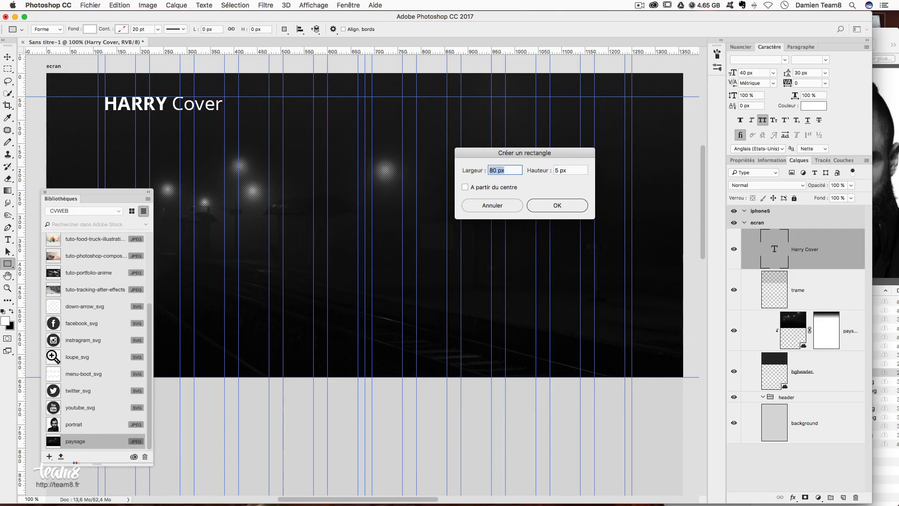
key("Return")
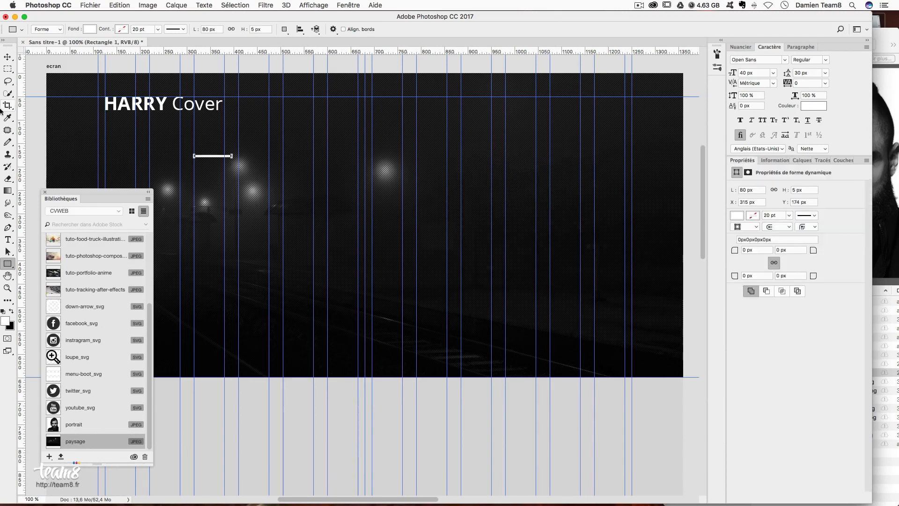
- Position the bar just beneath HARRY, aligned with its left edge
left_click(8, 61)
left_click_drag(206, 171, 118, 134)
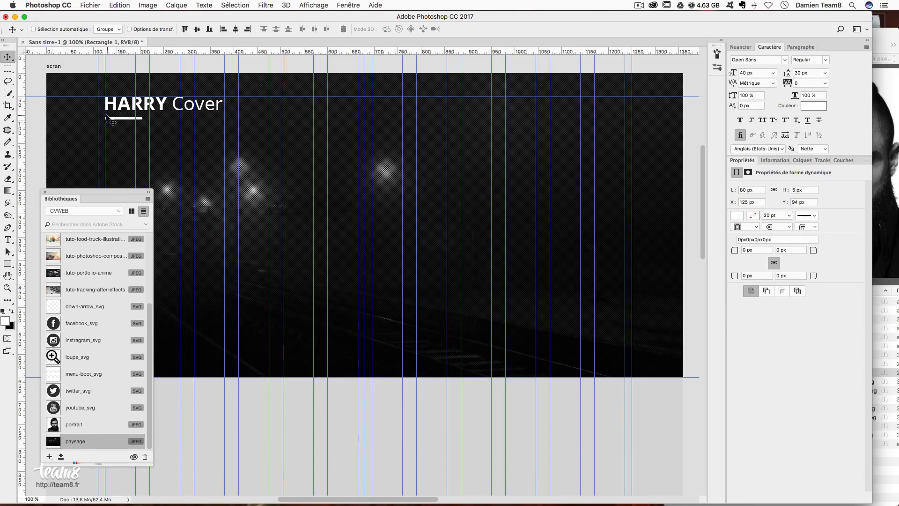
left_click_drag(166, 138, 166, 139)
left_click_drag(144, 131, 142, 123)
key("Up")
left_click_drag(124, 125, 125, 132)
left_click_drag(126, 124, 126, 122)
- Rename the Rectangle 1 layer to 'barre logo'
left_click(139, 109, "super")
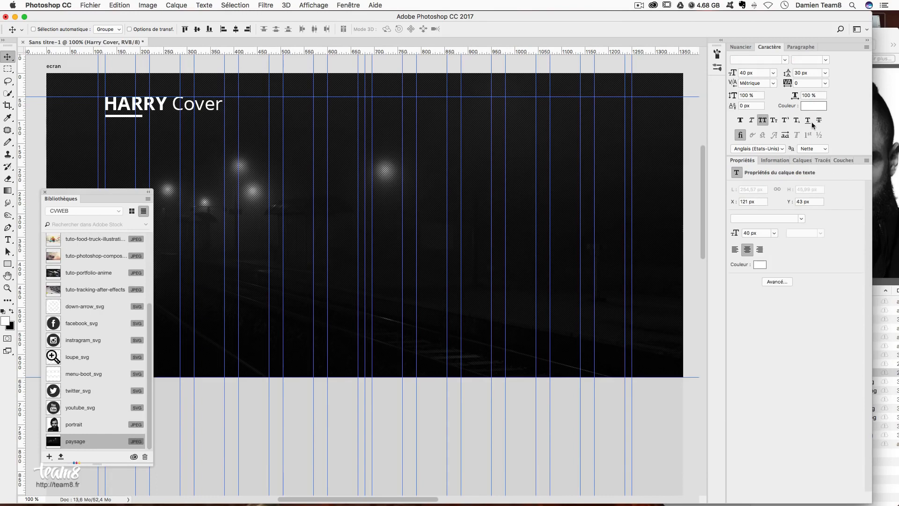
left_click(800, 160)
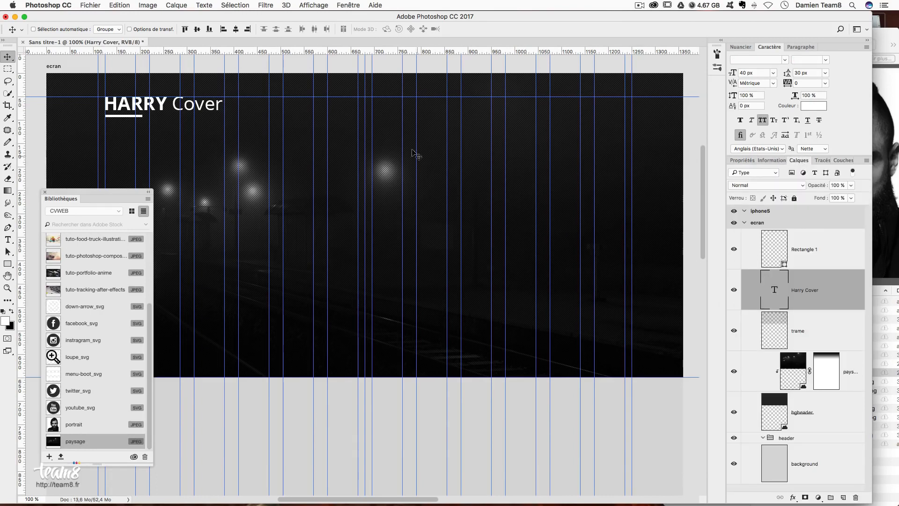
double_click(804, 249)
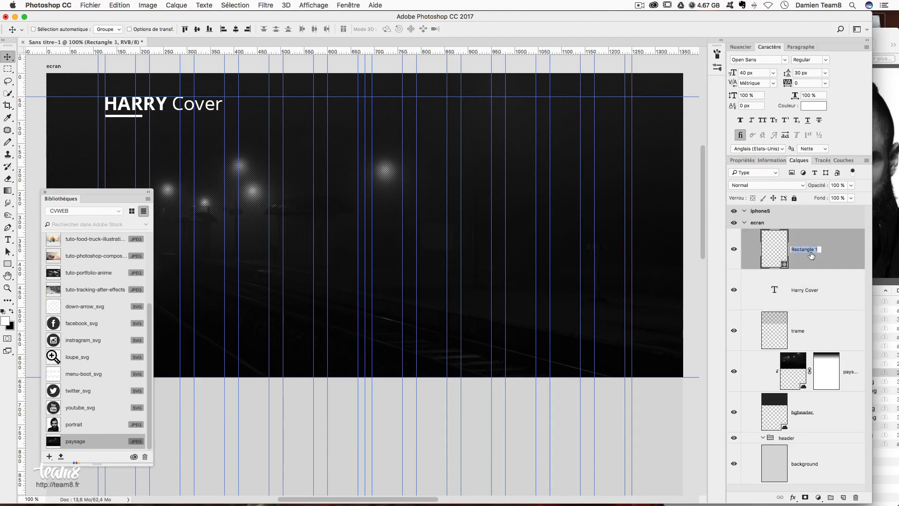
type("barre logo")
key("Return")
- Duplicate the Harry Cover title just below and select the copy's text
left_click(818, 281)
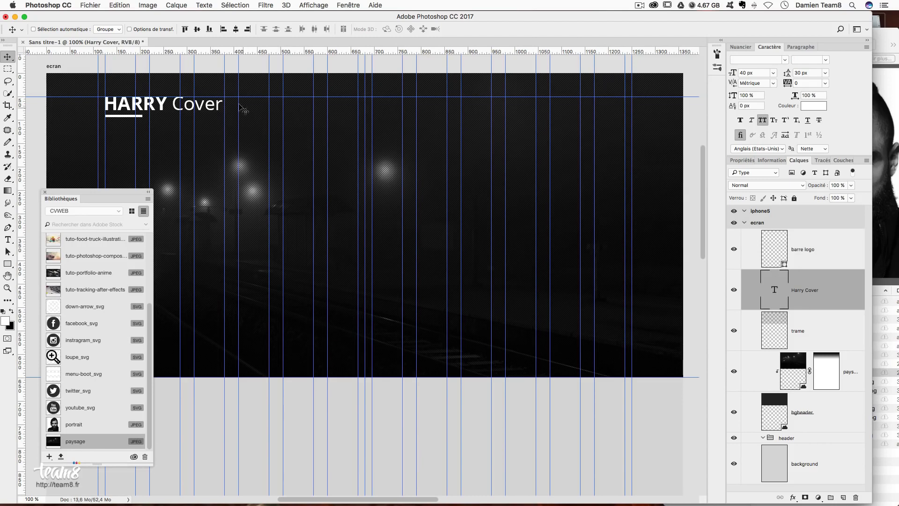
left_click_drag(205, 134, 205, 174)
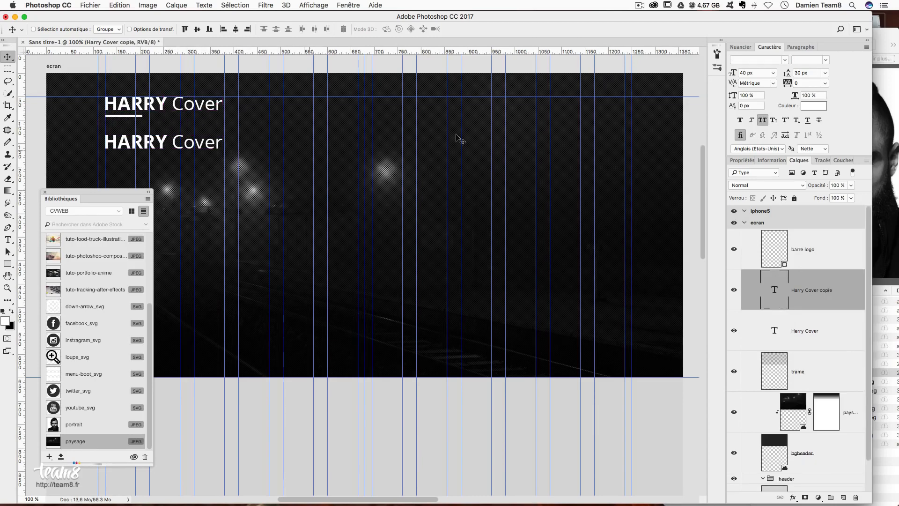
double_click(782, 291)
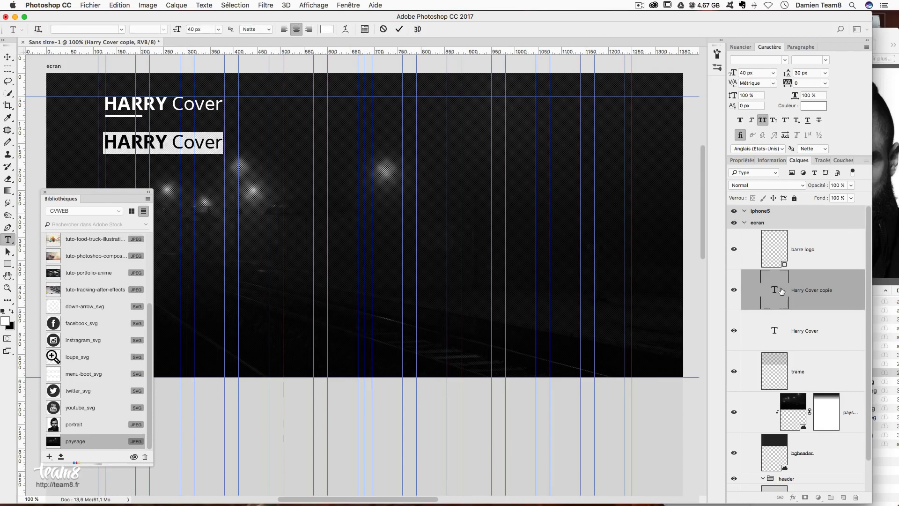
- Retype the copy as 'GRAPHISME, WEB, MOTION DESIGN', turn off All Caps and move it under the logo
type("G")
key("BackSpace")
type("GRAPH")
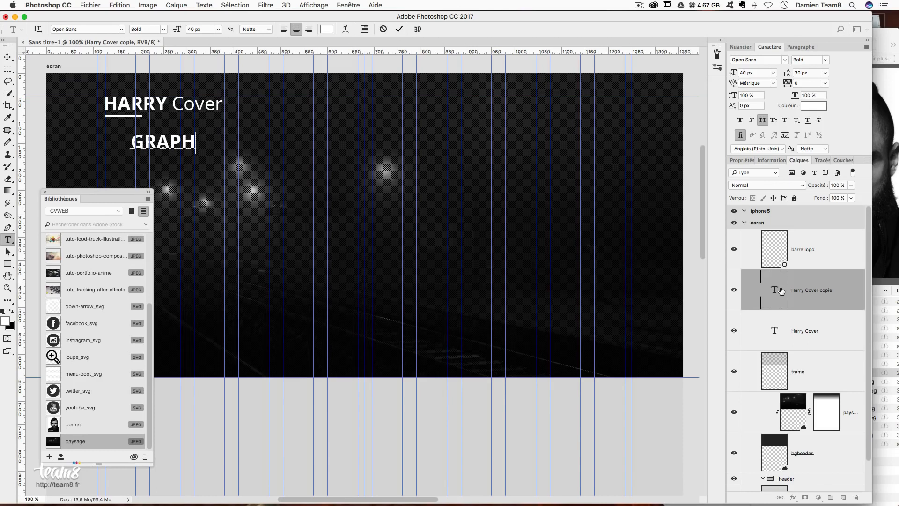
type("ISME, WEB,")
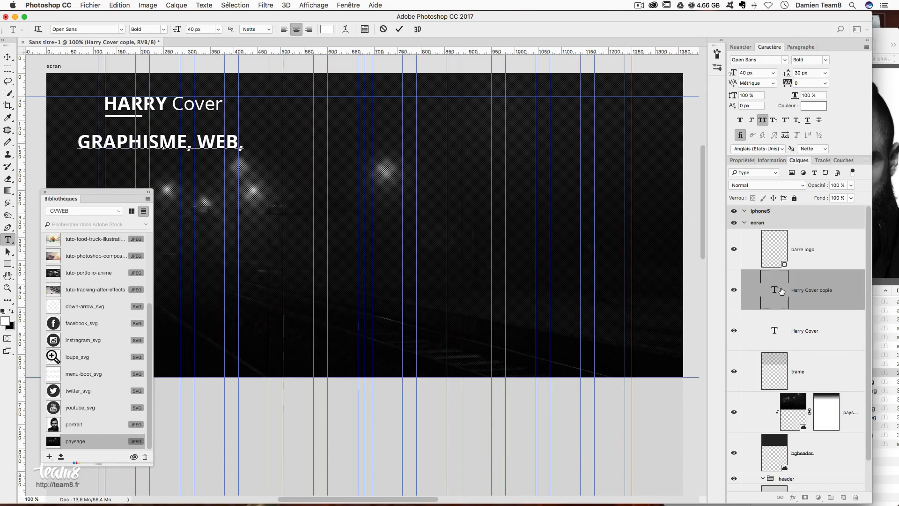
type(" MOTION")
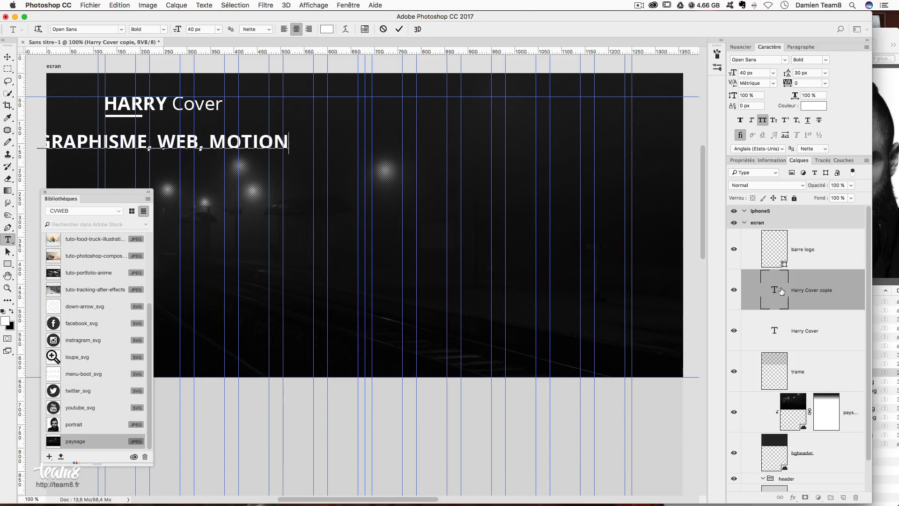
type(" DESIGN")
key("super+a")
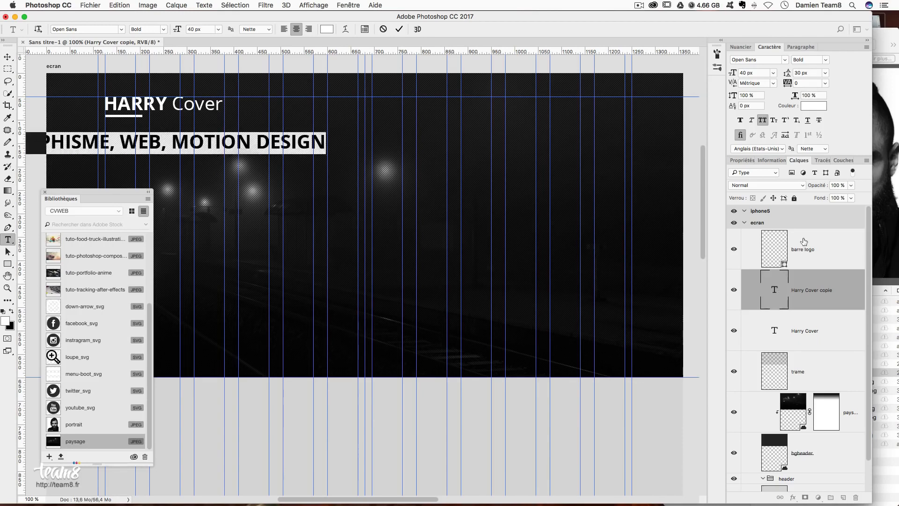
left_click(762, 120)
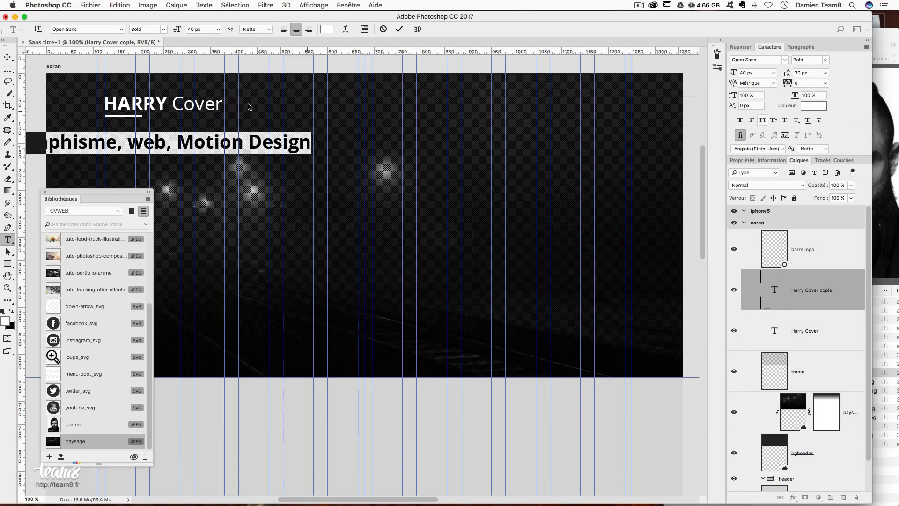
left_click(8, 56)
left_click_drag(277, 161, 386, 162)
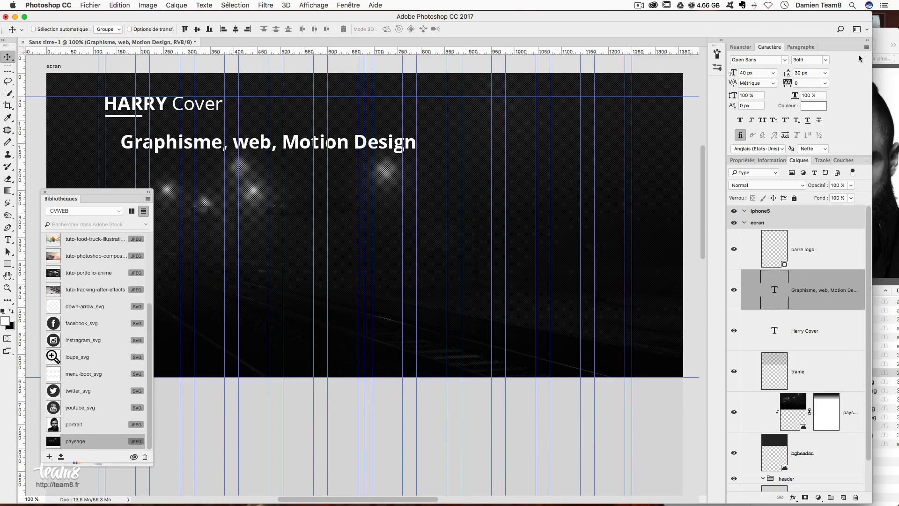
- Set the subtitle to the Light font weight at 14 px
left_click(827, 60)
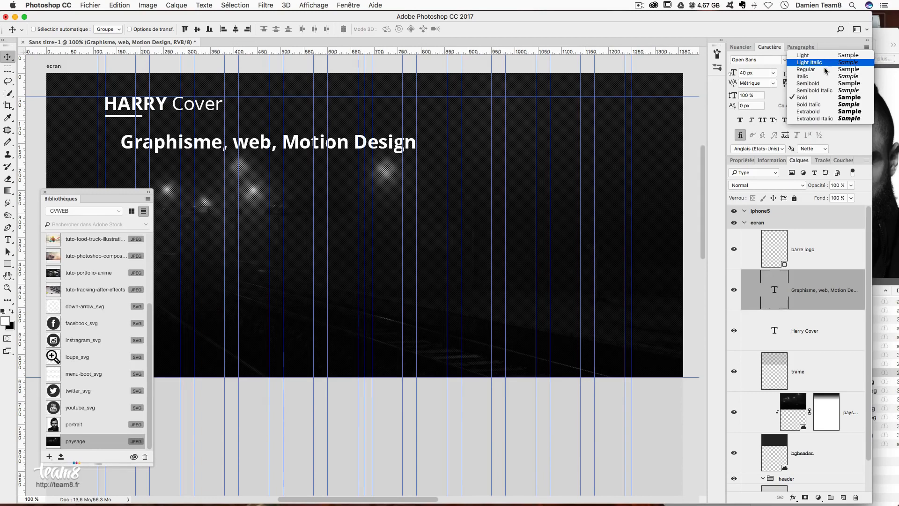
left_click(822, 56)
left_click(760, 72)
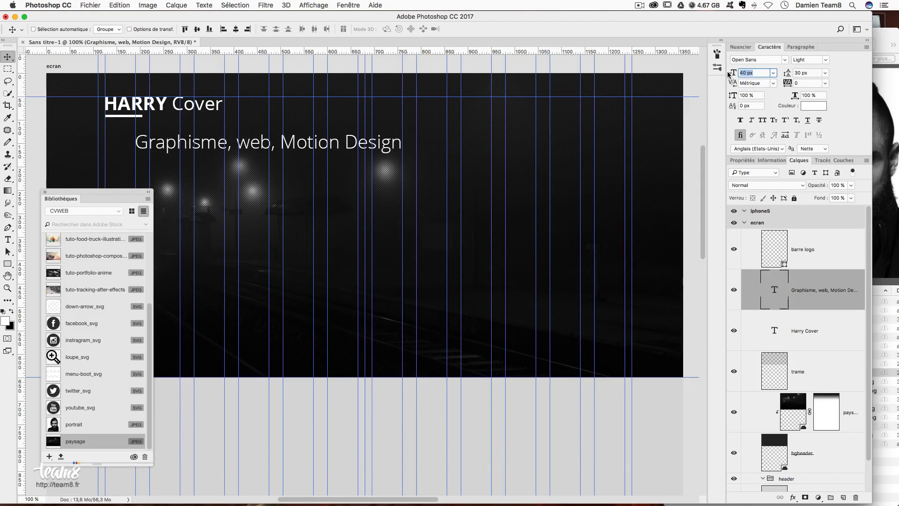
type("1")
key("Tab")
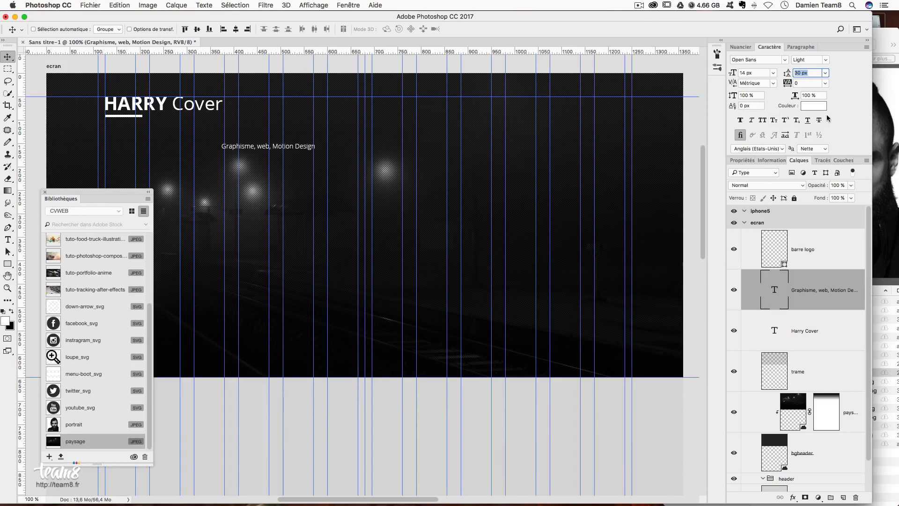
- Keep the subtitle colour unchanged and set its layer opacity to 50%
left_click(807, 107)
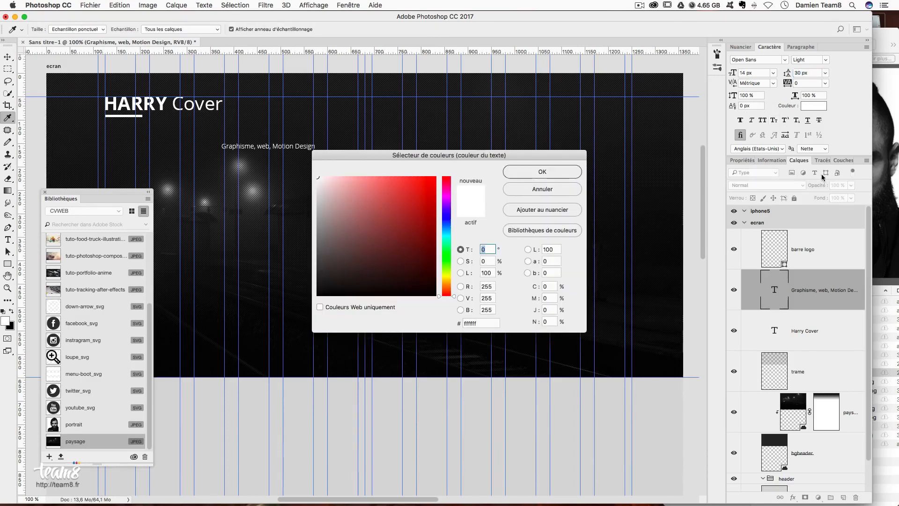
key("Return")
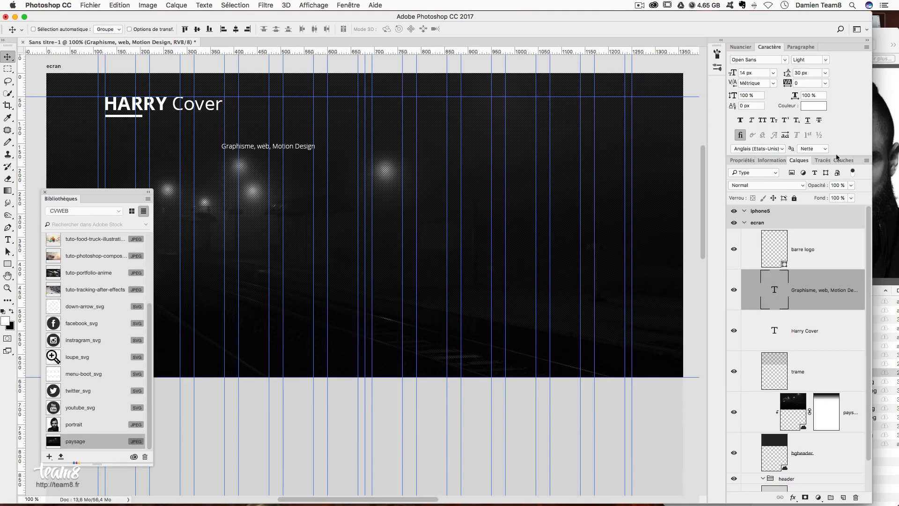
left_click(837, 185)
type("50")
key("Return")
- Move the subtitle to sit just below the HARRY Cover title, then select the barre logo layer
left_click_drag(258, 165, 165, 131)
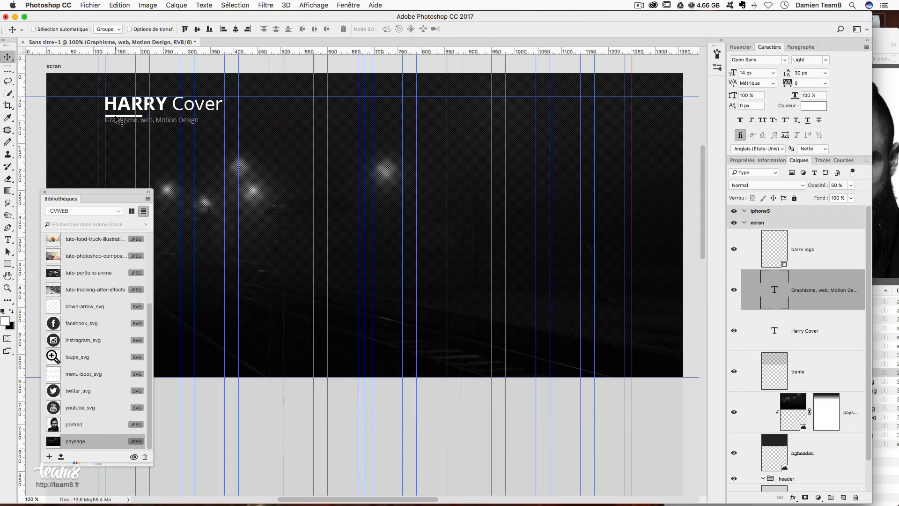
left_click_drag(165, 131, 164, 144)
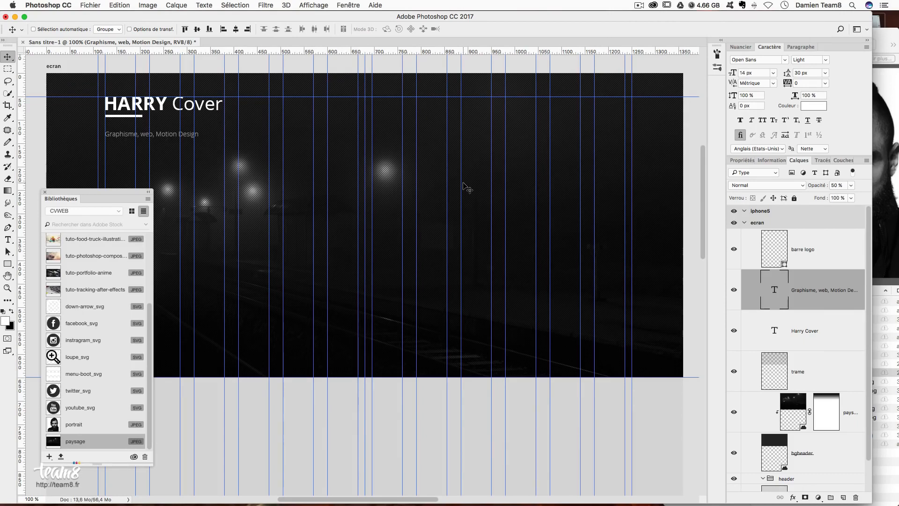
left_click(819, 253)
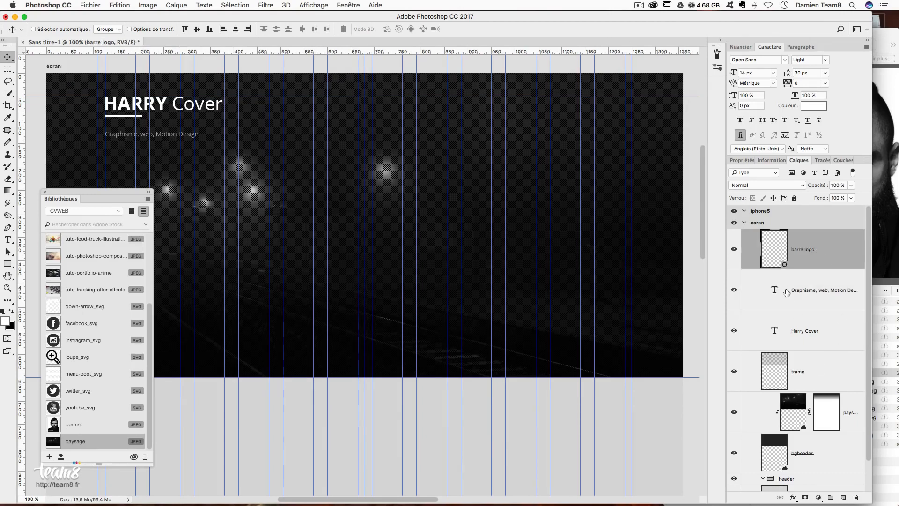
- Group the barre logo, Graphisme and Harry Cover layers and name the group 'logo'
scroll(836, 335, "down", 1)
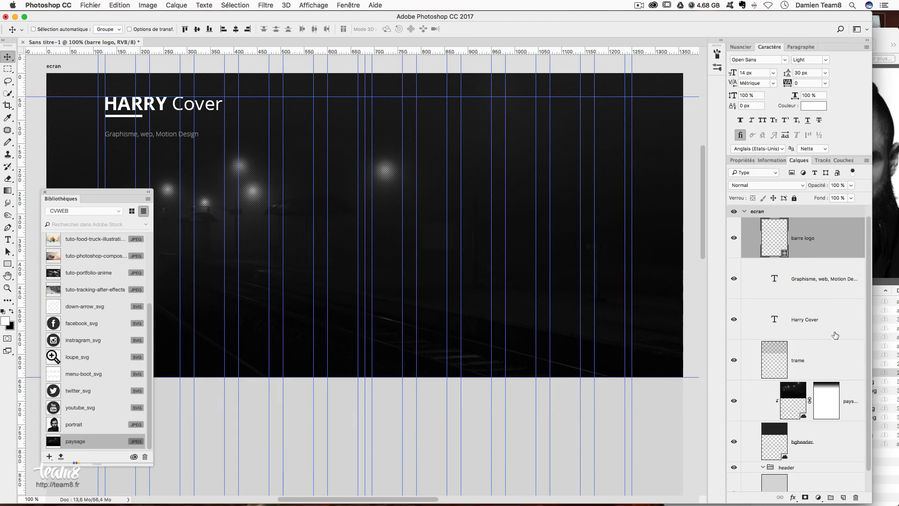
scroll(815, 288, "up", 1)
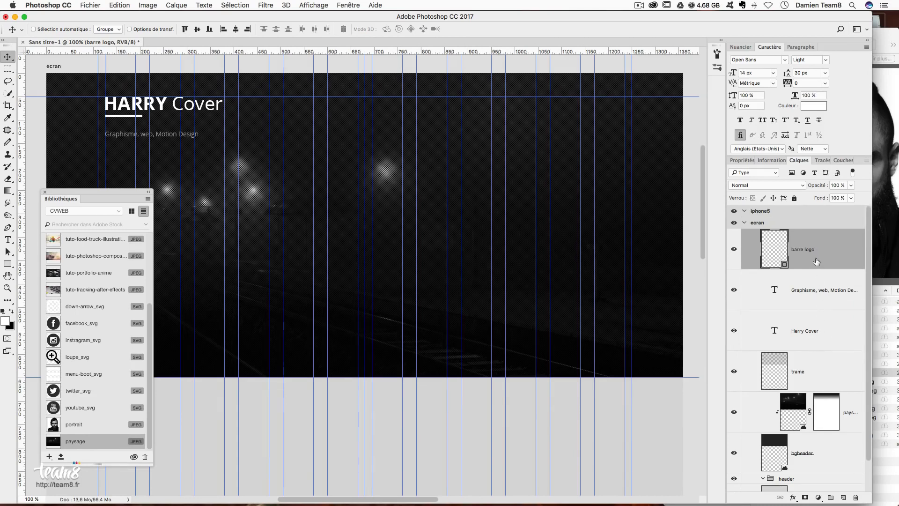
left_click(823, 302, "shift")
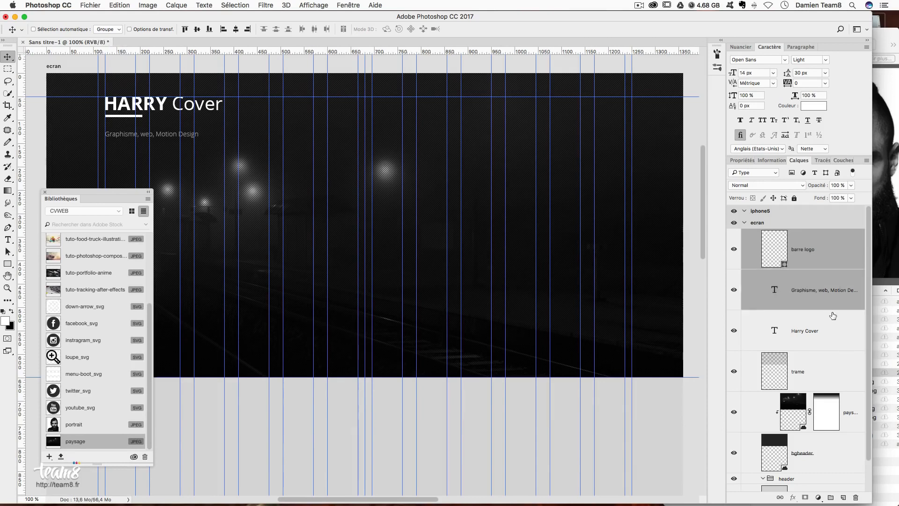
left_click(828, 336, "shift")
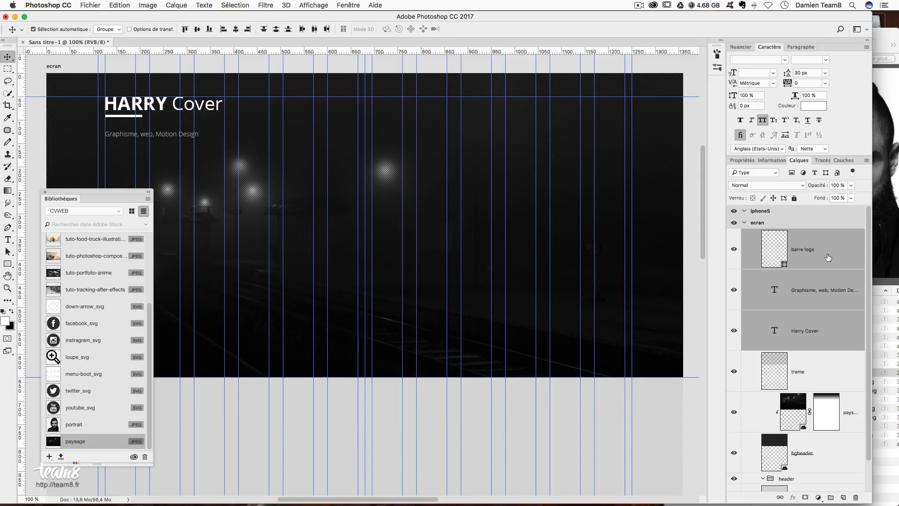
key("super+g")
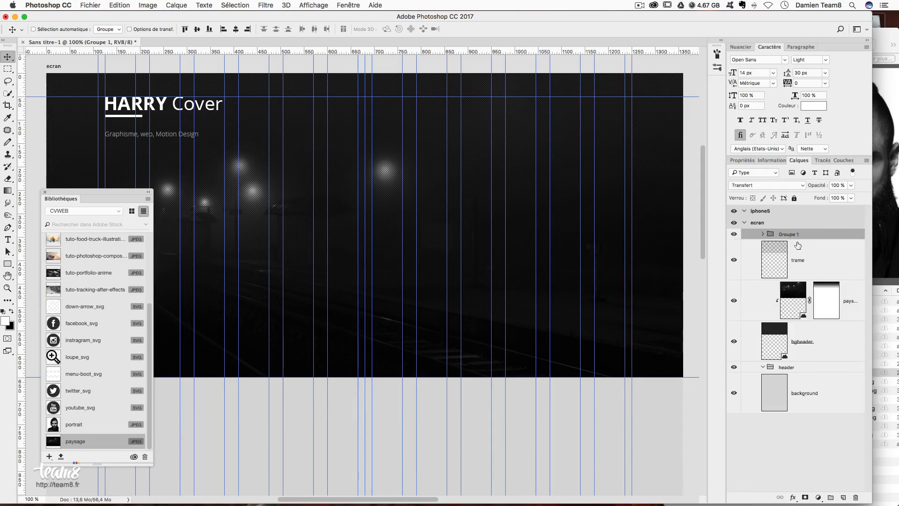
double_click(790, 235)
type("logo")
key("Return")
left_click(7, 264)
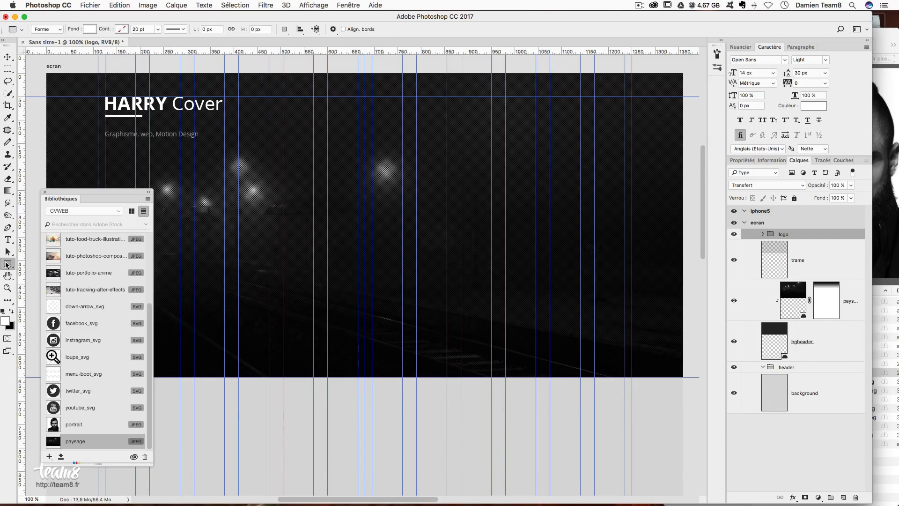
- Draw a 270 × 105 px rectangle over the logo, name it 'couleur logo', and add it to CVWEB
left_click_drag(99, 91, 220, 140)
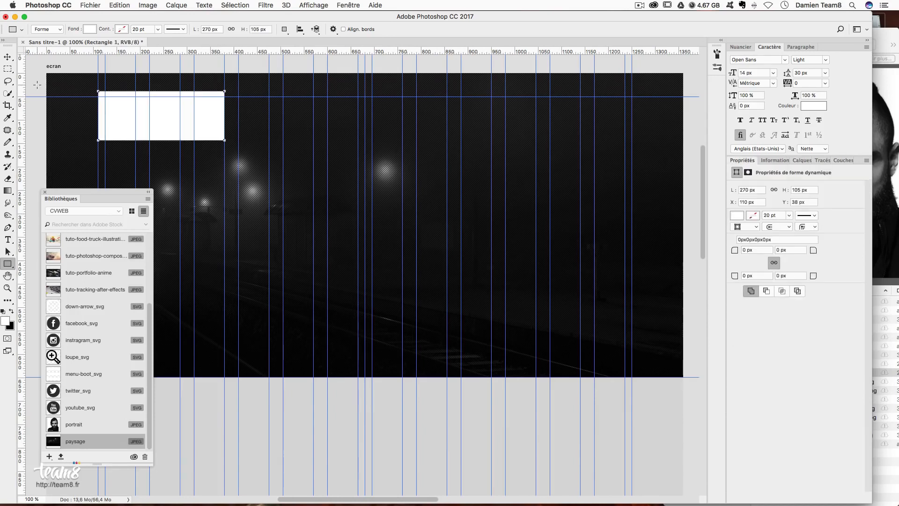
left_click(7, 56)
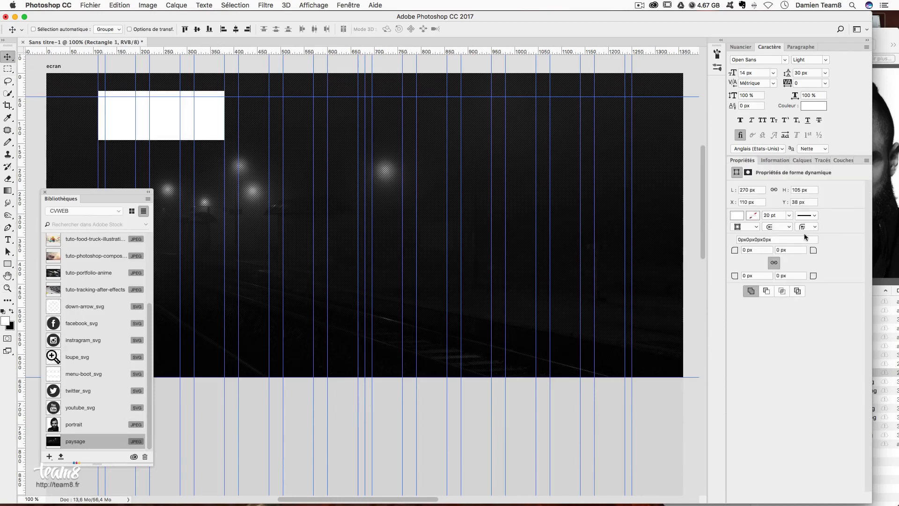
left_click(802, 160)
double_click(804, 250)
type("couleur logo")
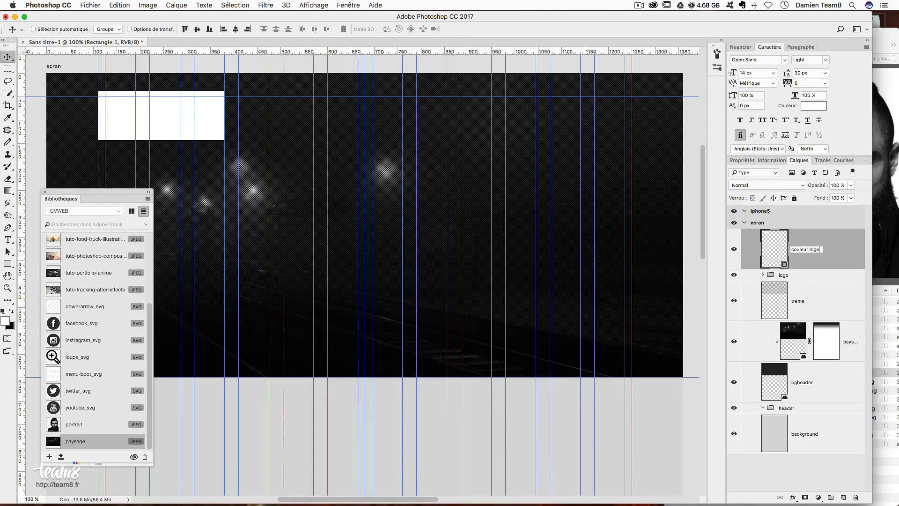
key("Return")
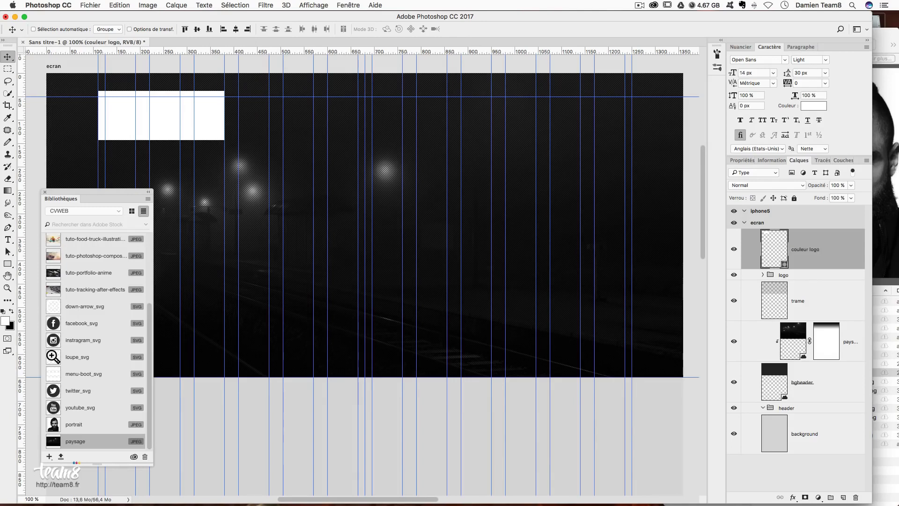
left_click_drag(797, 259, 80, 294)
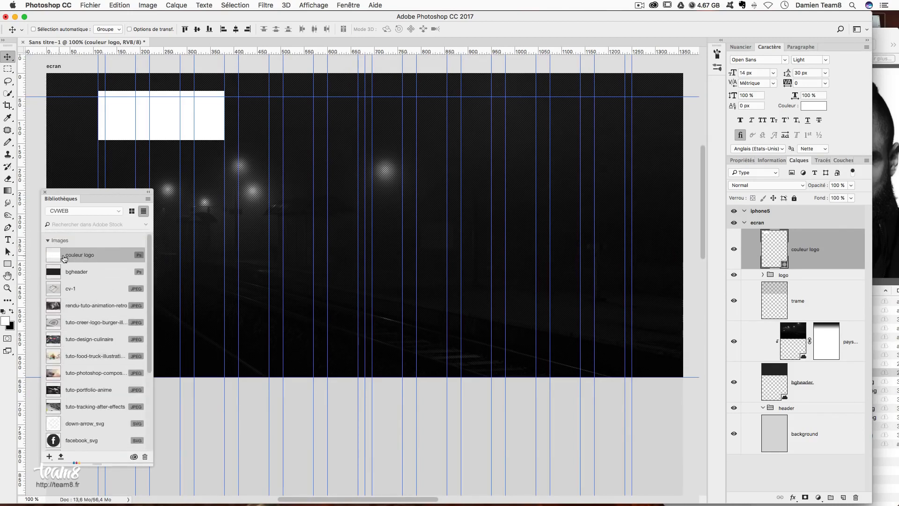
- Delete the rectangle, place the linked couleur logo item over the logo, and clip it to the logo group
left_click_drag(827, 257, 856, 497)
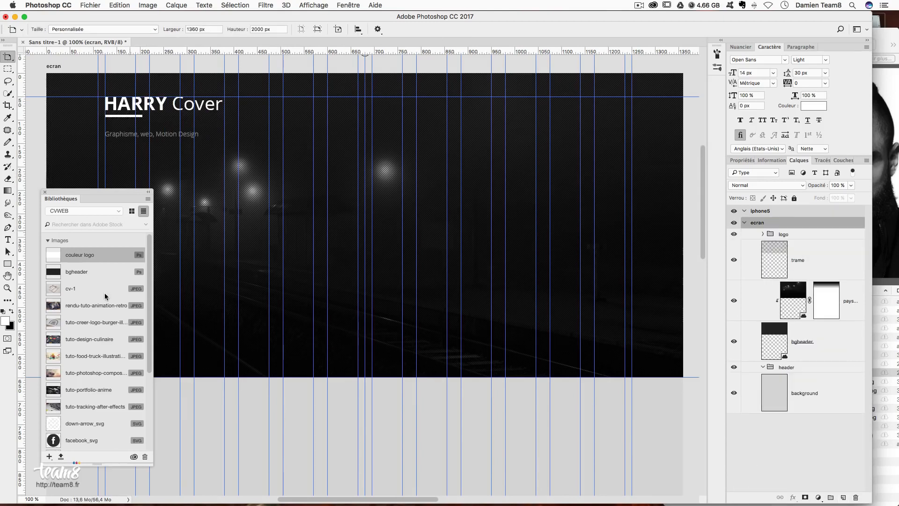
left_click_drag(82, 252, 165, 125)
key("Return")
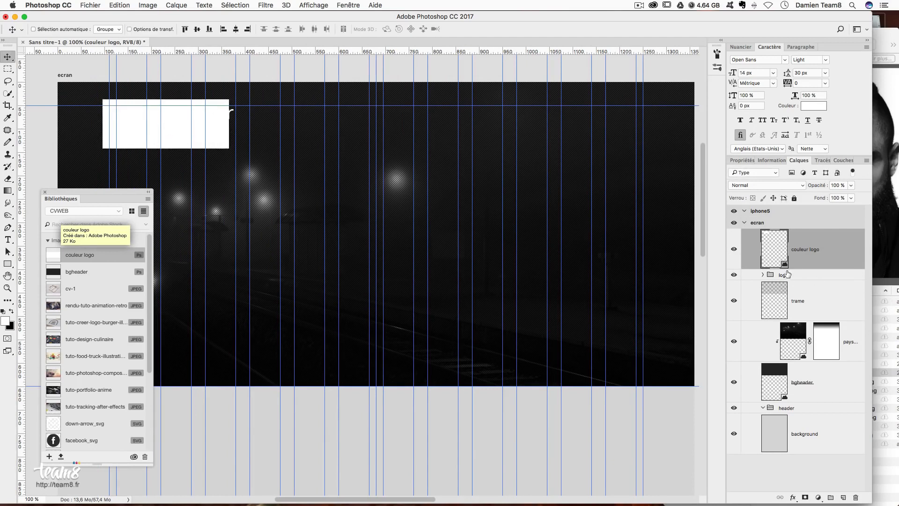
left_click_drag(125, 129, 133, 132)
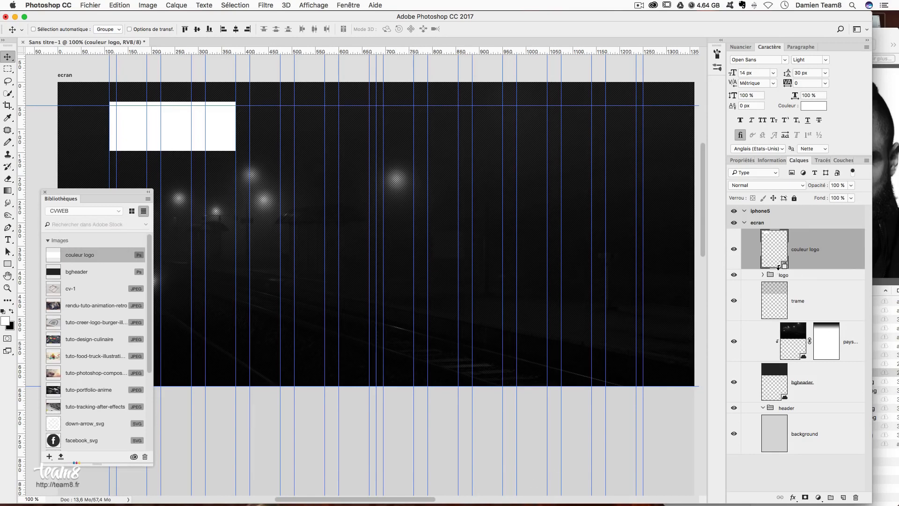
left_click(778, 267, "alt")
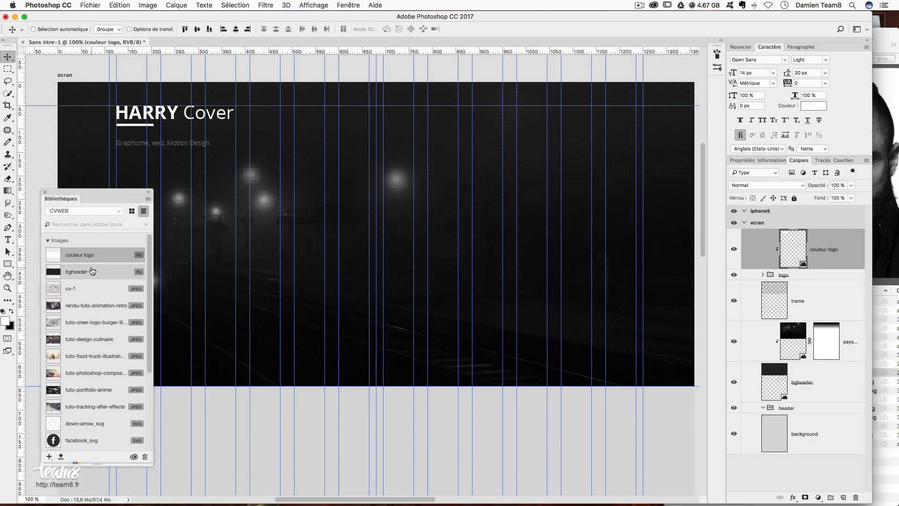
double_click(52, 259)
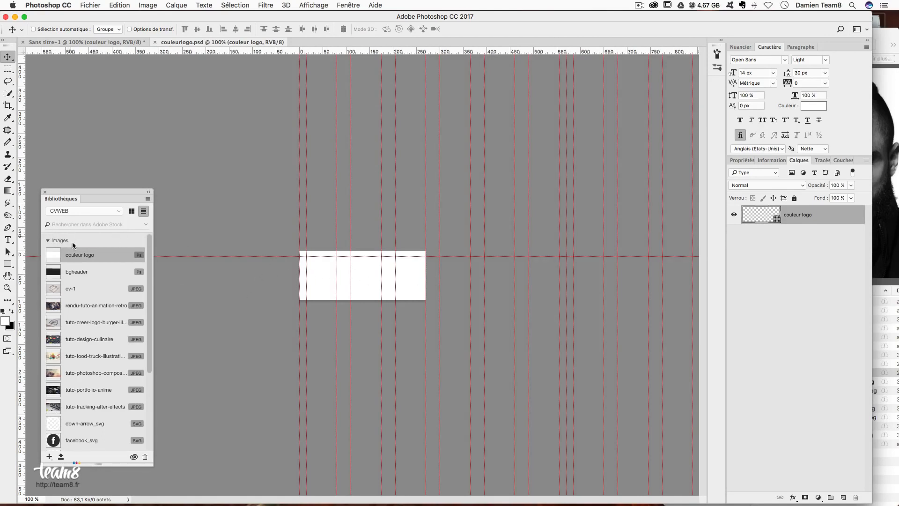
- Change the couleur logo asset's fill to red, then save and close the asset document
double_click(755, 218)
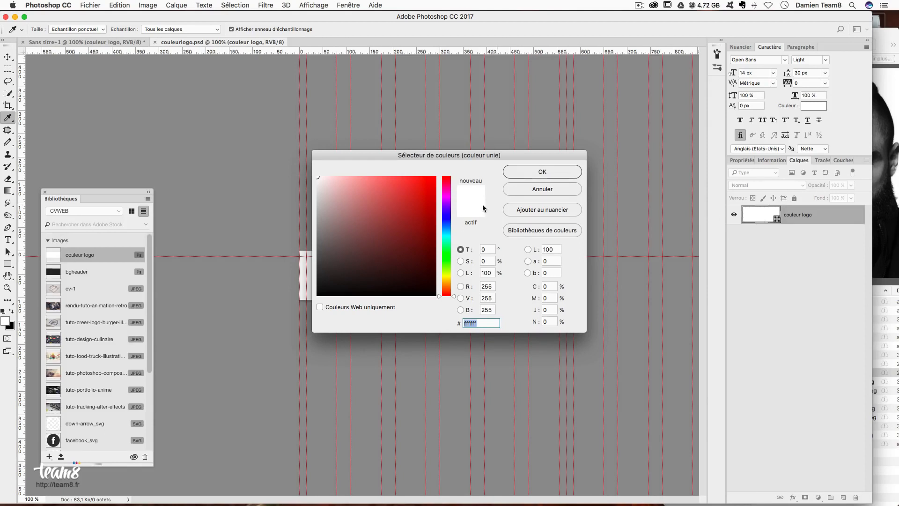
left_click(435, 179)
left_click(534, 168)
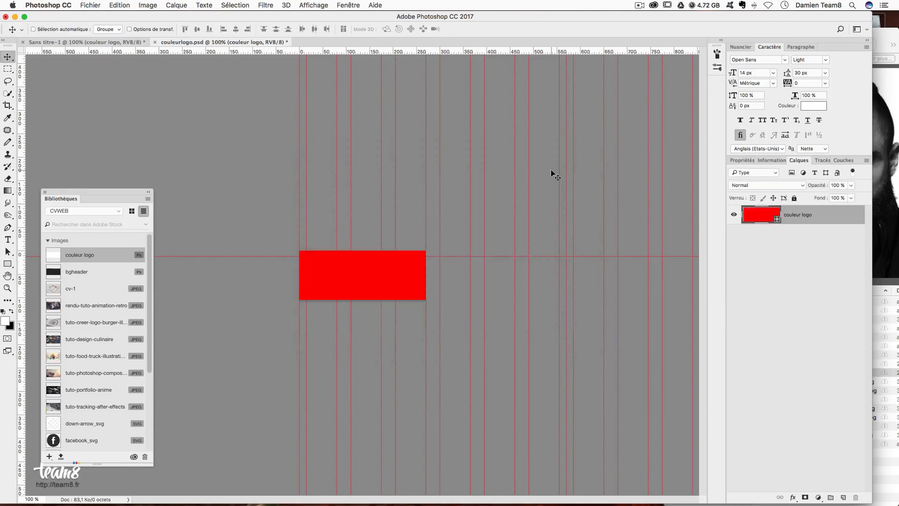
key("super+s")
key("super+w")
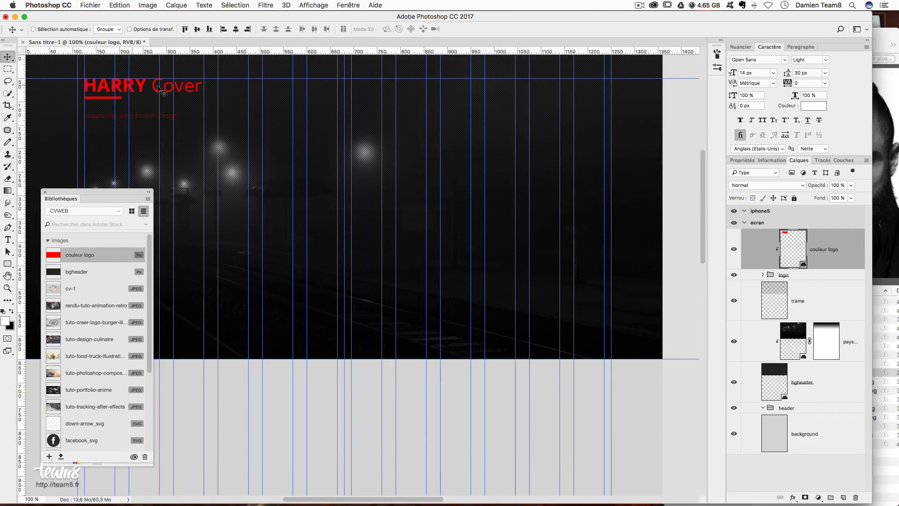
scroll(170, 124, "up", 1)
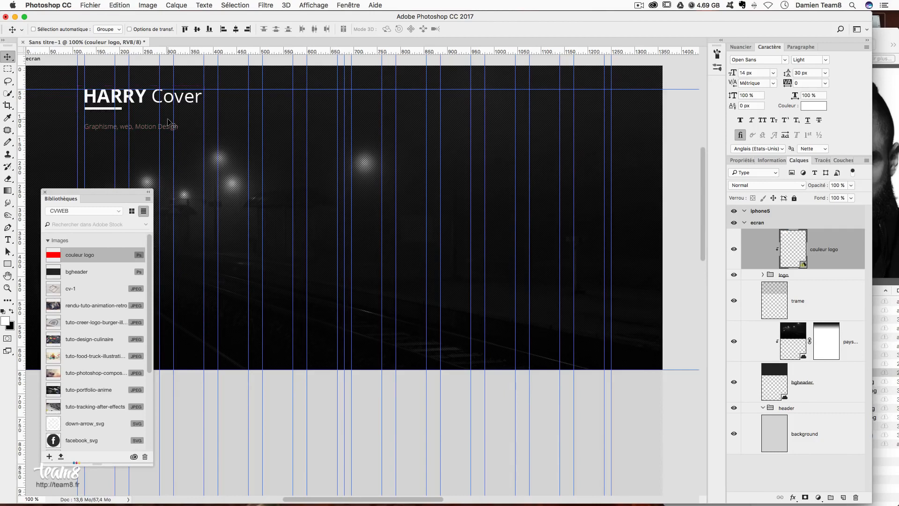
key("super+z")
key("super+z")
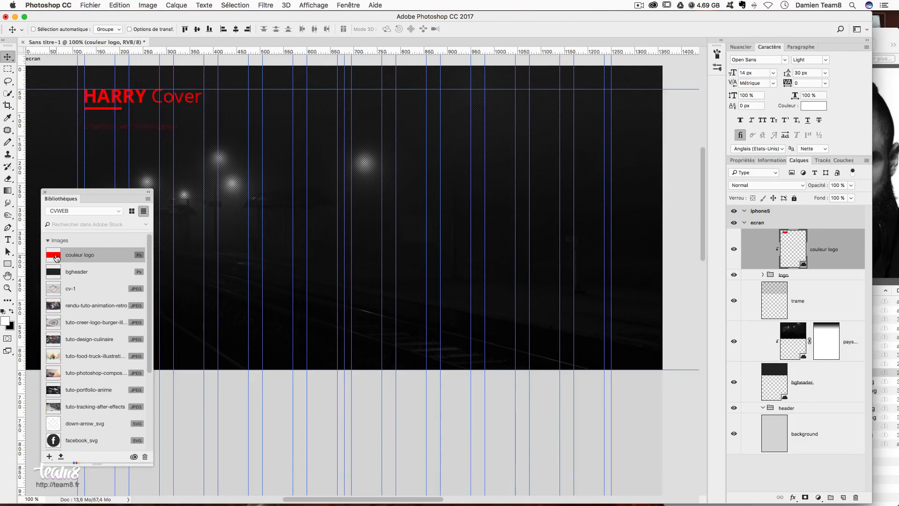
- Reopen the couleur logo asset, set its fill back to white (#ffffff), then save and close it
double_click(56, 258)
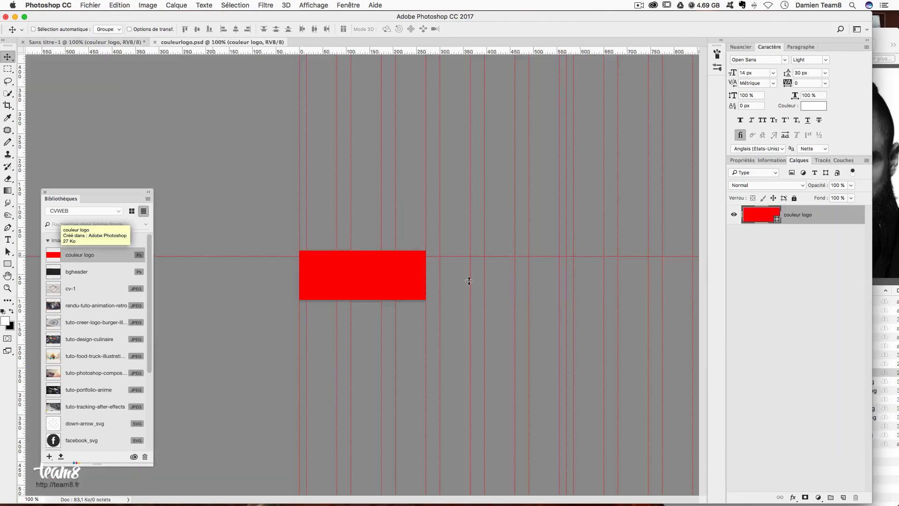
double_click(767, 219)
left_click_drag(344, 190, 312, 150)
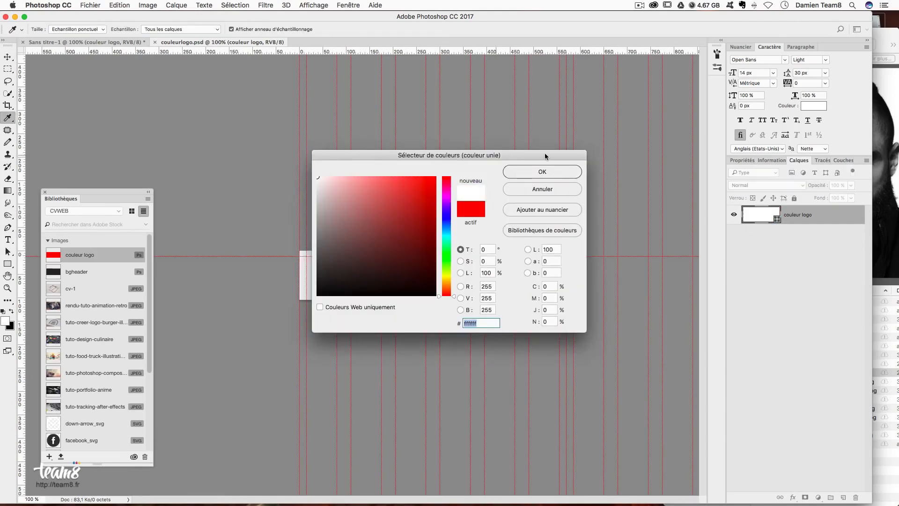
left_click(538, 172)
key("super+s")
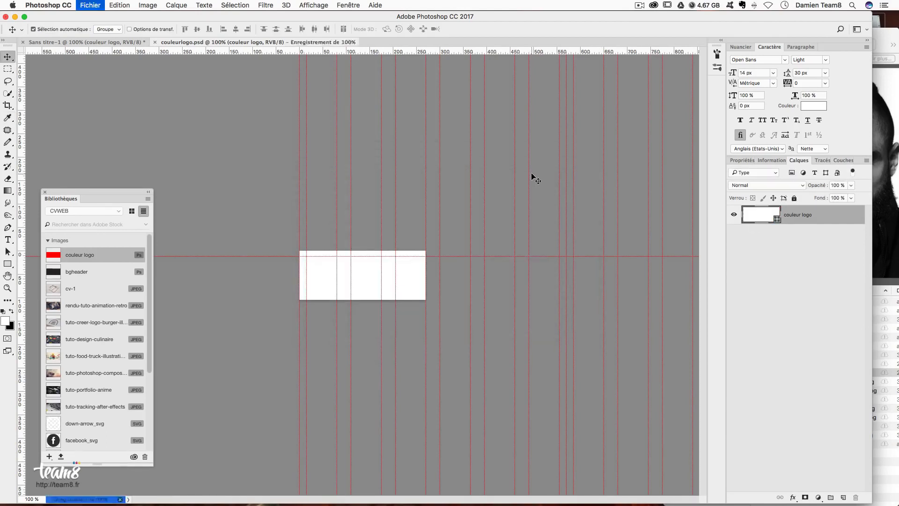
key("super+w")
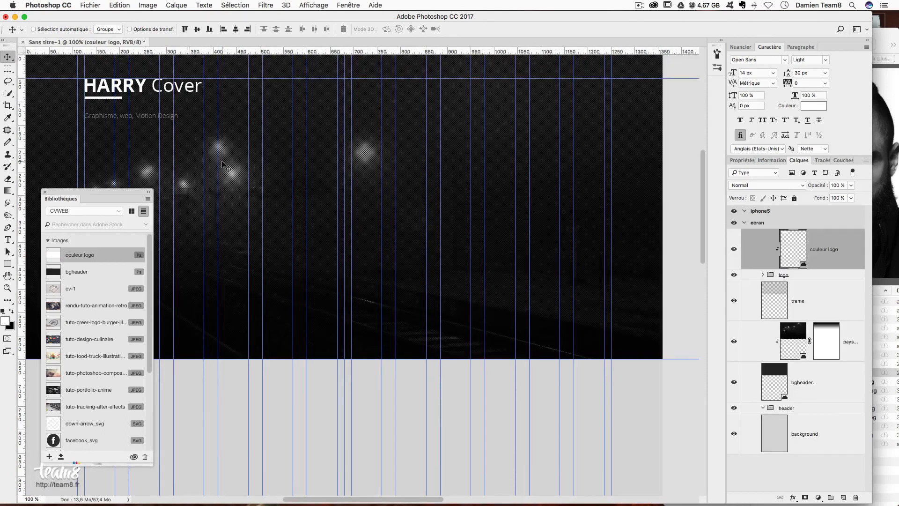
scroll(222, 164, "up", 2)
scroll(222, 164, "left", 2)
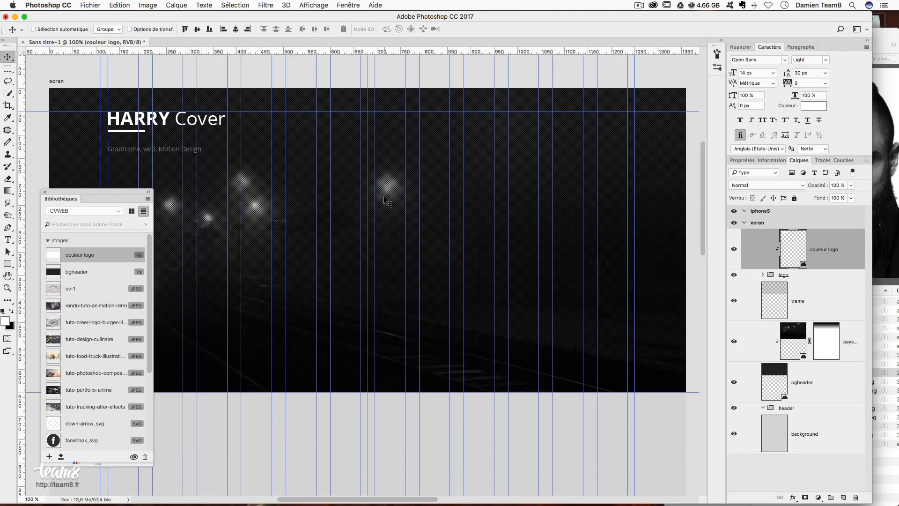
scroll(388, 202, "down", 1)
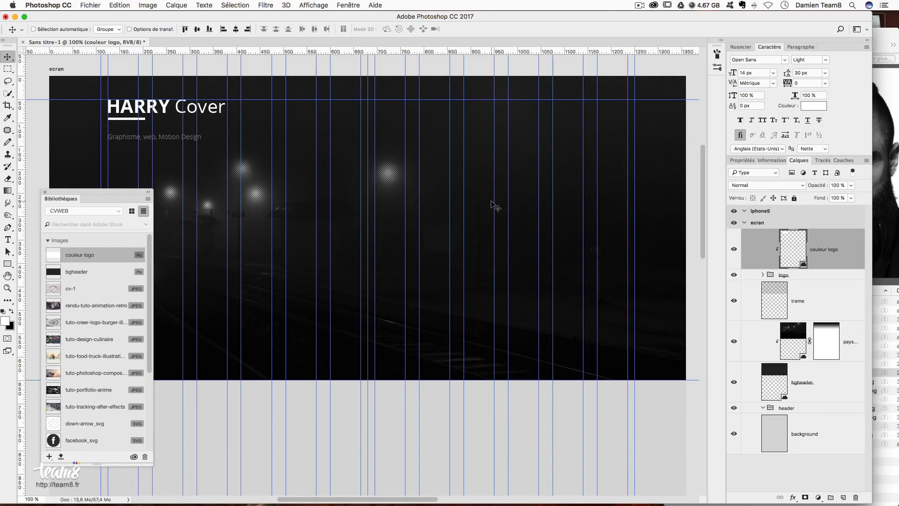
- Type the evenly spaced menu line 'Accueil A propos Compétences Expériences Réalisations' on the header
left_click(7, 240)
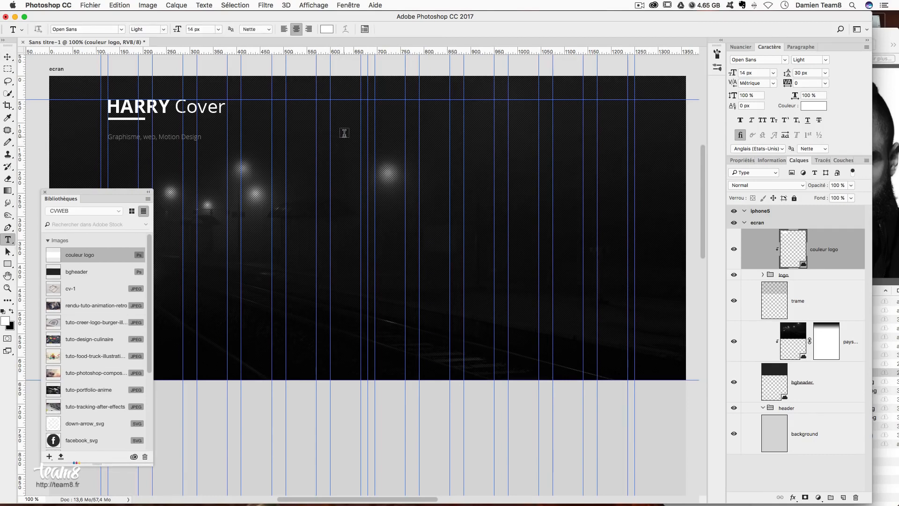
left_click(262, 208)
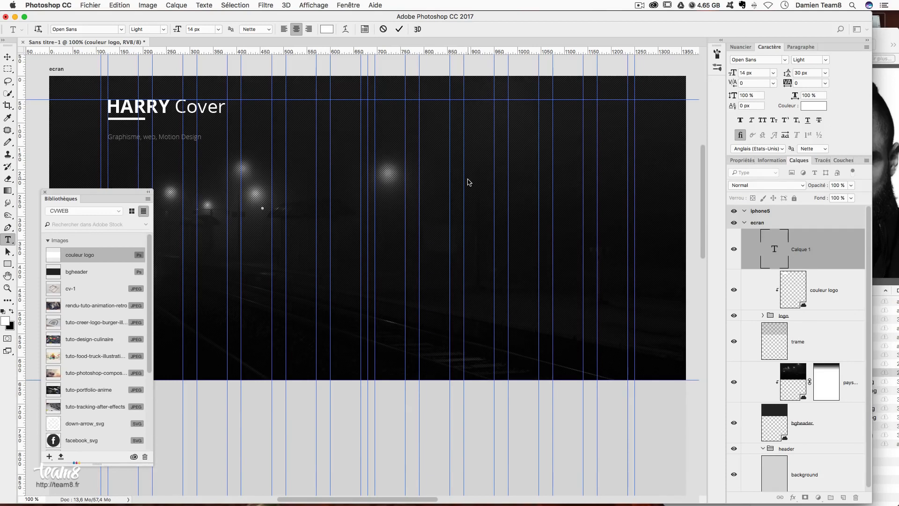
type("Accueil          A propos          Compétences")
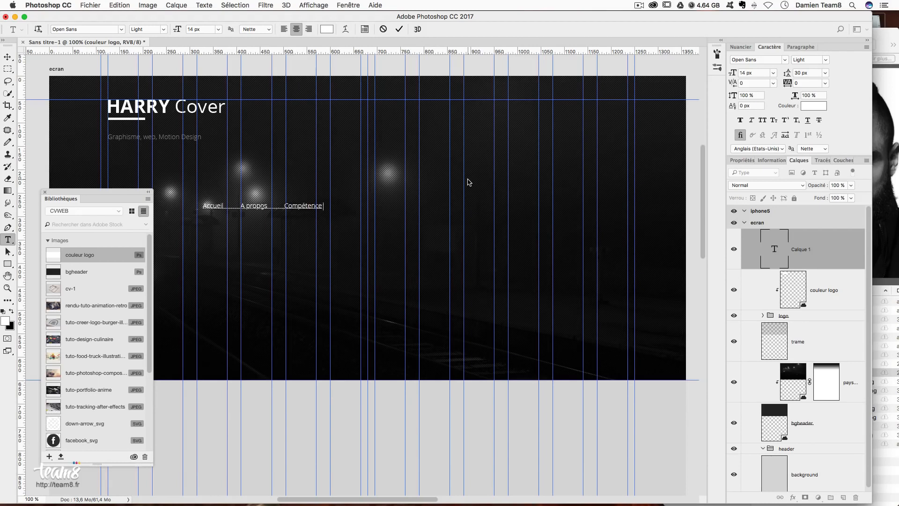
double_click(275, 205)
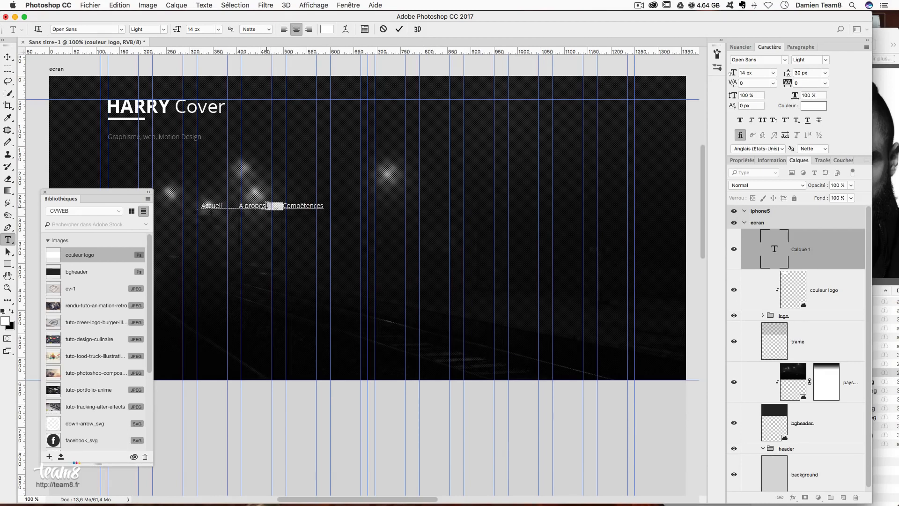
left_click(326, 205)
key("super+v")
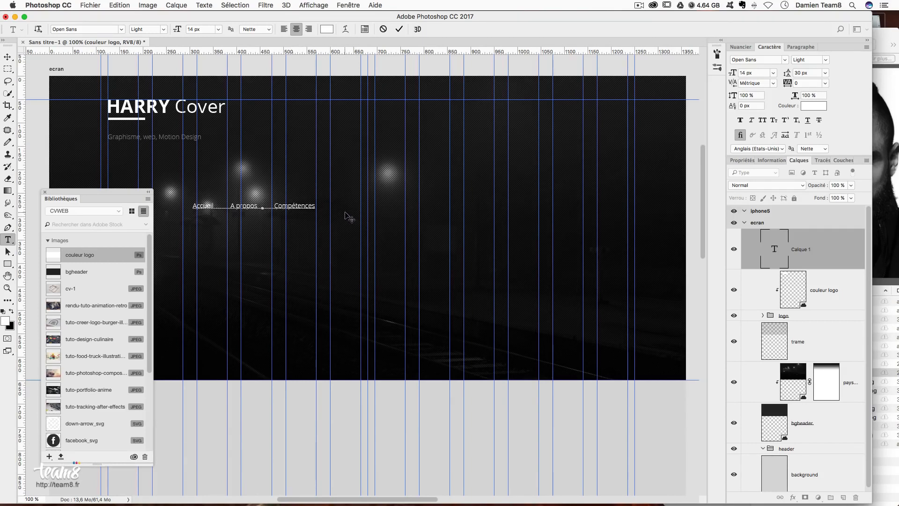
type("Expériences")
key("super+v")
type("Réalisation")
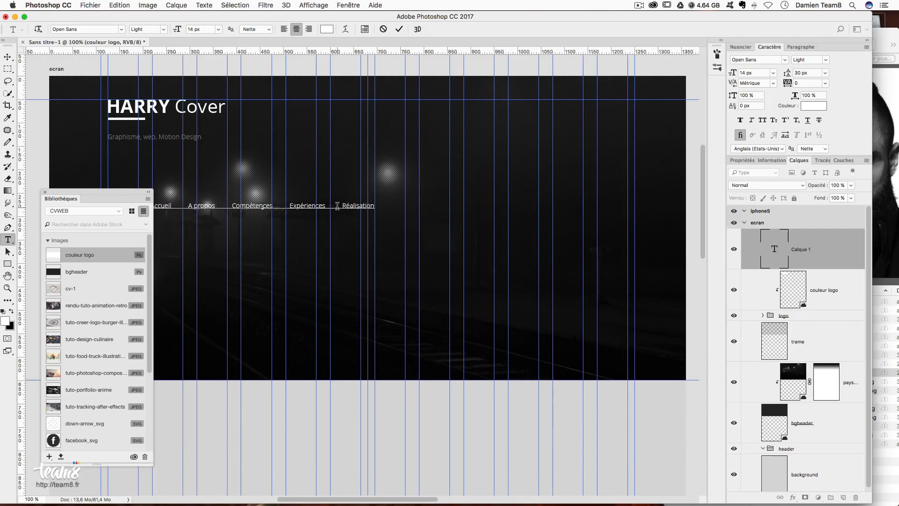
type("s")
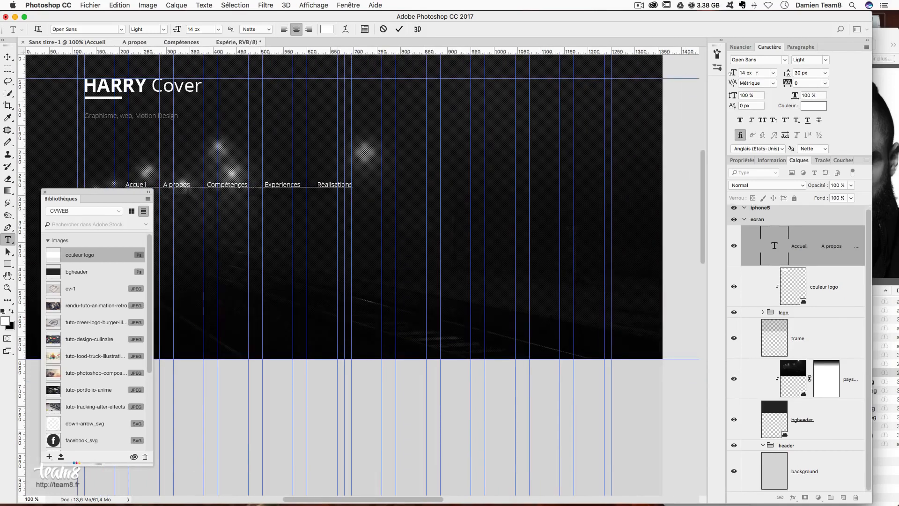
- Set the whole menu text to 18 px
left_click_drag(752, 73, 711, 71)
type("18")
key("Return")
left_click(14, 59)
left_click(755, 73)
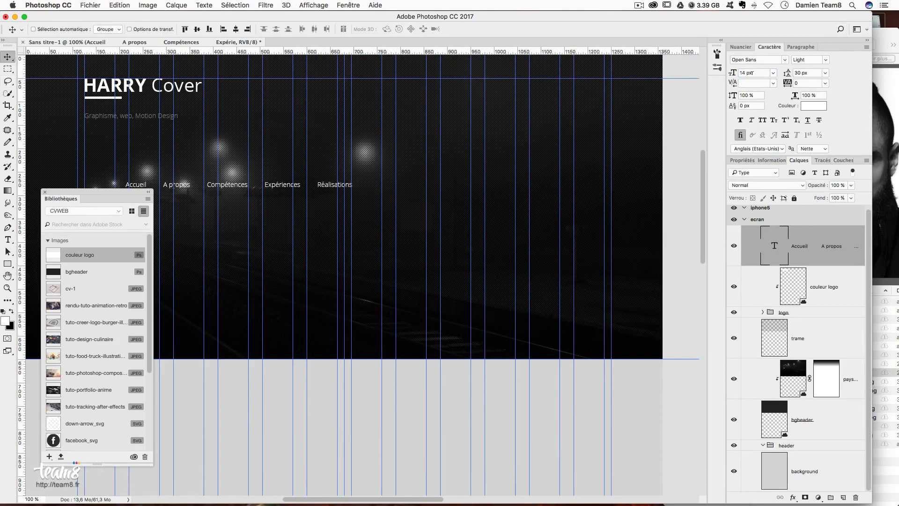
type("18")
key("Return")
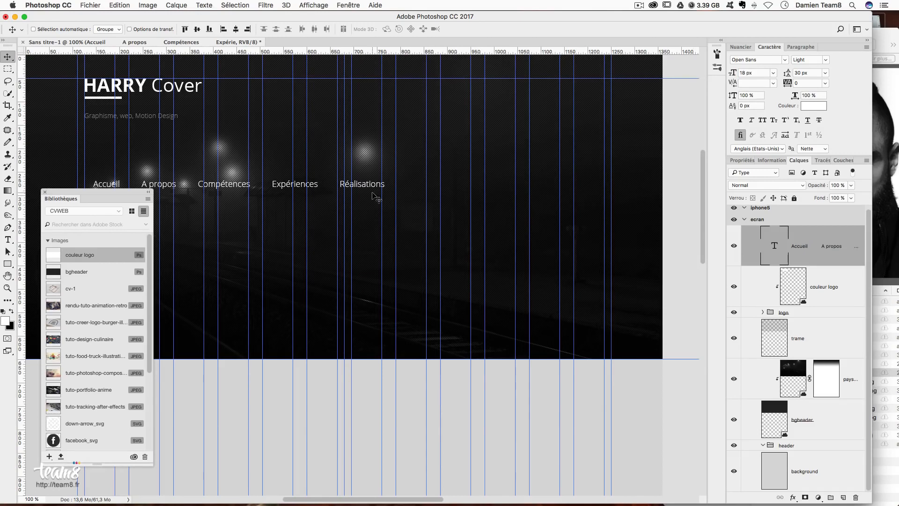
- Move the menu up to the right of the HARRY Cover title
left_click_drag(346, 225, 580, 124)
scroll(549, 184, "up", 2)
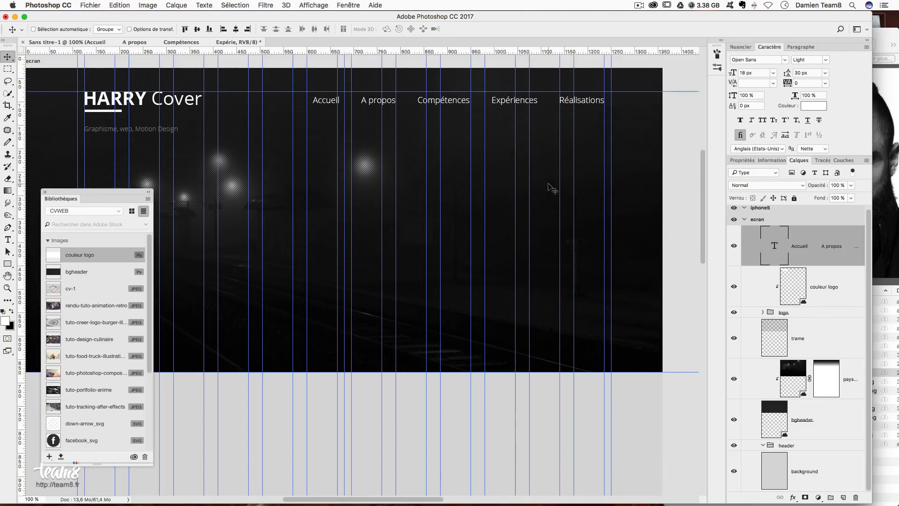
scroll(553, 187, "up", 2)
left_click_drag(588, 140, 589, 143)
- Level the menu with the title using a temporary guide and small upward nudges, then remove the guide
left_click_drag(247, 52, 265, 117)
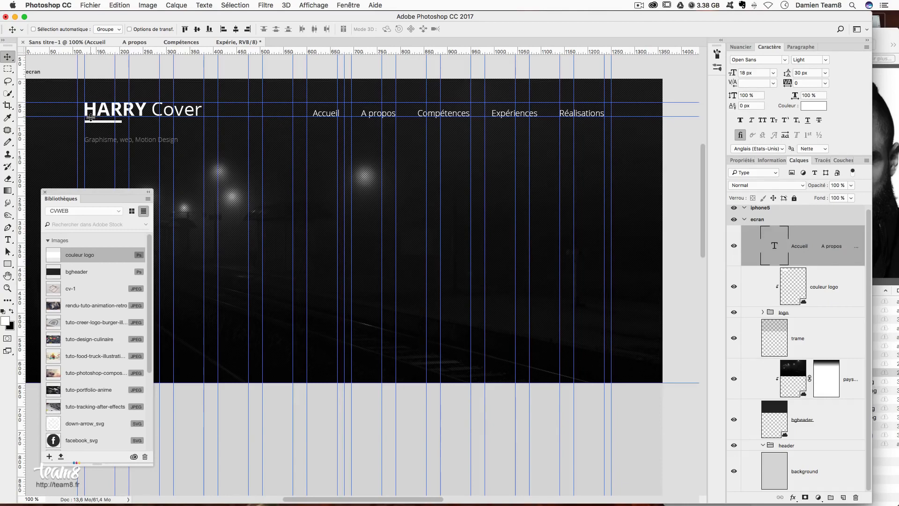
left_click_drag(367, 119, 368, 118)
key("Up")
key("Up")
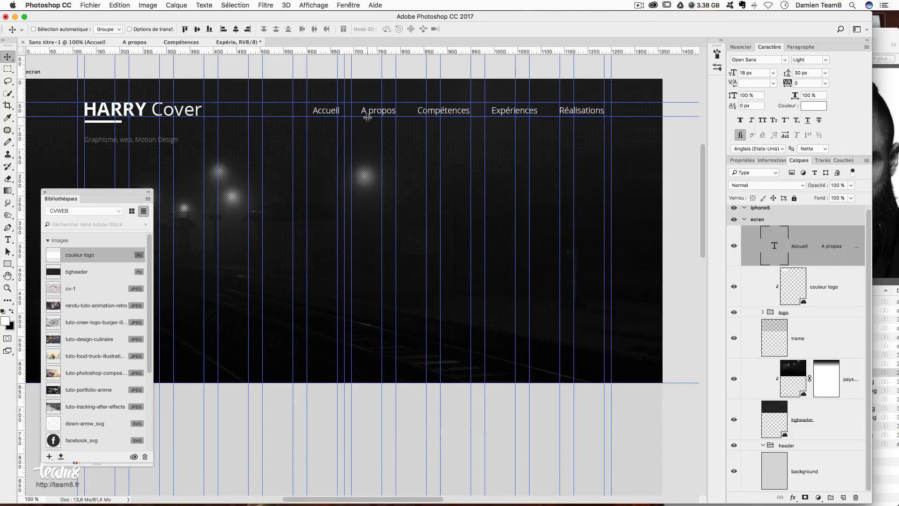
key("Up")
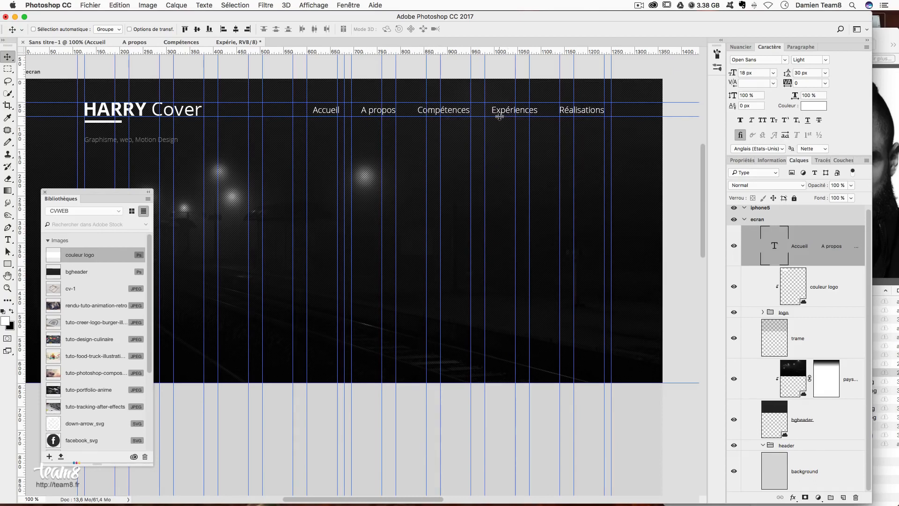
left_click_drag(223, 116, 237, 4)
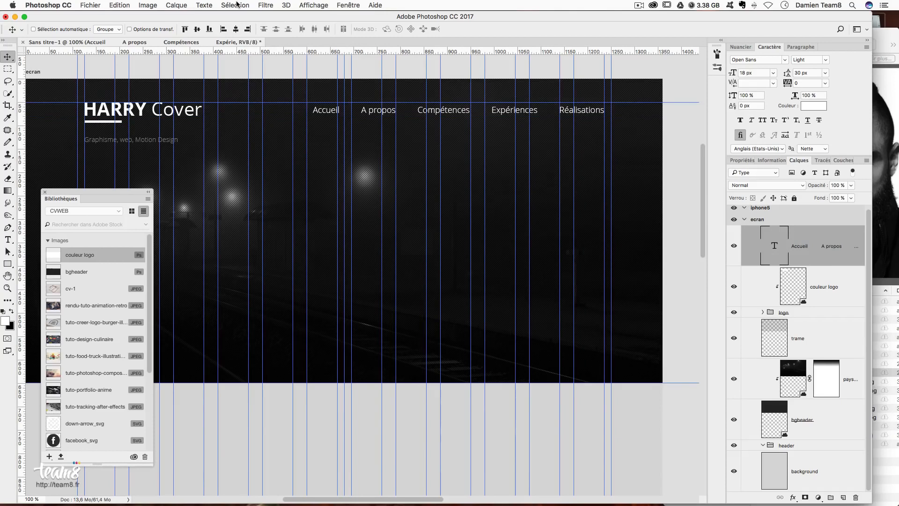
key("super+h")
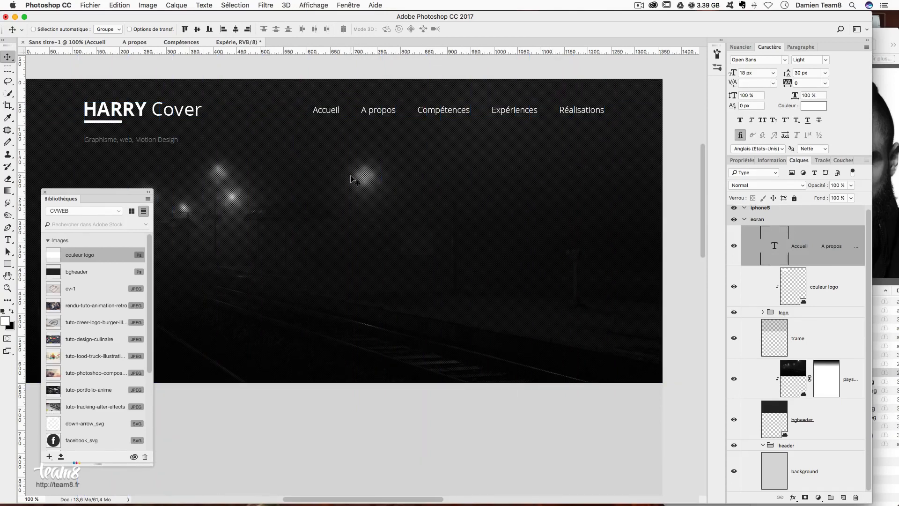
key("super+h")
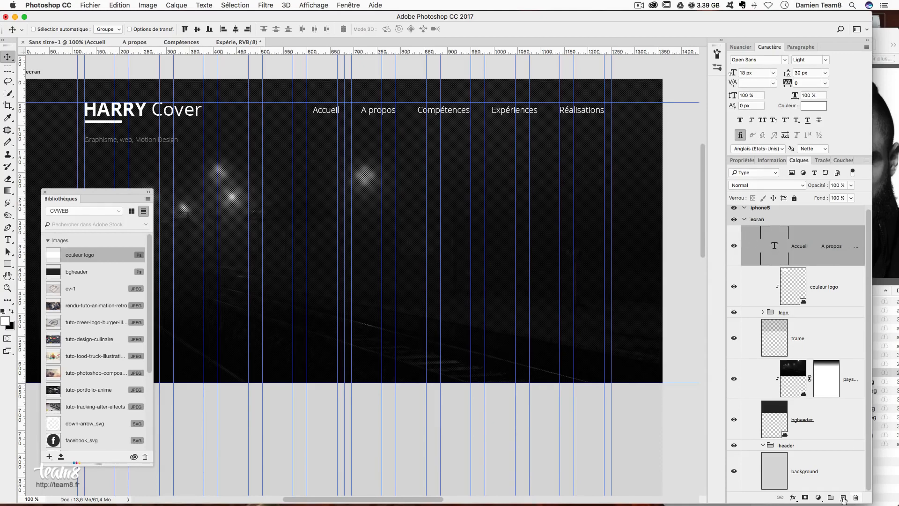
- Create a 200 × 5 px rectangle bar
left_click(8, 264)
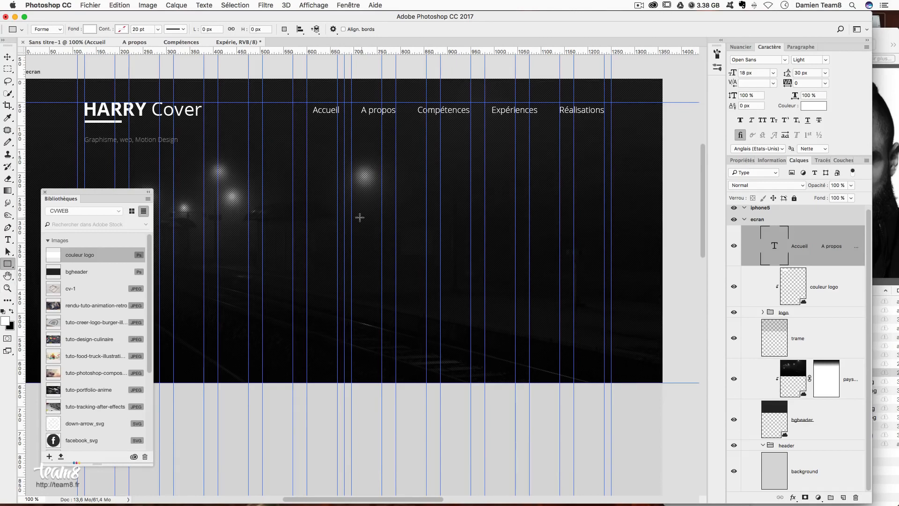
left_click(317, 189)
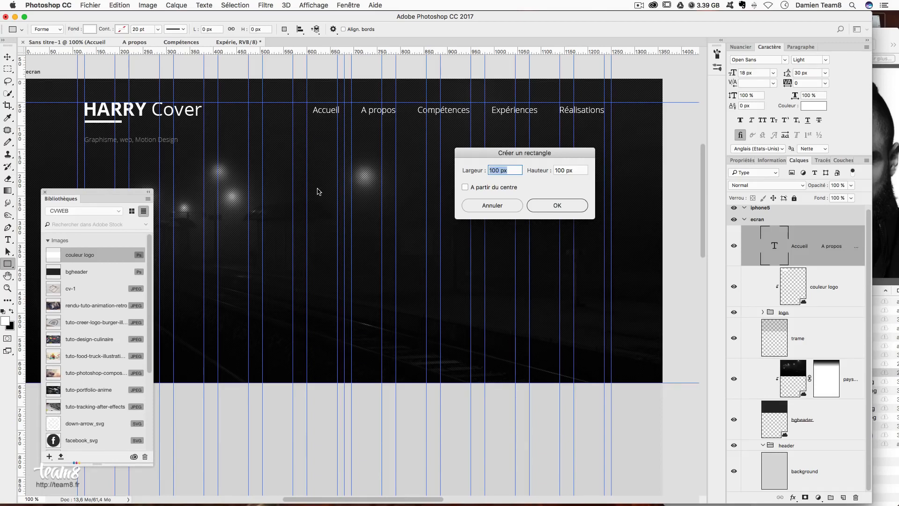
type("120")
key("BackSpace")
key("BackSpace")
type("200")
key("Tab")
type("5")
key("Return")
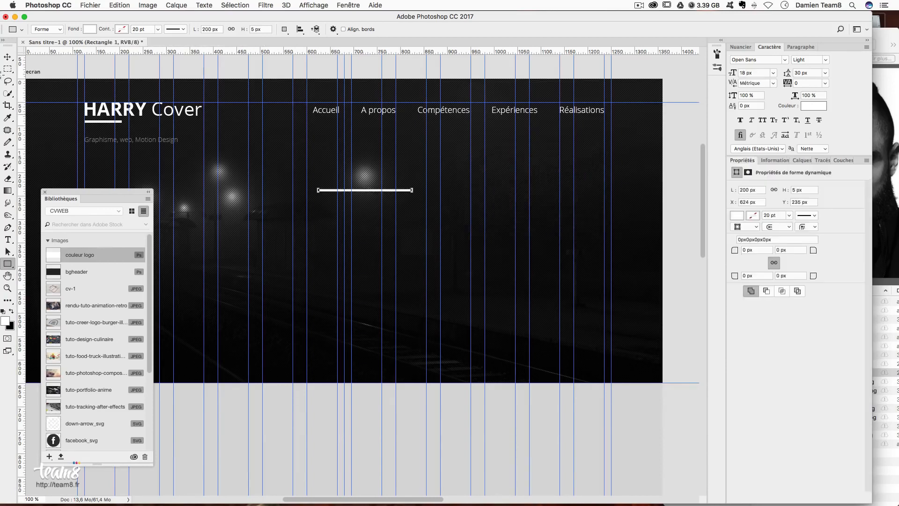
- Place the bar under Expériences and fill it with #22e7e7
key("v")
left_click_drag(426, 203, 590, 132)
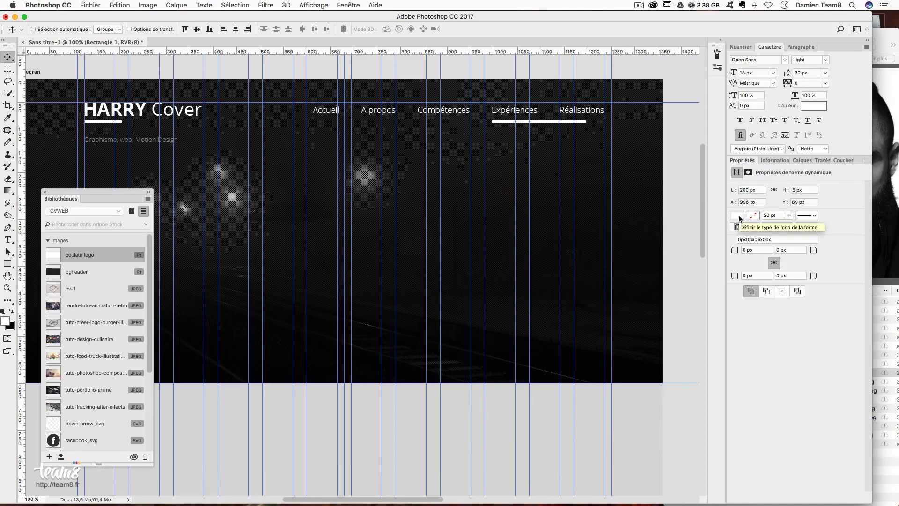
left_click(738, 215)
left_click(853, 233)
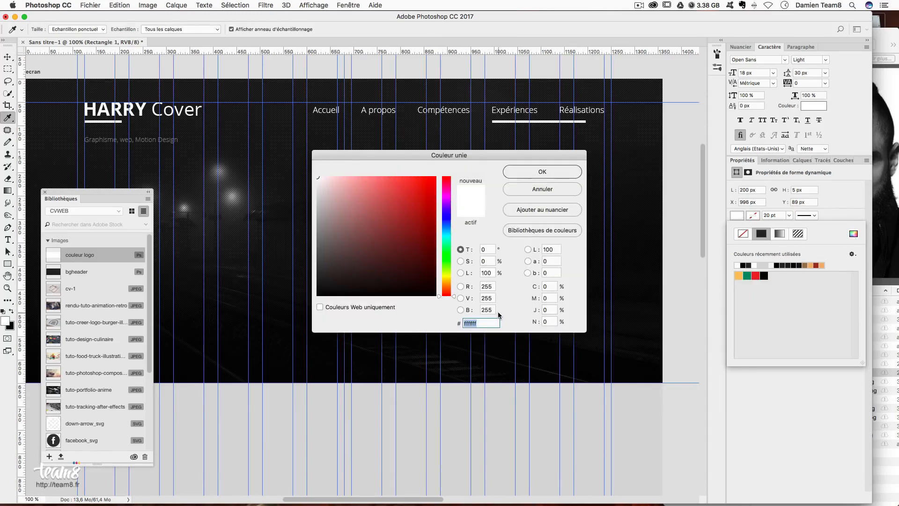
type("22")
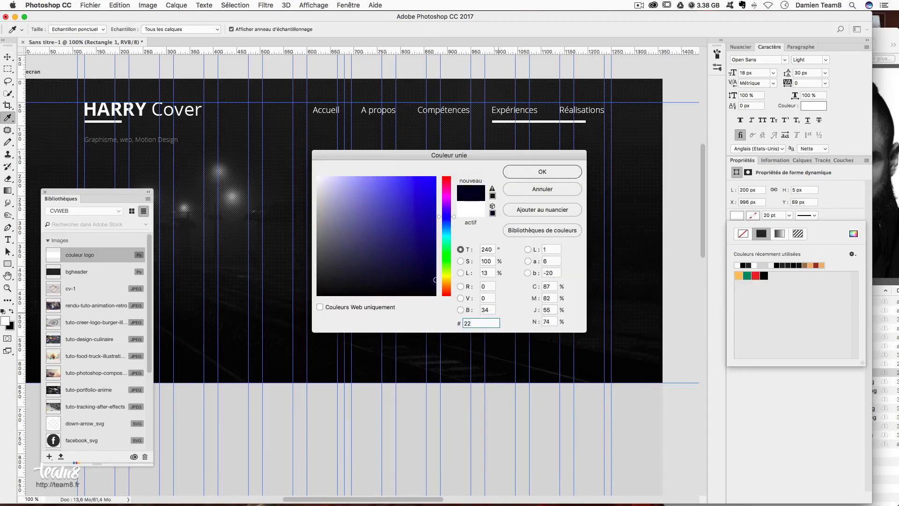
type("e")
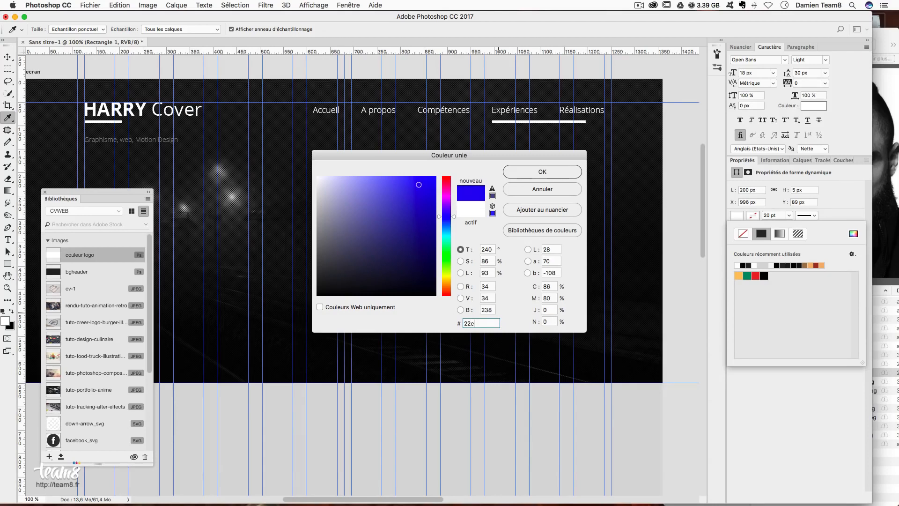
type("7e7")
key("Return")
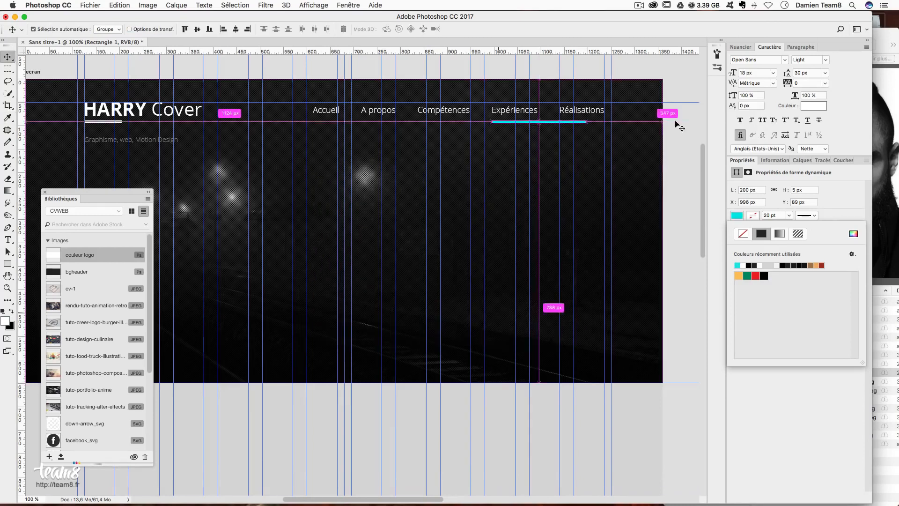
- Shorten the cyan underline to 100 px wide and reposition it slightly higher
left_click(748, 192)
left_click_drag(760, 190, 686, 183)
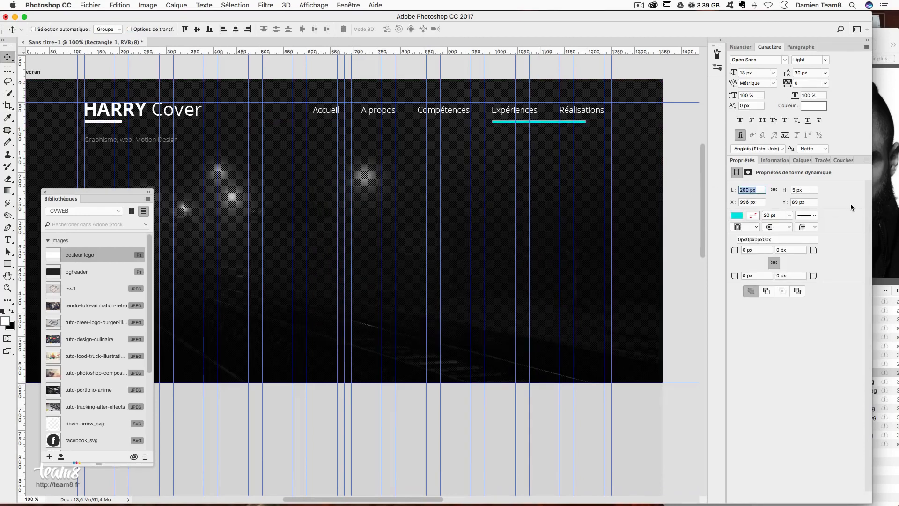
type("100")
key("Return")
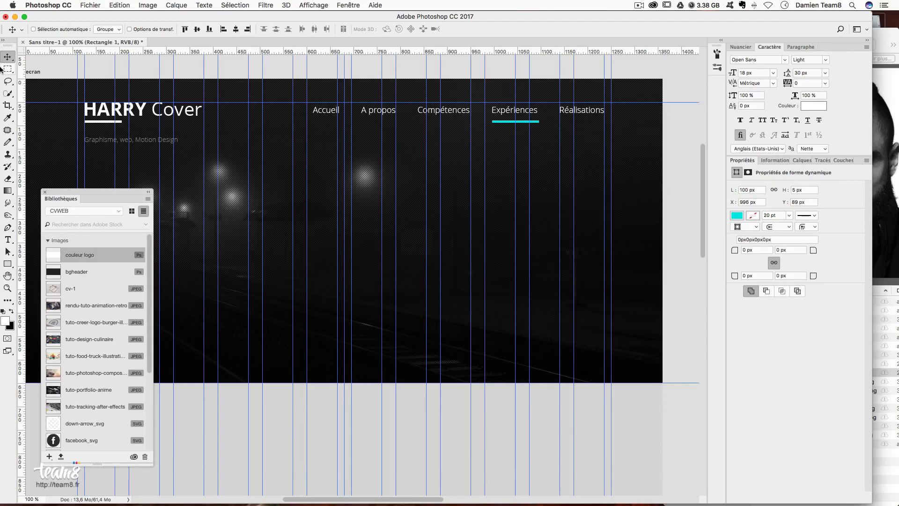
key("Up")
key("Up")
key("Up")
key("Up")
key("Up")
key("Up")
key("Up")
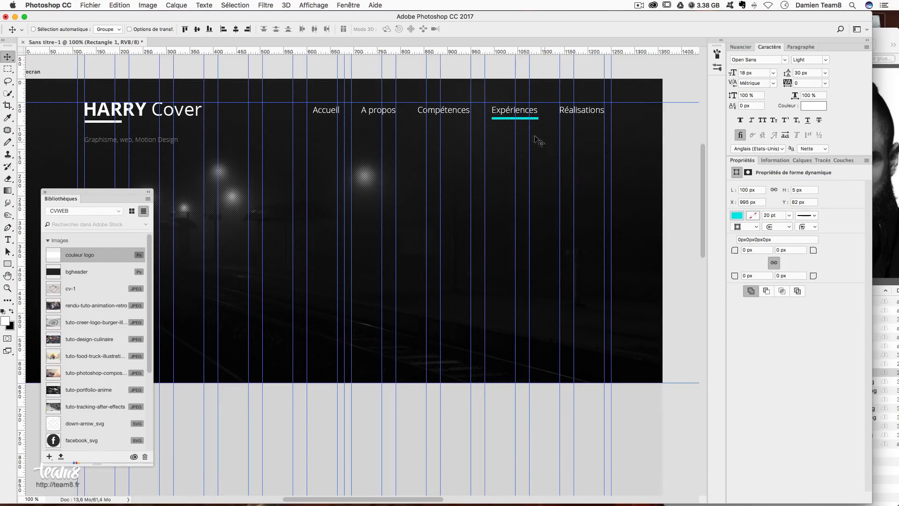
mouse_move(497, 137)
left_mouse_down()
mouse_move(134, 134)
mouse_move(135, 125)
mouse_move(511, 133)
left_mouse_up()
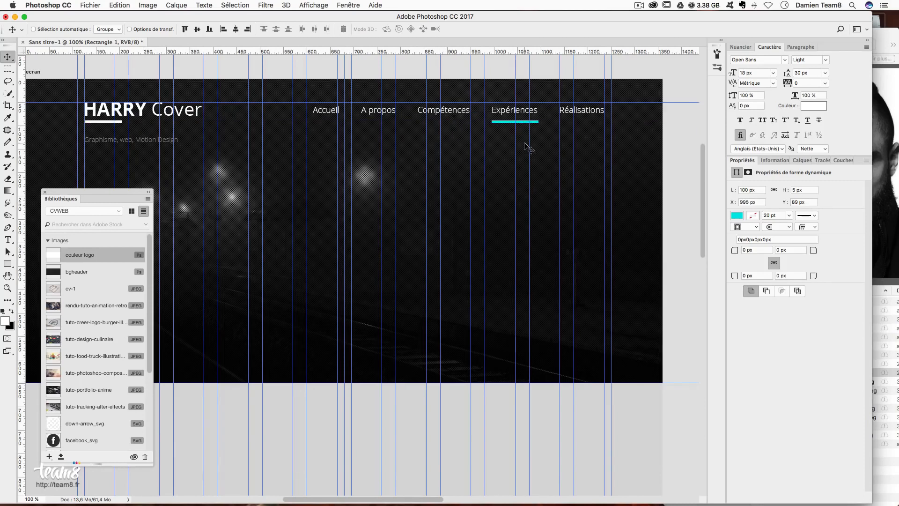
- Hide the guides and rename the Rectangle 1 layer to 'barre menu'
key("super+semicolon")
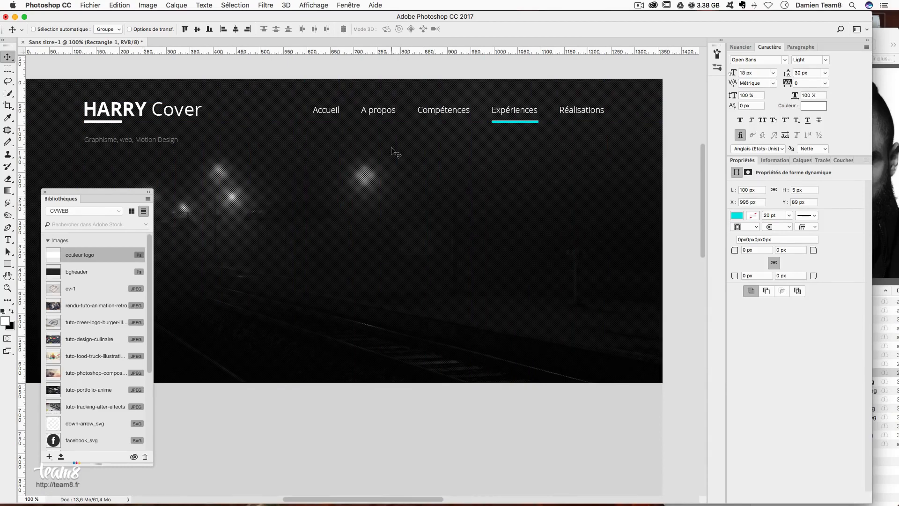
left_click_drag(396, 213, 440, 195)
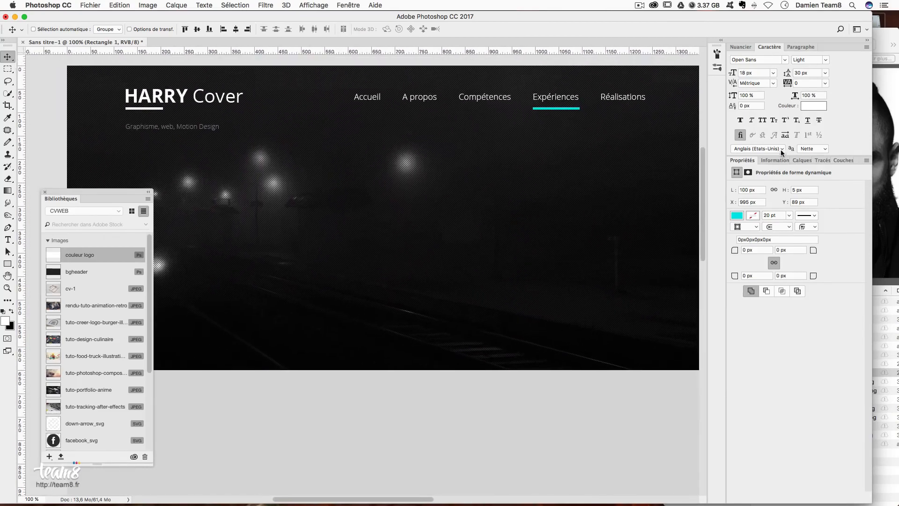
left_click(801, 160)
double_click(803, 249)
type("barre menu")
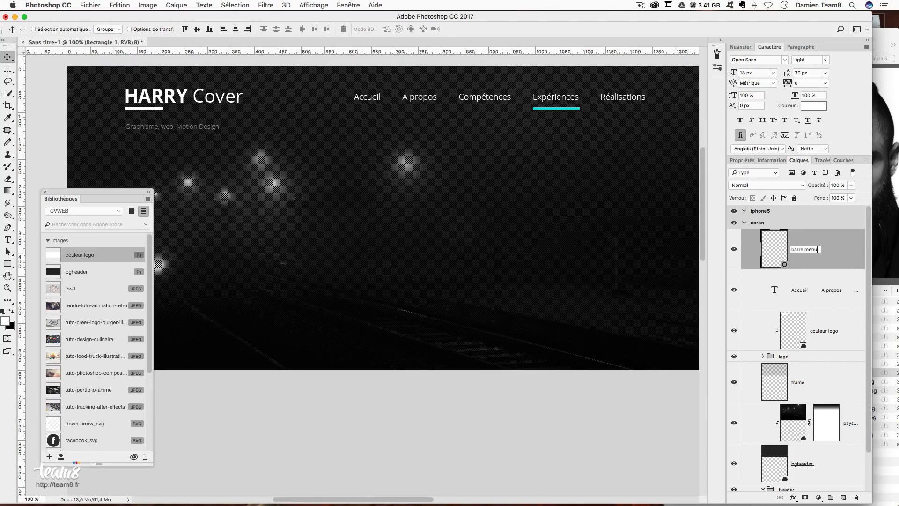
key("Return")
- Draw a 636 × 29 px rectangle over the nav menu items and fill it white
left_click(8, 264)
left_click_drag(350, 90, 649, 104)
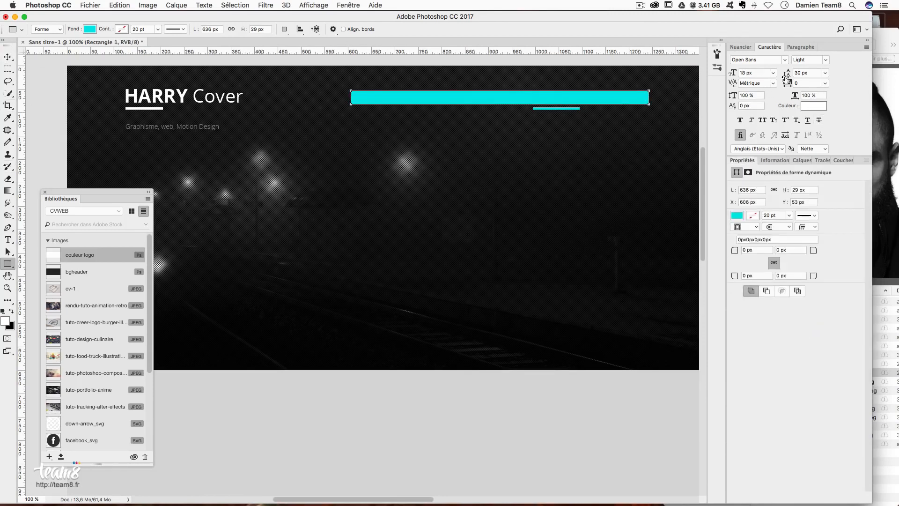
left_click(737, 216)
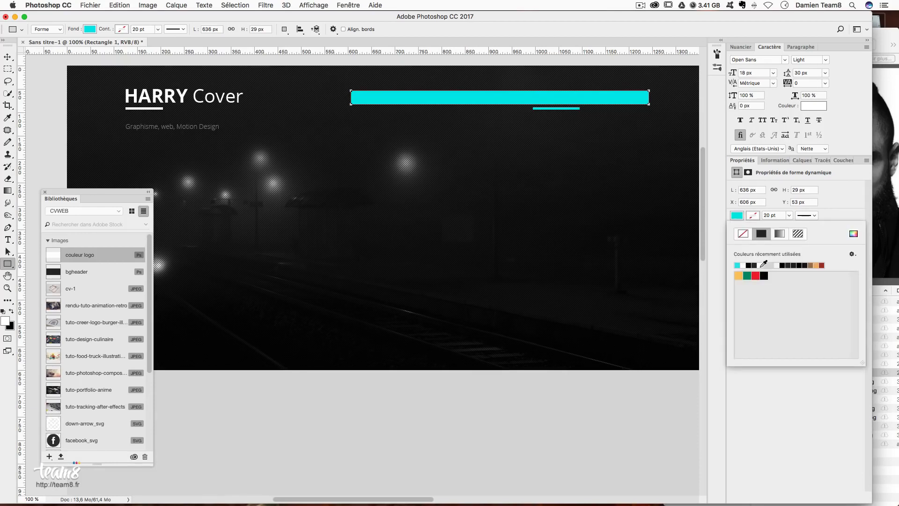
left_click(762, 266)
left_click(8, 57)
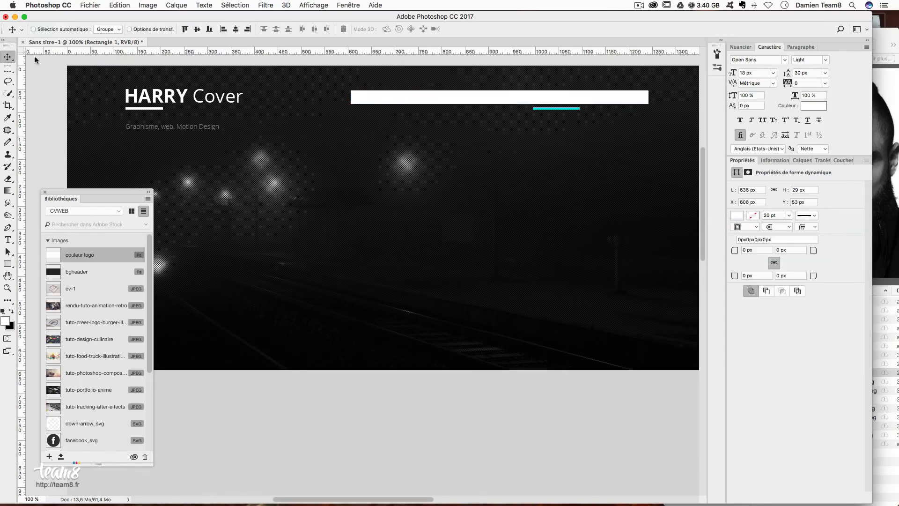
- Rename the rectangle layer to 'couleur navigation', correcting the initial 'couleur menu'
left_click(799, 160)
double_click(803, 249)
type("couleur menu")
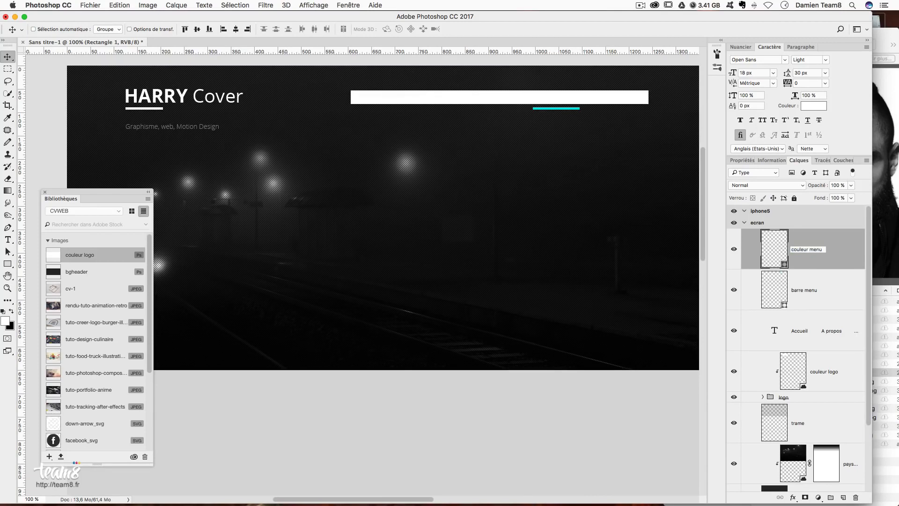
key("Return")
scroll(812, 256, "down", 2)
scroll(812, 257, "up", 2)
double_click(812, 253)
double_click(815, 247)
type("navigation")
key("Return")
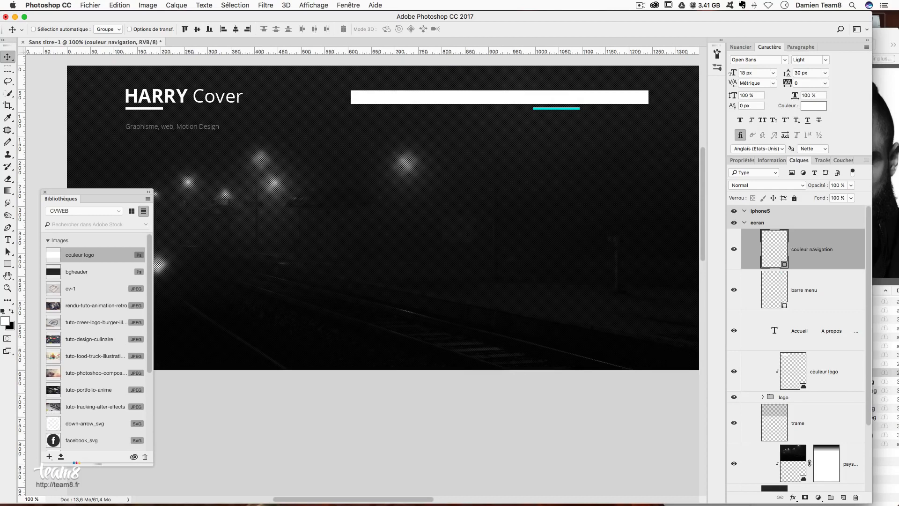
- Add the couleur navigation bar to the CVWEB library, delete the original, and place the linked copy over the menu
left_click_drag(767, 248, 93, 261)
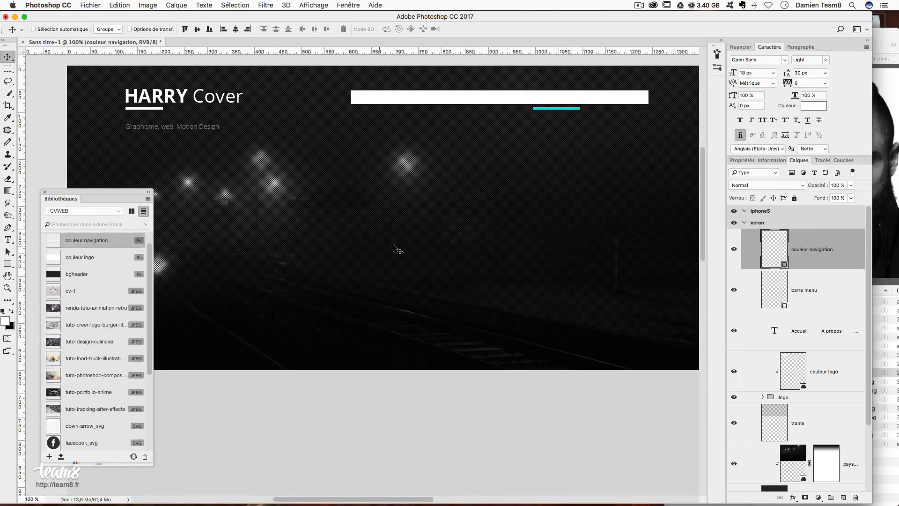
left_click_drag(857, 246, 856, 497)
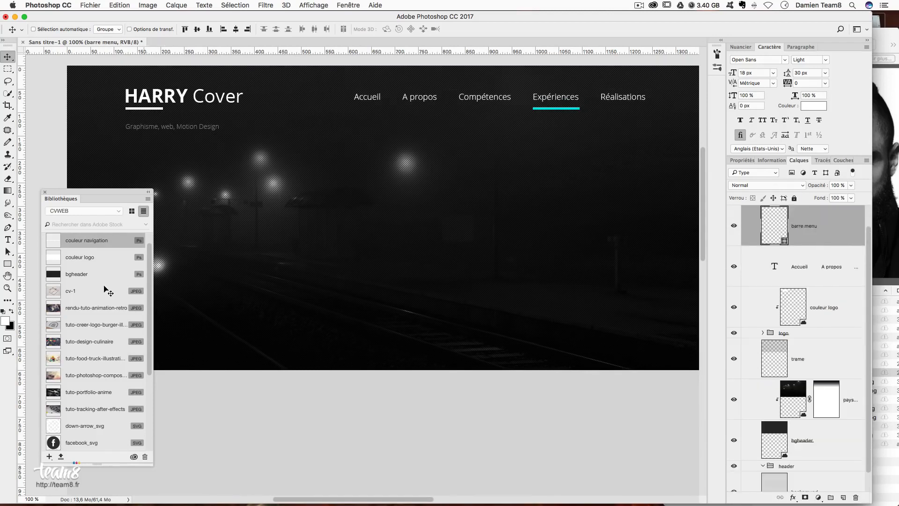
left_click_drag(50, 240, 380, 106)
key("Return")
left_click_drag(297, 105, 426, 98)
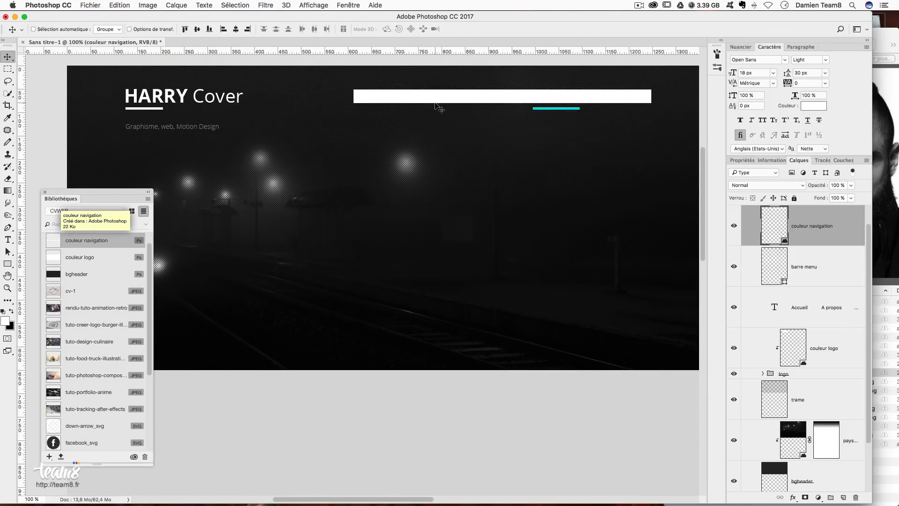
- Move couleur navigation below barre menu and clip it to the menu text
left_click(782, 244, "alt")
key("super+z")
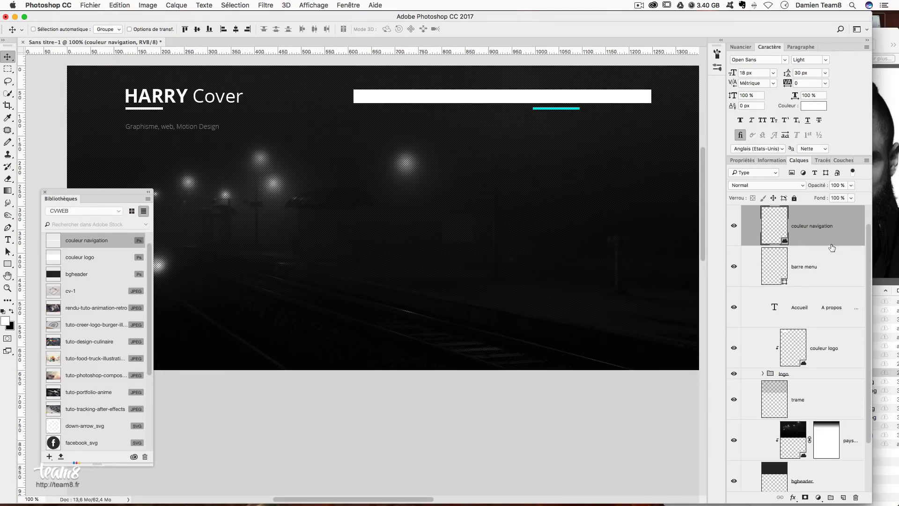
left_click_drag(848, 231, 835, 266)
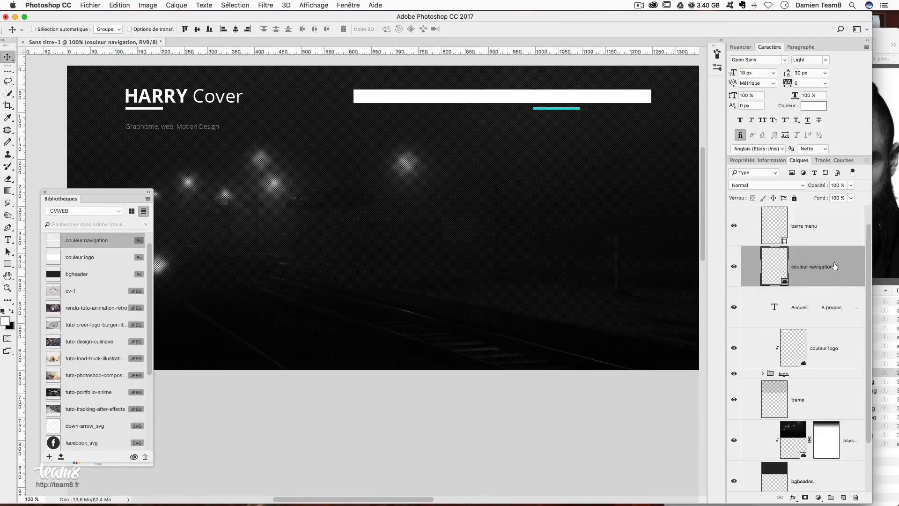
left_click(773, 284, "alt")
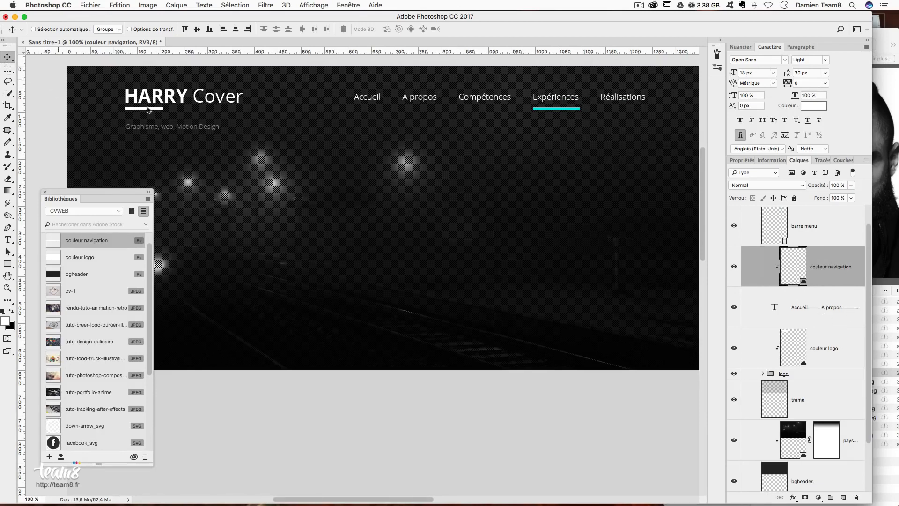
double_click(52, 244)
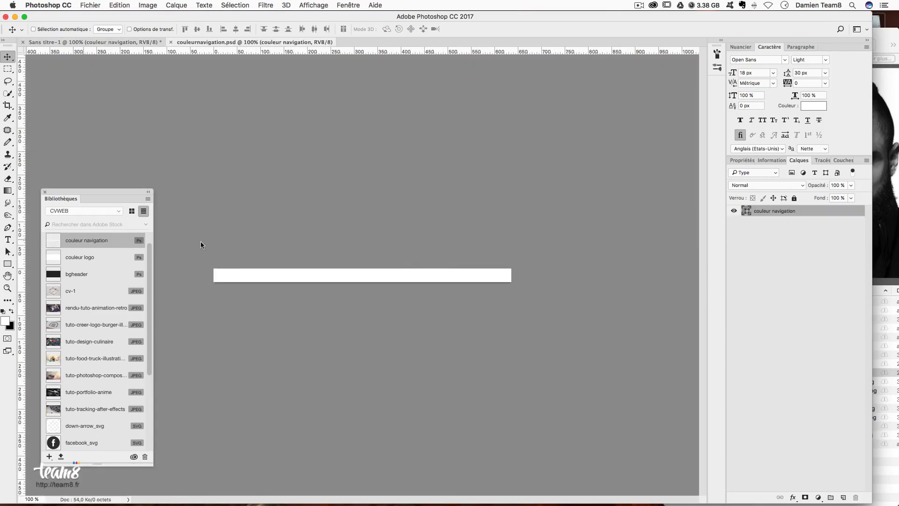
double_click(746, 211)
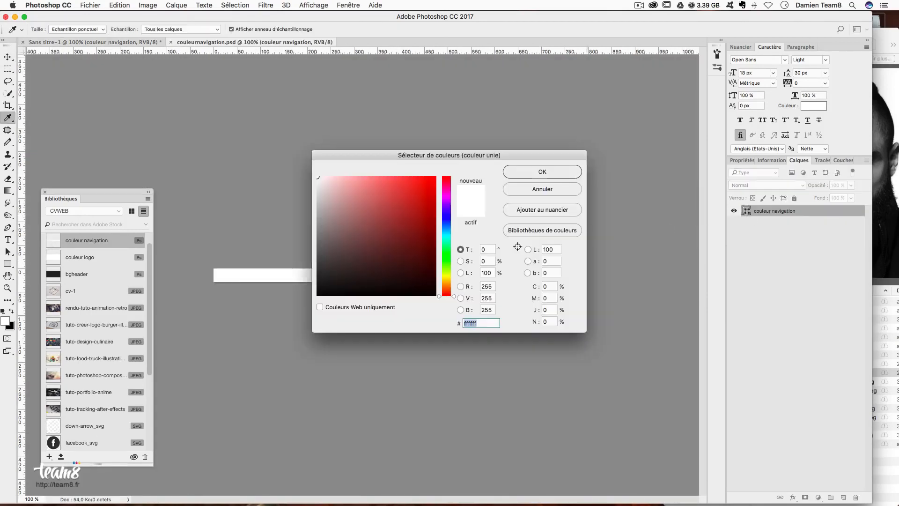
left_click(446, 280)
left_click(422, 200)
left_click(513, 173)
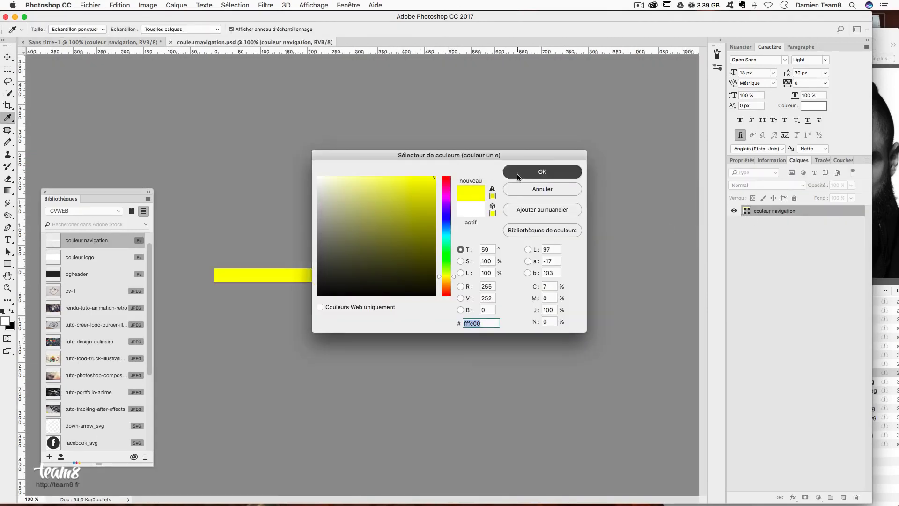
key("super+s")
key("super+w")
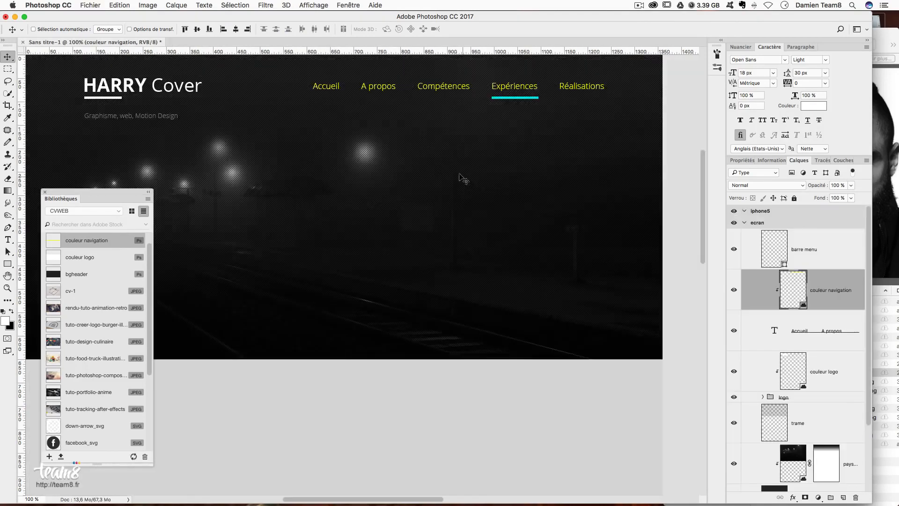
double_click(48, 241)
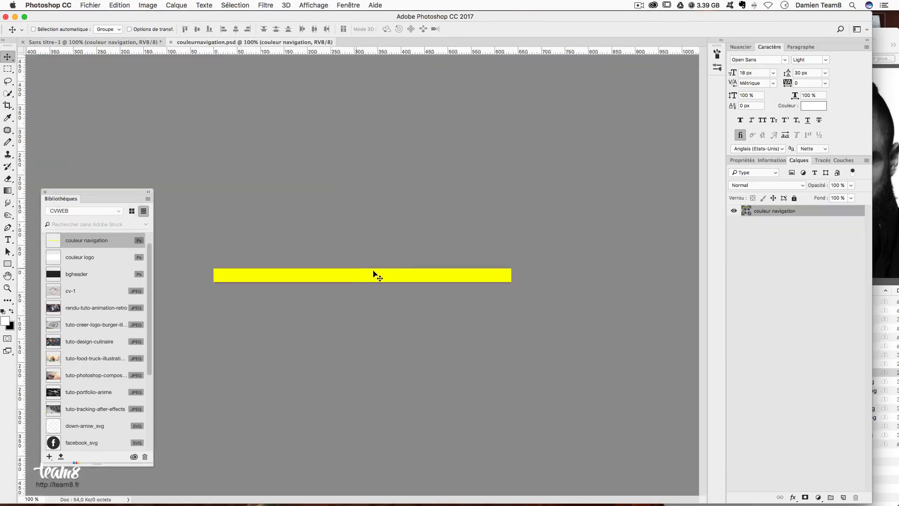
double_click(745, 211)
type("ffffff")
left_click(552, 175)
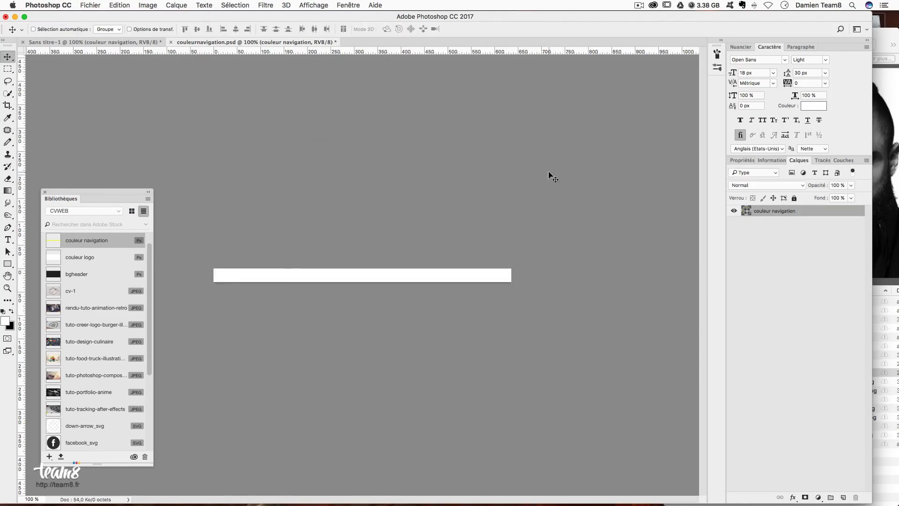
key("super+s")
key("super+w")
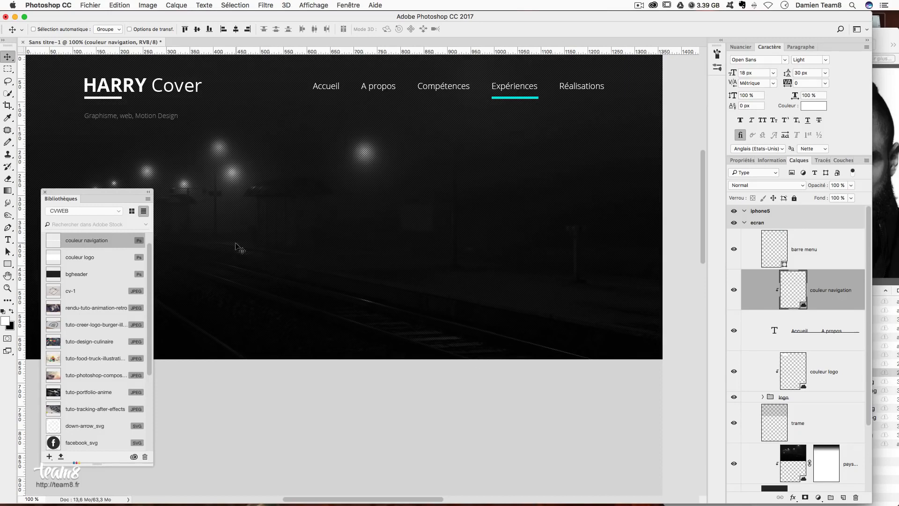
scroll(240, 247, "left", 2)
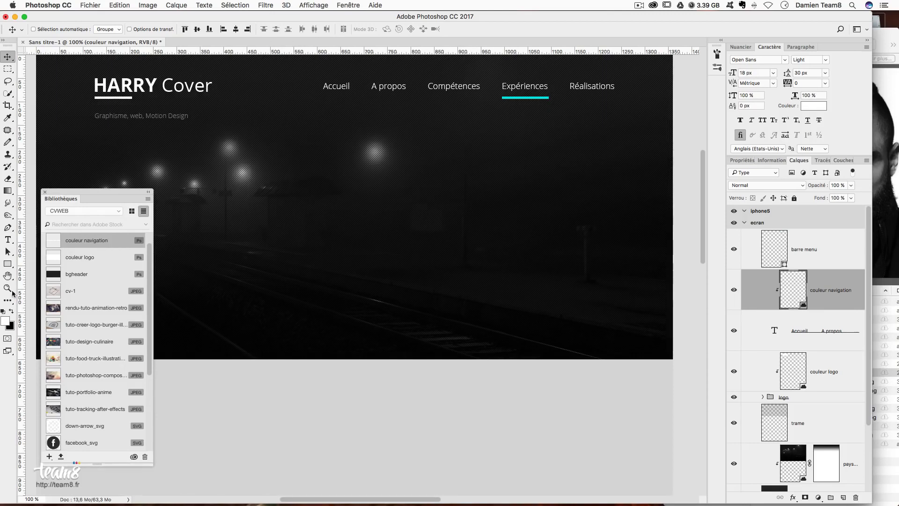
- Add a text line 'je suis un agitateur' in the centre of the header
left_click(7, 239)
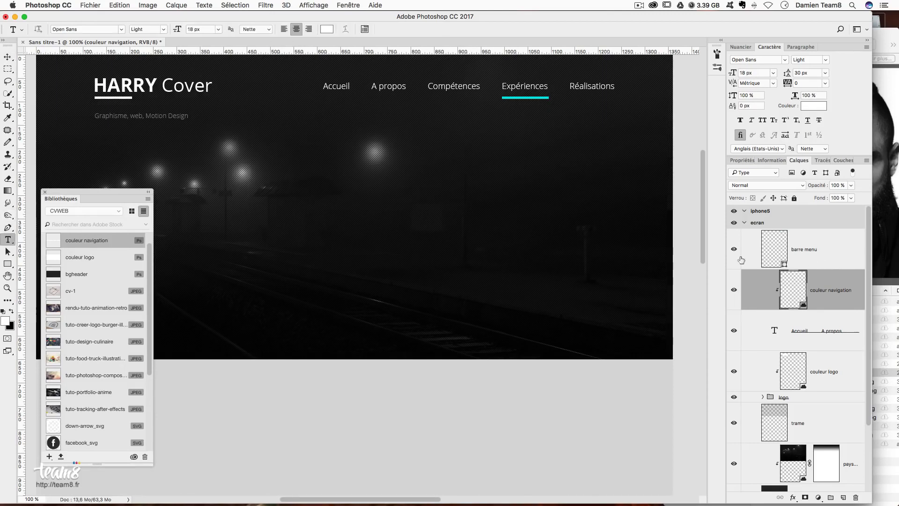
left_click(782, 253)
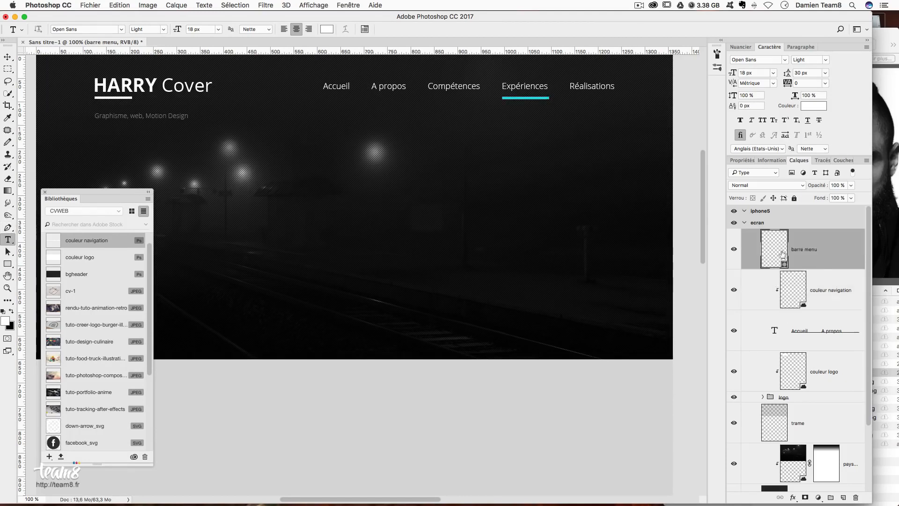
left_click(297, 208)
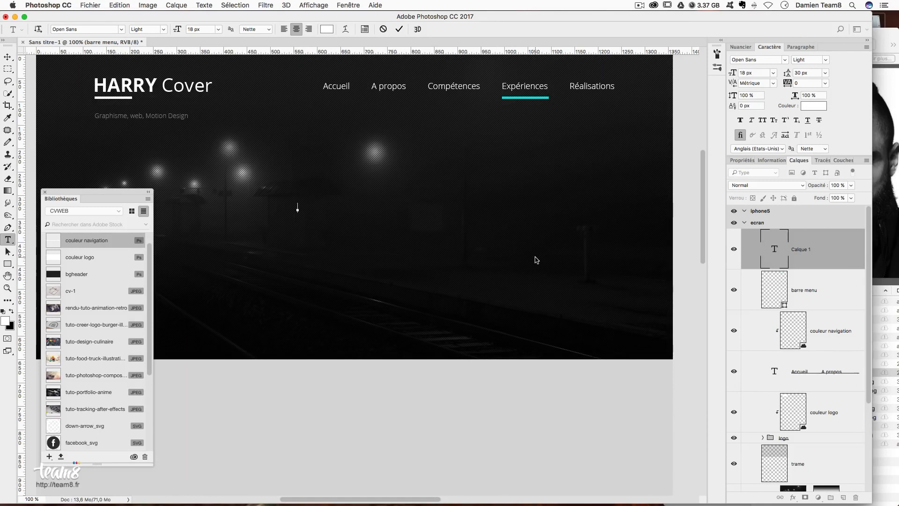
type("je suis un agitateur")
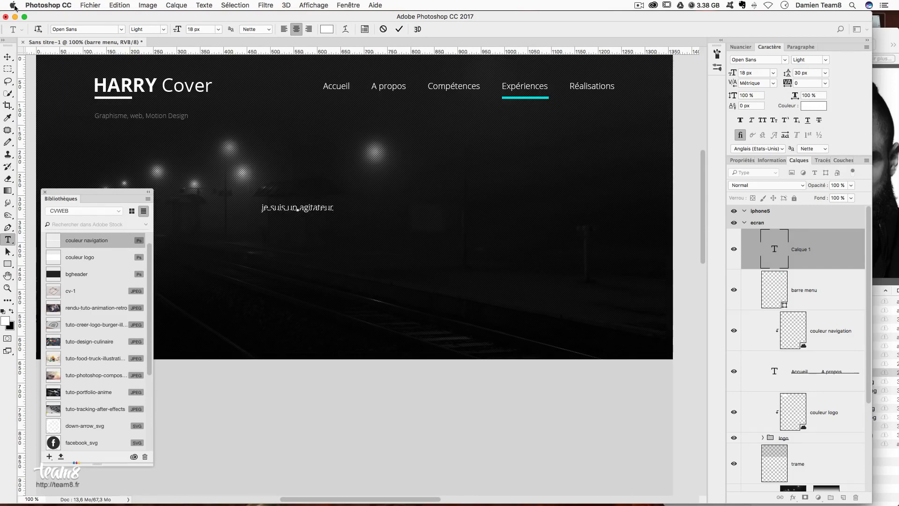
left_click(7, 57)
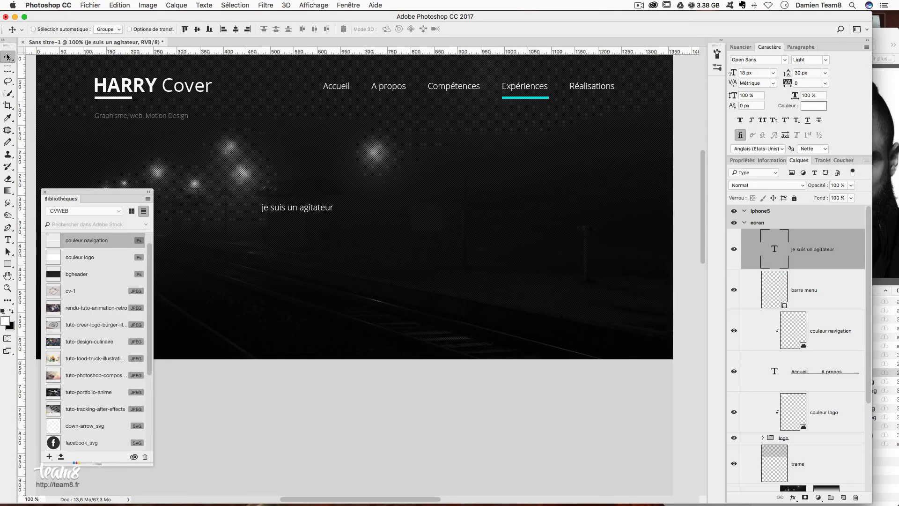
- Set the headline to All Caps at 50 px
left_click(764, 120)
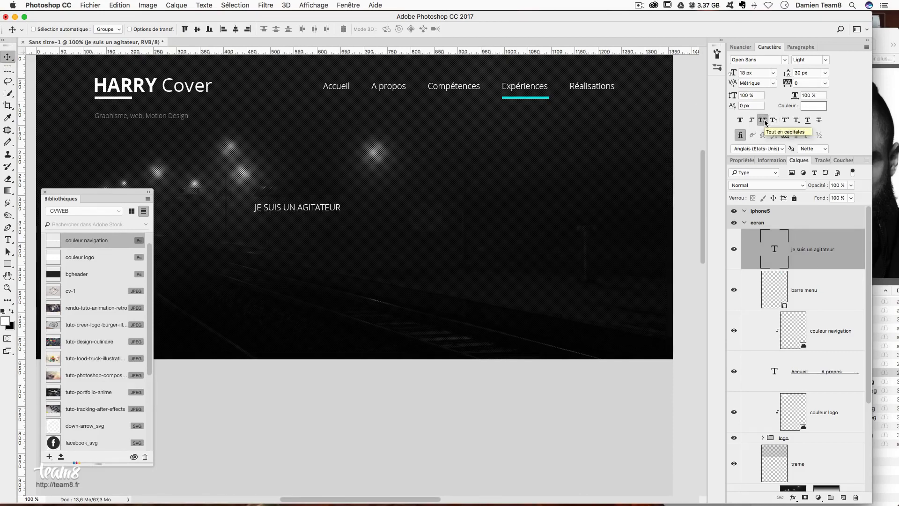
left_click(755, 73)
type("5")
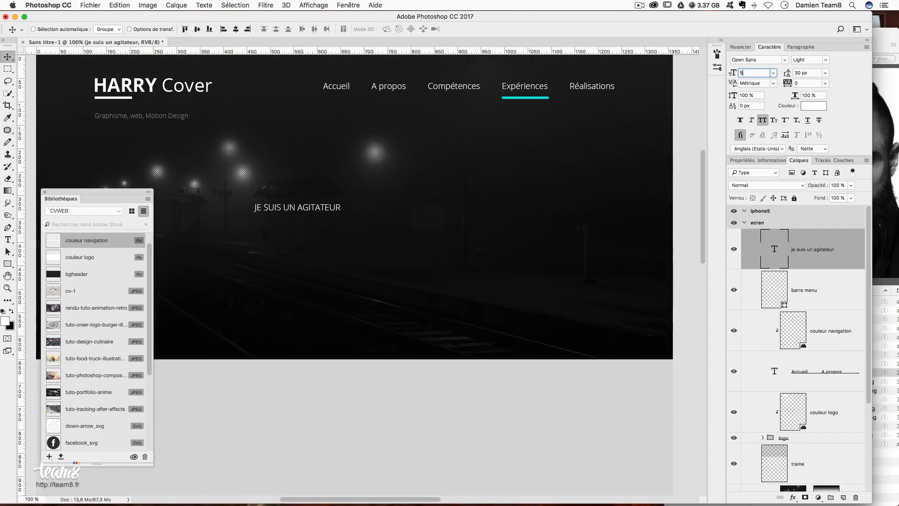
type("0")
key("Return")
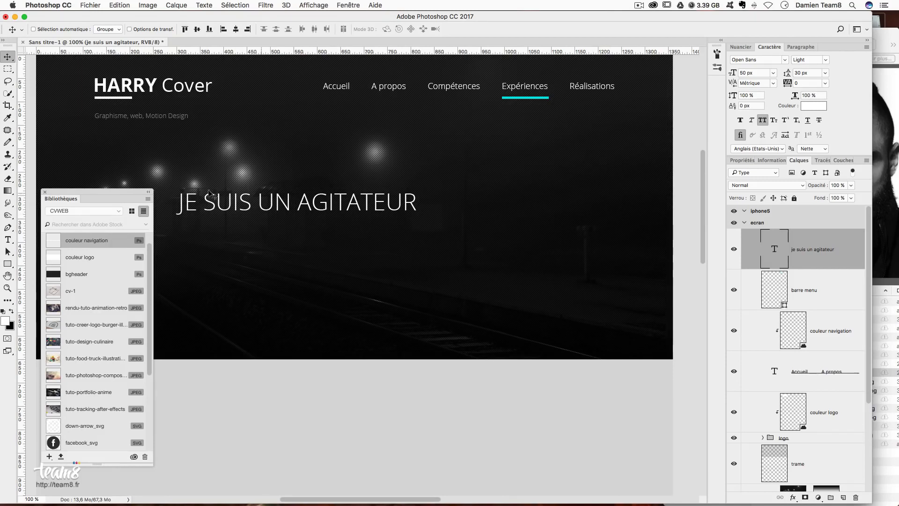
- Make the words UN AGITATEUR Semibold
left_click(8, 240)
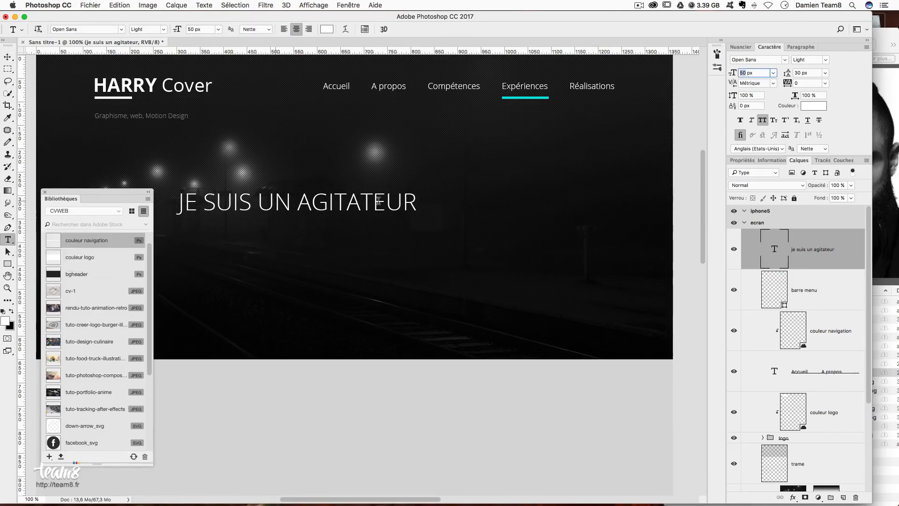
left_click_drag(417, 202, 281, 201)
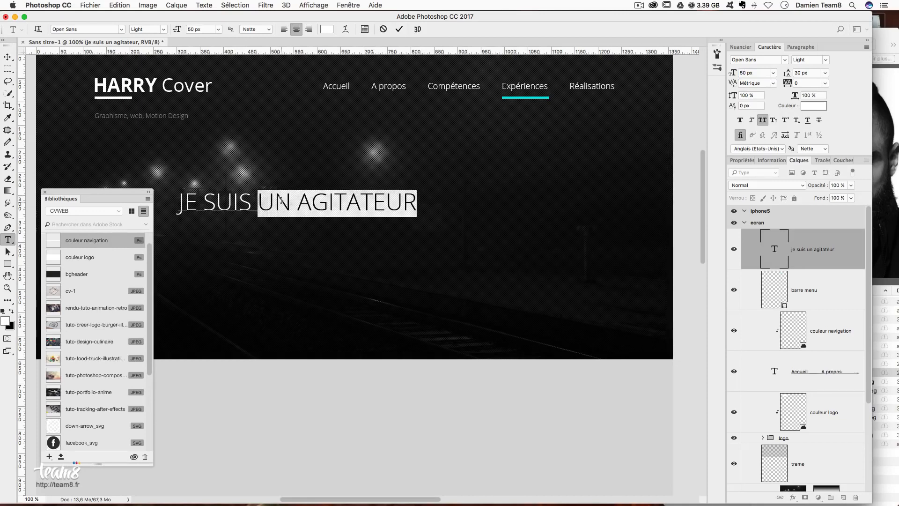
left_click(826, 60)
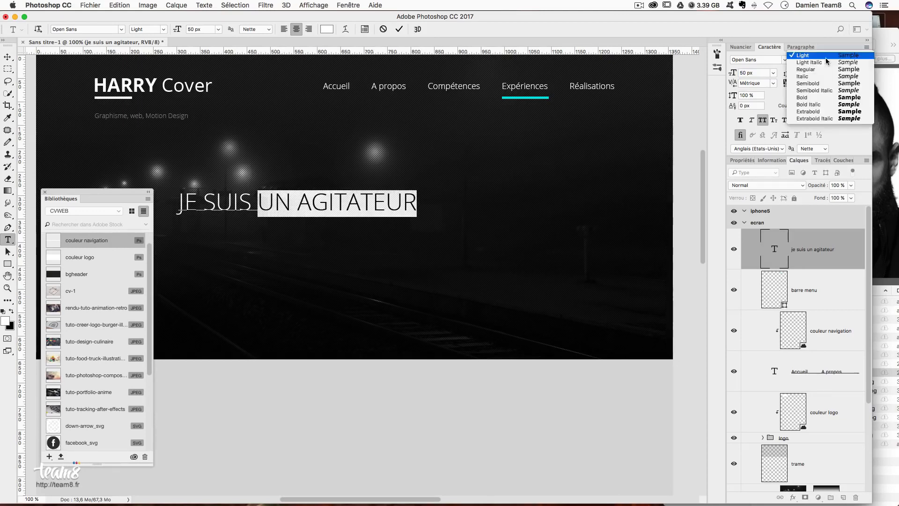
left_click(820, 84)
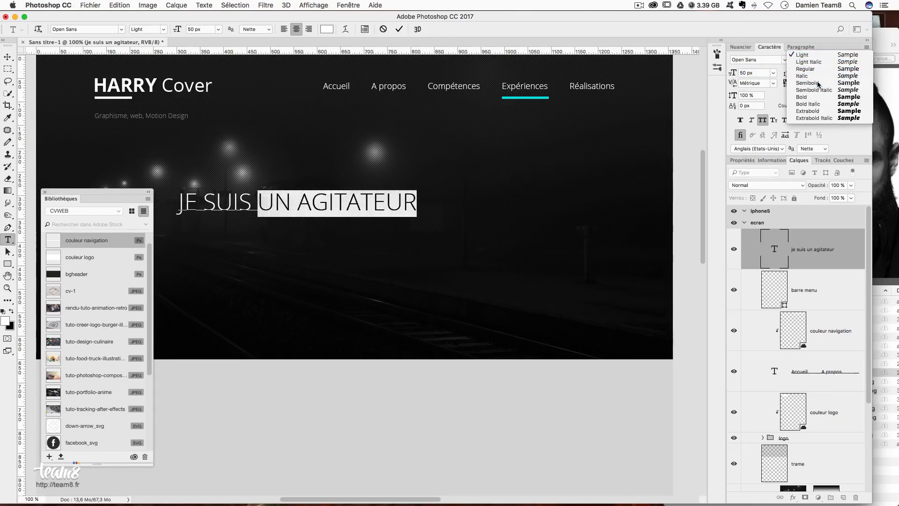
left_click(7, 57)
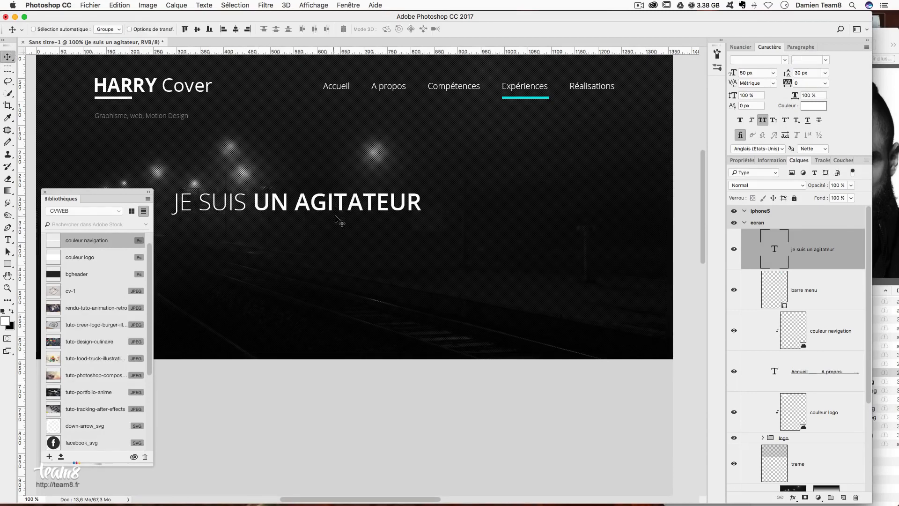
- Move the JE SUIS UN AGITATEUR headline right with Free Transform until it is centred in the header
left_click_drag(335, 215, 366, 222)
key("super+semicolon")
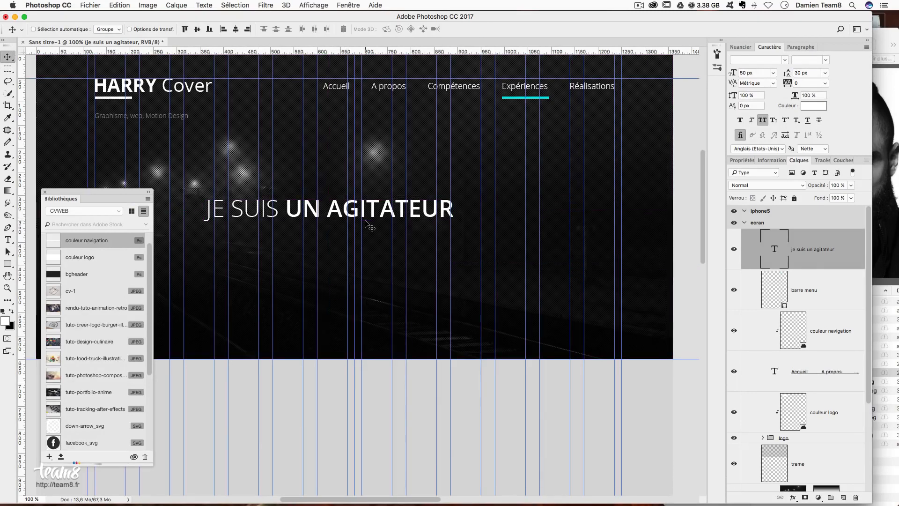
key("super+t")
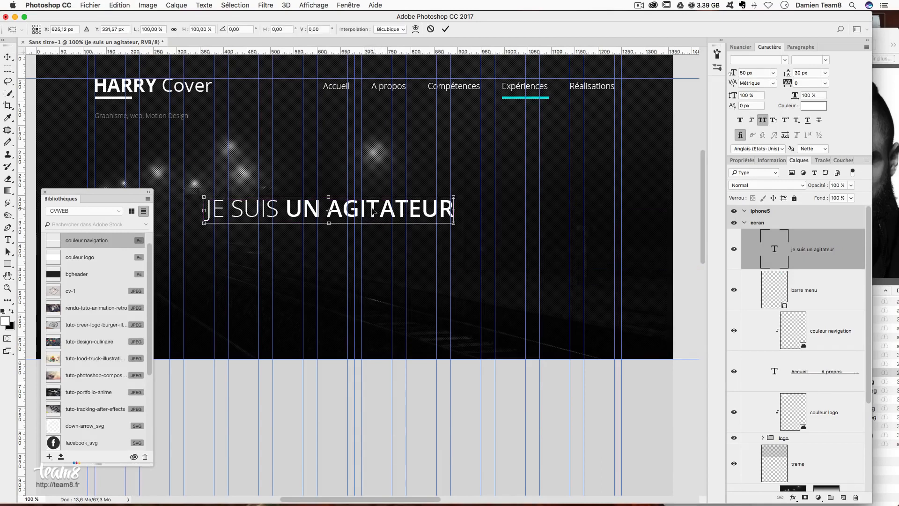
left_click_drag(375, 211, 398, 209)
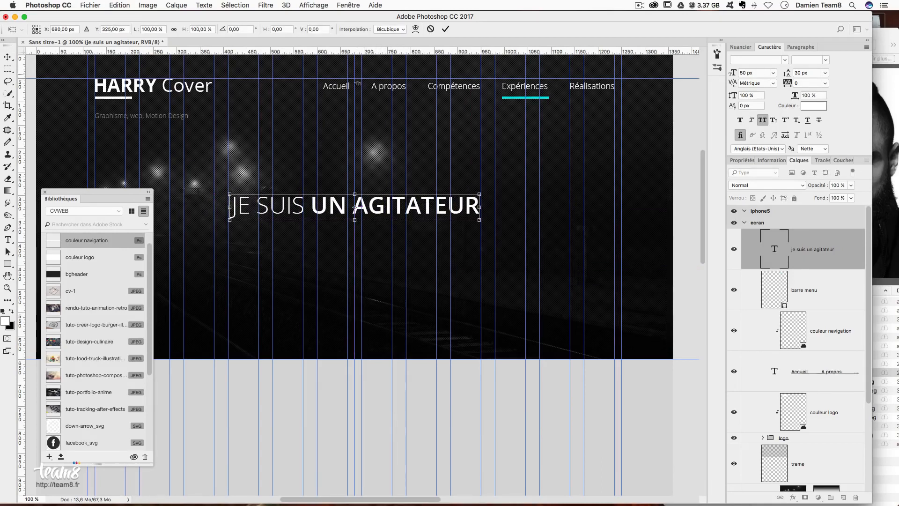
key("Return")
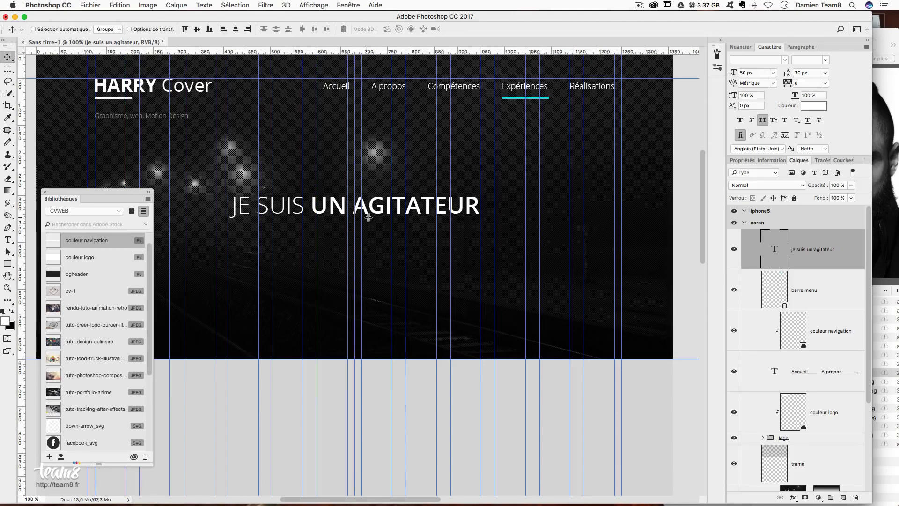
left_click_drag(369, 217, 392, 216)
key("super+minus")
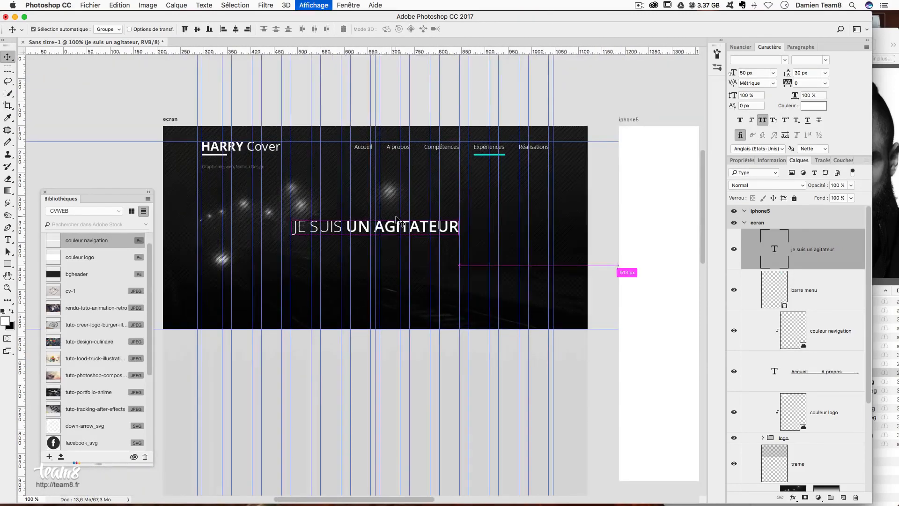
key("super+h")
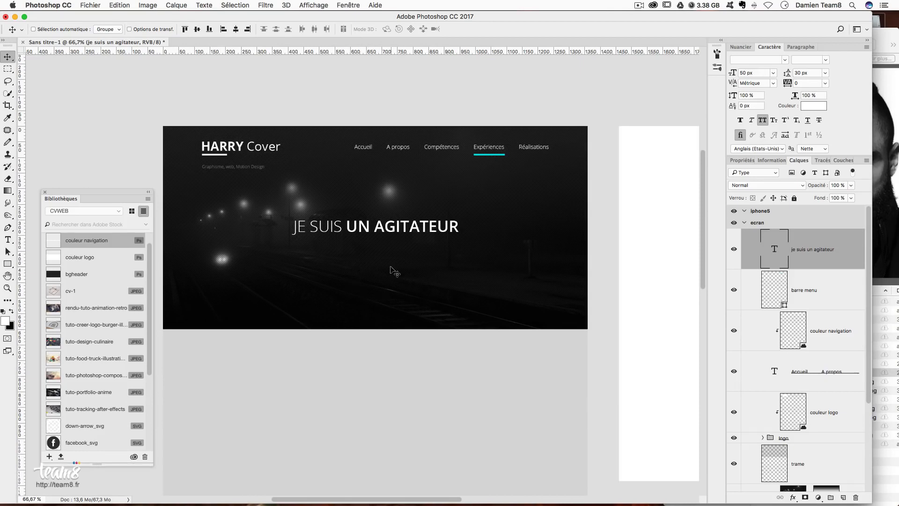
key("super+h")
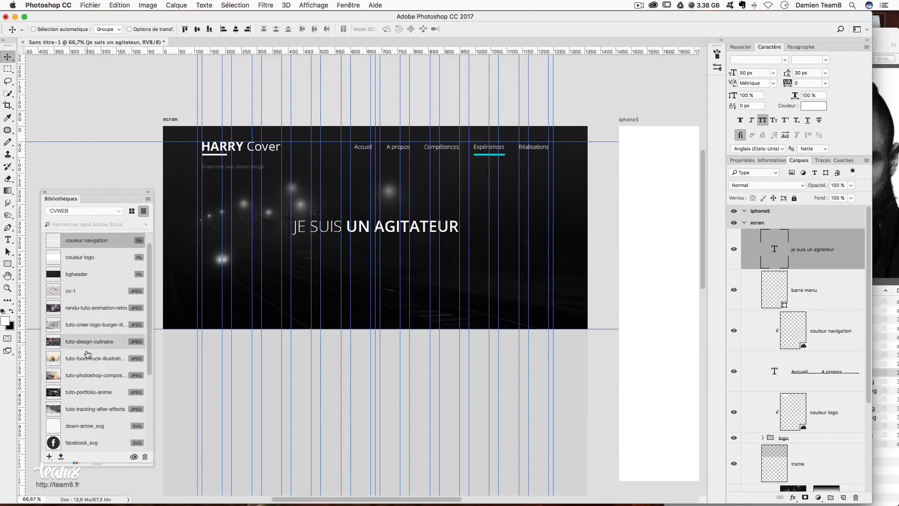
scroll(87, 351, "down", 5)
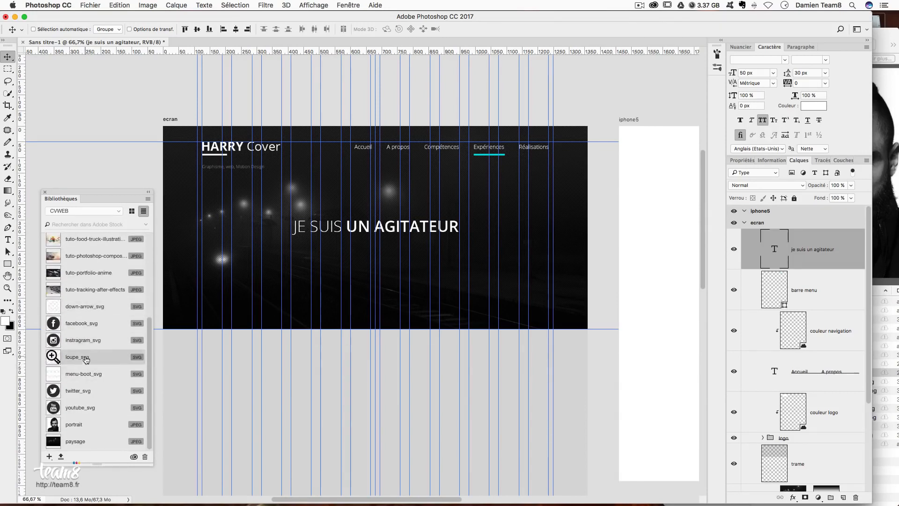
scroll(85, 362, "up", 3)
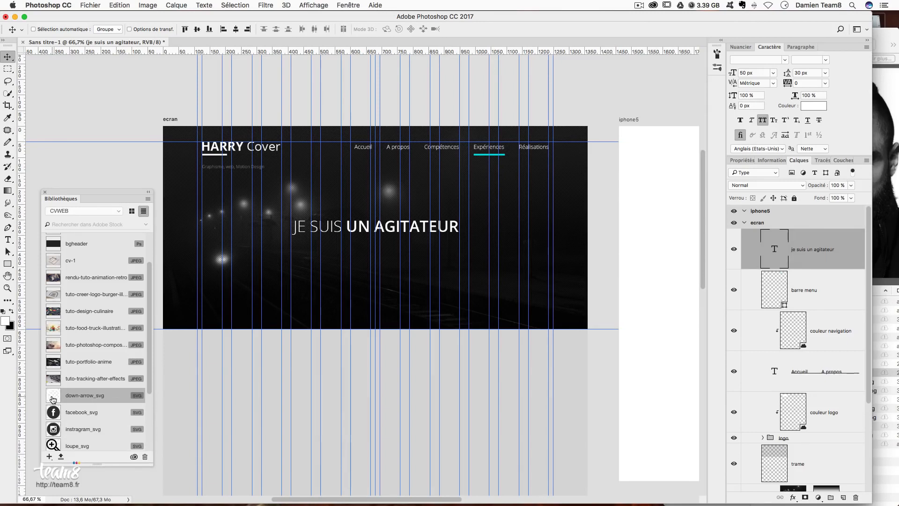
- Place down-arrow_svg from the CVWEB library below the headline, scaled to about 75 px
left_click_drag(53, 399, 377, 271)
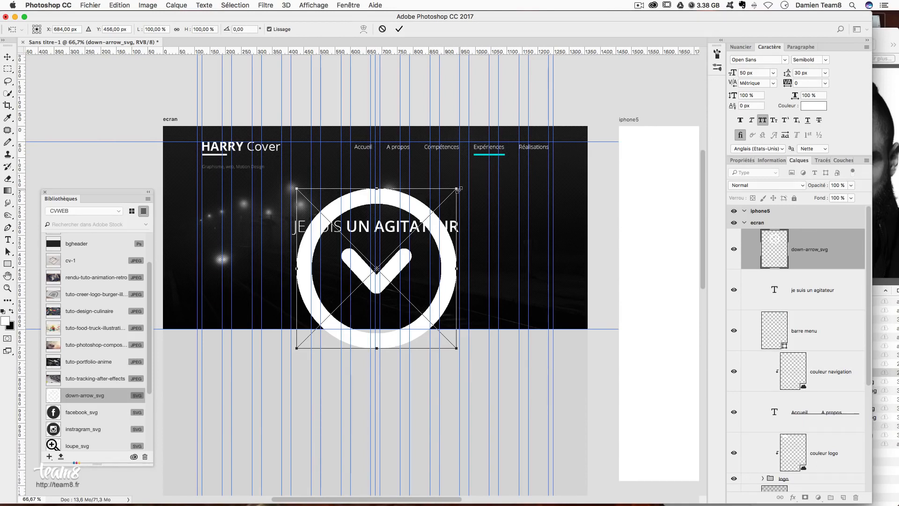
left_click_drag(458, 188, 377, 245)
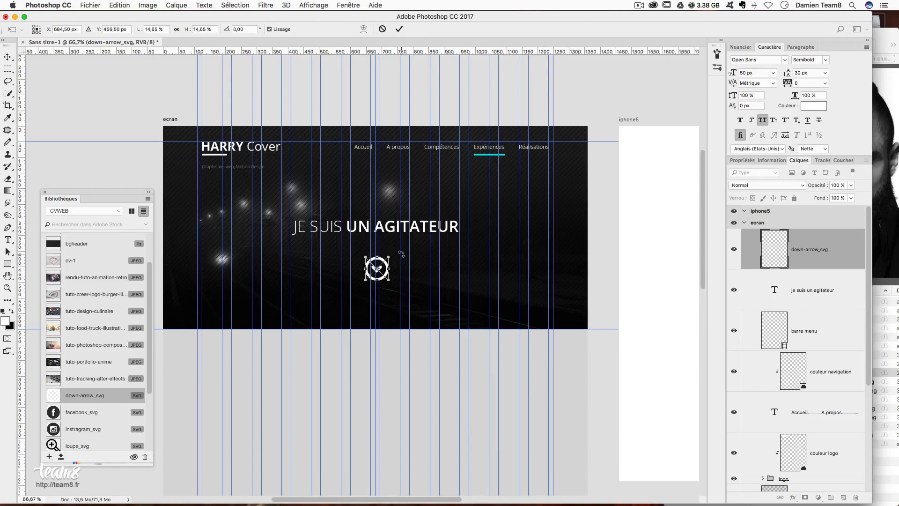
key("Return")
- Shrink the down-arrow icon further to about 68 px
key("super+semicolon")
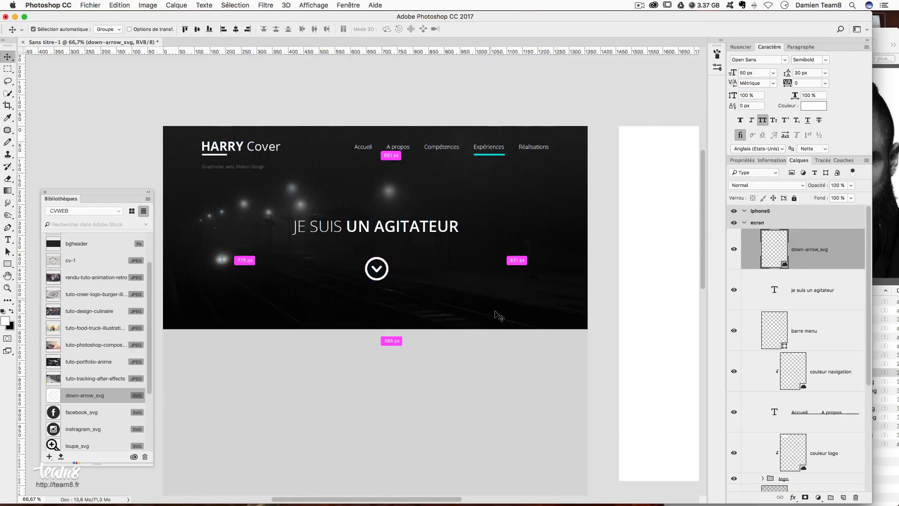
key("super+plus")
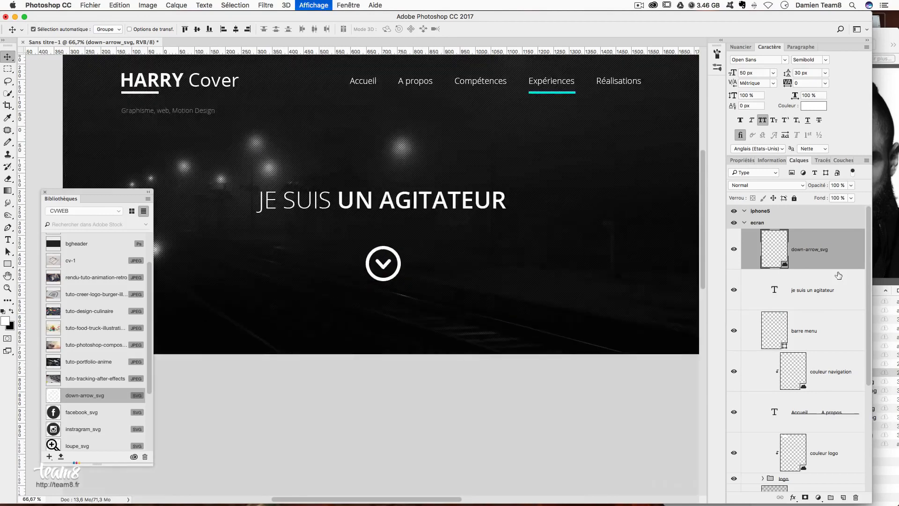
key("super+plus")
key("super+t")
left_click_drag(438, 284, 436, 276)
key("Return")
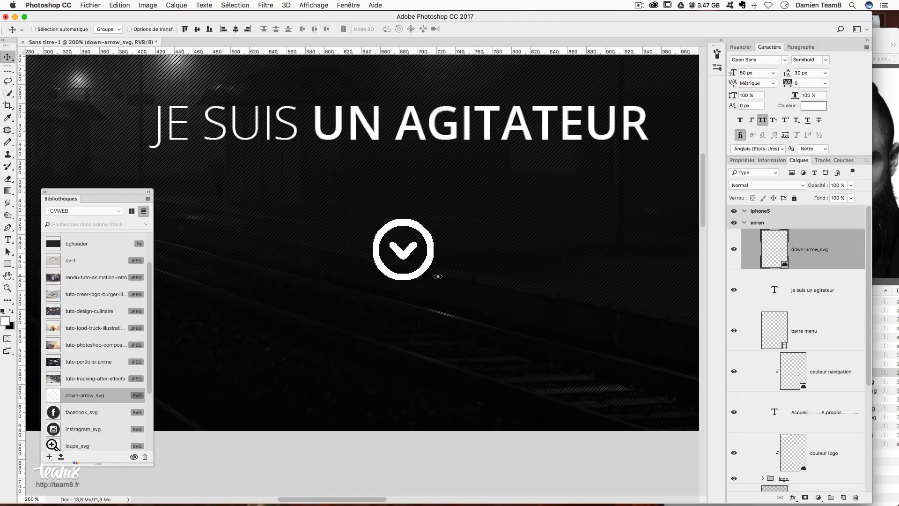
key("super+minus")
key("super+plus")
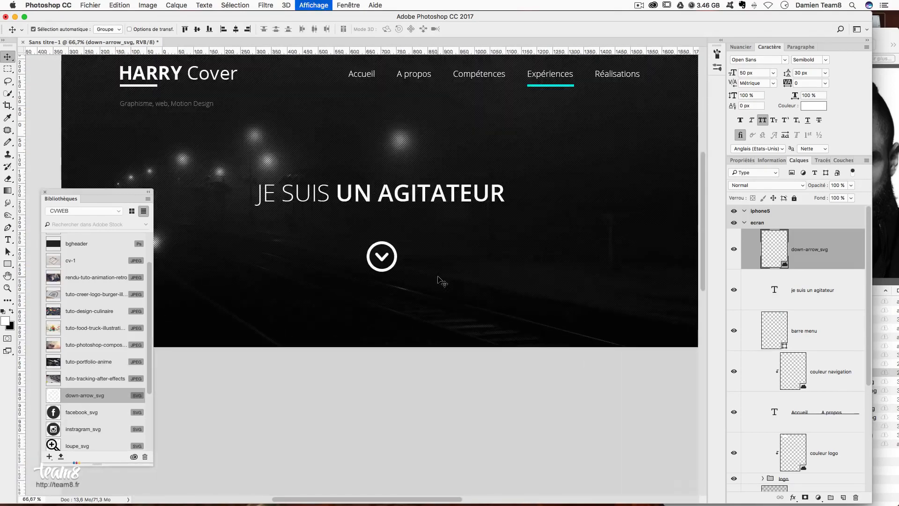
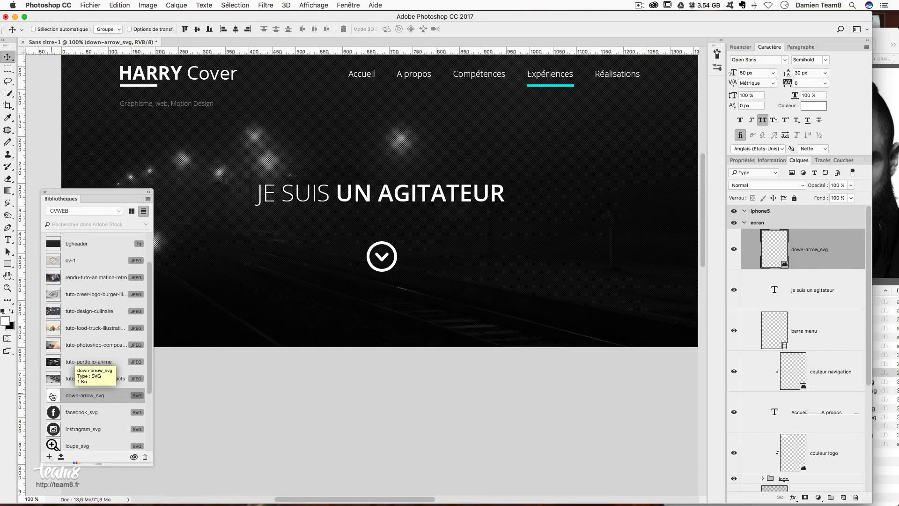
- Open the down-arrow_svg asset from the Libraries panel in Illustrator for editing
double_click(58, 396)
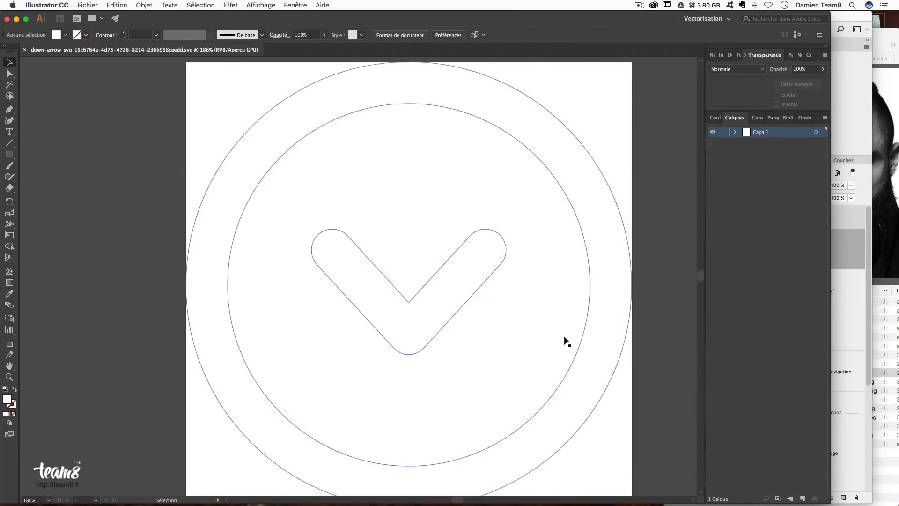
- Fill the whole down-arrow icon group with orange-red #ff4800
left_click(254, 174)
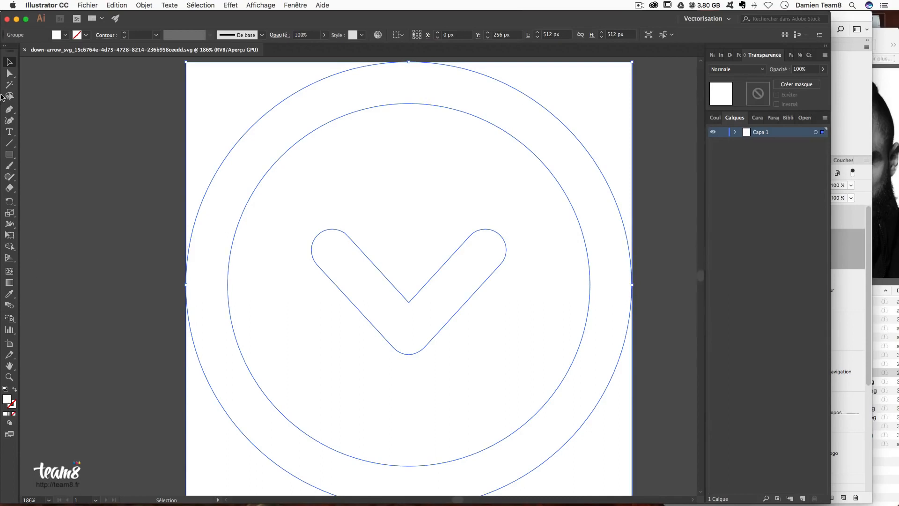
double_click(8, 400)
left_click_drag(399, 74, 686, 108)
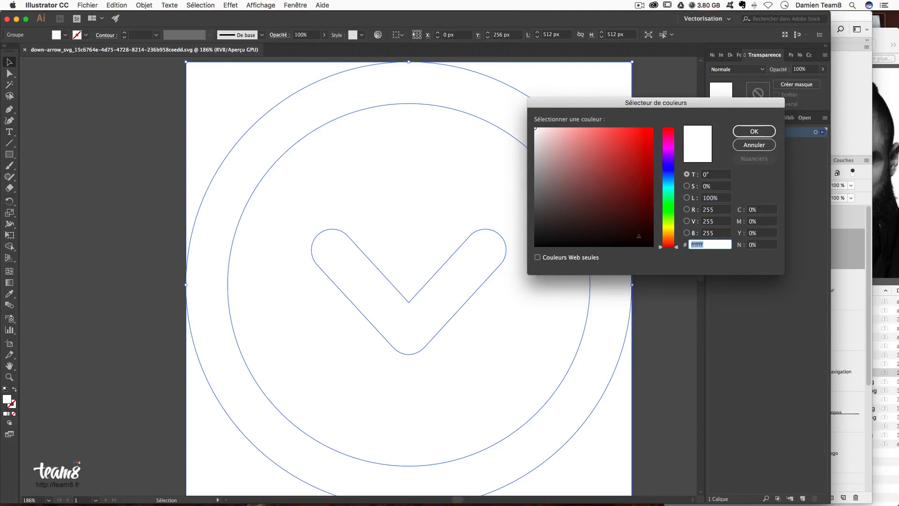
type("ff4800")
key("Tab")
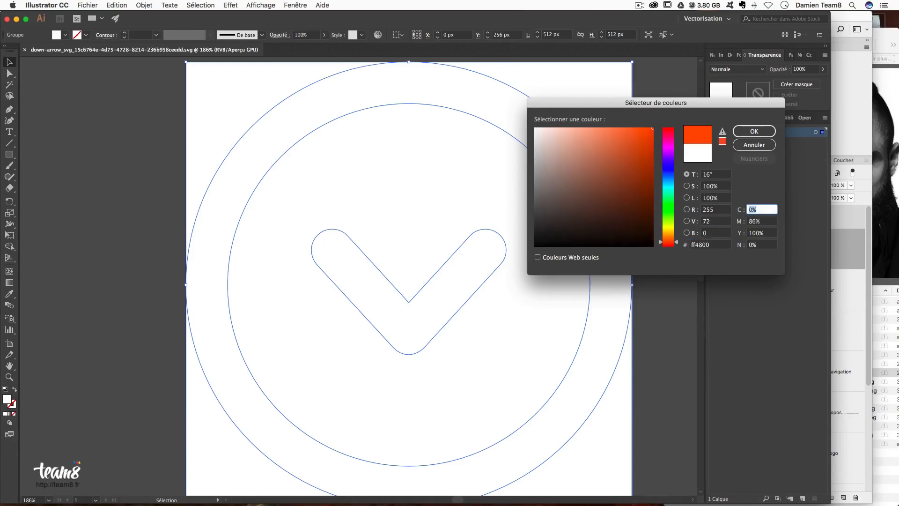
key("Return")
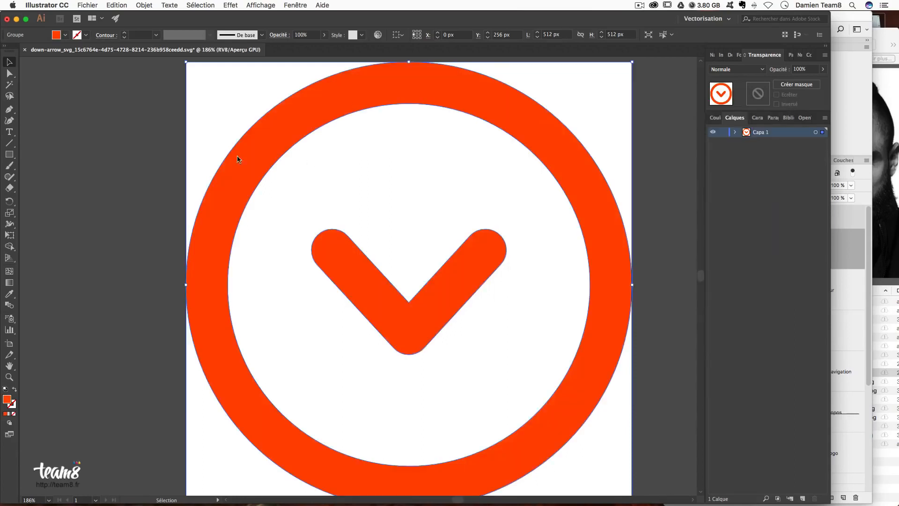
left_click(52, 128)
- Save the recoloured icon and return to the Photoshop mockup
key("a")
key("super+s")
key("v")
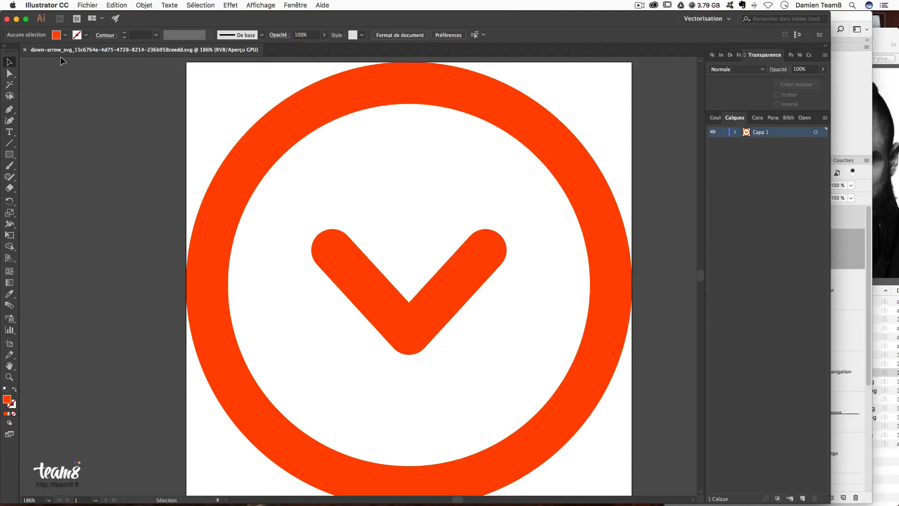
mouse_move(412, 495)
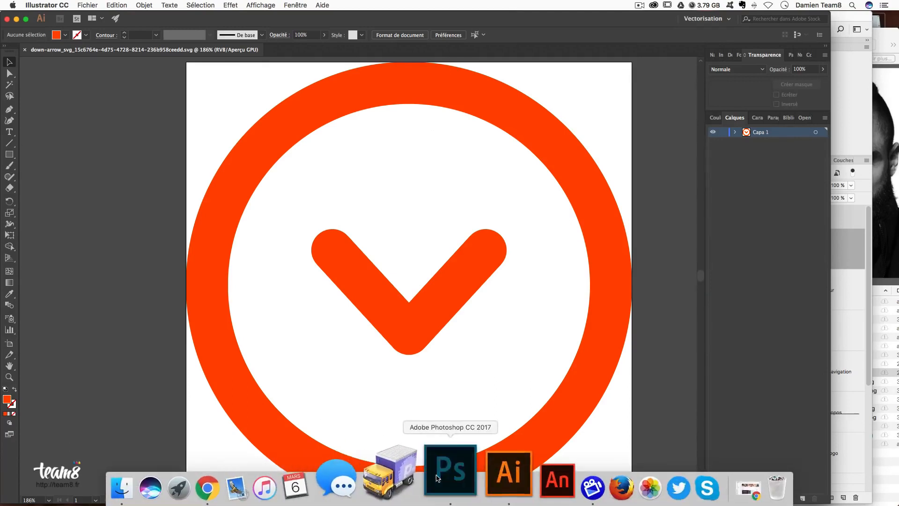
left_click(437, 477)
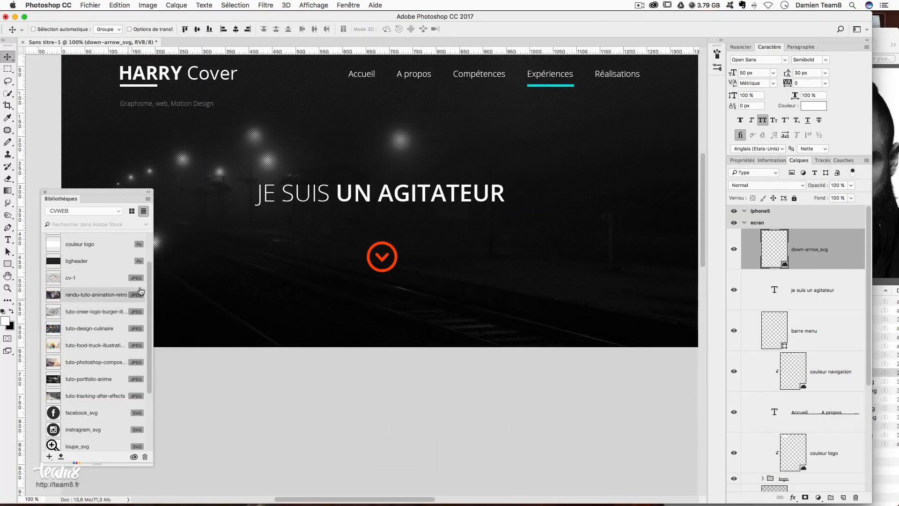
- Move the orange down-arrow icon lower, about 13 px further down
scroll(140, 281, "up", 3)
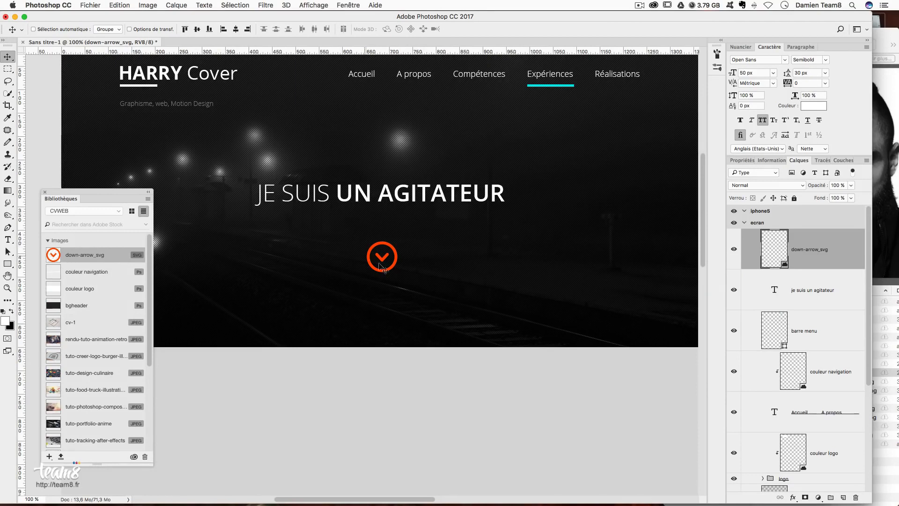
key("super+semicolon")
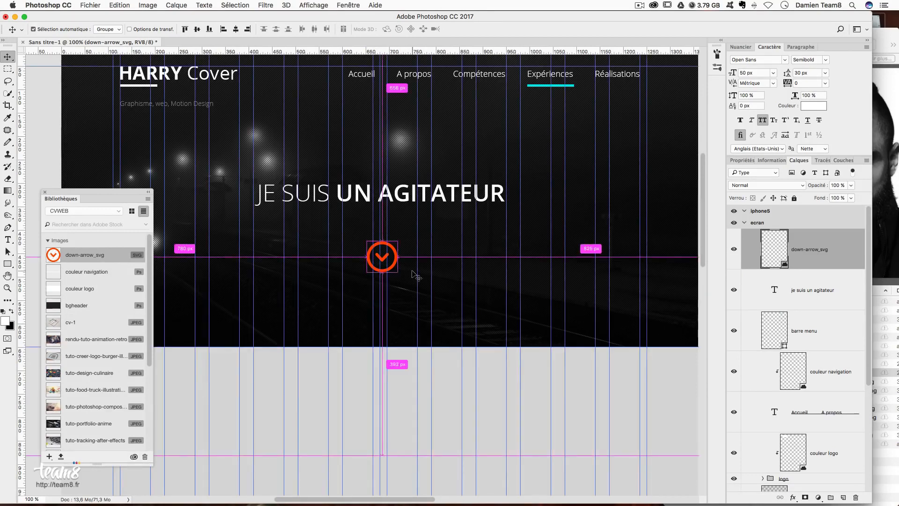
key("super+t")
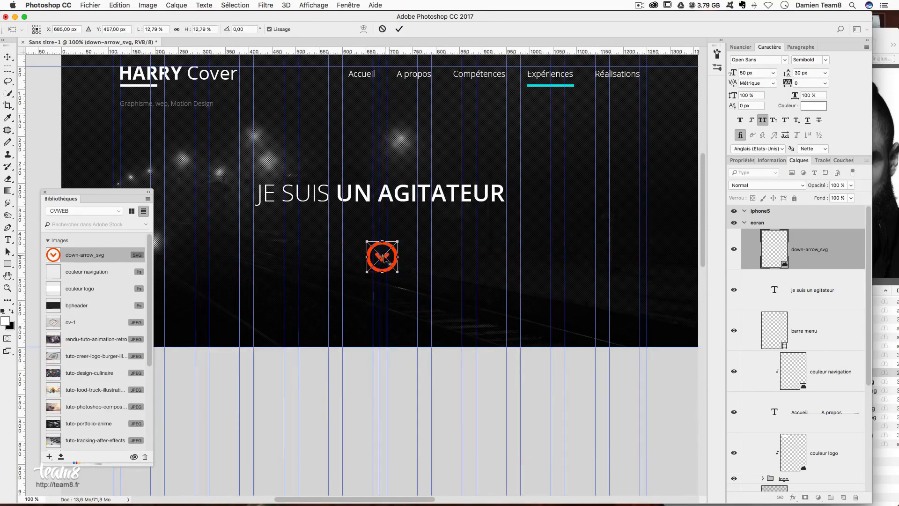
left_click_drag(392, 263, 387, 267)
key("Return")
key("super+semicolon")
left_click_drag(487, 223, 469, 253)
key("Tab")
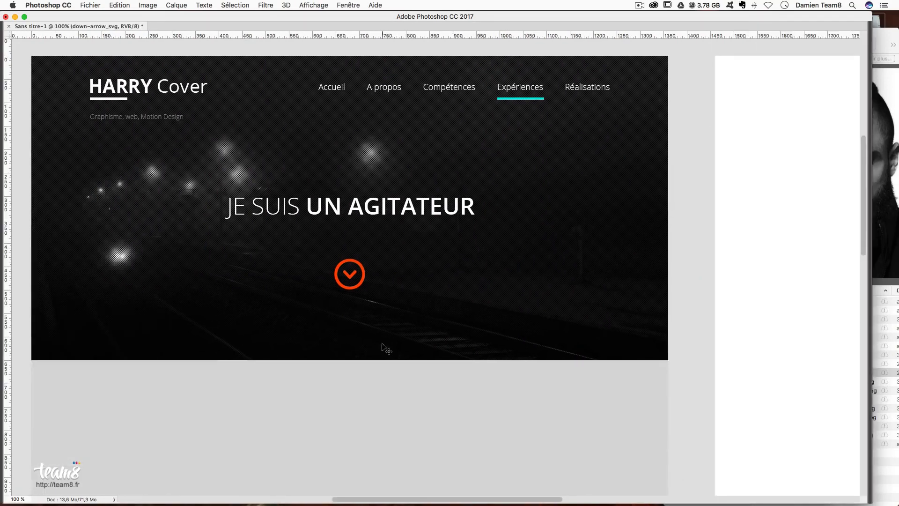
left_click_drag(395, 298, 396, 304)
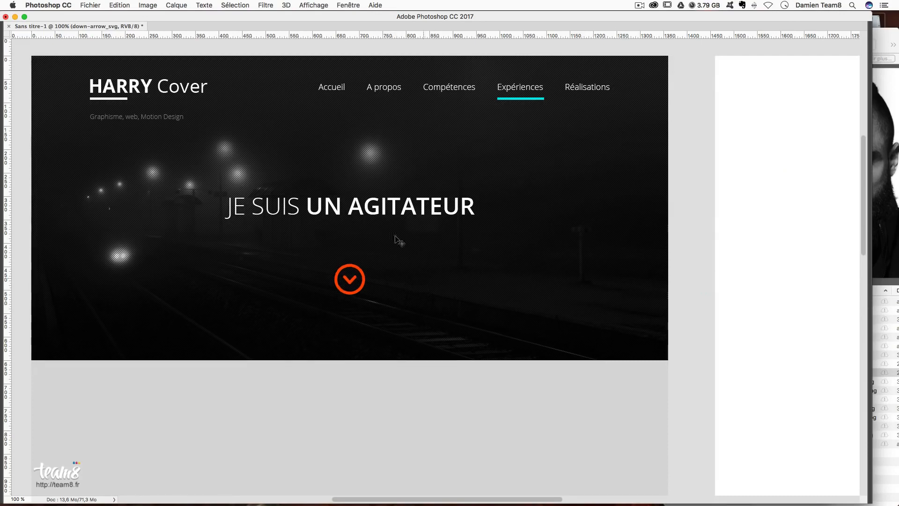
- Raise the JE SUIS UN AGITATEUR headline by 9 px
right_click(387, 211)
left_click(389, 213)
left_click_drag(428, 213, 428, 209)
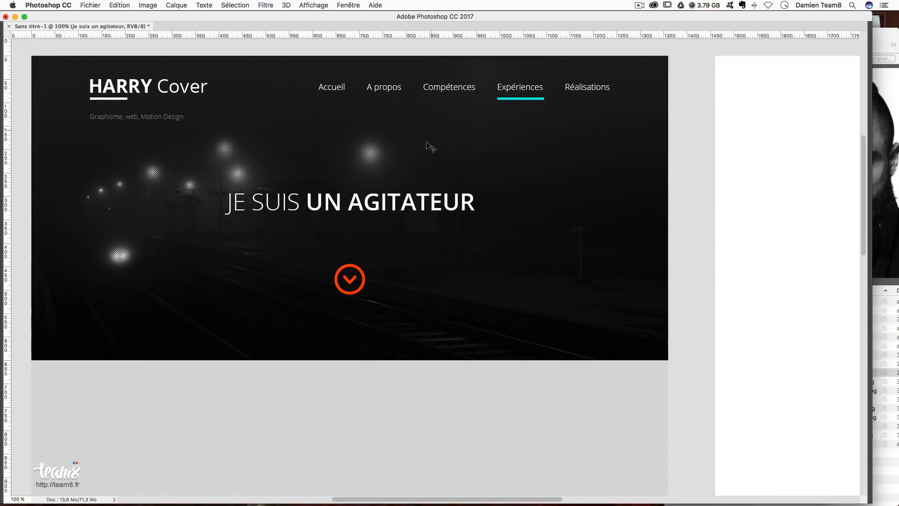
key("super+h")
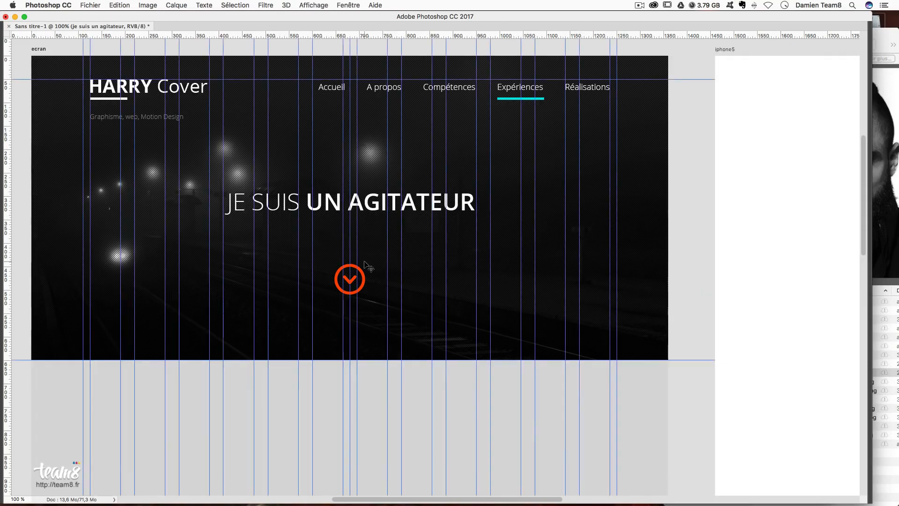
key("Tab")
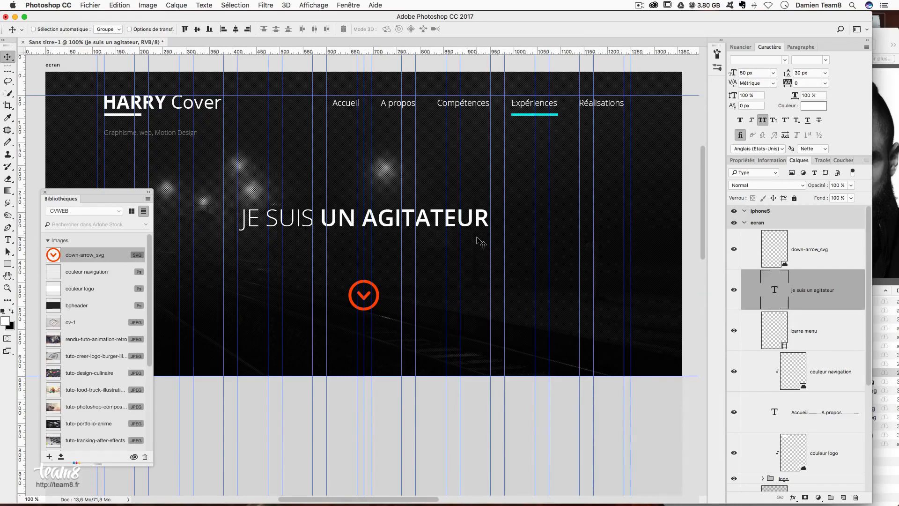
right_click(373, 286)
left_click(398, 293)
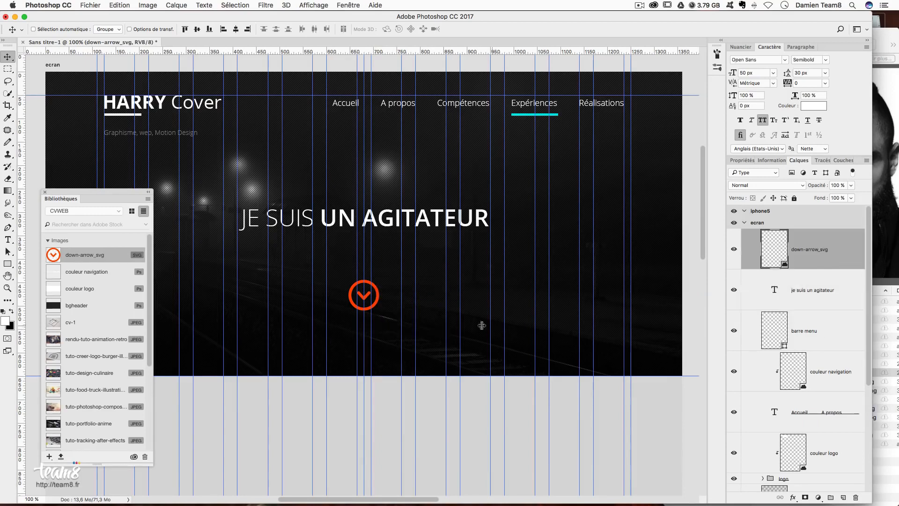
left_click_drag(393, 287, 397, 330)
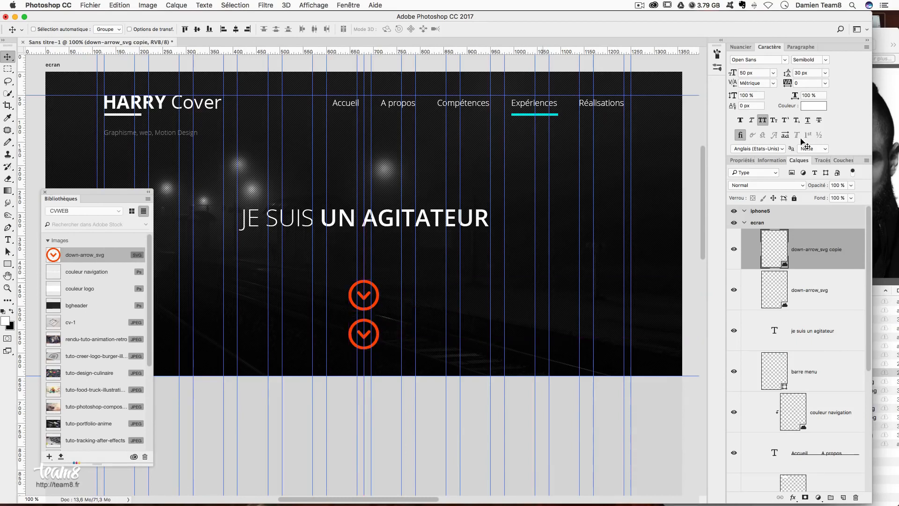
left_click(851, 185)
left_click_drag(853, 195, 813, 197)
key("super+semicolon")
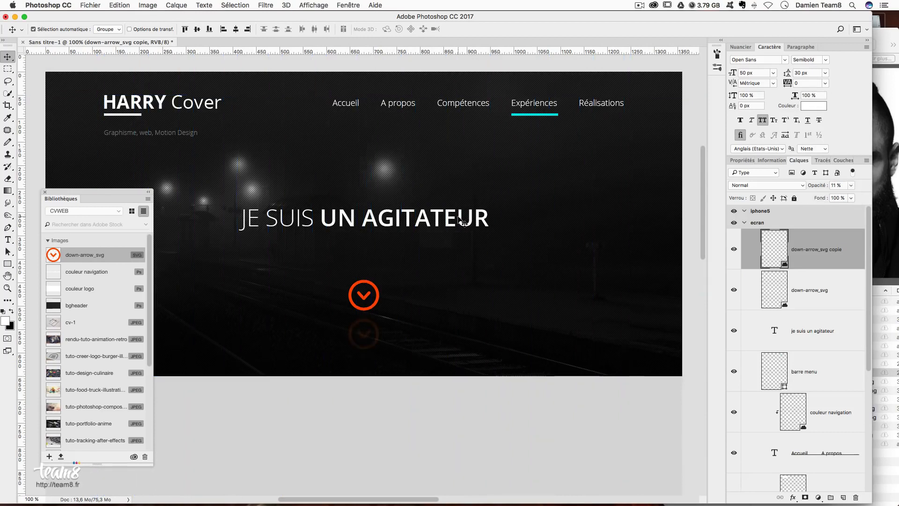
right_click(374, 291)
left_click(379, 291)
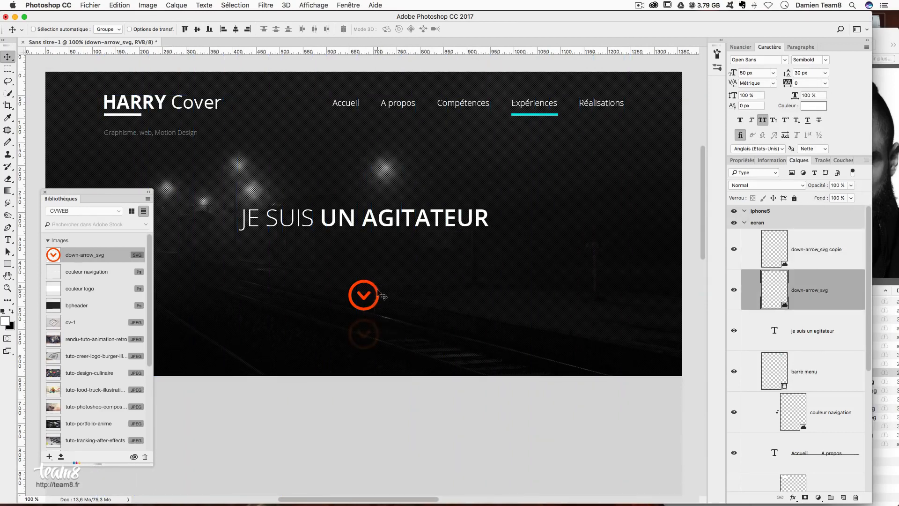
left_click_drag(385, 291, 382, 315)
key("super+z")
left_click(817, 253)
key("Delete")
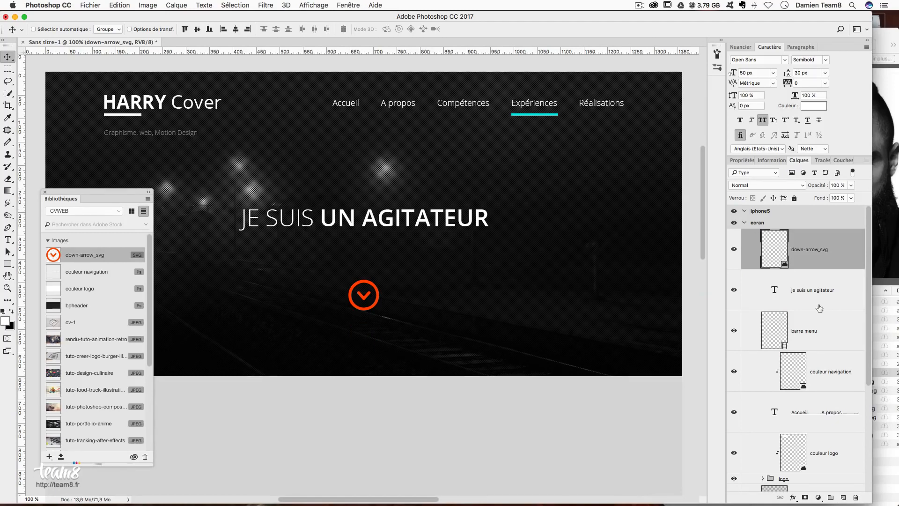
scroll(822, 293, "down", 5)
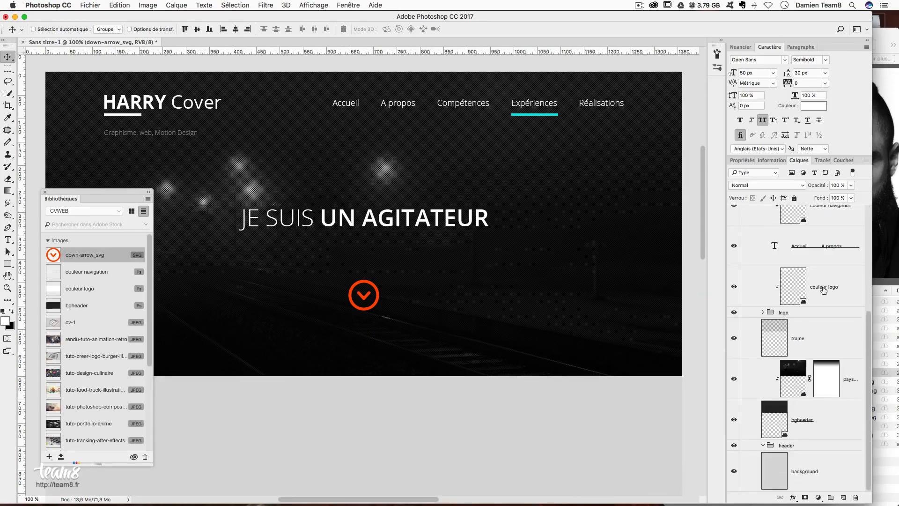
- Move the layers from down-arrow_svg to bgheader into the header group and collapse it
left_click(830, 422, "shift")
left_click_drag(821, 436, 790, 444)
scroll(815, 370, "up", 3)
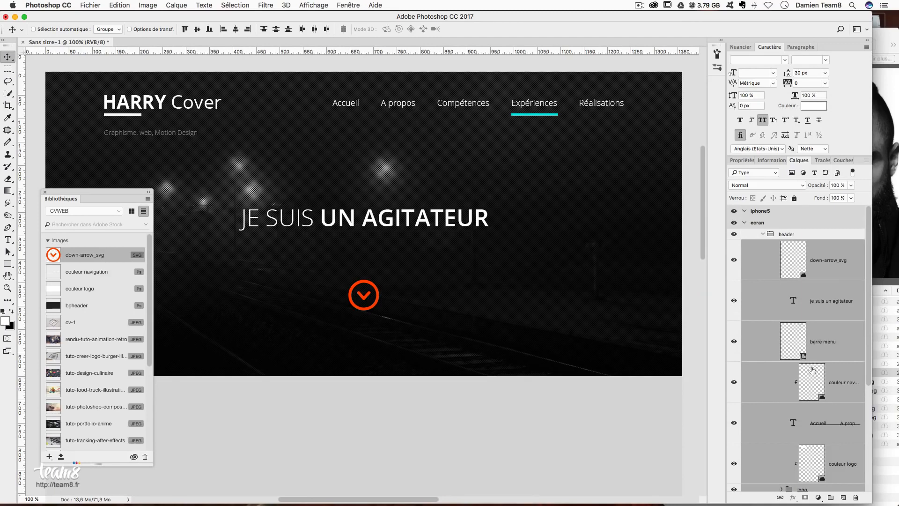
left_click(806, 237)
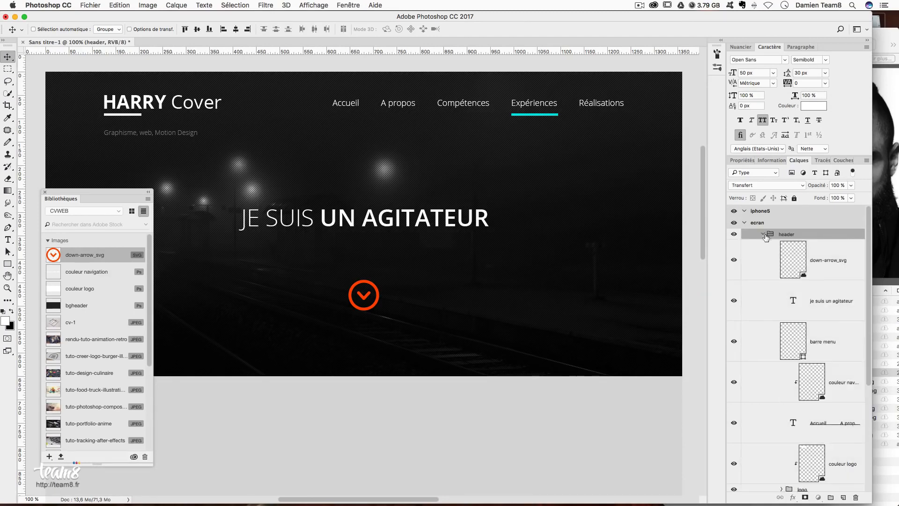
left_click(763, 235)
left_click(763, 235)
left_click(763, 234)
left_click(812, 349)
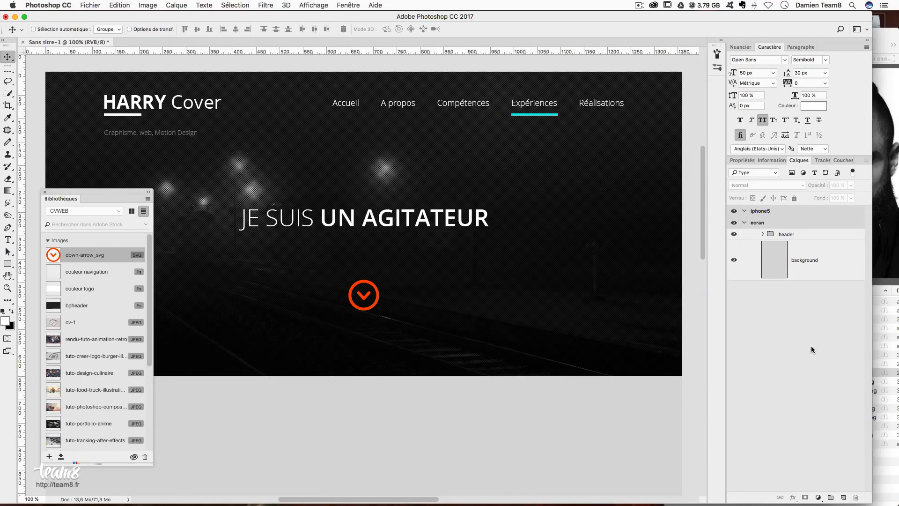
left_click(785, 238)
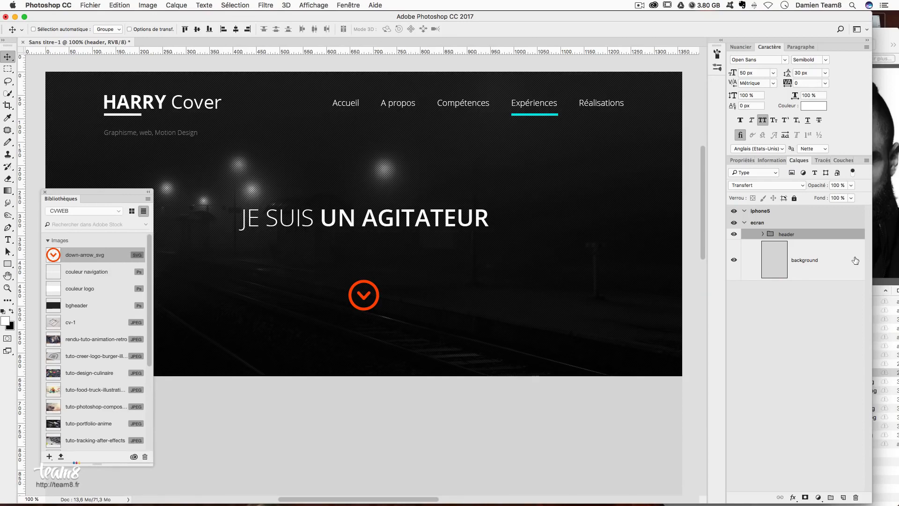
- Add a new empty group above header and name it contenu
left_click(830, 498)
double_click(791, 235)
type("contenu")
key("Return")
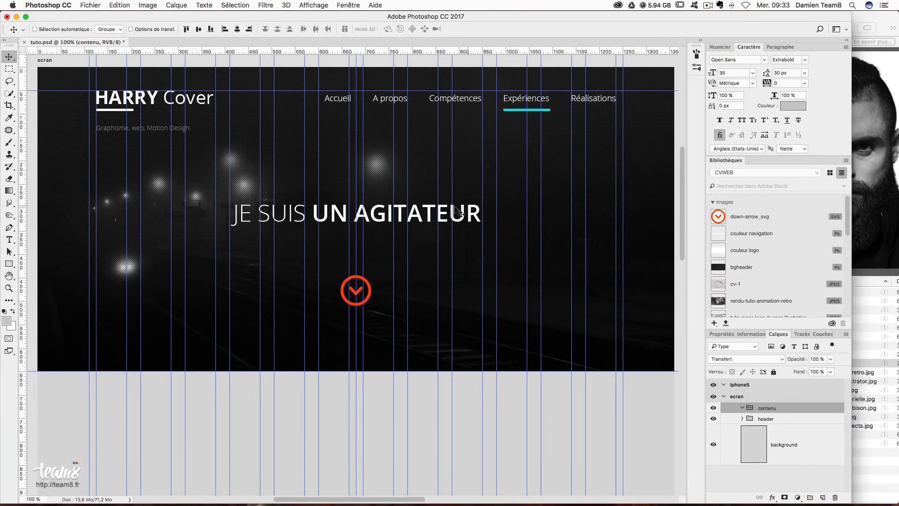
- Measure an 80 × 99 px spacing area and add a horizontal guide below the header
scroll(420, 211, "down", 6)
left_click(13, 71)
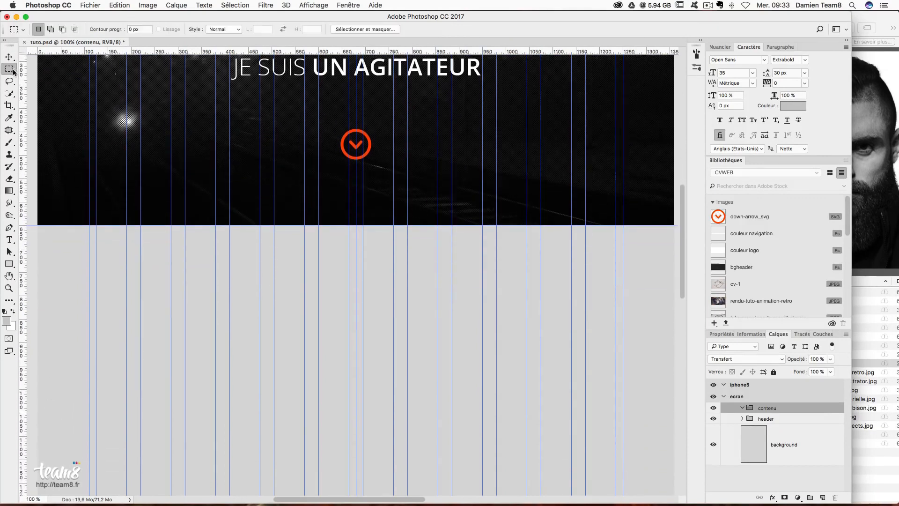
left_click_drag(88, 225, 123, 271)
left_click_drag(169, 52, 167, 273)
key("super+d")
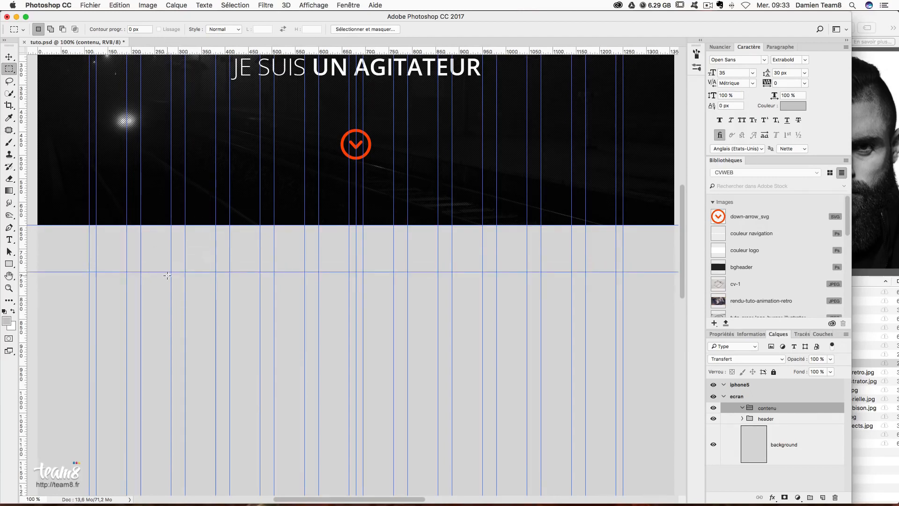
left_click_drag(90, 271, 182, 302)
key("super+d")
key("super+d")
- Type the title 'A propos' and align it with the column guides
left_click(9, 240)
left_click(113, 295)
type("A propos")
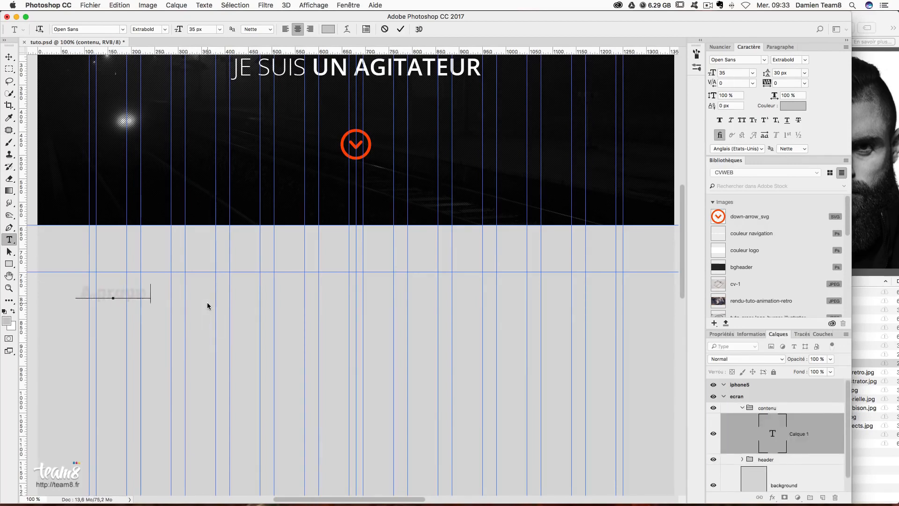
left_click(9, 56)
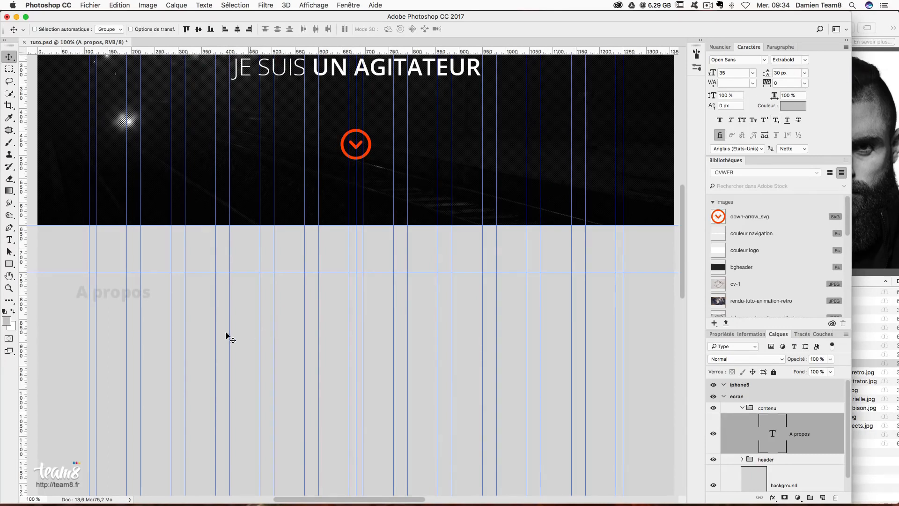
left_click_drag(106, 302, 122, 289)
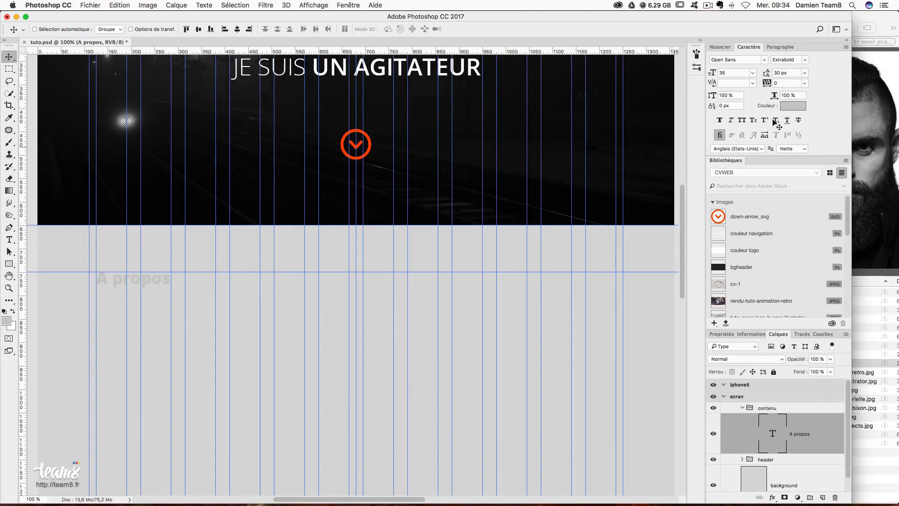
- Set the 'A propos' title colour to dark grey #282828
left_click(797, 106)
type("282828")
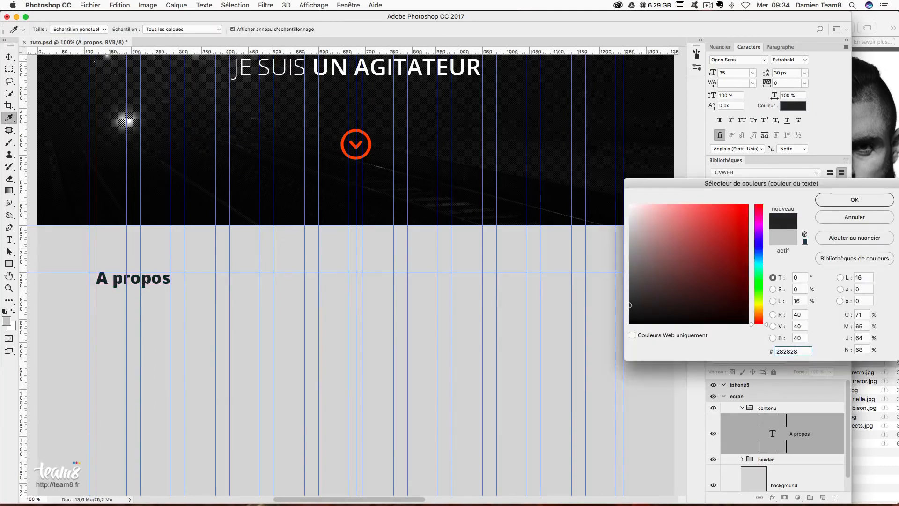
key("Return")
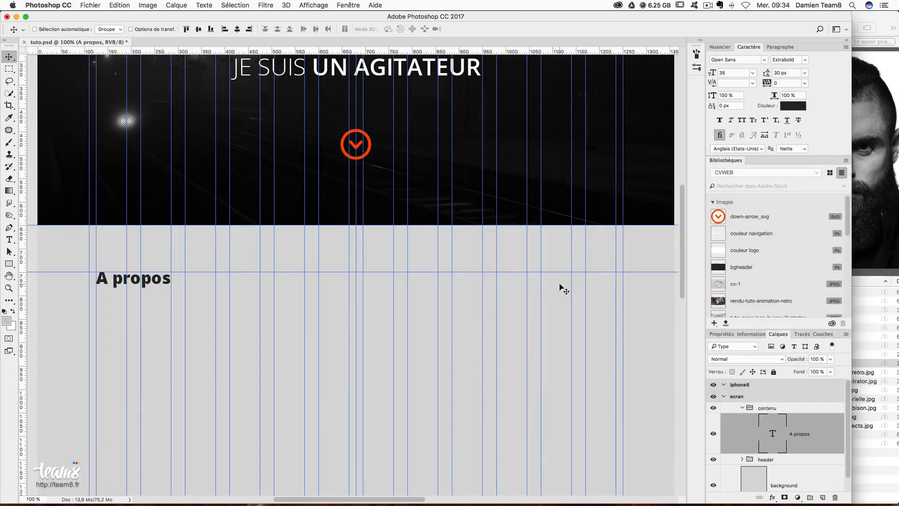
scroll(476, 257, "up", 4)
scroll(475, 257, "up", 2)
scroll(476, 258, "down", 1)
scroll(475, 257, "up", 1)
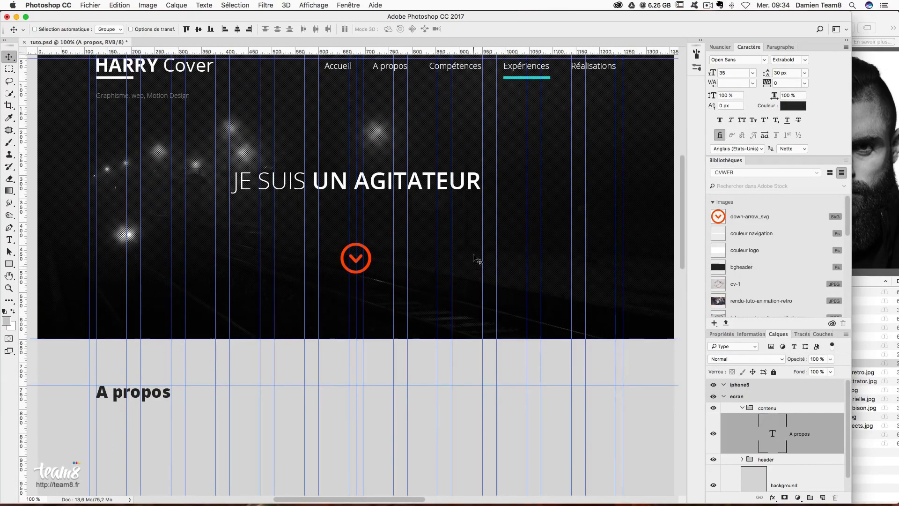
- Duplicate the barre logo underline into the contenu group and move it beneath 'A propos'
right_click(121, 81)
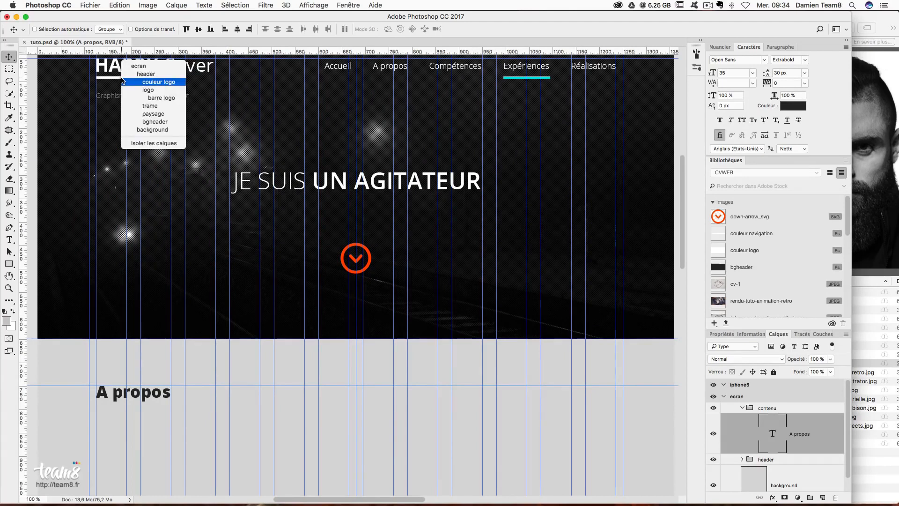
left_click(121, 81)
right_click(121, 80)
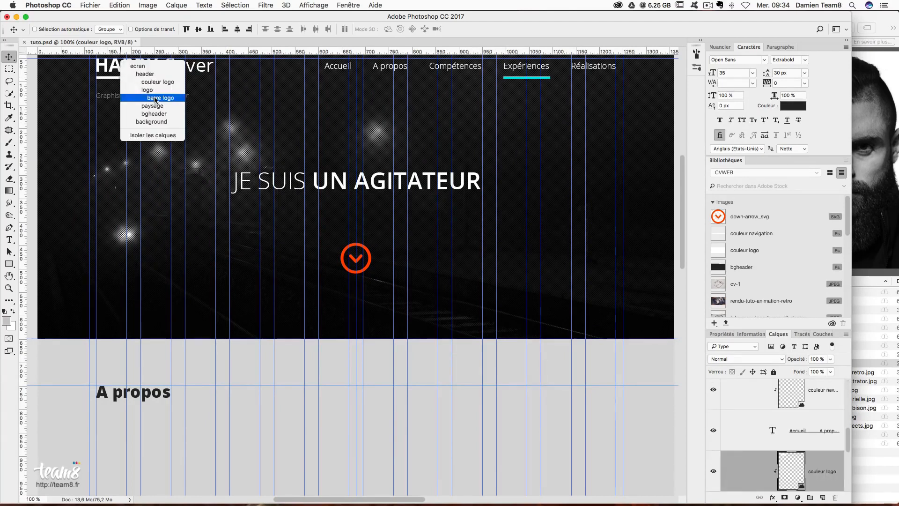
key("Escape")
key("super+j")
left_click_drag(821, 475, 786, 425)
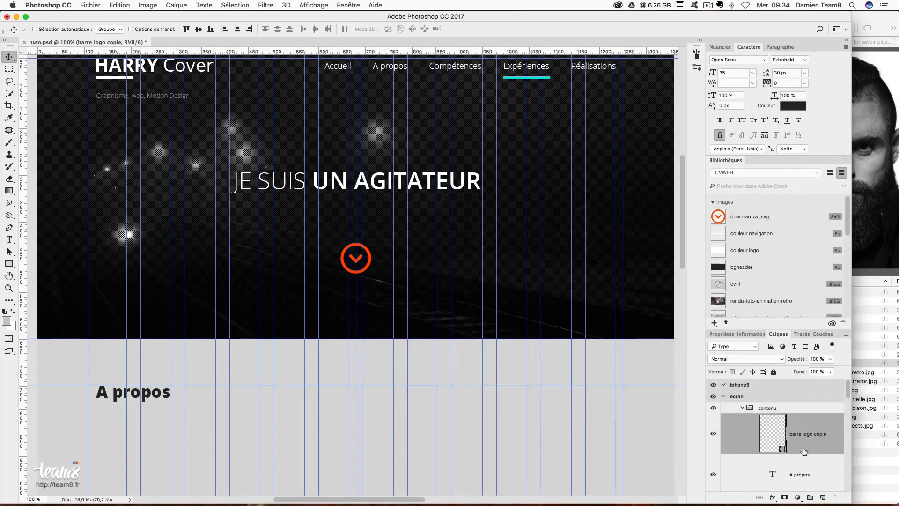
scroll(806, 441, "up", 1)
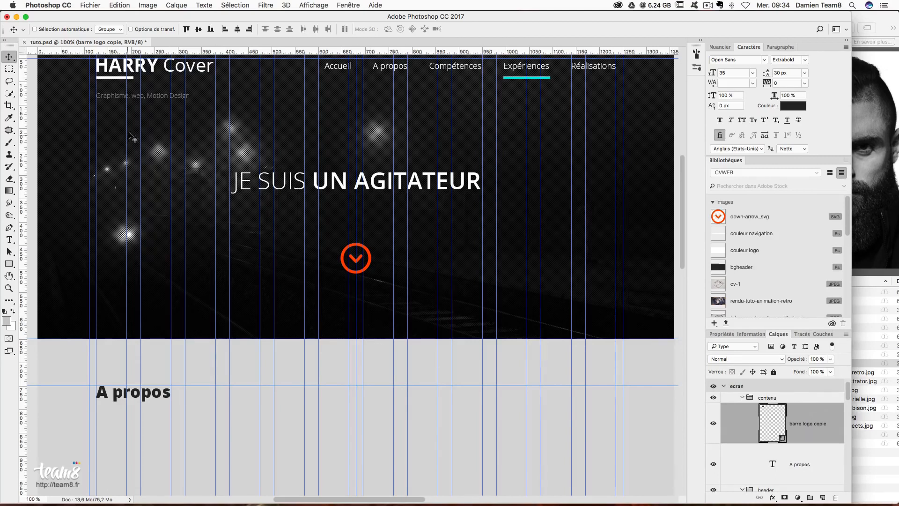
left_click_drag(117, 119, 150, 445)
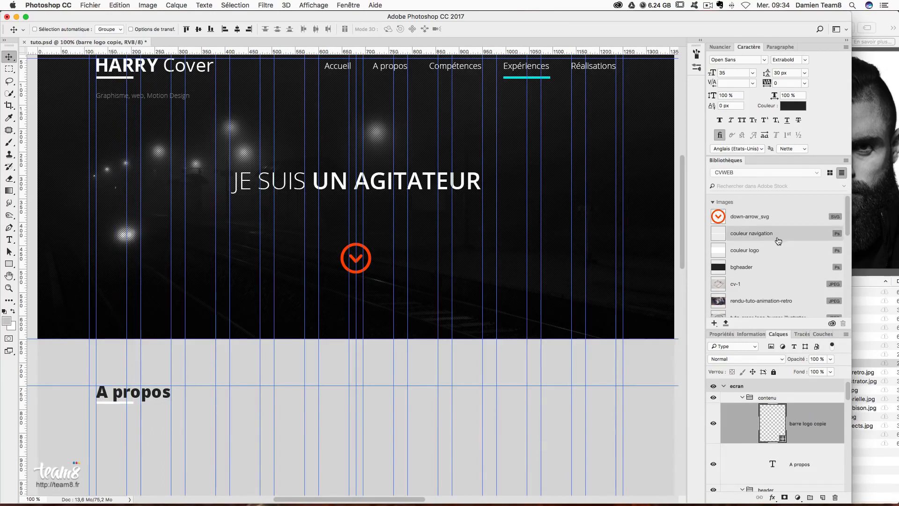
- Recolour the underline copy to orange-red #ff4800
double_click(779, 424)
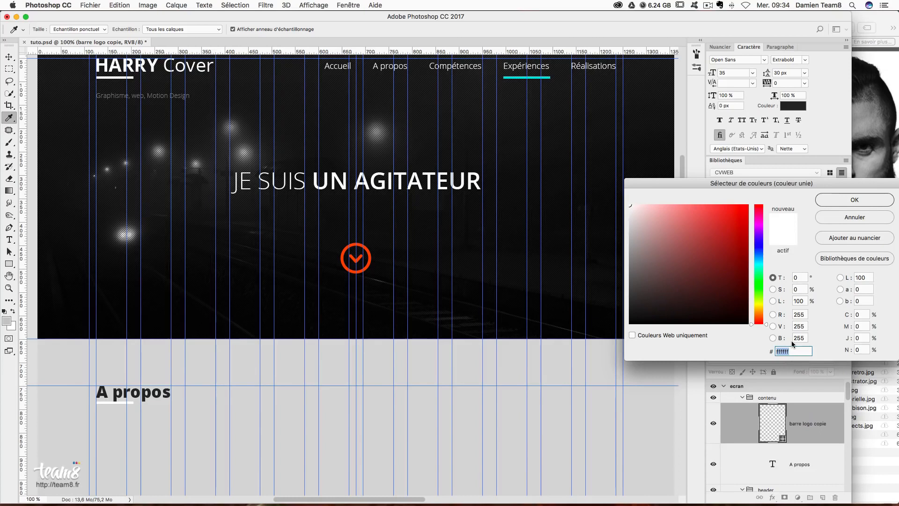
type("f4")
key("BackSpace")
type("f")
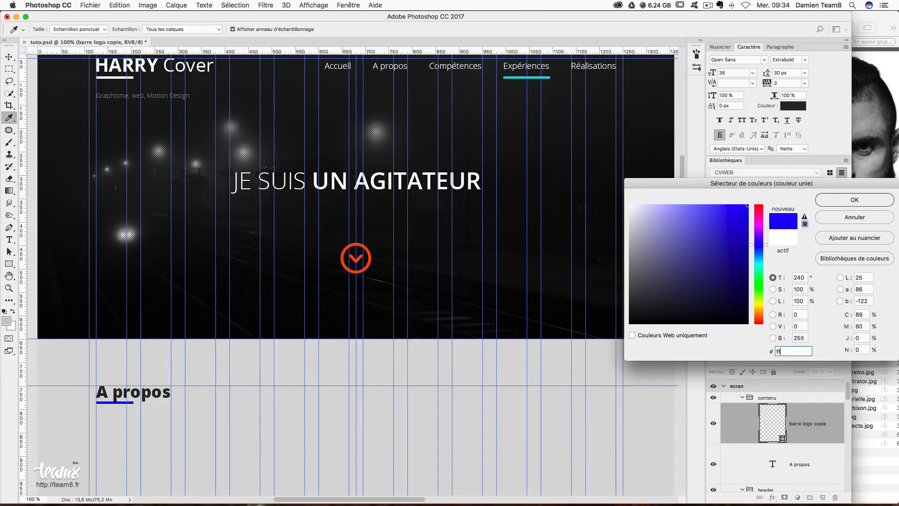
type("4800")
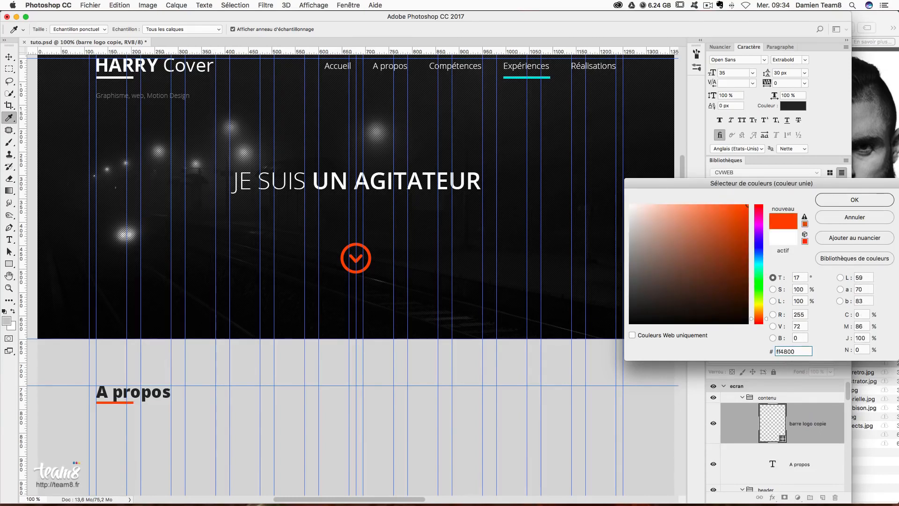
key("Return")
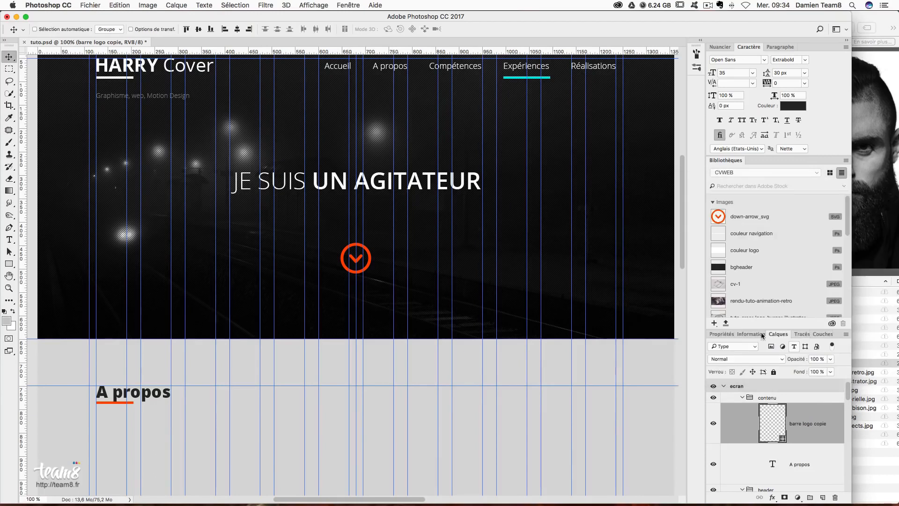
- Match the logo's underline spacing and nudge the red bar into place under 'A propos'
key("m")
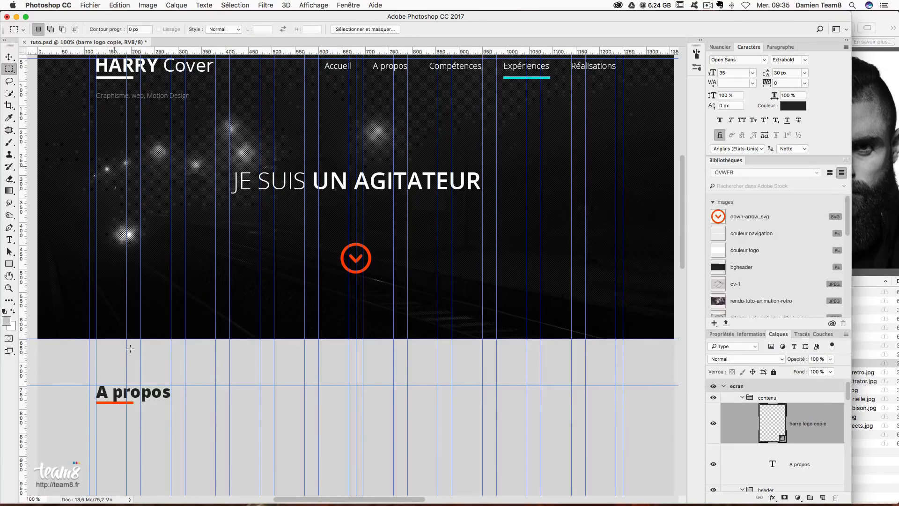
left_click_drag(95, 73, 127, 77)
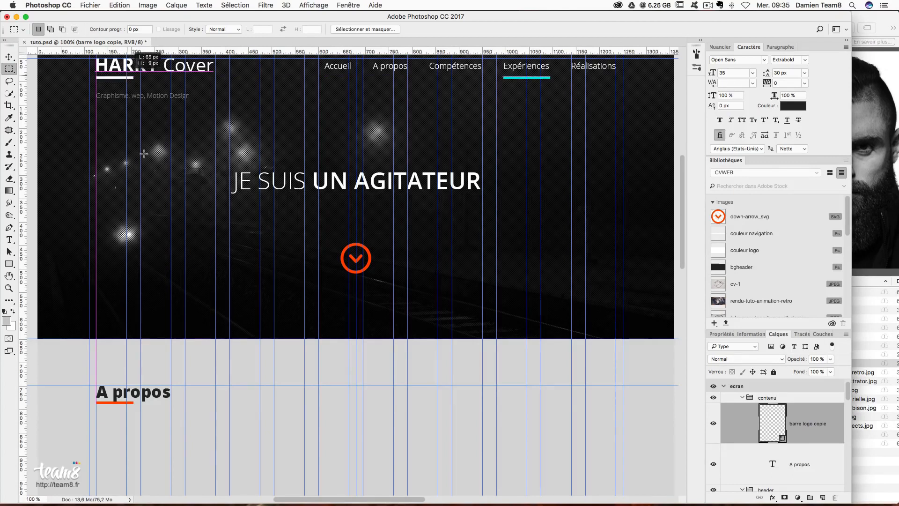
left_click(9, 57)
left_click_drag(130, 409, 130, 414)
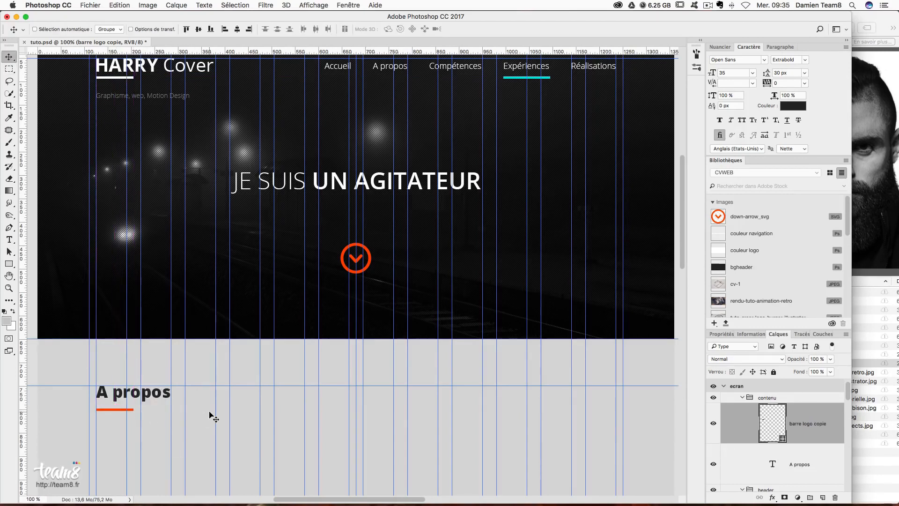
key("Up")
key("Up")
key("Up")
key("Up")
key("Up")
key("Up")
scroll(357, 407, "down", 1)
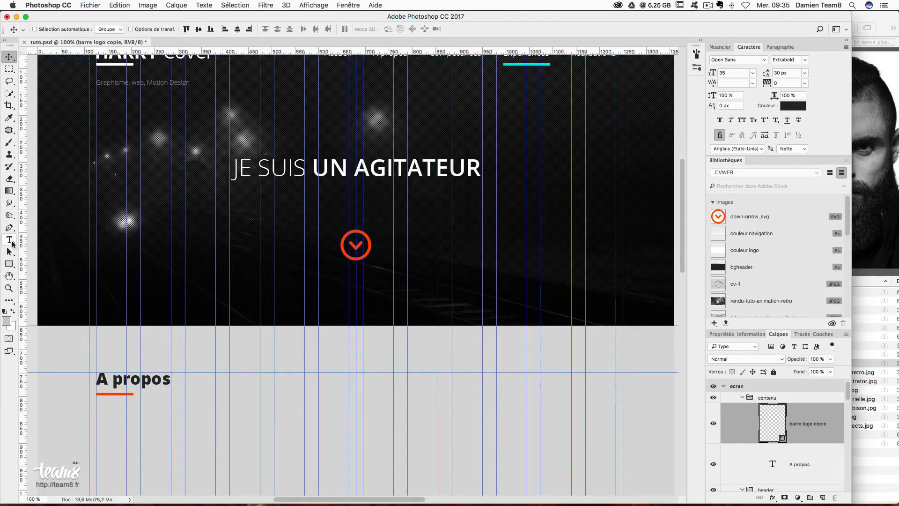
- Draw a left-aligned paragraph text box below the 'A propos' heading
left_click(12, 242)
scroll(237, 345, "down", 10)
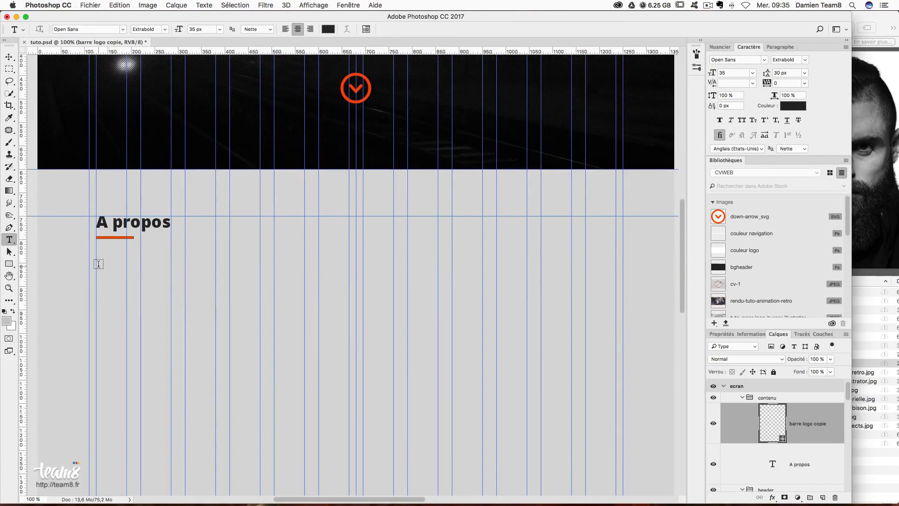
left_click_drag(97, 262, 355, 396)
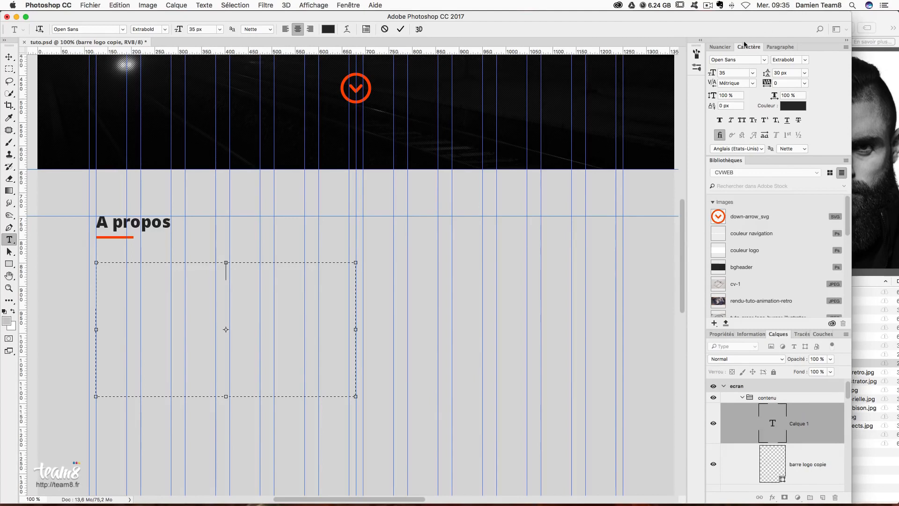
left_click(780, 47)
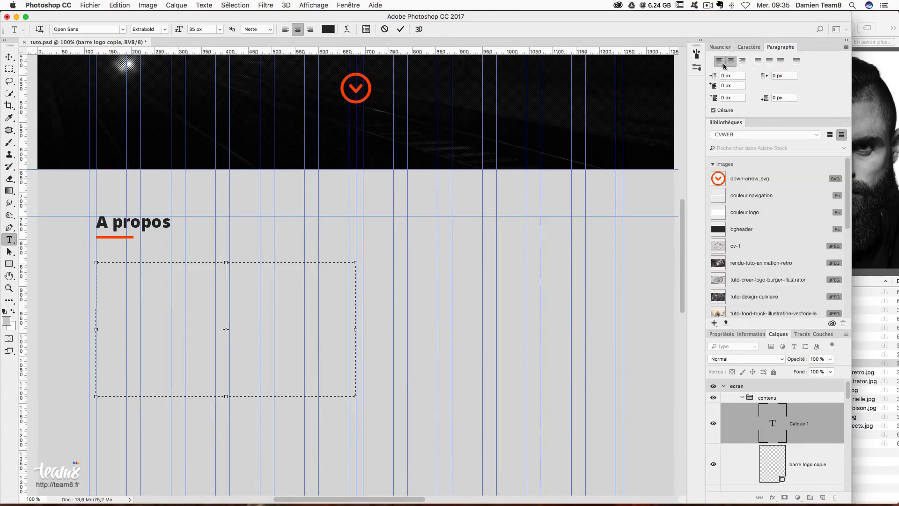
left_click(720, 61)
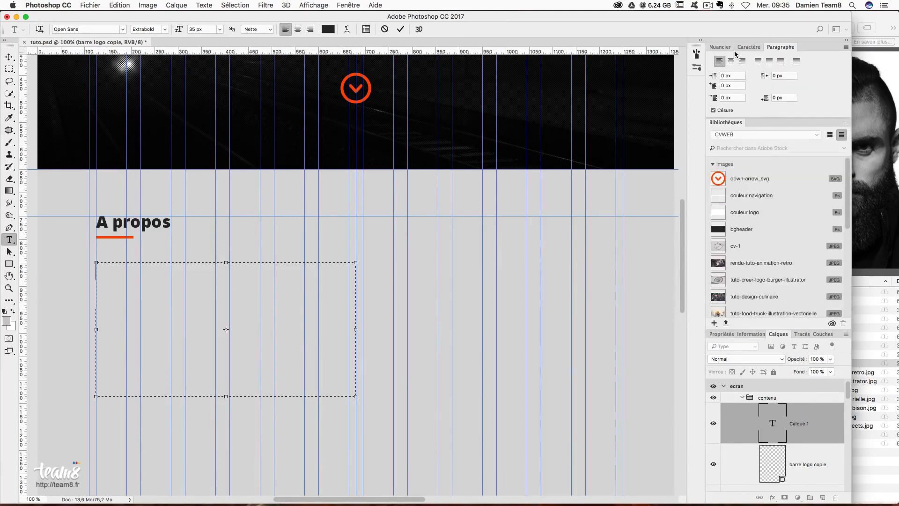
left_click(749, 47)
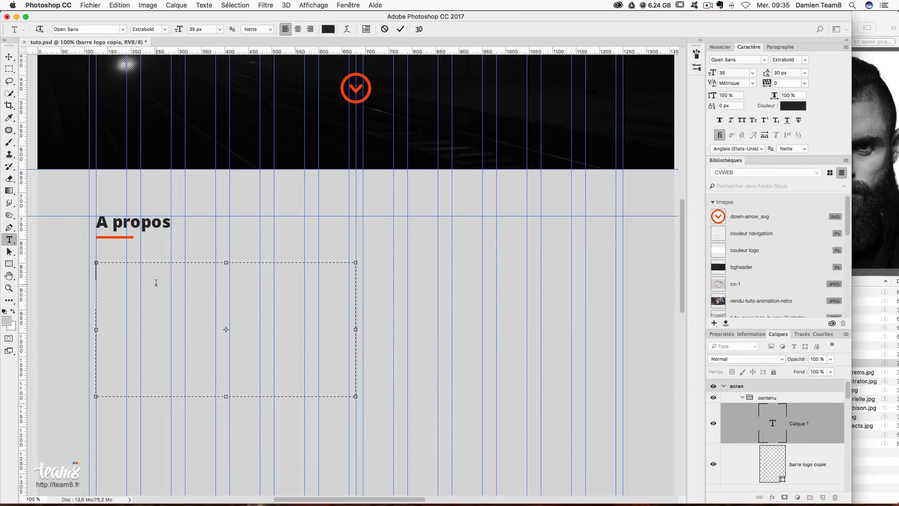
- Type the designer's name and set the surname to Semibold
type("HARRY Cover")
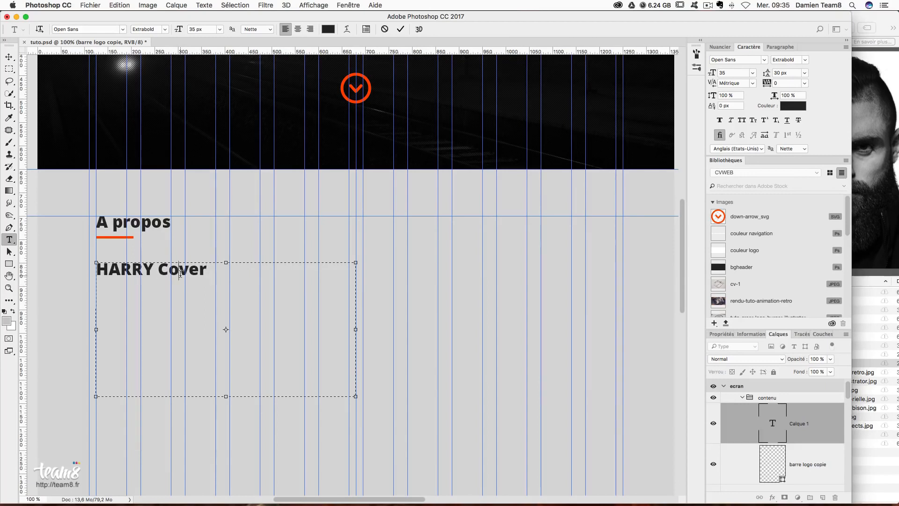
double_click(185, 271)
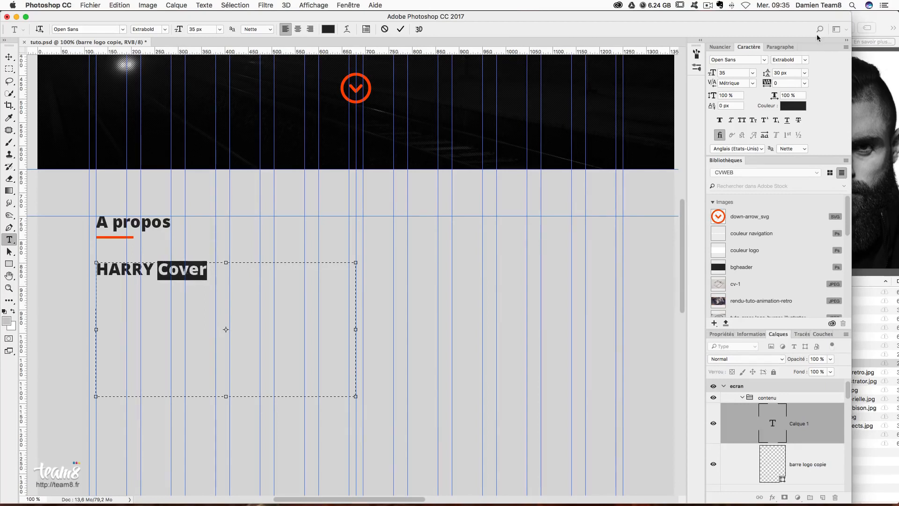
left_click(804, 63)
left_click(804, 62)
left_click(805, 63)
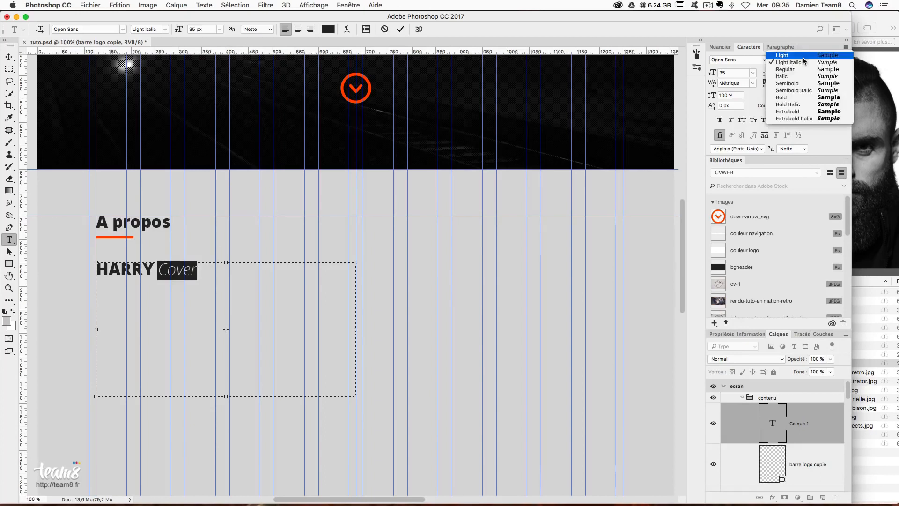
left_click(803, 87)
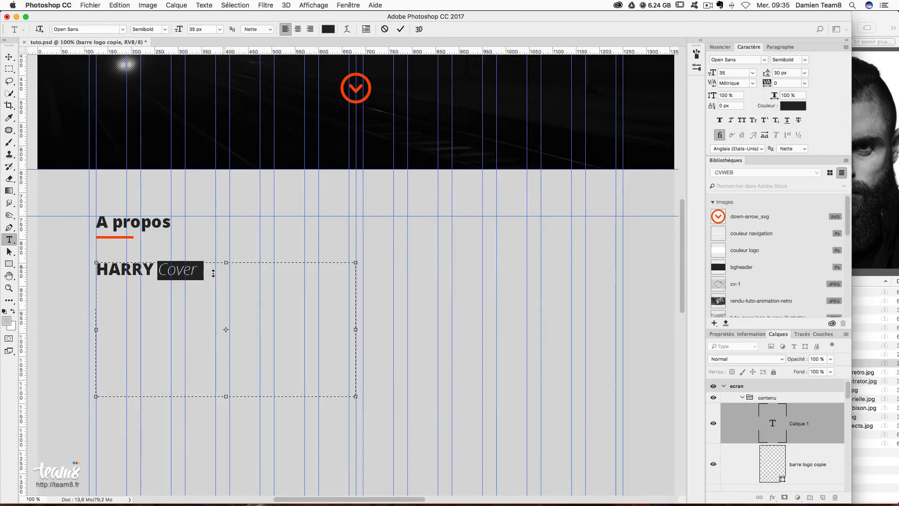
scroll(206, 263, "down", 2)
left_click(209, 248)
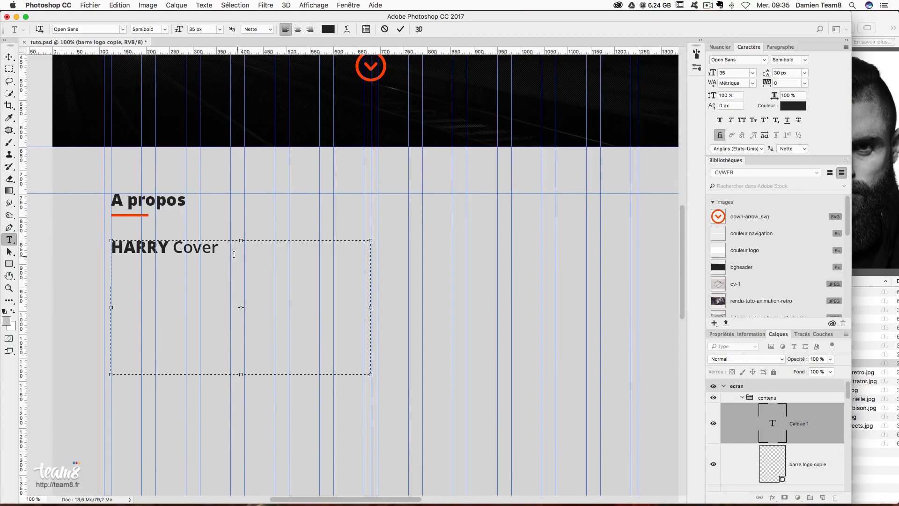
- Set the name to 25 px, append ', Designer UX, UI' and make the surname Extrabold
key("super+a")
left_click(733, 72)
type("25")
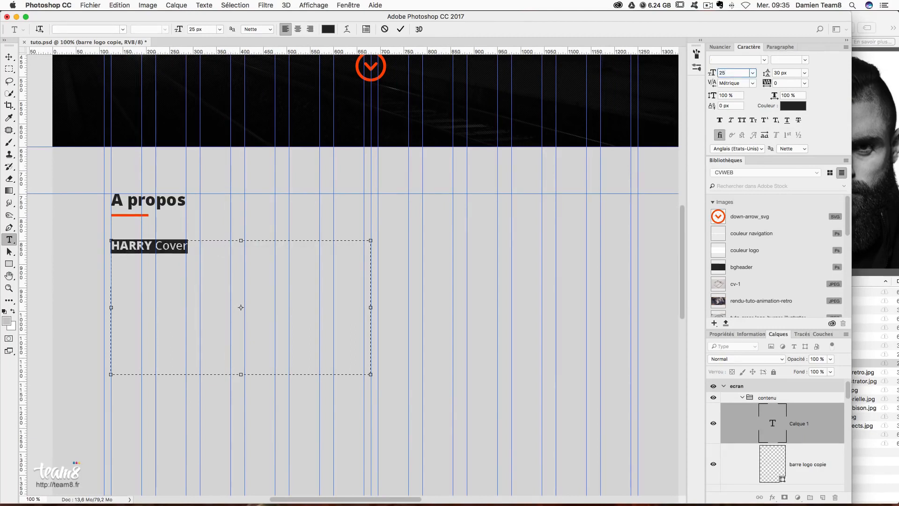
left_click(203, 242)
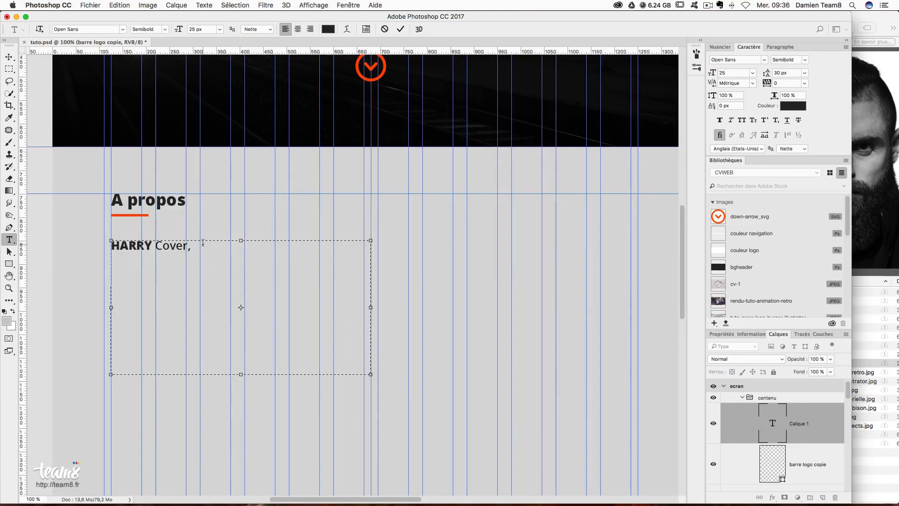
type(", Designer UX , UI")
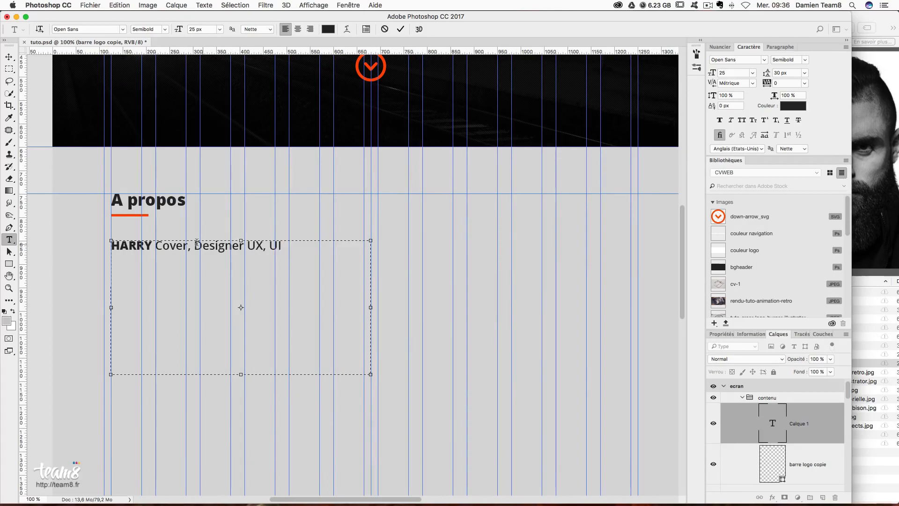
double_click(179, 246)
left_click(810, 60)
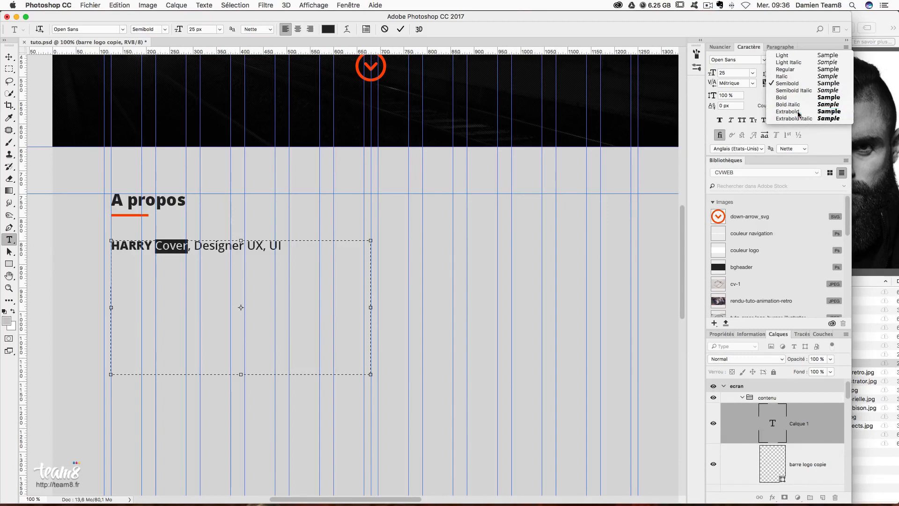
left_click(791, 112)
left_click(170, 246)
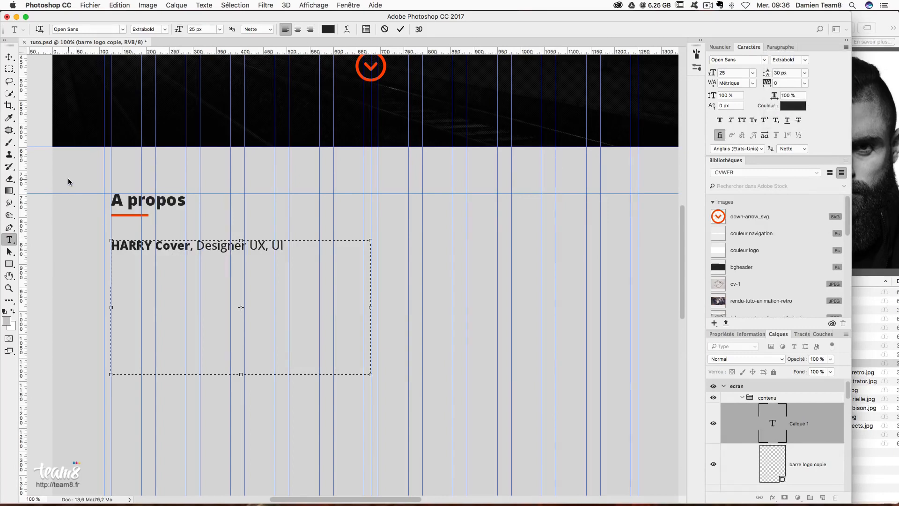
- Position the subtitle just below the 'A propos' heading
left_click(9, 56)
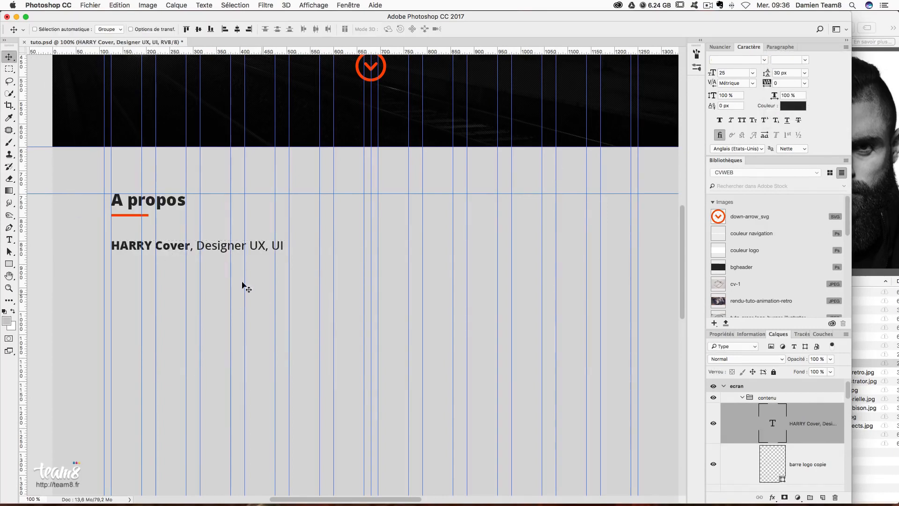
left_click_drag(219, 259, 221, 242)
scroll(155, 232, "down", 1)
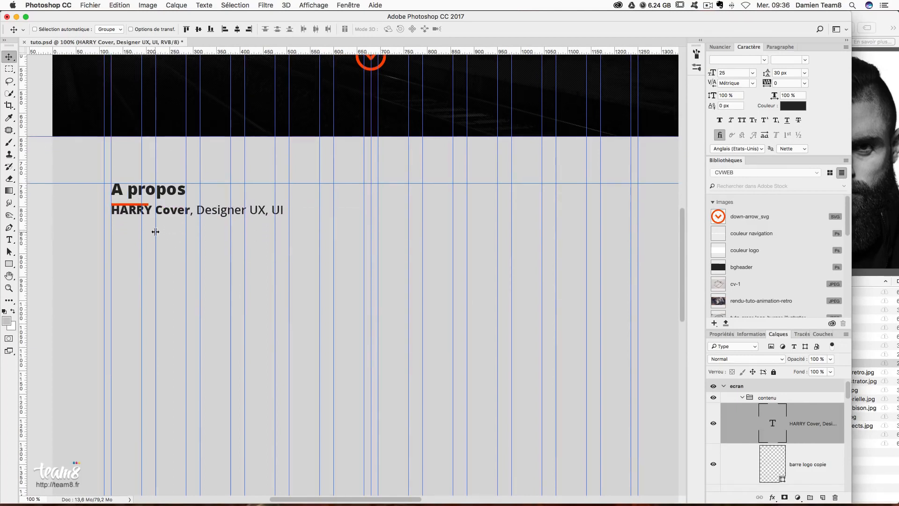
left_click_drag(175, 223, 171, 241)
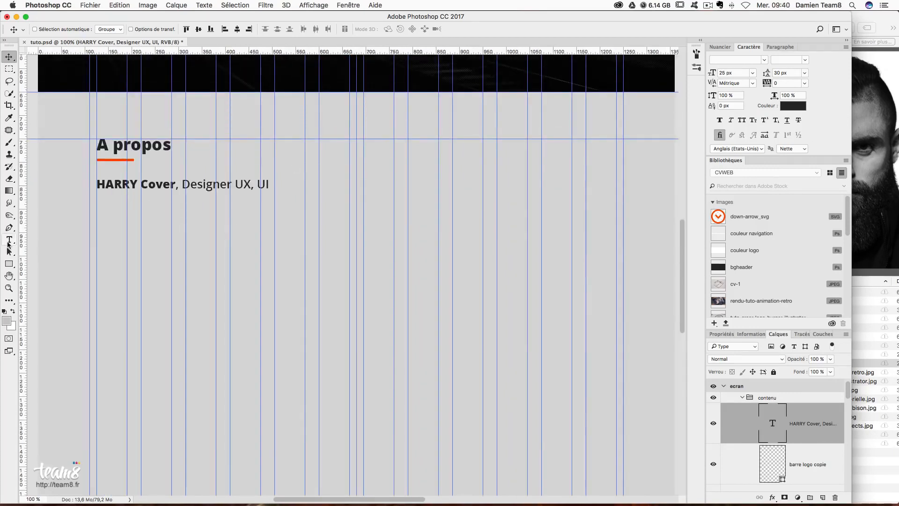
left_click(8, 240)
left_click_drag(330, 162, 565, 286)
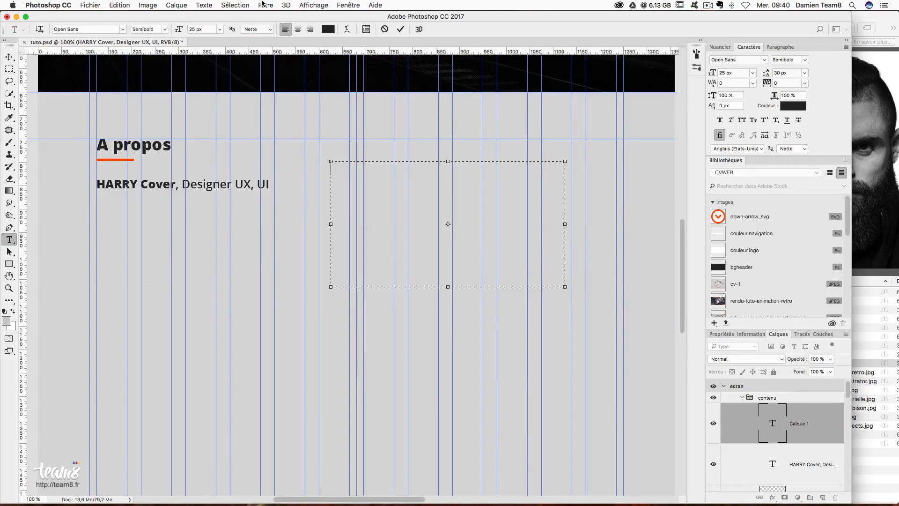
left_click(204, 5)
left_click(224, 223)
left_click_drag(331, 167, 449, 319)
left_click_drag(449, 279, 317, 139)
key("super+c")
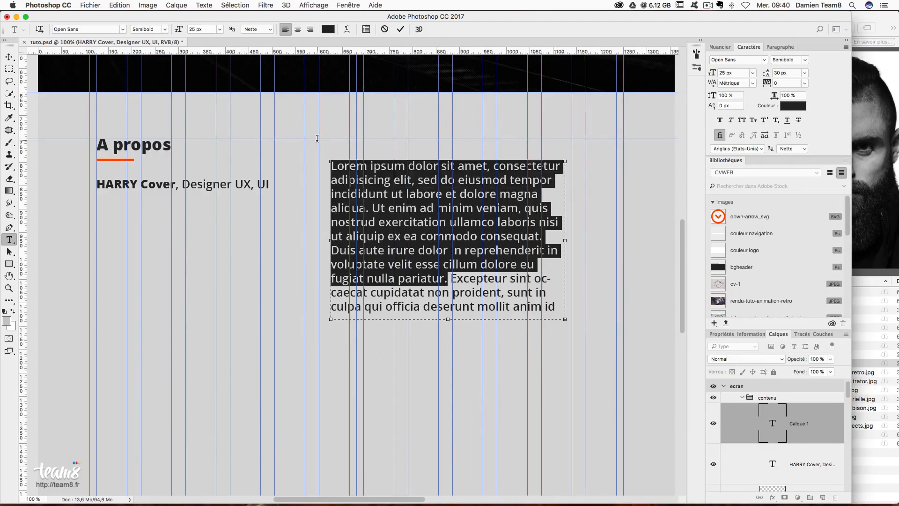
key("BackSpace")
key("ctrl+Return")
key("v")
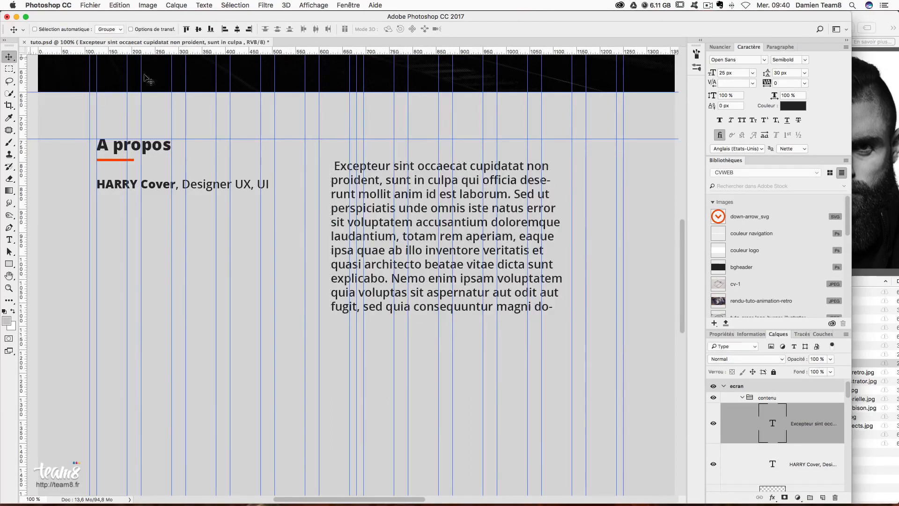
left_click_drag(829, 438, 836, 497)
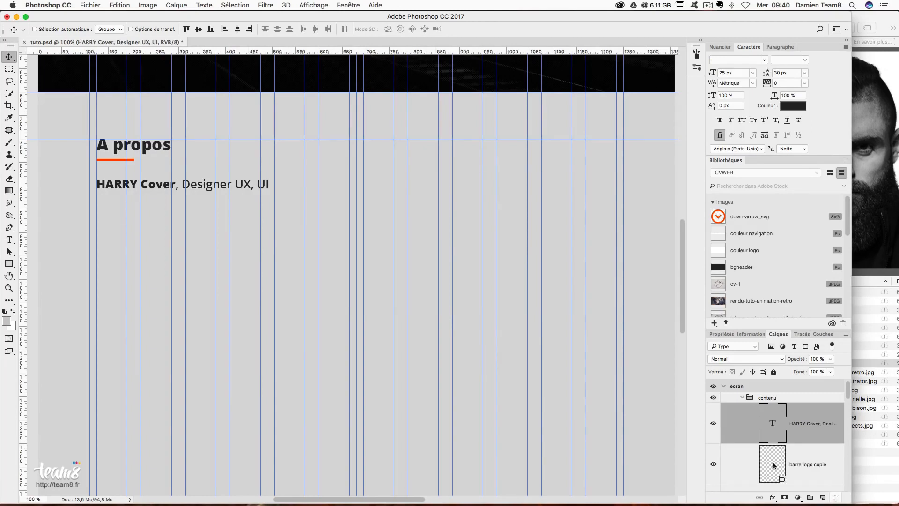
left_click(9, 239)
left_click(265, 184)
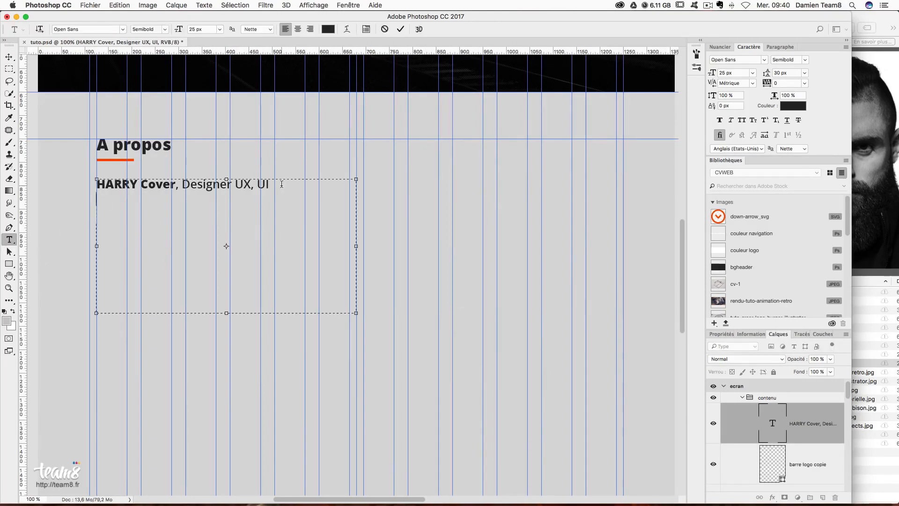
- Paste a Lorem ipsum paragraph under the subtitle and set it to 20 px
key("Return")
key("super+v")
left_click_drag(227, 314, 227, 355)
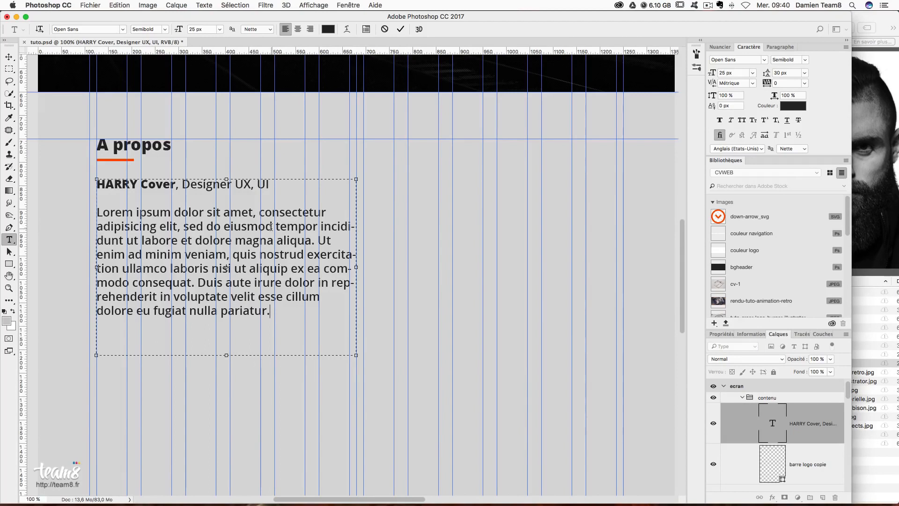
left_click_drag(274, 310, 98, 212)
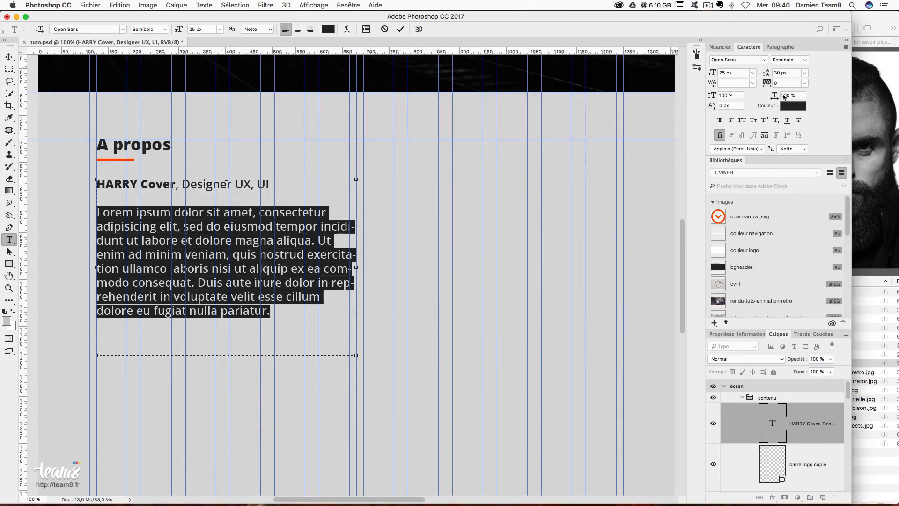
left_click_drag(735, 72, 703, 72)
type("20")
key("Return")
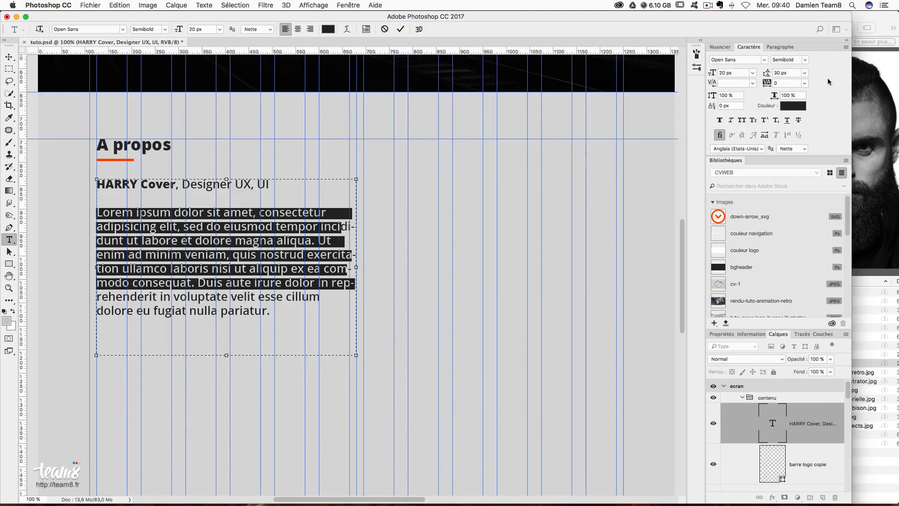
left_click(266, 302)
- Set the Lorem ipsum paragraph's font style to Regular
left_click_drag(355, 285, 62, 207)
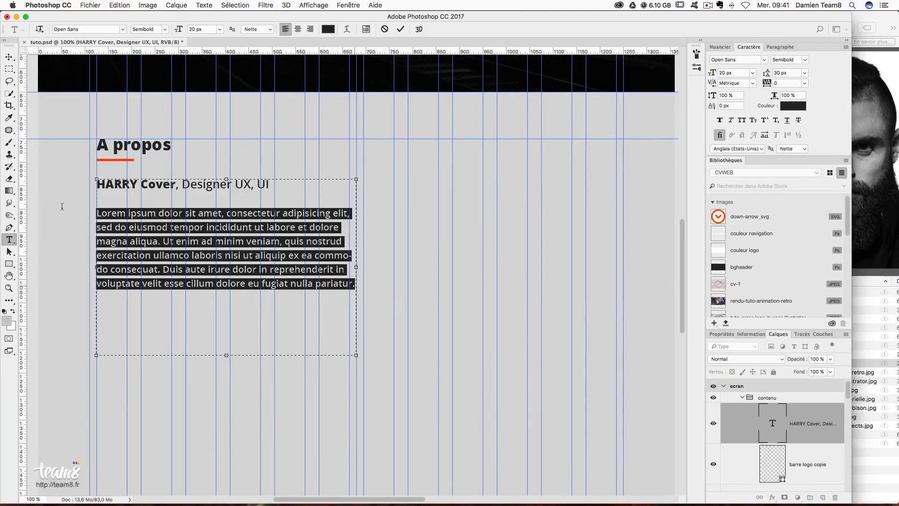
left_click(806, 60)
left_click(802, 62)
left_click(803, 61)
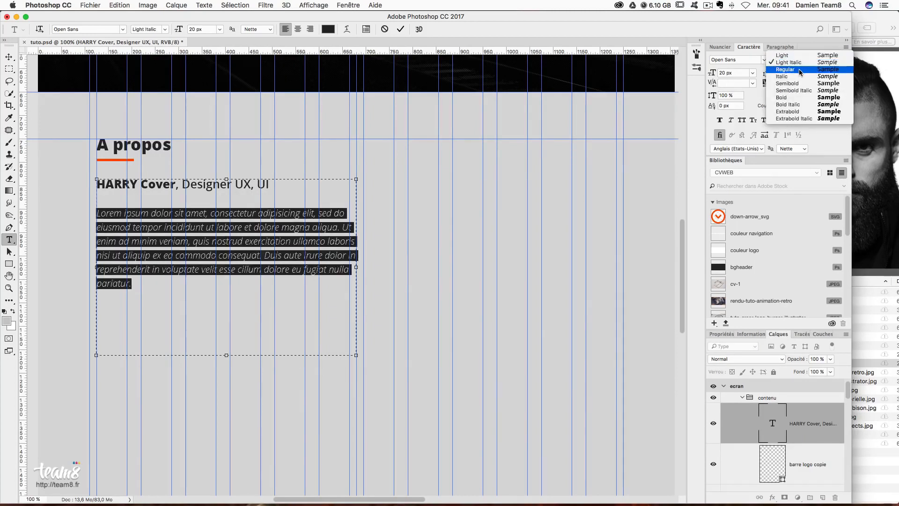
left_click(799, 69)
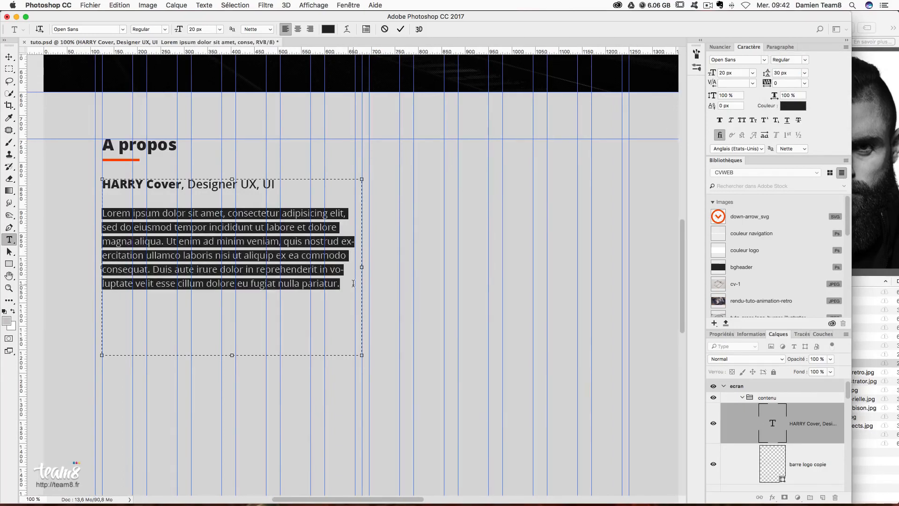
- Type contact lines for name, e-mail address and Téléphone below the paragraph
left_click(353, 284)
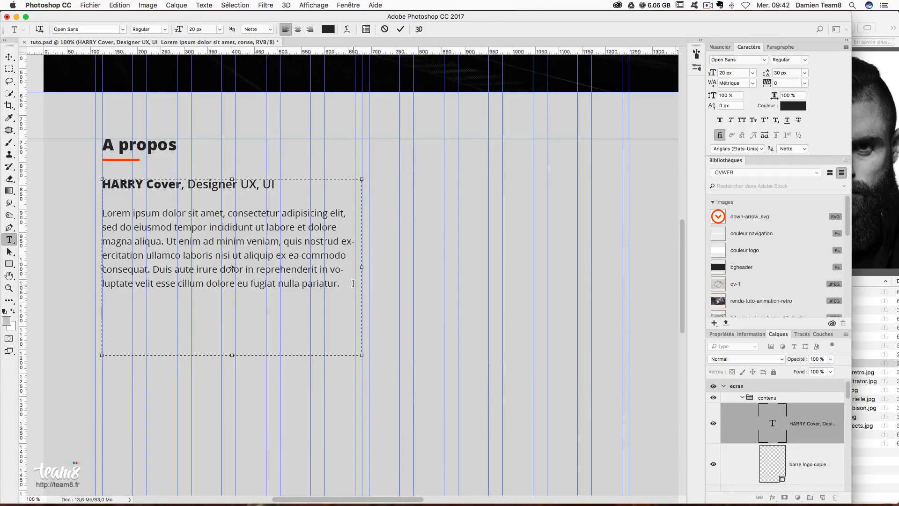
type("om")
type("Ha")
type("RRY Cover")
key("Return")
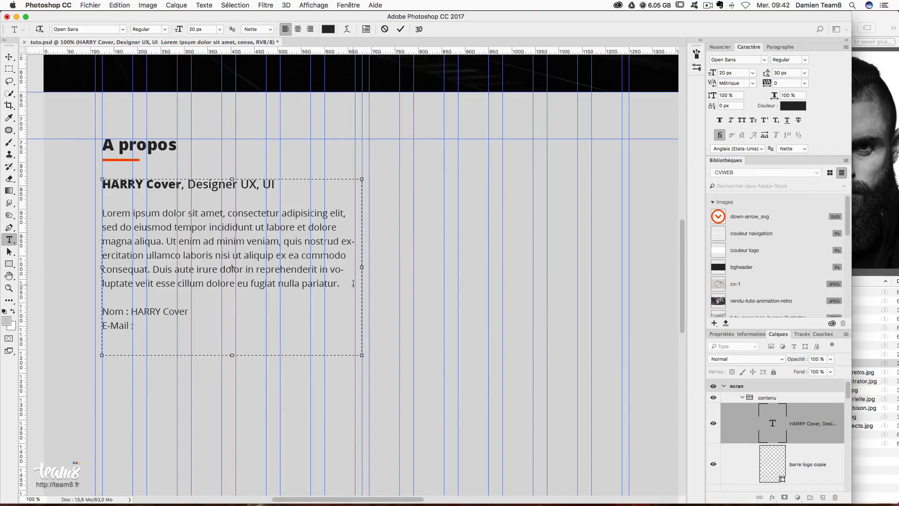
type("Téléphone : +33(6) 123 456 78")
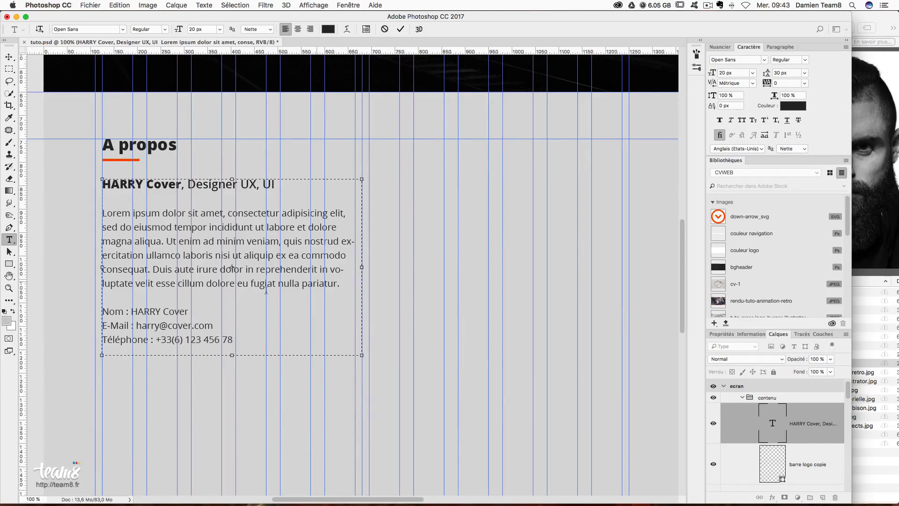
- Select the three contact lines to change their font style to Bold
left_click_drag(130, 311, 101, 312)
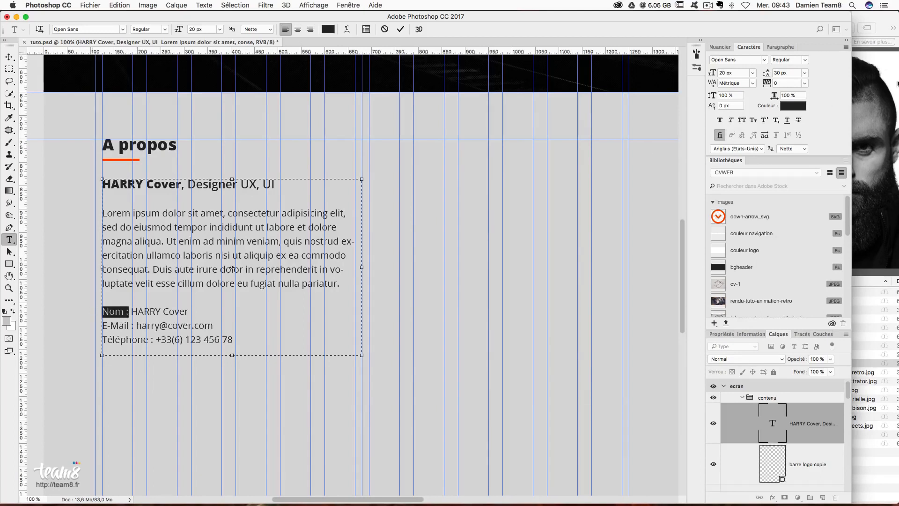
left_click(804, 59)
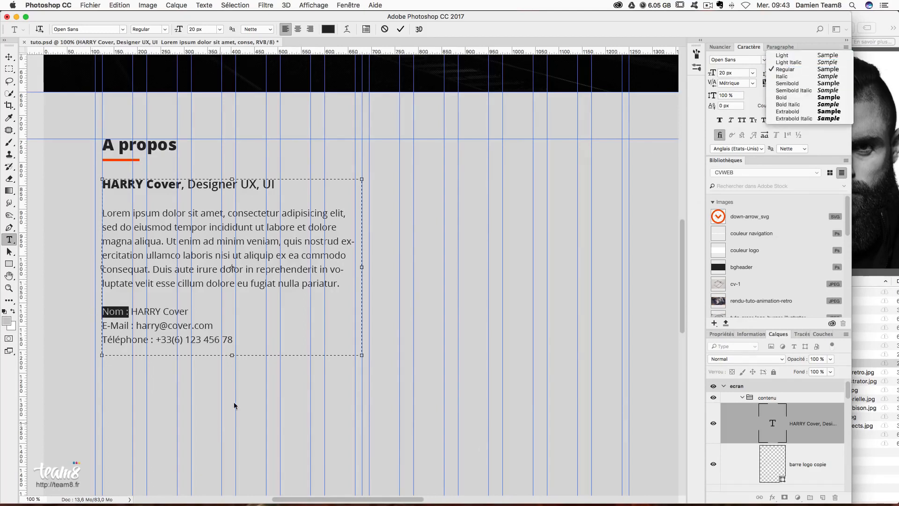
left_click(240, 350)
left_click_drag(233, 339, 100, 311)
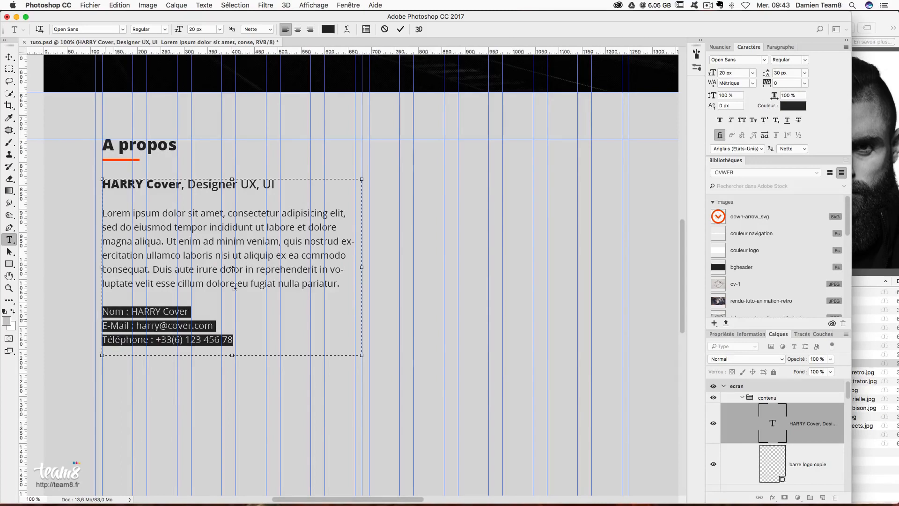
left_click(804, 60)
- Bold the three contact lines, then colour the e-mail address ff4800 and underline it
left_click(791, 97)
left_click(192, 337)
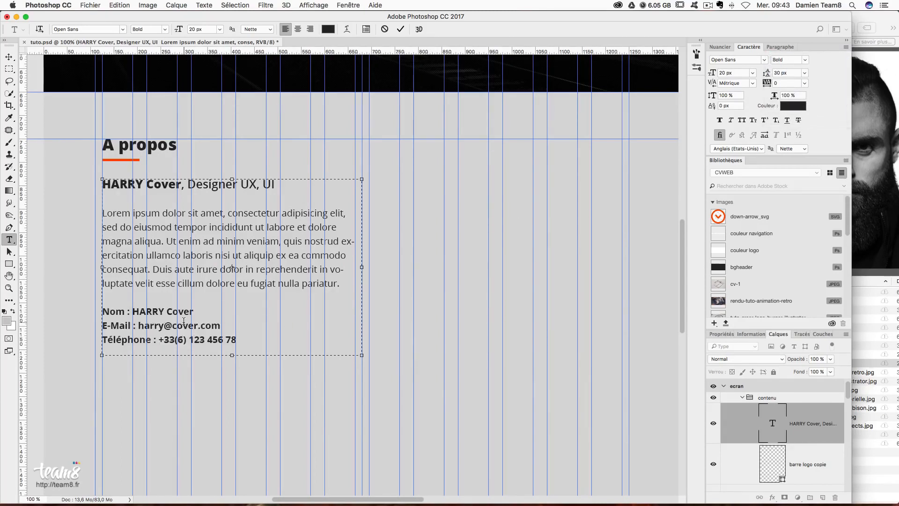
left_click_drag(138, 325, 220, 326)
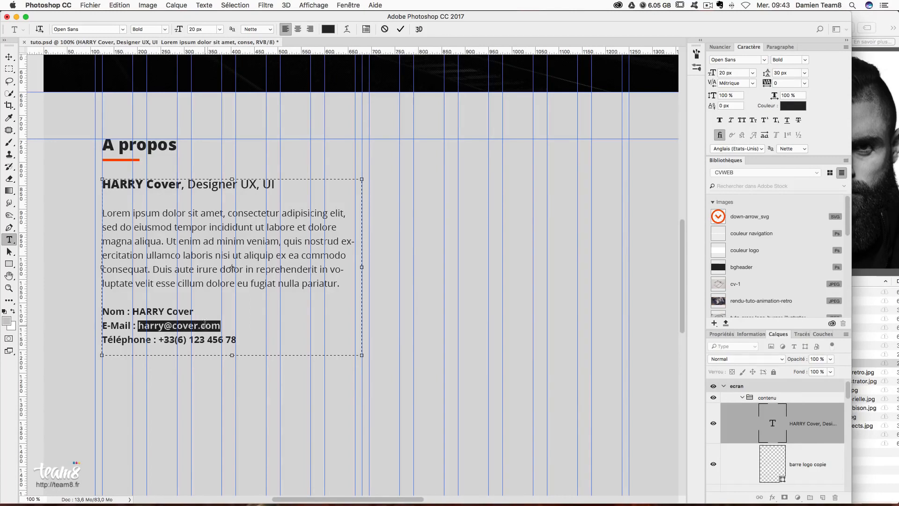
left_click(791, 106)
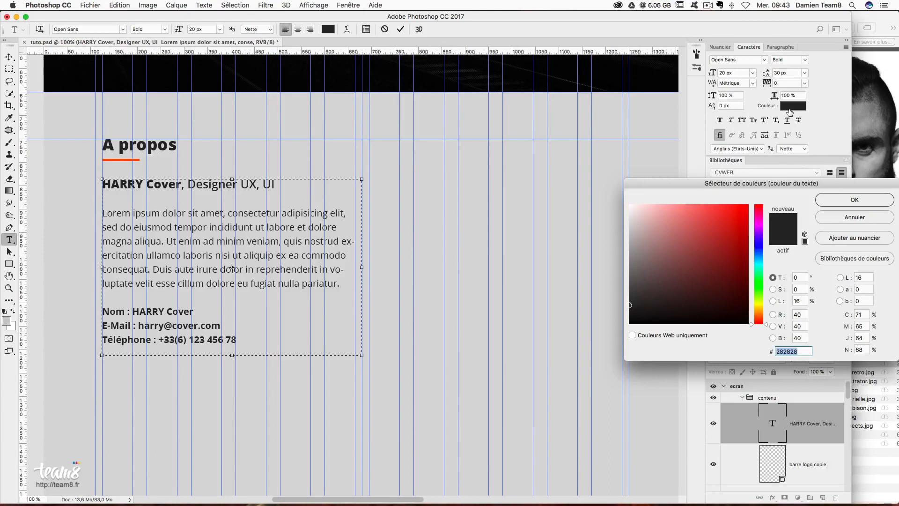
type("ff48000")
key("Return")
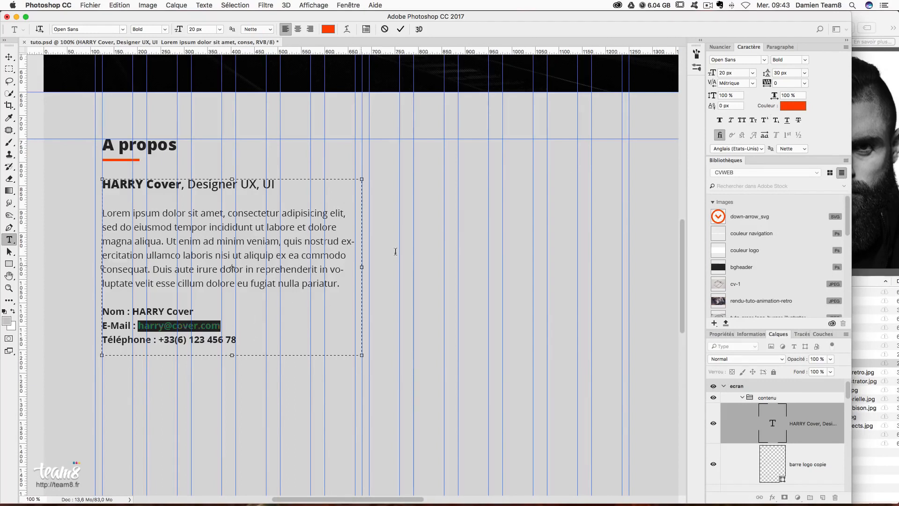
left_click(788, 121)
left_click(194, 331)
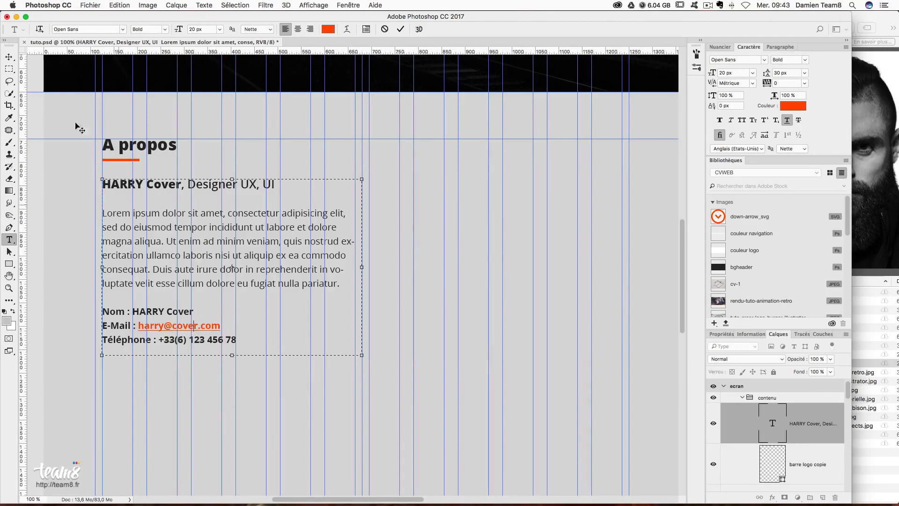
- Indent the Nom, E-Mail and Téléphone lines with the same pasted leading spaces
left_click(104, 311)
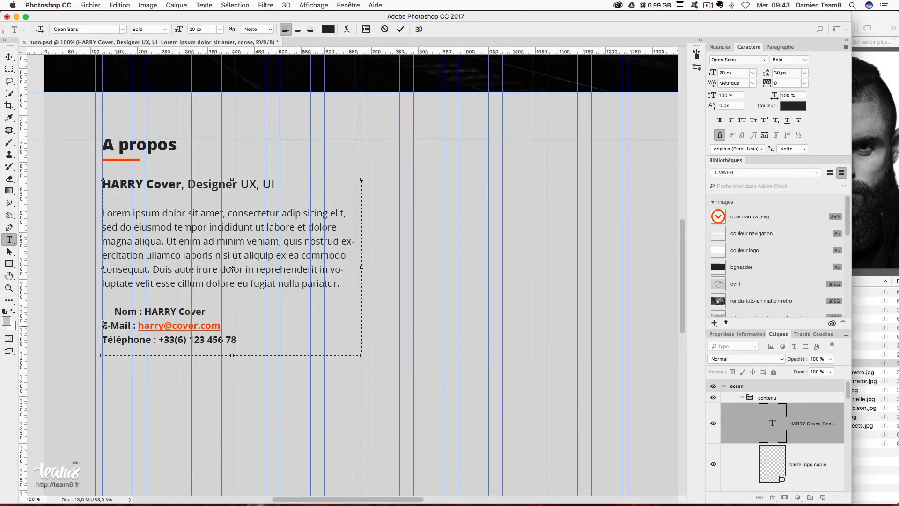
left_click_drag(115, 312, 89, 311)
double_click(104, 326)
key("Left")
key("super+v")
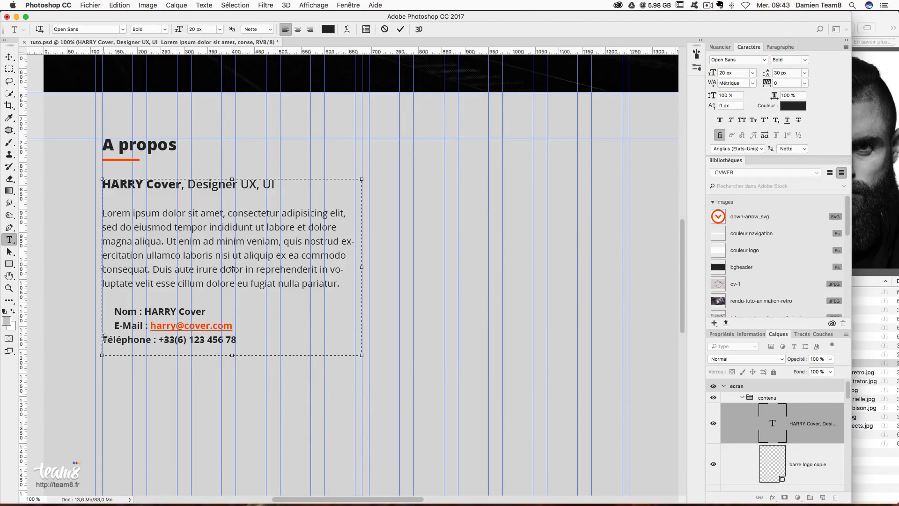
triple_click(105, 335)
key("Left")
key("super+v")
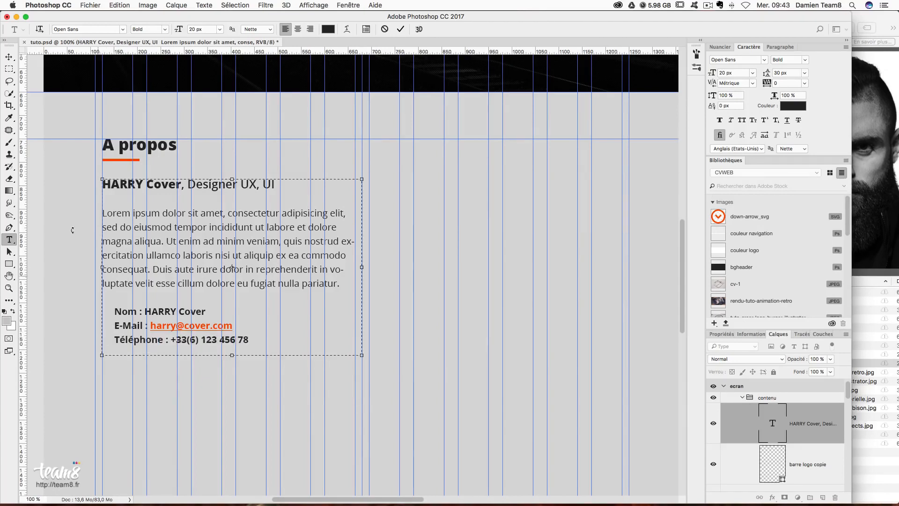
- Commit the text edits and create a 15×15 px, three-sided polygon
left_click(10, 57)
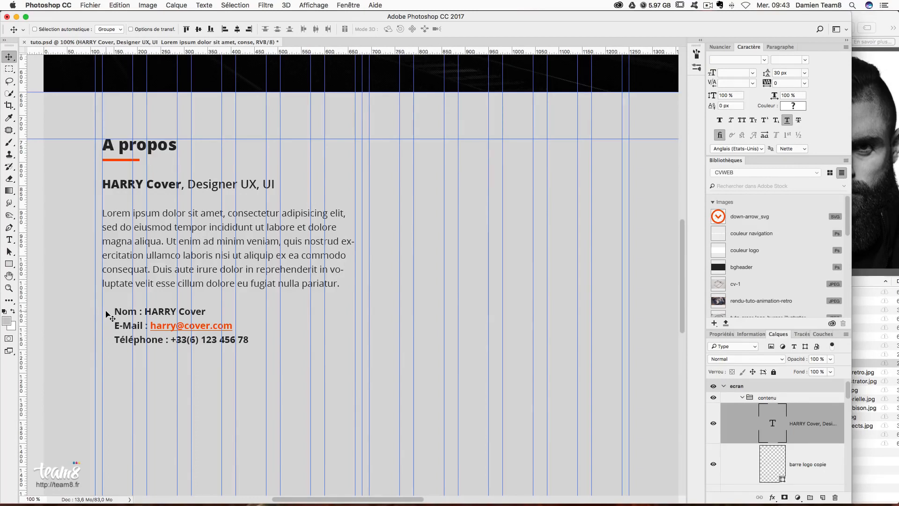
left_click(12, 264)
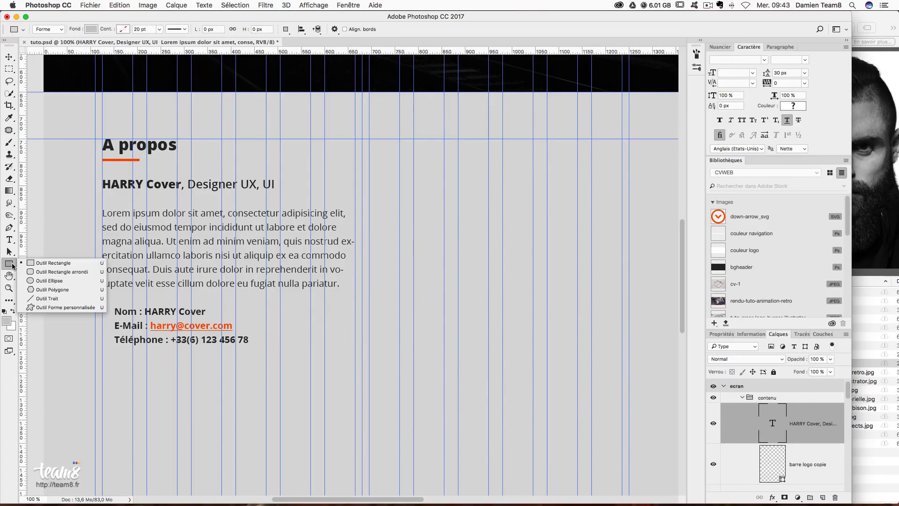
left_click(66, 289)
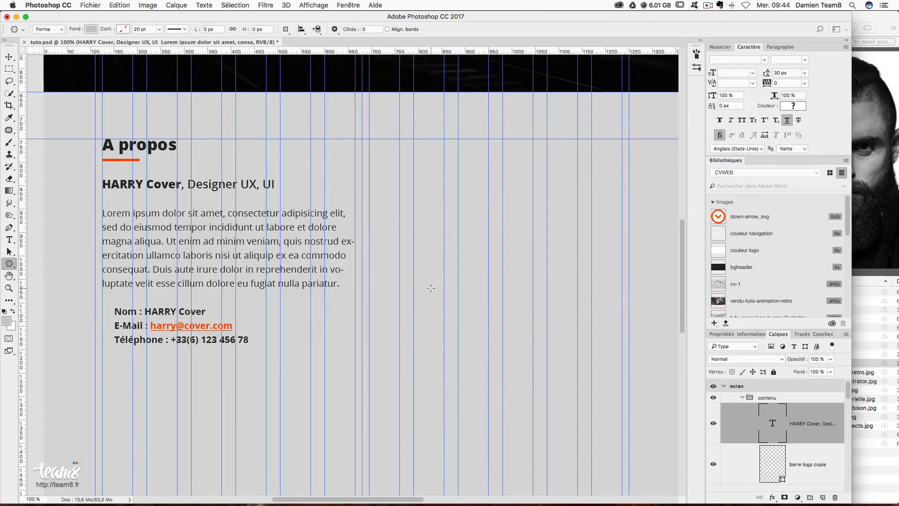
left_click(431, 288)
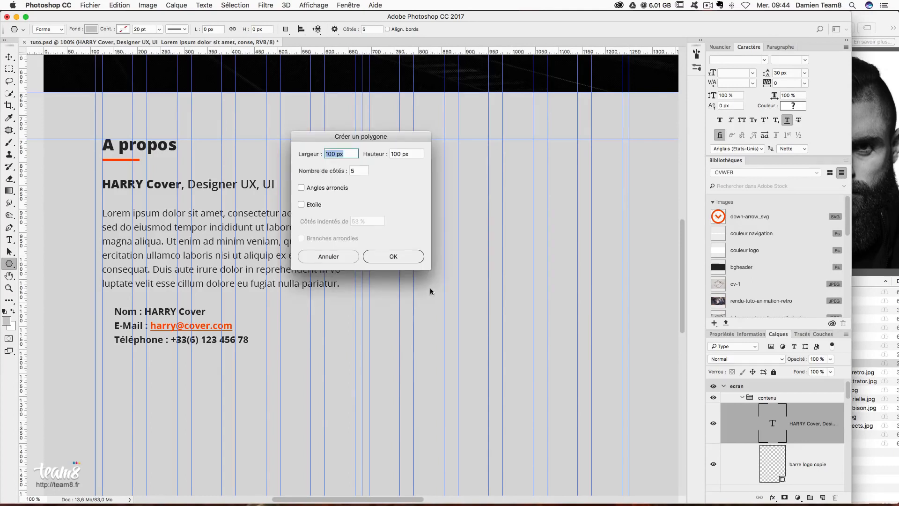
type("15")
key("Tab")
type("15")
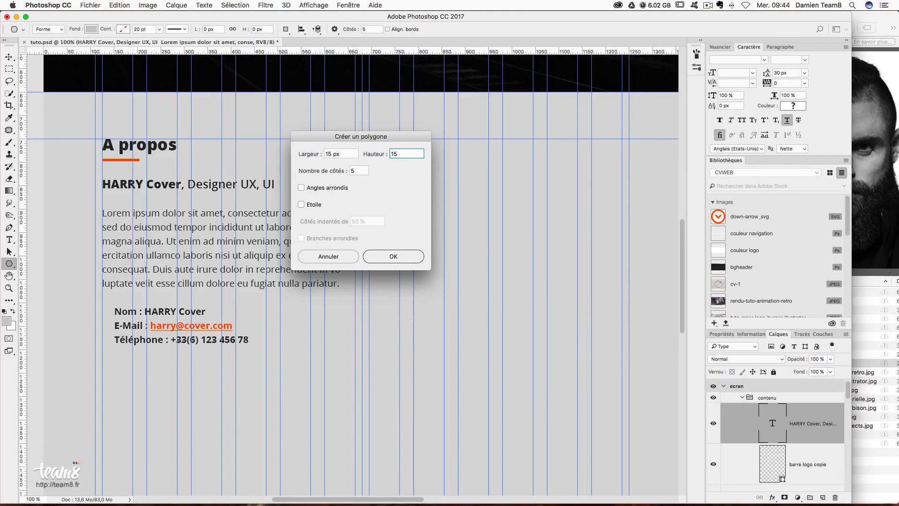
key("Tab")
type("3")
left_click(388, 257)
- Fill the triangle with #ff4800 and move it beside the Nom line
left_click(91, 30)
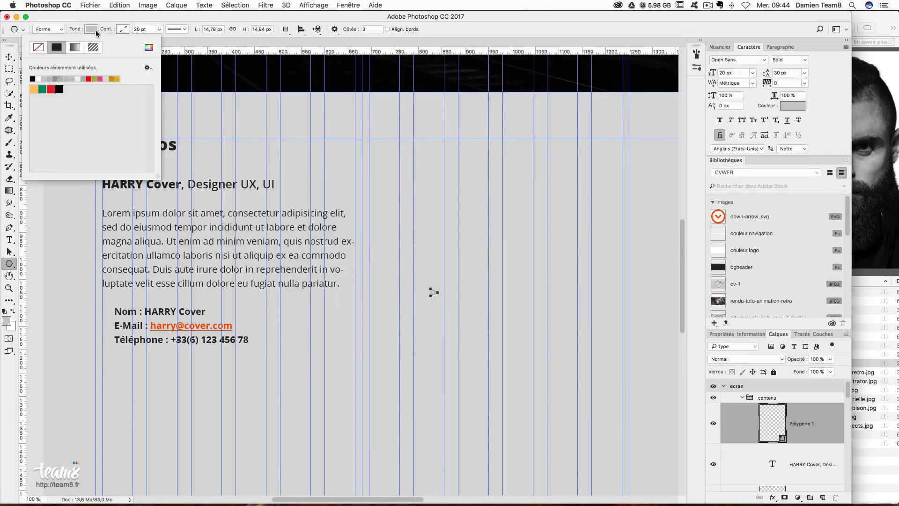
left_click(149, 47)
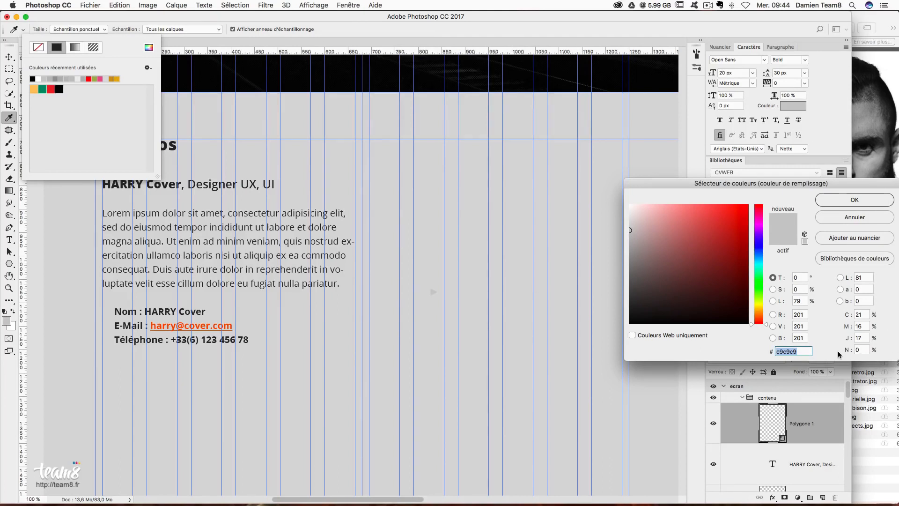
type("ff8")
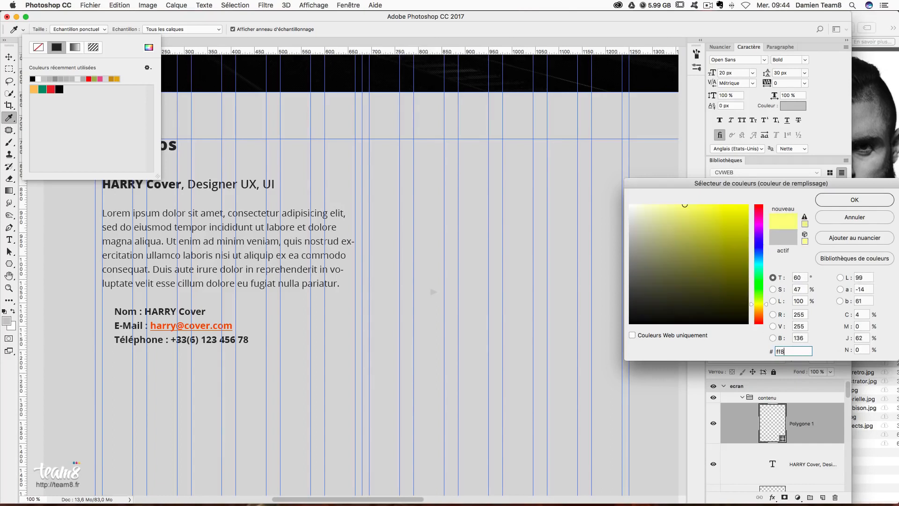
key("BackSpace")
type("4800")
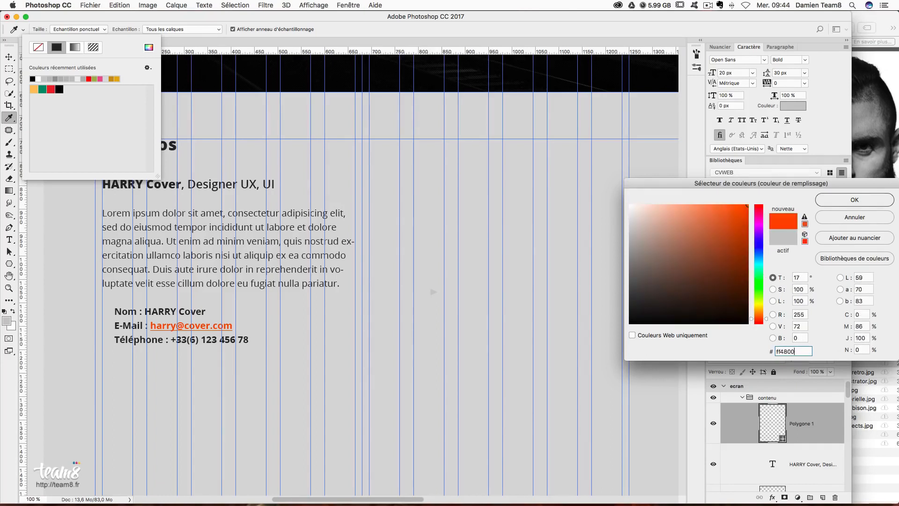
key("Return")
left_click(9, 57)
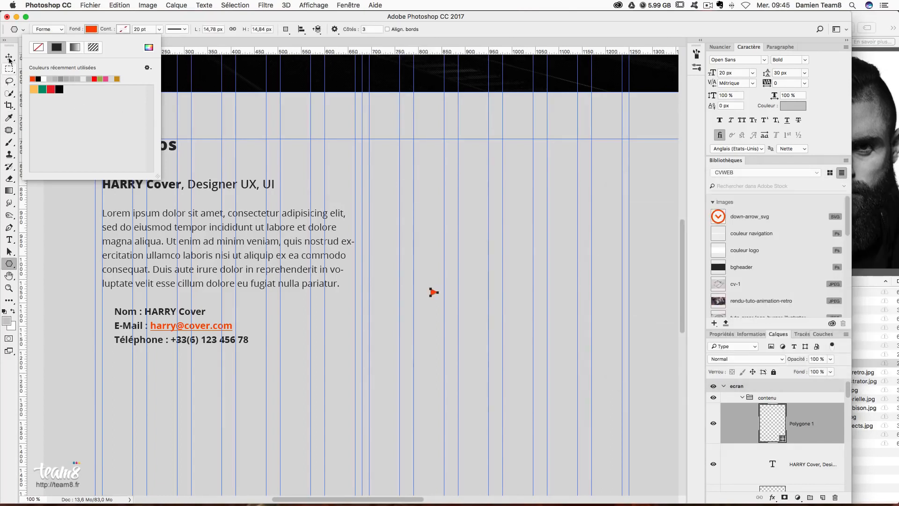
left_click_drag(438, 300, 105, 327)
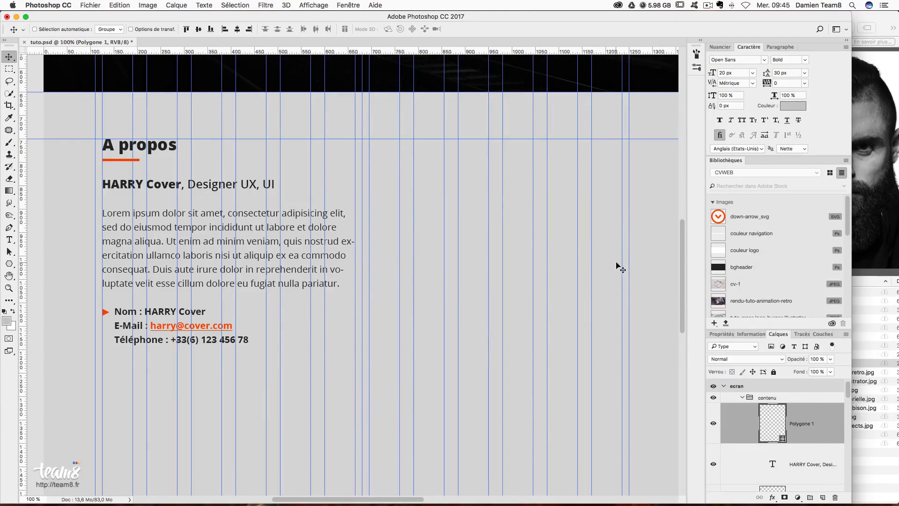
- Save the triangle to the CVWEB library, delete the original, and place the library copy beside Nom
left_click_drag(771, 427, 742, 229)
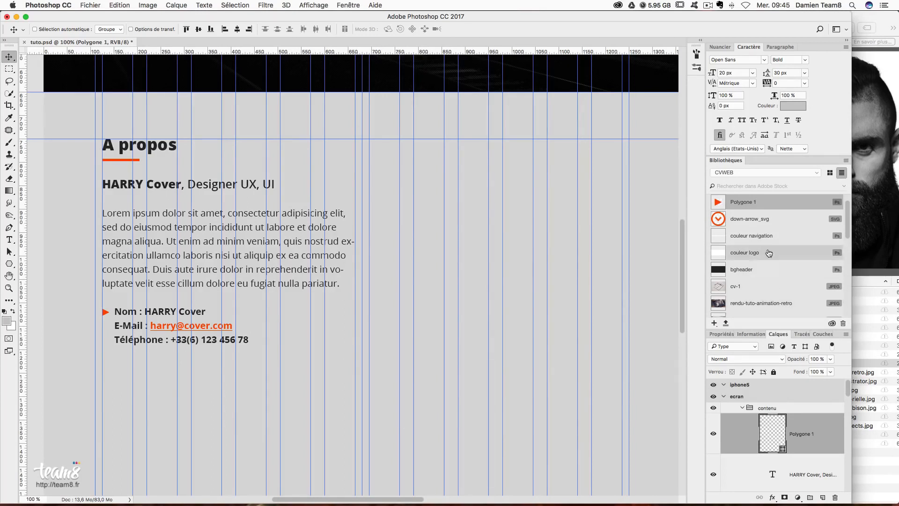
scroll(752, 221, "up", 1)
left_click_drag(829, 448, 835, 497)
left_click_drag(733, 208, 346, 398)
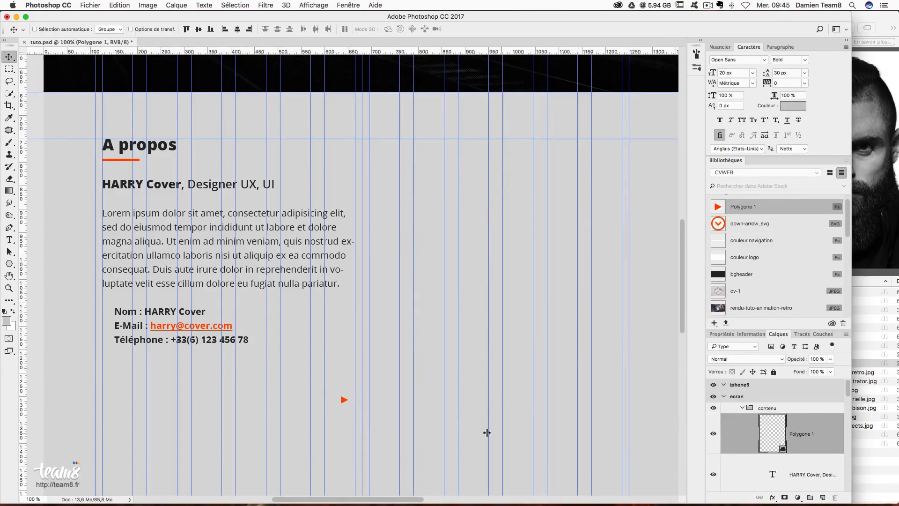
left_click_drag(324, 413, 100, 325)
- Copy triangles beside the E-Mail and Téléphone lines and select all three triangle layers
left_click_drag(213, 393, 210, 397)
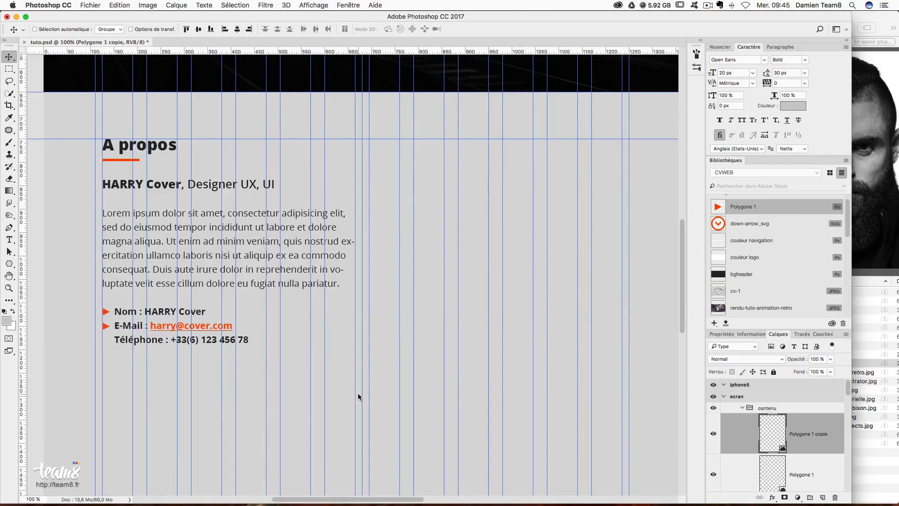
left_click_drag(119, 368, 120, 383)
scroll(838, 461, "down", 2)
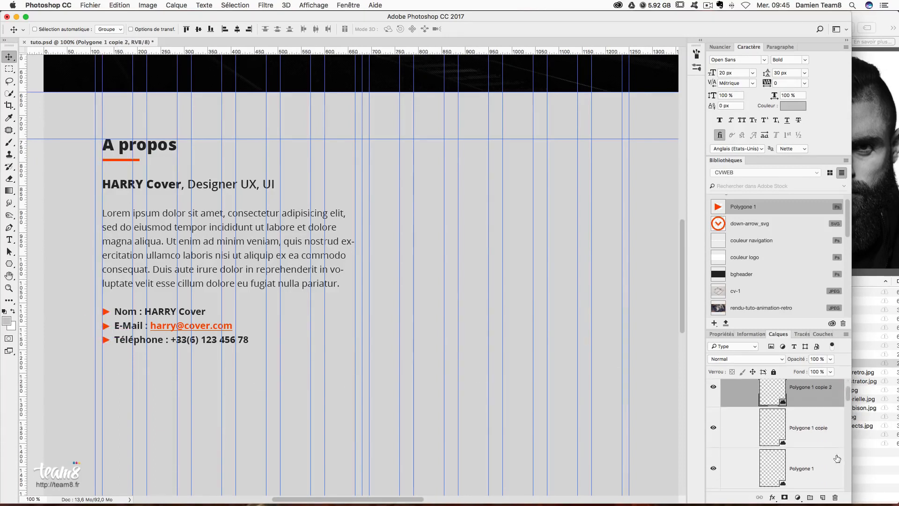
left_click(826, 462, "shift")
scroll(826, 462, "up", 1)
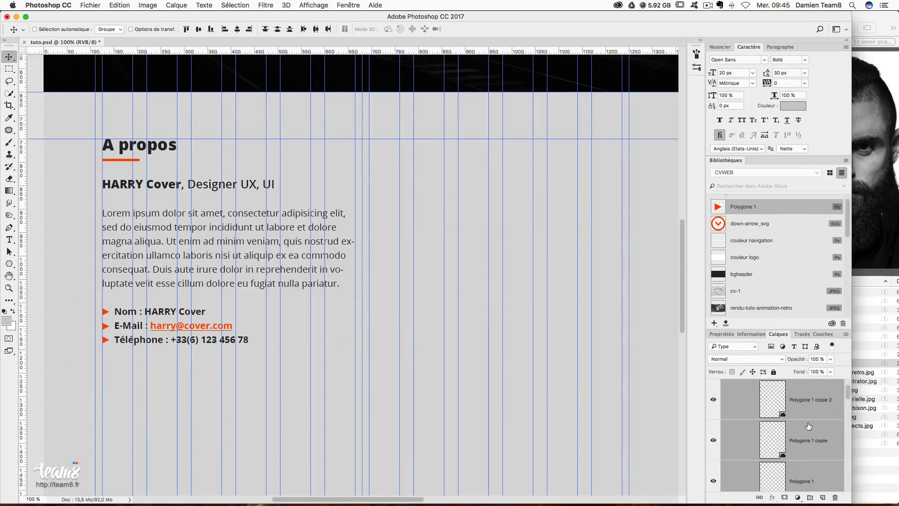
- Place the Facebook, Instagram, Twitter and YouTube icons from the library onto the page
scroll(747, 250, "down", 10)
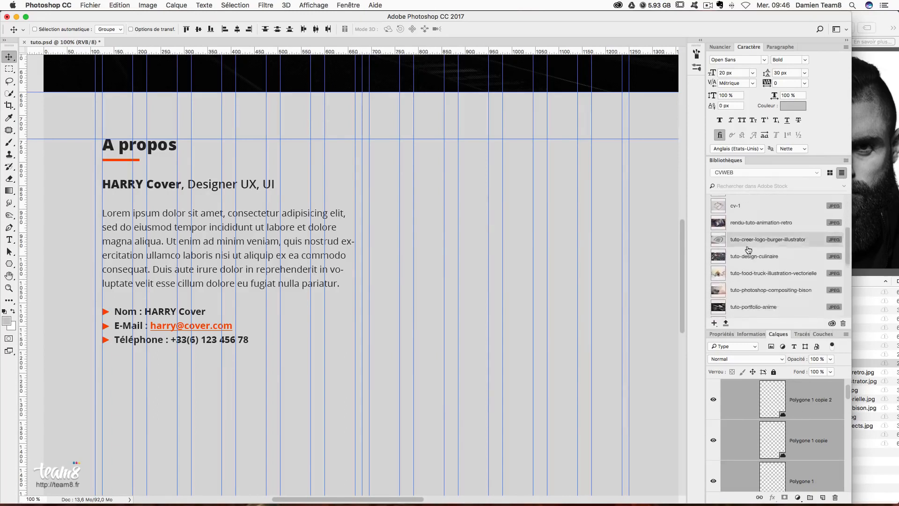
scroll(747, 250, "down", 1)
left_click(749, 228)
left_click(768, 246, "shift")
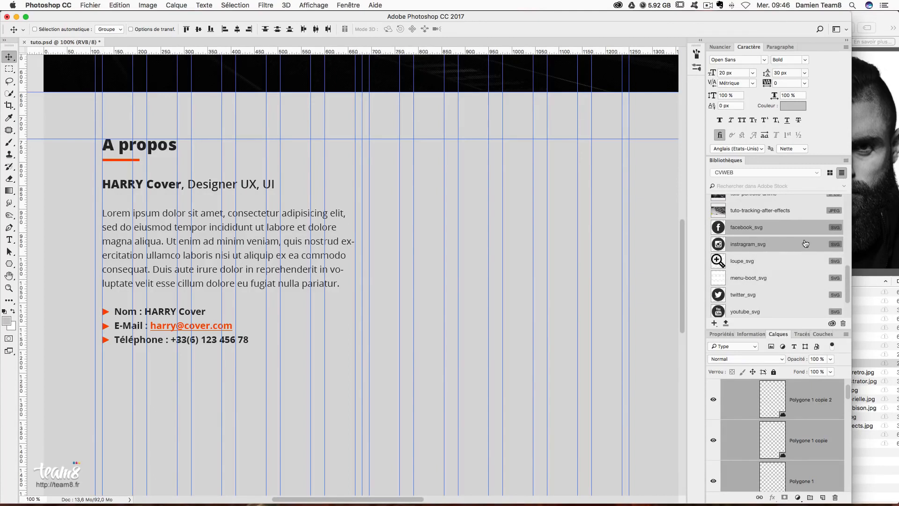
scroll(791, 252, "down", 1)
left_click(768, 225)
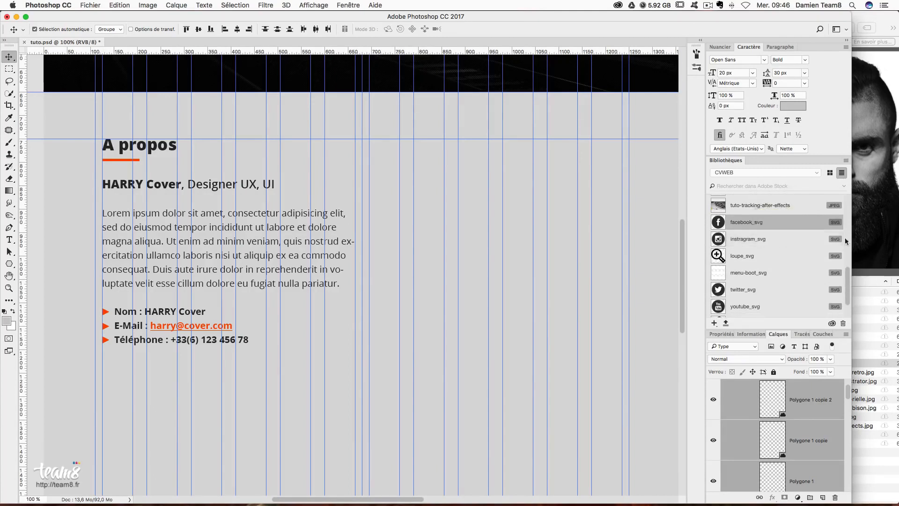
left_click(770, 241, "shift")
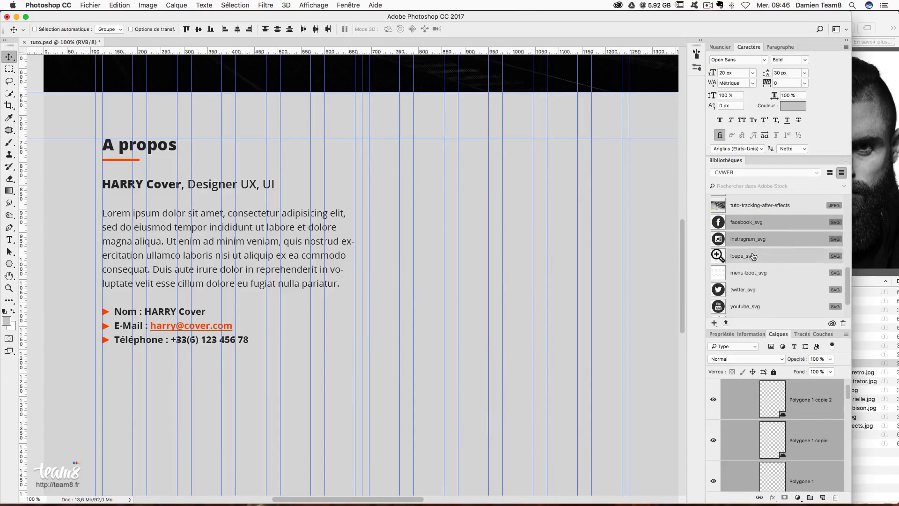
scroll(780, 274, "down", 2)
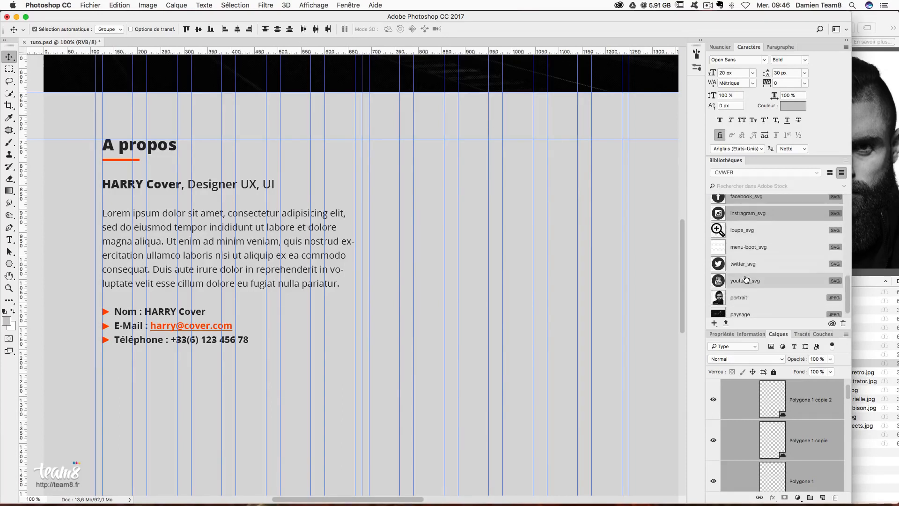
left_click(775, 264, "super")
scroll(795, 283, "down", 1)
scroll(795, 284, "up", 3)
left_click_drag(761, 220, 169, 381)
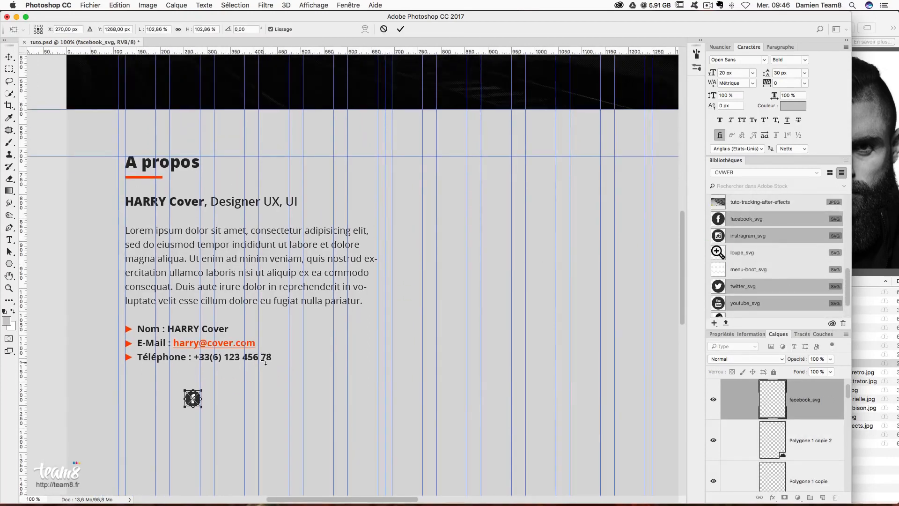
key("Return")
key("Return")
key("Return")
key("Return")
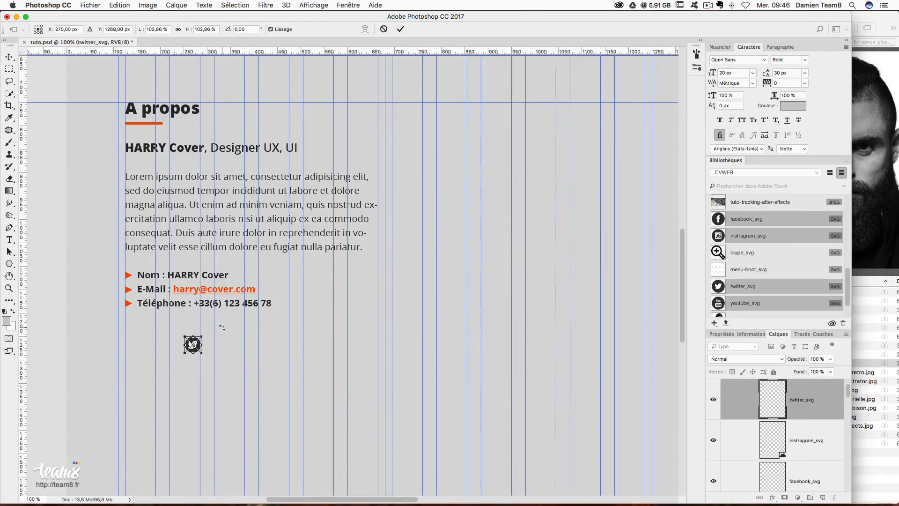
- Move the stacked social icons below the contact lines and put YouTube next to Facebook
scroll(815, 458, "down", 3)
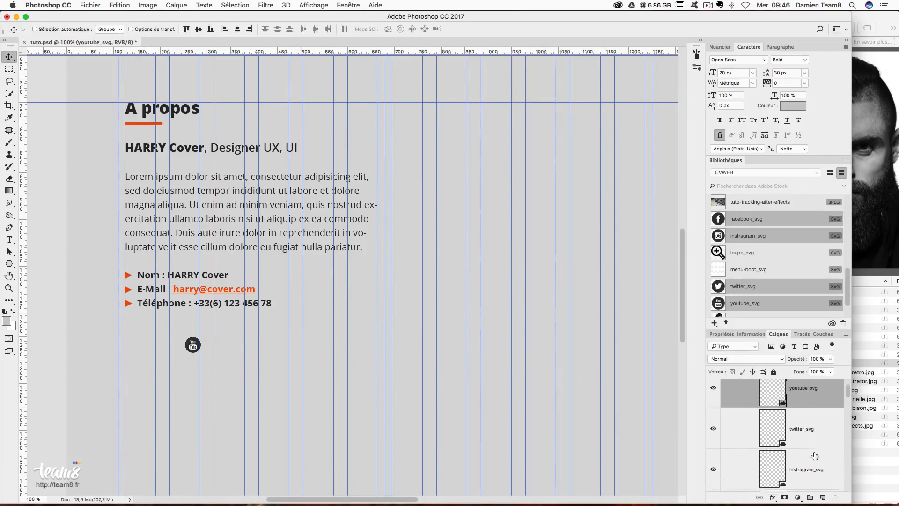
left_click(818, 461, "shift")
left_click_drag(188, 355, 145, 331)
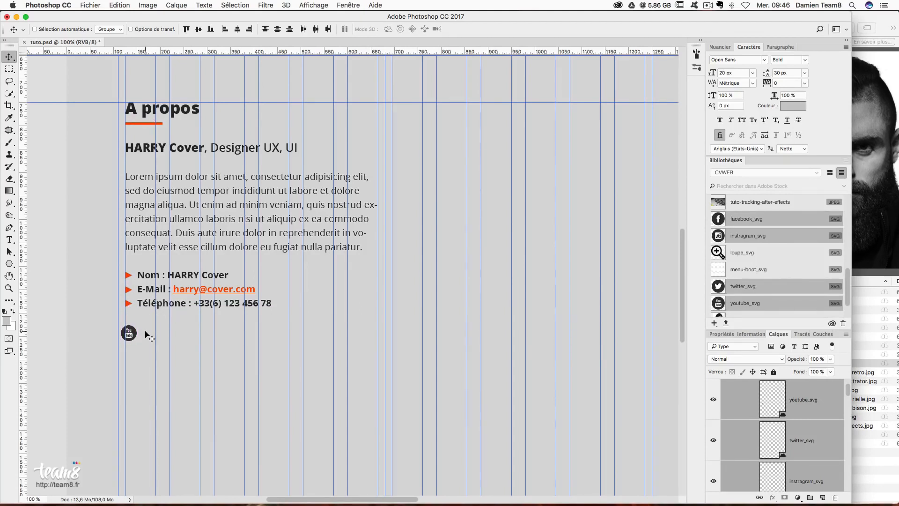
left_click_drag(145, 331, 151, 334)
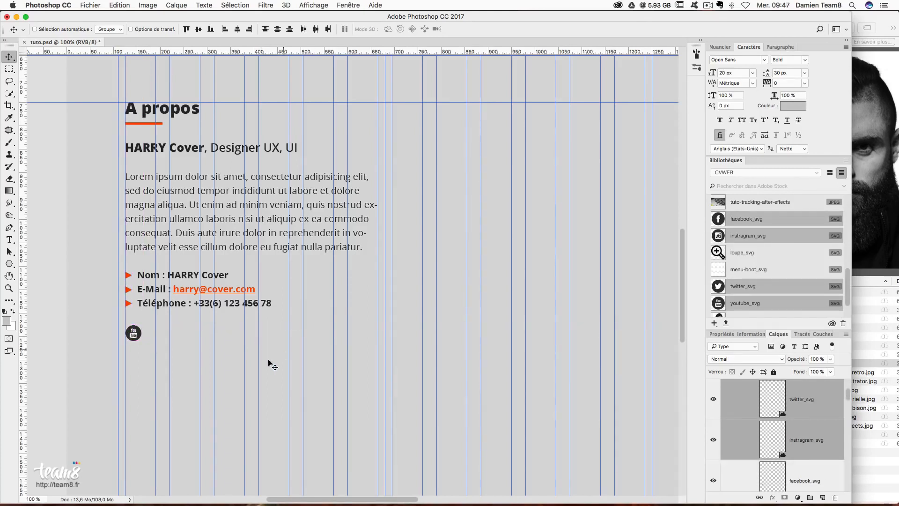
left_click_drag(170, 345, 165, 345)
key("Right")
key("Right")
key("Right")
key("Right")
key("Right")
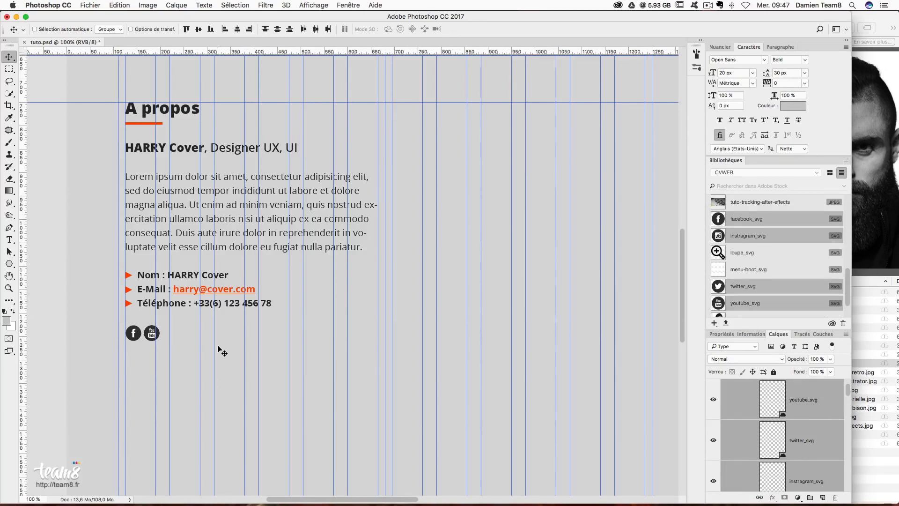
- Spread the Twitter and YouTube icons out so the four icons sit evenly in a row
left_click(806, 456)
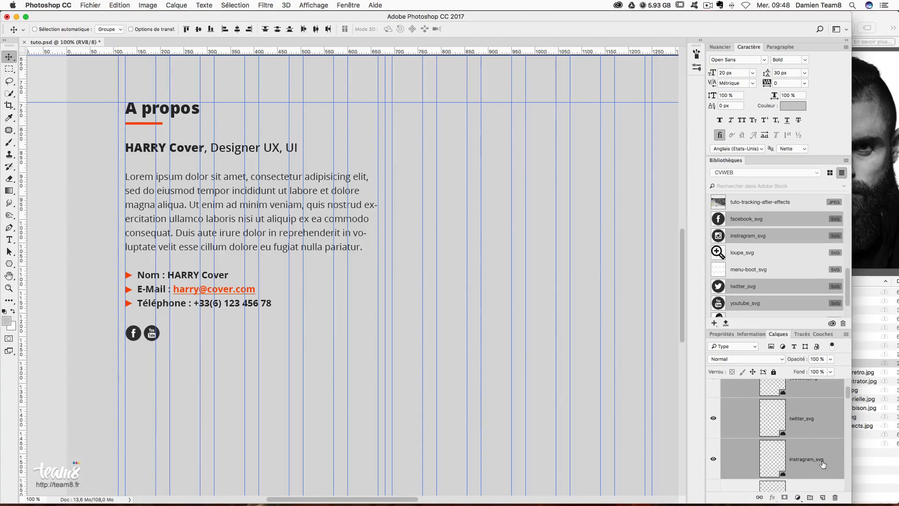
scroll(824, 464, "down", 1)
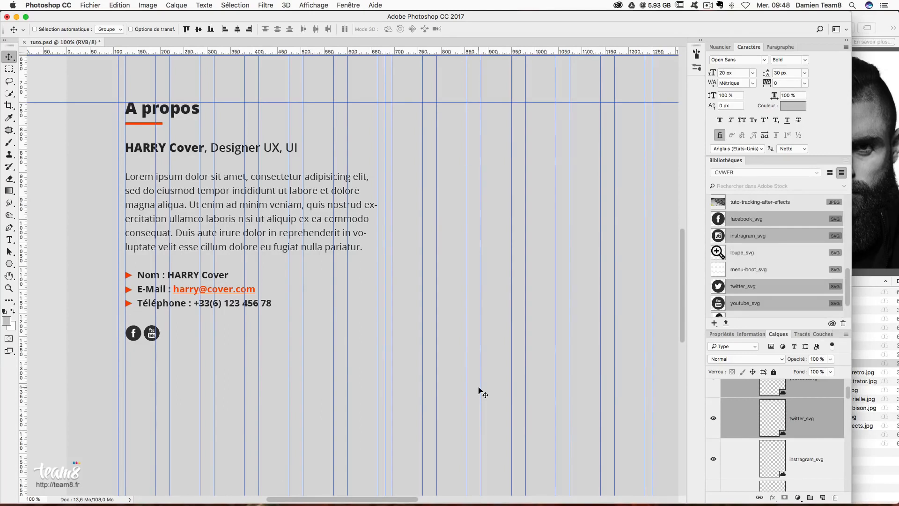
left_click_drag(186, 353, 202, 354)
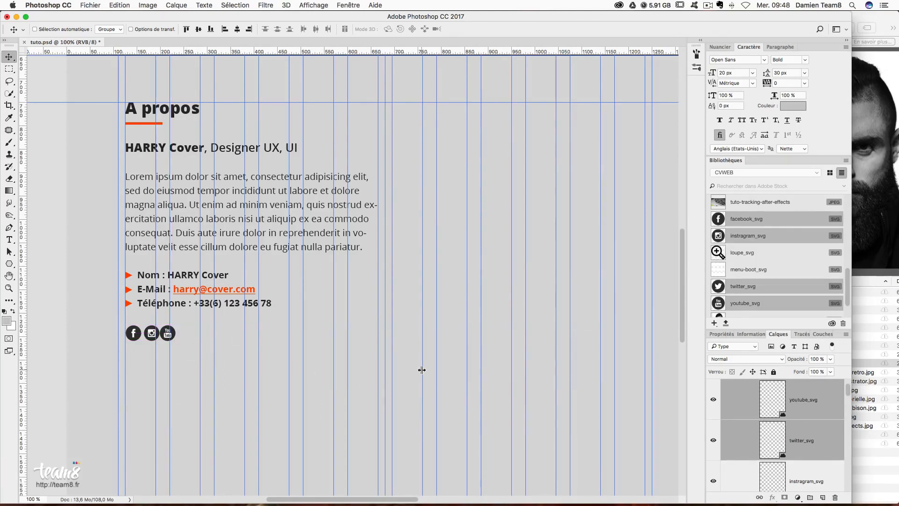
key("Right")
key("Right")
key("Right")
key("Right")
key("Right")
left_click(819, 444, "super")
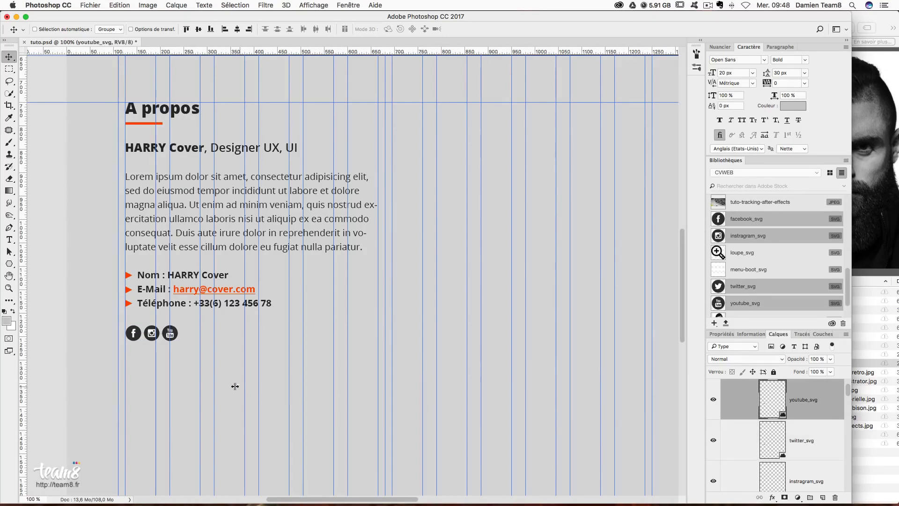
left_click_drag(195, 358, 212, 358)
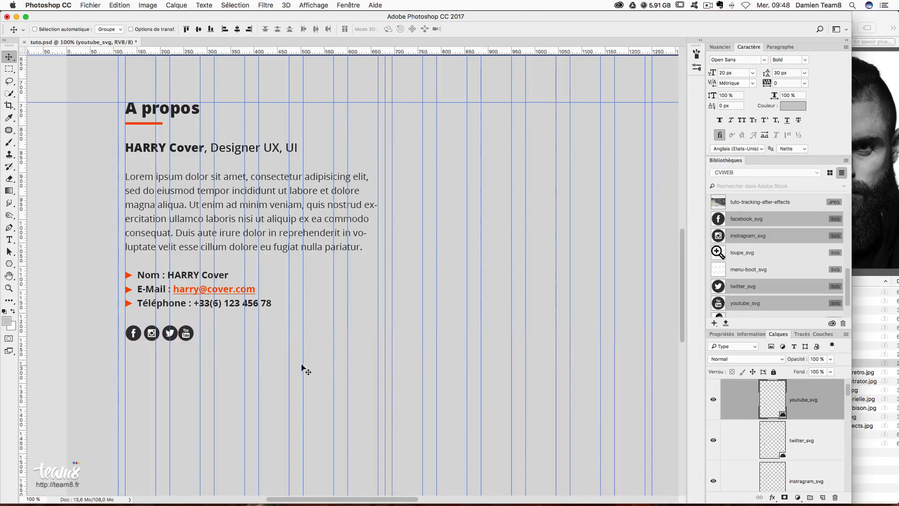
key("Right")
key("Right")
key("Right")
key("Right")
key("Right")
scroll(835, 425, "up", 2)
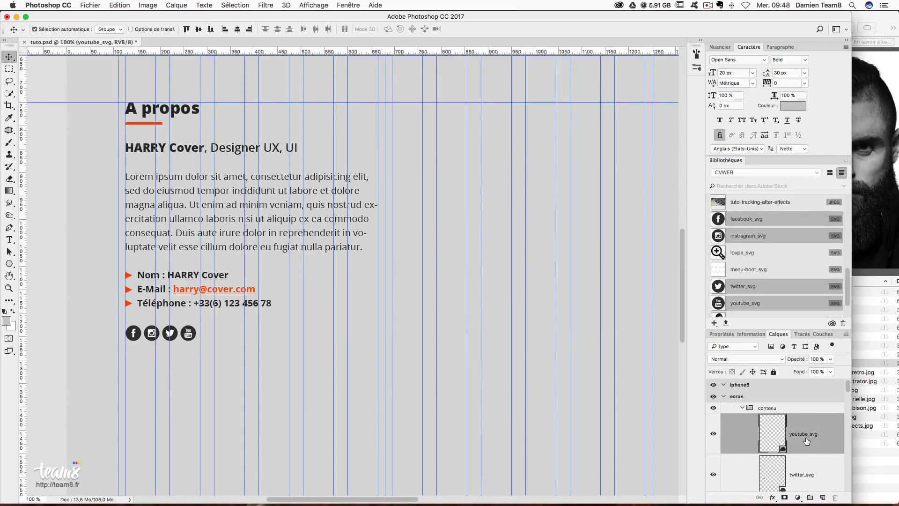
- Group the icon layers and name the group 'a propos'
key("super+g")
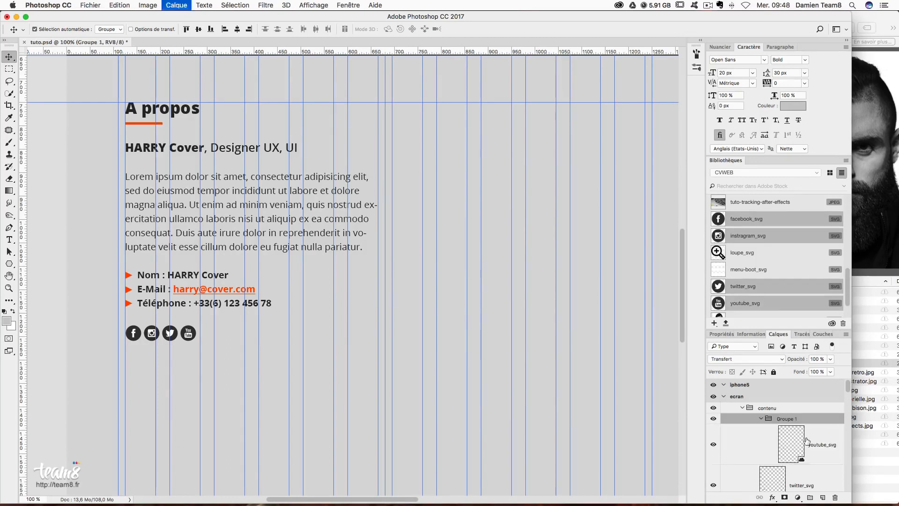
double_click(786, 419)
type("a pr")
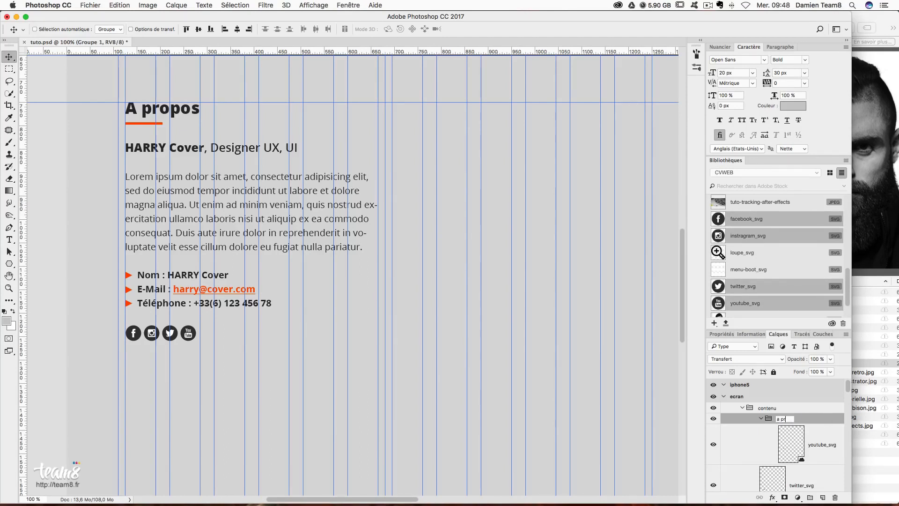
type("opos")
key("Return")
- Move the About section layers, down to the A propos title, into the a propos group
scroll(824, 454, "down", 2)
left_click(819, 445)
scroll(814, 448, "down", 5)
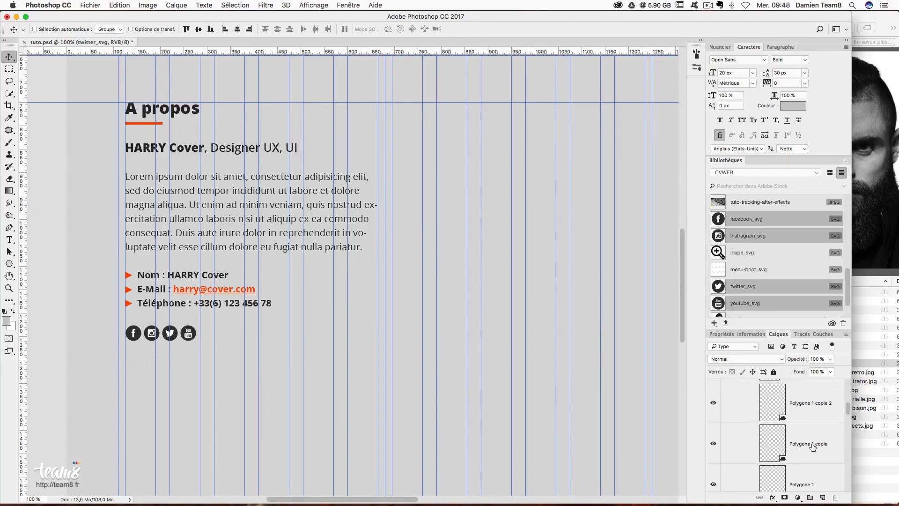
scroll(813, 447, "down", 2)
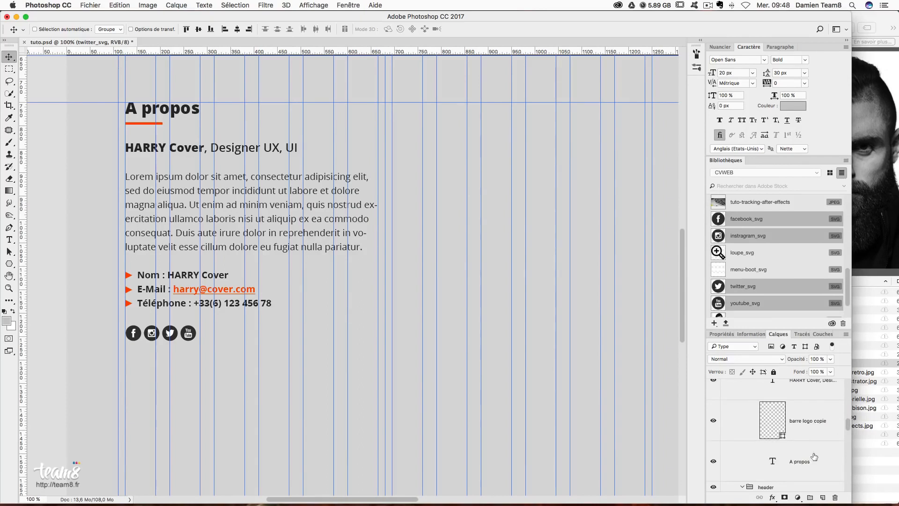
left_click(815, 456, "shift")
scroll(814, 459, "up", 10)
left_click_drag(806, 478, 799, 424)
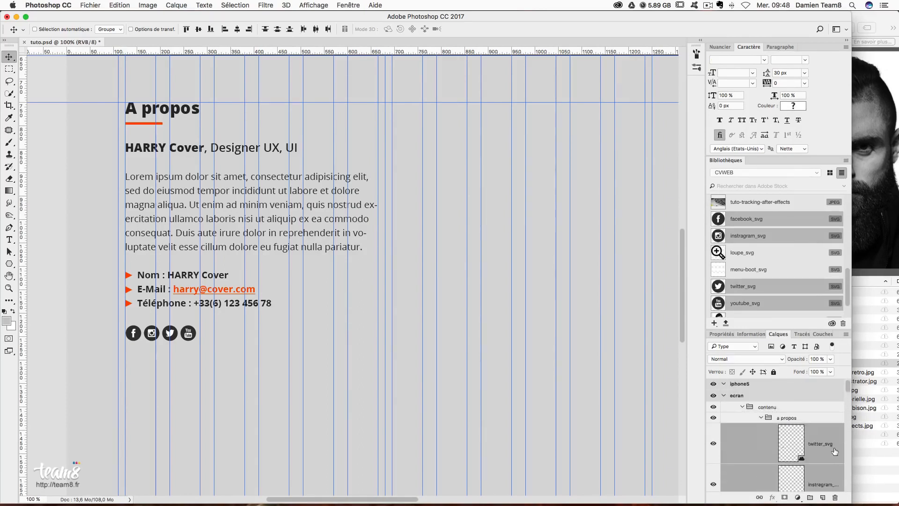
left_click(811, 420)
scroll(806, 435, "down", 3)
scroll(807, 435, "up", 2)
scroll(777, 268, "down", 2)
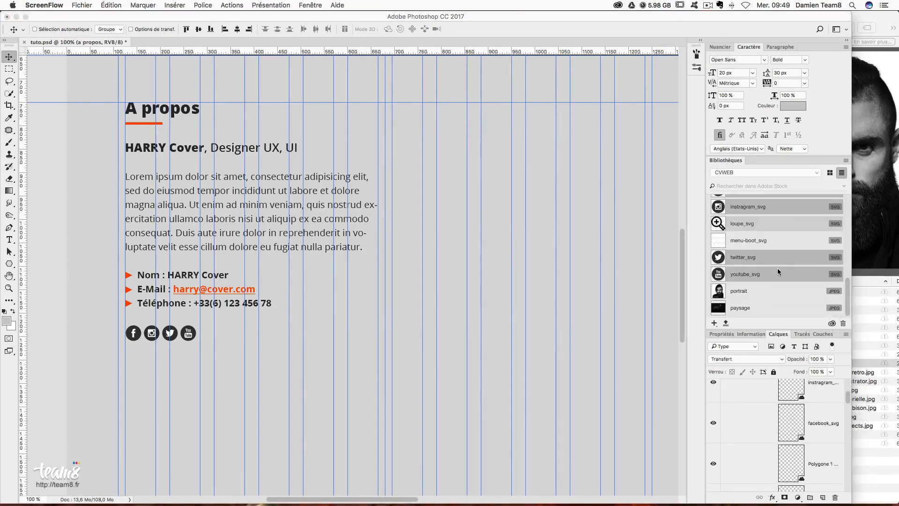
- Place the portrait from Libraries, scale it to about 56% and move it right of the text
left_click_drag(753, 291, 514, 291)
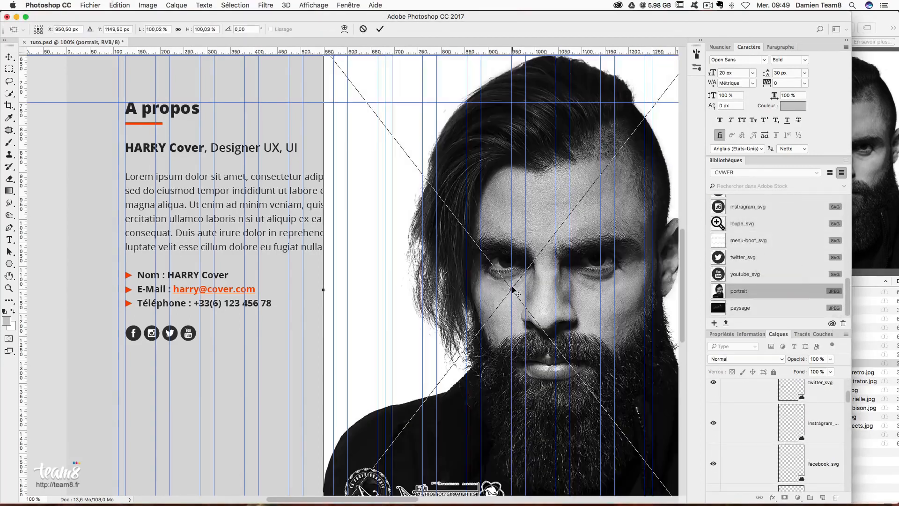
key("Return")
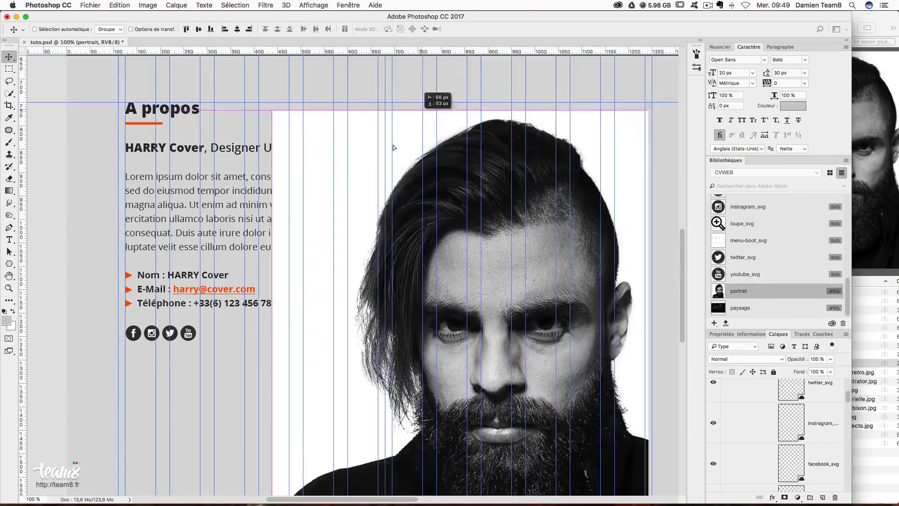
key("super+t")
left_click_drag(263, 113, 357, 223)
left_click_drag(408, 244, 454, 119)
left_click_drag(601, 356, 609, 374)
left_click_drag(581, 171, 616, 171)
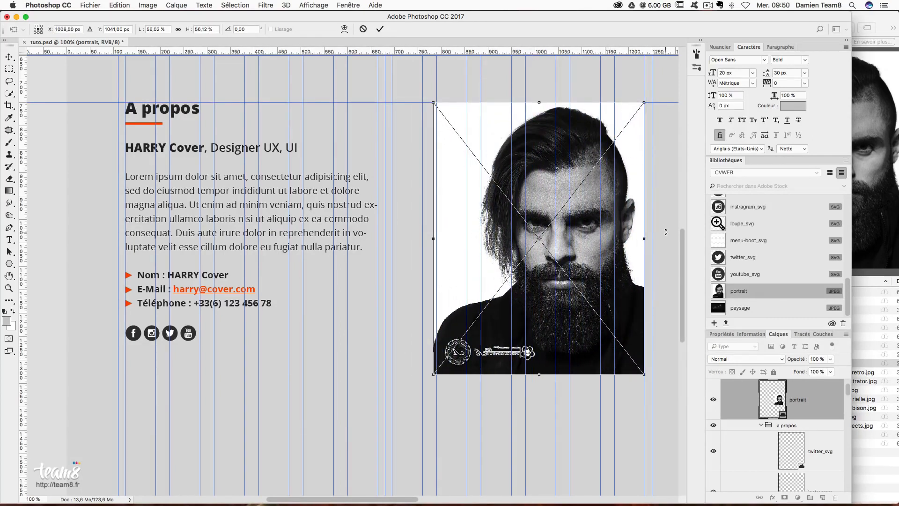
key("Return")
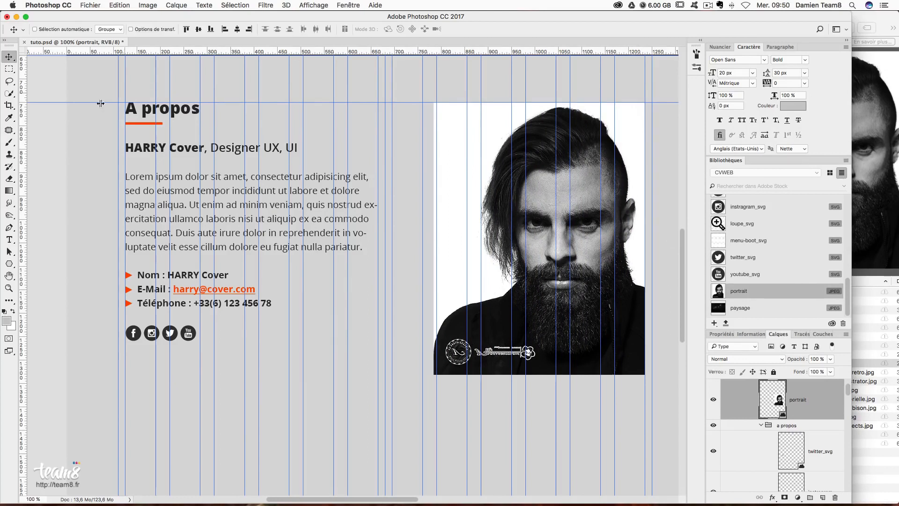
- Open the portrait smart object's source image, since its logo strip can't be erased directly
left_click(8, 70)
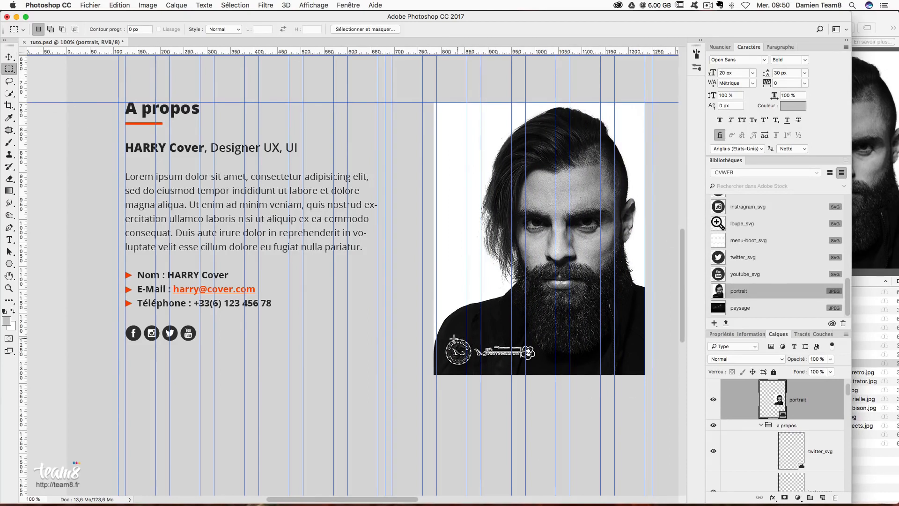
left_click_drag(430, 339, 708, 426)
key("BackSpace")
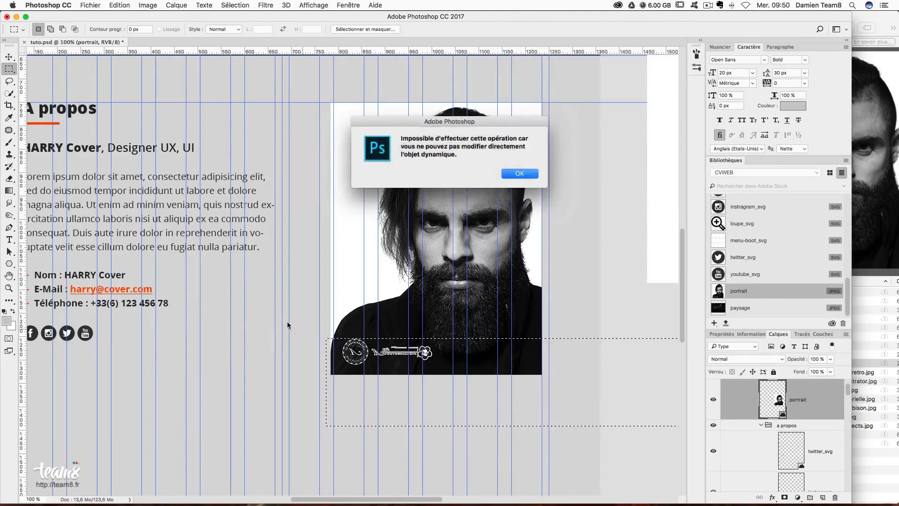
key("Return")
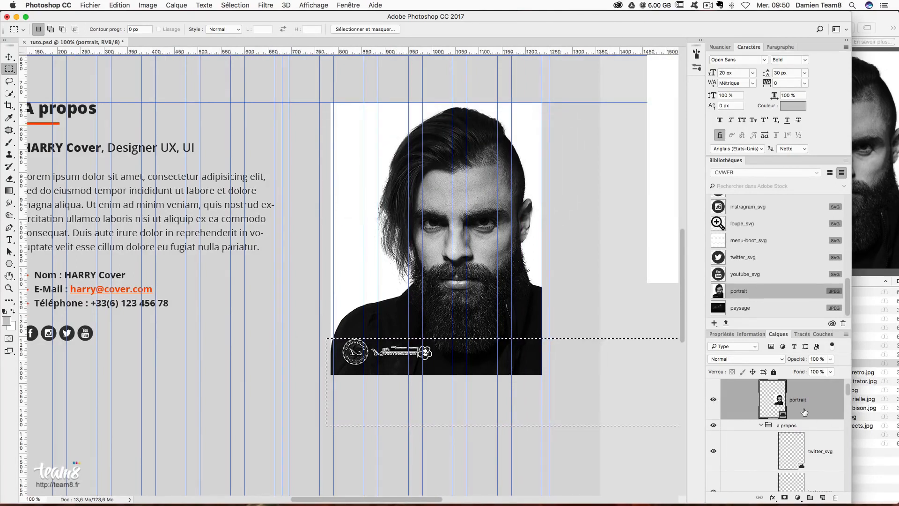
right_click(772, 397)
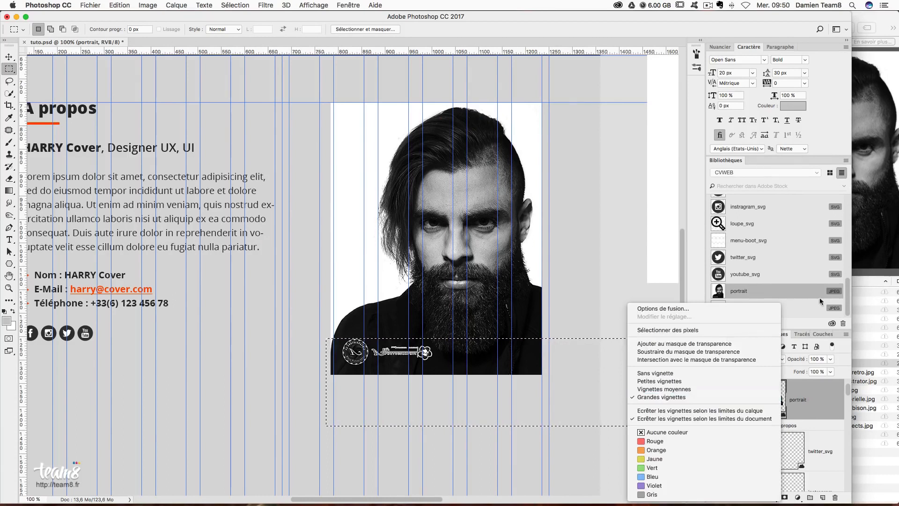
left_click(719, 291)
double_click(721, 292)
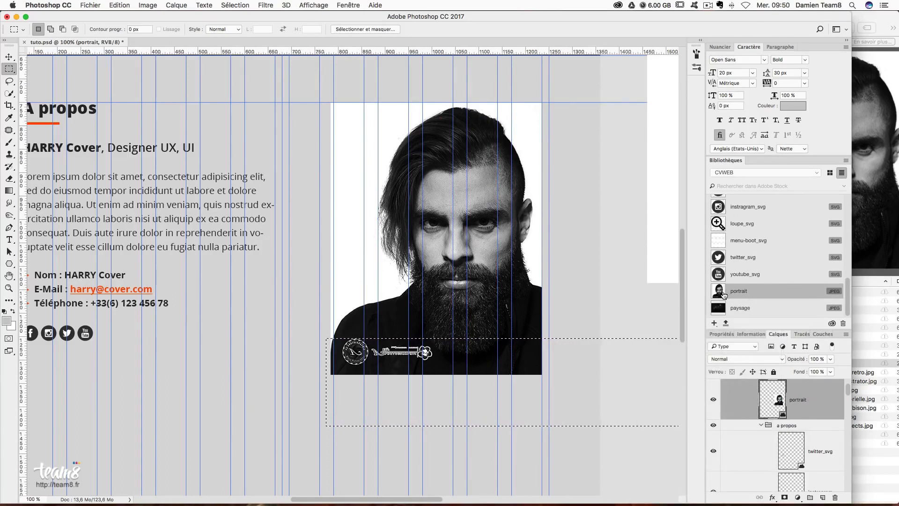
left_click(517, 173)
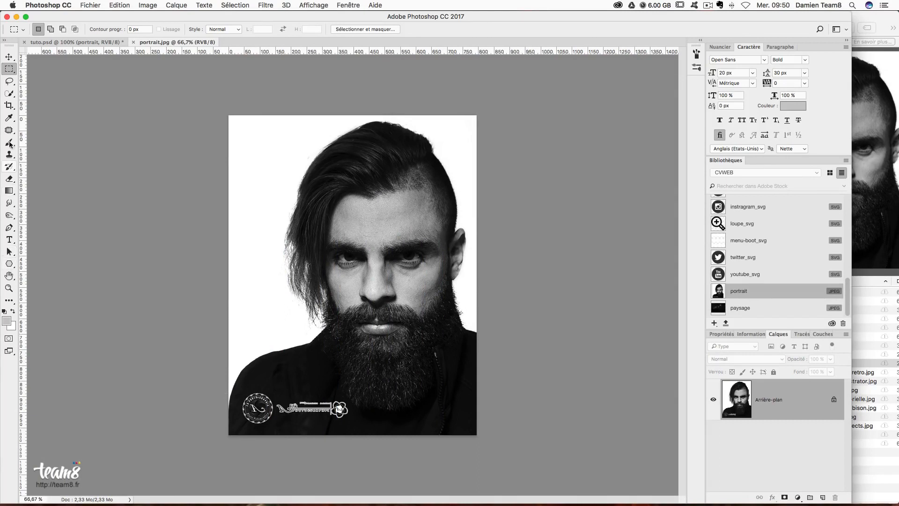
- Crop the logo strip off the portrait image, save the JPEG and close it
left_click(9, 105)
left_click_drag(353, 435, 351, 412)
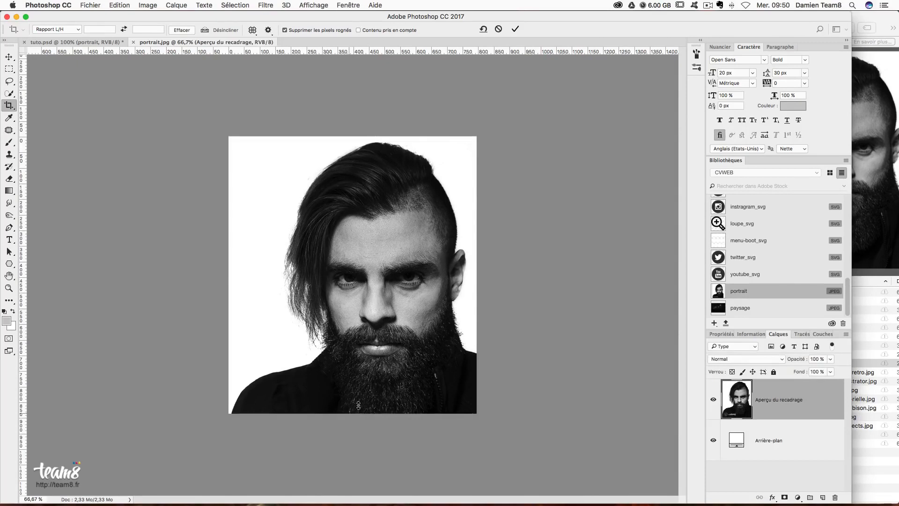
key("Return")
key("cmd+s")
left_click(651, 274)
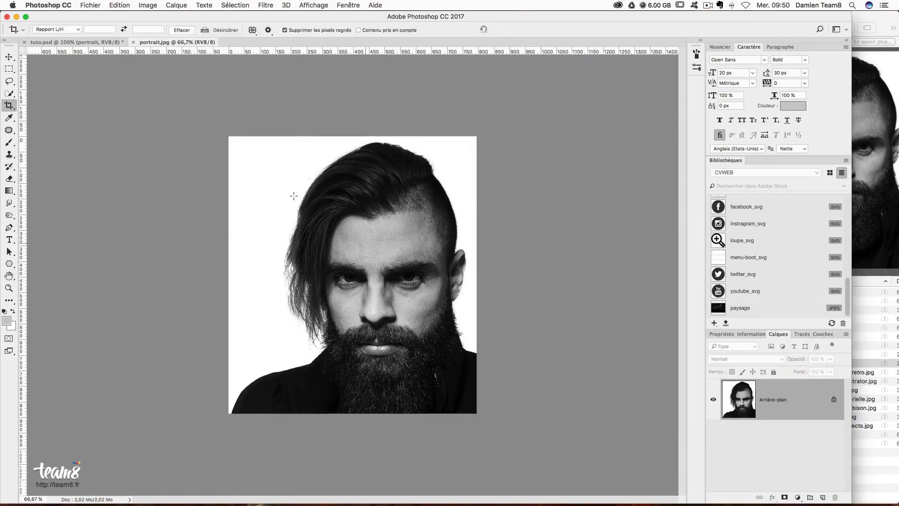
key("super+w")
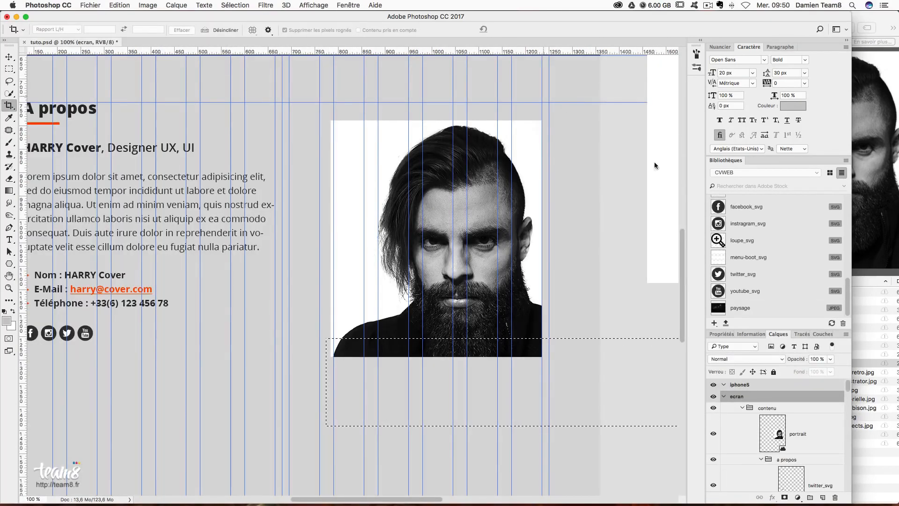
- Move the portrait layer up about 36 px
key("v")
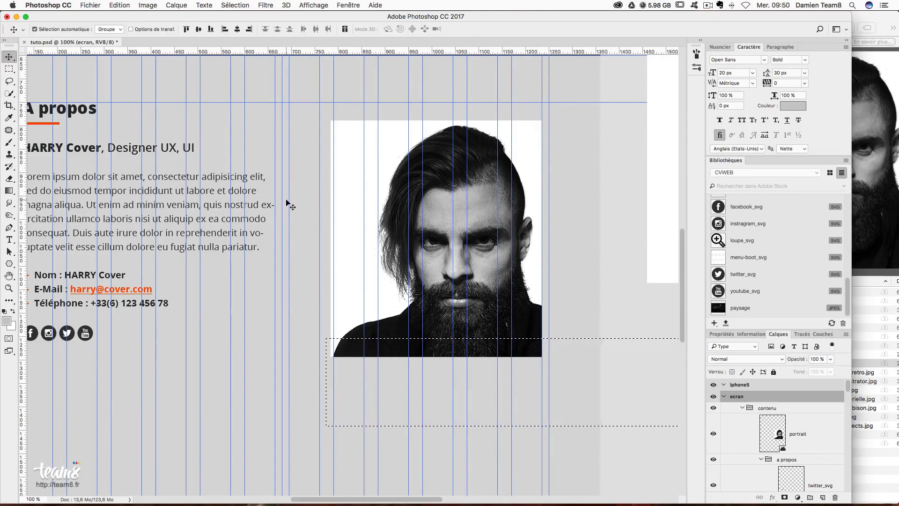
key("super+d")
left_click_drag(392, 132, 395, 119)
key("super+z")
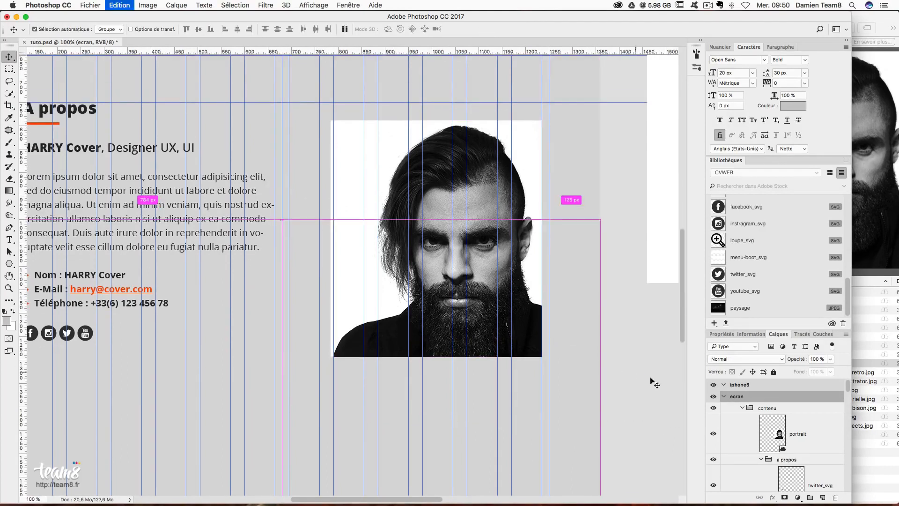
left_click(778, 422)
left_click_drag(393, 174, 397, 160)
left_click_drag(221, 271, 408, 276)
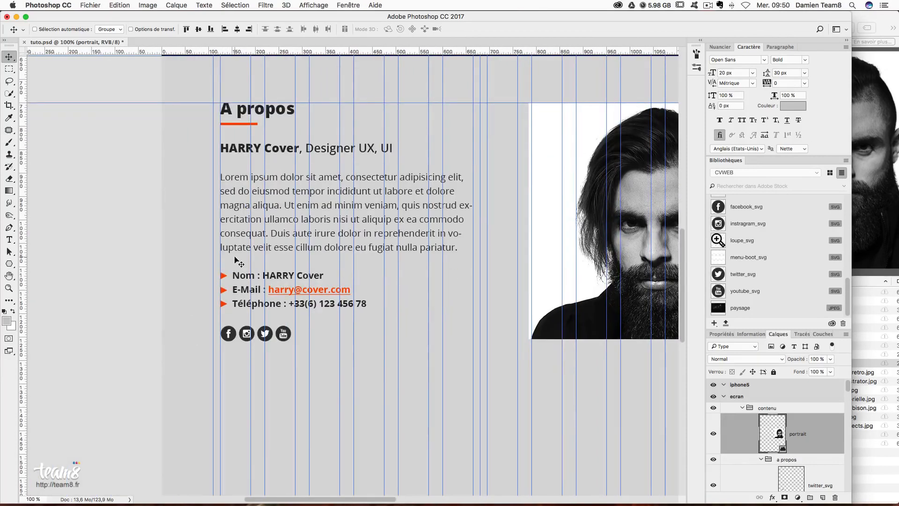
- Add a horizontal guide marking a 100 px gap below the social icons
left_click(9, 68)
left_click_drag(491, 324, 323, 318)
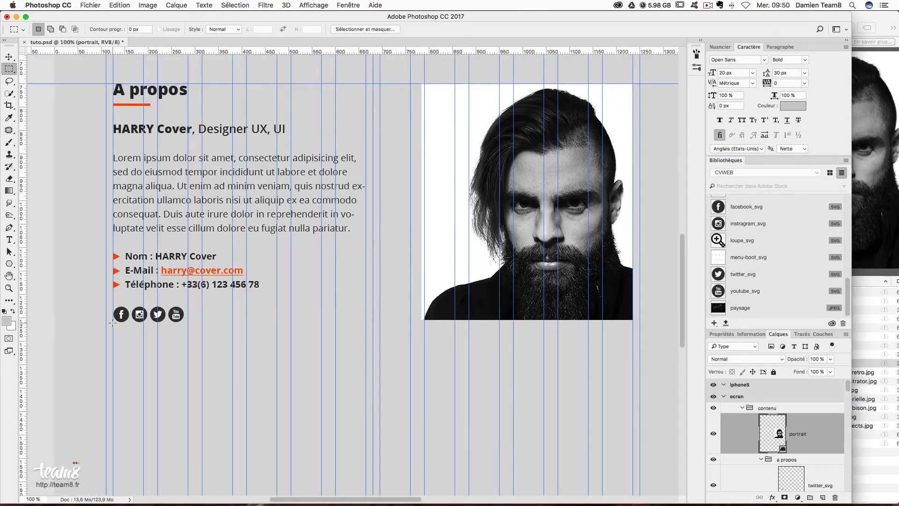
mouse_move(119, 324)
left_mouse_down()
mouse_move(139, 346)
mouse_move(138, 334)
mouse_move(135, 368)
left_mouse_up()
key("super+d")
left_click_drag(168, 51, 216, 365)
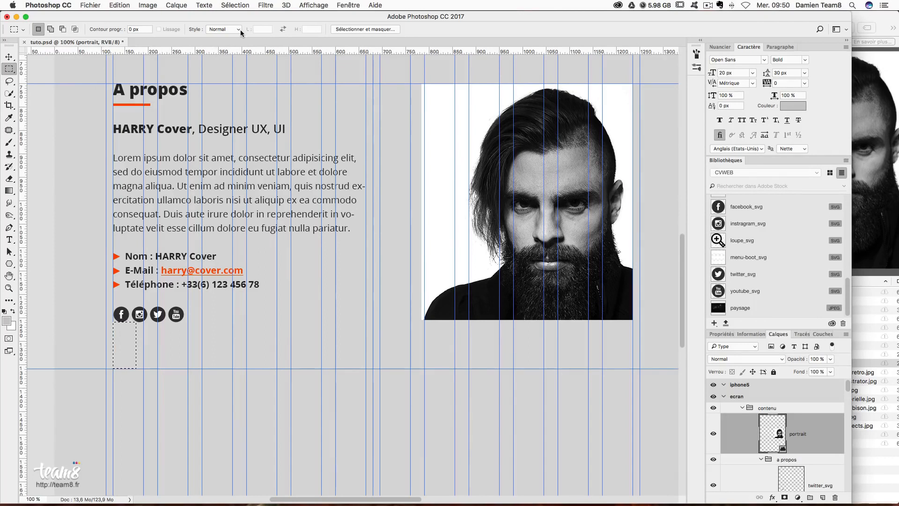
left_click_drag(241, 52, 268, 321)
key("super+d")
- Enlarge the portrait slightly with Free Transform to fit the guides
left_click(10, 58)
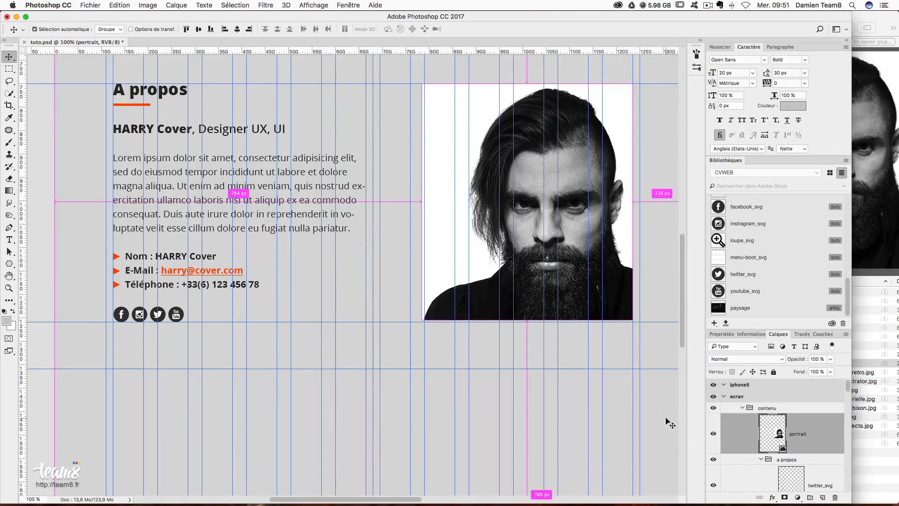
key("super+t")
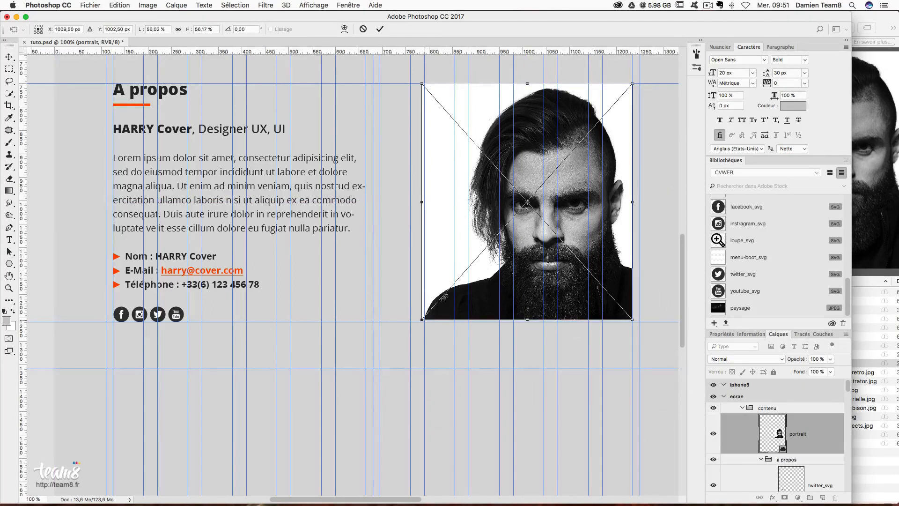
left_click_drag(420, 322, 419, 324)
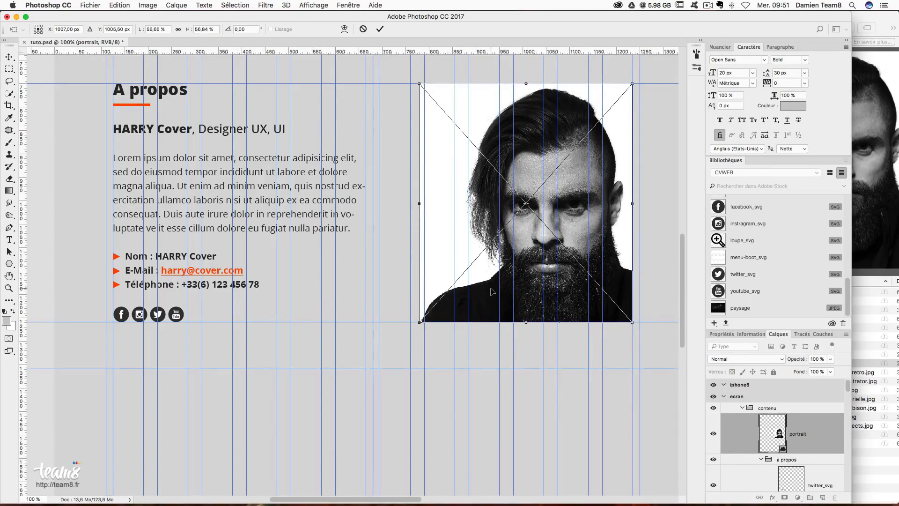
key("Return")
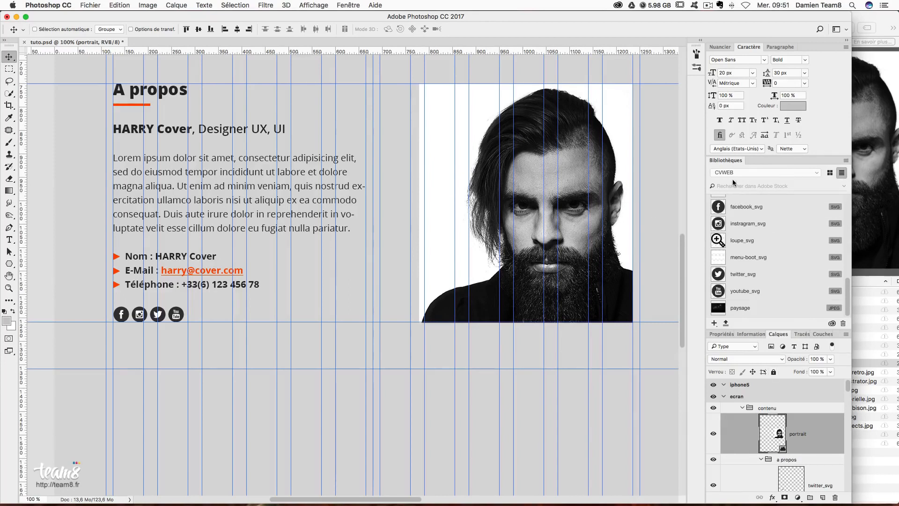
- Set the portrait's blend mode to Obscurcir, hide guides, and move it into the a propos group
left_click(728, 357)
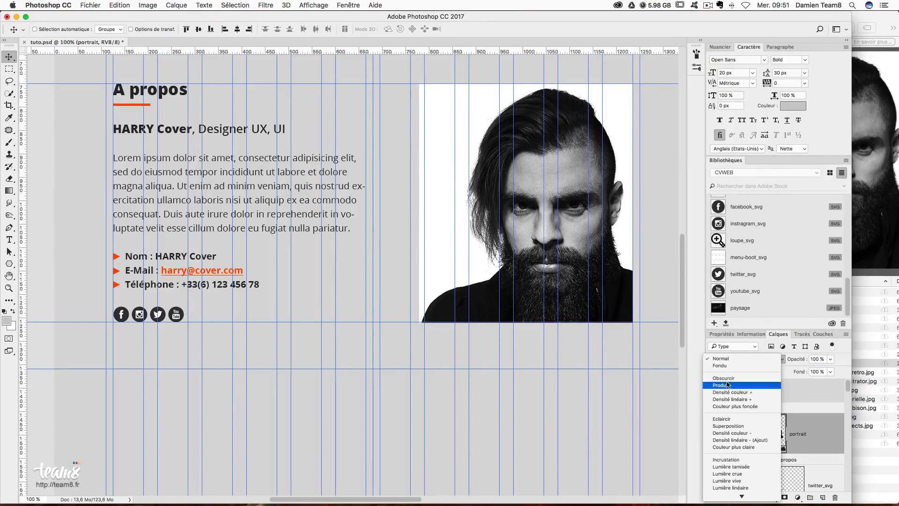
left_click(729, 377)
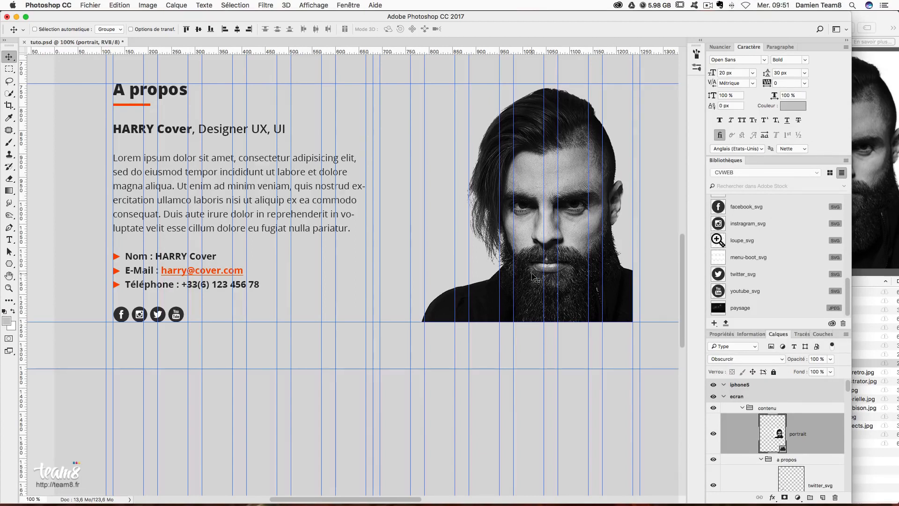
key("super+semicolon")
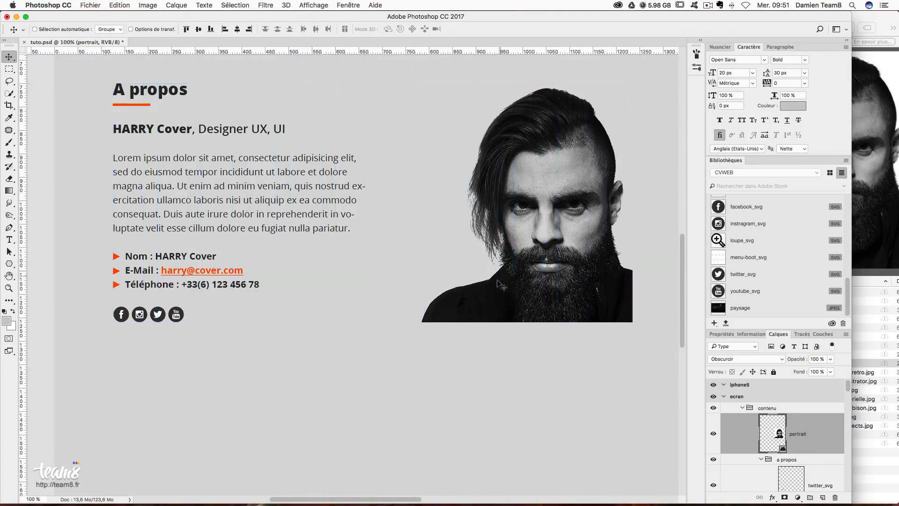
scroll(501, 286, "up", 3)
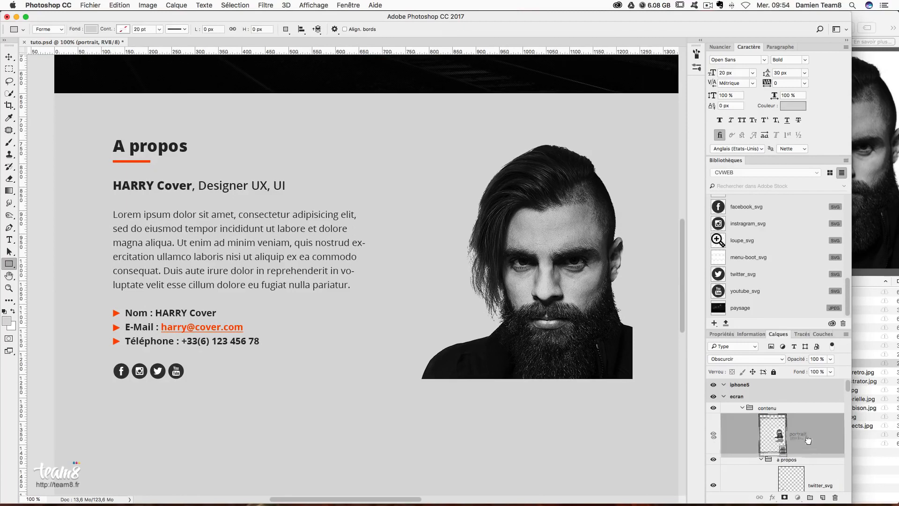
left_click_drag(797, 436, 810, 466)
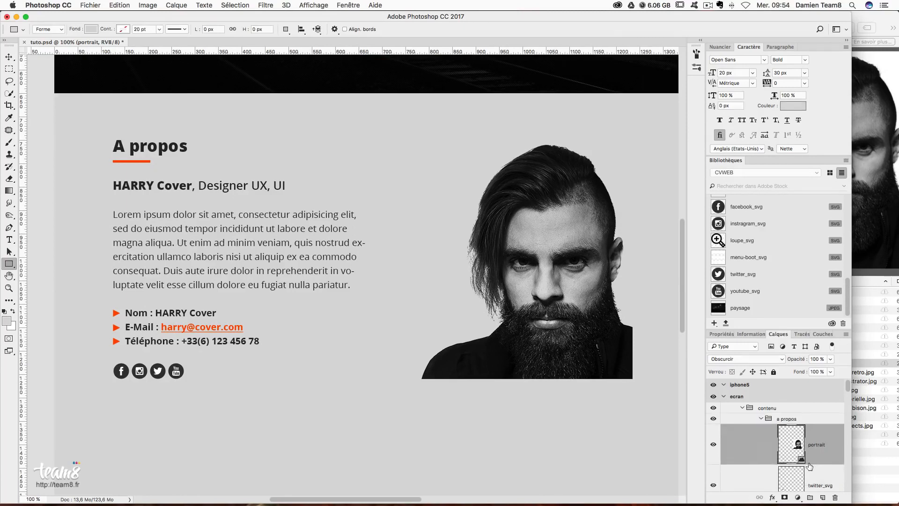
- With guides shown, draw a rectangle covering the whole A propos section
scroll(810, 465, "down", 3)
scroll(810, 463, "down", 3)
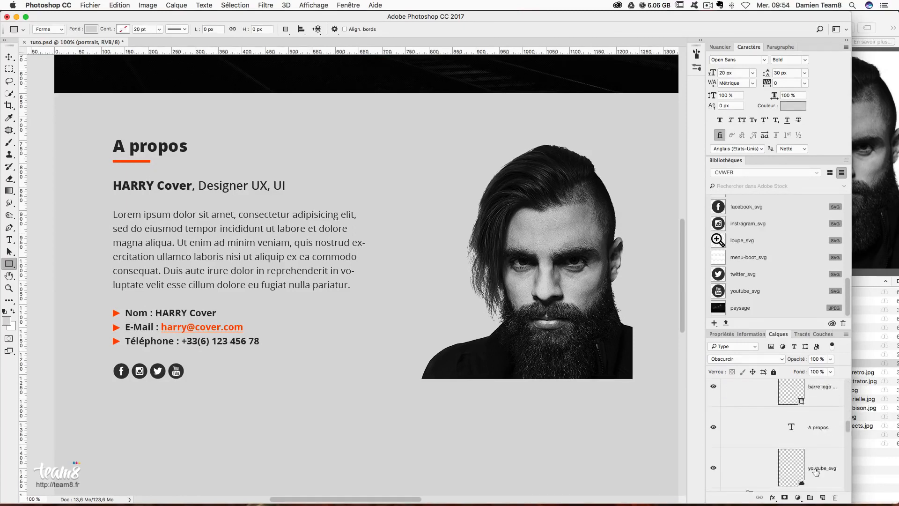
left_click(822, 409)
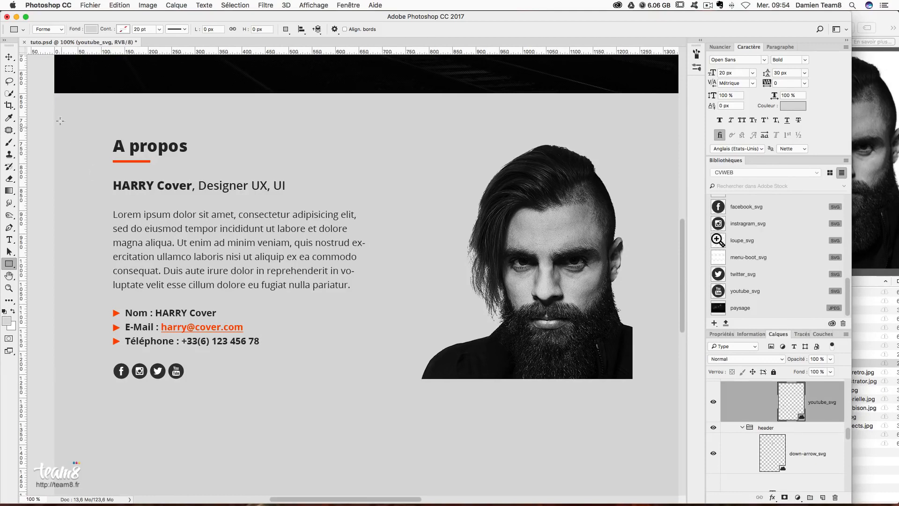
scroll(117, 307, "down", 2)
left_click(9, 266)
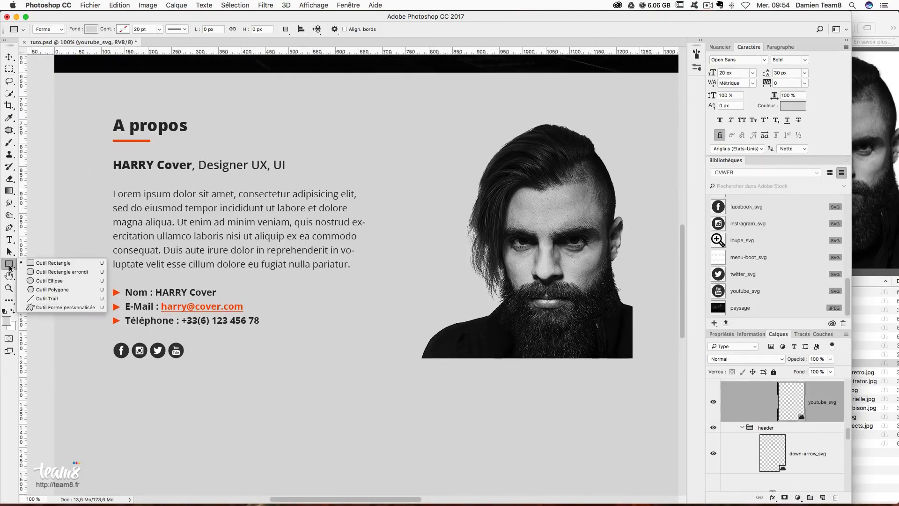
left_click(53, 263)
key("super+semicolon")
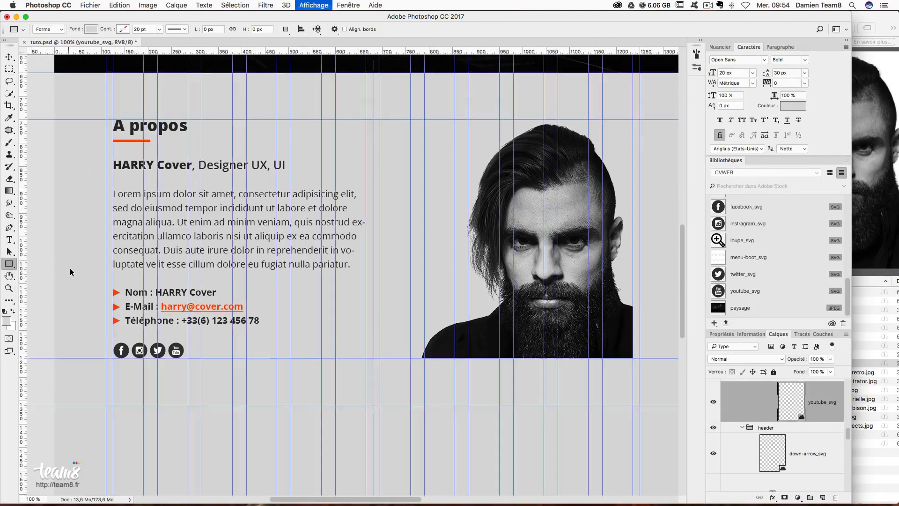
left_click_drag(49, 70, 600, 406)
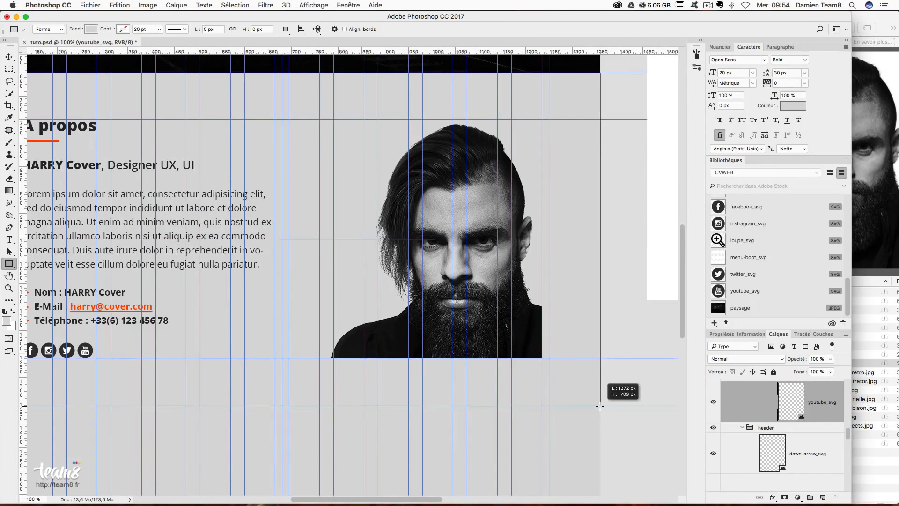
left_click_drag(434, 347, 434, 347)
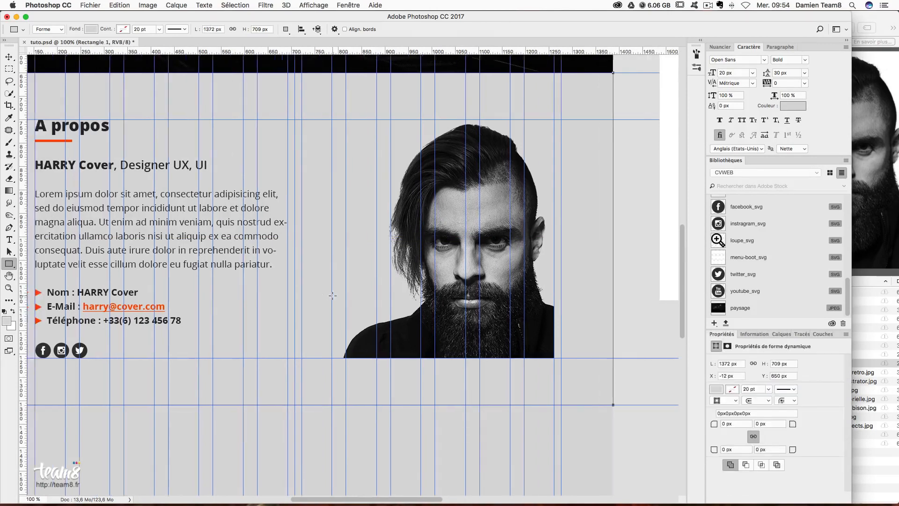
- Fill the new rectangle with light grey #f3f3f3
scroll(324, 295, "left", 5)
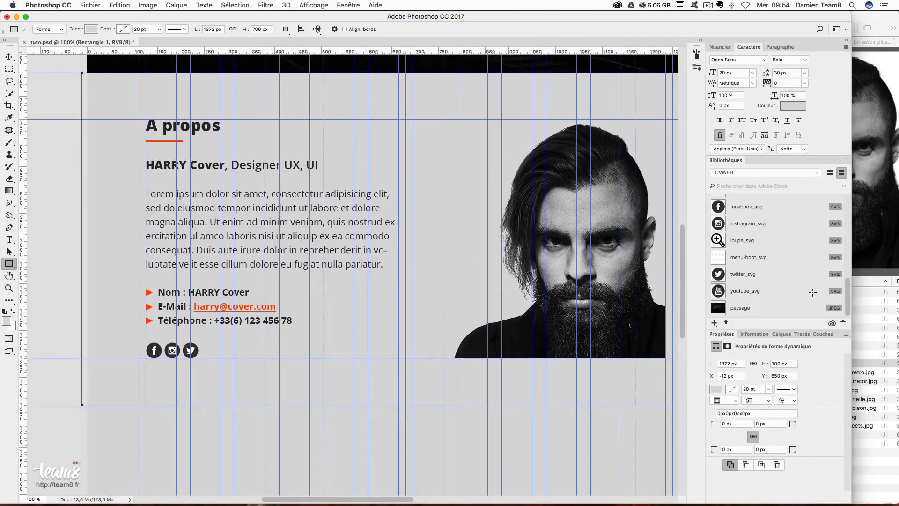
left_click(716, 389)
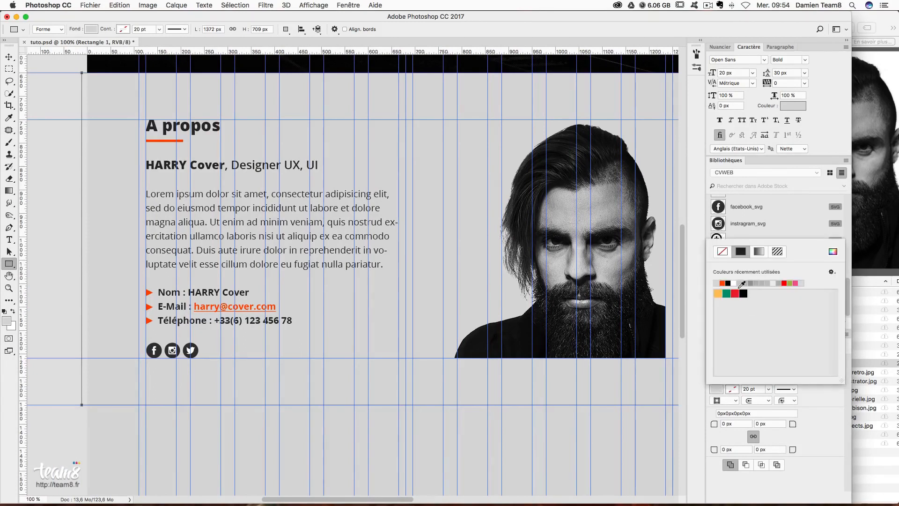
left_click(838, 254)
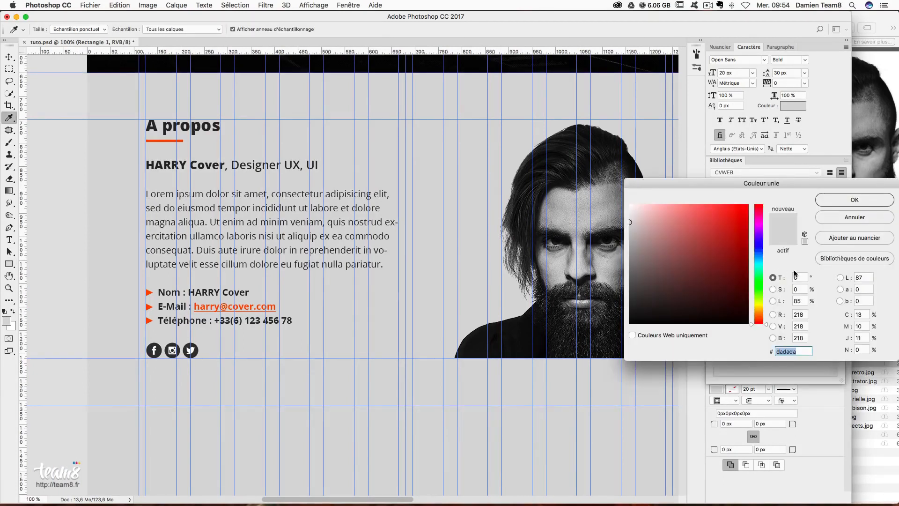
type("f3f3f3")
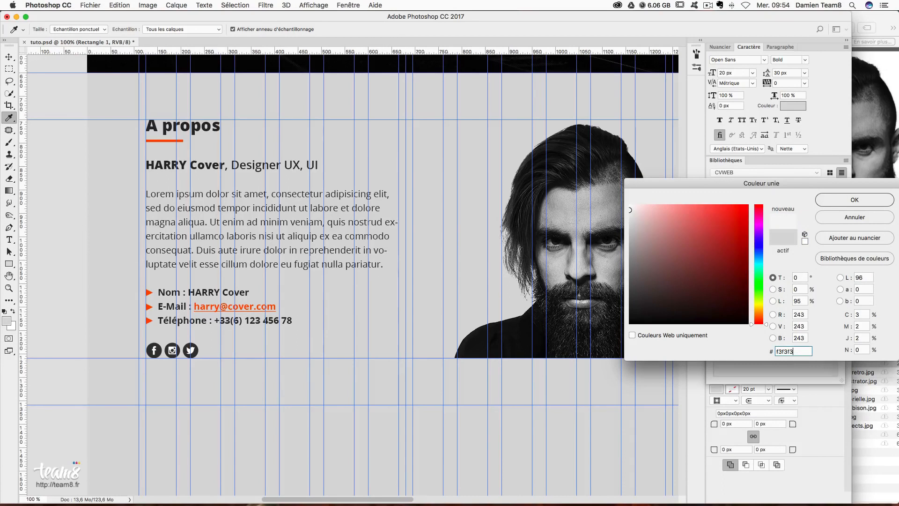
key("Return")
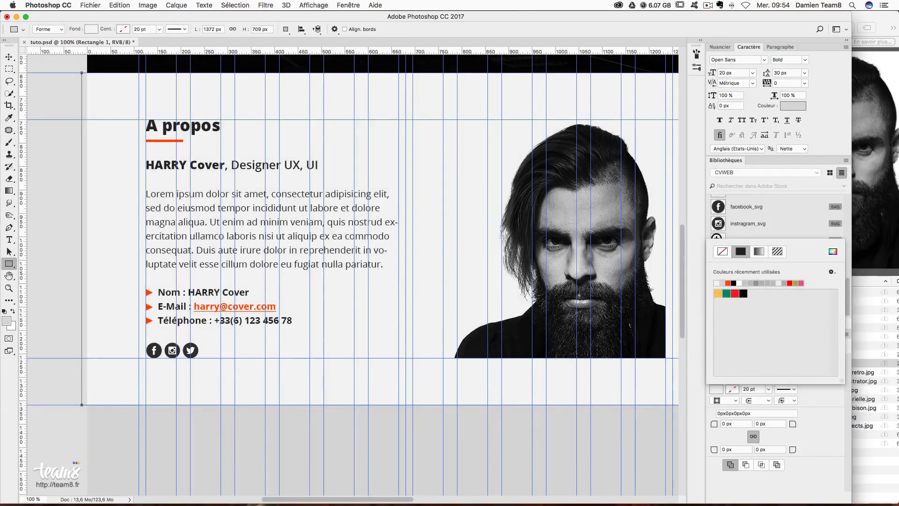
left_click(9, 57)
- Move the rectangle layer below youtube_svg and rename it 'bg a propos'
scroll(410, 192, "right", 3)
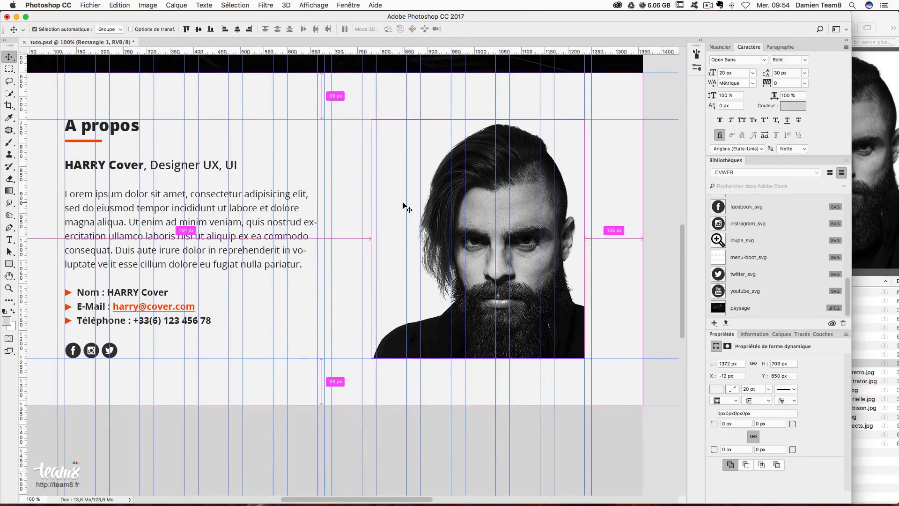
key("super+semicolon")
left_click_drag(393, 191, 446, 217)
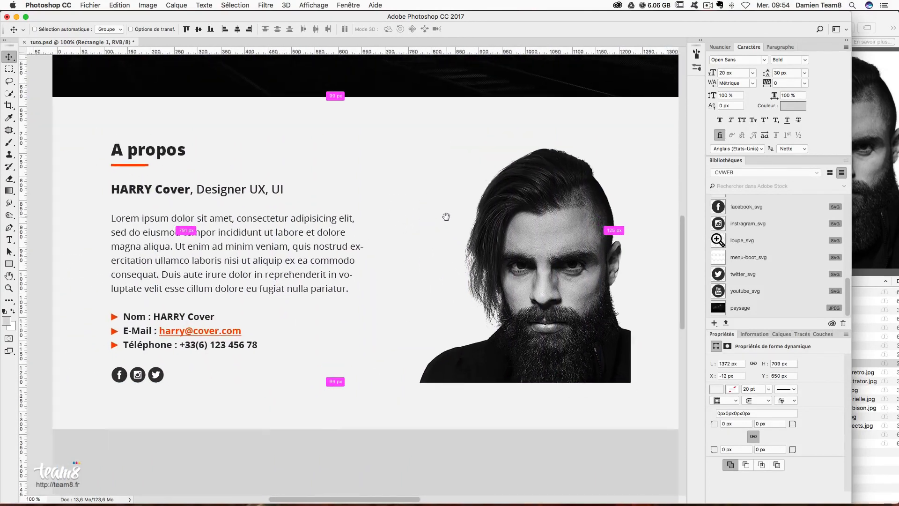
scroll(576, 293, "down", 3)
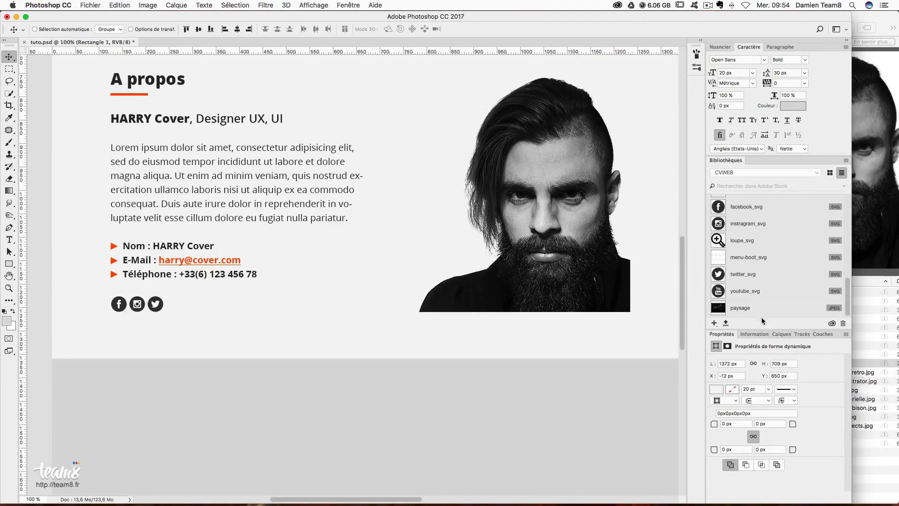
left_click(779, 334)
left_click_drag(800, 406, 809, 442)
double_click(819, 443)
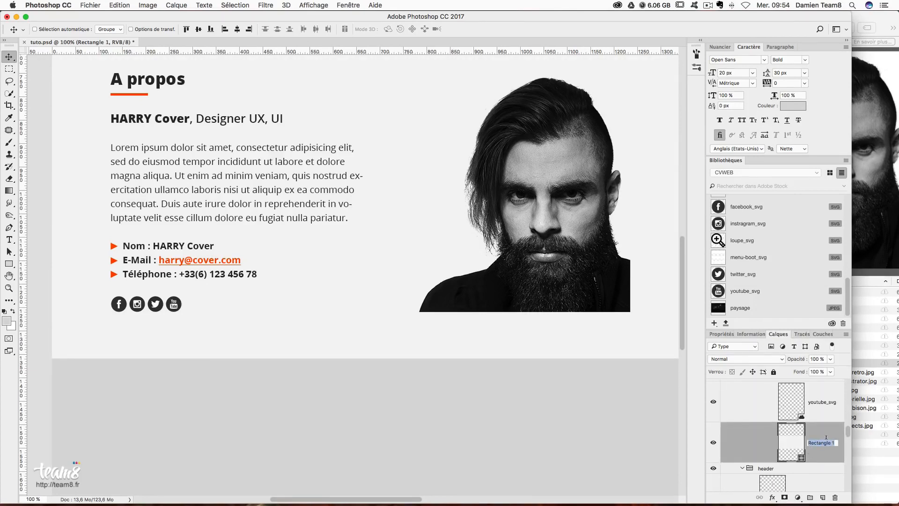
type("bg a propos")
key("Return")
- Collapse the a propos group and add a new group named 'competences' above it
scroll(820, 439, "up", 5)
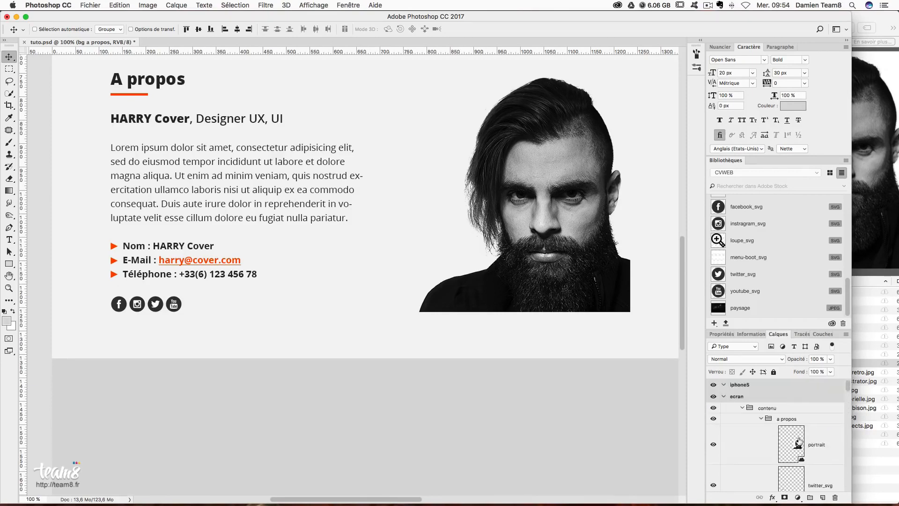
left_click(764, 420)
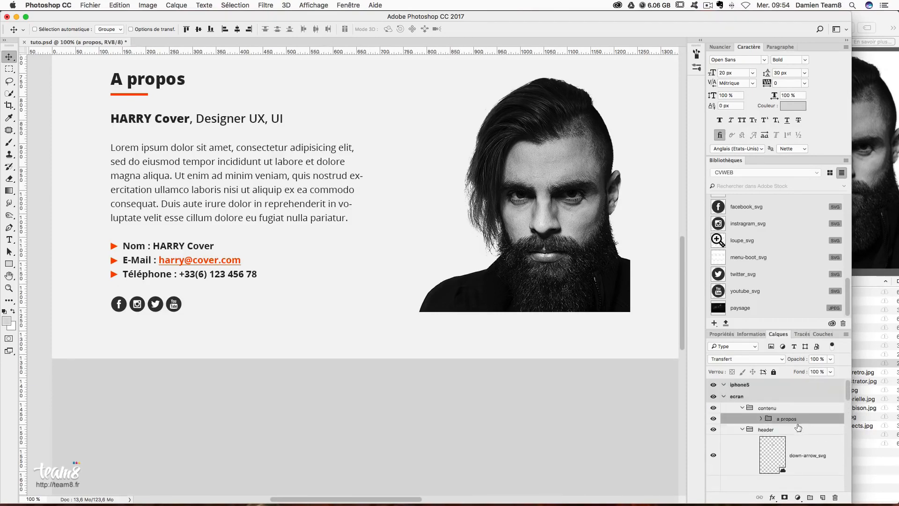
left_click(809, 498)
double_click(786, 419)
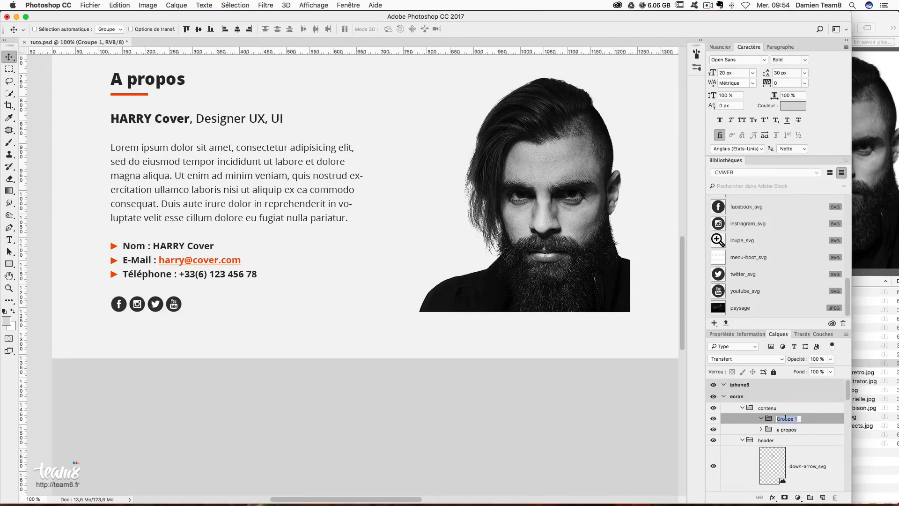
type("competences")
key("Return")
- Measure the spacing below About and add a horizontal guide for the next section
key("super+semicolon")
scroll(363, 380, "down", 5)
key("m")
left_click_drag(111, 186, 144, 231)
left_click_drag(223, 52, 253, 232)
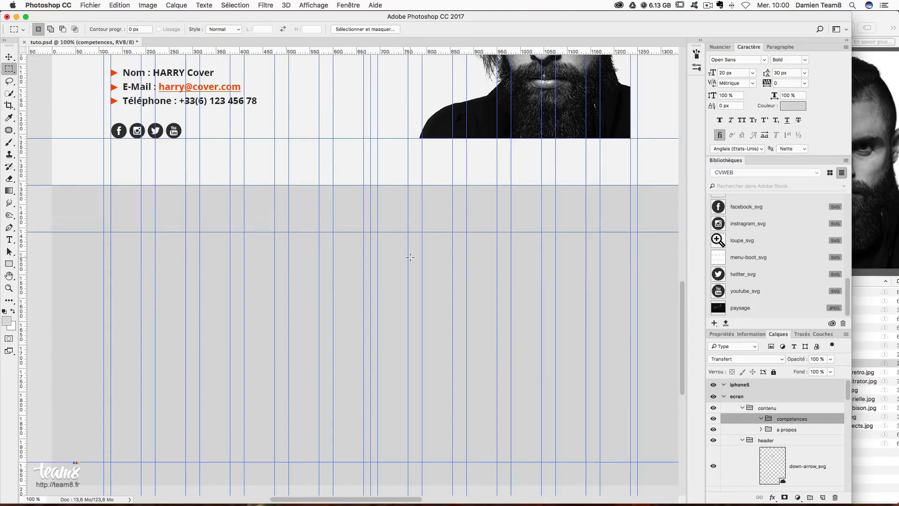
- Draw a large full-width rectangle below the A propos section
scroll(410, 258, "down", 3)
scroll(10, 260, "up", 6)
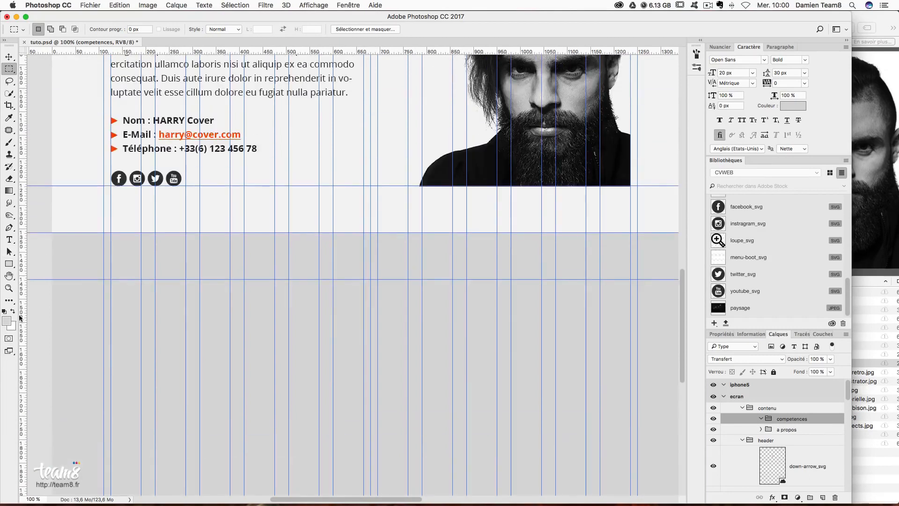
left_click(10, 240)
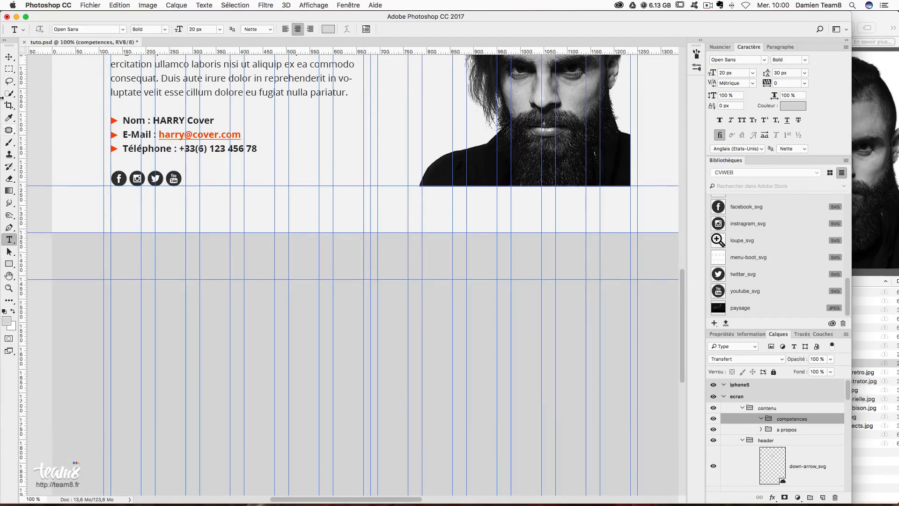
left_click(9, 264)
scroll(233, 298, "down", 5)
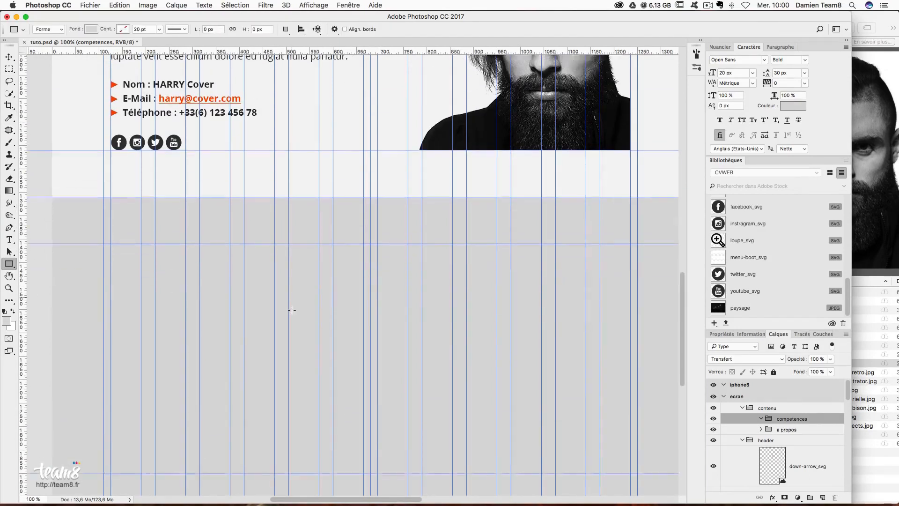
left_click_drag(67, 165, 595, 440)
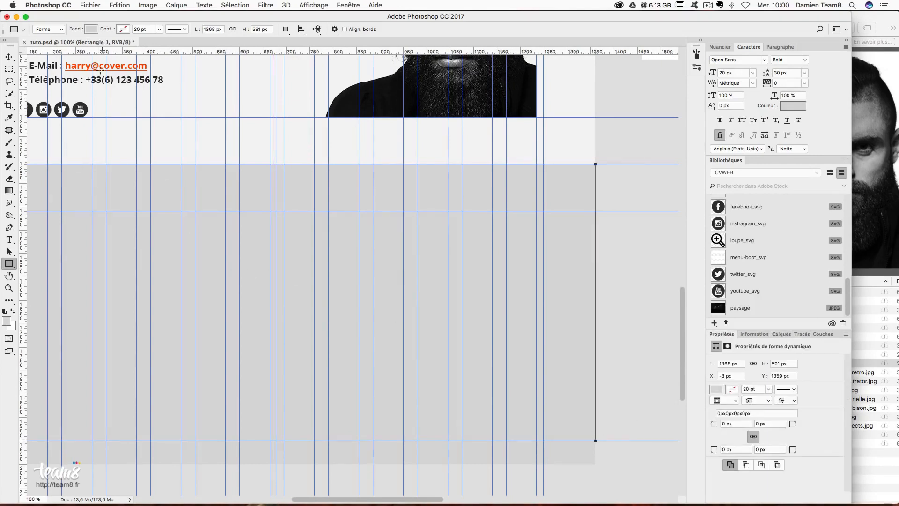
- Fill the competences rectangle with dark grey #282828
left_click(85, 28)
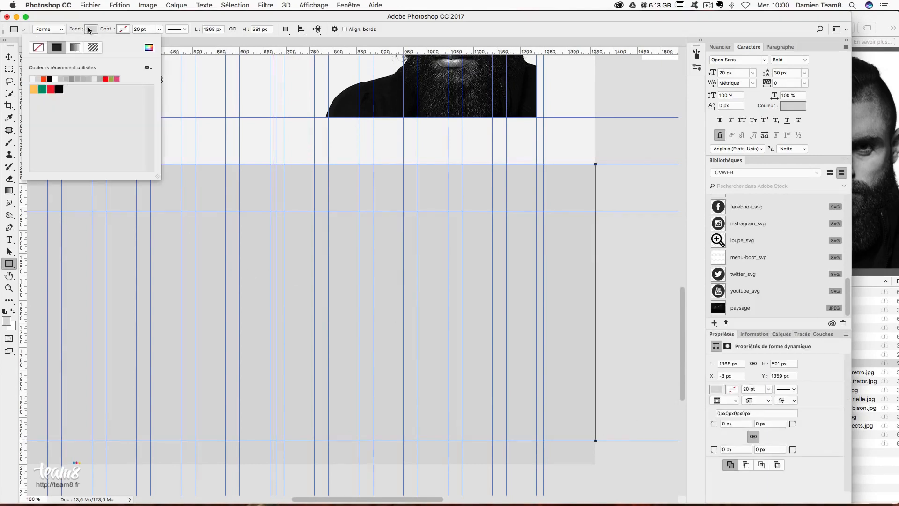
left_click(148, 47)
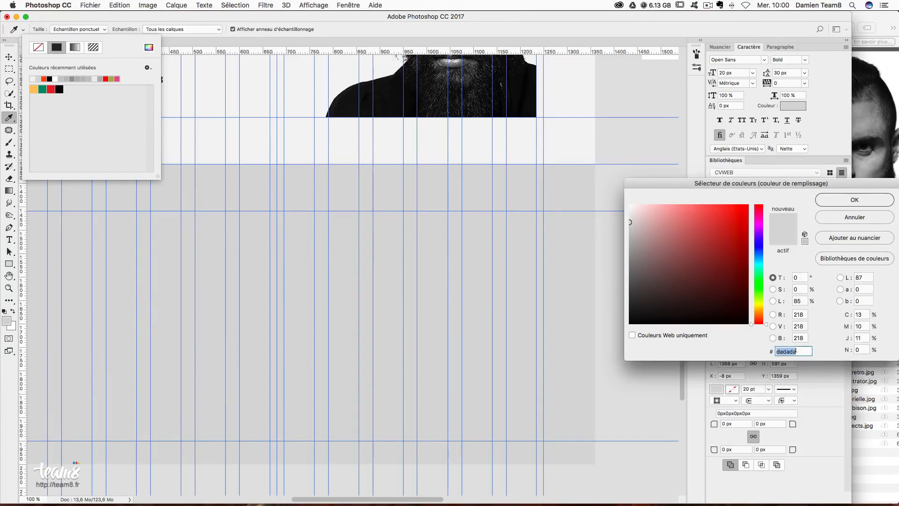
type("282828")
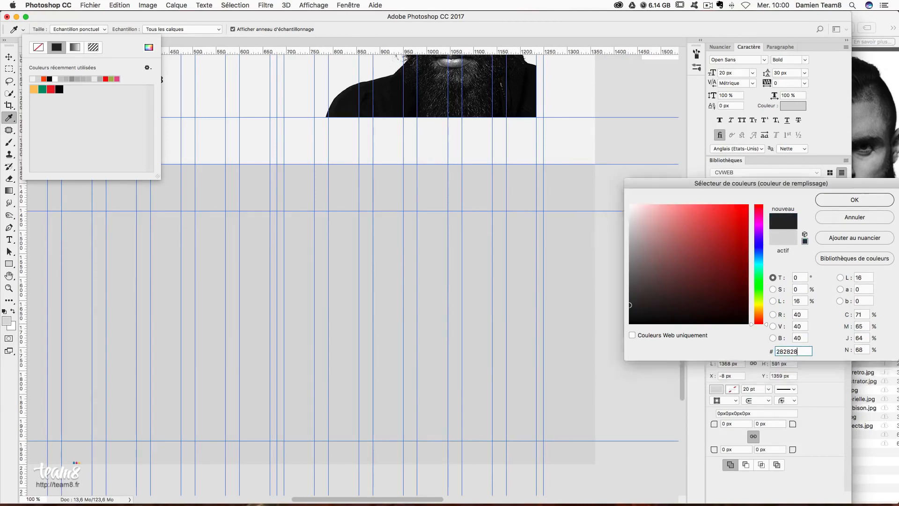
key("Return")
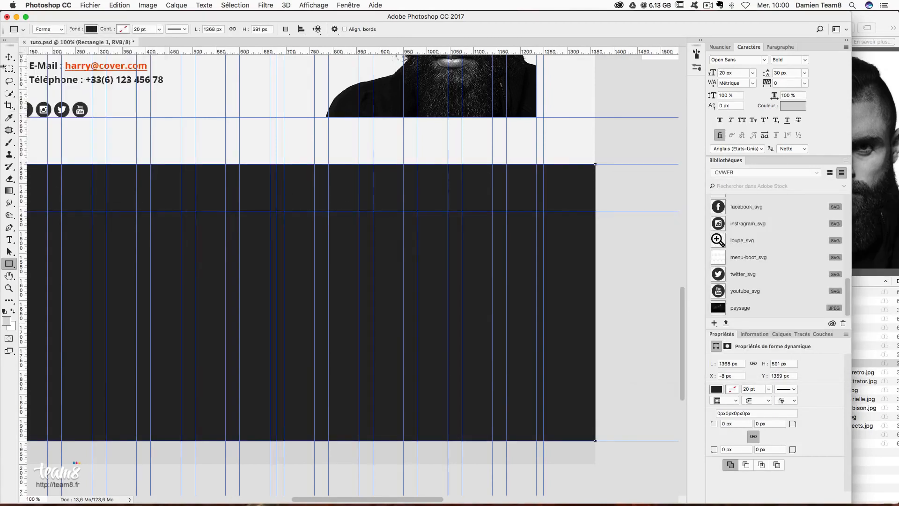
left_click(8, 57)
scroll(359, 213, "left", 3)
- Type the 'Mes compétences' heading and drag it down into the dark section
key("t")
left_click(281, 149)
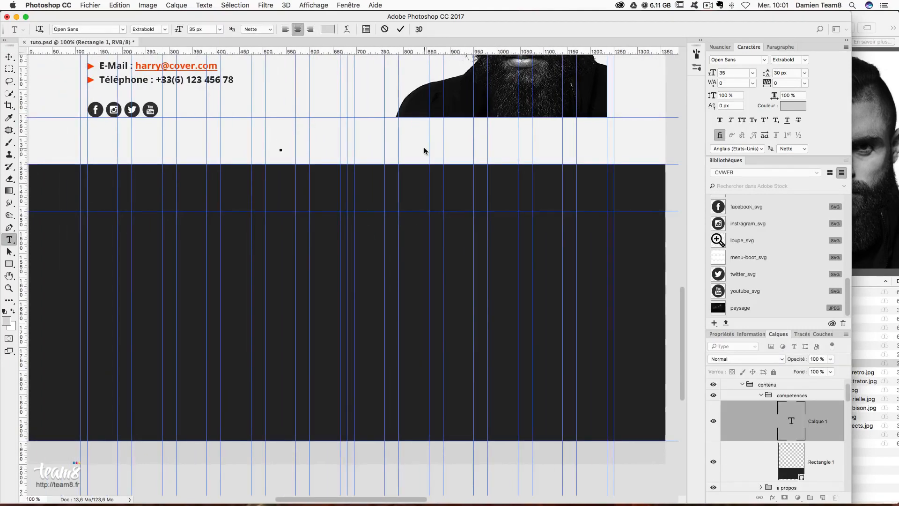
type("Mes ")
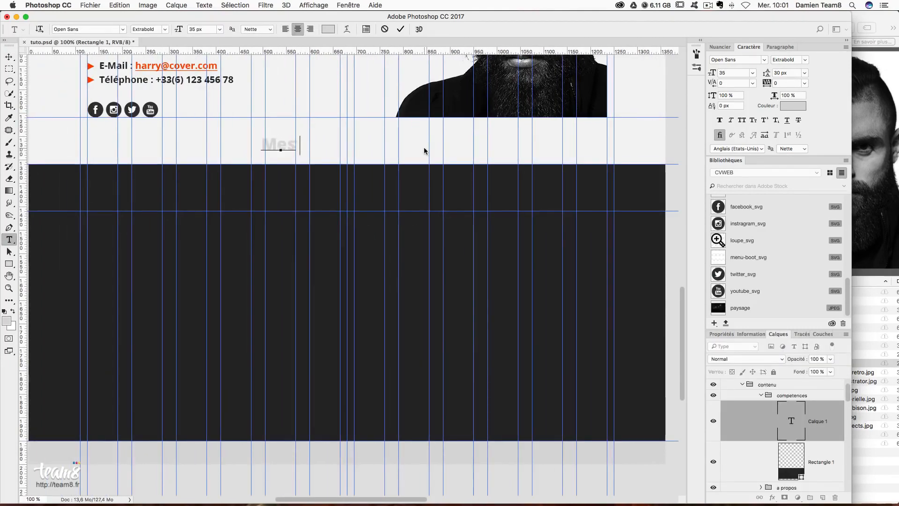
type("compétenceds")
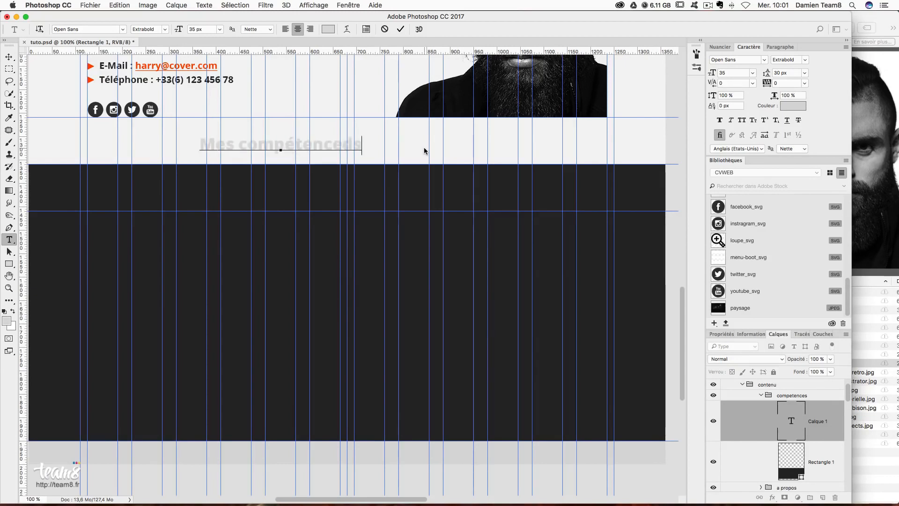
key("super+a")
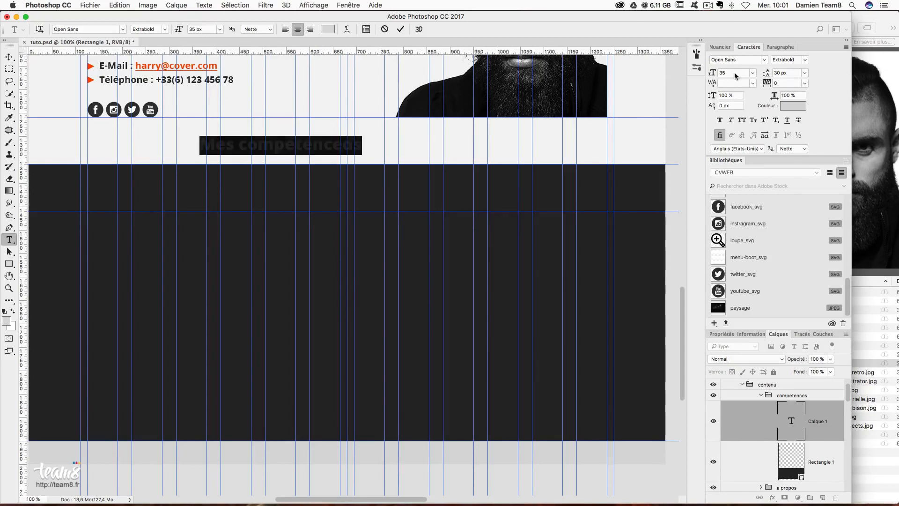
left_click(14, 57)
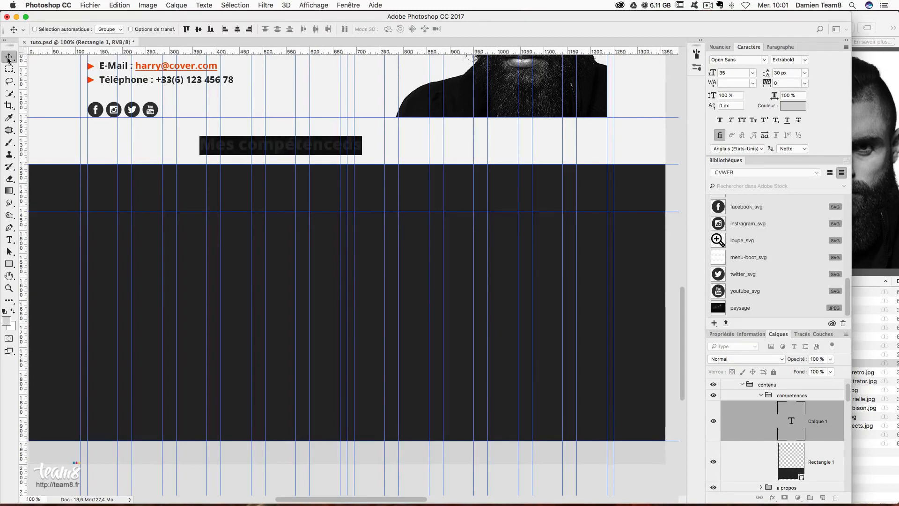
left_click_drag(276, 141, 391, 244)
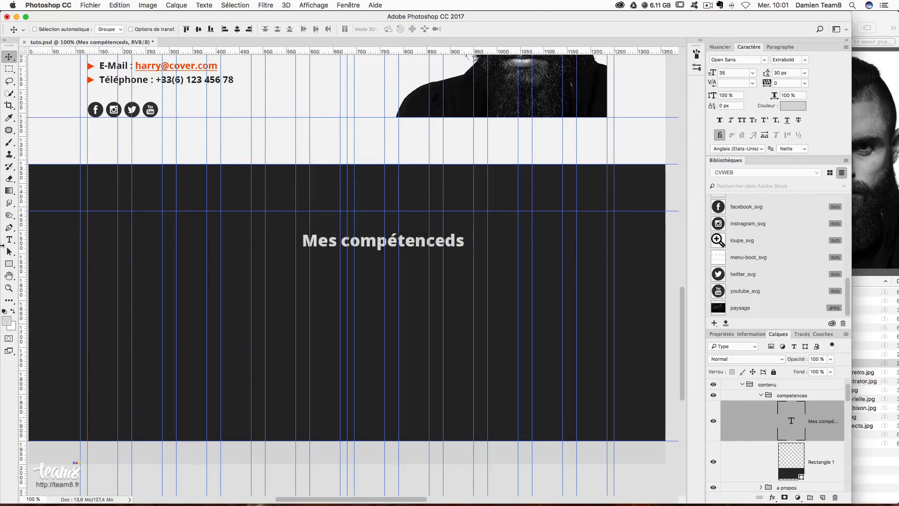
- Delete the stray 'd' so the heading reads 'Mes compétences'
key("t")
left_click(451, 241)
key("BackSpace")
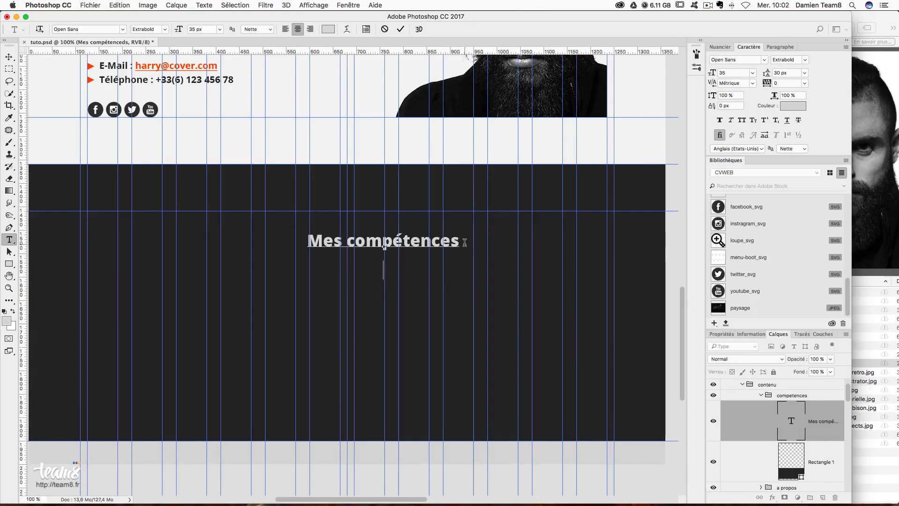
left_click(9, 241)
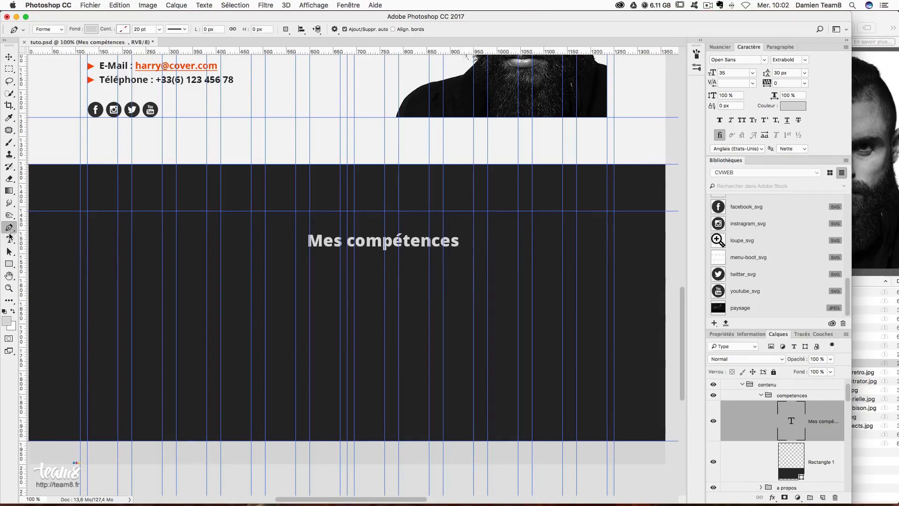
- Reuse a lorem phrase from A propos as a subtitle line and centre-align both lines
scroll(125, 130, "up", 4)
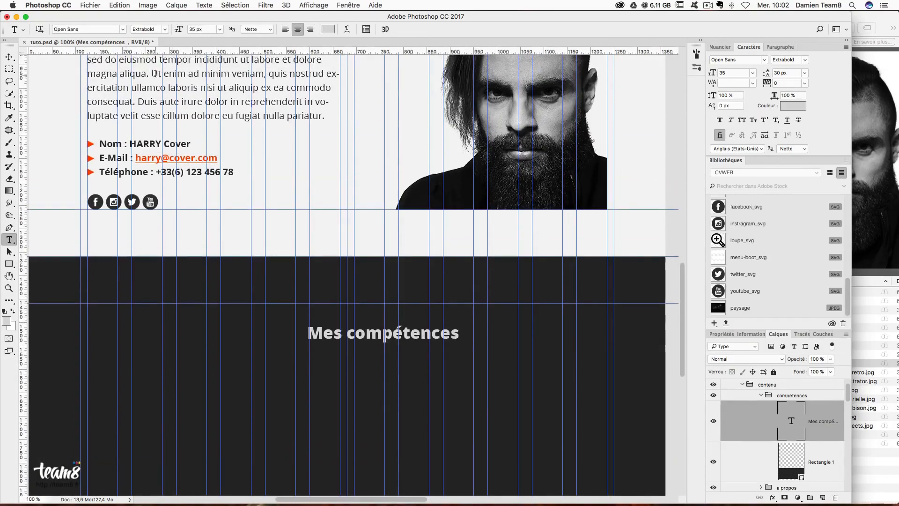
left_click(182, 79, "super")
left_click_drag(150, 73, 115, 87)
left_click(381, 372)
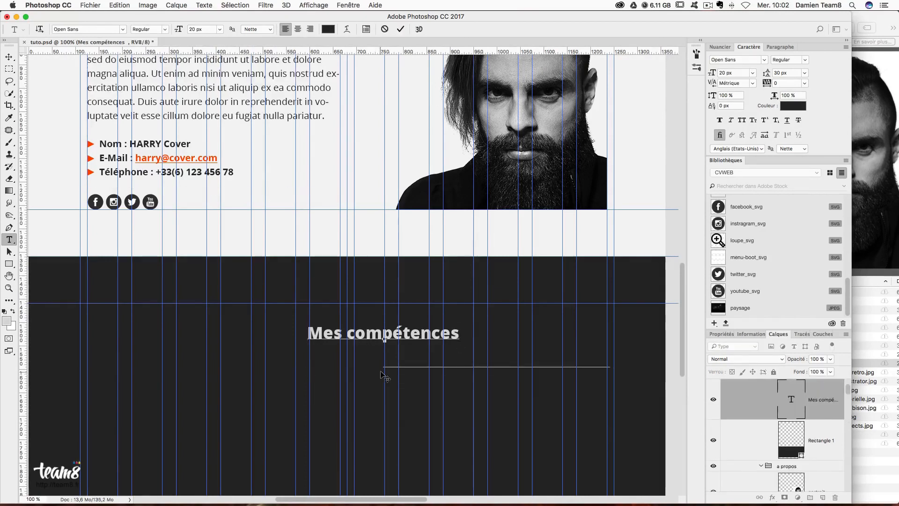
key("super+a")
left_click(779, 47)
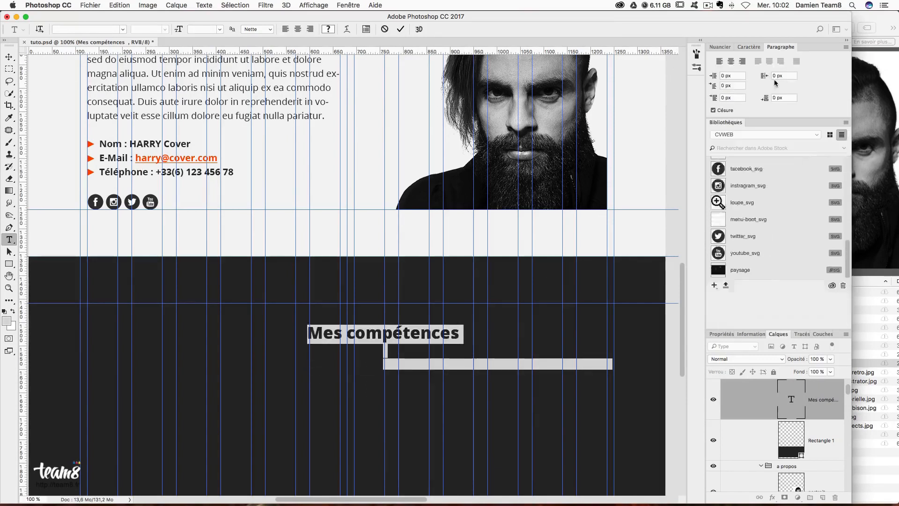
left_click(731, 62)
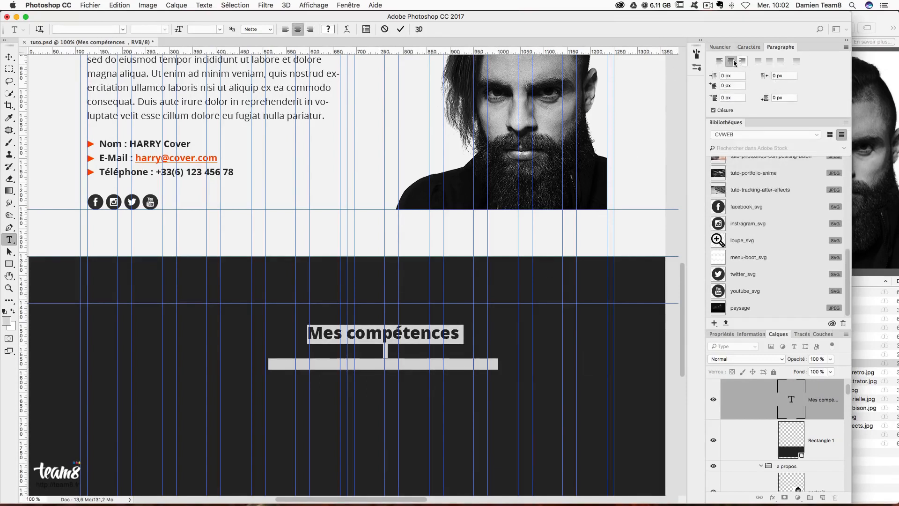
- Colour the title #f3f3f3 and the subtitle #cccccc
left_click(720, 49)
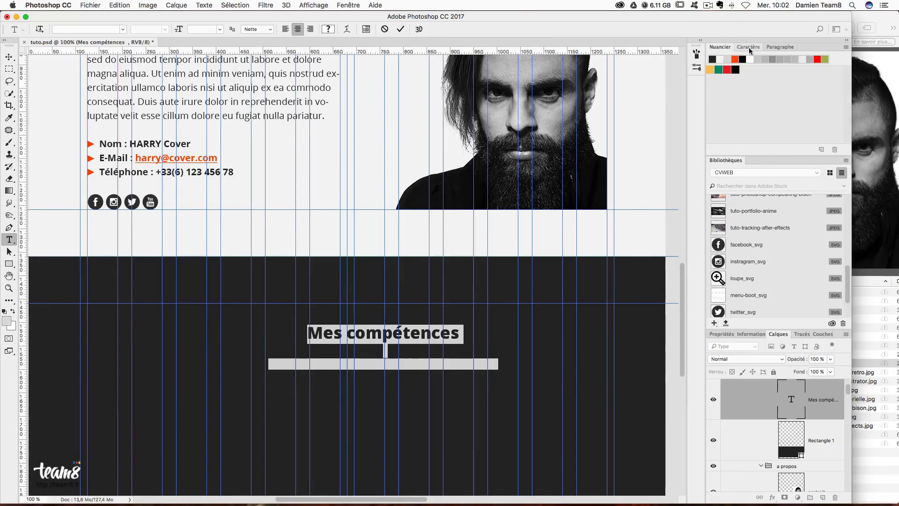
left_click(748, 48)
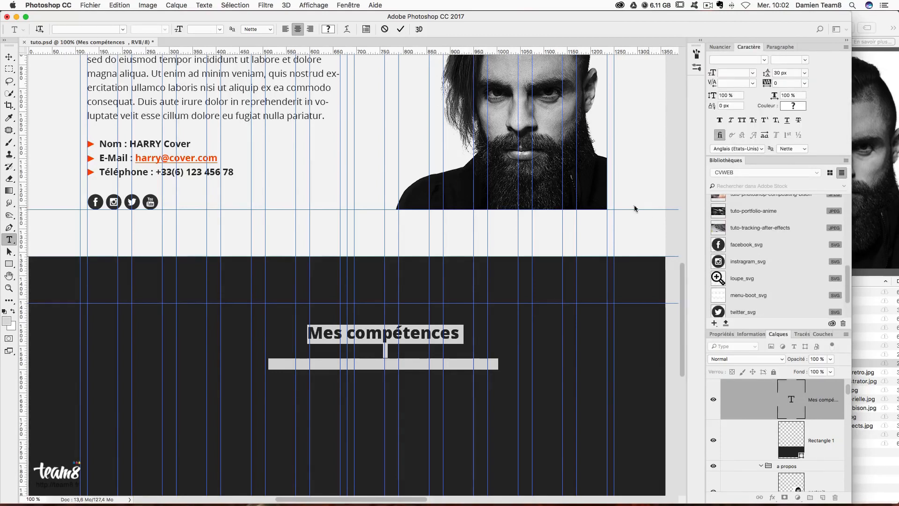
triple_click(453, 338)
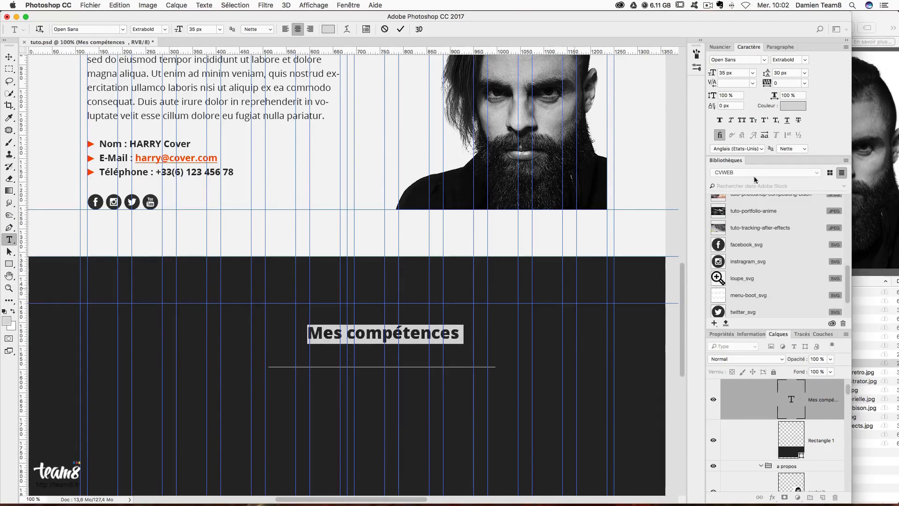
left_click(803, 110)
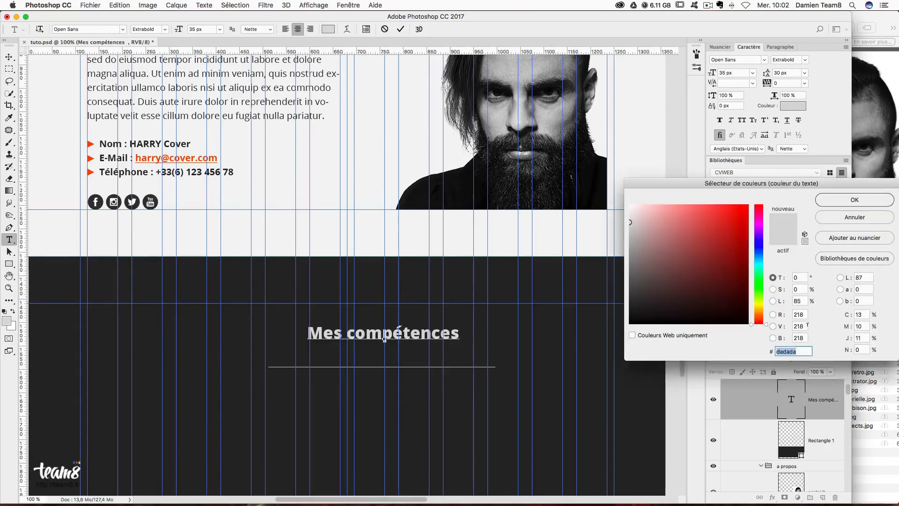
type("f3f3f3")
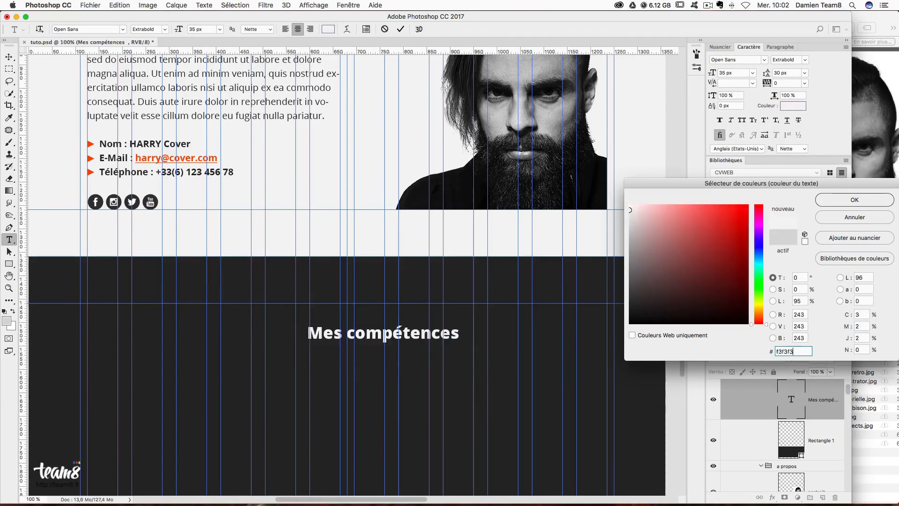
key("Return")
triple_click(489, 363)
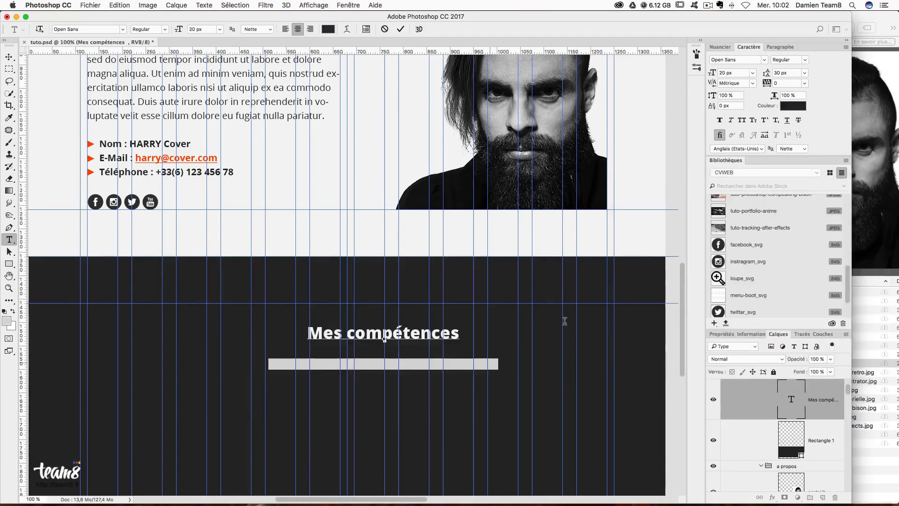
left_click(793, 105)
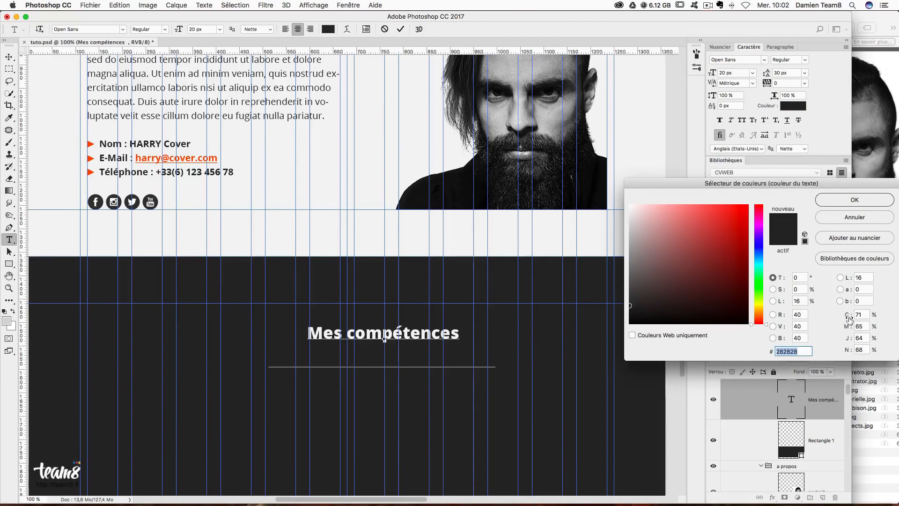
type("ccc")
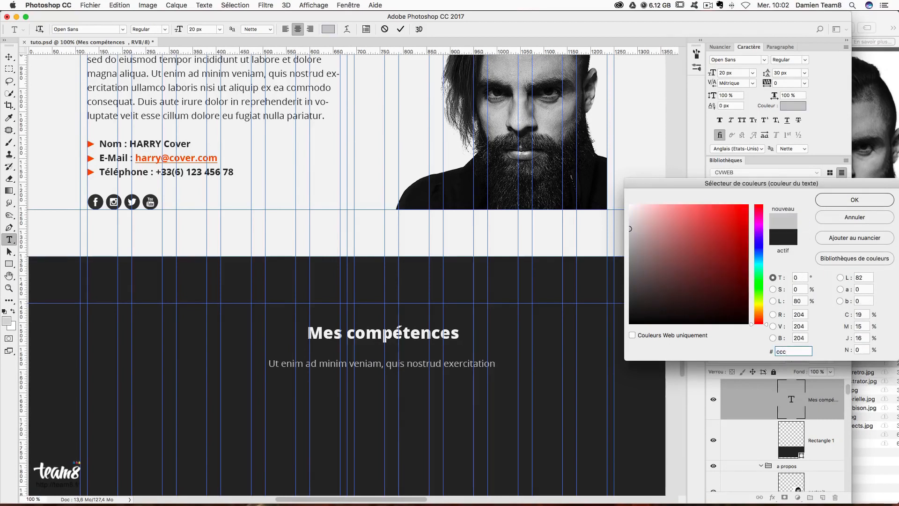
type("ccc")
key("Return")
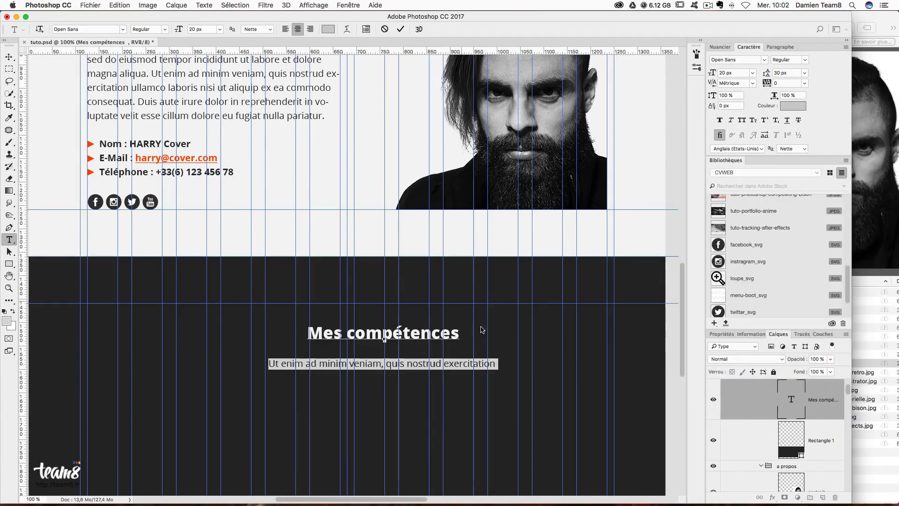
- Push the subtitle down one line and centre the heading block in the dark section
left_click(429, 351)
key("Return")
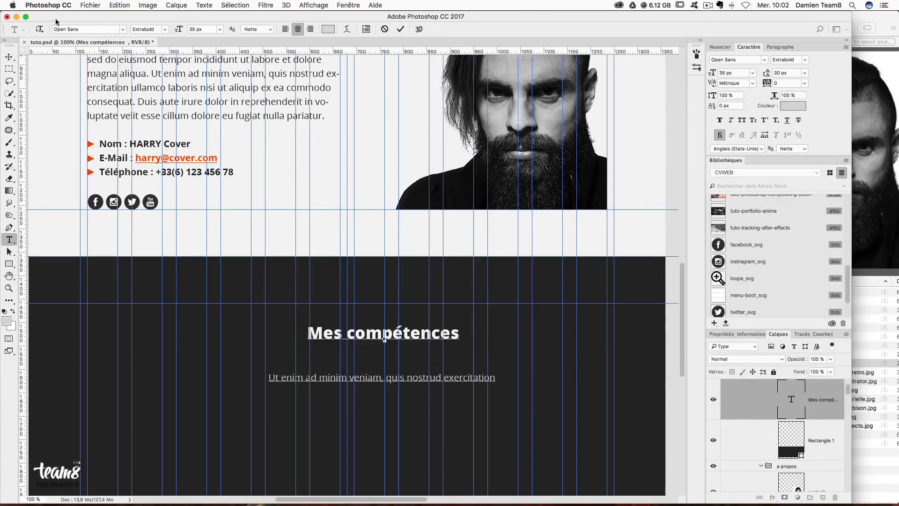
left_click(9, 57)
left_click_drag(393, 332, 355, 311)
- Select the 'barre logo copie' underline layer from A propos and duplicate it
key("Return")
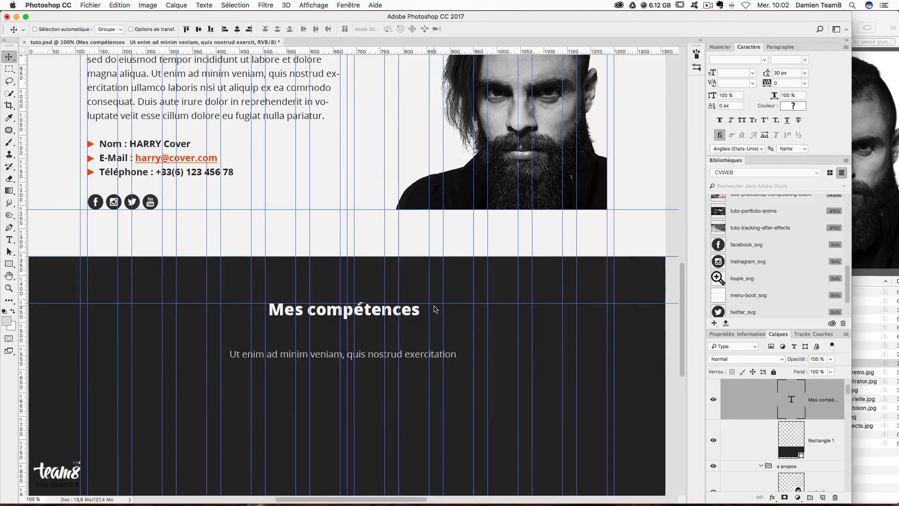
scroll(448, 328, "down", 5)
scroll(445, 323, "up", 6)
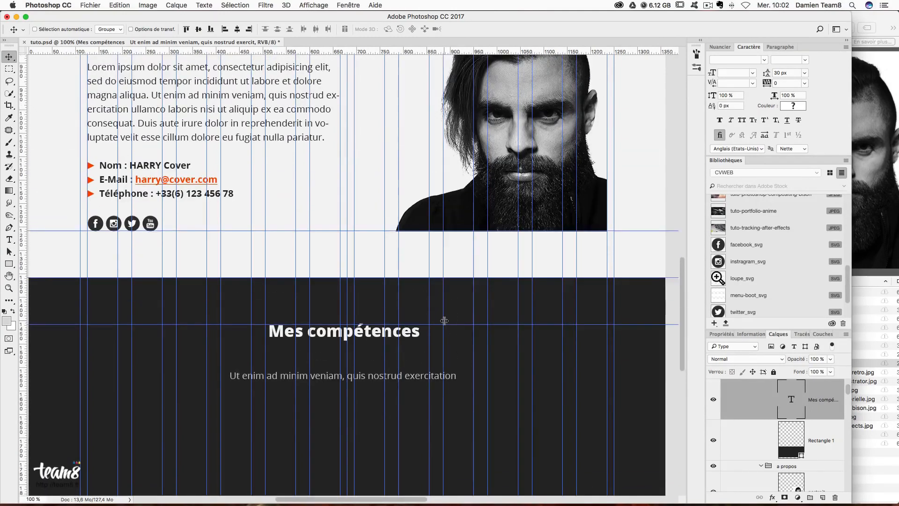
scroll(403, 293, "up", 1)
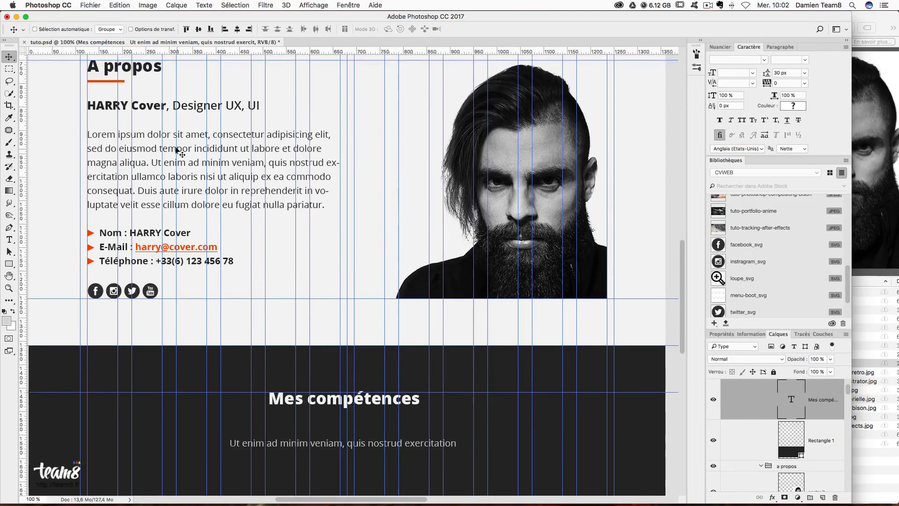
right_click(120, 83)
left_click(141, 84)
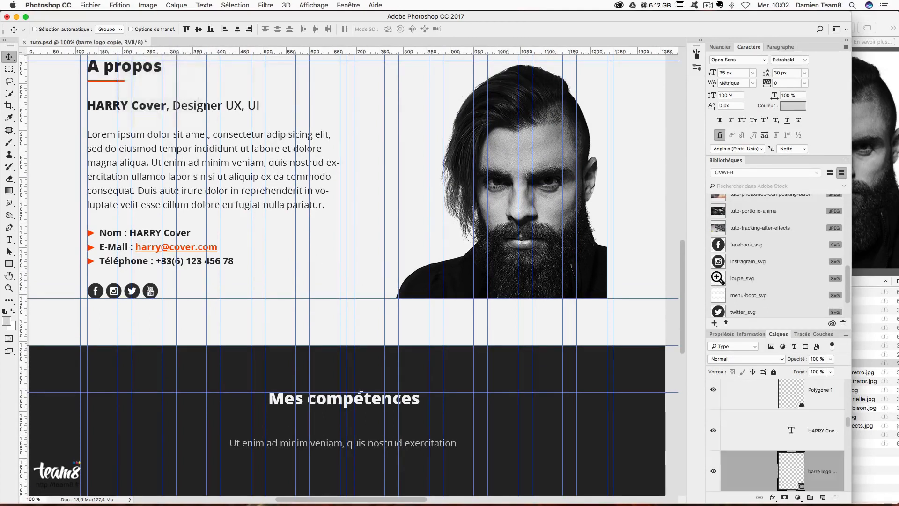
key("super+j")
- Move the bar copy into the competences group and centre it just under the heading
left_click_drag(832, 478, 811, 433)
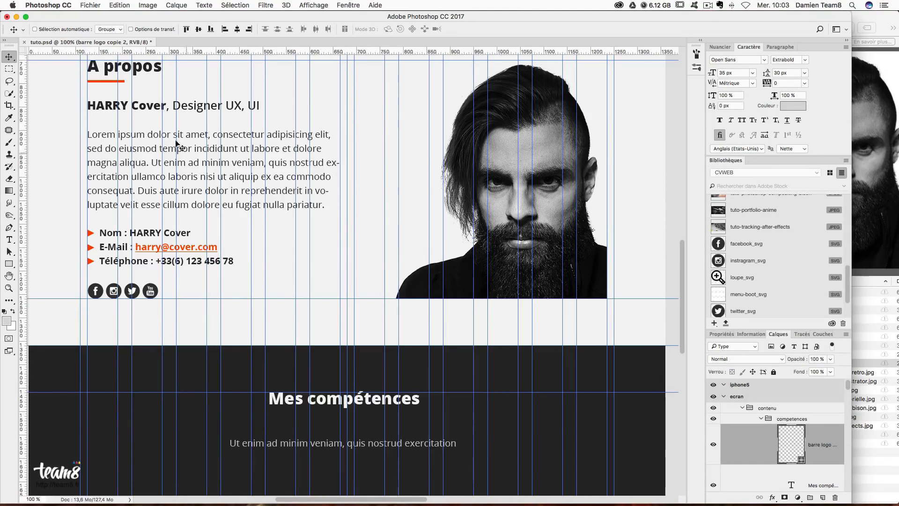
left_click_drag(112, 80, 350, 404)
key("Down")
key("Down")
key("Down")
key("Down")
key("Down")
key("Down")
key("Down")
key("Down")
key("Down")
key("Down")
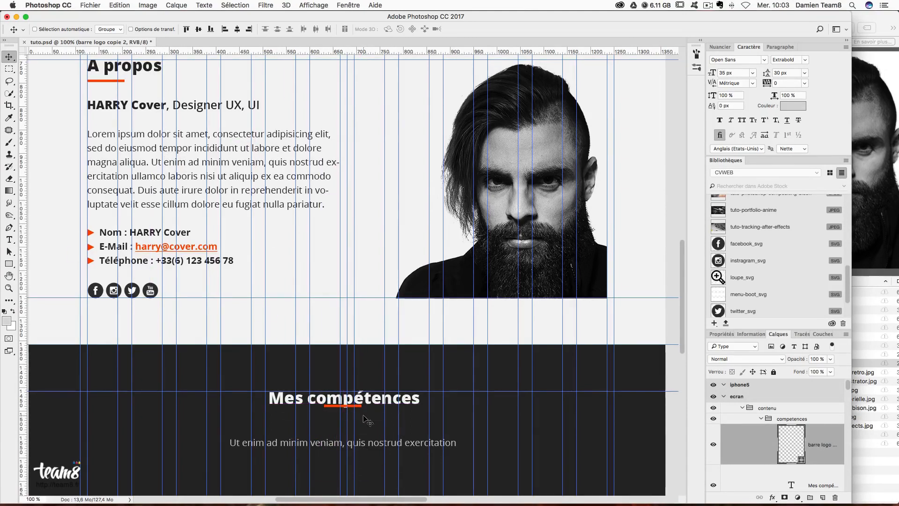
left_click_drag(365, 418, 368, 419)
key("Down")
key("Down")
scroll(384, 413, "down", 3)
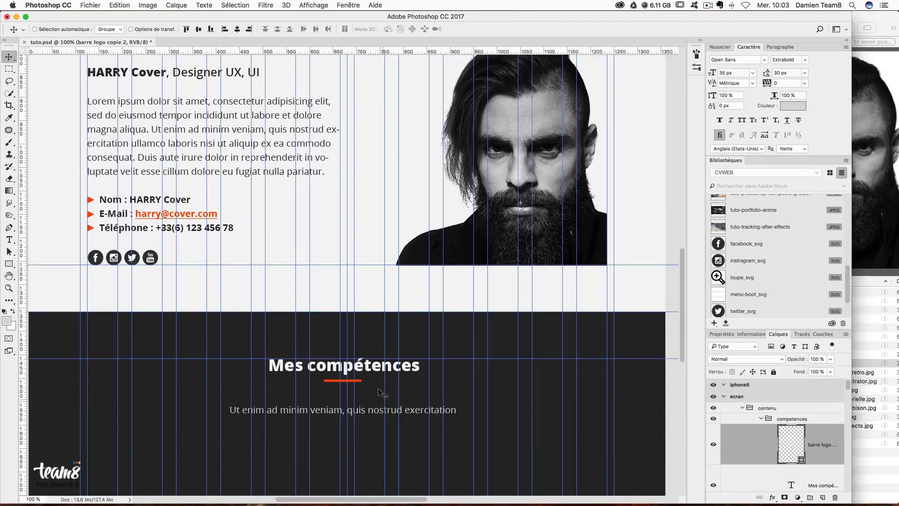
key("super+t")
key("Right")
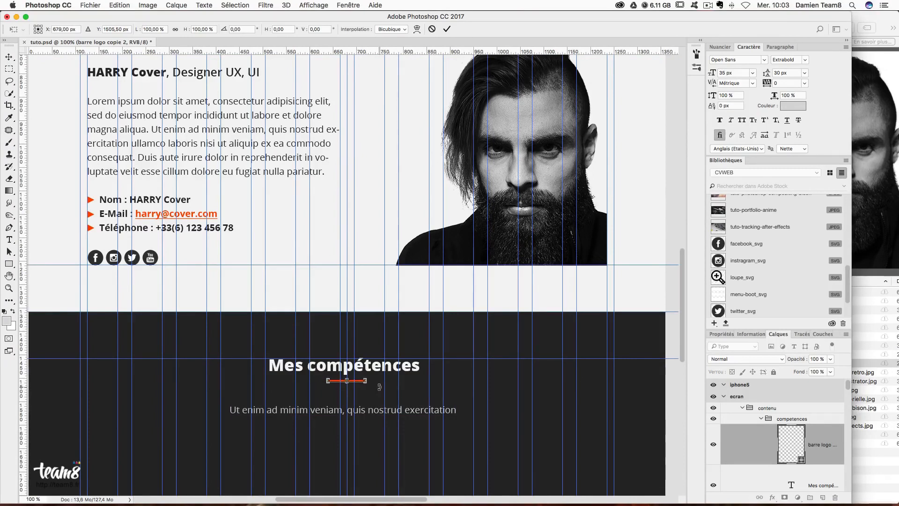
key("Return")
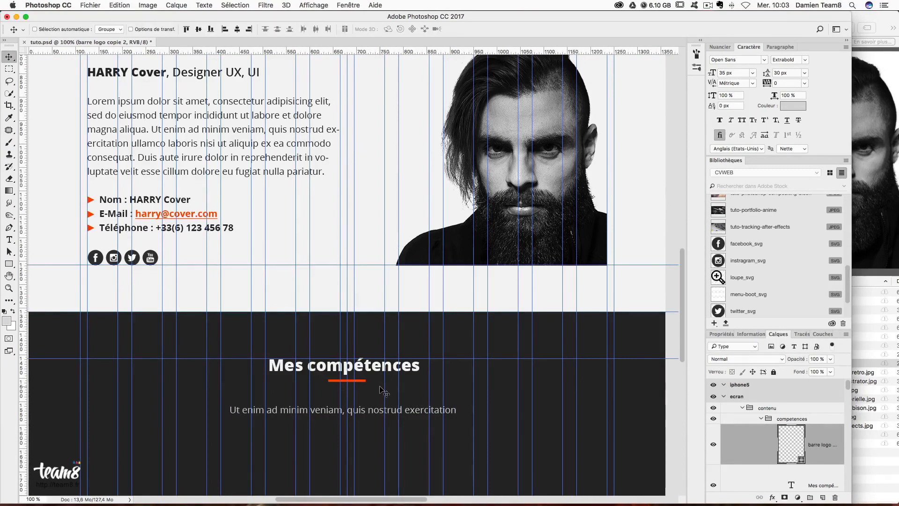
- Hide the guides and zoom out to preview the layout, then return to 100%
key("super+semicolon")
key("super+minus")
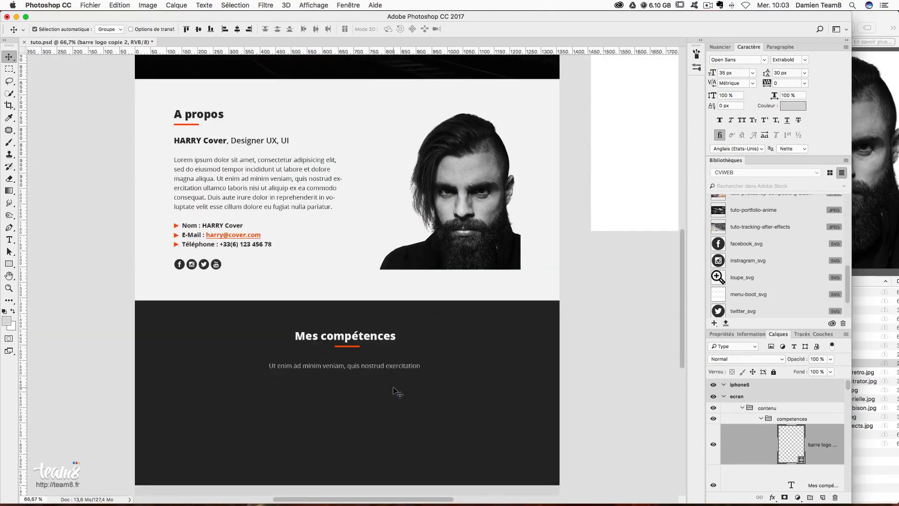
key("super+plus")
scroll(398, 393, "down", 5)
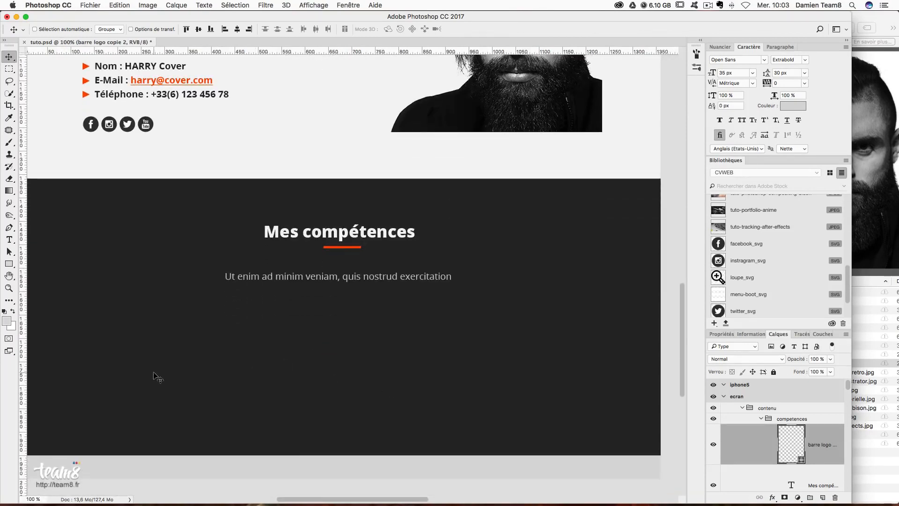
- Type '90%' below the subtitle and set it to 100 px
left_click(9, 240)
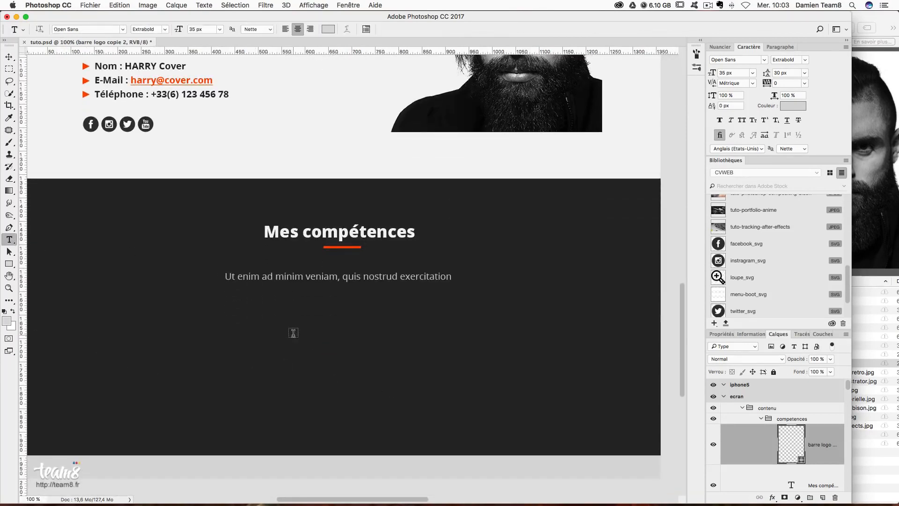
left_click(299, 356)
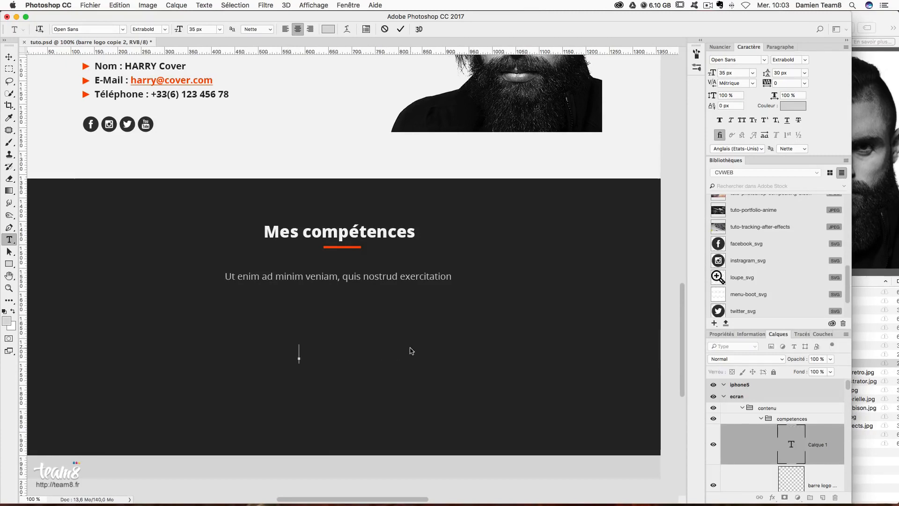
type("90%")
key("super+a")
left_click(730, 73)
type("100")
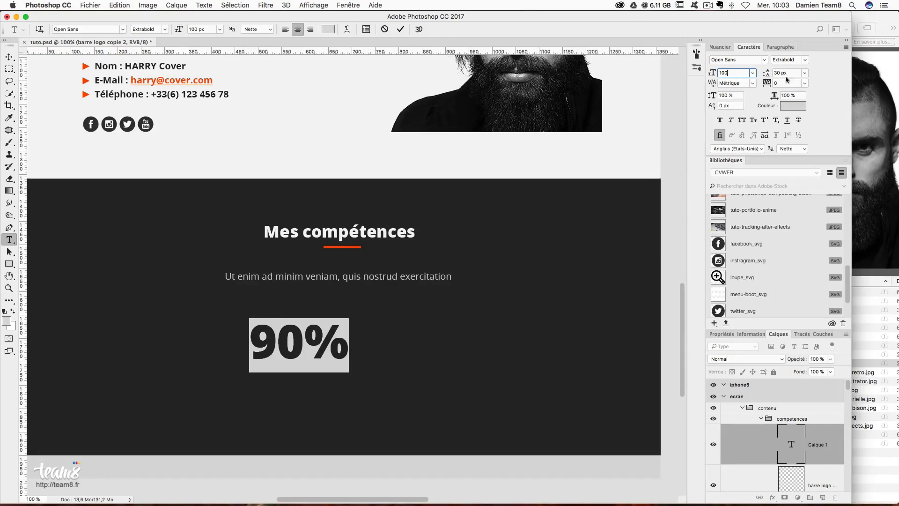
- Make the 90% Bold and colour it light grey #cccccc
left_click(804, 59)
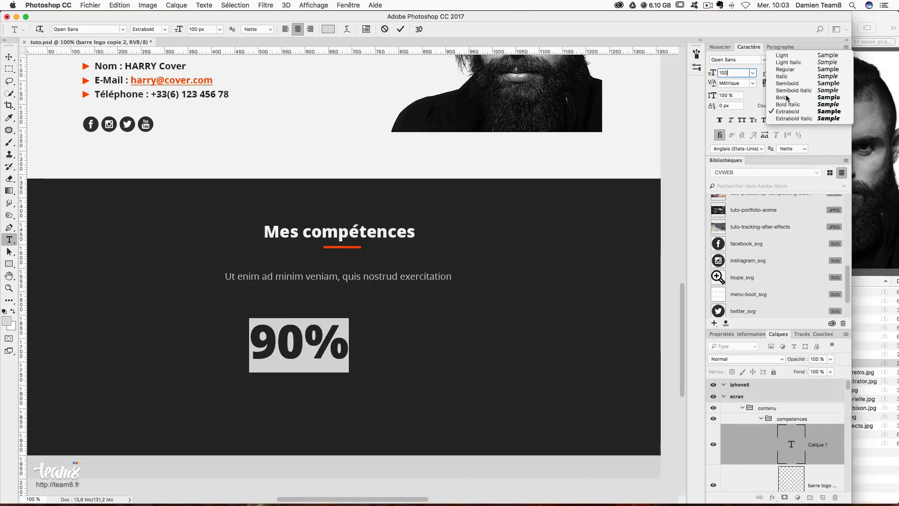
left_click(787, 98)
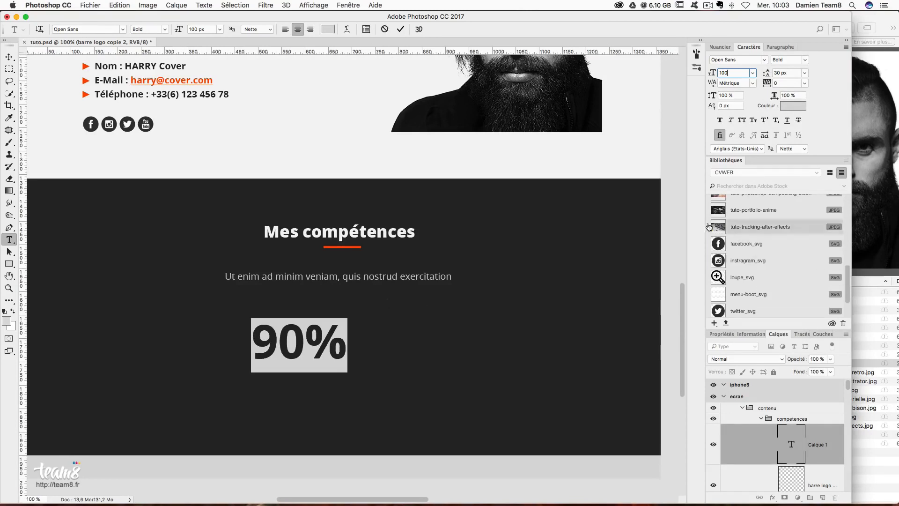
left_click(803, 107)
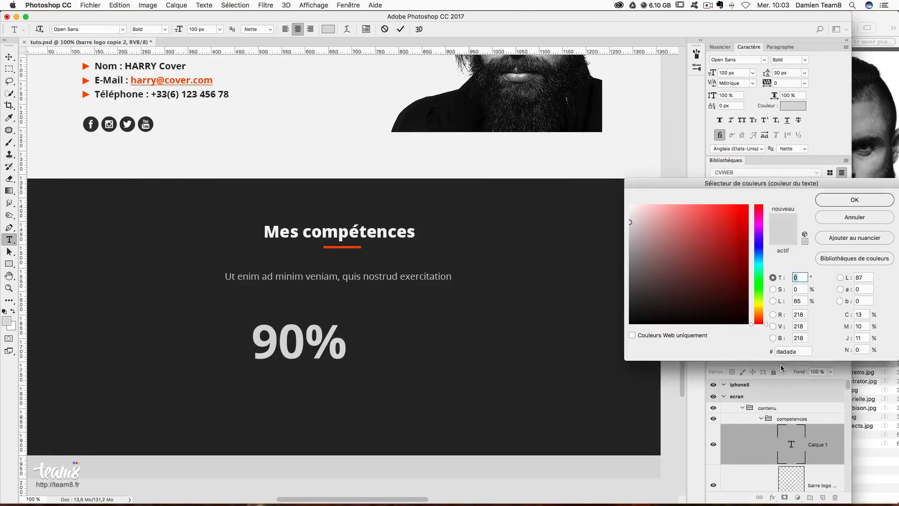
double_click(786, 351)
type("ccccc")
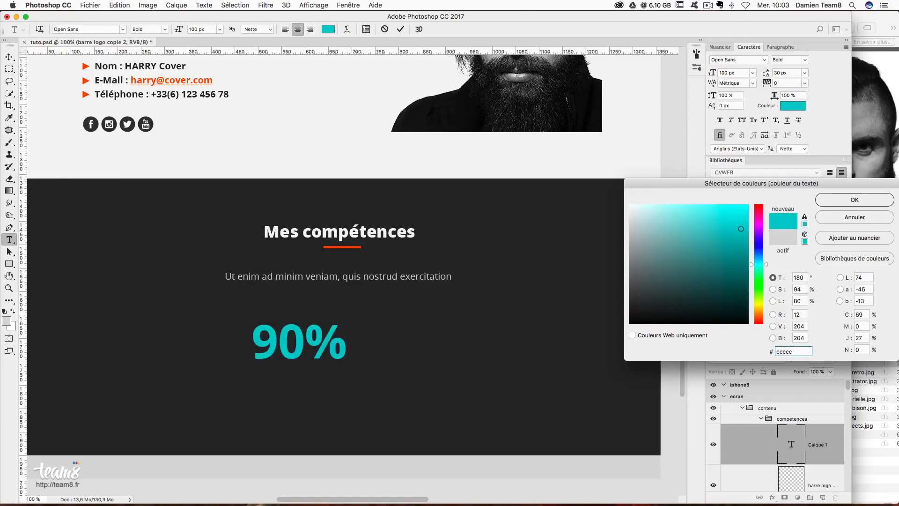
type("c")
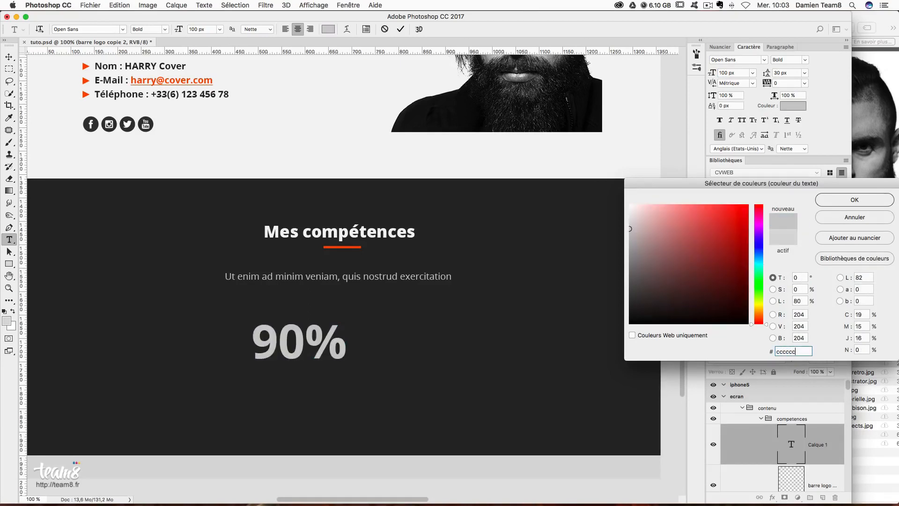
left_click(853, 202)
left_click(8, 57)
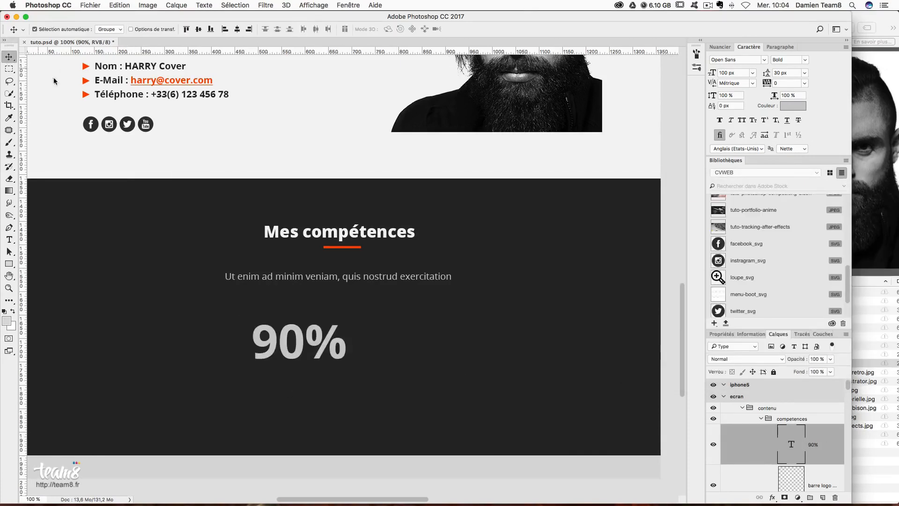
key("super+semicolon")
- Drag the 90% text left until it sits on the first column guide
left_click_drag(328, 355, 168, 342)
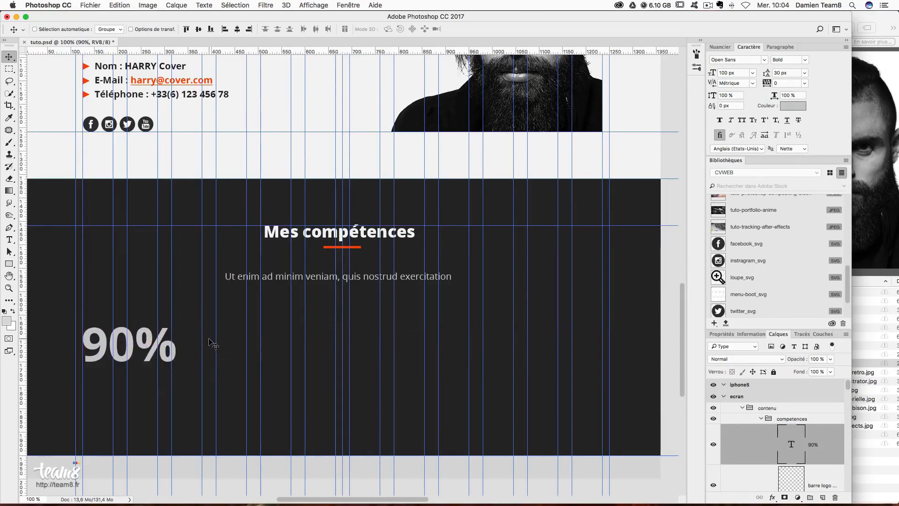
scroll(154, 349, "down", 2)
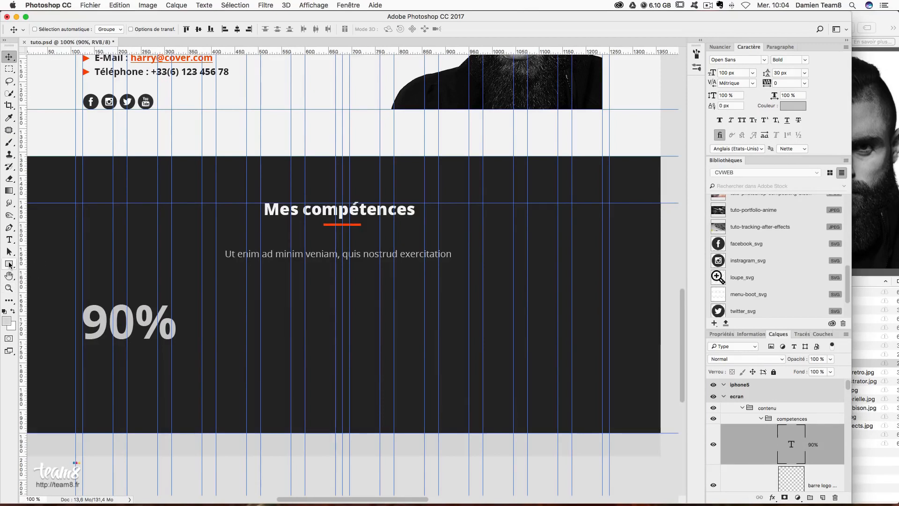
left_click(9, 264)
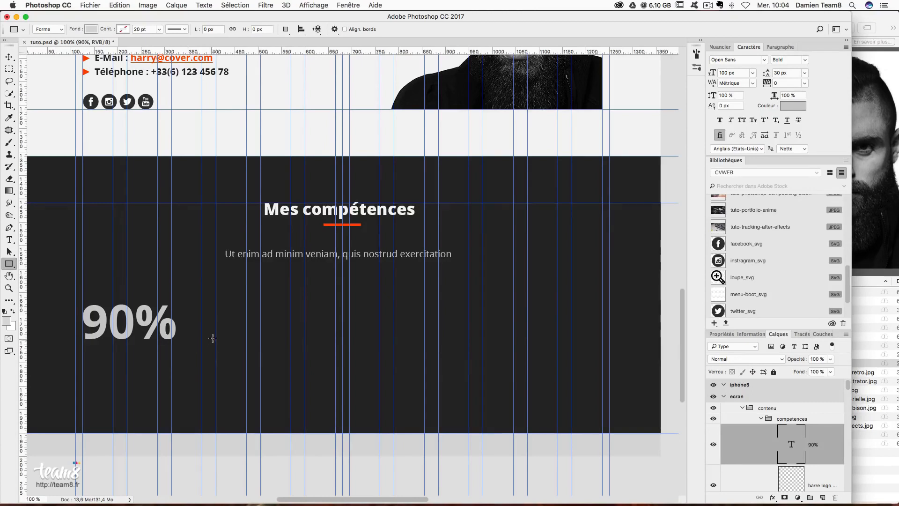
- Create a 300 × 18 px rectangle to the right of the 90%
left_click(226, 330)
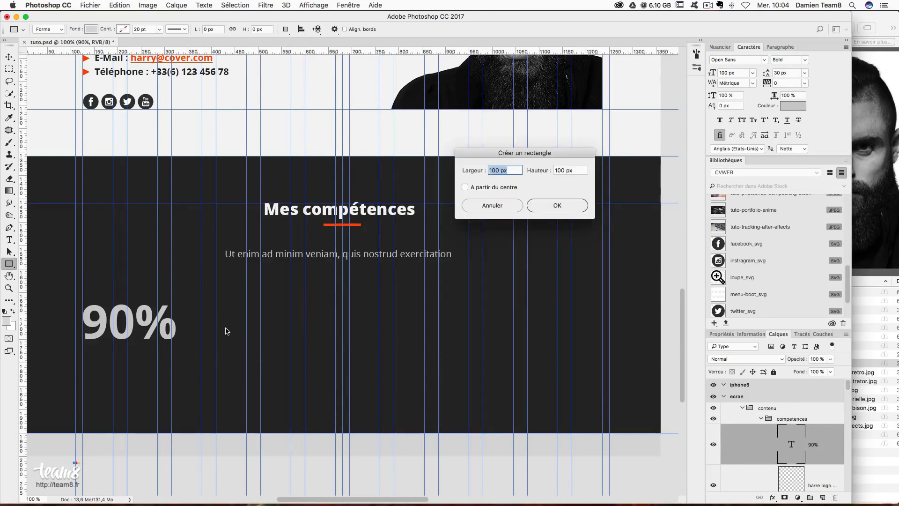
type("300")
key("Tab")
type("18")
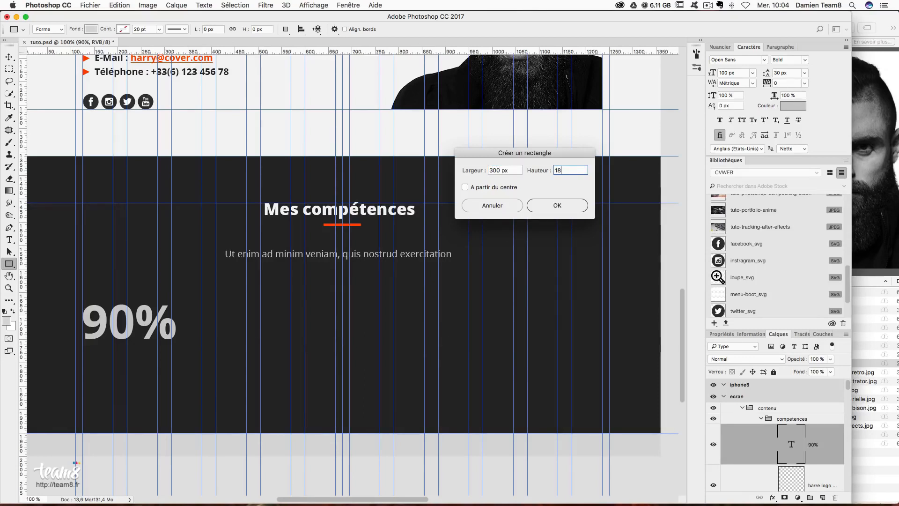
key("Return")
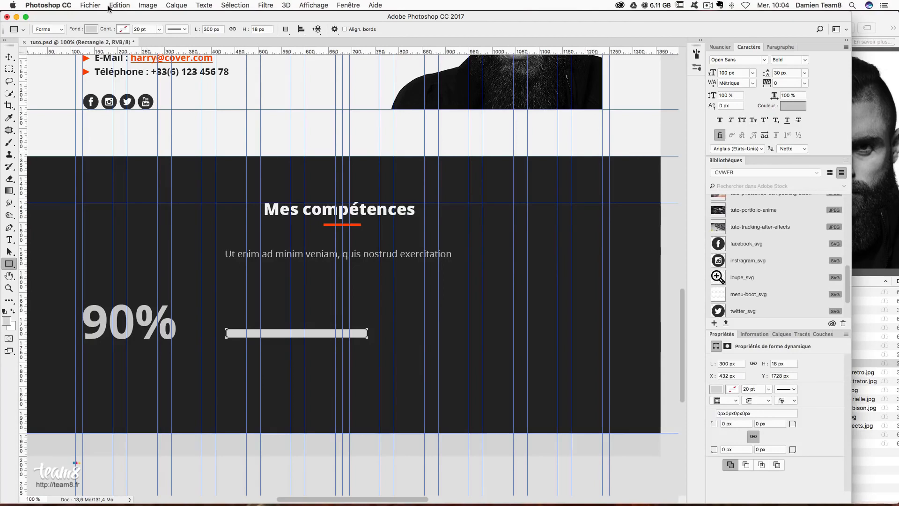
- Fill the bar with cyan #38f3f3
left_click(89, 30)
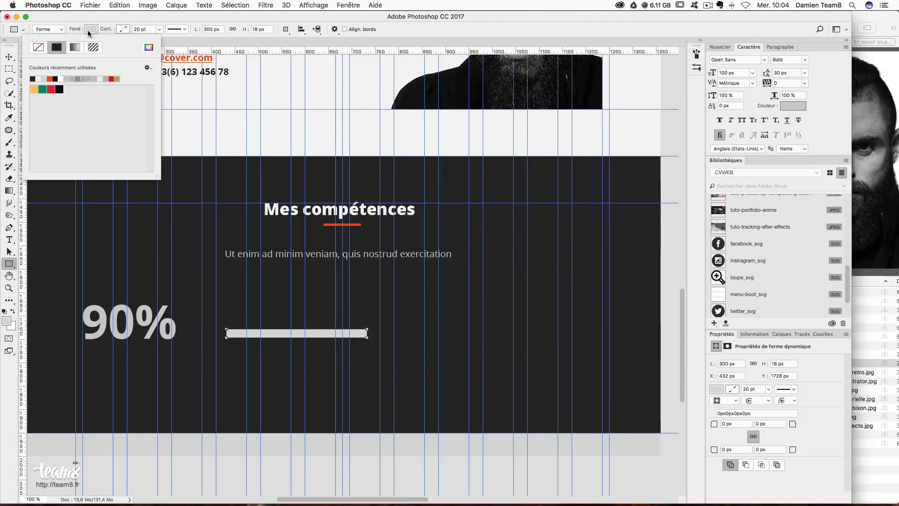
left_click(148, 47)
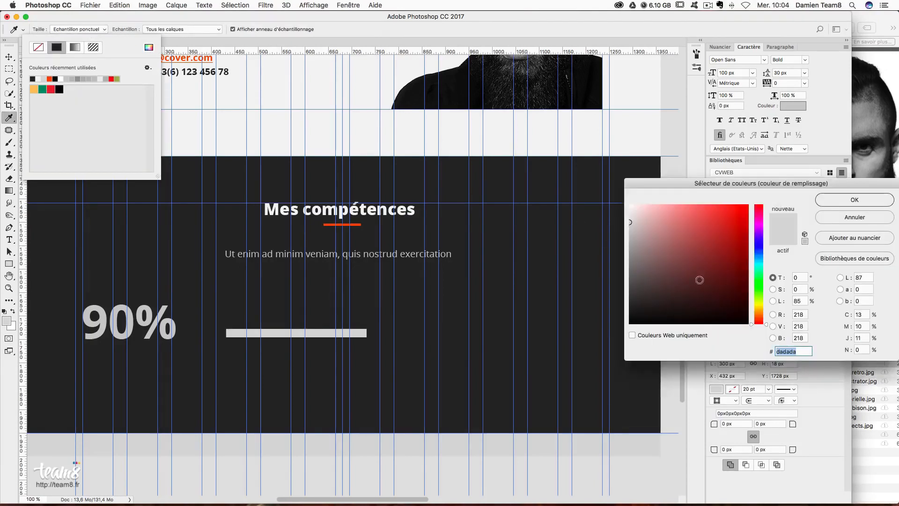
type("3")
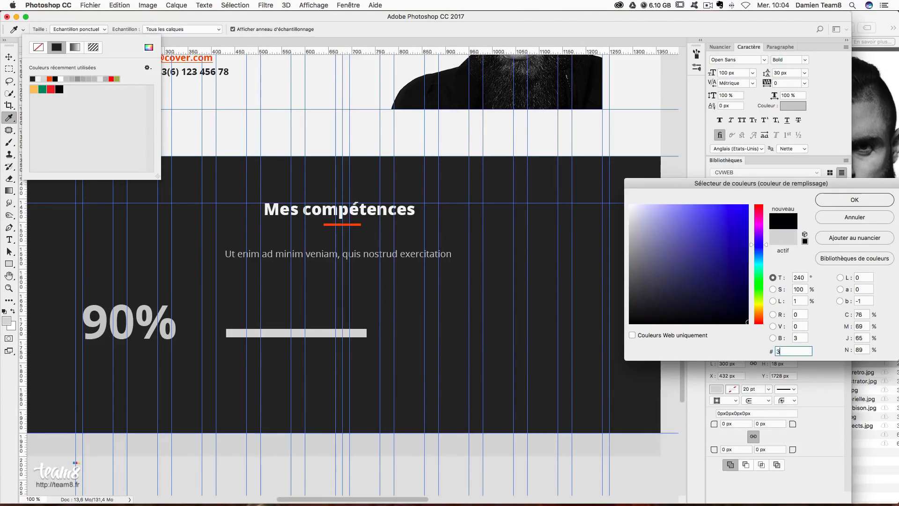
type("8f3")
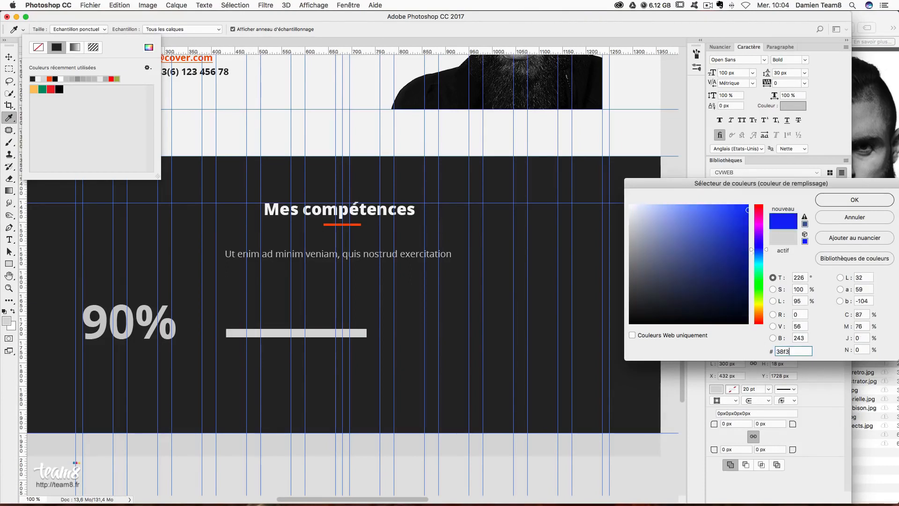
type("f3")
key("Return")
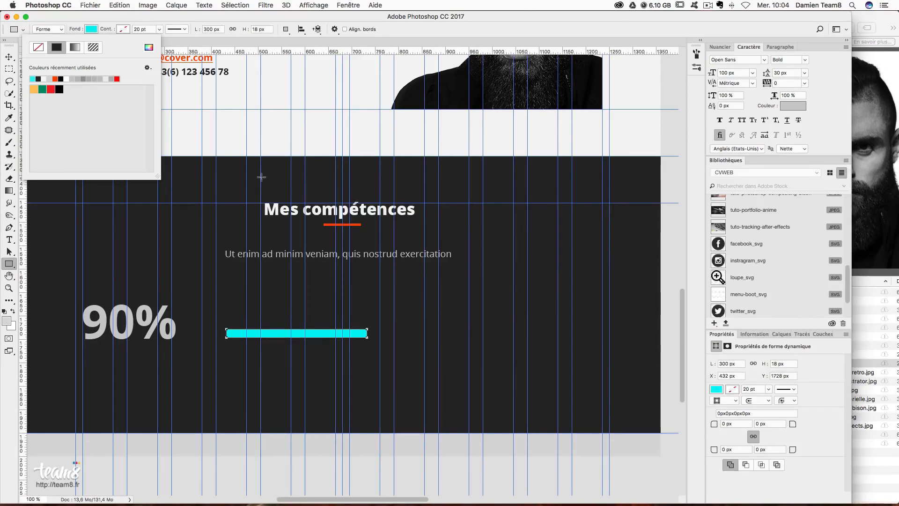
left_click(12, 58)
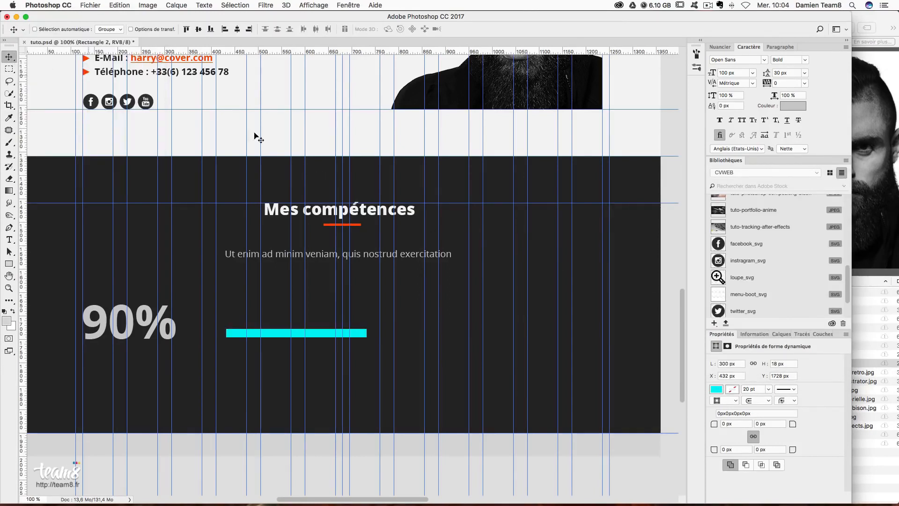
- Duplicate the cyan bar and fill the copy dark grey #656565 over the original
key("super+j")
left_click_drag(369, 347, 370, 335)
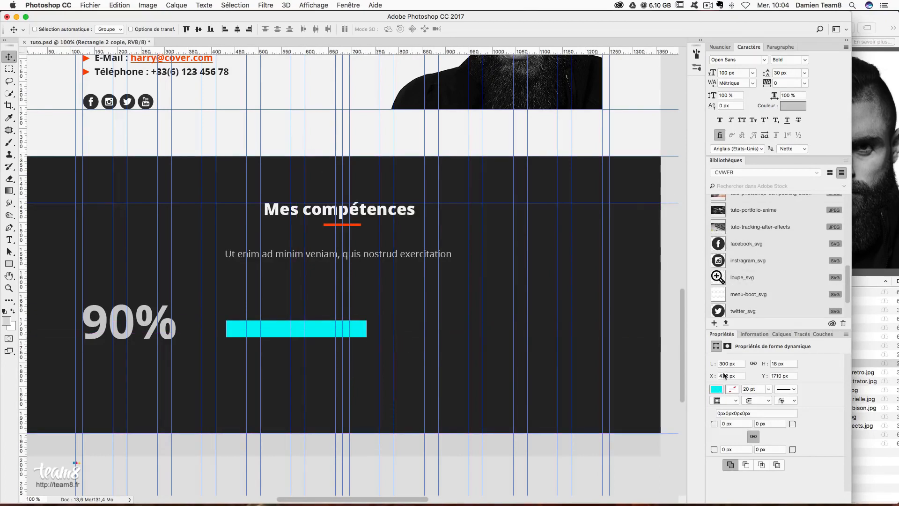
left_click(716, 389)
left_click(832, 253)
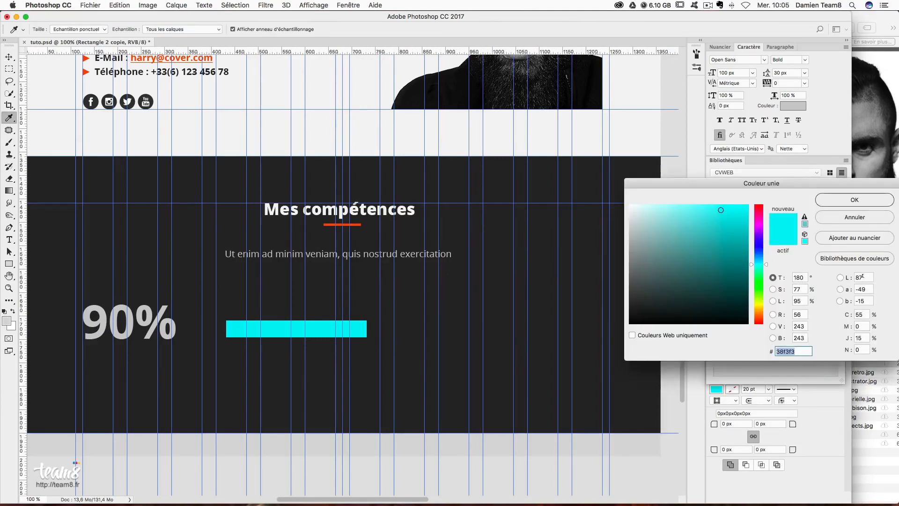
type("656565")
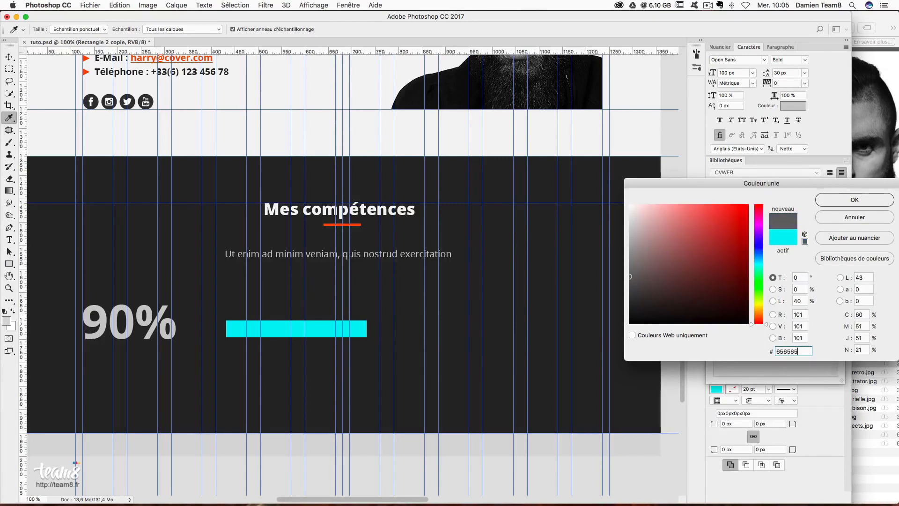
key("Return")
left_click_drag(379, 305, 377, 313)
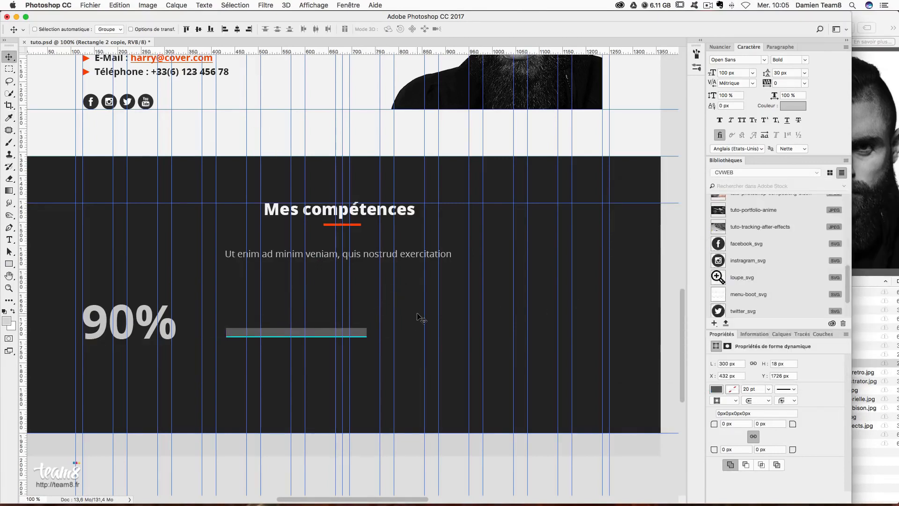
- Place the grey track under the cyan layer and shorten the cyan bar to about 263 px
left_click(778, 334)
scroll(825, 443, "down", 2)
left_click_drag(818, 452, 817, 399)
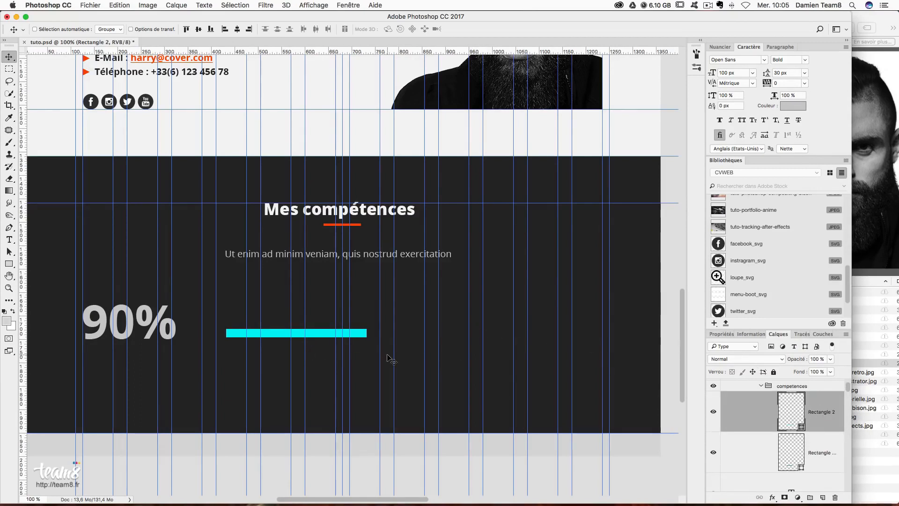
key("super+t")
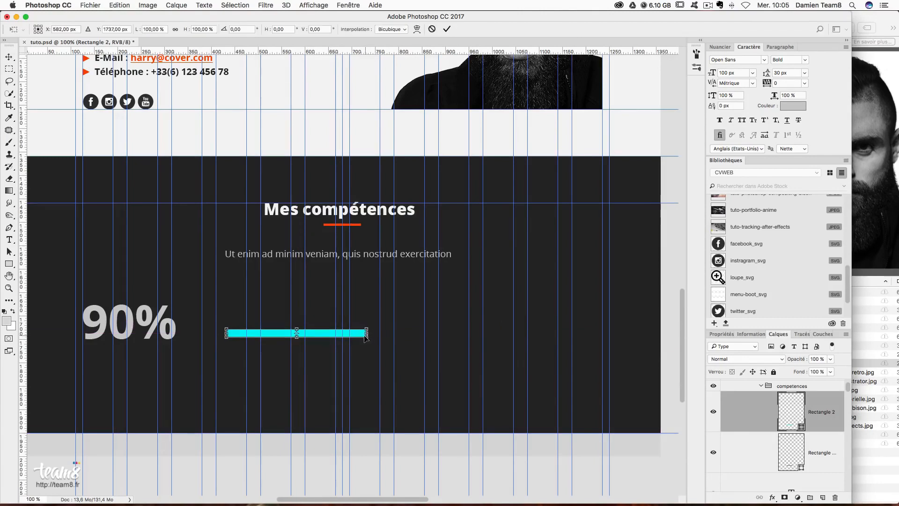
left_click_drag(367, 335, 252, 353)
key("Return")
left_click(821, 449, "shift")
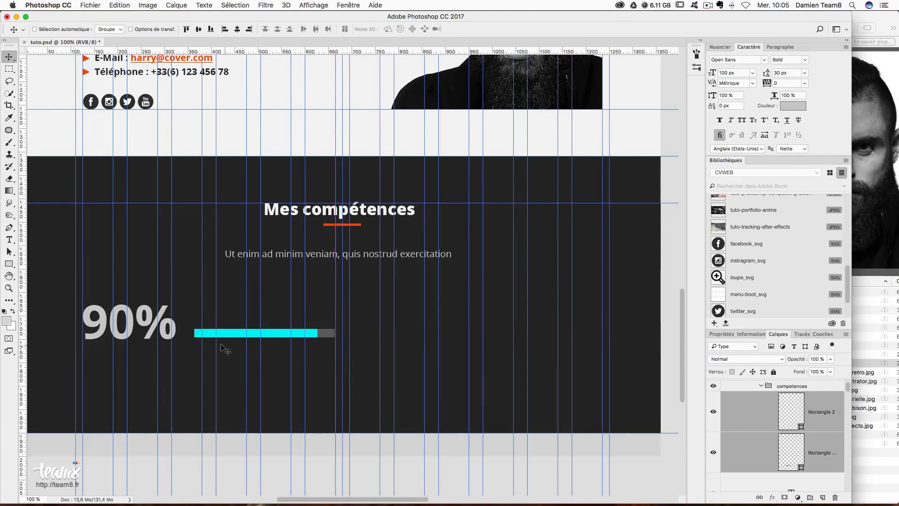
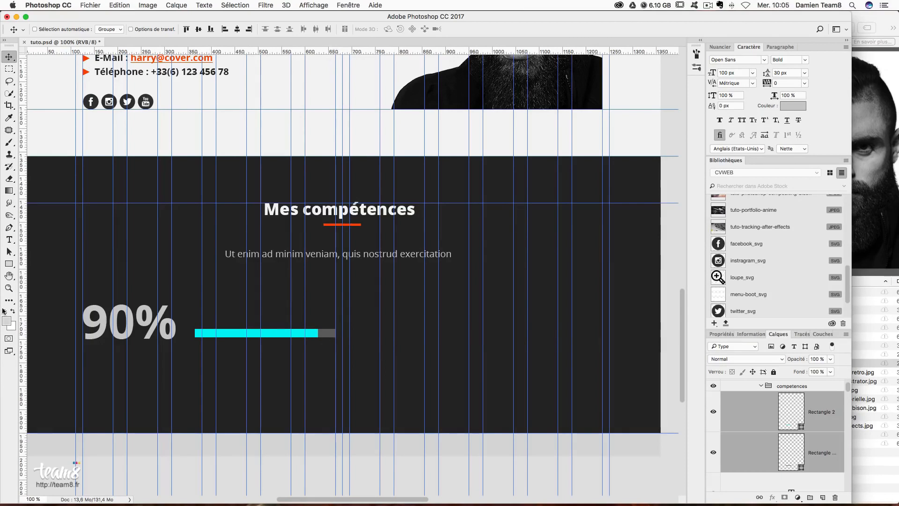
- Type a 'Photoshop, Illustrator' text layer and set it to 20 px
left_click(9, 239)
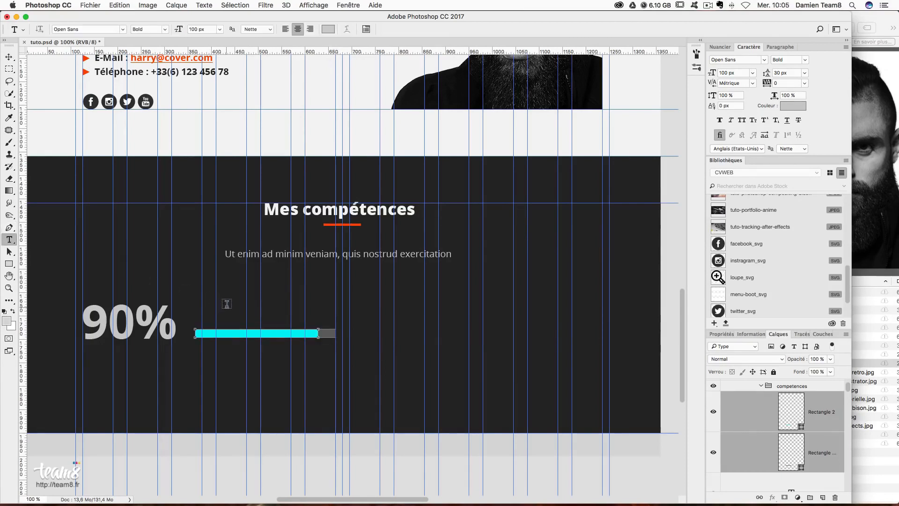
left_click(235, 143)
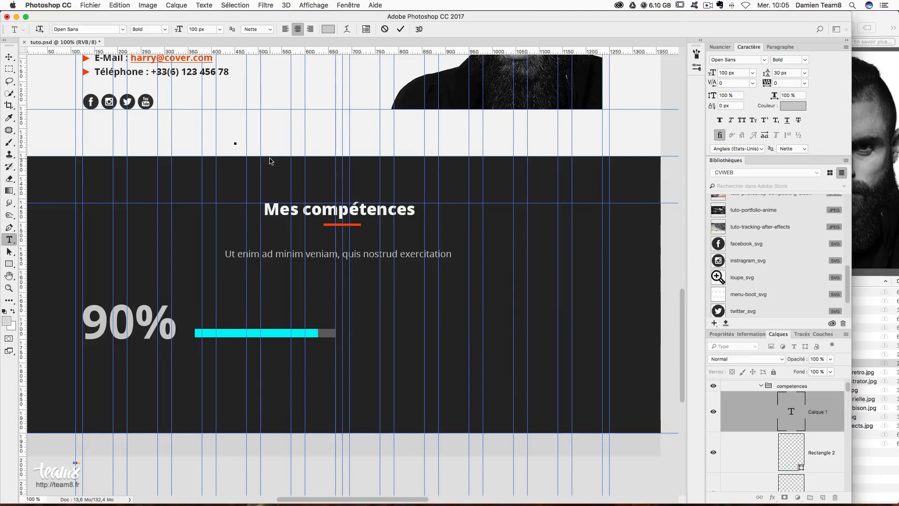
type("Photosh")
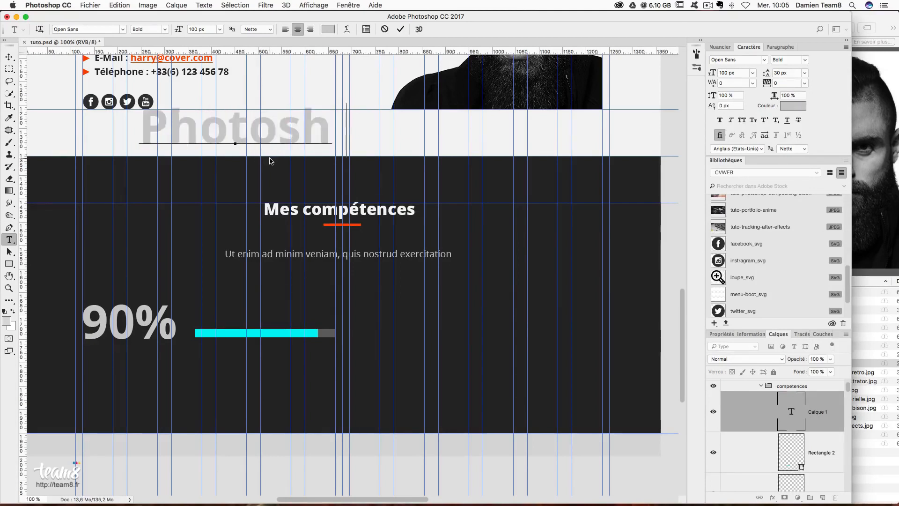
type("op")
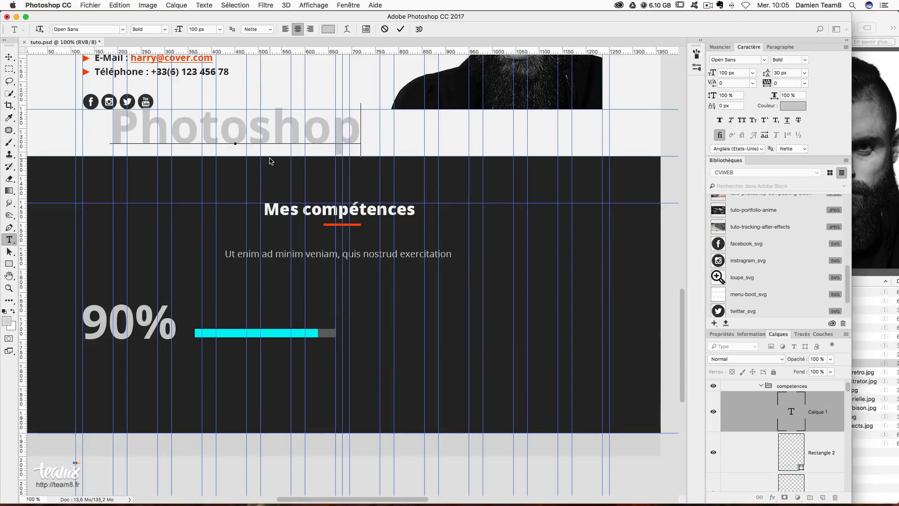
type(", Il")
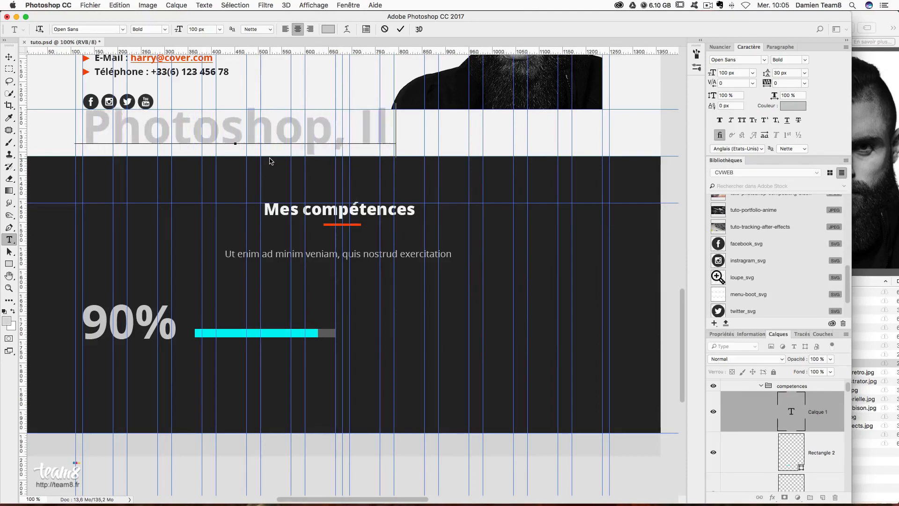
type("lustrator")
key("ctrl+a")
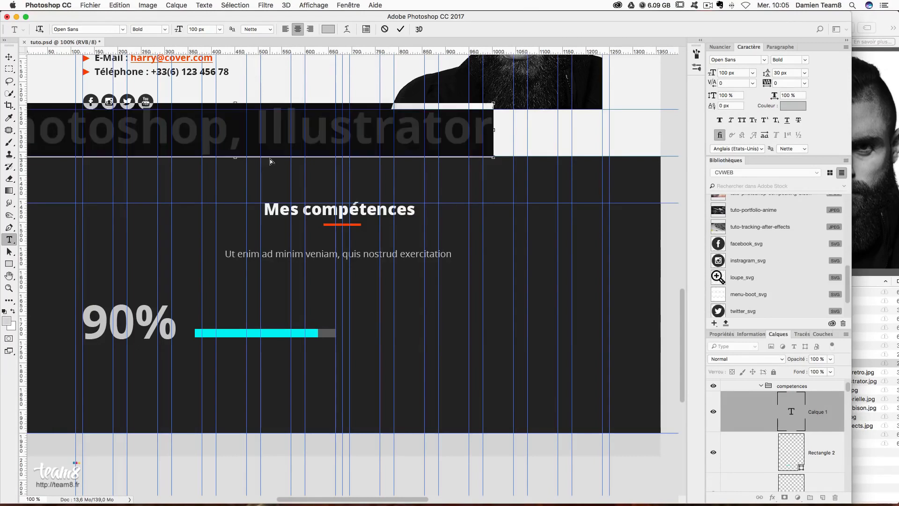
left_click(736, 73)
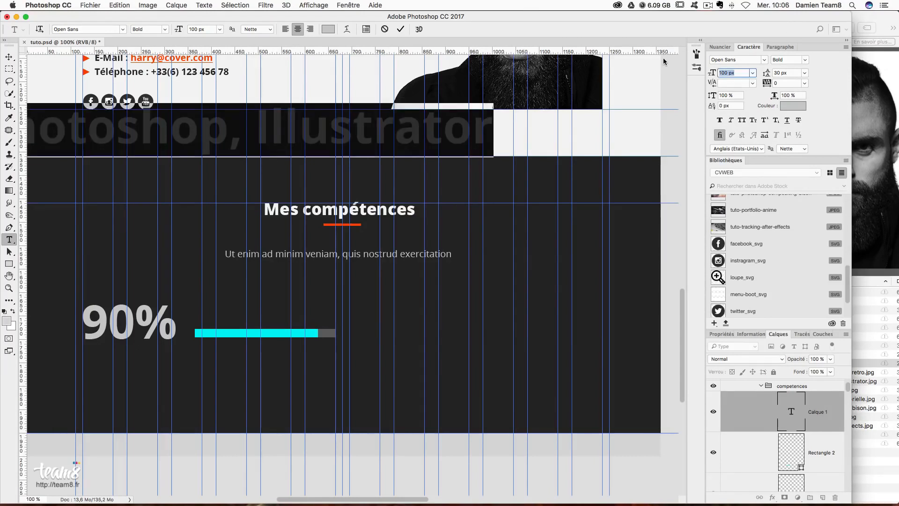
type("20")
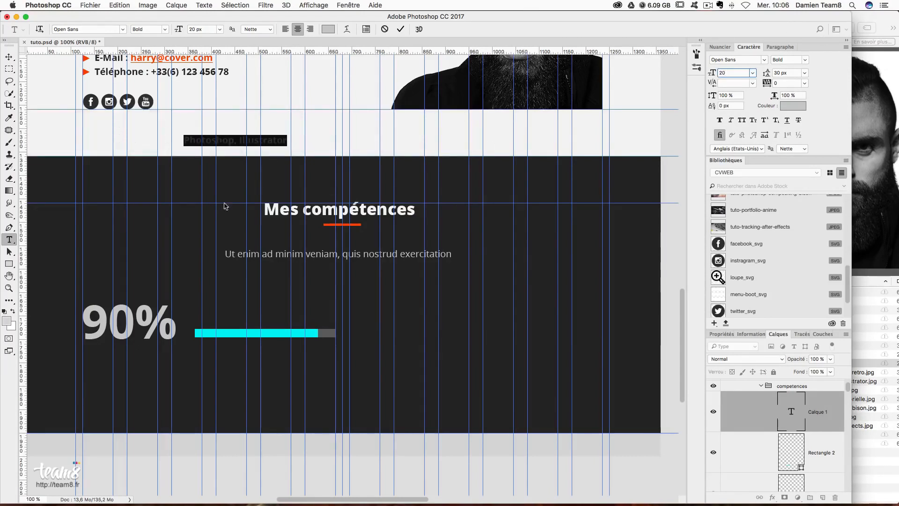
- Colour the label #f3f3f3 and place it just above the cyan bar
left_click(792, 106)
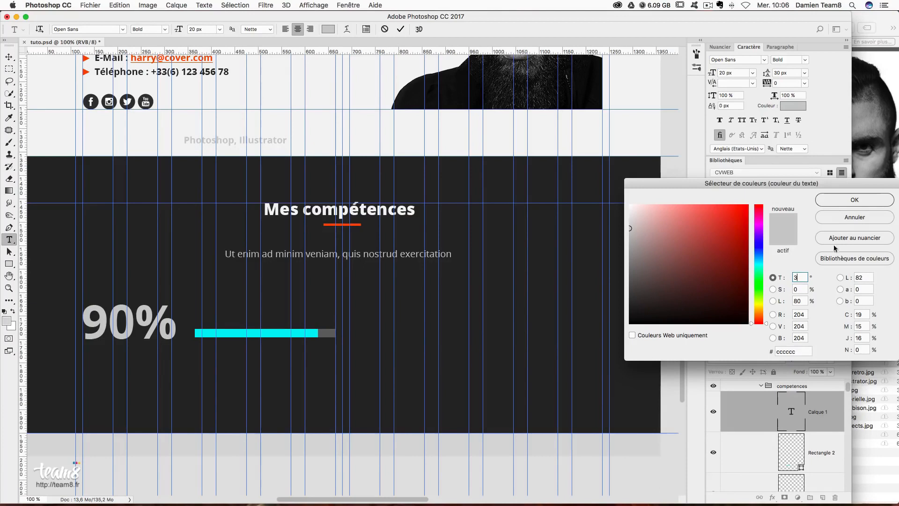
left_click(798, 350)
type("f3f3f3")
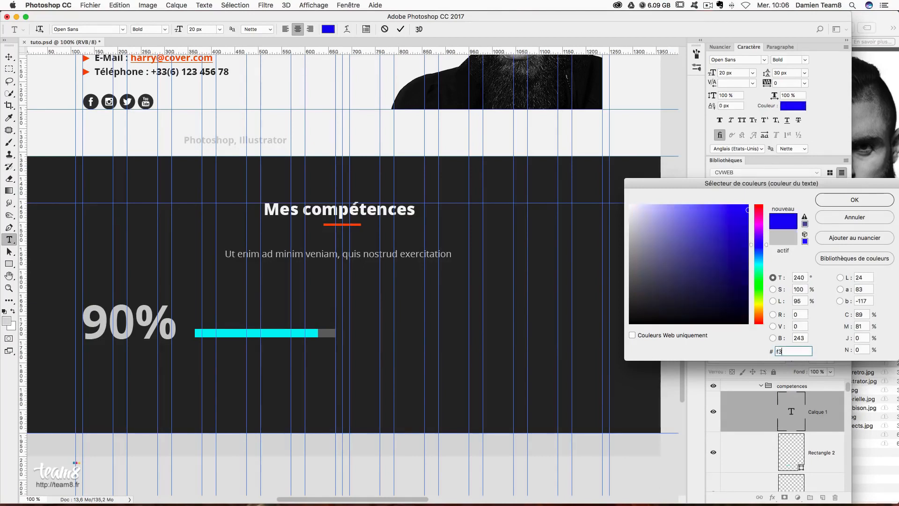
key("Return")
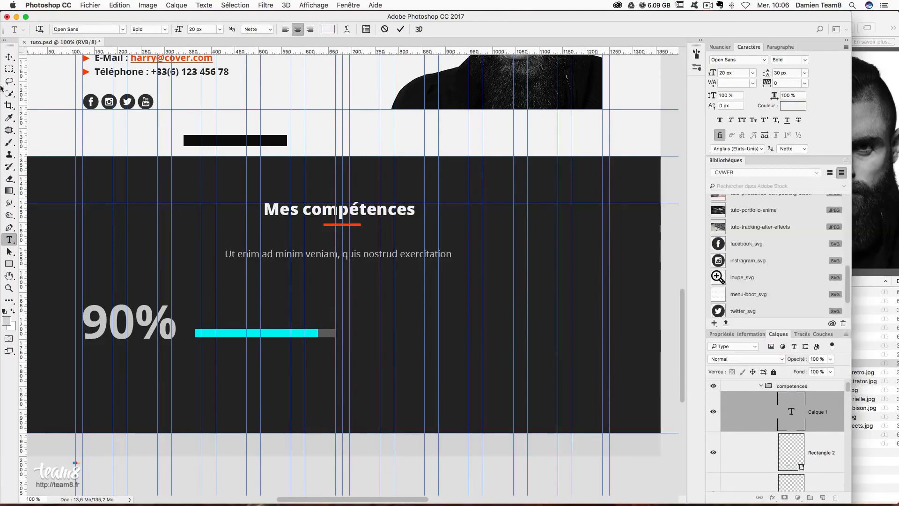
left_click(9, 57)
left_click_drag(251, 146, 244, 316)
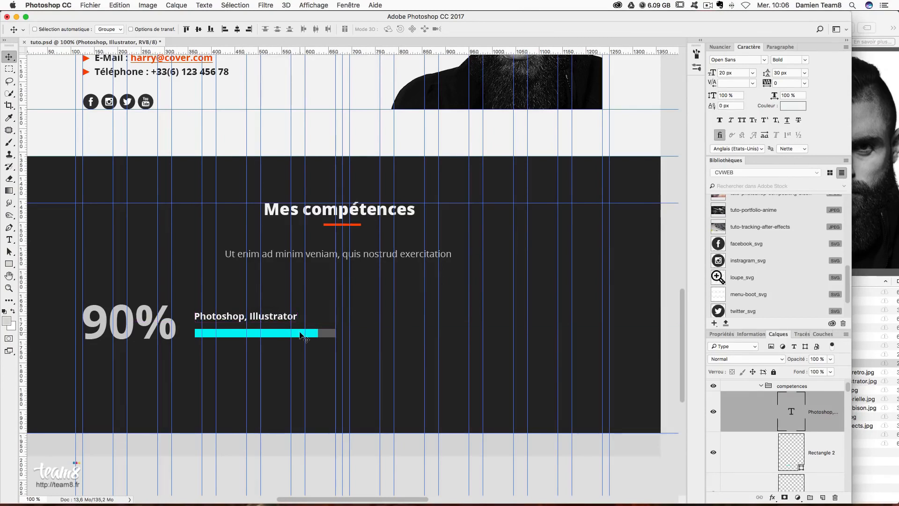
- Duplicate the 90% skill row just below the original
scroll(304, 339, "down", 1)
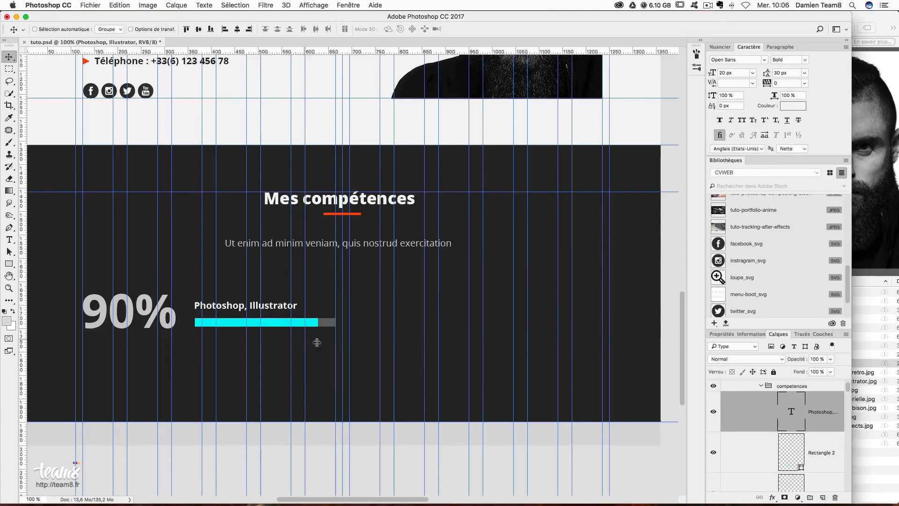
scroll(813, 445, "down", 2)
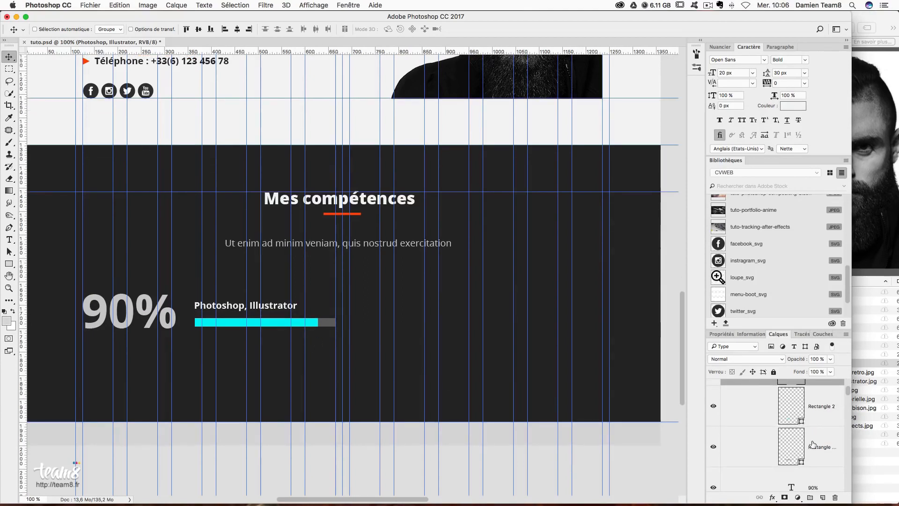
scroll(529, 346, "down", 5)
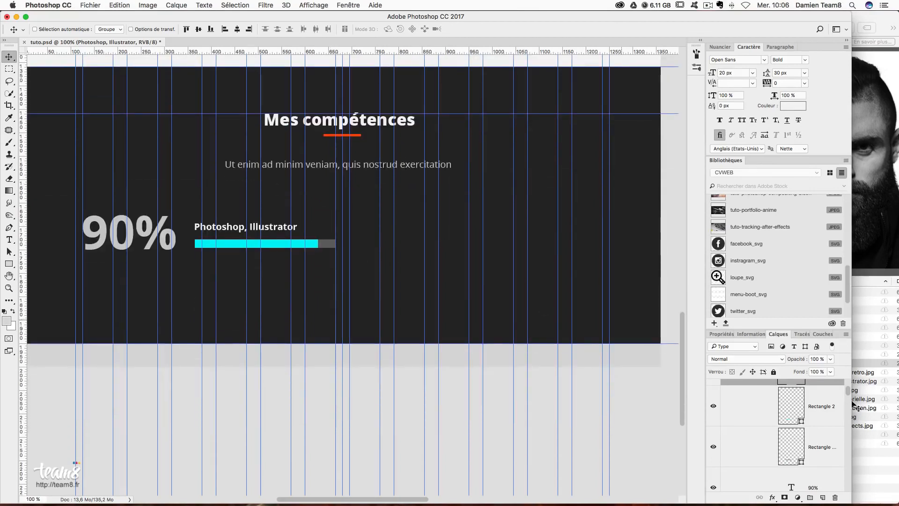
scroll(836, 419, "up", 2)
scroll(833, 426, "down", 3)
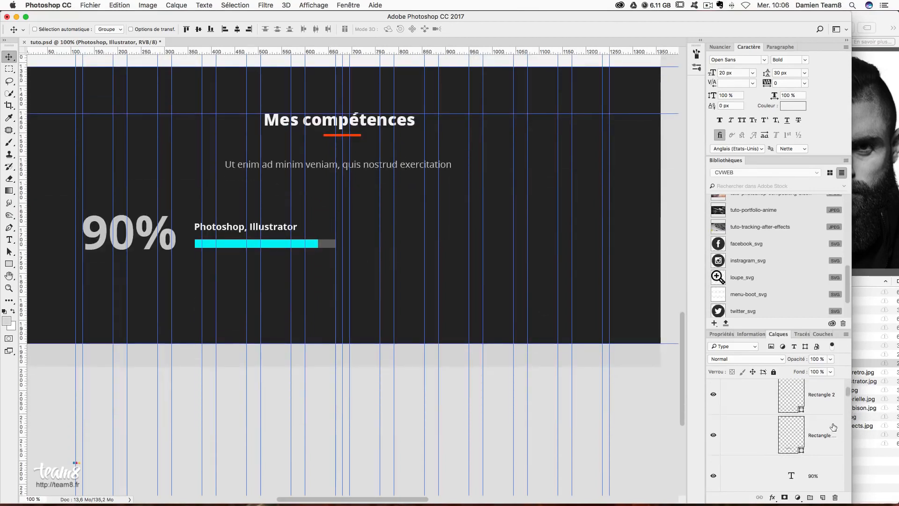
left_click(820, 465, "shift")
scroll(813, 457, "down", 2)
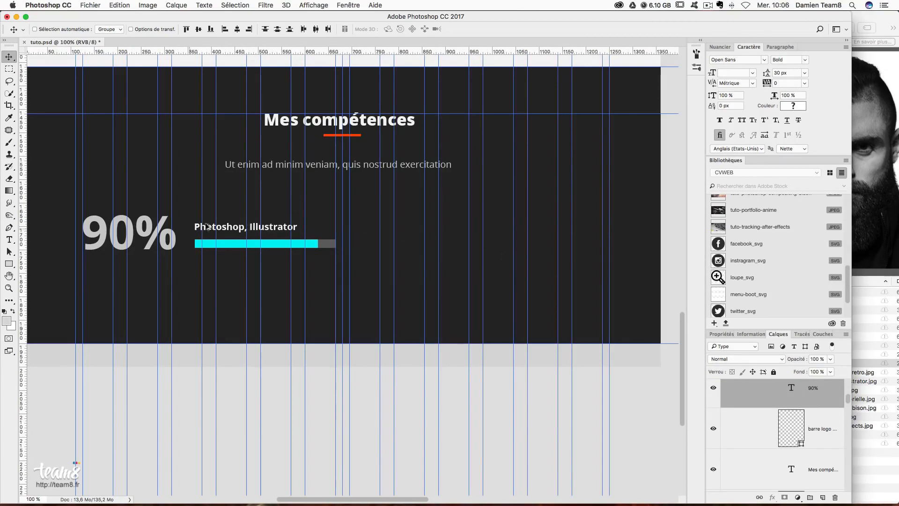
left_click_drag(274, 196, 241, 278)
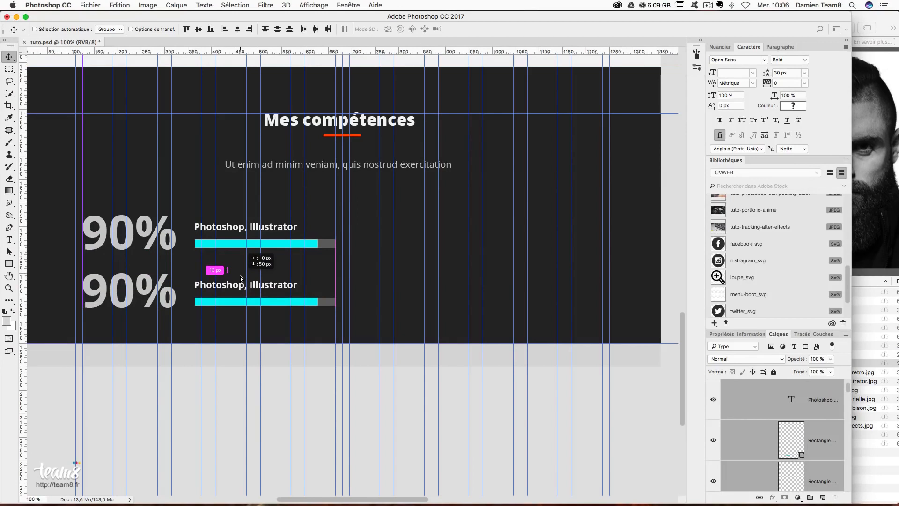
left_click_drag(245, 278, 246, 278)
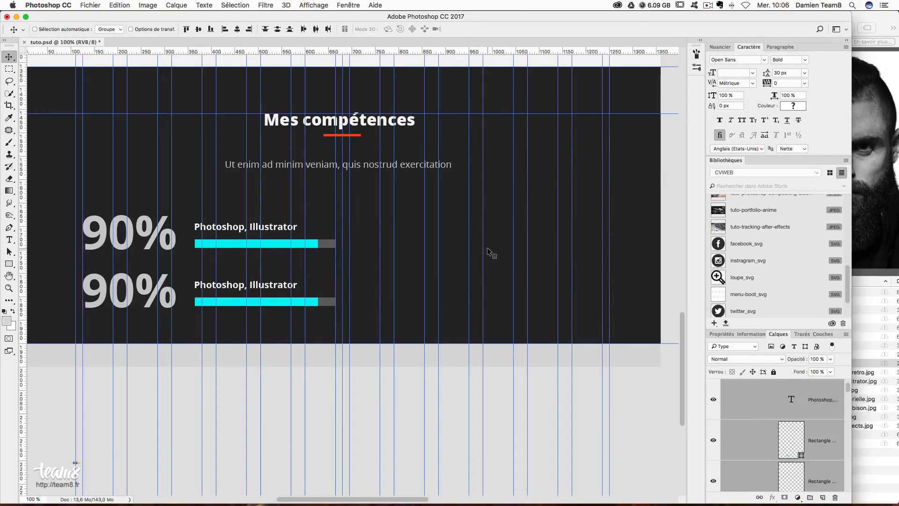
- Change the copied row to 80% and relabel it 'After Effects, Animate'
left_click(9, 239)
left_click_drag(133, 285, 88, 283)
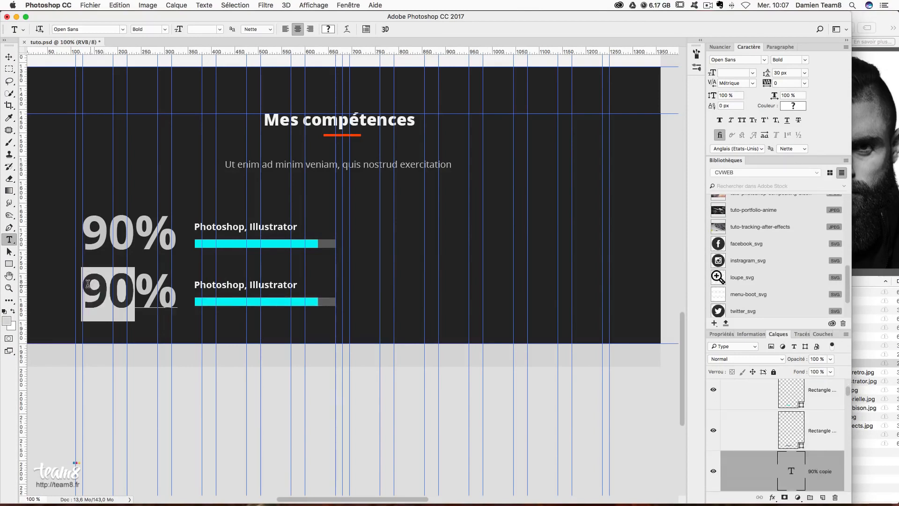
type("80")
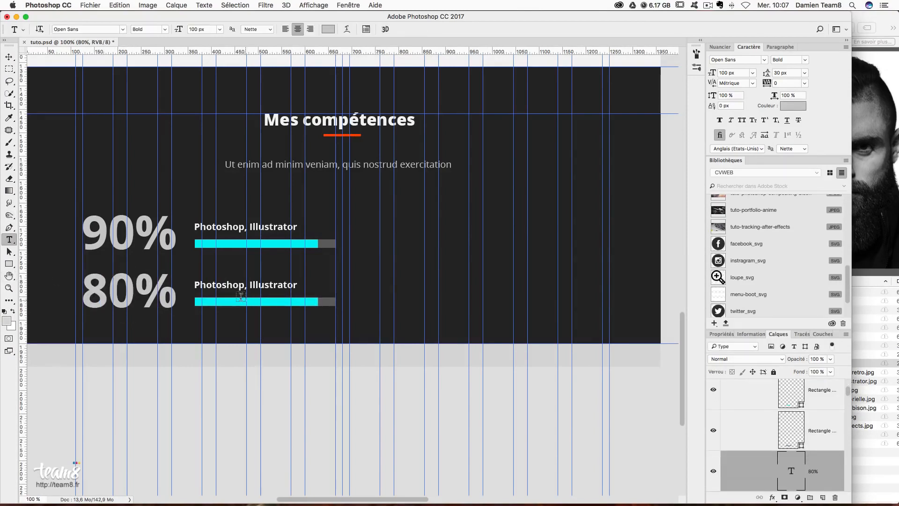
double_click(226, 285)
key("super+a")
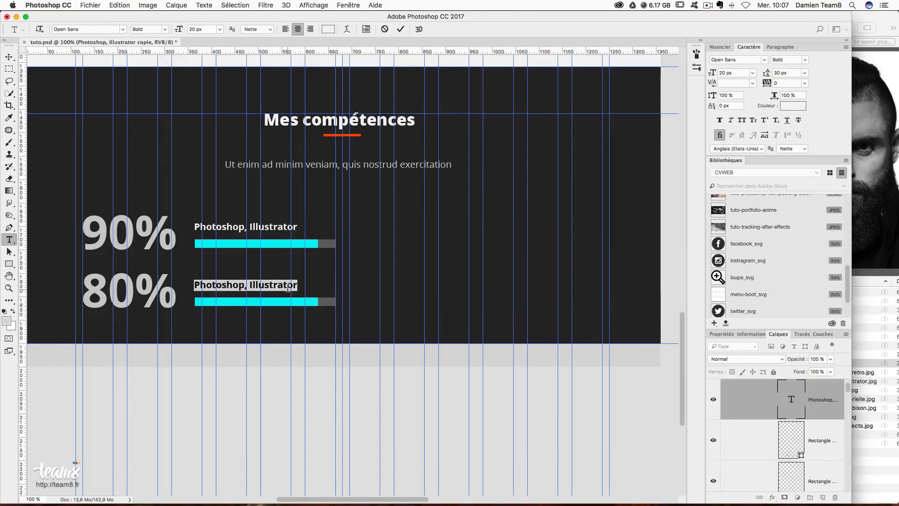
type("After ")
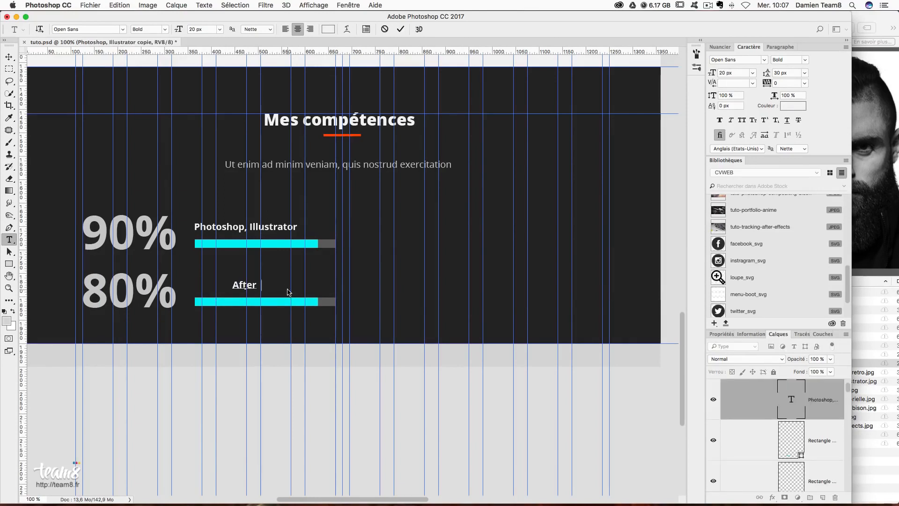
type("Effects, ")
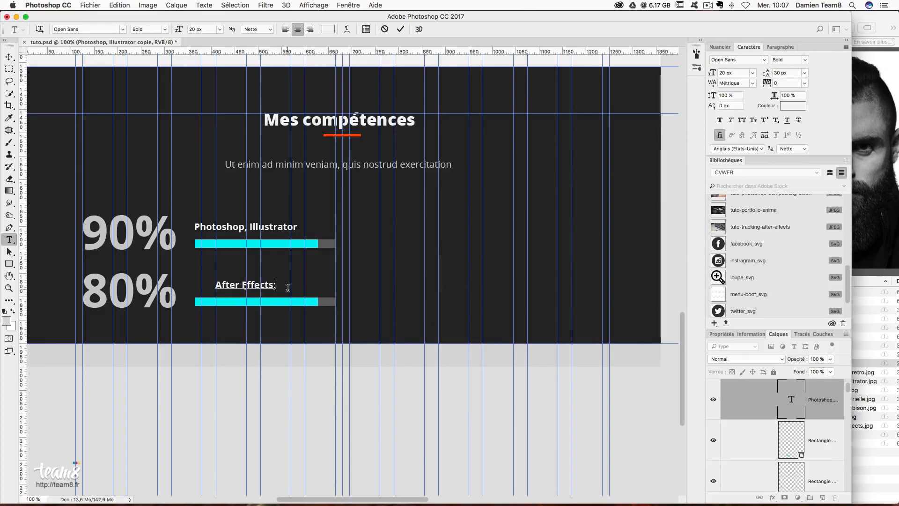
type("Animate")
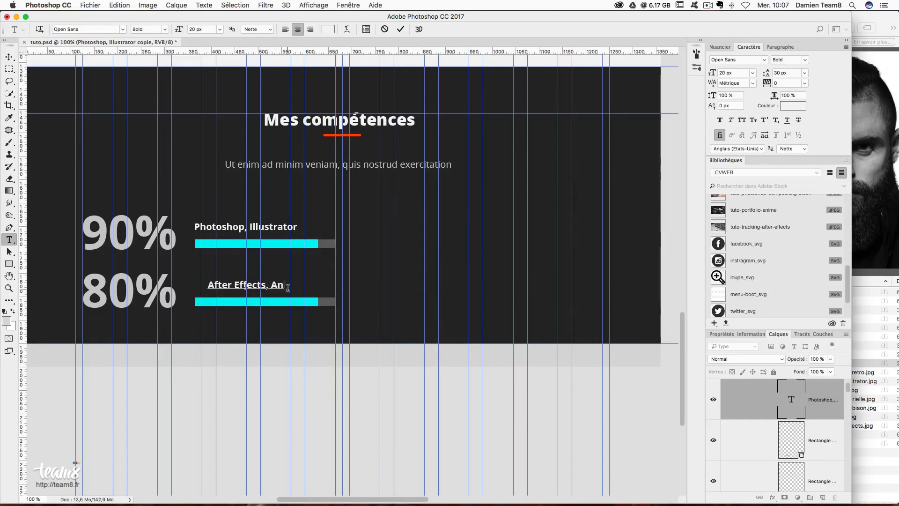
left_click(8, 56)
key("Right")
key("Right")
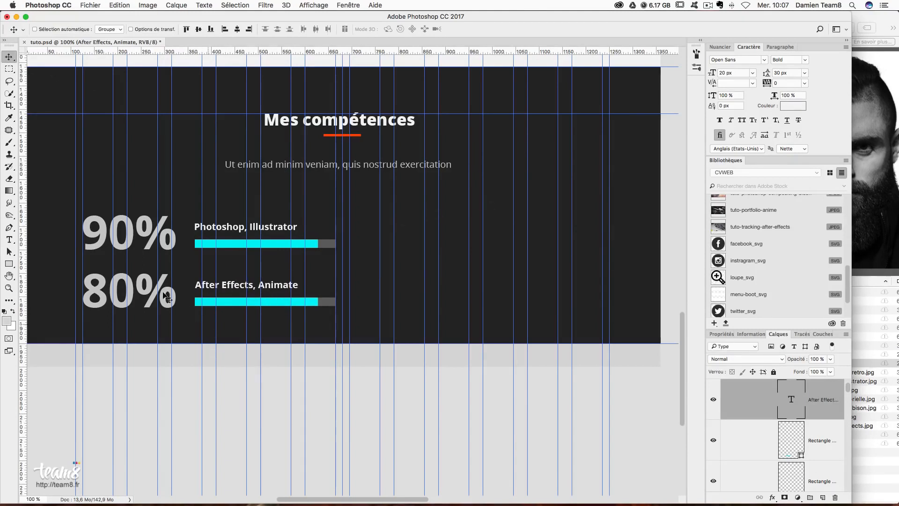
- Shorten the second row's cyan bar slightly with Free Transform
right_click(292, 302)
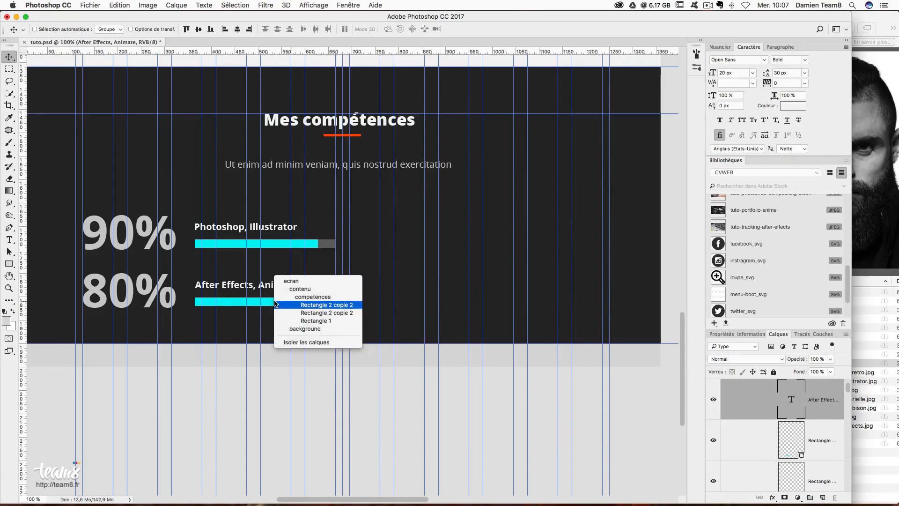
left_click(328, 305)
key("super+t")
left_click_drag(321, 302, 308, 303)
key("Return")
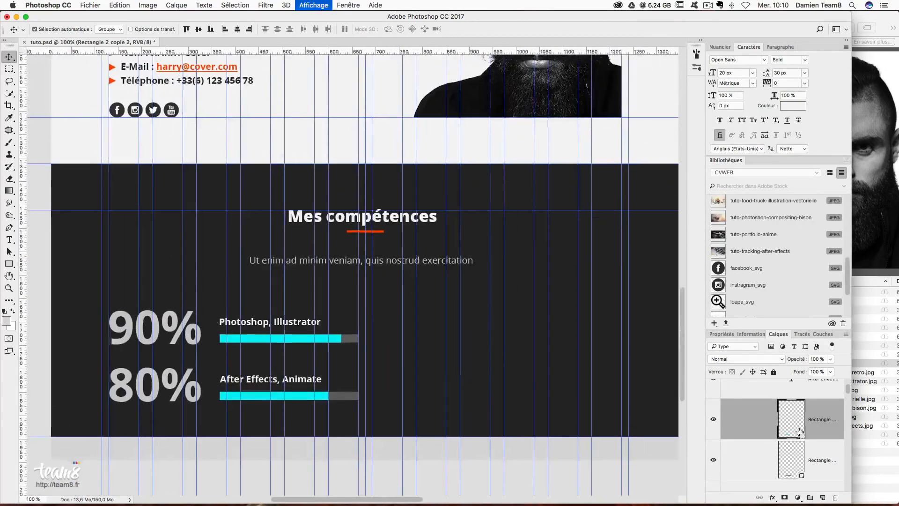
key("super+minus")
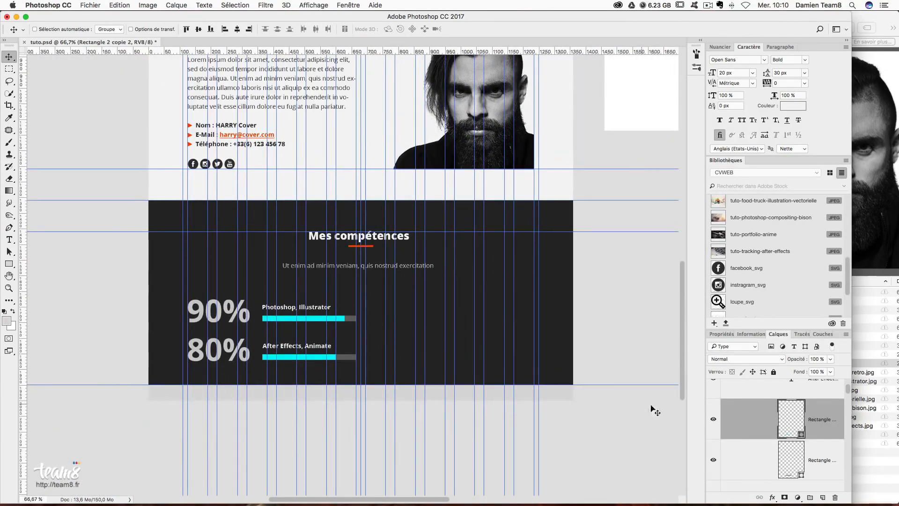
- Change the ecran artboard height from 2000 px to 4000 px in Properties
scroll(426, 362, "up", 8)
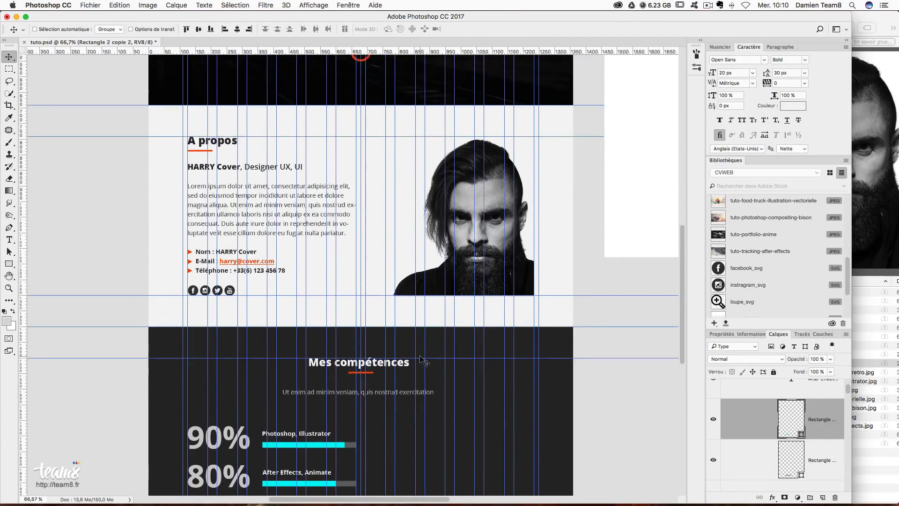
scroll(426, 362, "up", 6)
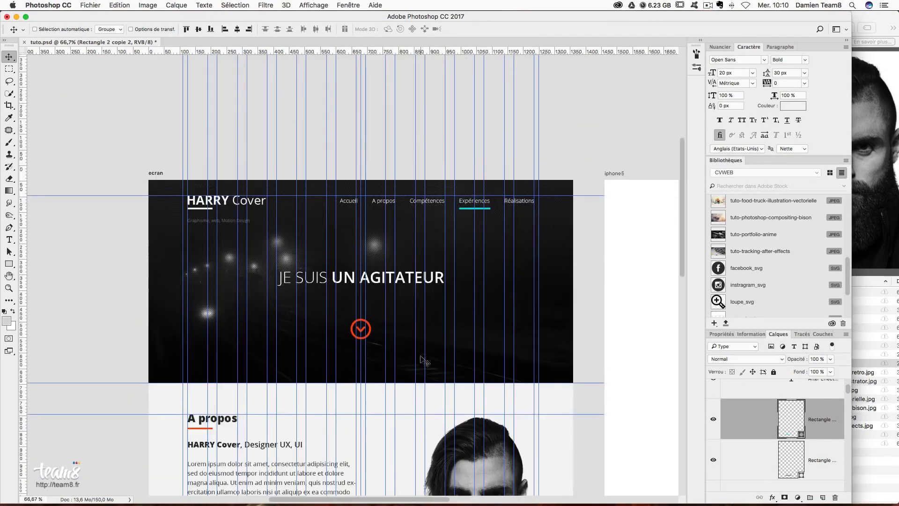
left_click(159, 175)
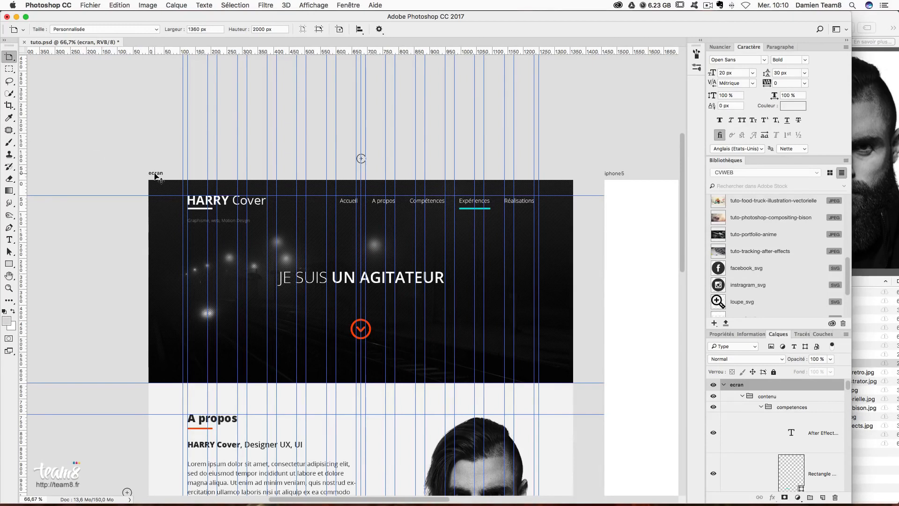
left_click(716, 335)
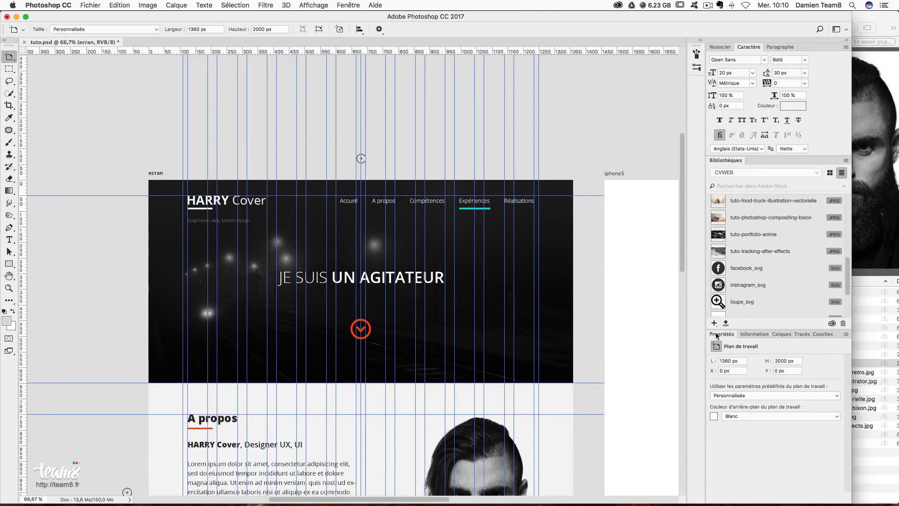
left_click(797, 359)
type("40")
key("Return")
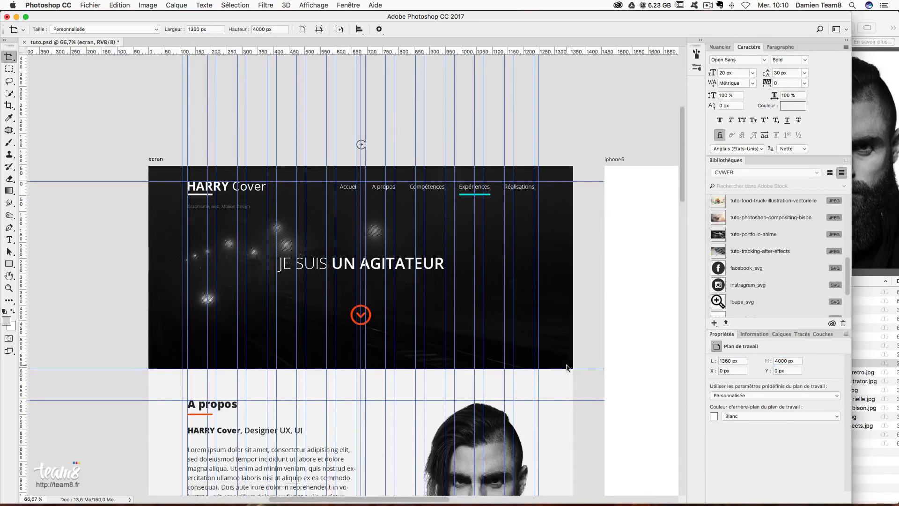
scroll(569, 366, "down", 5)
scroll(569, 366, "down", 6)
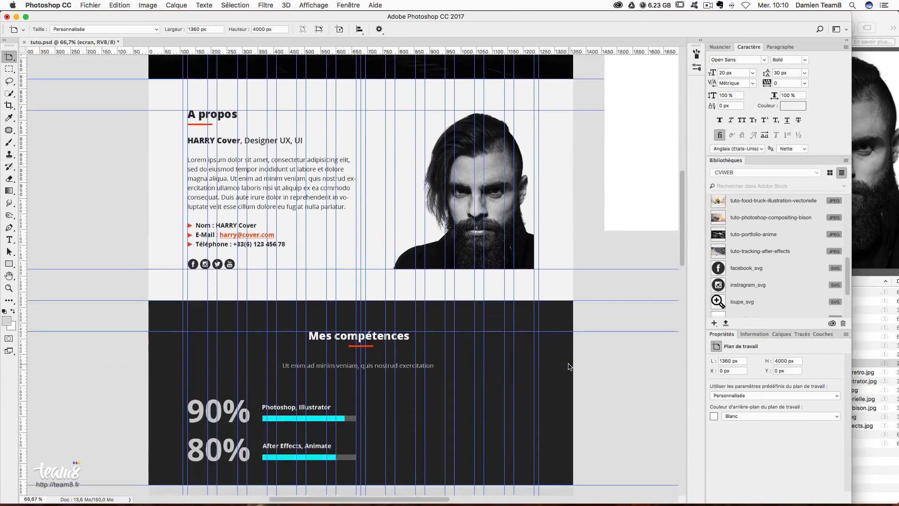
scroll(573, 350, "down", 10)
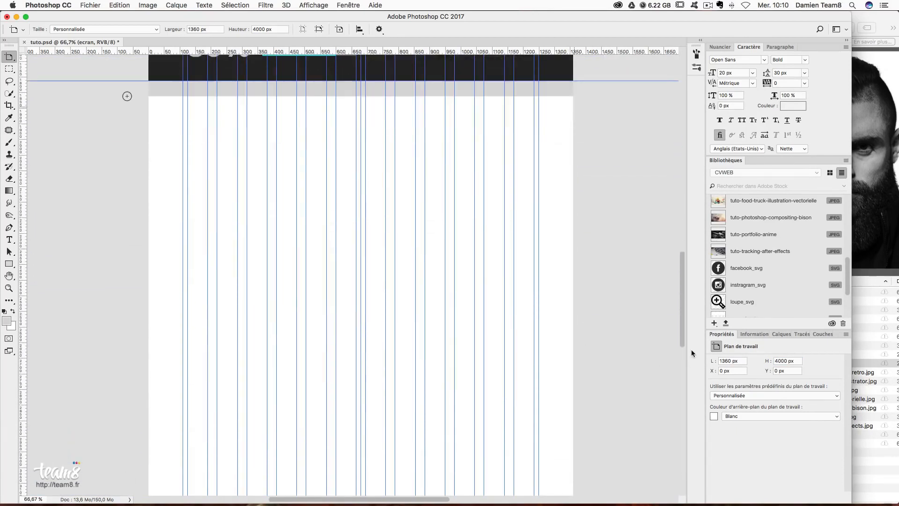
- Measure below the 80% row and add a horizontal guide at Y 1975 px
left_click_drag(687, 407, 688, 318)
key("super+plus")
key("super+plus")
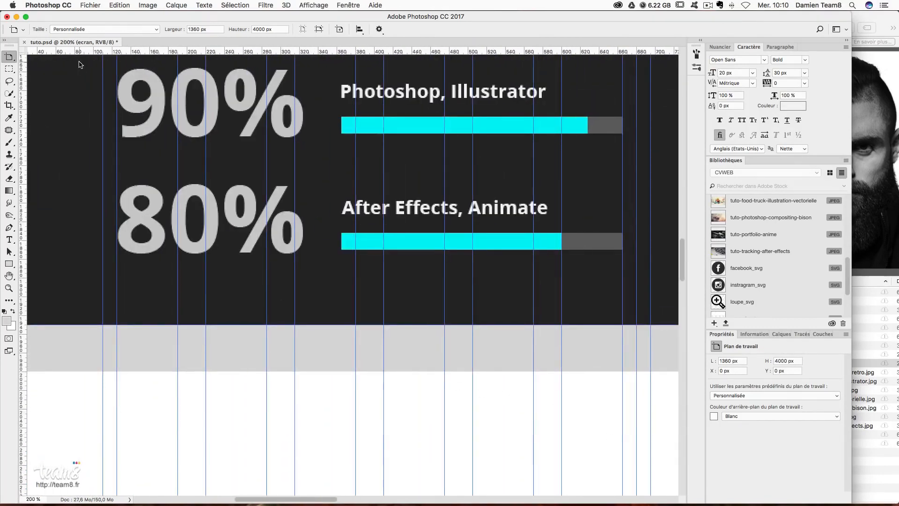
key("super+minus")
key("m")
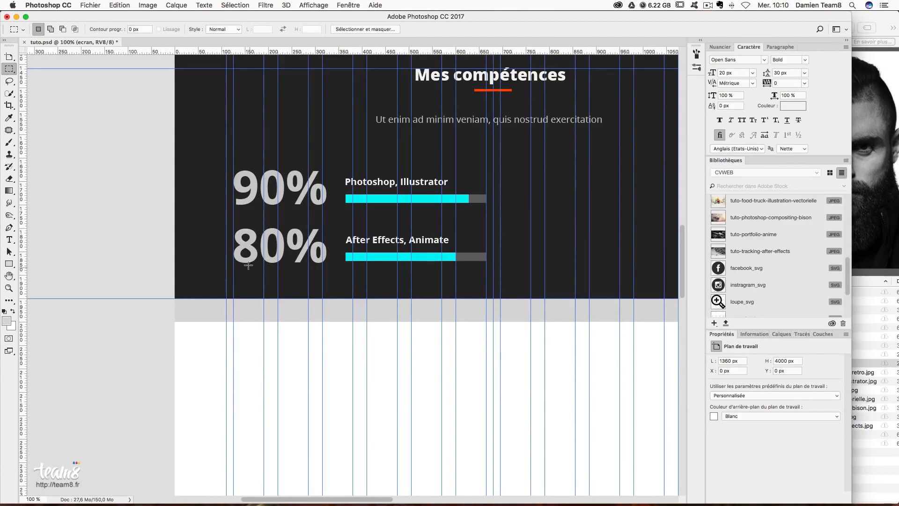
left_click_drag(243, 263, 277, 309)
left_click_drag(300, 52, 321, 310)
key("super+d")
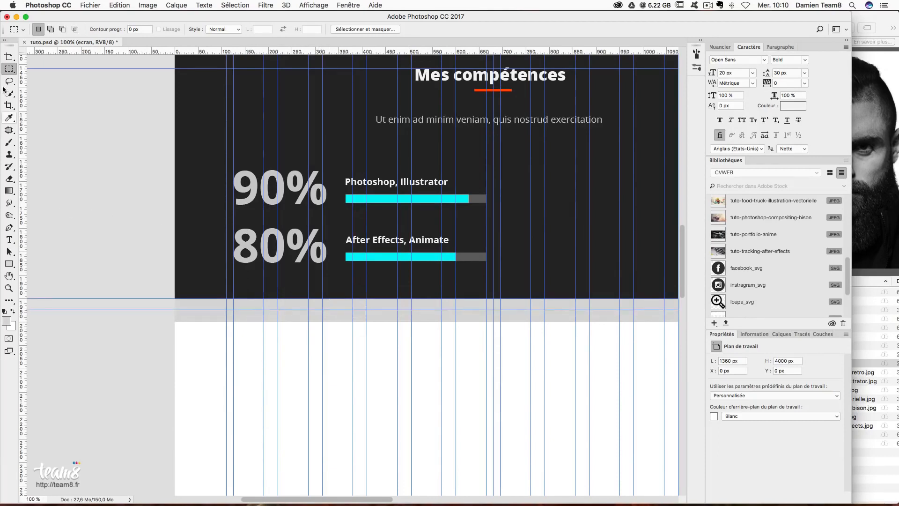
left_click(11, 60)
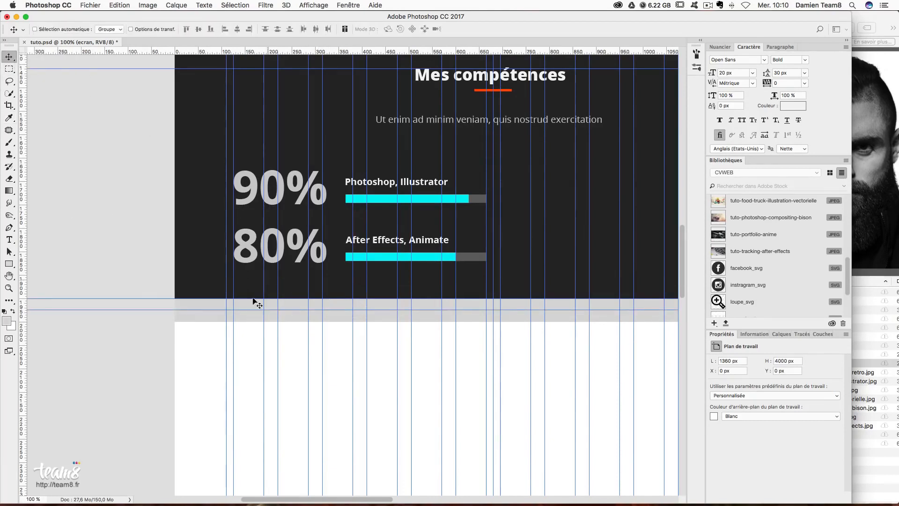
- Centre the skills section and select its Rectangle 1 background layer
key("shift+v")
left_click_drag(566, 287, 454, 318)
right_click(447, 317)
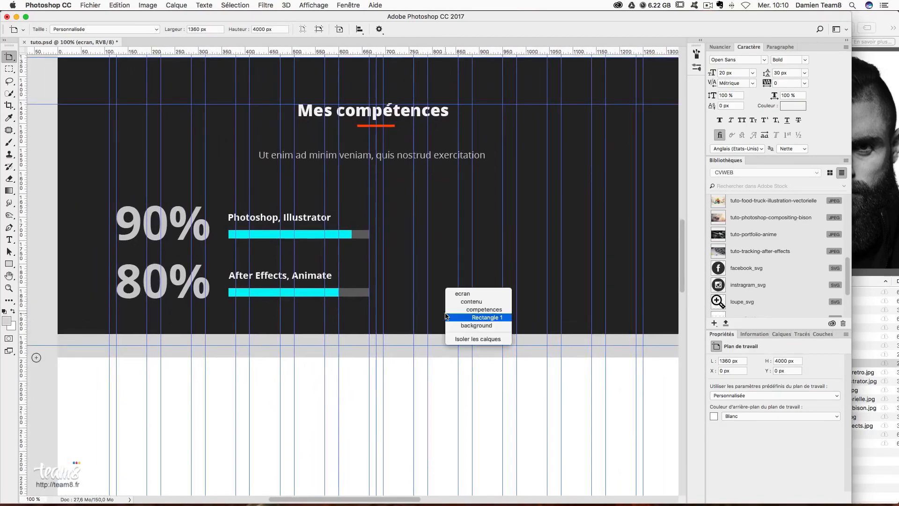
left_click(447, 317)
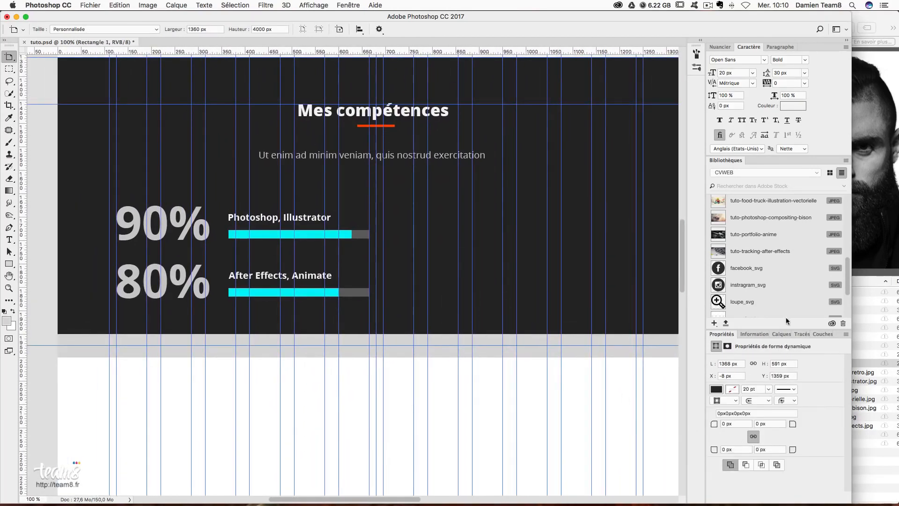
- Rename the Rectangle 1 layer to 'bg mes competences'
left_click(782, 333)
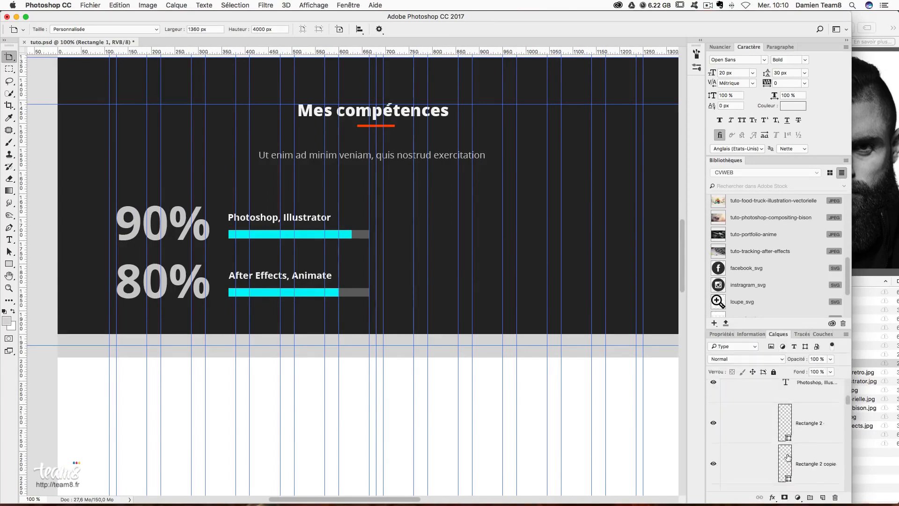
key("v")
double_click(799, 421)
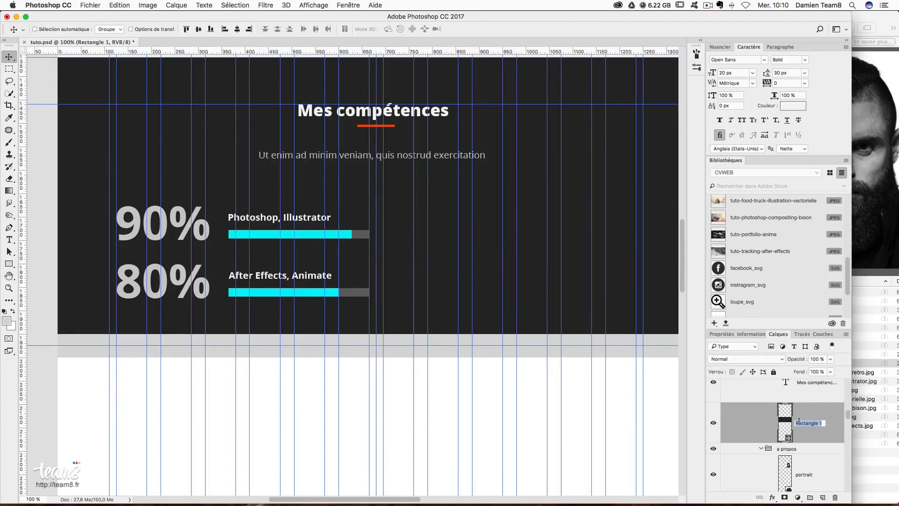
type("fon")
key("BackSpace")
key("BackSpace")
key("BackSpace")
type("mes competences")
key("Return")
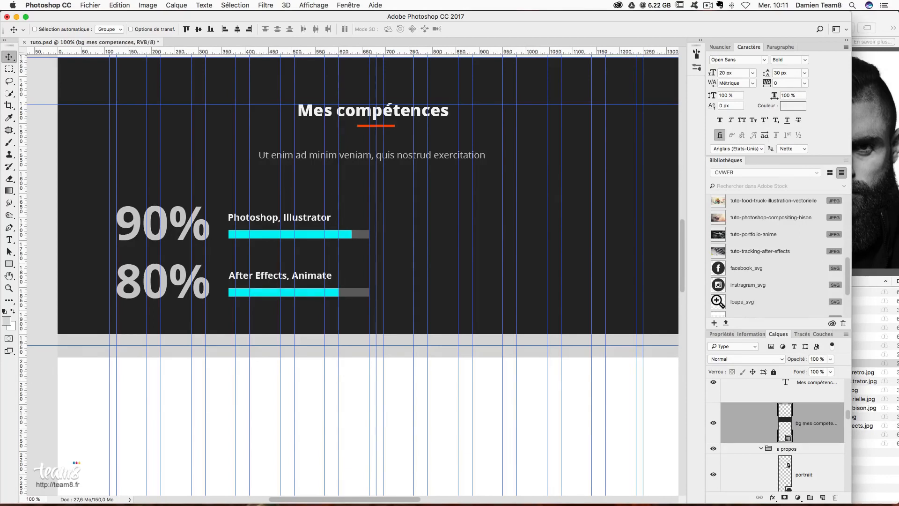
- Stretch the dark skills background down to the new guide
key("ctrl+t")
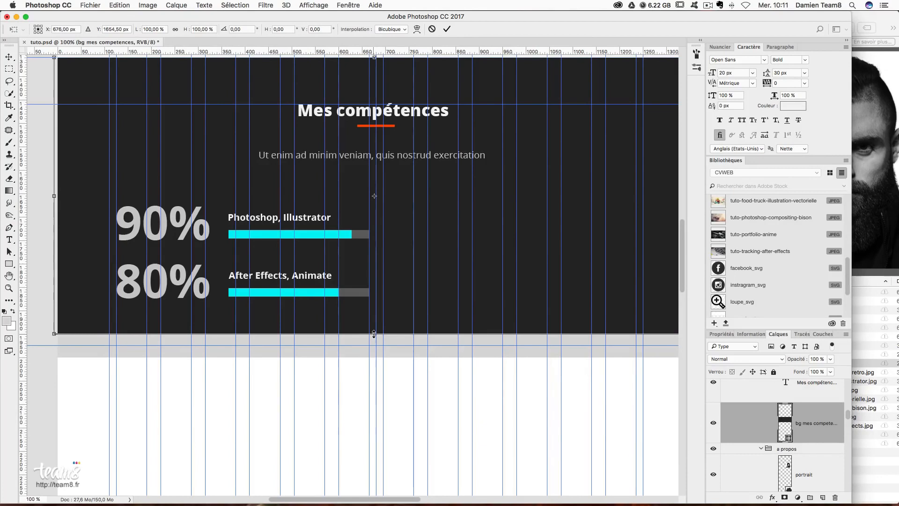
left_click_drag(374, 333, 374, 345)
key("Return")
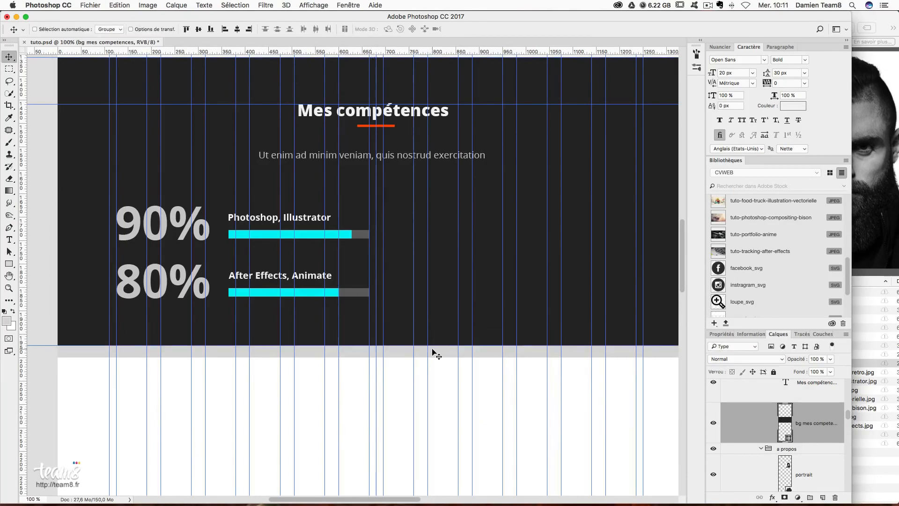
scroll(450, 359, "up", 5)
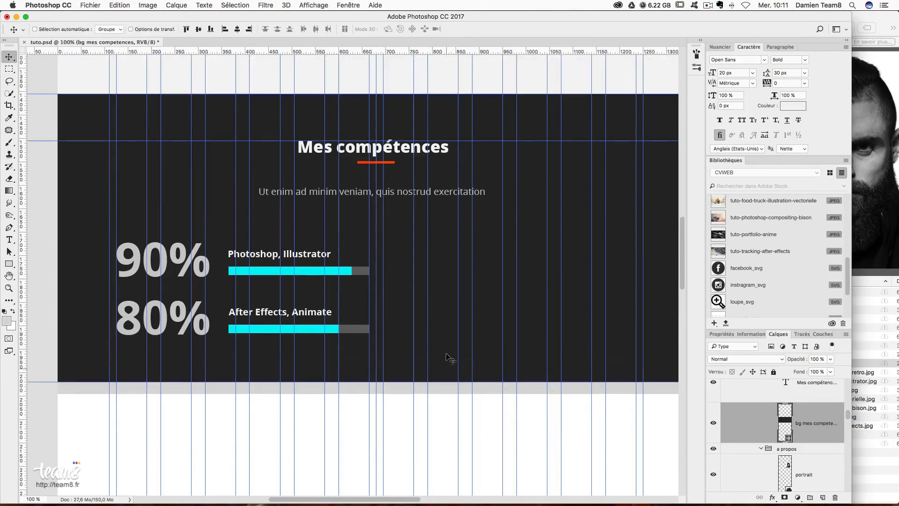
- Stretch the page background layer taller and check the layout at 50%
scroll(449, 359, "down", 3)
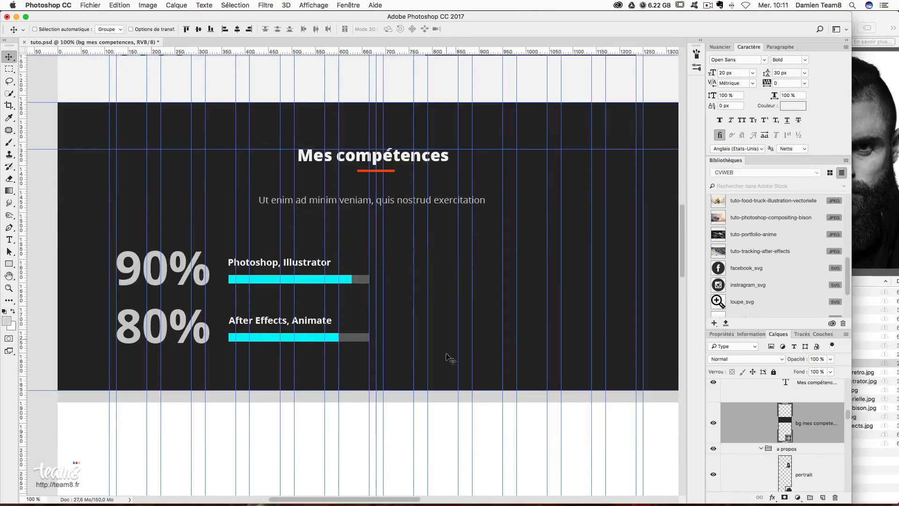
scroll(450, 359, "down", 1)
right_click(446, 388)
left_click(447, 392)
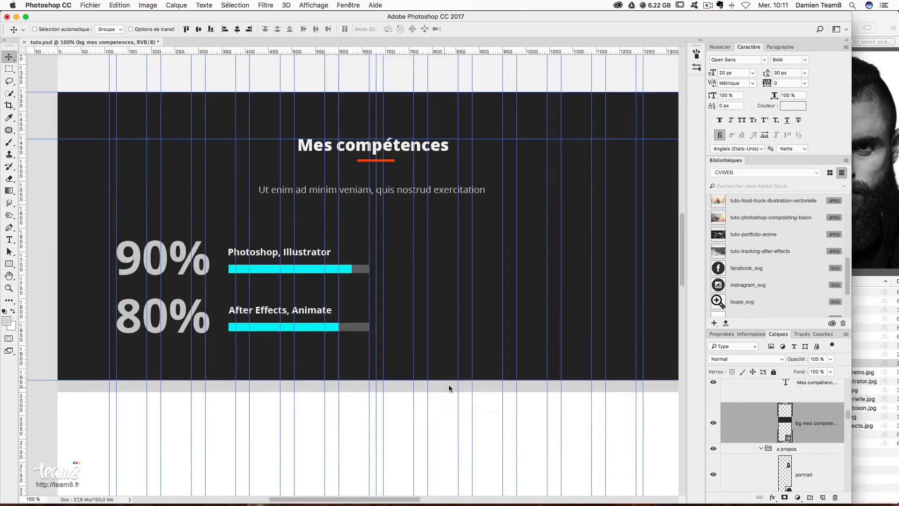
key("super+t")
scroll(447, 388, "down", 6)
left_click_drag(379, 237, 373, 428)
key("Return")
scroll(389, 324, "up", 5)
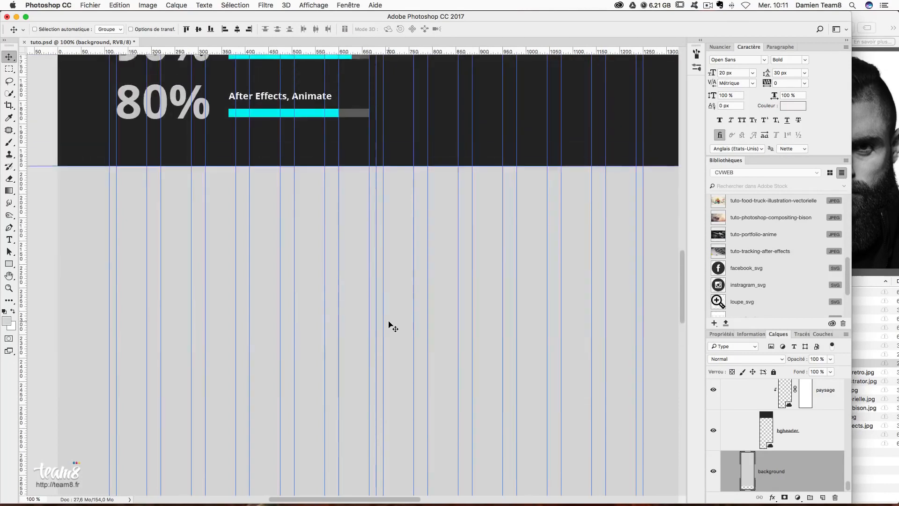
scroll(389, 324, "up", 8)
scroll(390, 364, "right", 2)
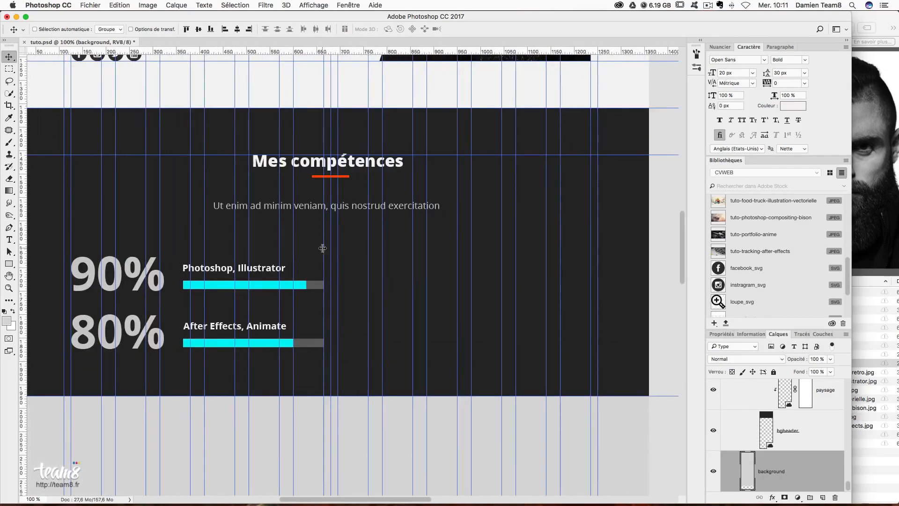
key("super+minus")
key("super+minus")
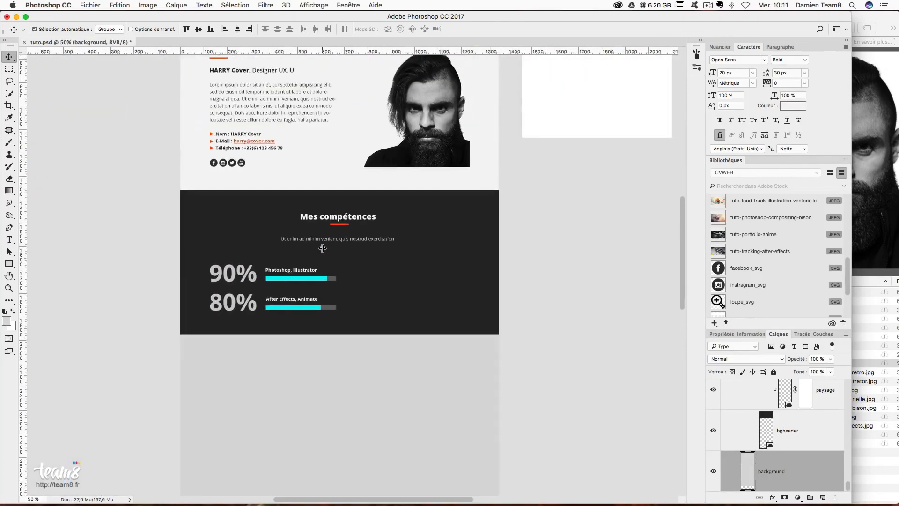
key("super+plus")
key("super+plus")
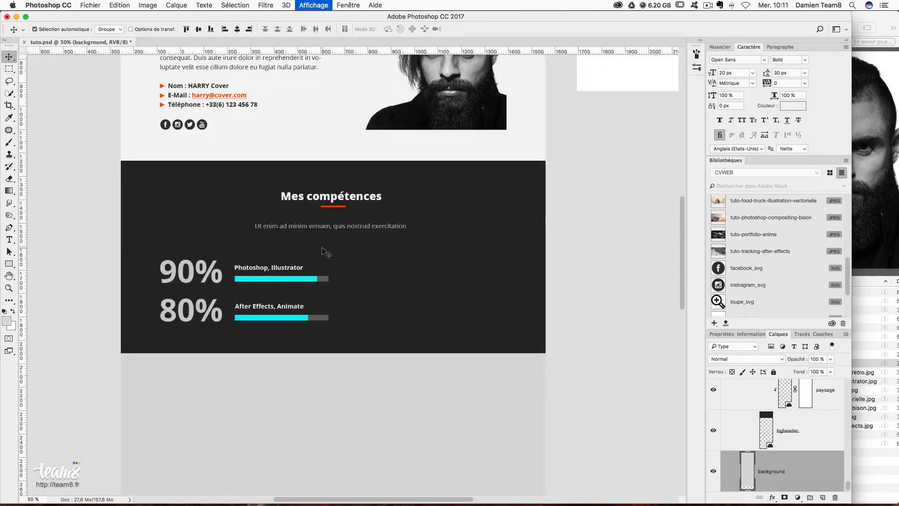
left_click_drag(334, 214, 377, 219)
left_click_drag(529, 300, 506, 299)
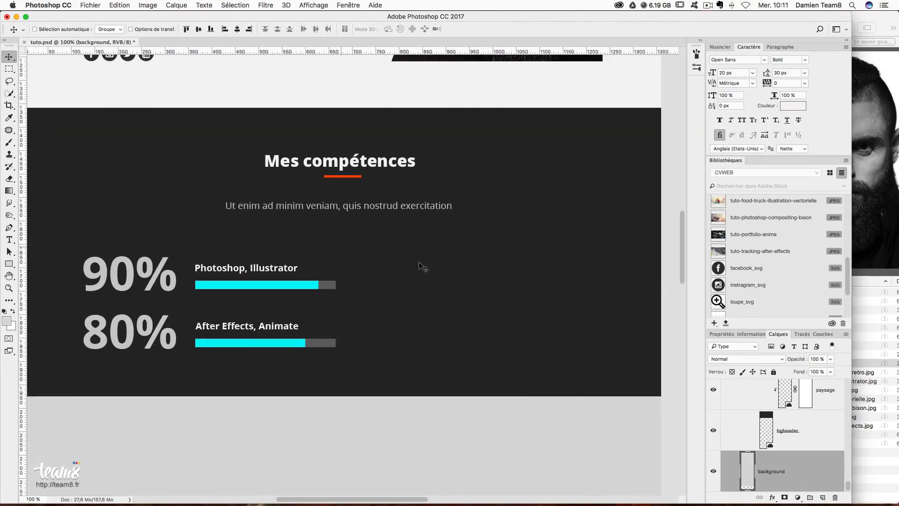
scroll(821, 449, "up", 10)
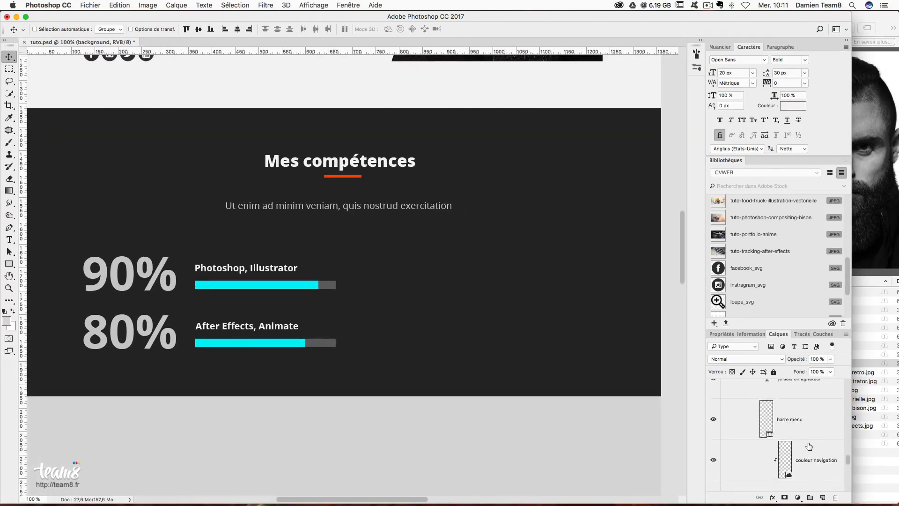
scroll(809, 446, "up", 3)
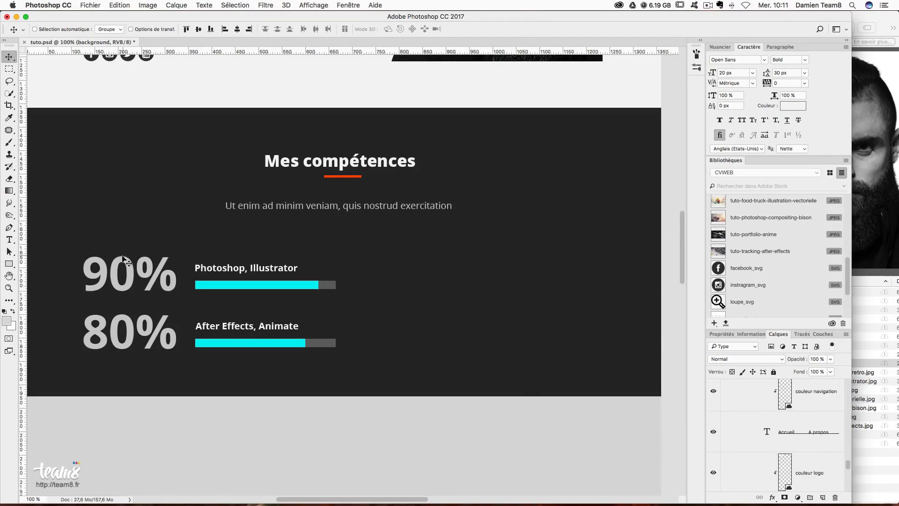
- Select the 90% score, cyan bar and label, and copy them 545 px right
right_click(165, 284)
left_click(190, 286)
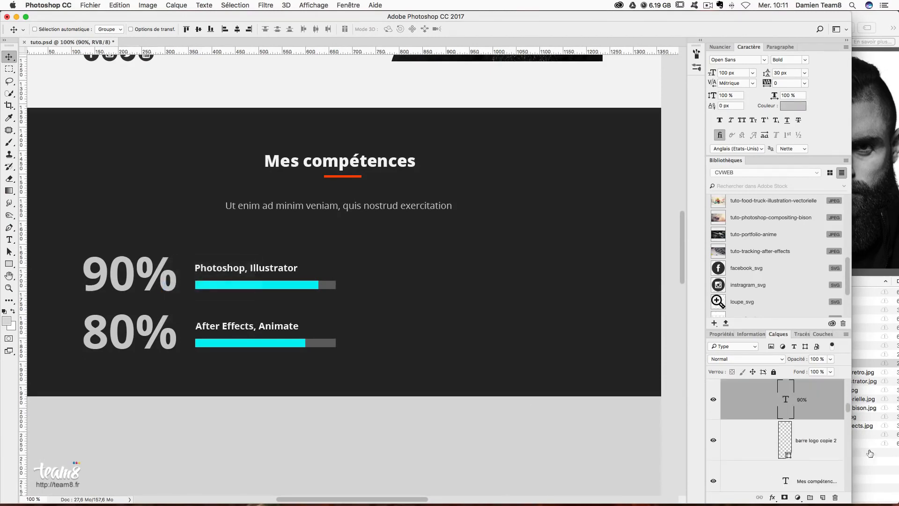
scroll(829, 467, "down", 2)
left_click(823, 425, "shift")
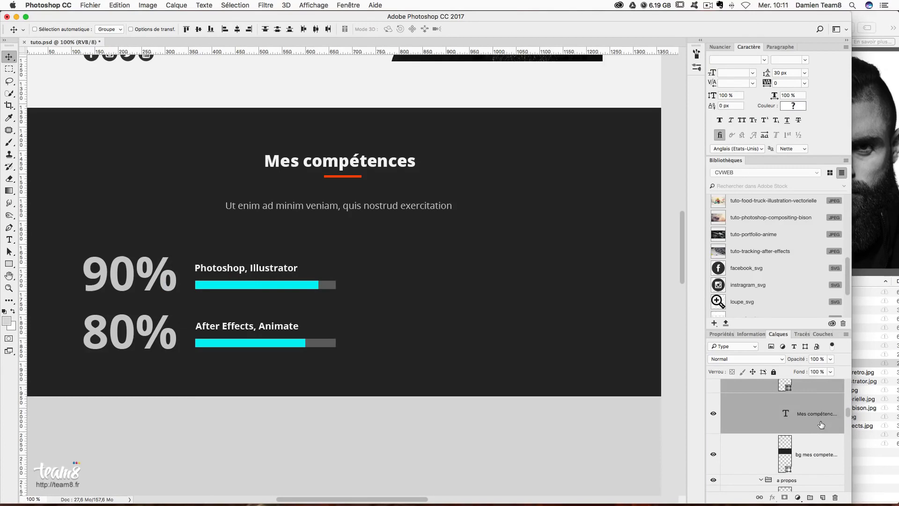
scroll(822, 450, "up", 3)
left_click(820, 453)
scroll(822, 457, "up", 2)
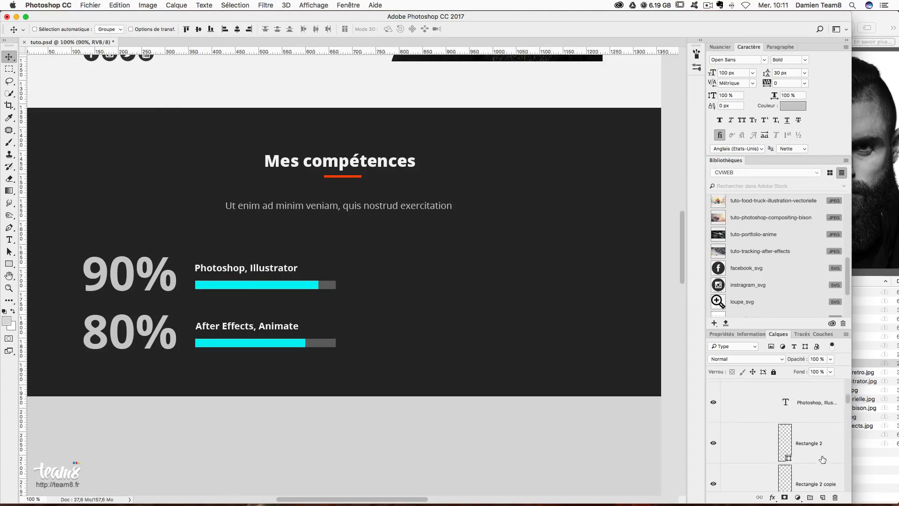
left_click(824, 449, "super")
scroll(824, 448, "up", 1)
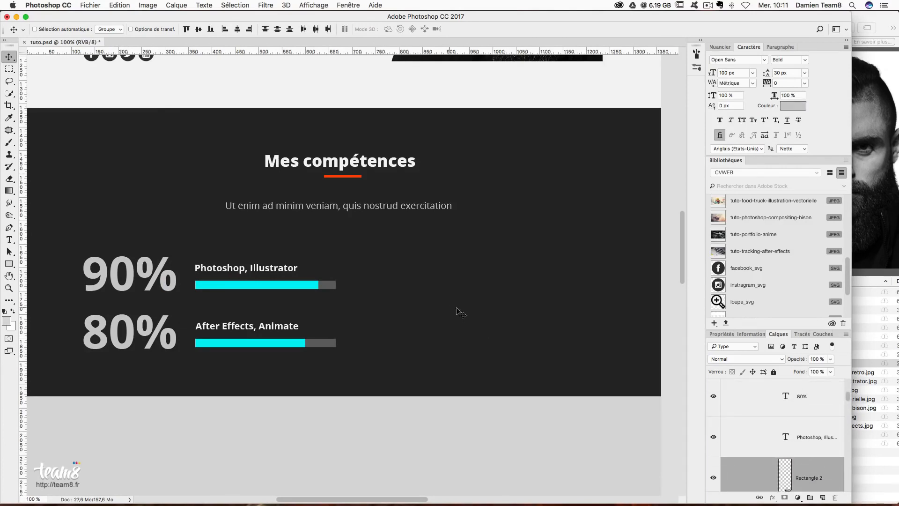
left_click_drag(456, 308, 499, 290)
key("super+z")
left_click(813, 440, "super")
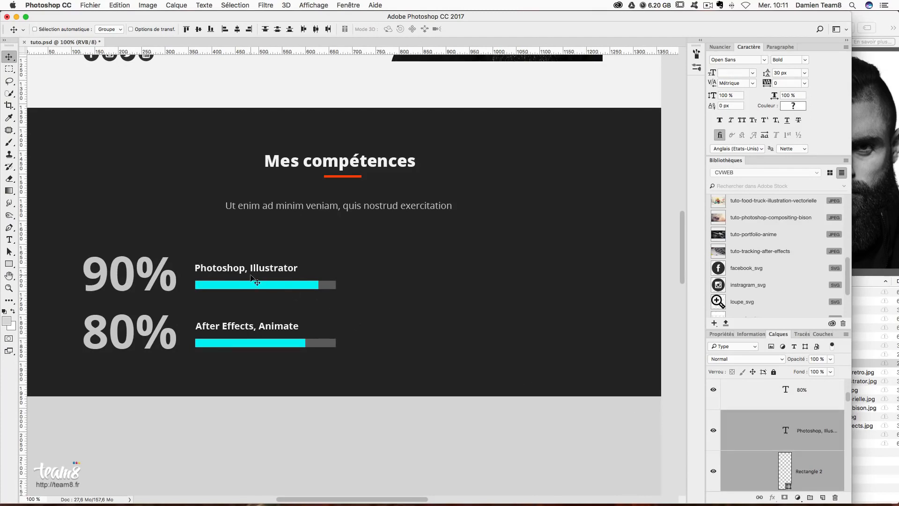
key("super+;")
left_click_drag(185, 274, 452, 288)
- Change the copied score from 90% to 95%
left_click(9, 239)
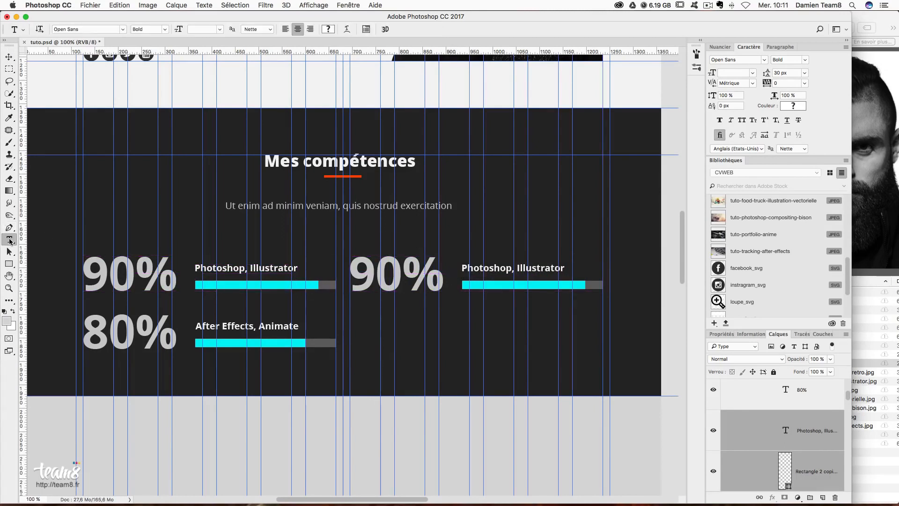
left_click_drag(403, 271, 385, 271)
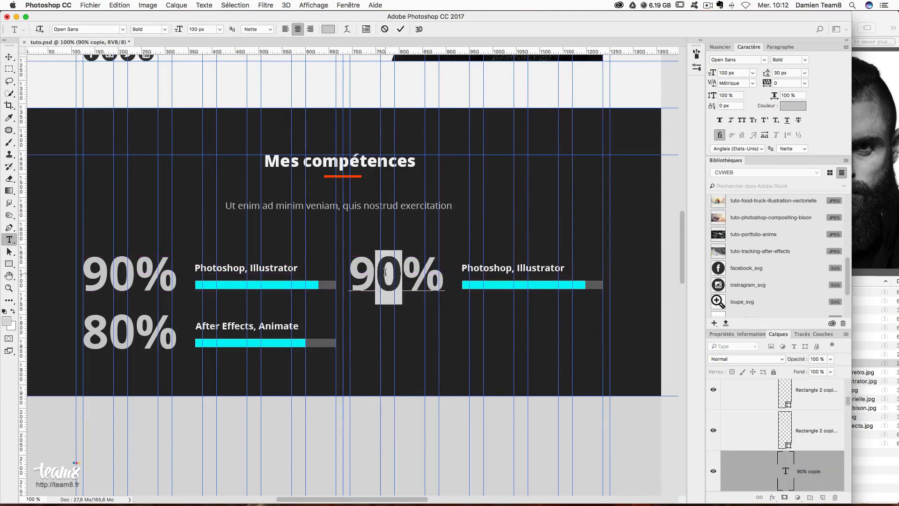
type("5")
key("super+Return")
- Relabel the copy 'HTML5, CSS3, PHP', left-aligned with the bar's left edge
double_click(498, 270)
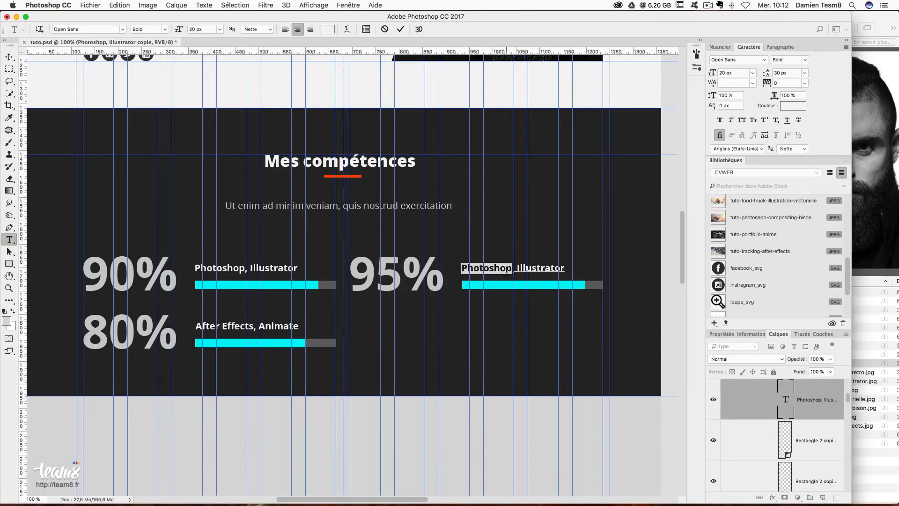
type("HTML")
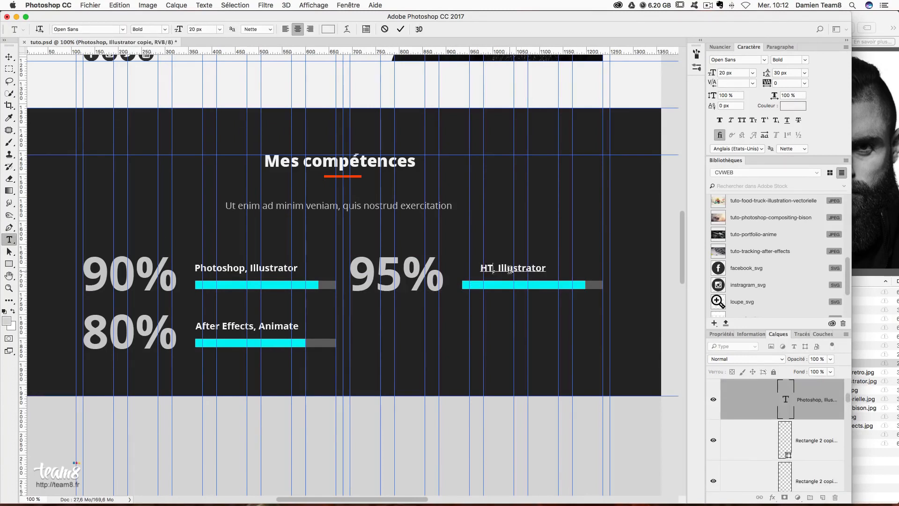
type("5")
key("super+a")
left_click(780, 48)
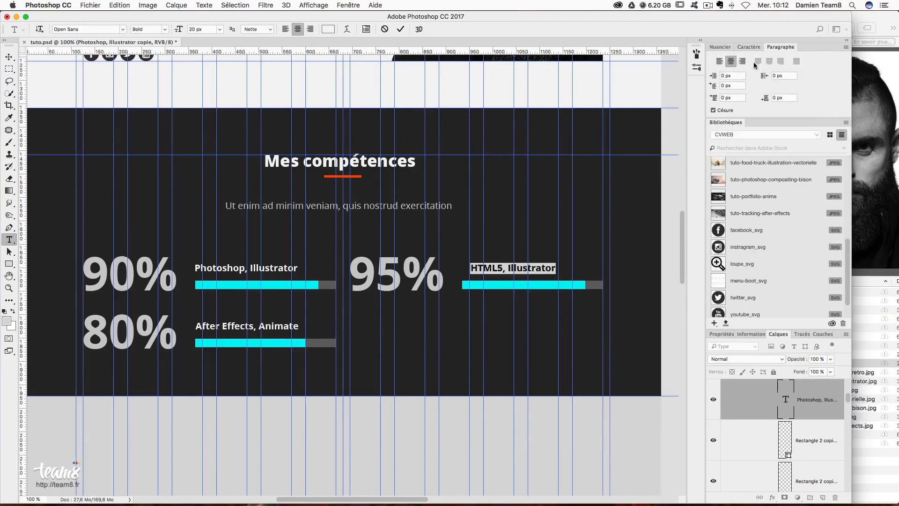
left_click(720, 62)
left_click(9, 57)
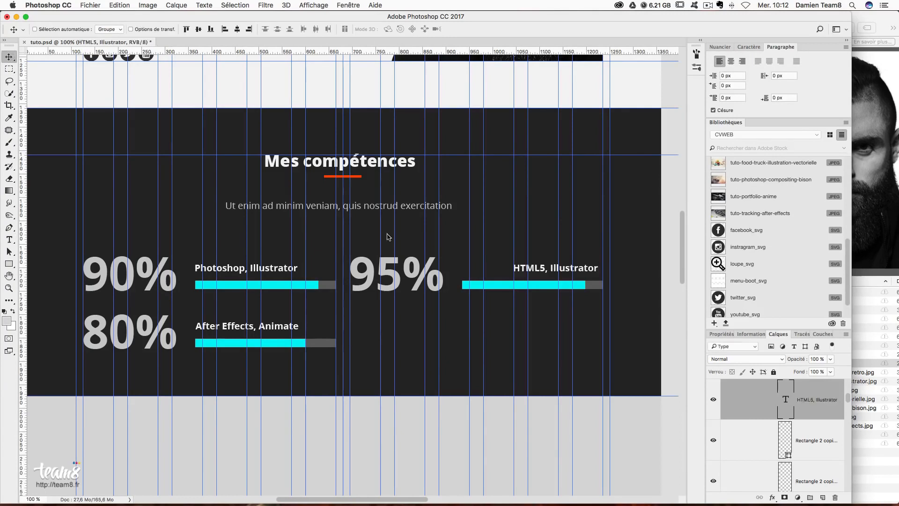
left_click_drag(564, 256, 492, 258)
left_click(11, 239)
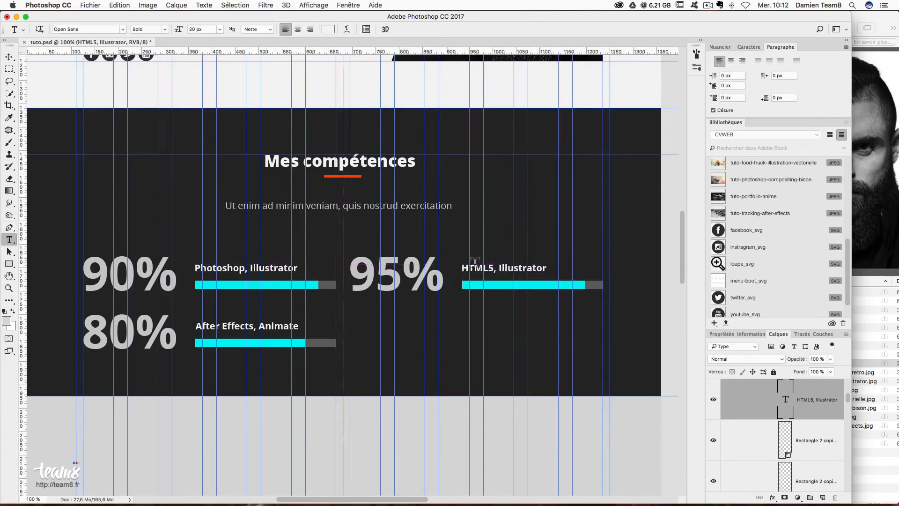
double_click(507, 268)
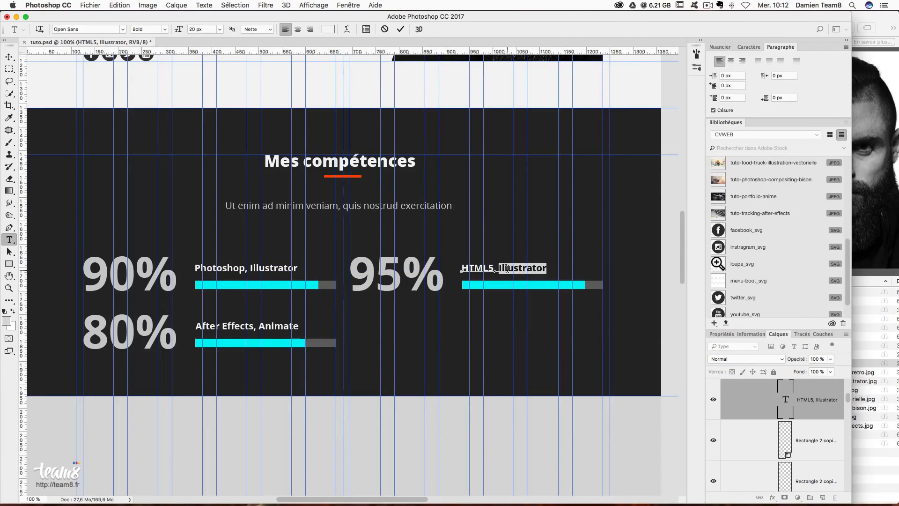
type("CSS3")
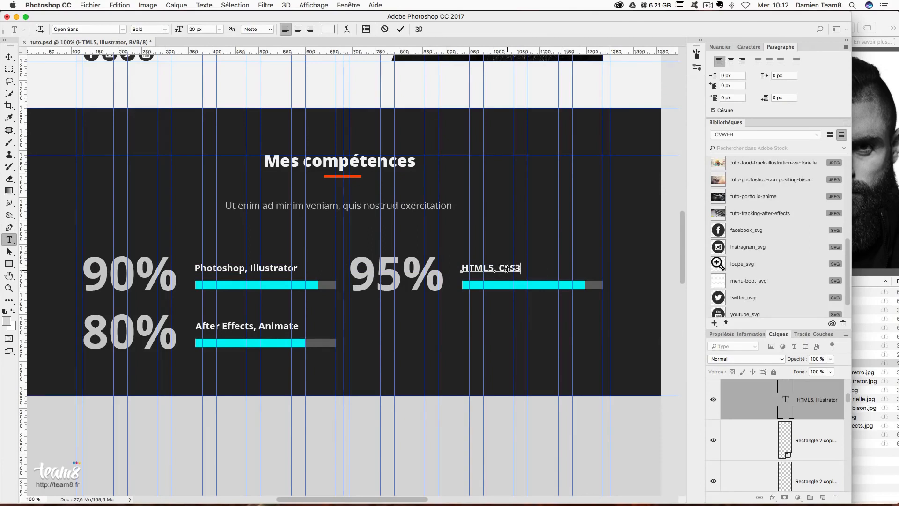
type(", PHP")
left_click(9, 57)
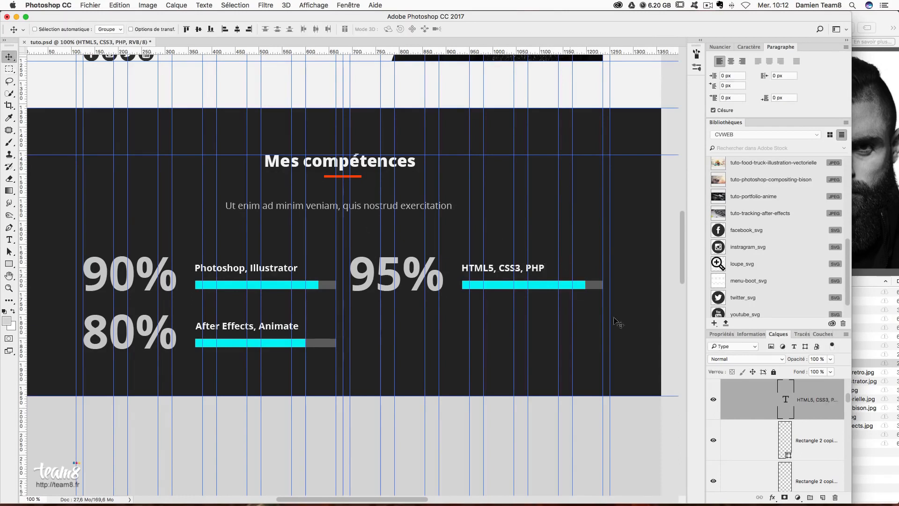
- Widen the second column's cyan bar to match 95%
right_click(542, 291)
left_click(544, 287)
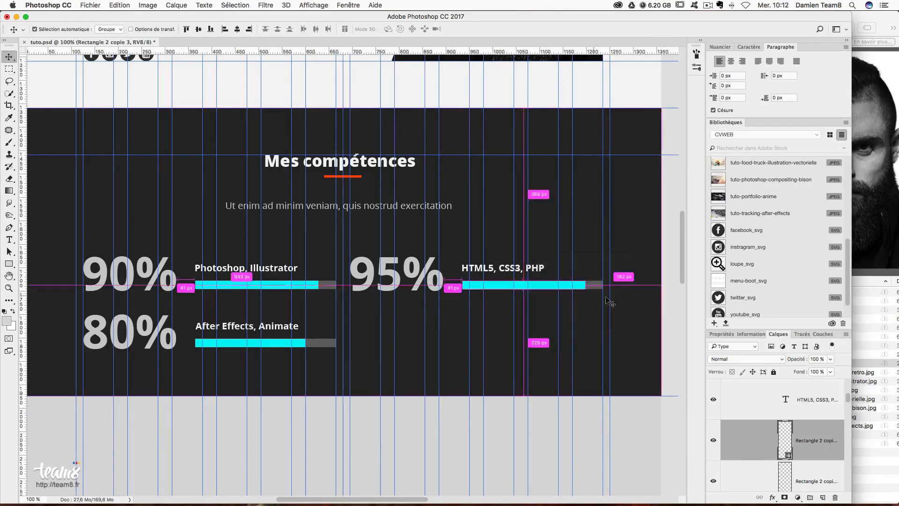
key("super+t")
left_click_drag(586, 284, 597, 284)
key("Return")
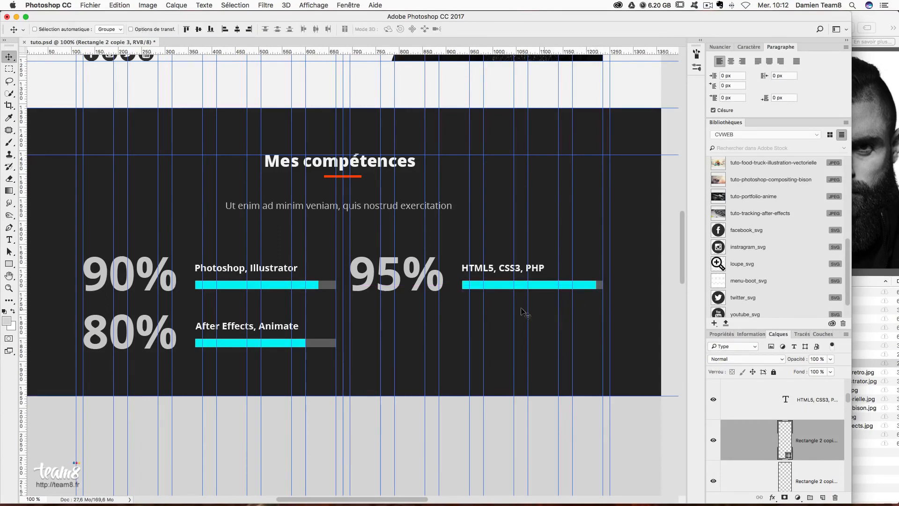
right_click(395, 254)
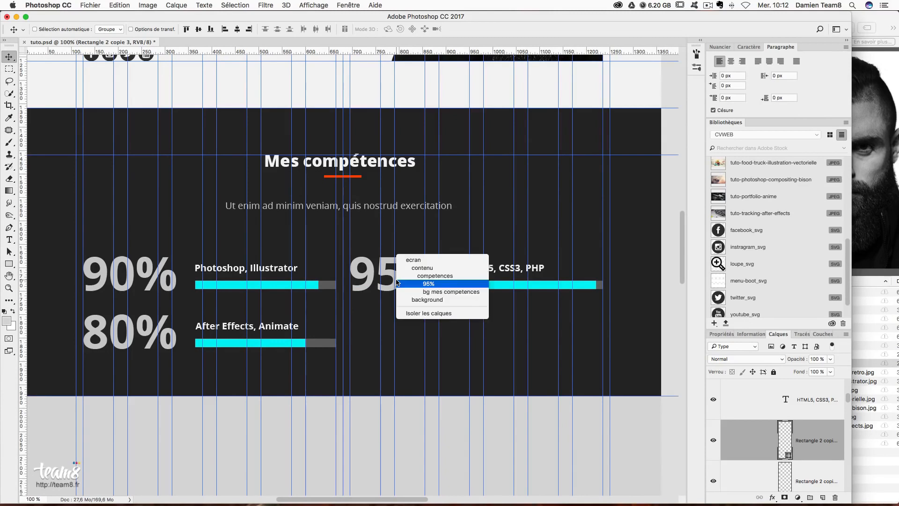
- Duplicate the 95% HTML5, CSS3, PHP row 72 px lower
left_click(452, 282)
scroll(823, 474, "up", 3)
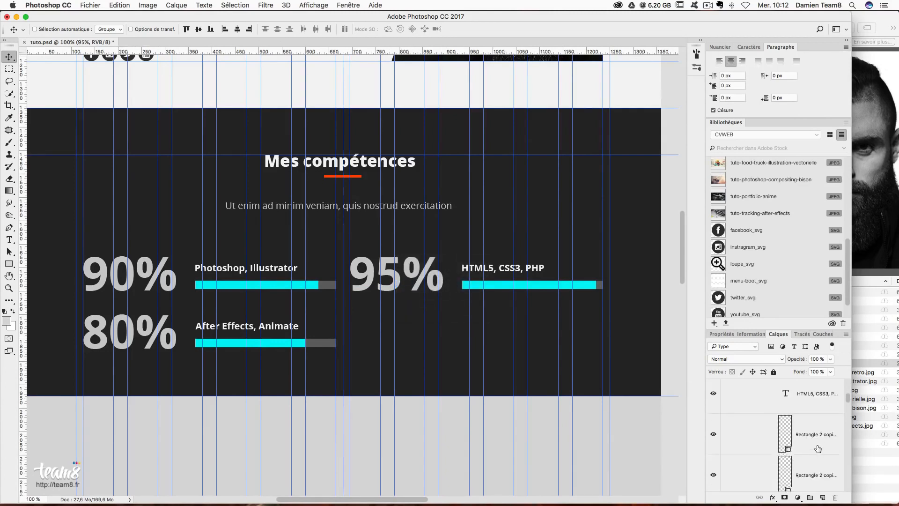
left_click(817, 433, "shift")
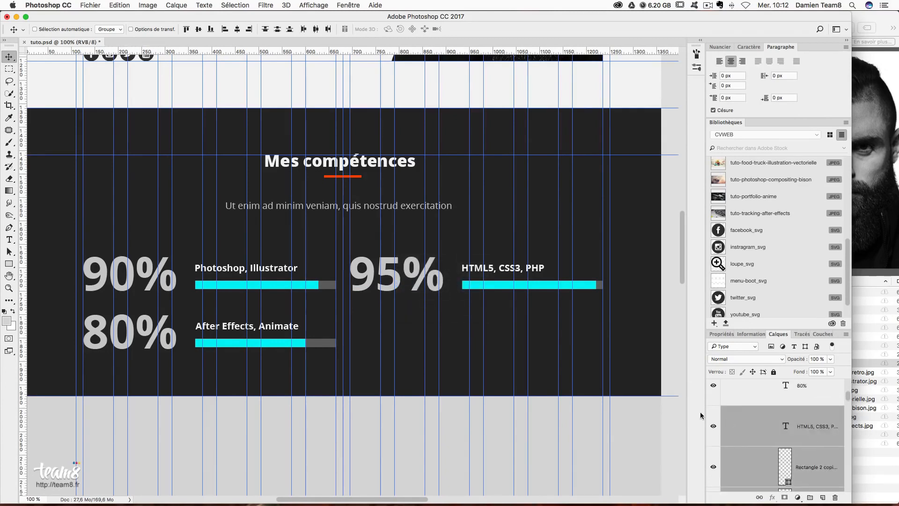
scroll(791, 457, "down", 1)
left_click_drag(458, 246, 454, 271)
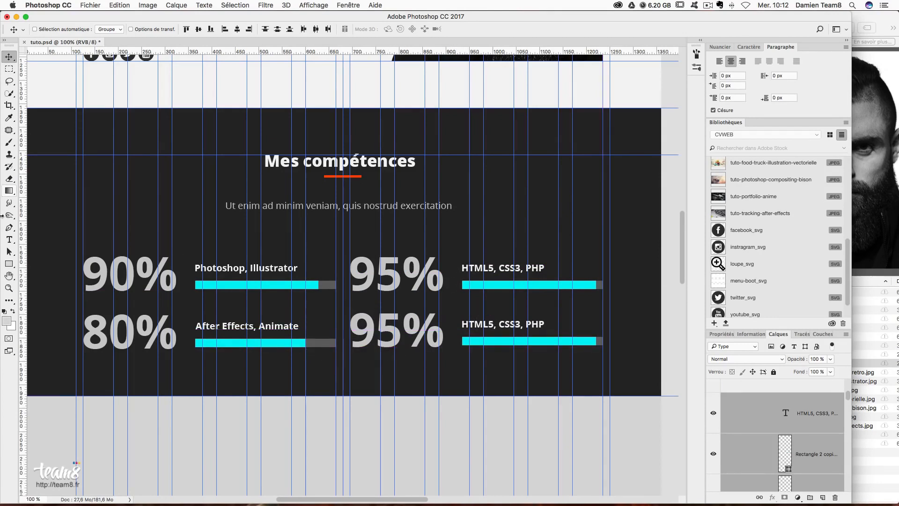
- Change the lower copy's score to 70%
left_click(10, 240)
left_click(384, 336)
double_click(384, 336)
type("70")
left_click(11, 228)
- Replace the lower label with 'JQuery' and hide the guides
left_click(9, 239)
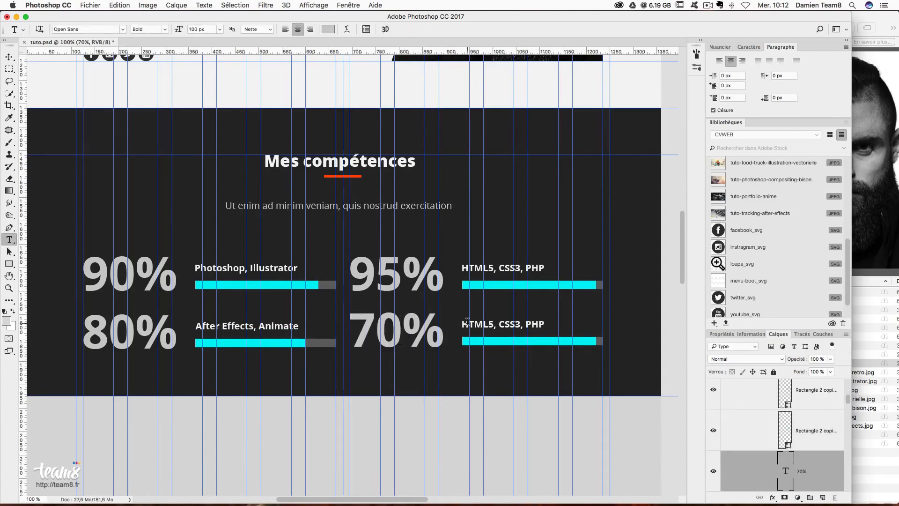
left_click_drag(467, 322, 563, 323)
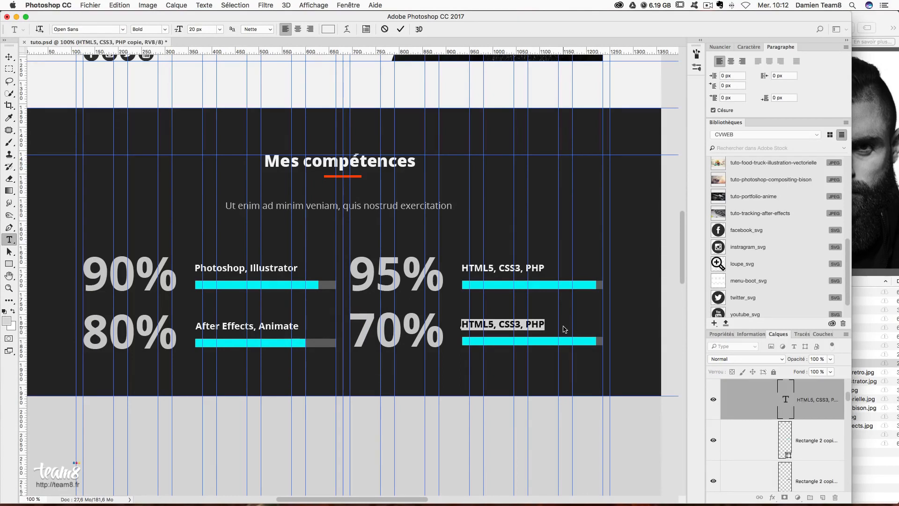
key("BackSpace")
type("jQu")
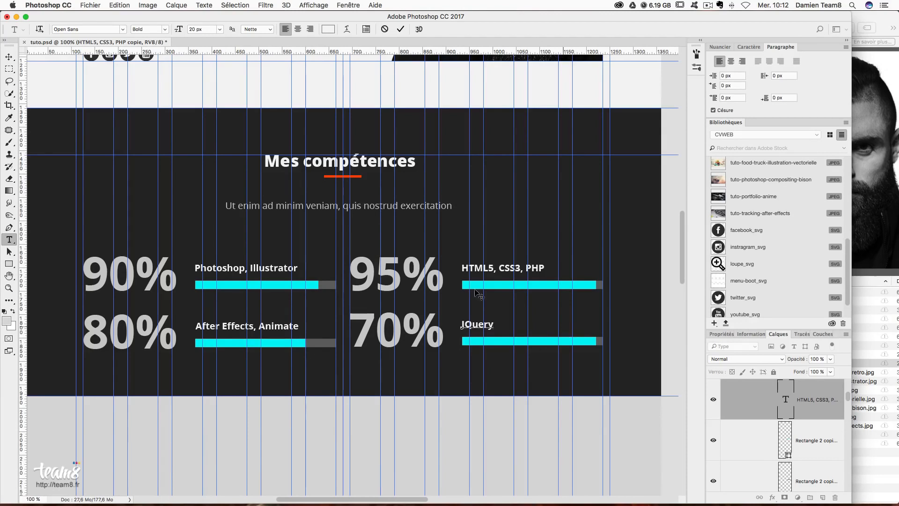
left_click(13, 55)
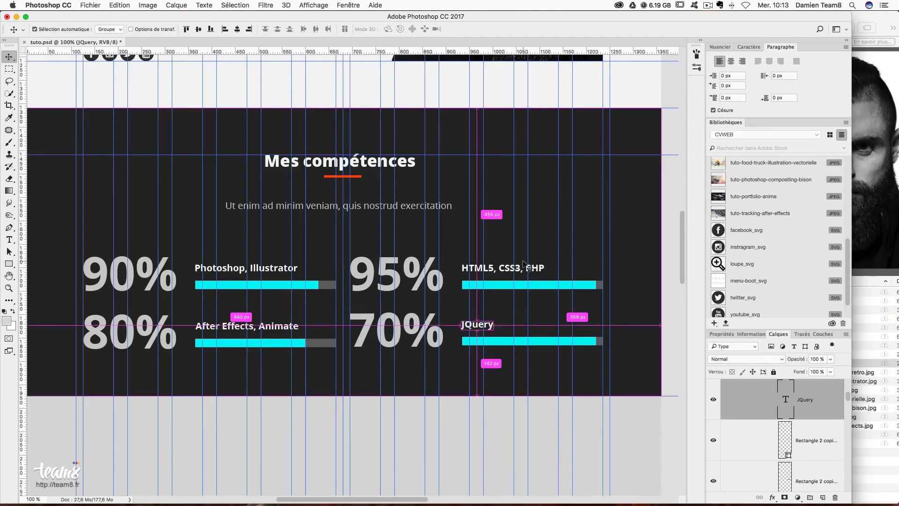
key("super+h")
key("super+minus")
key("super+minus")
key("super+minus")
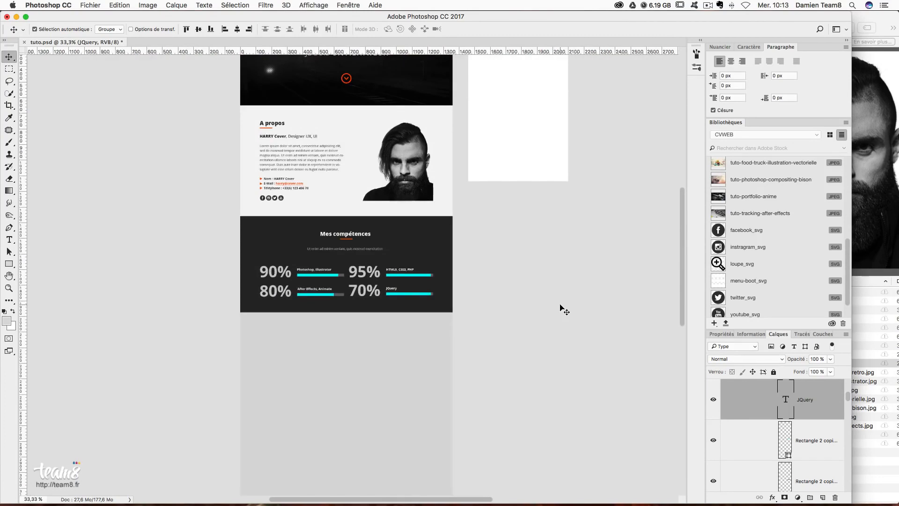
key("super+plus")
key("super+plus")
key("super+plus")
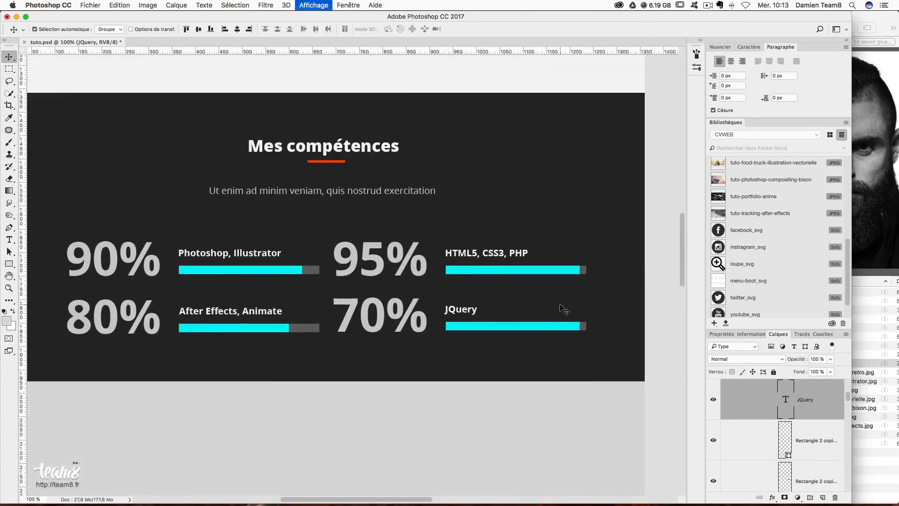
- Show the guides, then wrap competences in a new group and rename it 'experiences'
key("super+h")
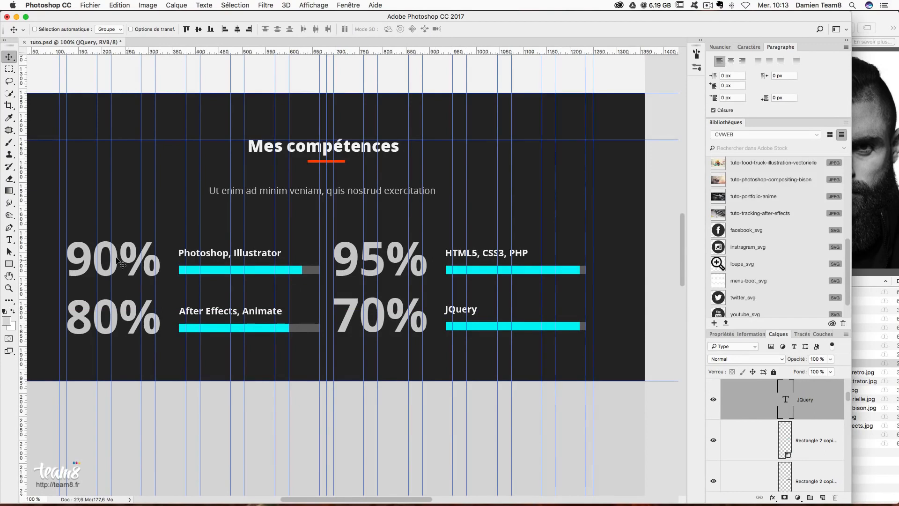
scroll(730, 404, "down", 2)
scroll(467, 358, "down", 2)
scroll(776, 437, "down", 3)
scroll(776, 437, "up", 3)
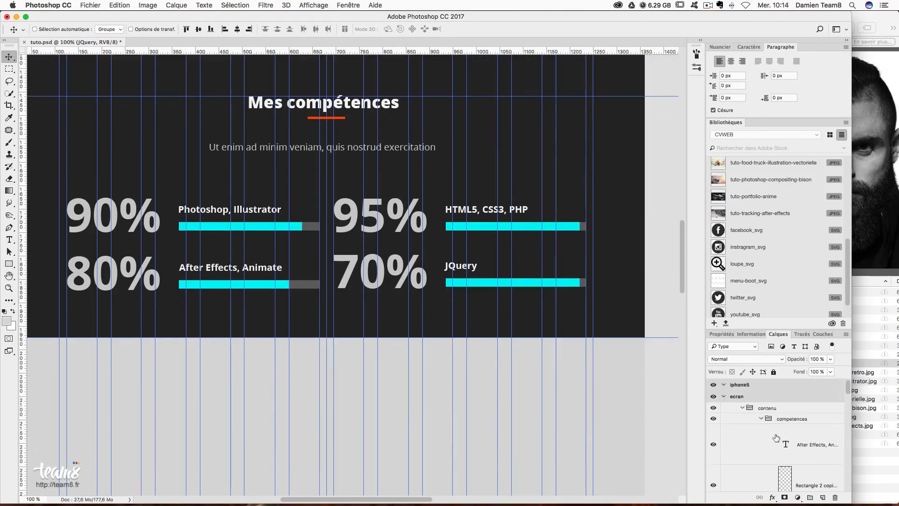
left_click(762, 419)
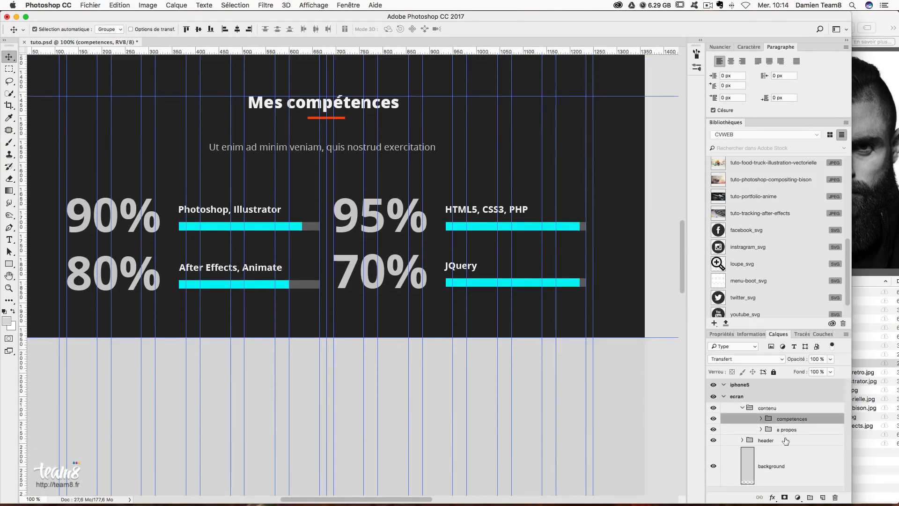
key("super+g")
left_click_drag(795, 431, 797, 430)
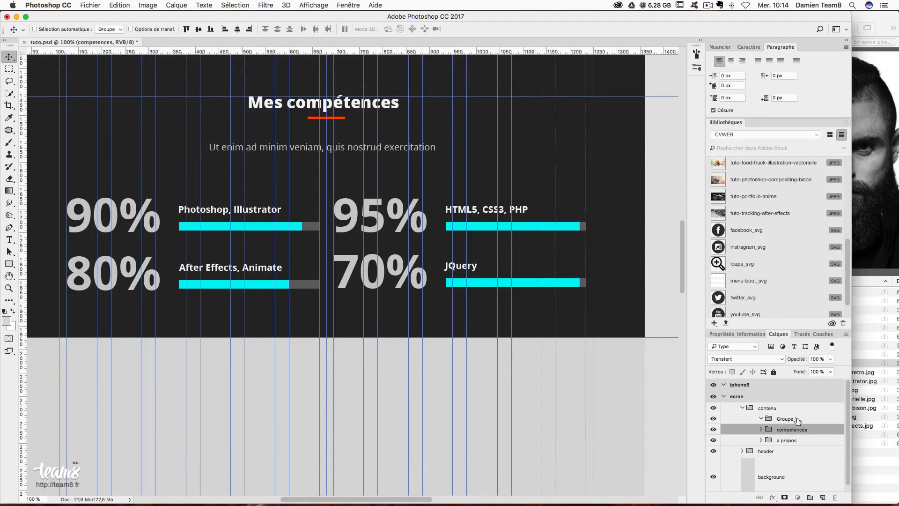
double_click(797, 419)
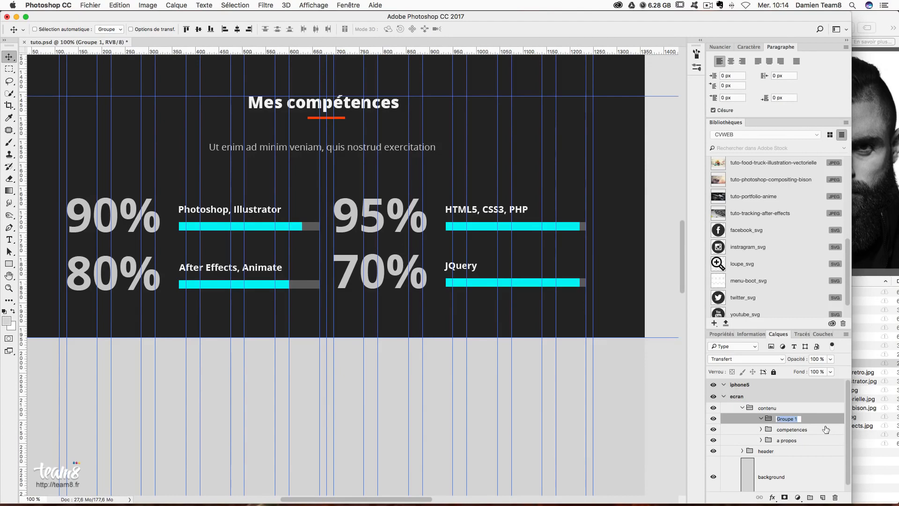
type("experiences")
key("Return")
- Mark a box below the skills section and place a horizontal guide about 100 px below it
left_click(9, 69)
left_click_drag(209, 336, 251, 384)
left_click_drag(303, 53, 322, 383)
left_click(352, 375)
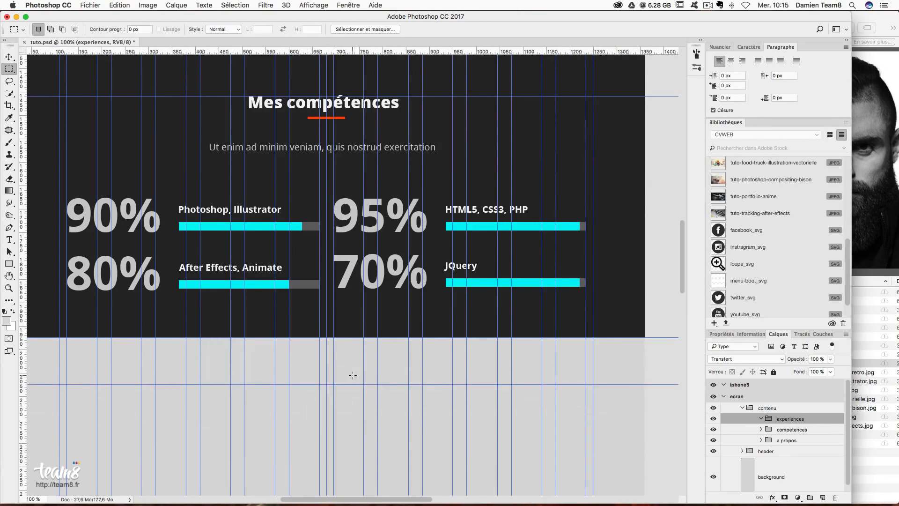
- Draw a 1411 × 715 px rectangle below the skills band and fill it with #f3f3f3
scroll(371, 389, "down", 5)
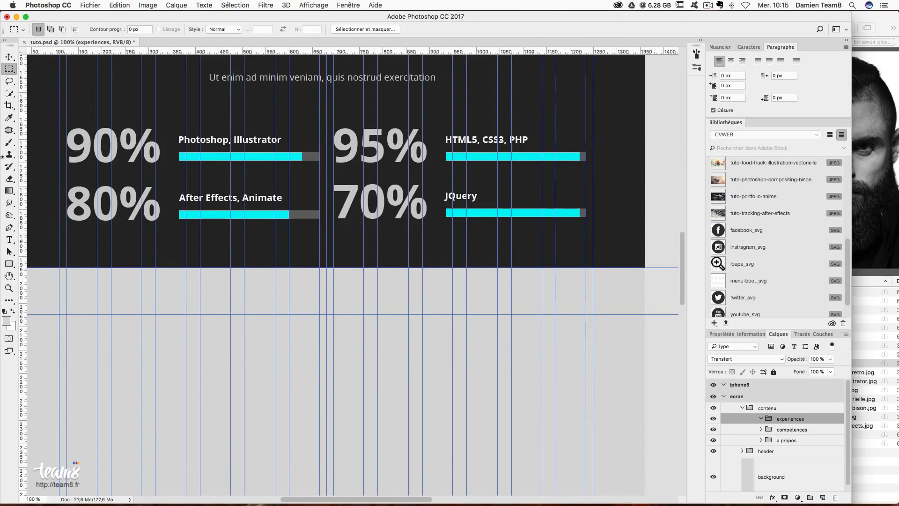
left_click(15, 263)
key("super+minus")
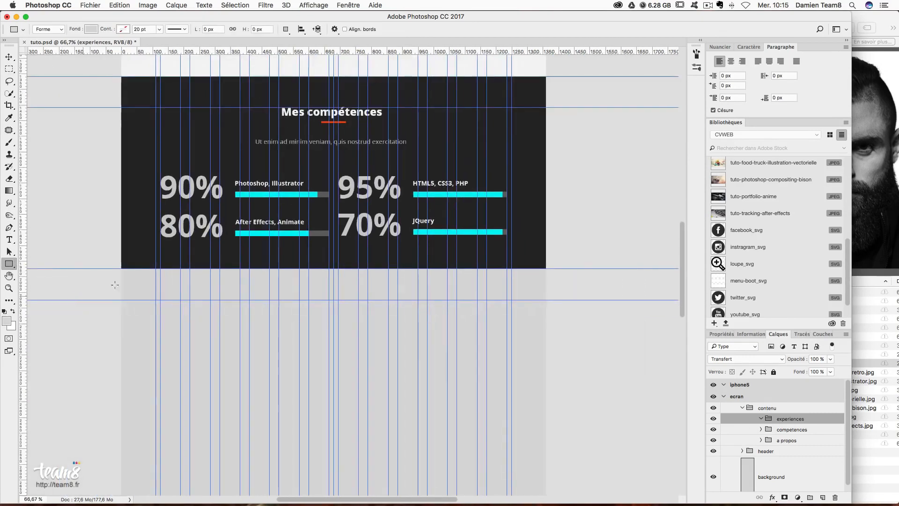
left_click_drag(114, 268, 555, 492)
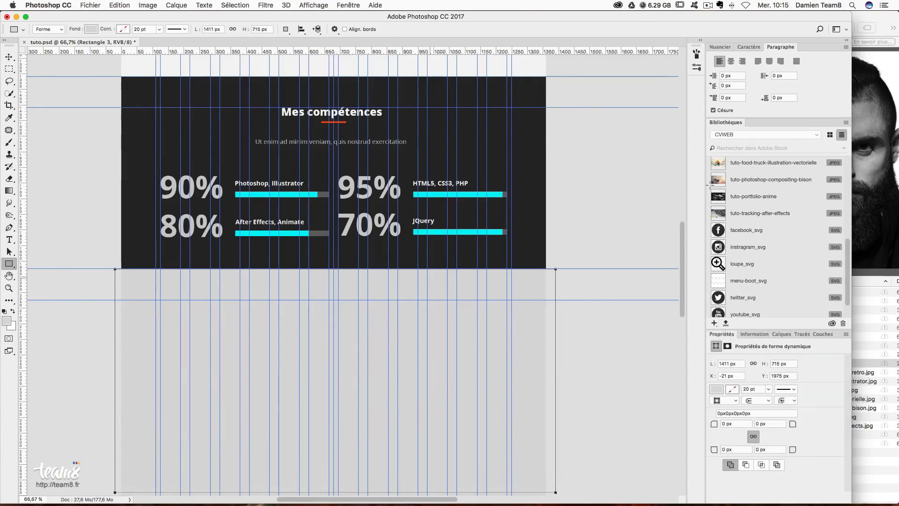
left_click(91, 29)
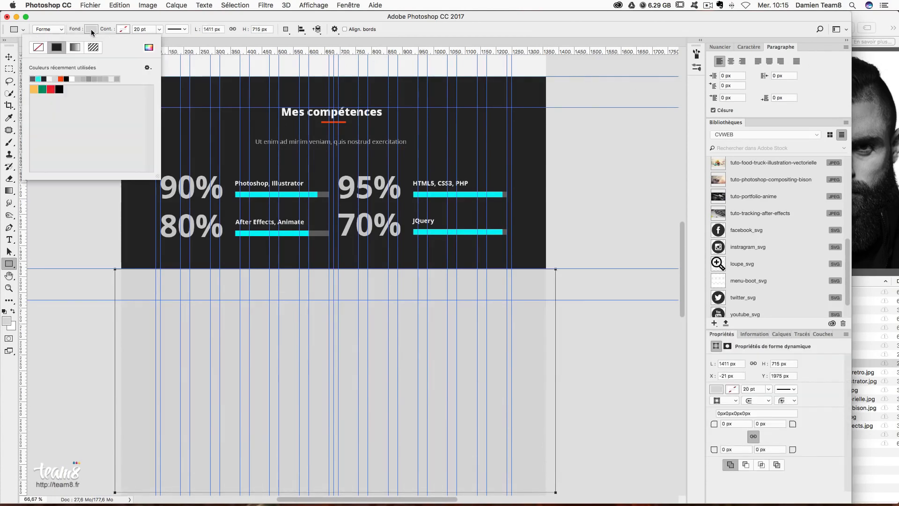
left_click(148, 48)
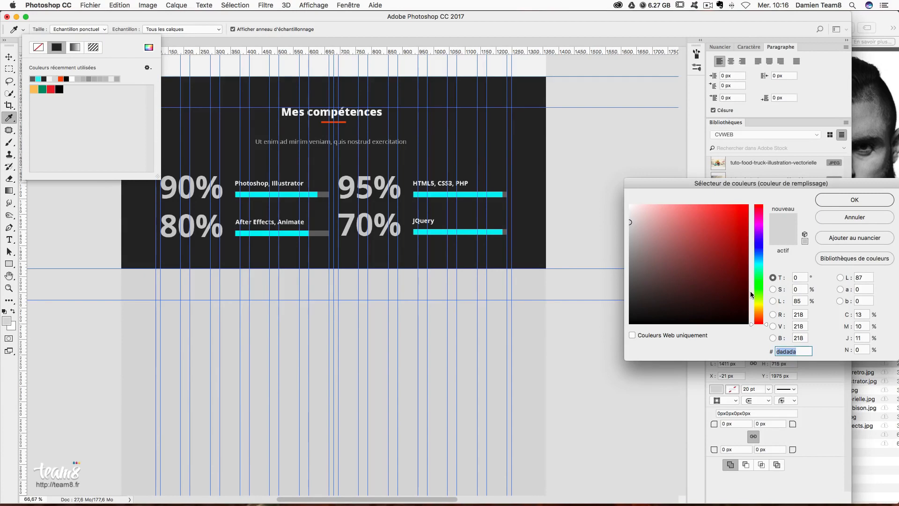
type("f3f3f3")
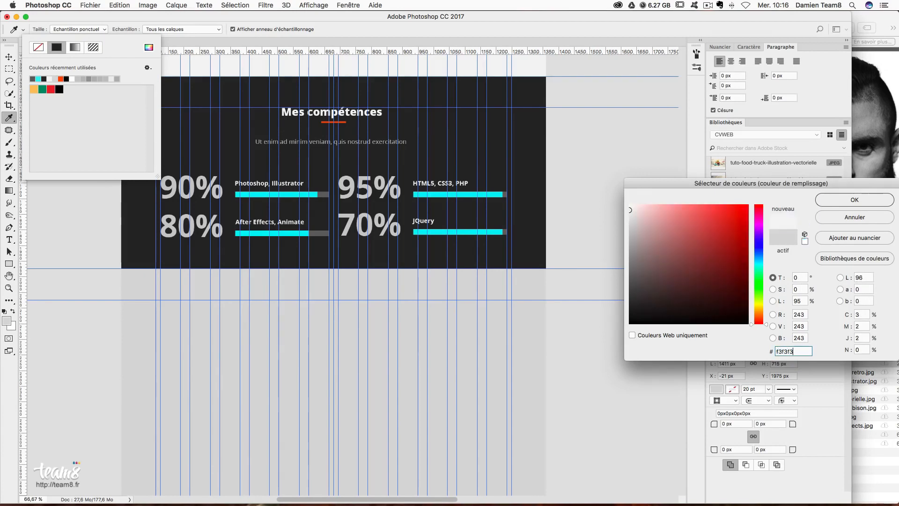
key("Return")
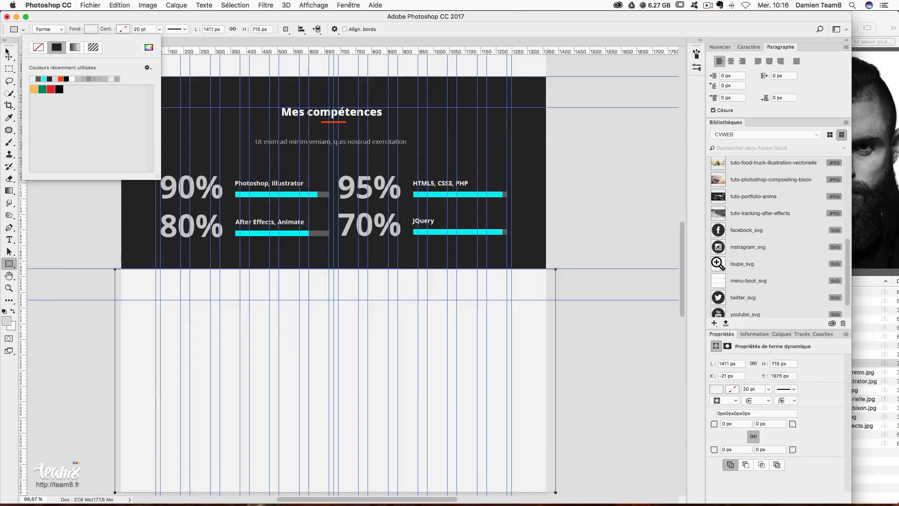
key("v")
scroll(493, 277, "down", 5)
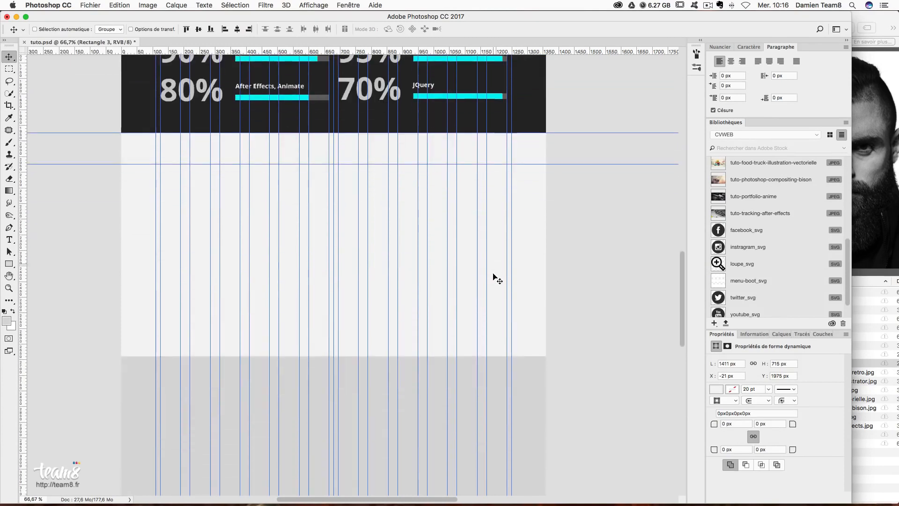
- Type the 'Mes expériences professionnelles' title on the light section
scroll(503, 277, "left", 1)
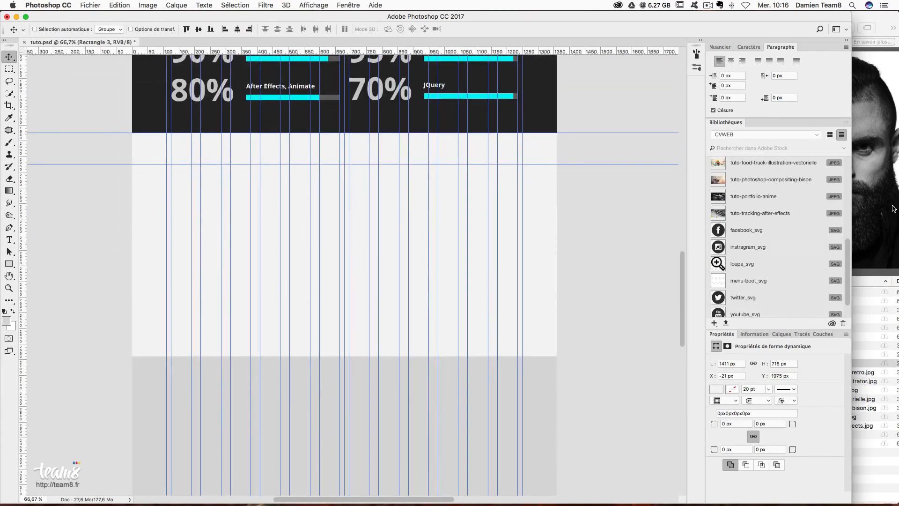
left_click(10, 239)
left_click(304, 370)
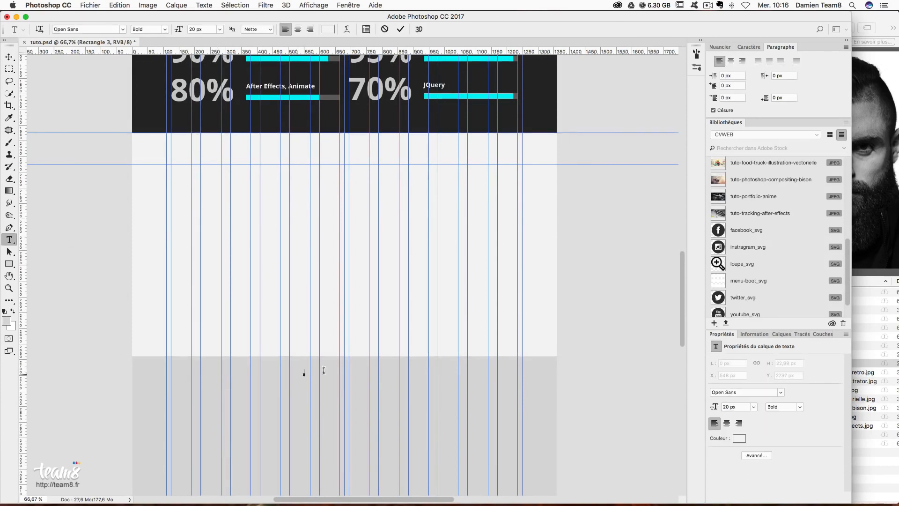
type("Mes réseaux")
key("BackSpace")
key("BackSpace")
type("enc")
key("BackSpace")
key("BackSpace")
key("BackSpace")
type("ences professionnelles")
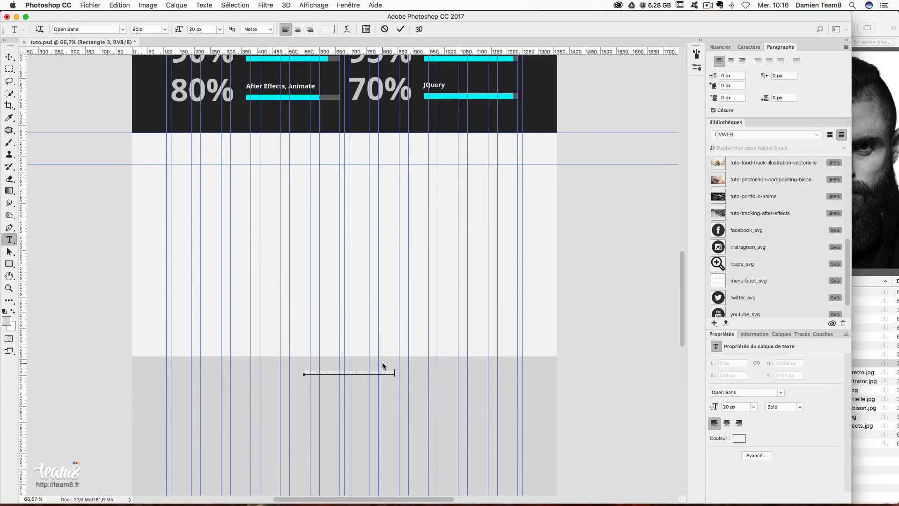
left_click(9, 56)
scroll(591, 274, "up", 5)
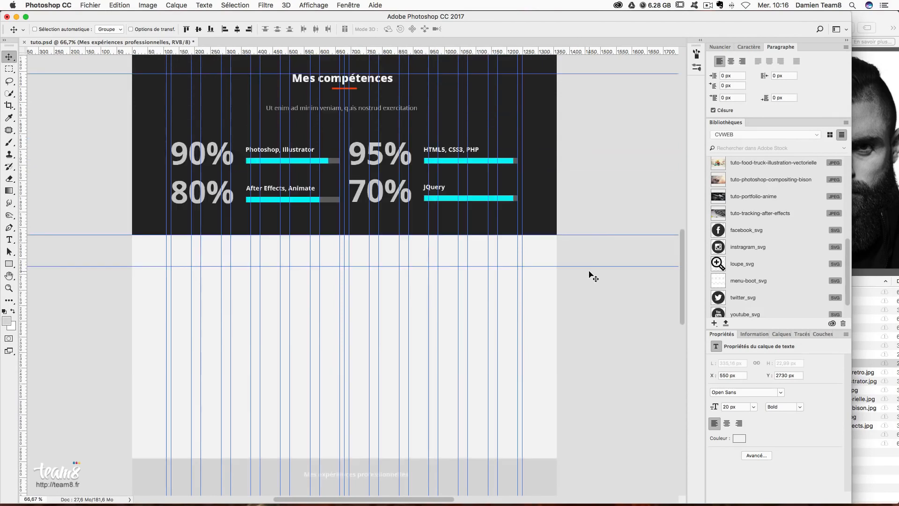
left_click_drag(383, 450, 420, 422)
- Give the title colour 282828 and size 35 px, and move it to the section's top
left_click(755, 48)
scroll(384, 233, "up", 3)
scroll(384, 233, "up", 10)
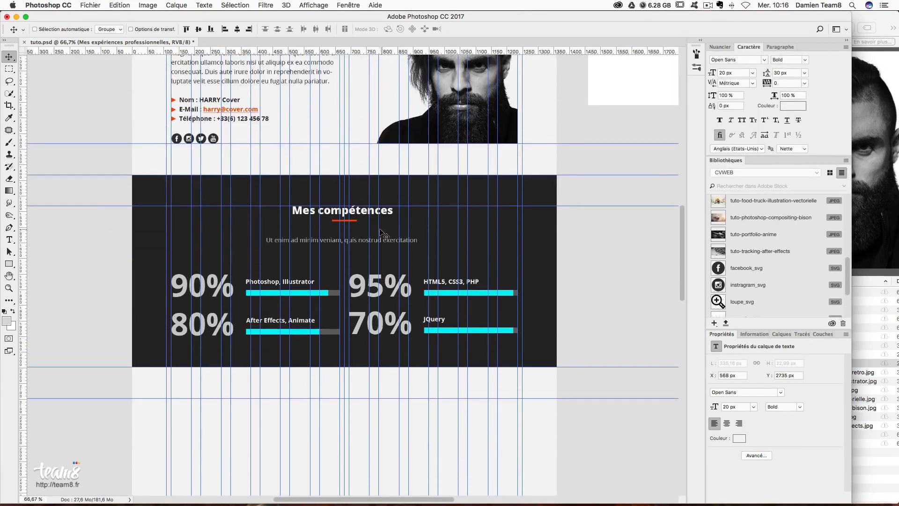
scroll(273, 229, "down", 9)
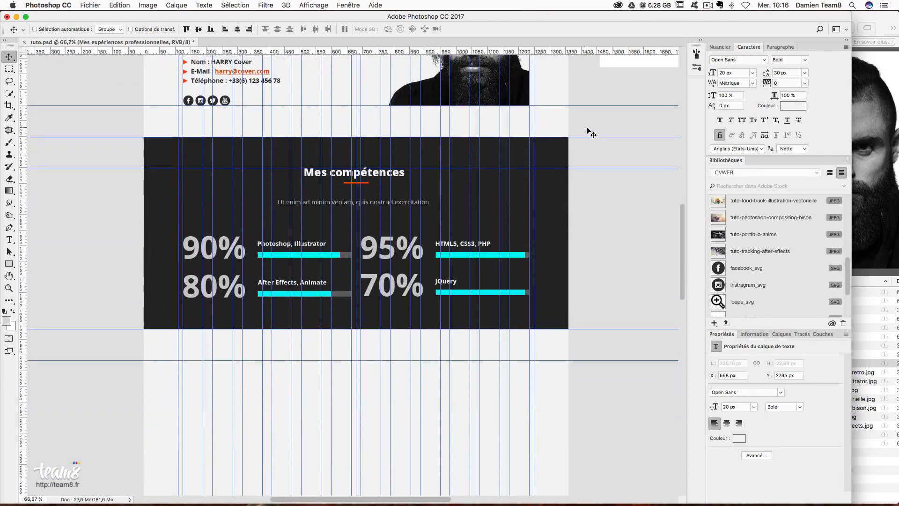
left_click(792, 107)
type("282828")
key("Return")
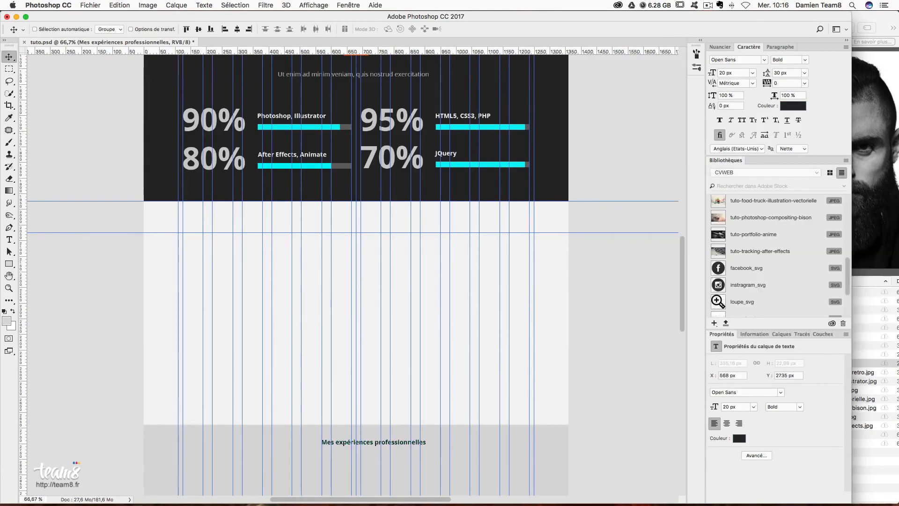
left_click(735, 71)
type("35")
key("Tab")
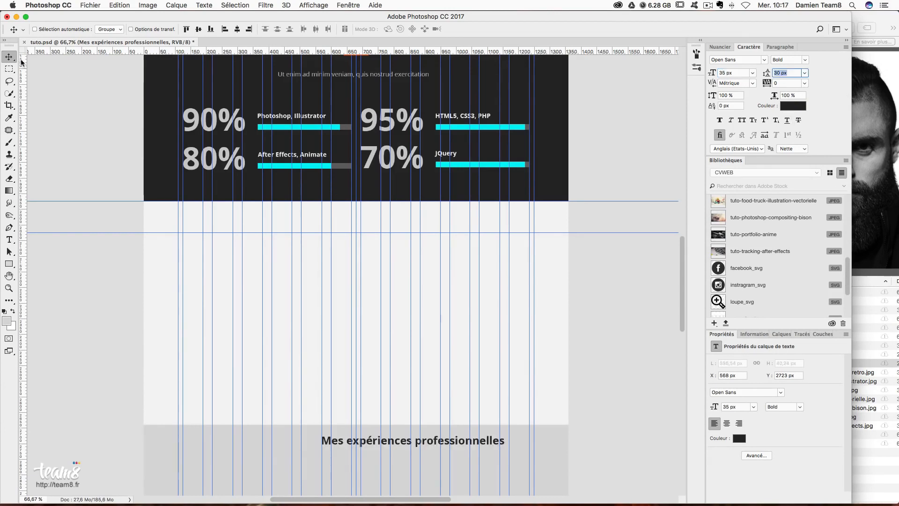
left_click_drag(436, 384, 382, 205)
key("super+t")
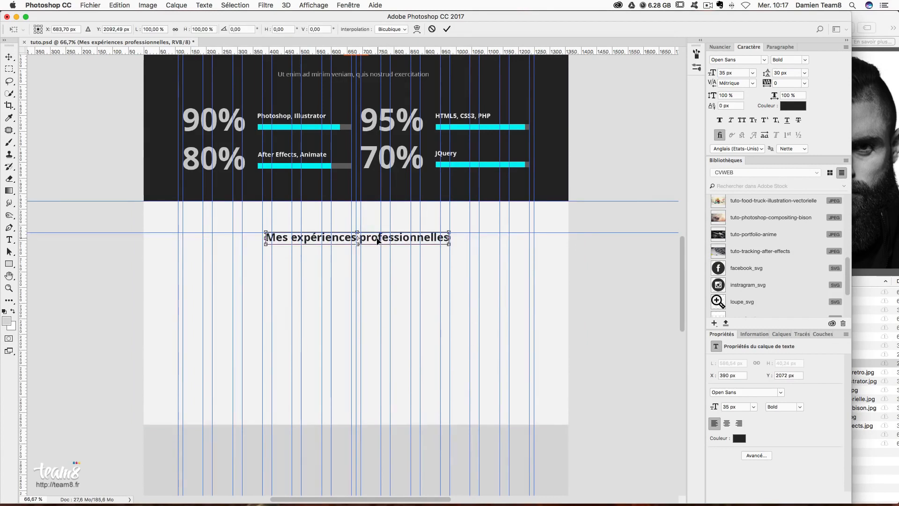
- Centre the experiences title and commit its position
left_click_drag(378, 241, 399, 240)
key("Return")
scroll(471, 256, "up", 4)
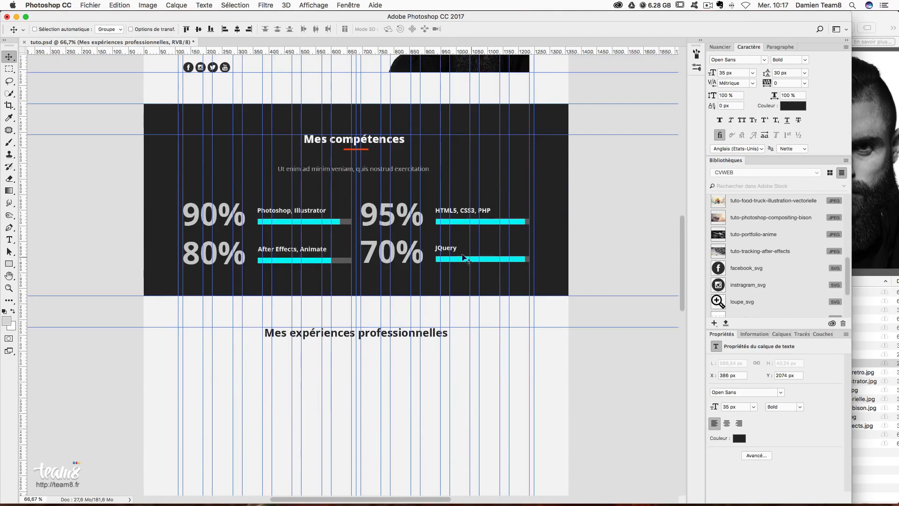
scroll(464, 257, "up", 3)
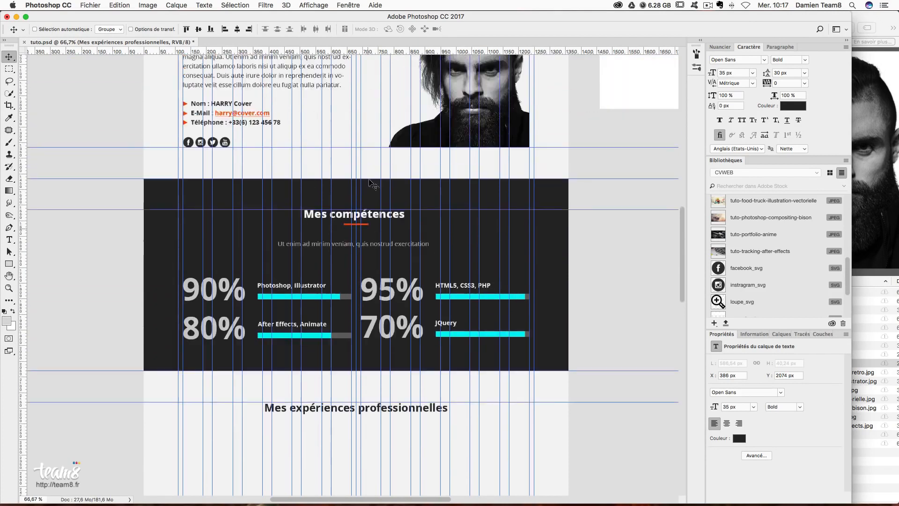
- Duplicate the 'barre logo copie 2' underline bar and move the copy beneath the title
right_click(370, 229)
left_click(377, 229)
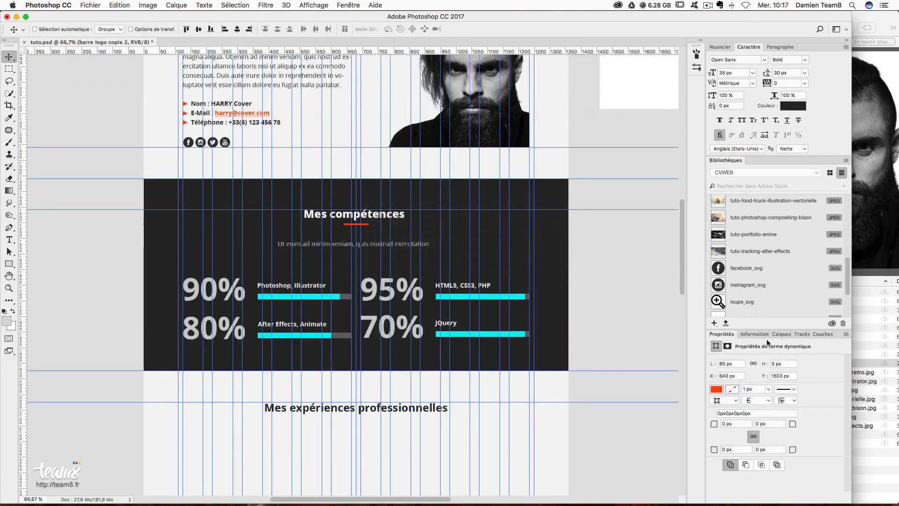
left_click(781, 334)
scroll(811, 417, "down", 10)
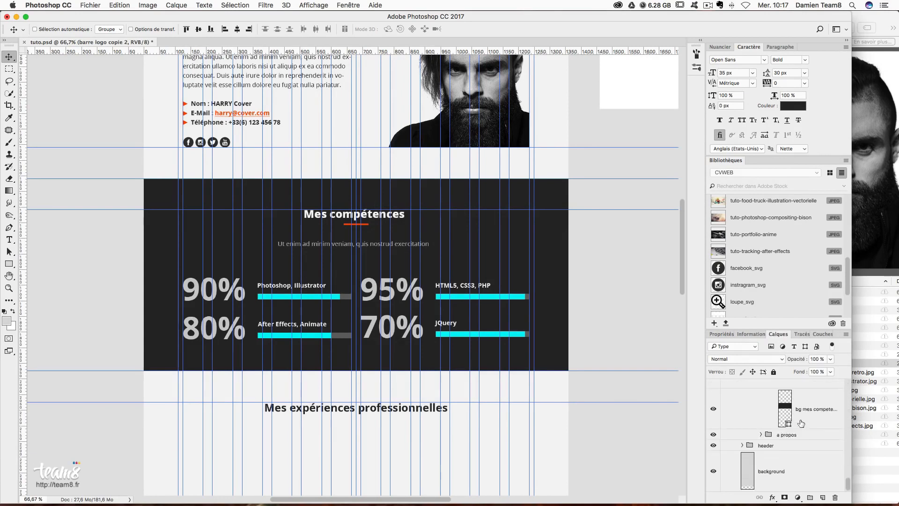
scroll(801, 423, "up", 3)
key("super+j")
scroll(812, 424, "up", 3)
left_click_drag(826, 449, 804, 430)
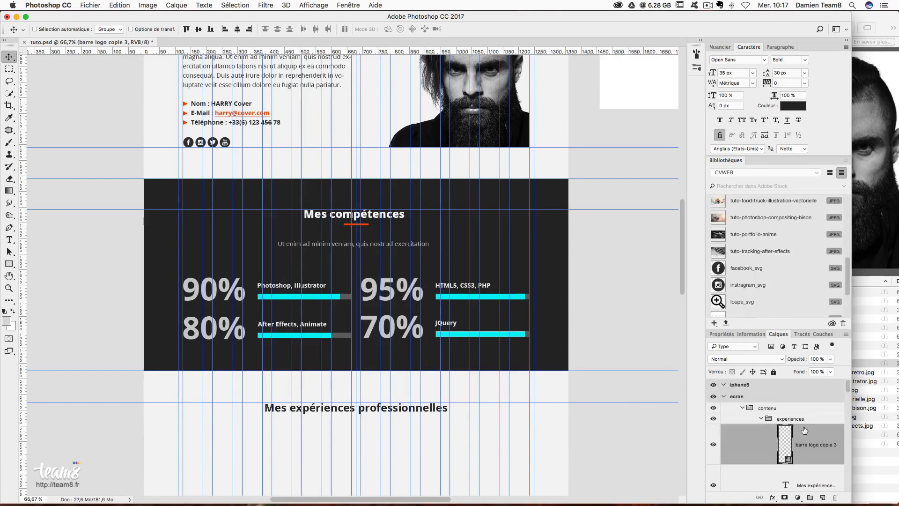
left_click_drag(380, 241, 370, 429)
scroll(407, 401, "down", 3)
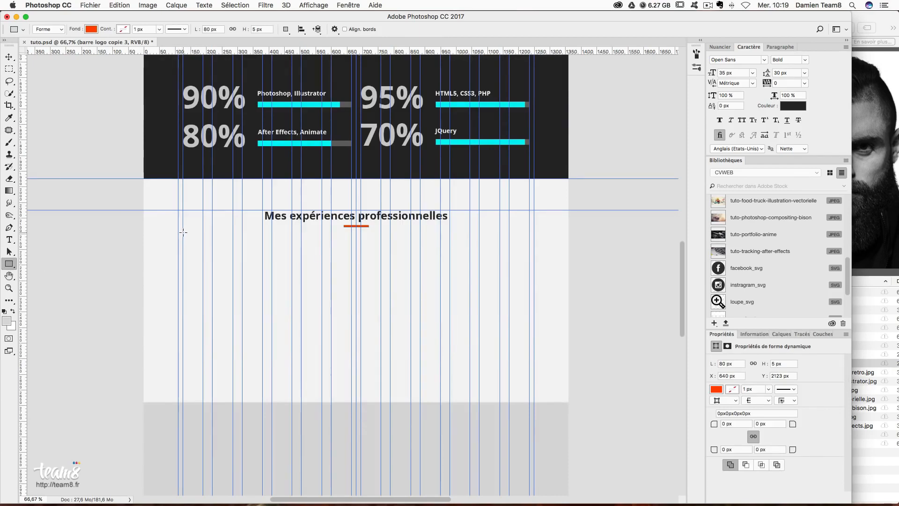
- Draw a 555 × 330 px card filled #222222 and place it 50 px below the title
left_click_drag(183, 233, 355, 336)
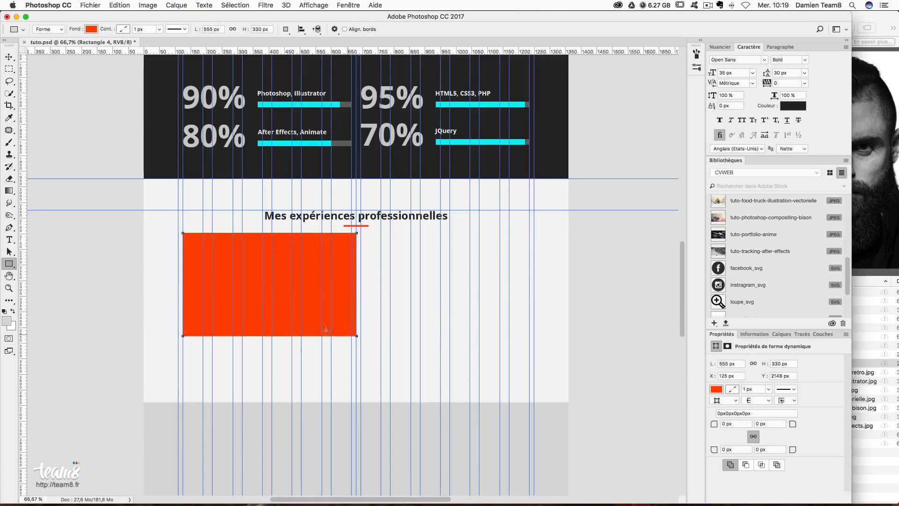
left_click(91, 29)
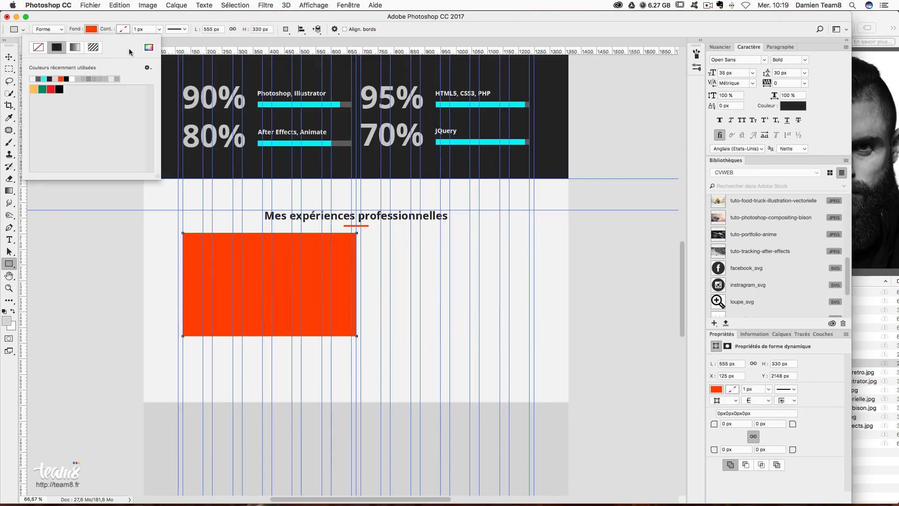
left_click(148, 48)
type("222222")
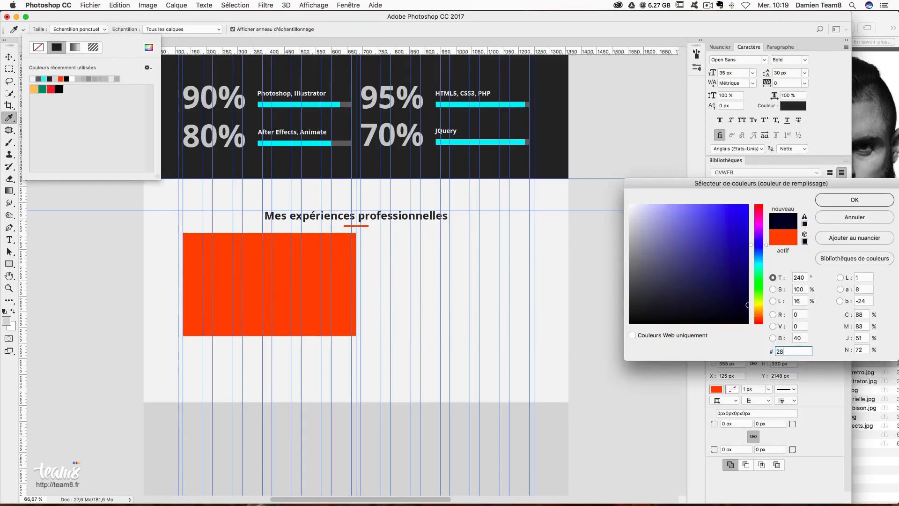
key("Return")
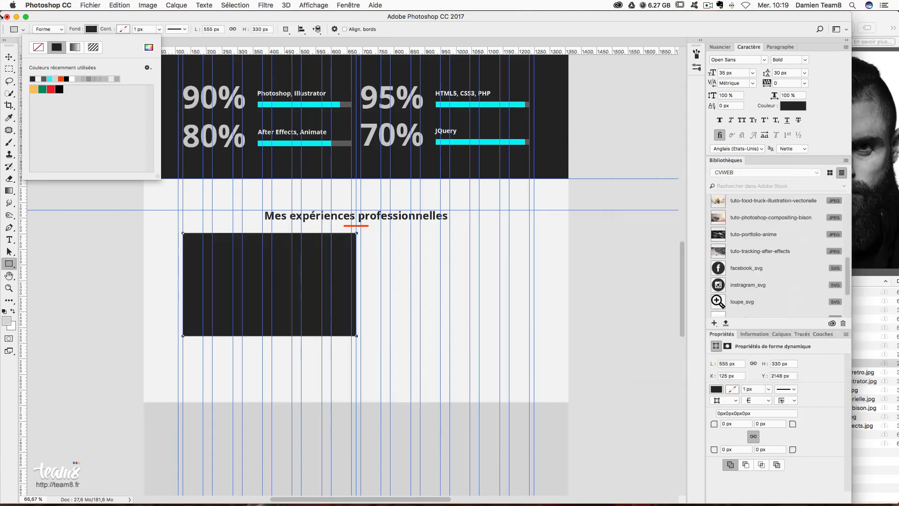
left_click(8, 57)
mouse_move(344, 248)
left_mouse_down()
mouse_move(341, 226)
mouse_move(340, 244)
left_mouse_up()
key("Down")
key("Down")
key("Up")
left_click_drag(307, 244, 308, 258)
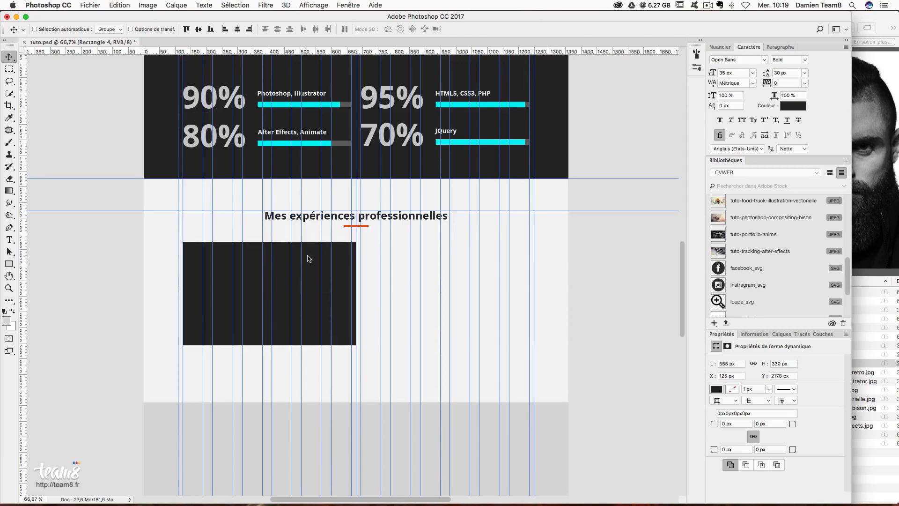
- Create a 175 × 70 px date tab rectangle filled with #ff4800
left_click(9, 265)
left_click(228, 236)
type("175")
key("Tab")
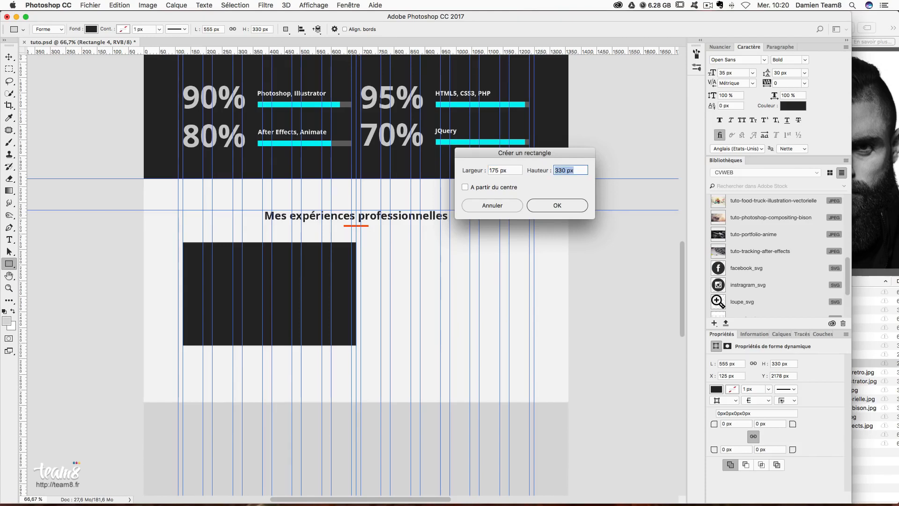
type("70")
key("Return")
left_click(125, 29)
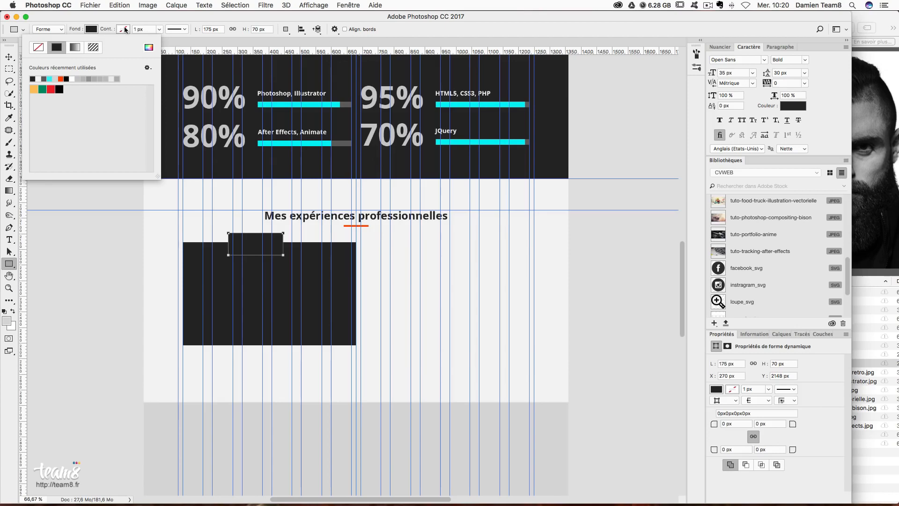
left_click(148, 48)
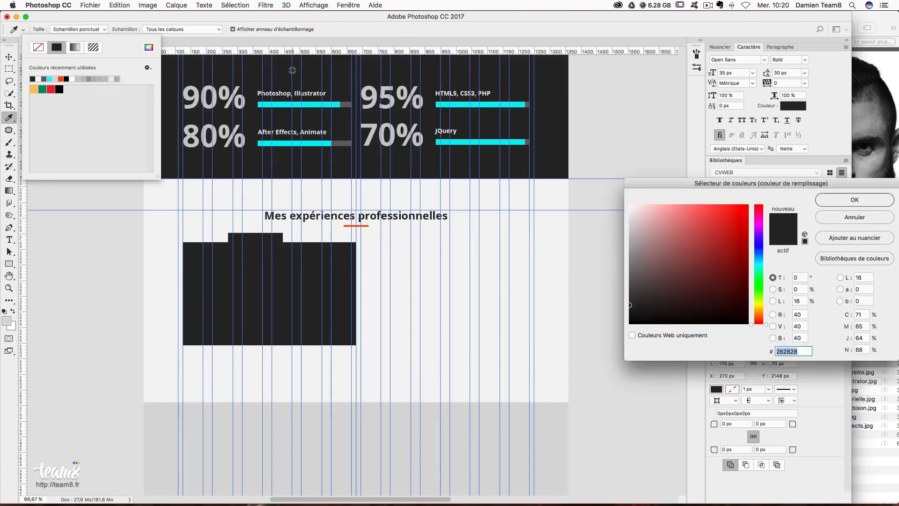
type("ff4800")
key("Return")
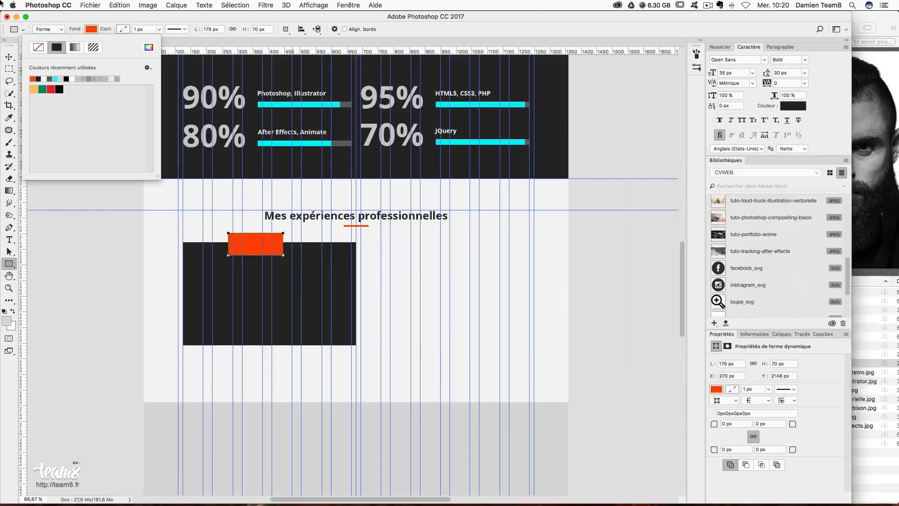
- Position the orange tab overlapping the card's top-left corner at X 110, Y 2159
left_click(6, 57)
left_click_drag(239, 244, 188, 244)
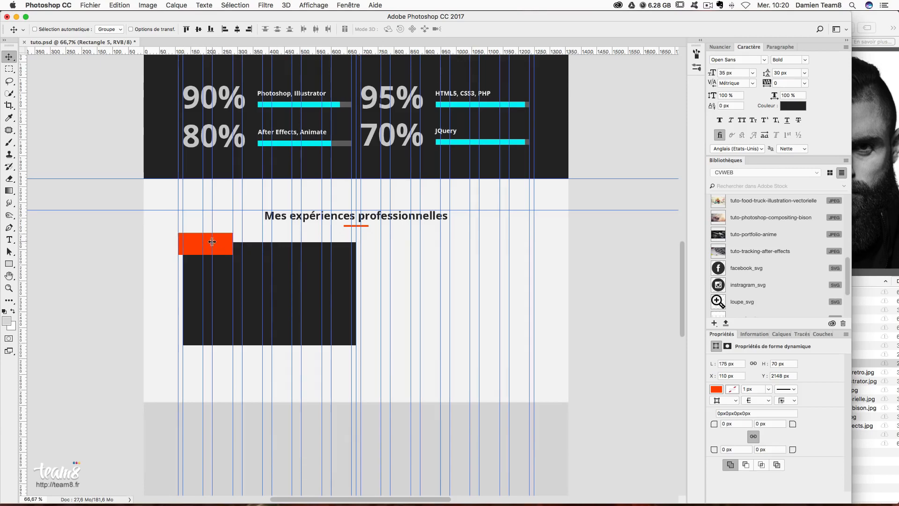
key("Down")
key("Down")
key("Up")
key("Up")
key("Up")
key("Up")
key("Down")
key("Down")
key("Down")
key("Down")
key("Down")
key("Down")
key("Down")
key("Down")
key("Down")
key("Down")
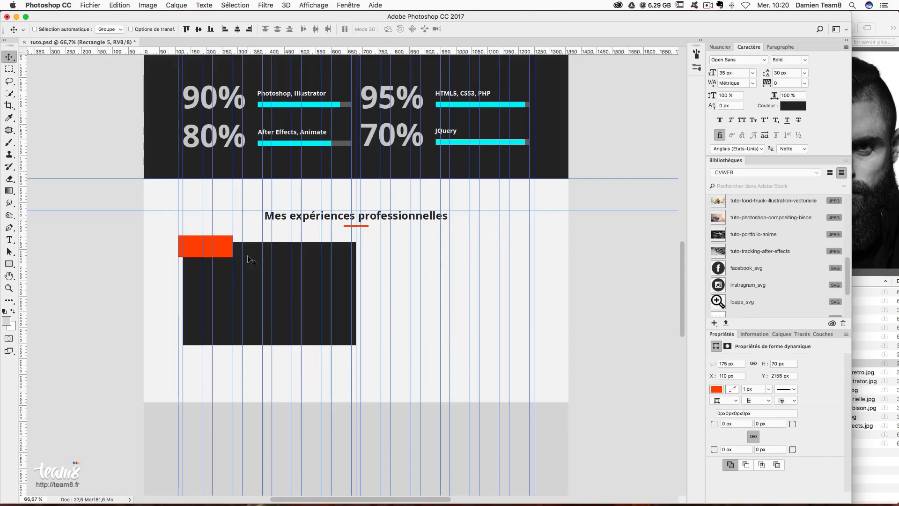
key("Down")
key("Down")
key("Down")
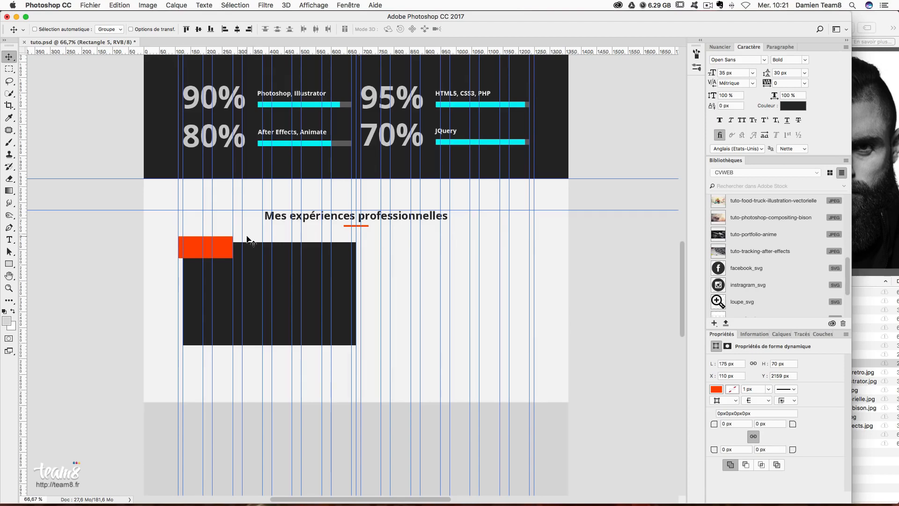
- Start a text layer on the dark card for the 'Danse avec Mireille' title
left_click(10, 240)
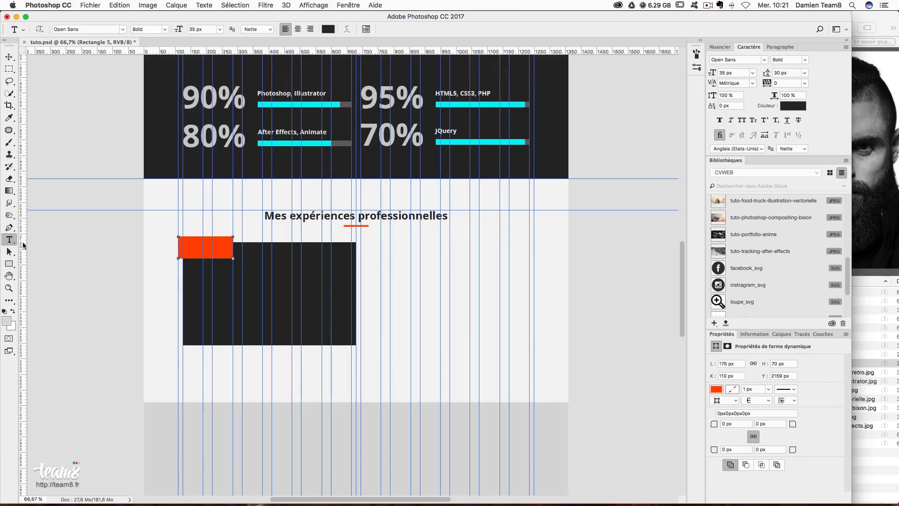
left_click(779, 334)
scroll(815, 427, "up", 3)
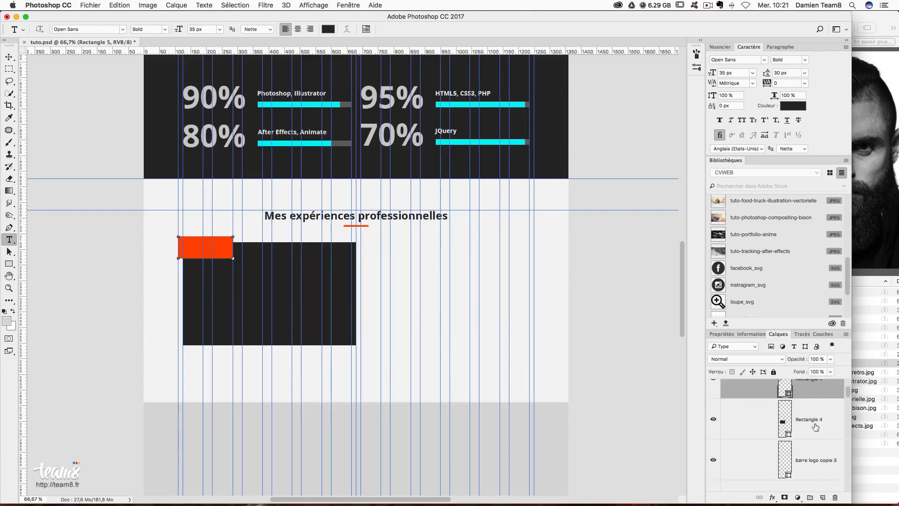
scroll(817, 434, "down", 2)
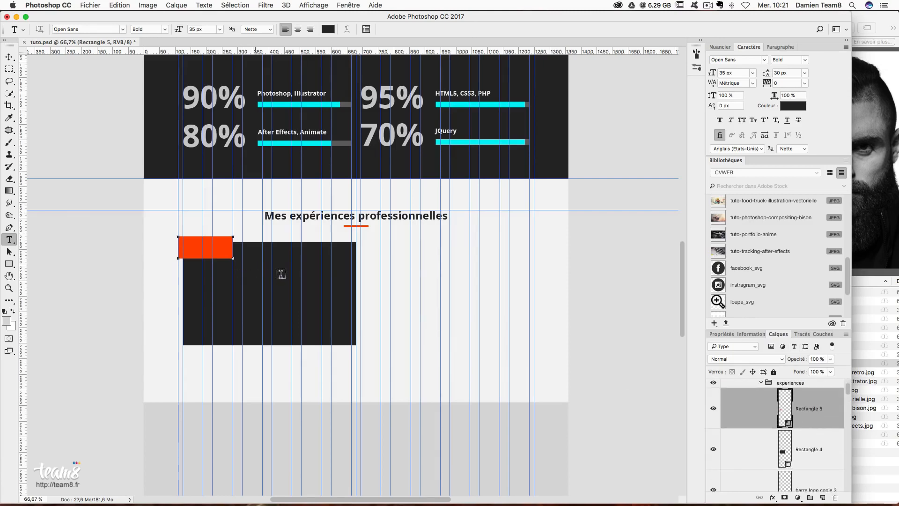
left_click(252, 298)
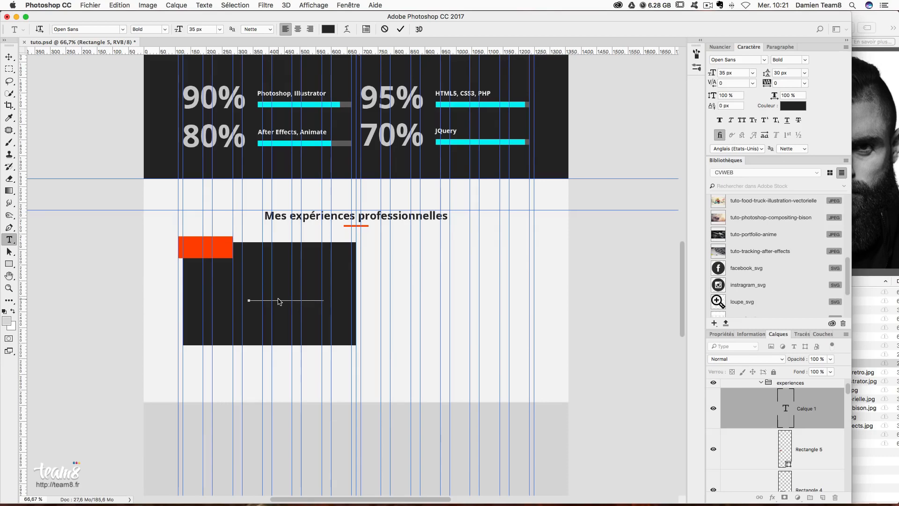
type("i")
key("super+a")
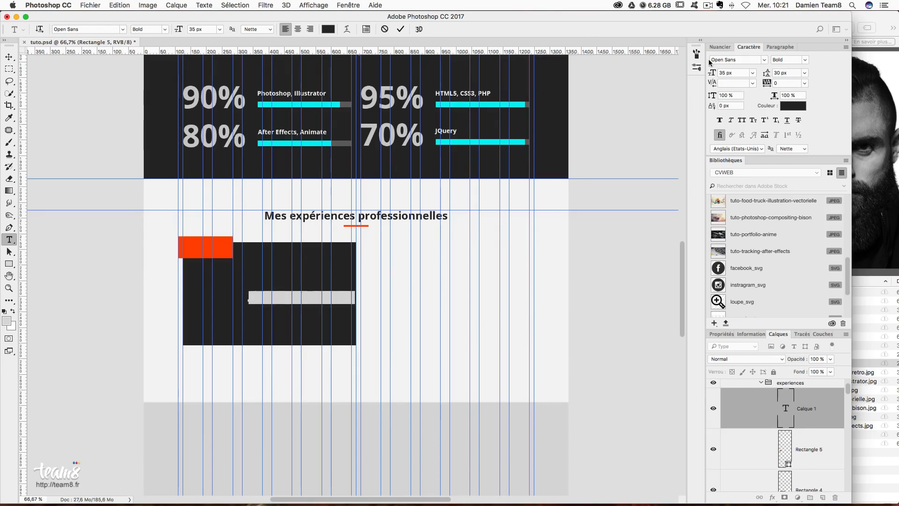
- Set the title text to 25 px, white, with 25 px leading
left_click(733, 73)
type("25")
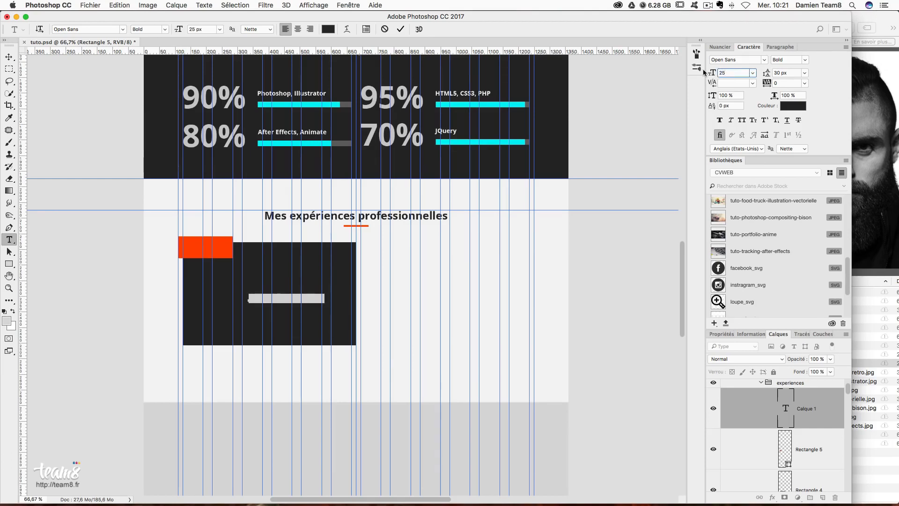
left_click(799, 107)
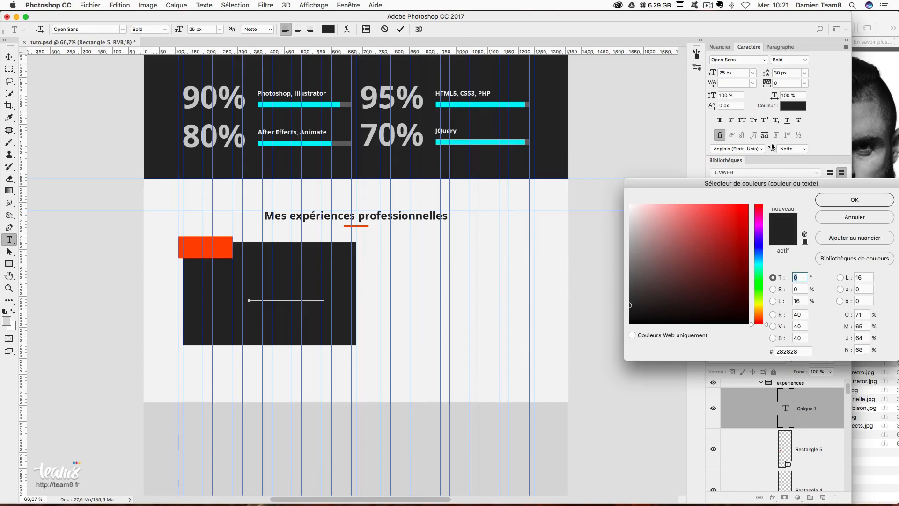
left_click(630, 205)
left_click(838, 201)
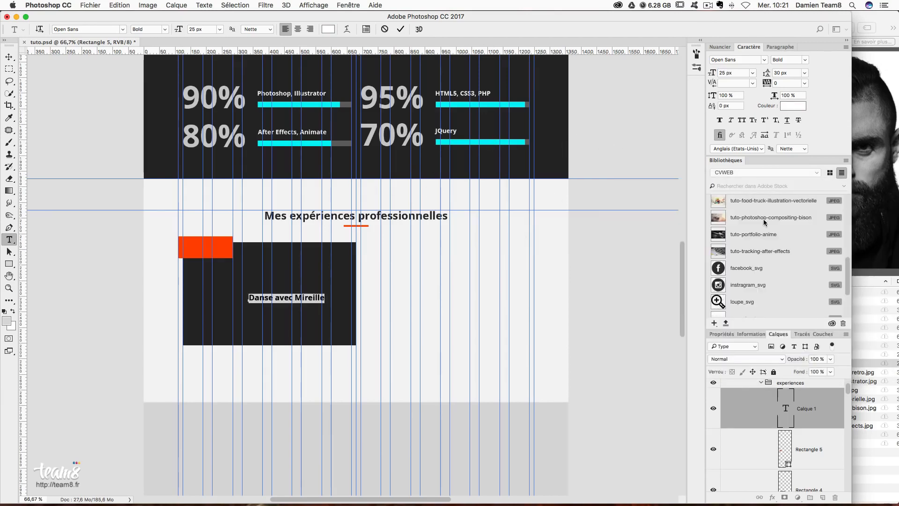
left_click(787, 73)
type("25")
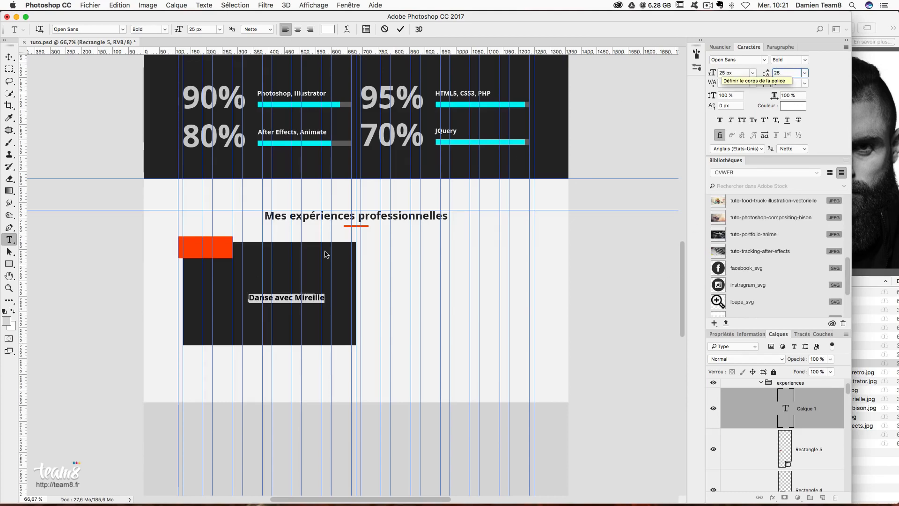
key("Return")
left_click(312, 298)
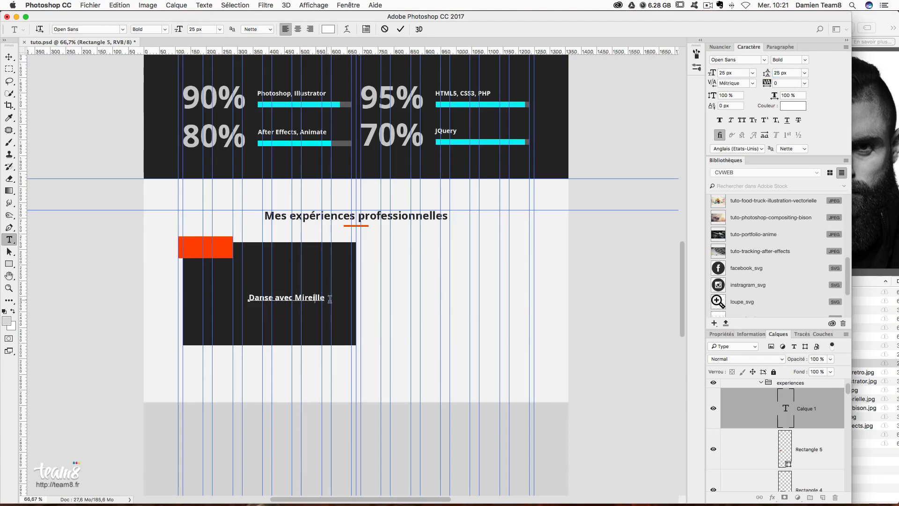
- Move the title up near the card's top and resume editing its text
left_click(9, 56)
left_click_drag(278, 313, 311, 266)
left_click(9, 239)
left_click(343, 251)
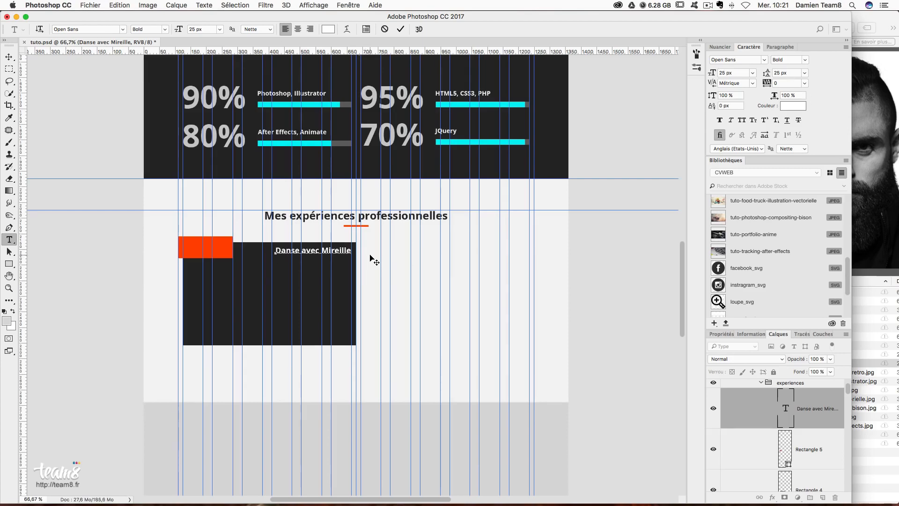
- Add the subtitle 'Préparation du café pour les collègues' in 15 px Regular, colour #8d8d8d
type("Préparation du café")
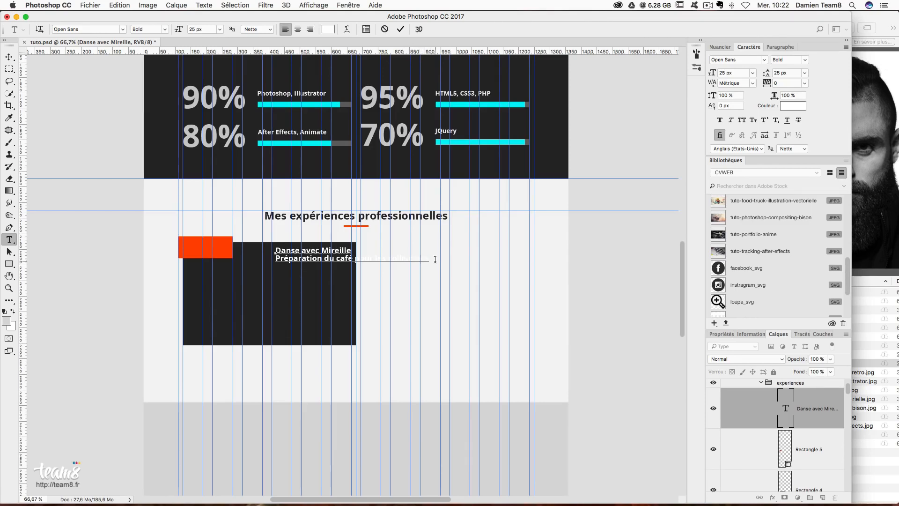
left_click_drag(426, 258, 276, 258)
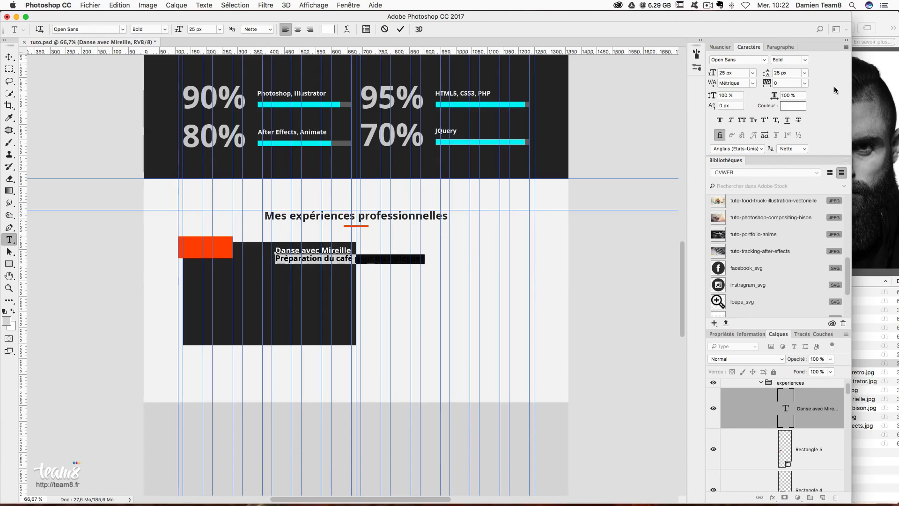
left_click(735, 72)
type("15")
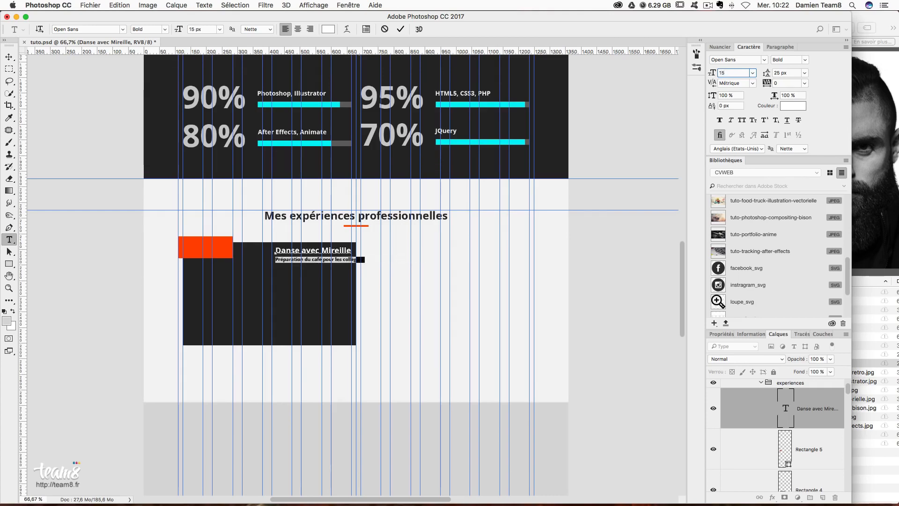
left_click(796, 60)
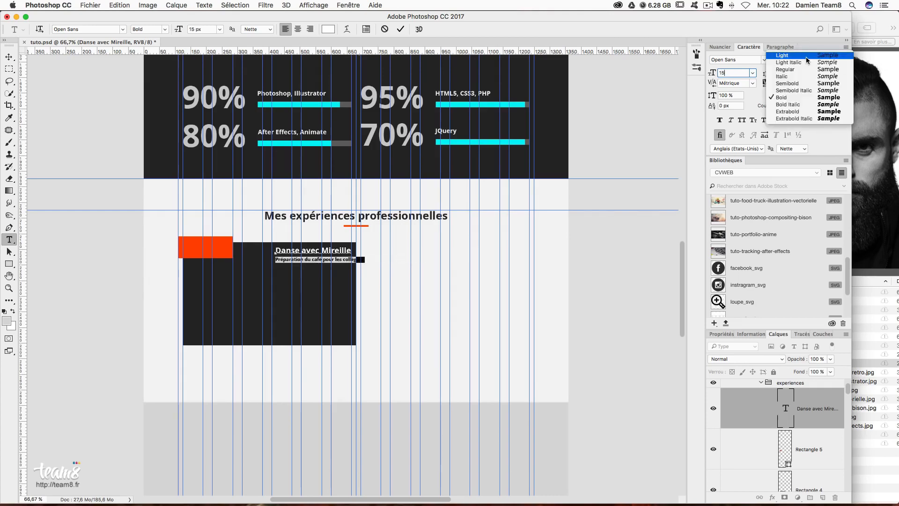
left_click(804, 71)
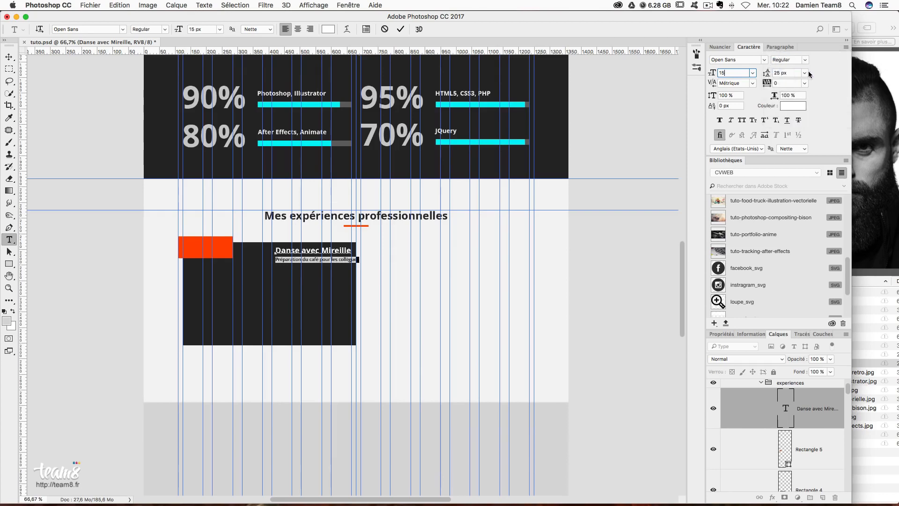
left_click(791, 105)
type("88")
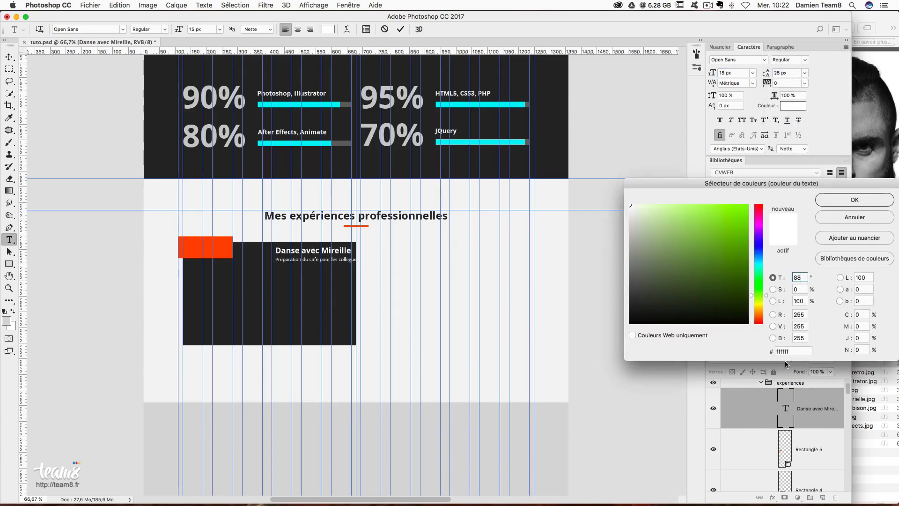
double_click(797, 351)
type("8d8d8d")
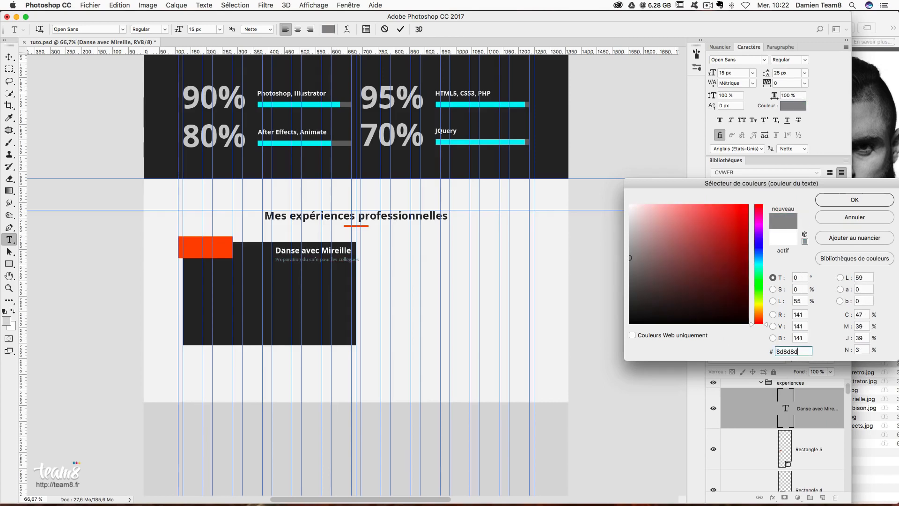
key("Return")
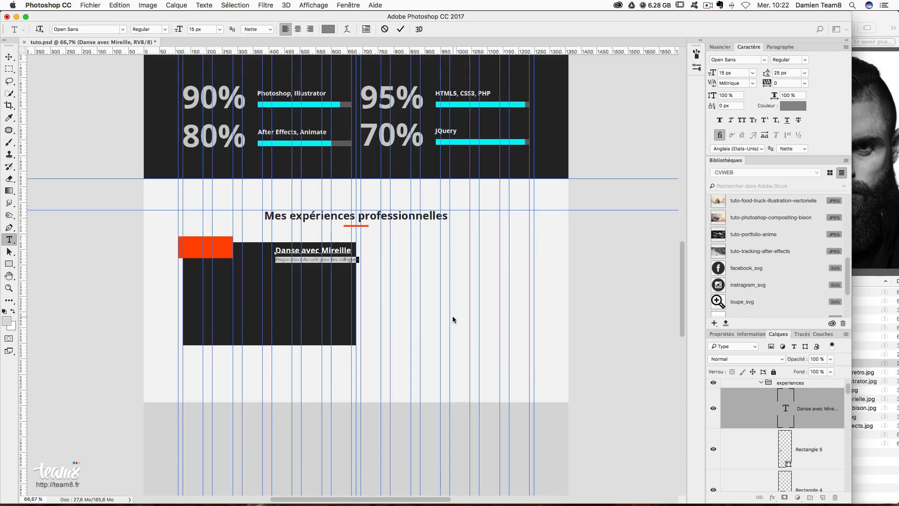
- Right-align both text lines and move the block to the card's right edge
left_click(778, 46)
left_click(742, 61)
key("cmd+a")
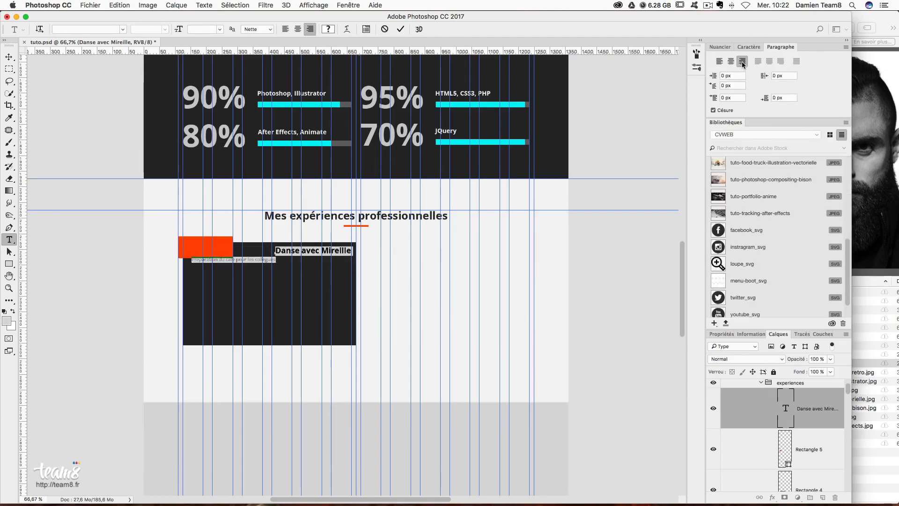
left_click(743, 63)
left_click(9, 57)
left_click_drag(289, 282, 370, 288)
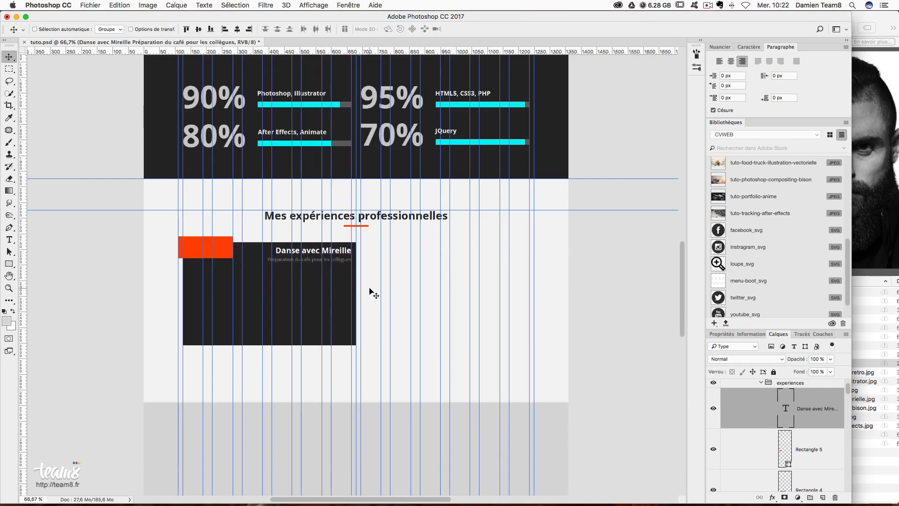
- Nudge the title one pixel left and place the orange Polygone 1 arrow beside it
key("Left")
key("Left")
scroll(765, 262, "down", 1)
scroll(764, 266, "up", 6)
scroll(764, 267, "up", 3)
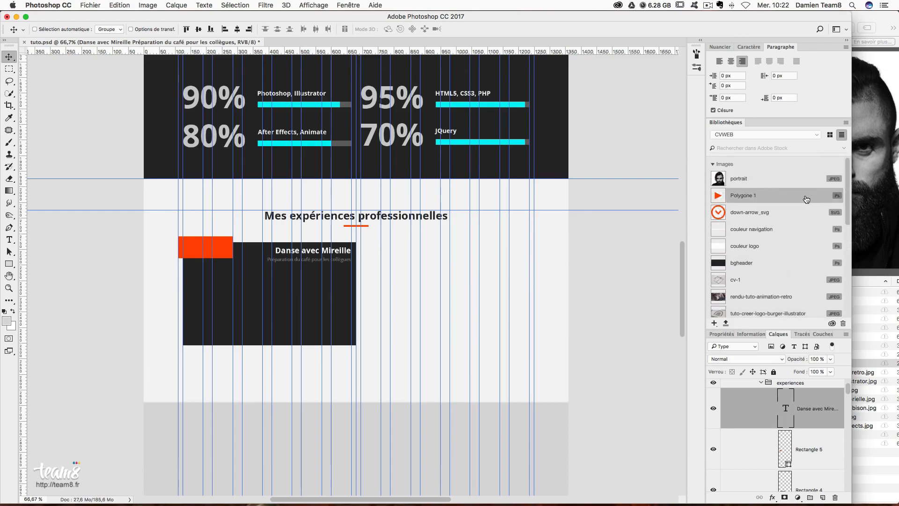
left_click_drag(787, 200, 266, 250)
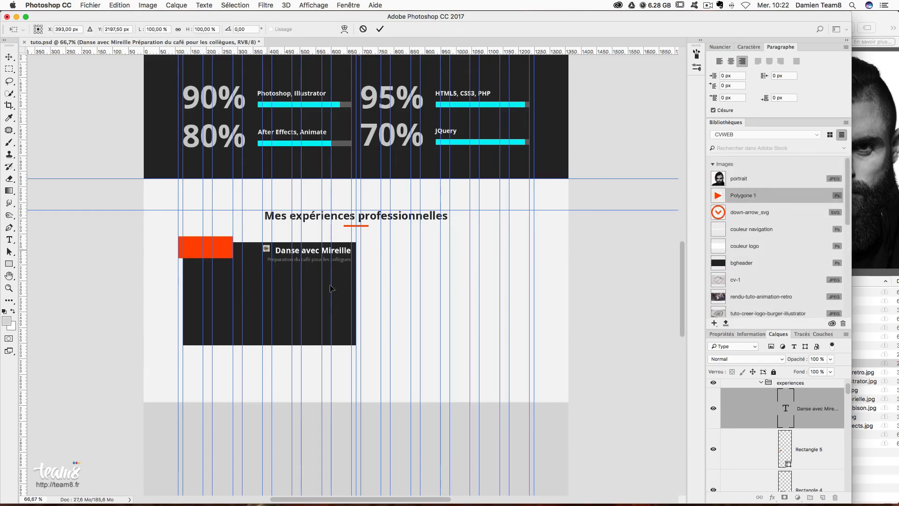
key("Return")
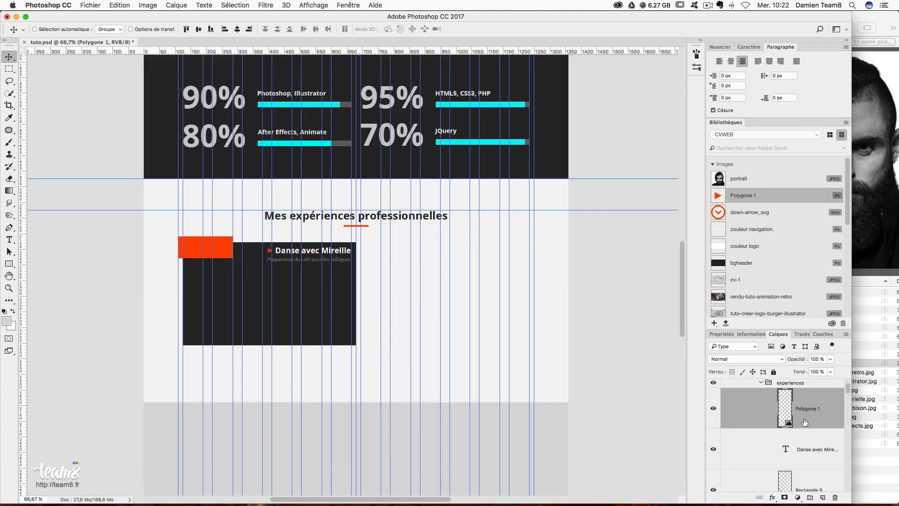
- Move the title, arrow and subtitle together onto the card, then hide the guides
left_click(822, 450, "shift")
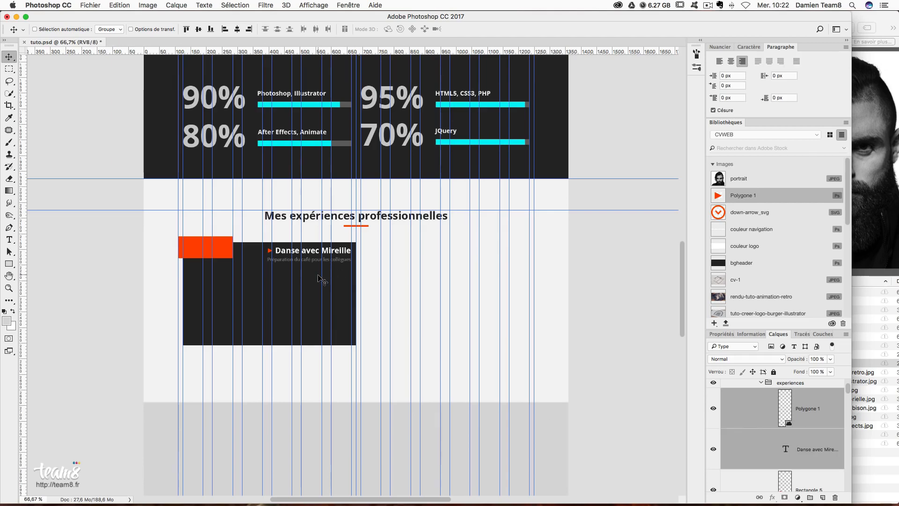
left_click_drag(314, 262, 313, 265)
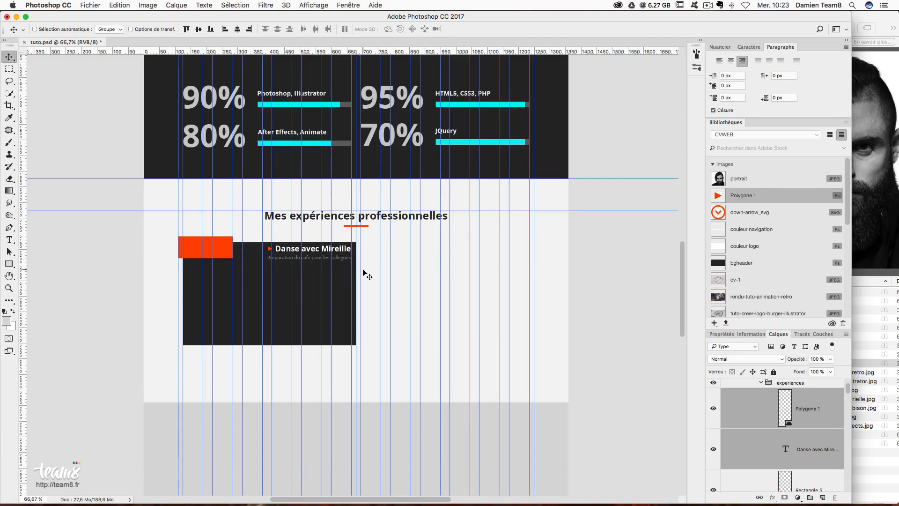
key("Down")
key("Down")
key("Down")
key("Down")
key("Down")
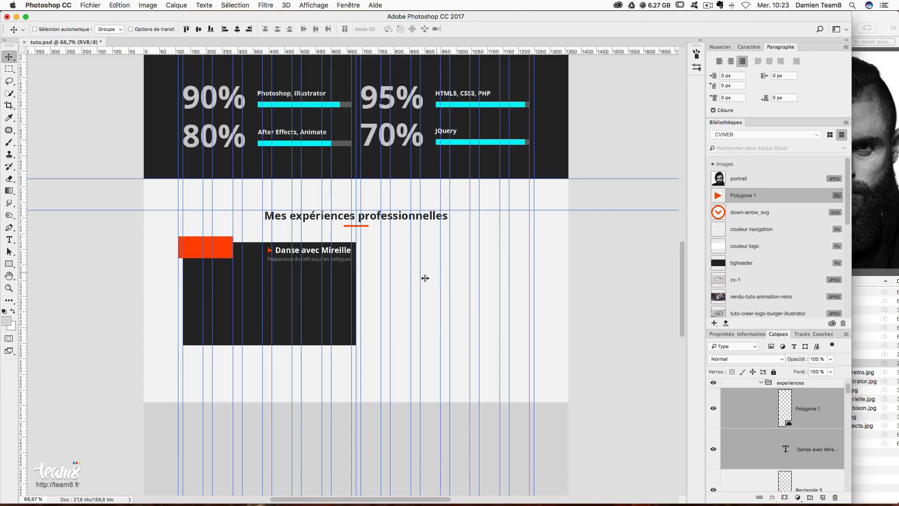
key("super+semicolon")
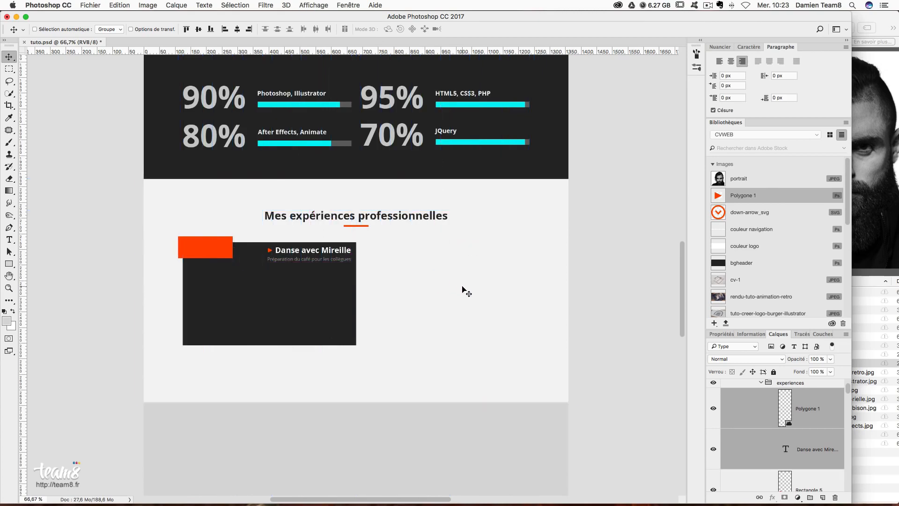
- Select the Lorem ipsum paragraph in the A propos section with the Type tool to copy it
left_click(9, 239)
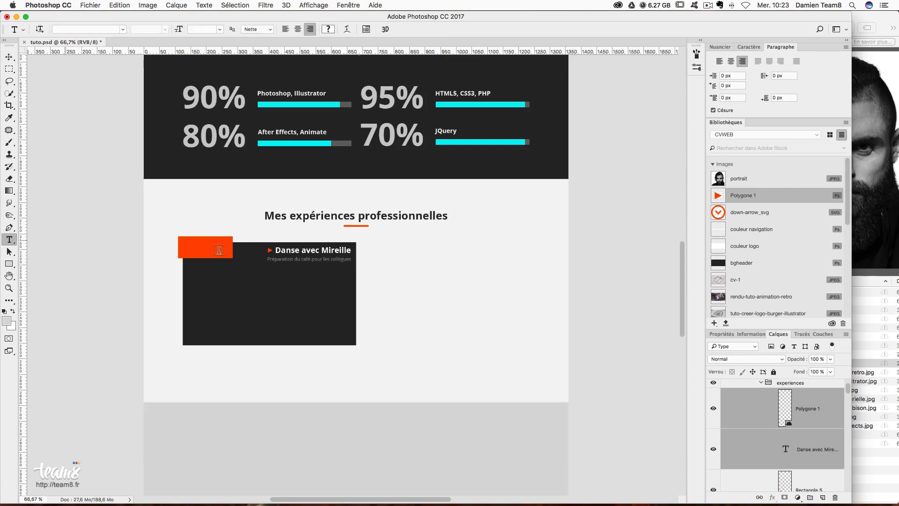
scroll(402, 264, "up", 5)
scroll(402, 265, "up", 5)
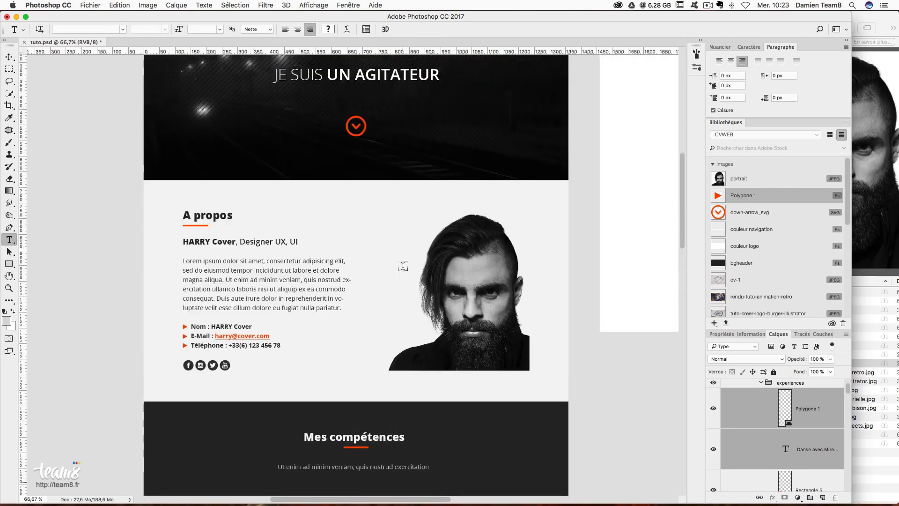
left_click(215, 265)
left_click_drag(183, 261, 346, 307)
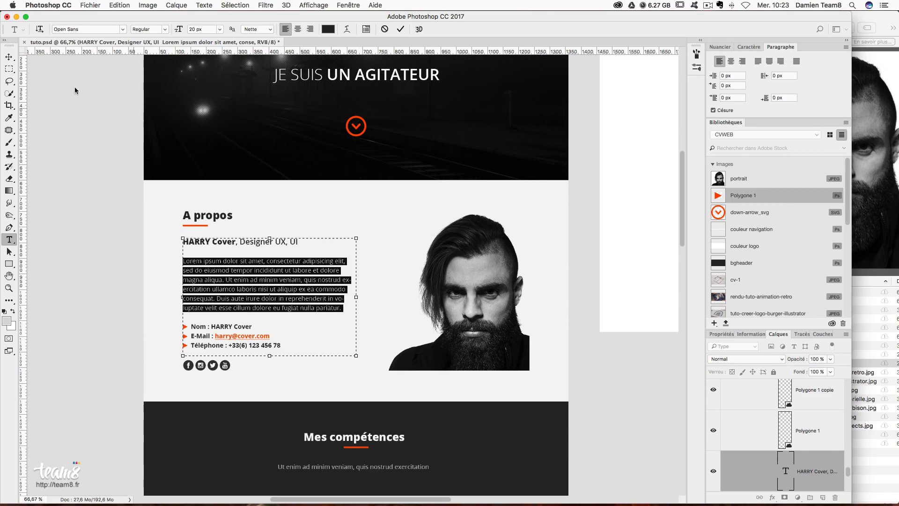
left_click(9, 57)
- Back on the experience card, select the Danse avec Mireille title layer and show the guides
scroll(388, 275, "down", 10)
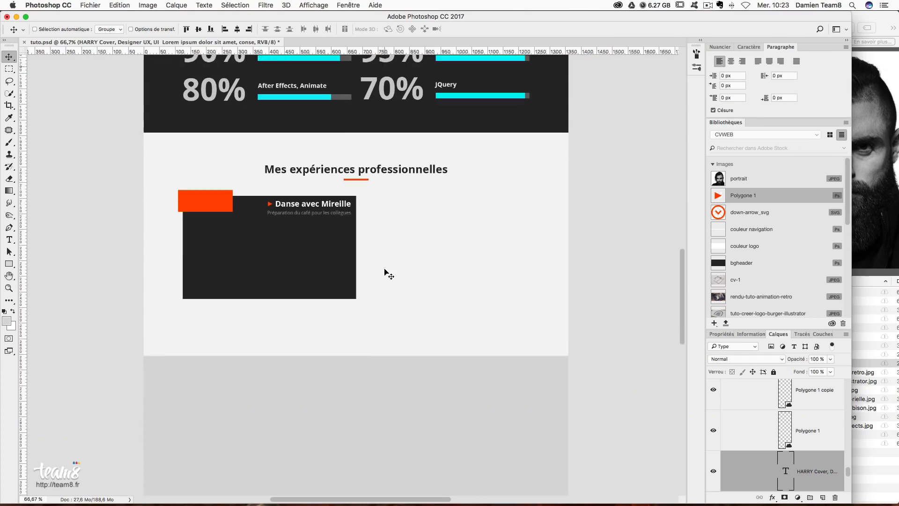
right_click(328, 237)
left_click(329, 245)
right_click(325, 215)
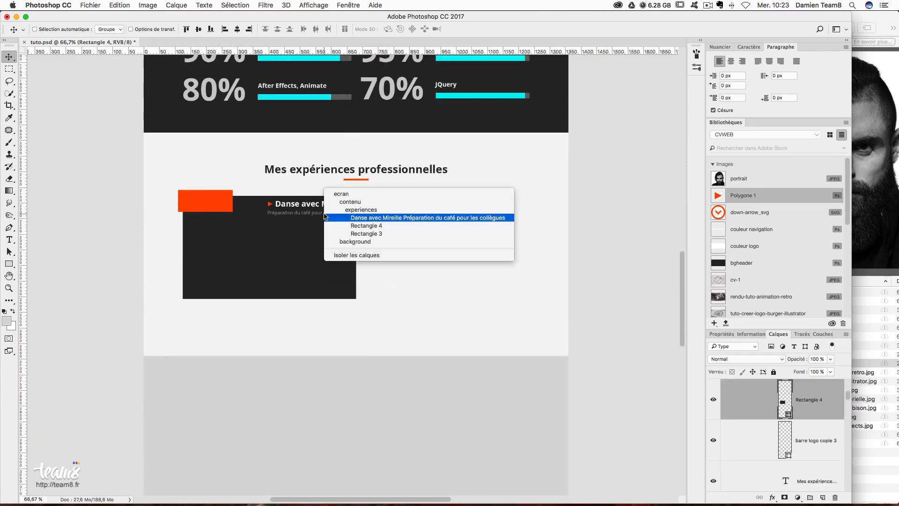
left_click(327, 218)
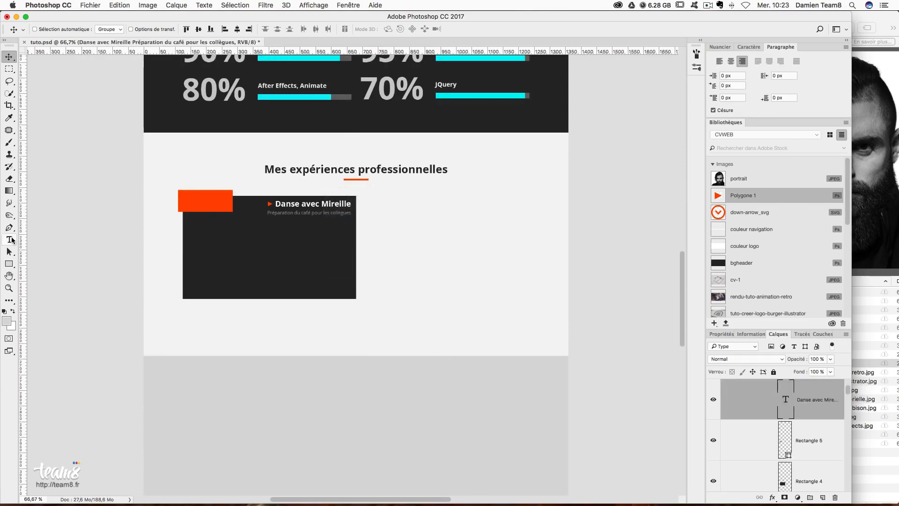
left_click(9, 240)
key("super+semicolon")
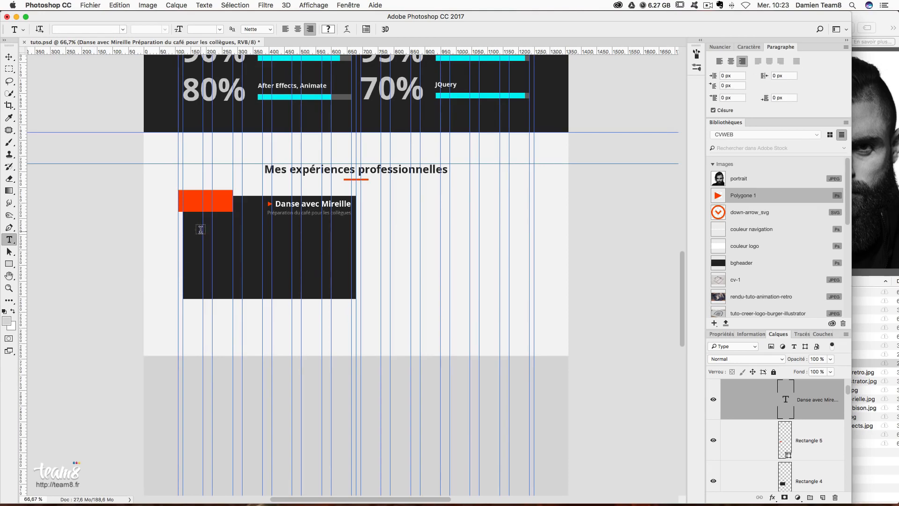
- Draw a paragraph text box in the dark card and paste the Lorem ipsum text
left_click_drag(194, 228, 346, 285)
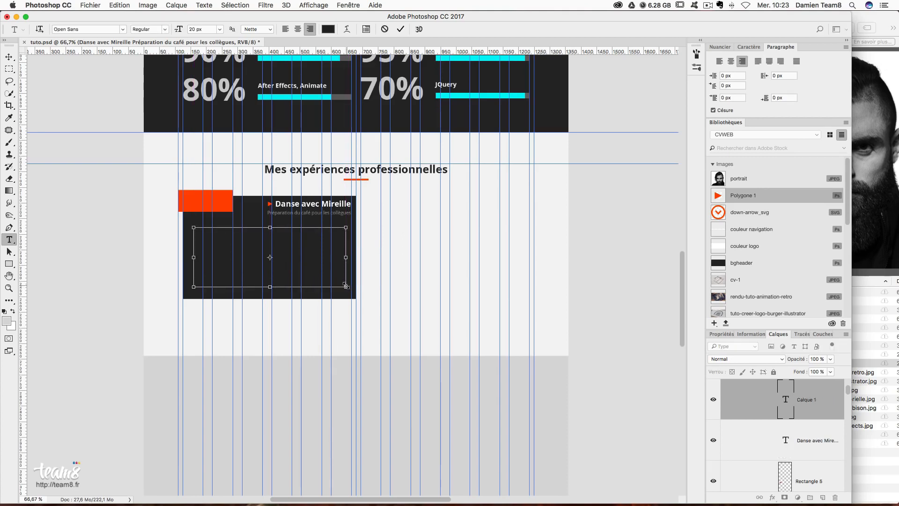
key("super+v")
key("super+a")
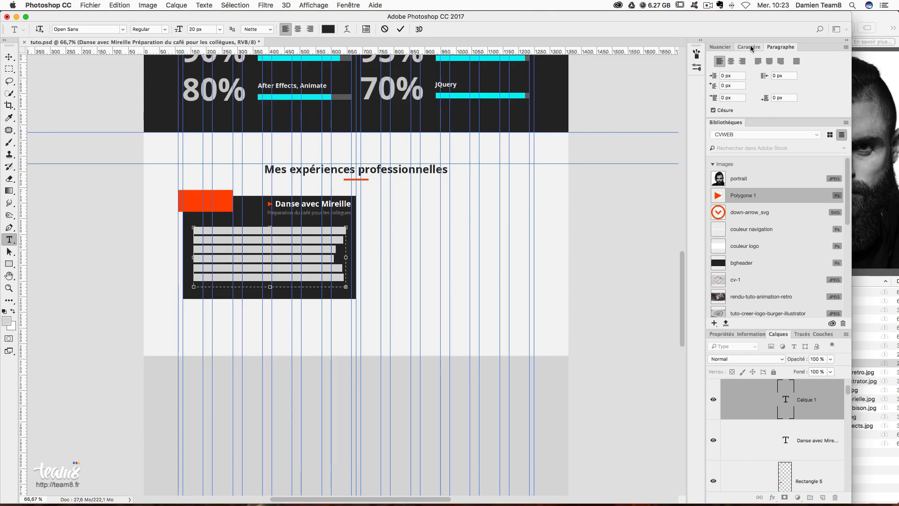
- Style the paragraph #cccccc at 18 px, justified with the last line left
left_click(750, 48)
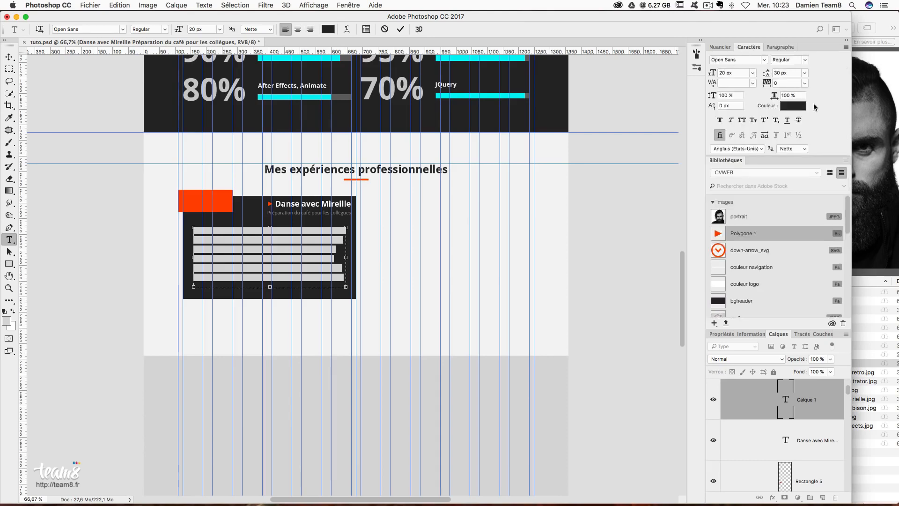
left_click(799, 106)
type("c")
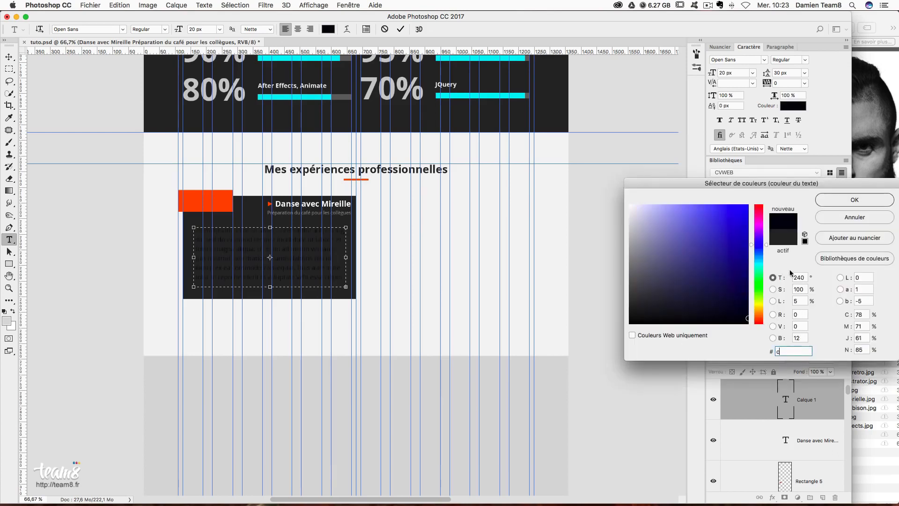
type("ccccc")
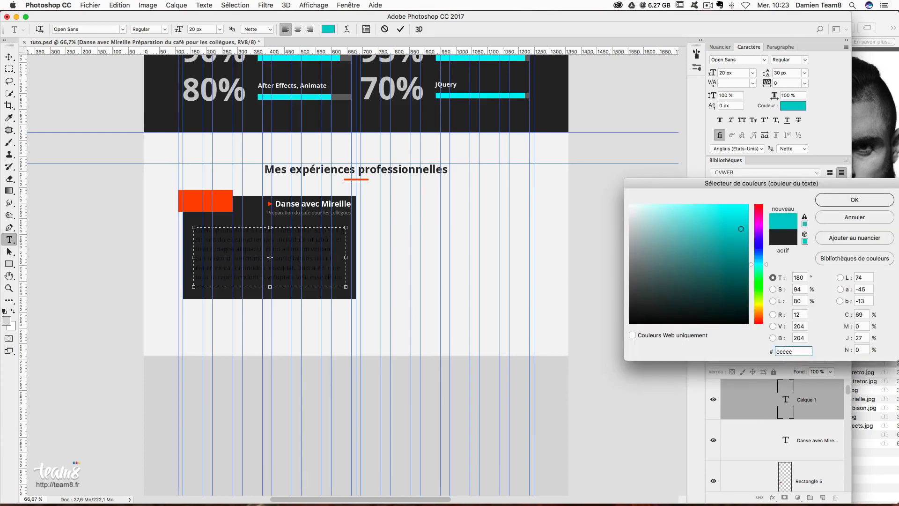
left_click(854, 199)
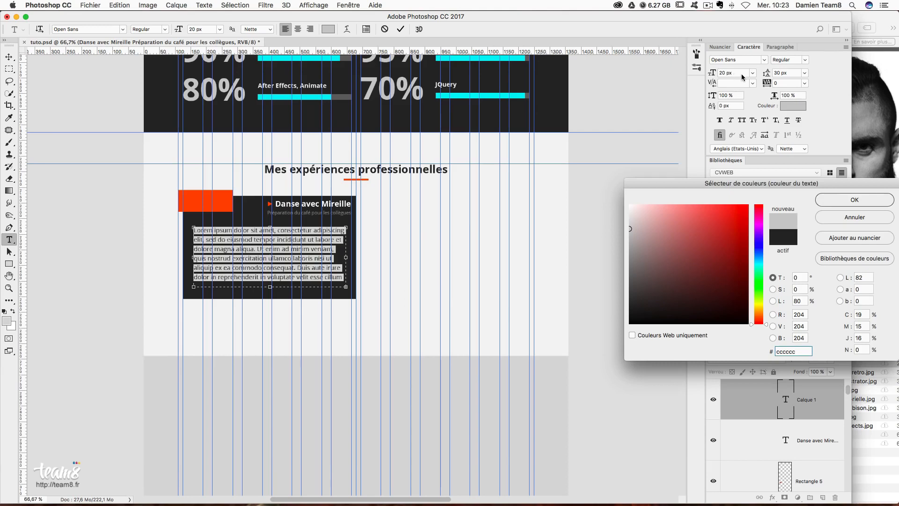
left_click(734, 73)
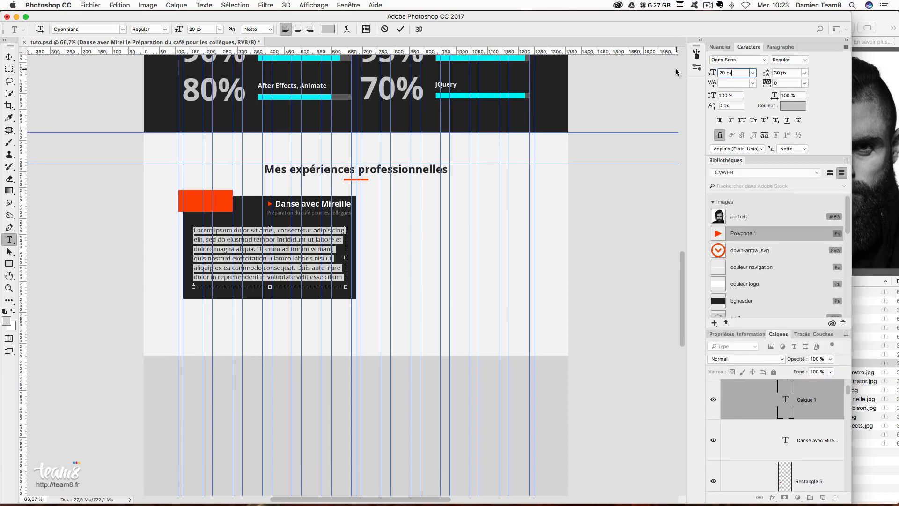
type("1")
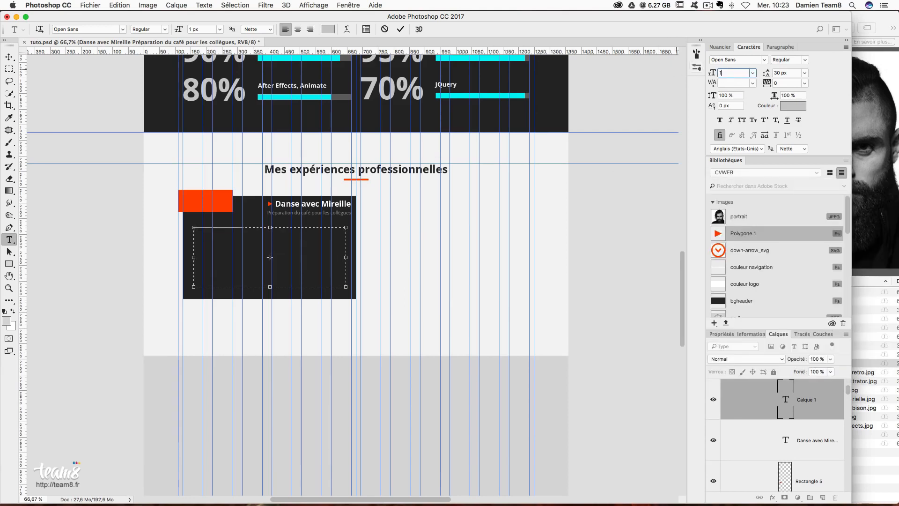
type("8")
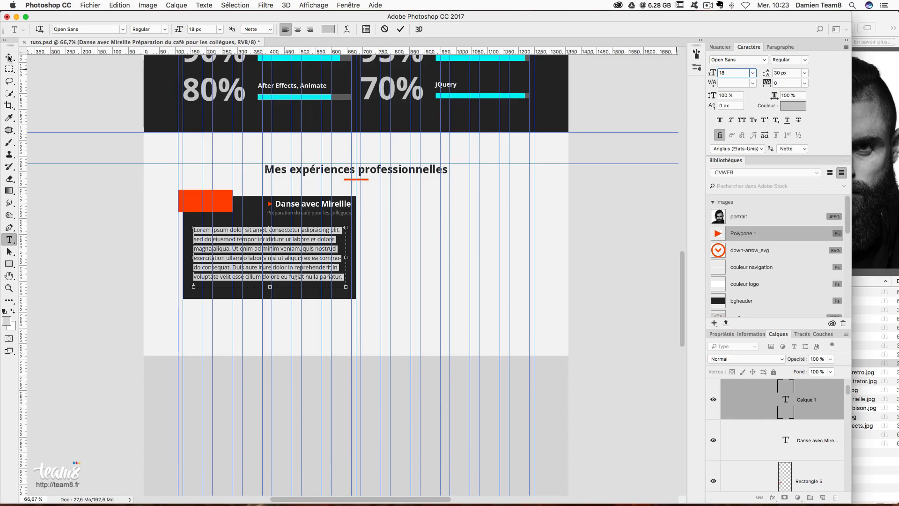
left_click(781, 47)
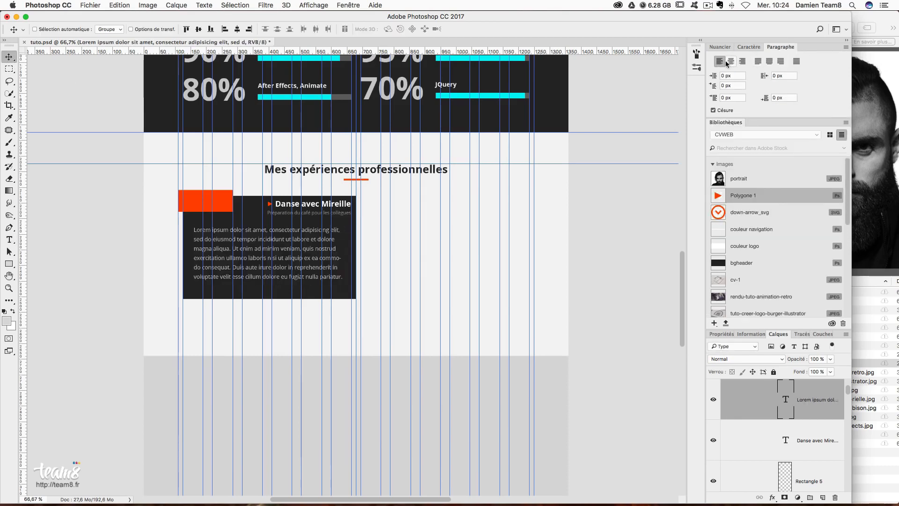
left_click(758, 63)
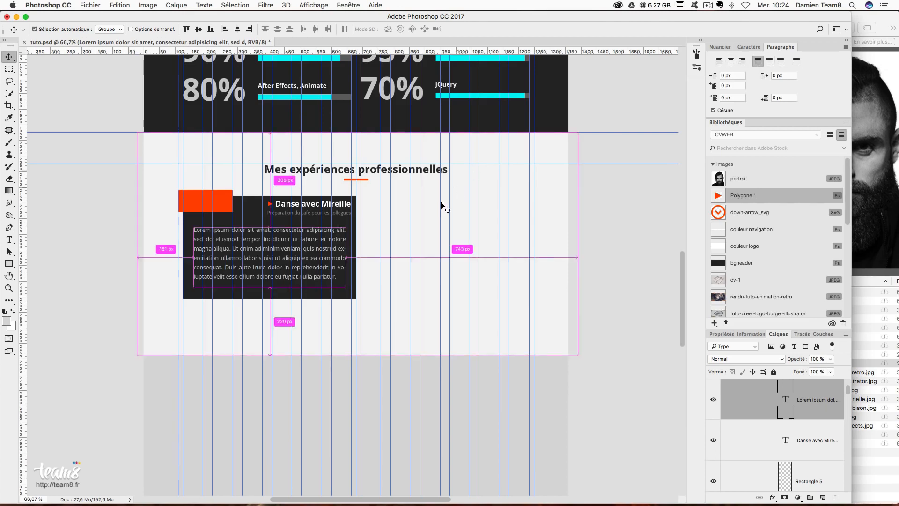
- Hide guides, then select the Danse avec Mireille title and Rectangle 5 and nudge them left and back
key("super+semicolon")
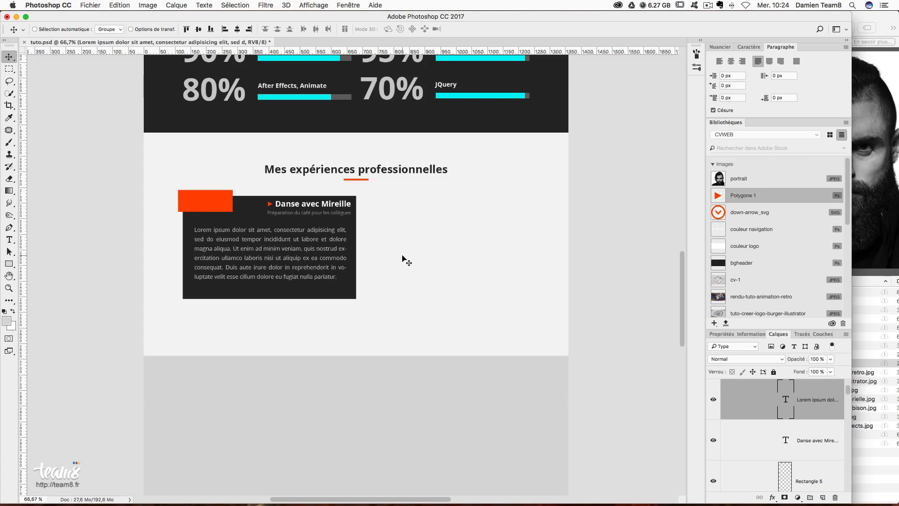
scroll(816, 430, "down", 1)
left_click(816, 430)
left_click(823, 466, "shift")
key("Left")
key("Left")
key("Left")
key("Left")
key("Left")
key("Left")
key("Right")
key("Right")
key("Right")
key("Right")
key("Right")
key("Right")
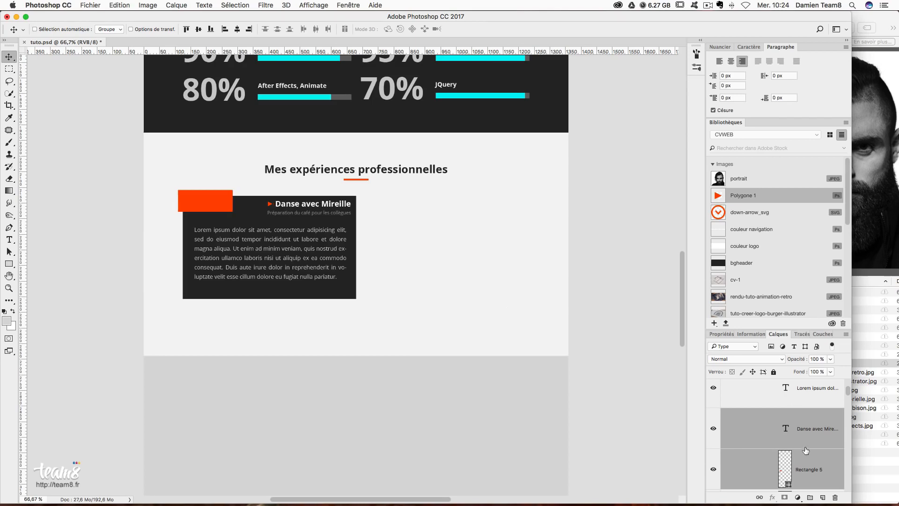
- Nudge the Danse avec Mireille title and Polygone 1 arrow left and down
left_click(812, 443)
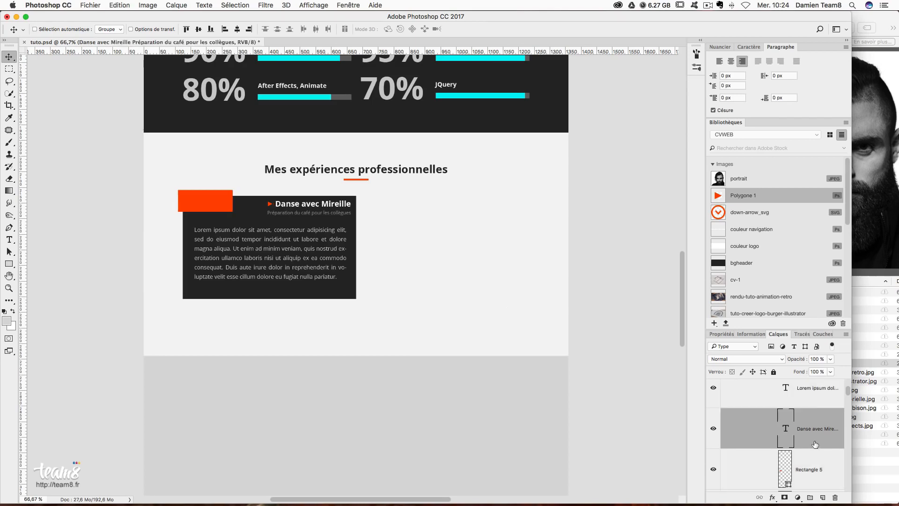
scroll(815, 431, "up", 3)
left_click(826, 411, "shift")
key("Left")
key("Left")
key("Left")
key("Left")
key("Left")
key("Left")
key("Left")
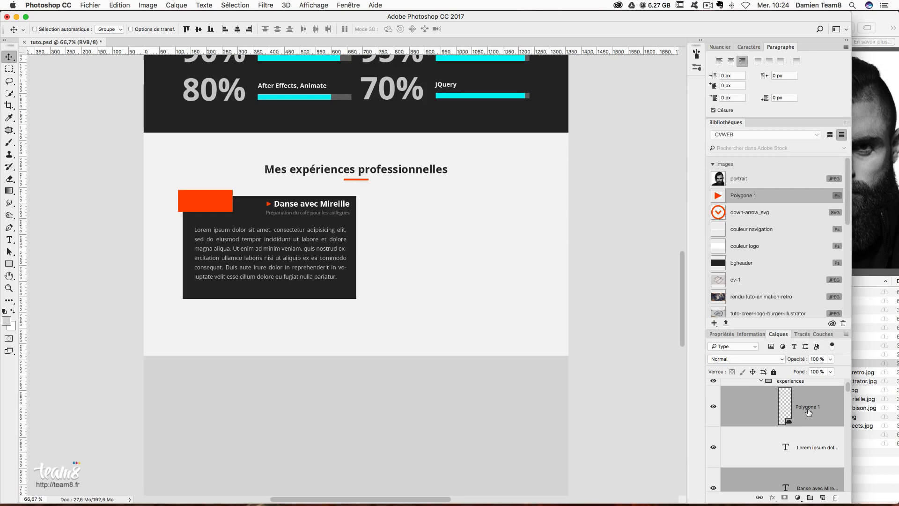
key("Left")
key("Left")
key("Left")
key("Down")
key("Down")
key("Down")
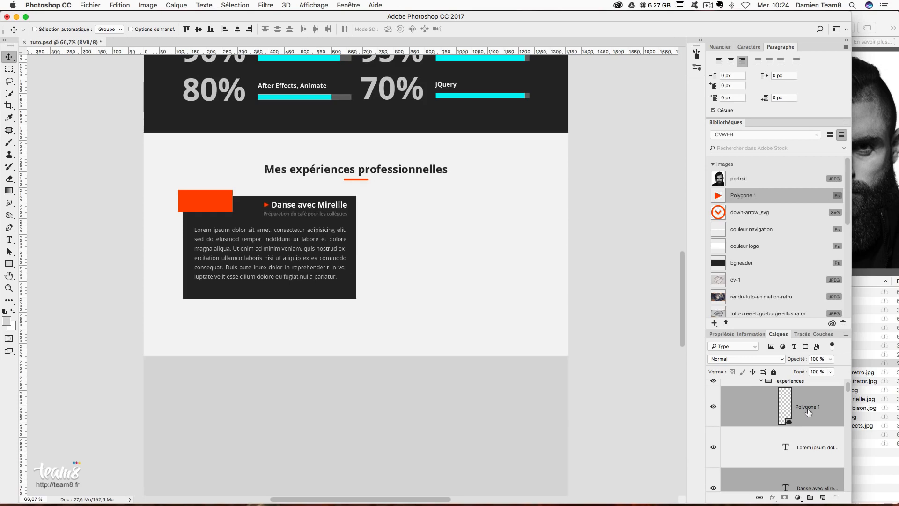
key("Left")
key("Left")
key("Left")
key("Left")
key("Left")
key("Left")
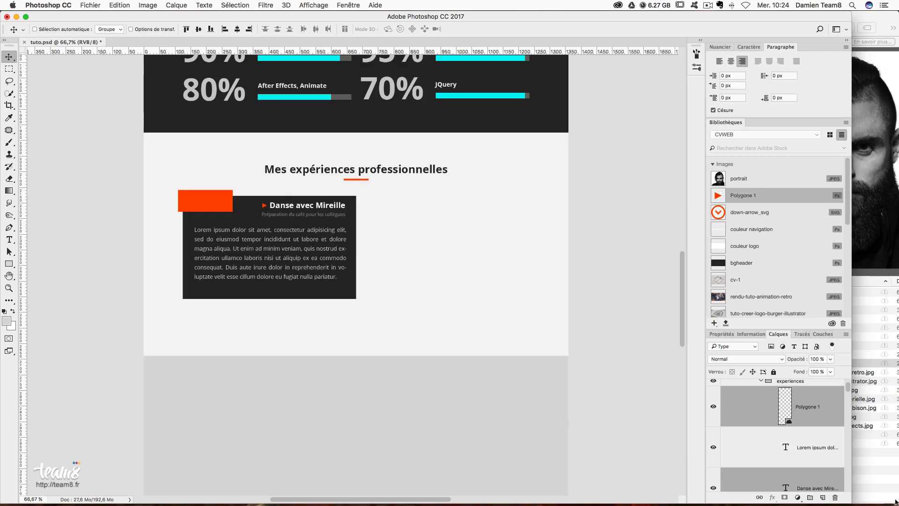
- Select the Lorem ipsum paragraph and nudge it down, then up one pixel
right_click(308, 273)
left_click(309, 274)
key("Down")
key("Down")
key("Down")
key("Down")
key("Down")
key("Down")
key("Down")
key("Down")
key("Down")
key("Up")
key("Up")
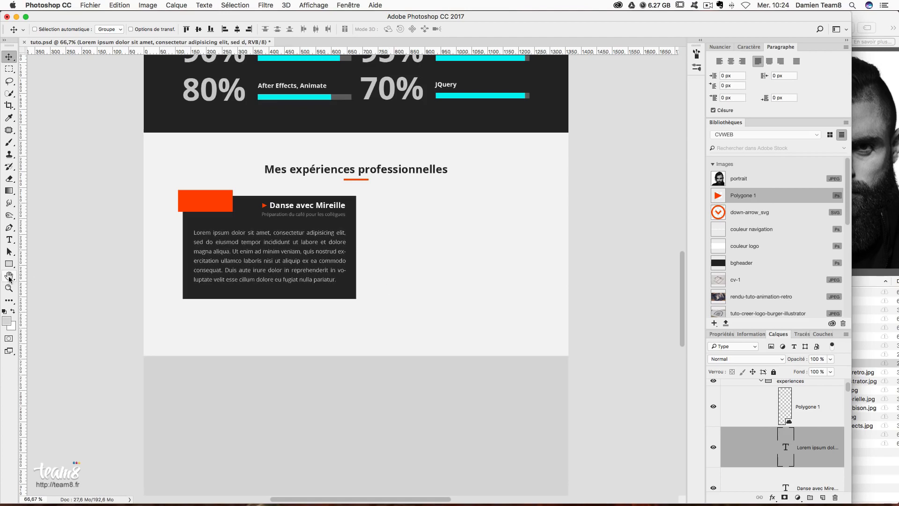
left_click(9, 240)
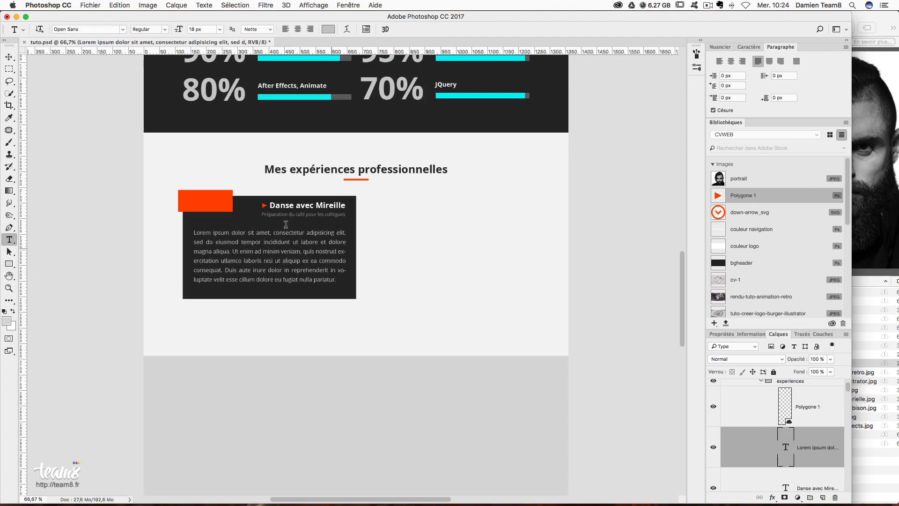
- Add the 2015 / 2016 date text and move it into the orange box
left_click(254, 192)
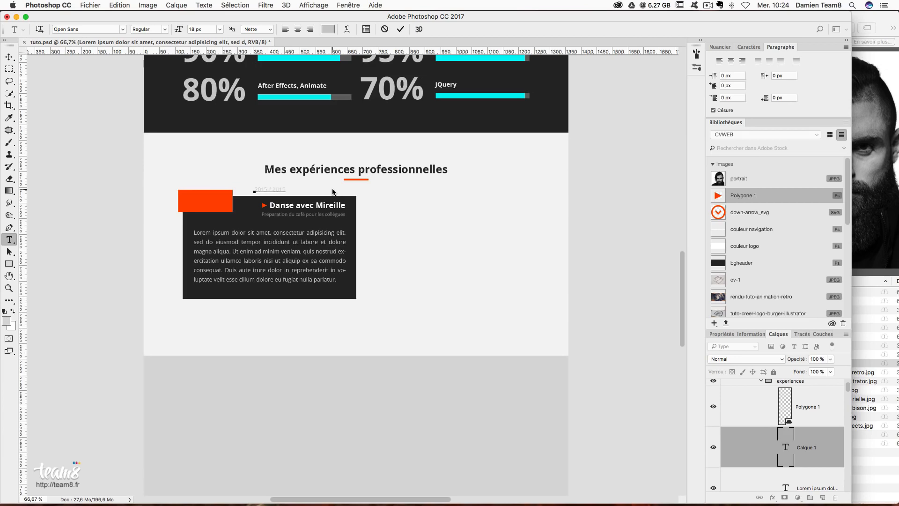
left_click(9, 57)
left_click_drag(386, 200, 322, 211)
- Make the date 25 px Bold and centre it in the orange box
left_click(749, 47)
left_click(739, 73)
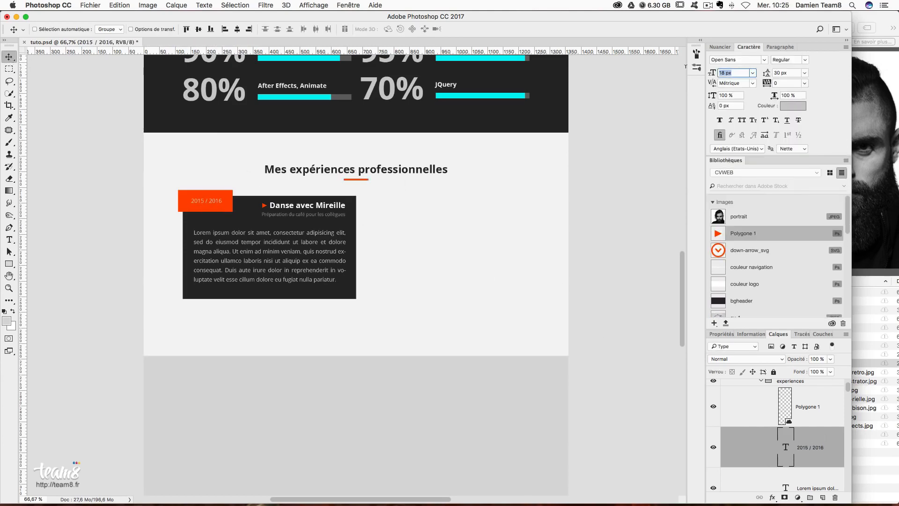
type("25")
key("Return")
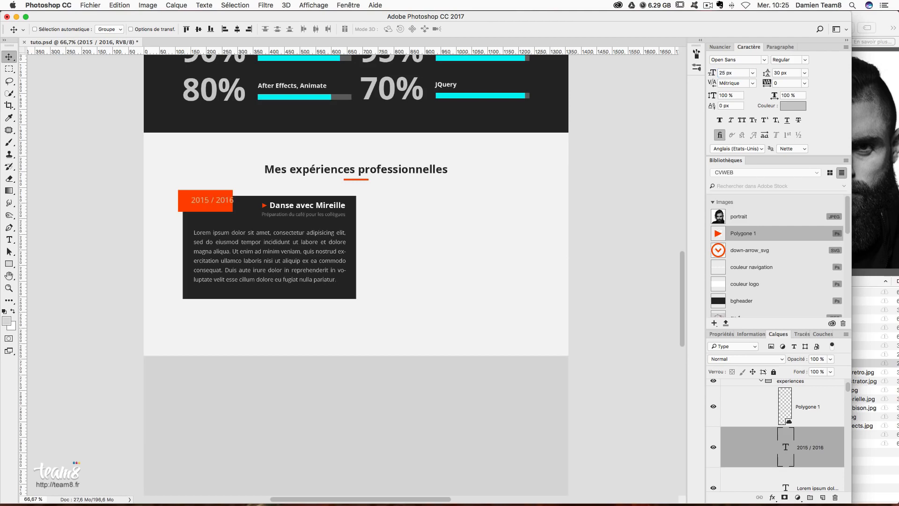
left_click(806, 61)
left_click(800, 100)
left_click_drag(261, 214, 255, 215)
- Colour the date white #ffffff, nudge it left and up, and show the guides
left_click(805, 106)
left_click_drag(744, 260, 598, 120)
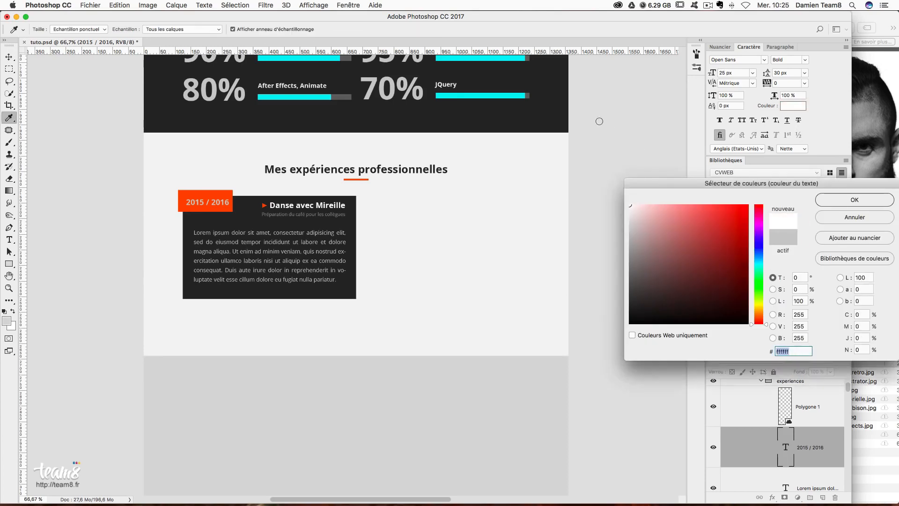
left_click(856, 199)
key("Left")
key("Left")
key("Left")
key("Left")
key("Left")
key("Left")
key("Up")
key("Up")
key("super+semicolon")
left_click(811, 417)
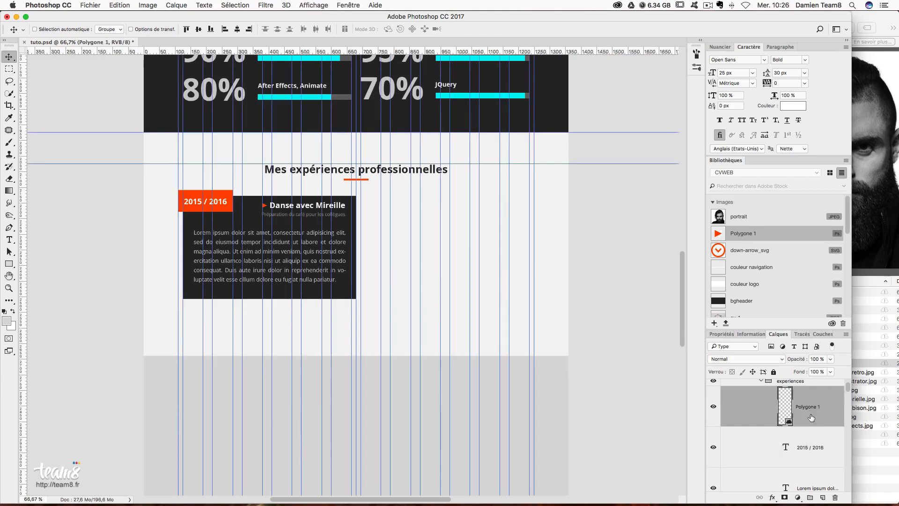
- Select the first card's layers, leaving out the section title and barre logo copie 3
scroll(812, 417, "down", 5)
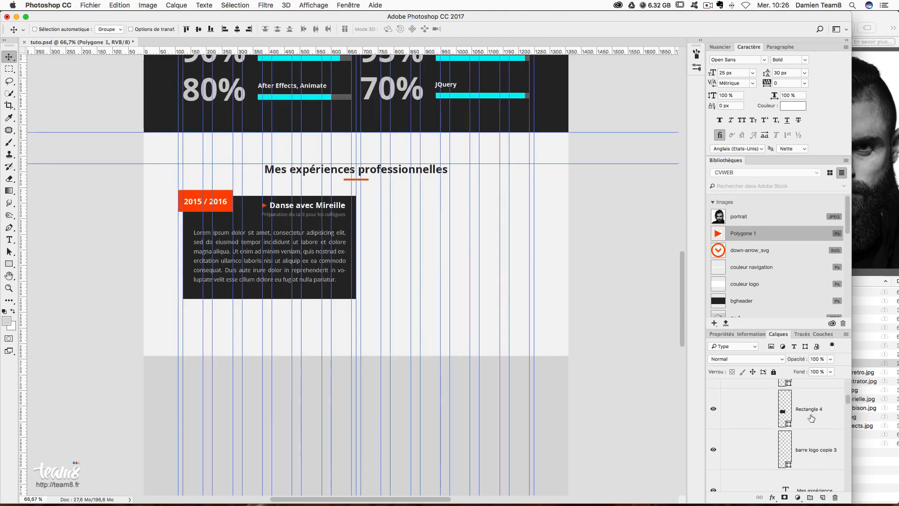
scroll(812, 417, "down", 2)
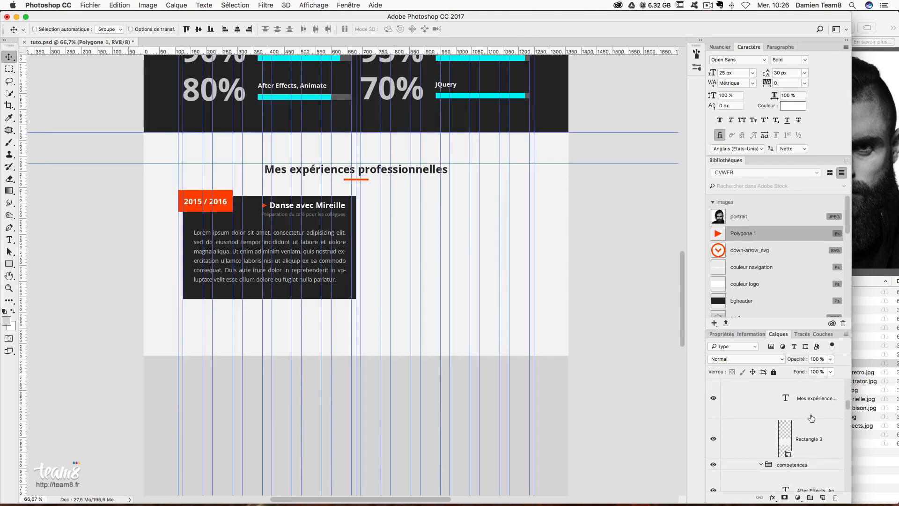
left_click(814, 412, "shift")
scroll(811, 414, "up", 6)
scroll(812, 414, "up", 3)
left_click_drag(315, 315, 345, 343)
key("super+z")
scroll(800, 445, "down", 5)
scroll(801, 444, "down", 2)
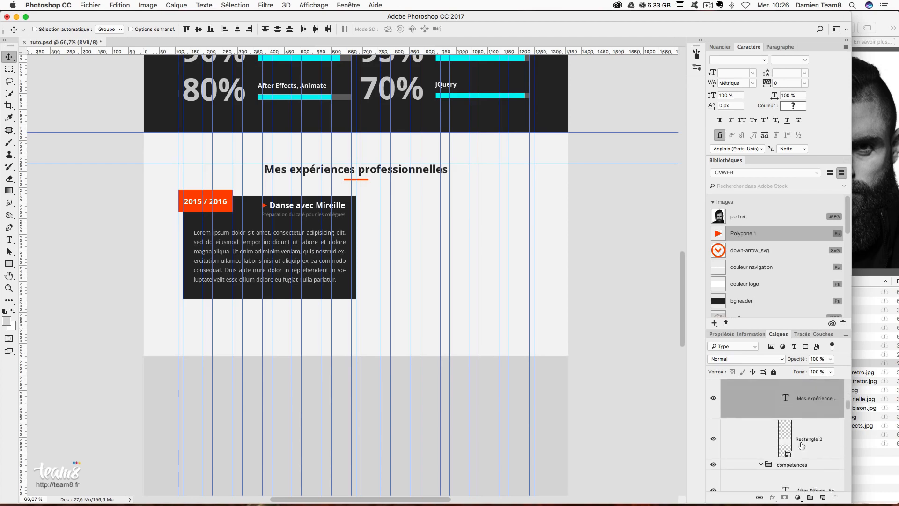
left_click(818, 411, "super")
scroll(816, 424, "up", 2)
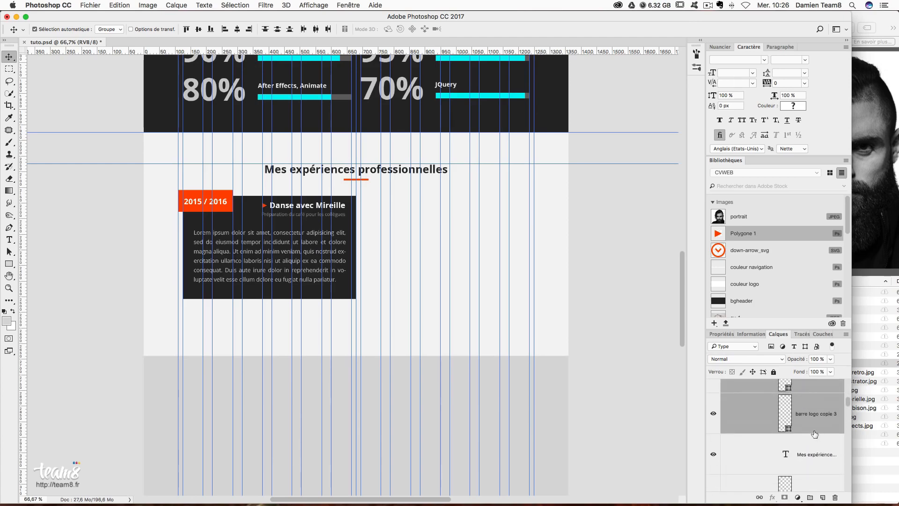
left_click(814, 432, "super")
- Group the card layers as exp1 and Alt-drag a duplicate of it to the right
key("super+g")
double_click(804, 429)
type("exp1")
key("Return")
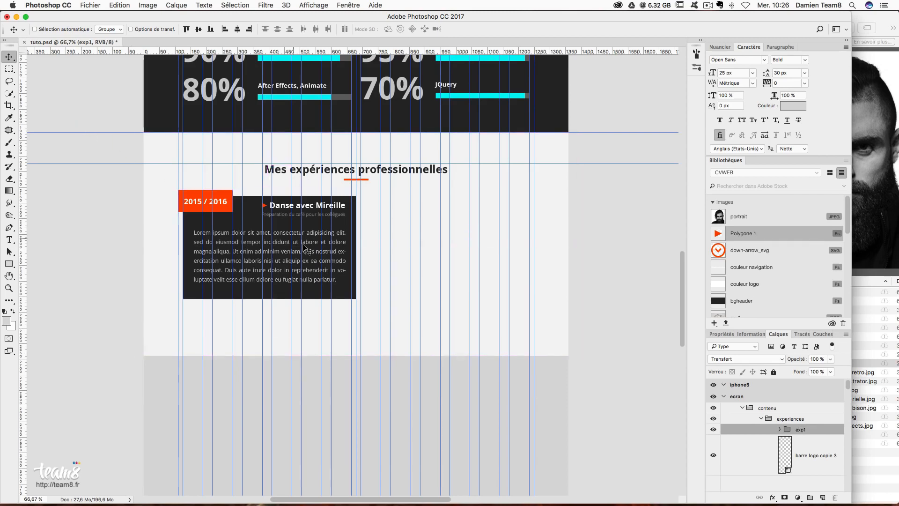
left_click_drag(252, 261, 425, 260)
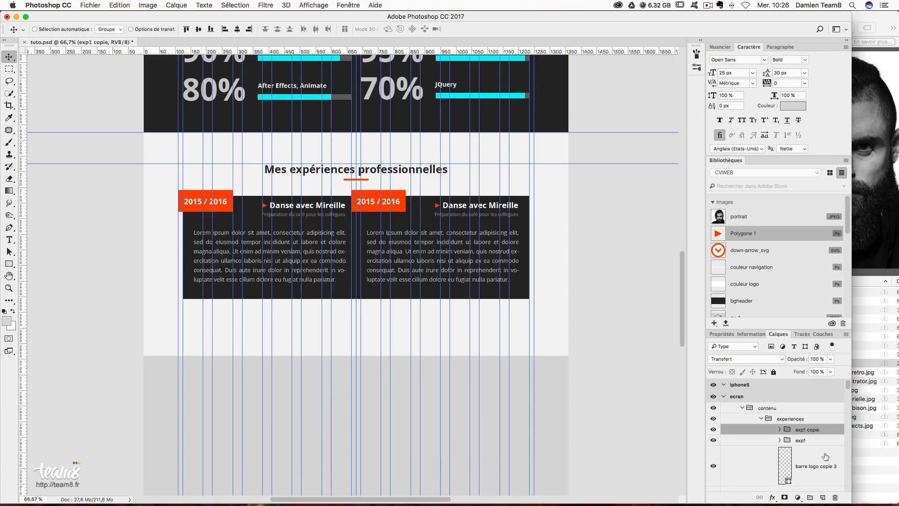
left_click(779, 441)
- Narrow the left card's background rectangle by dragging its right edge in
scroll(810, 452, "down", 5)
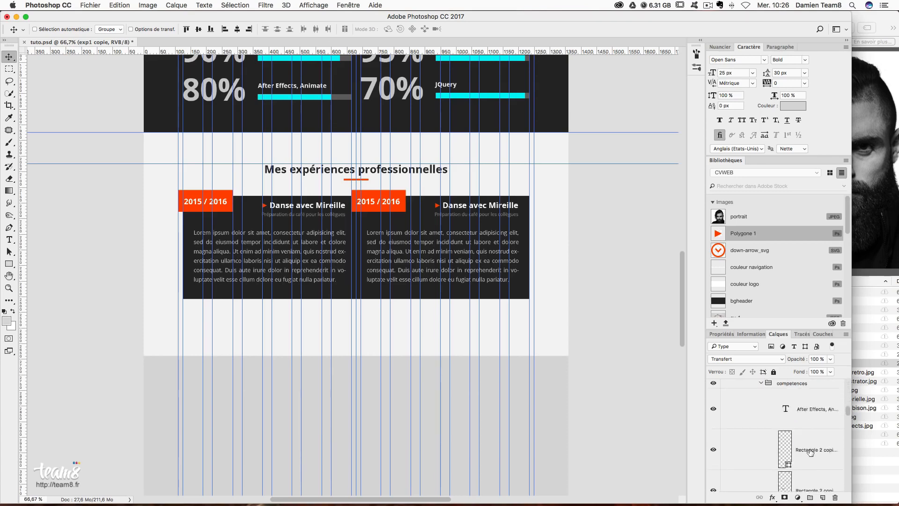
scroll(811, 452, "down", 8)
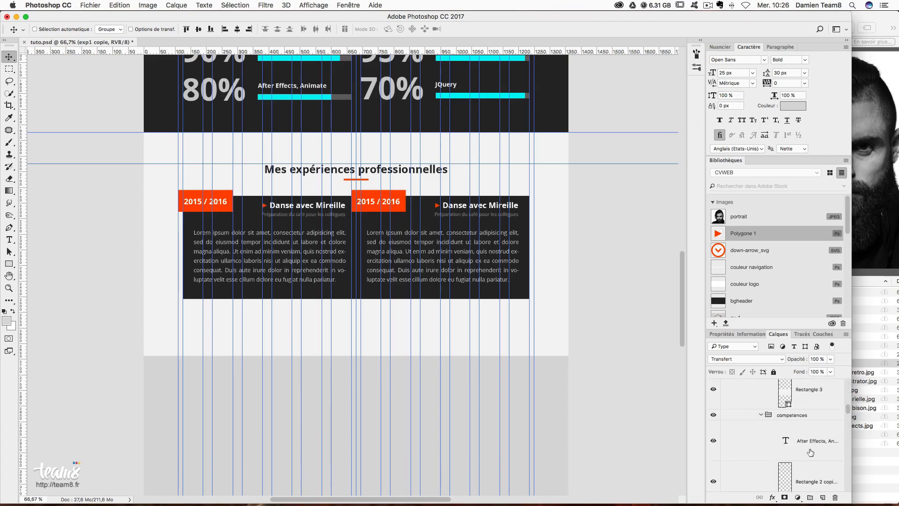
scroll(810, 452, "down", 5)
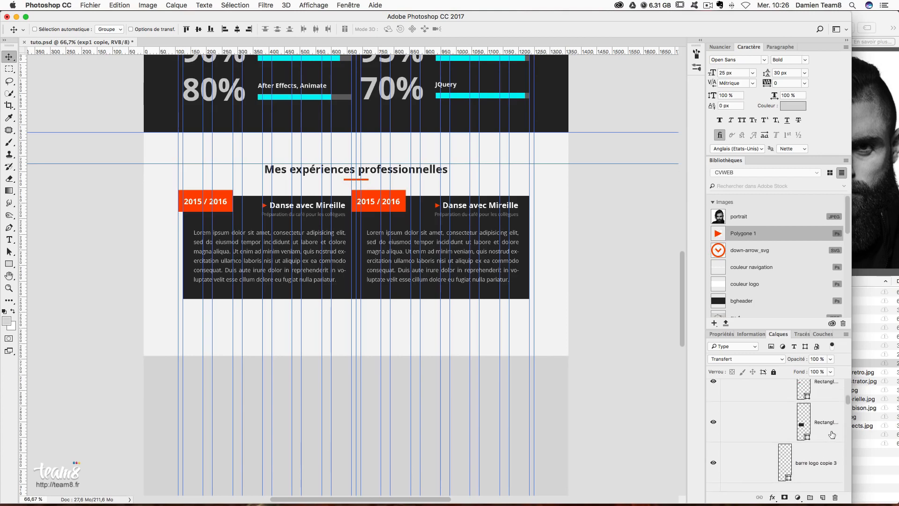
left_click(829, 433)
key("ctrl+t")
left_click_drag(355, 247, 344, 248)
key("Return")
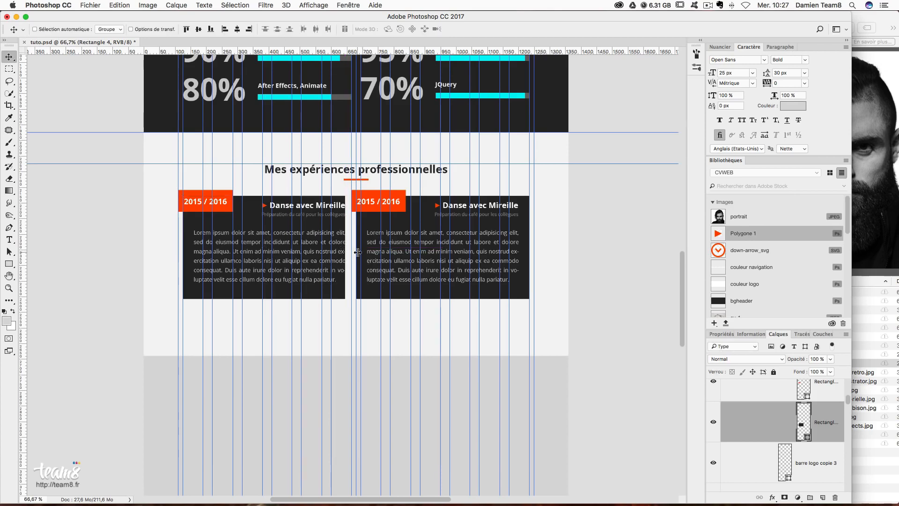
- Select the Lorem ipsum body text and scale it narrower to fit the card
right_click(325, 255)
left_click(324, 255)
right_click(364, 265)
left_click(366, 256)
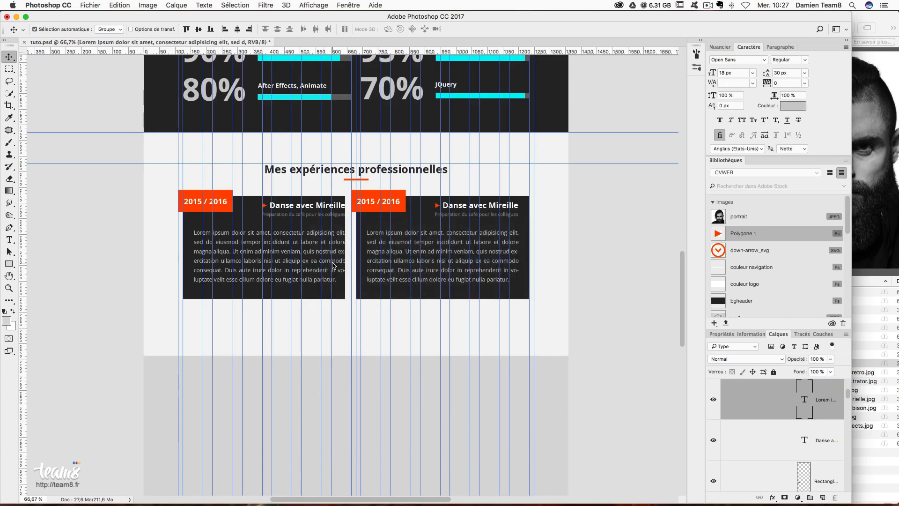
key("ctrl+t")
left_click_drag(344, 259, 335, 260)
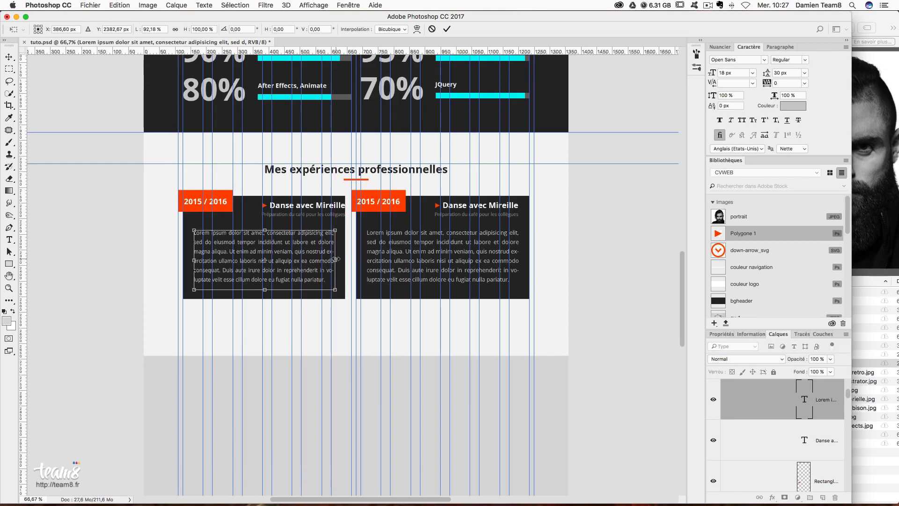
key("Return")
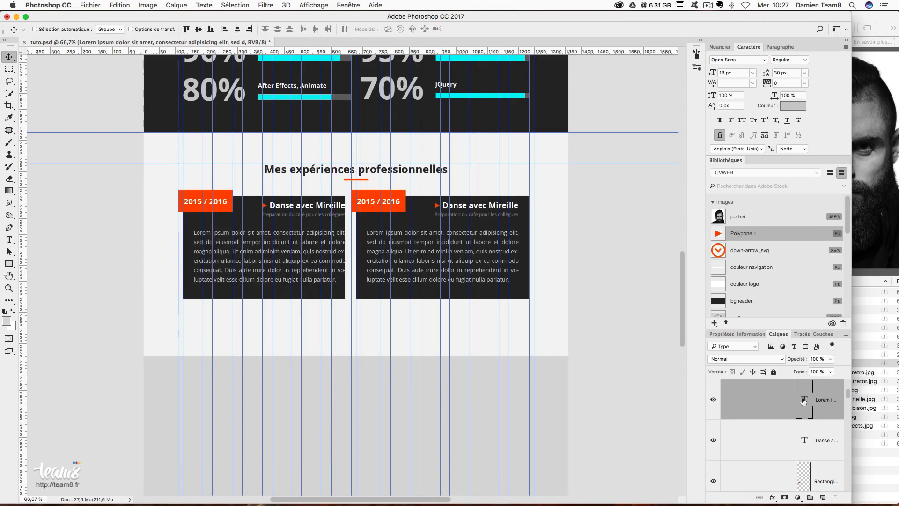
- Pull the paragraph box's right edge in to fit the card and hide the guides
double_click(804, 400)
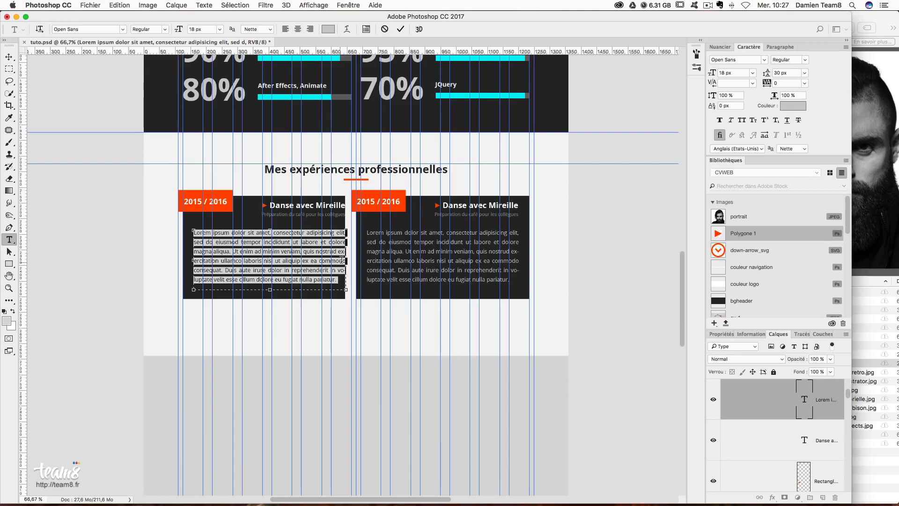
left_click_drag(341, 265, 333, 266)
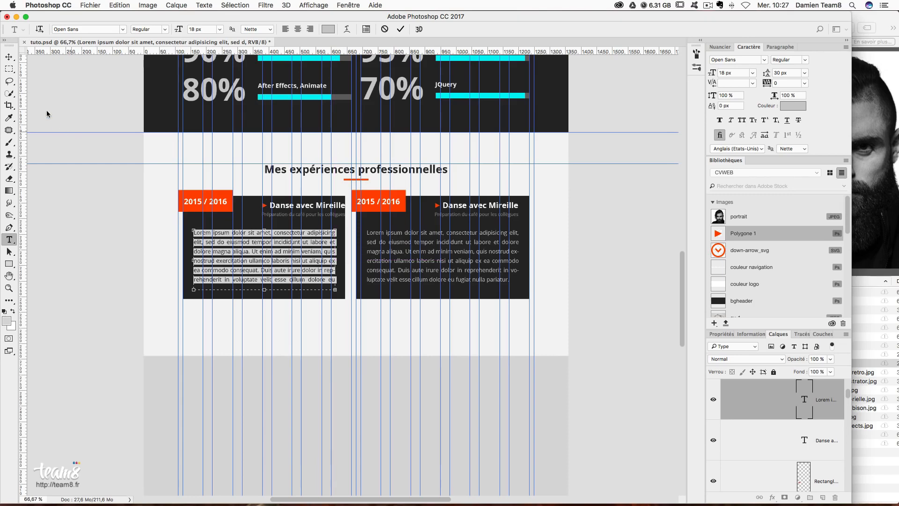
left_click(9, 58)
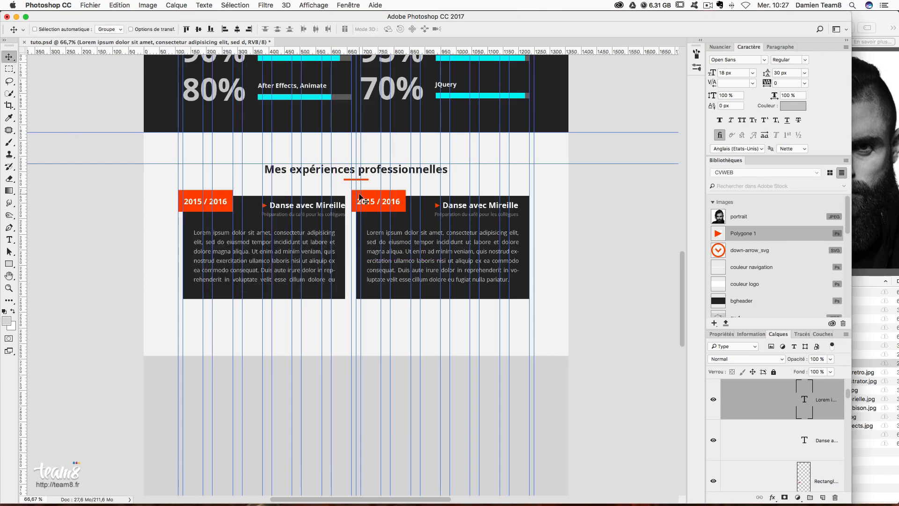
key("super+semicolon")
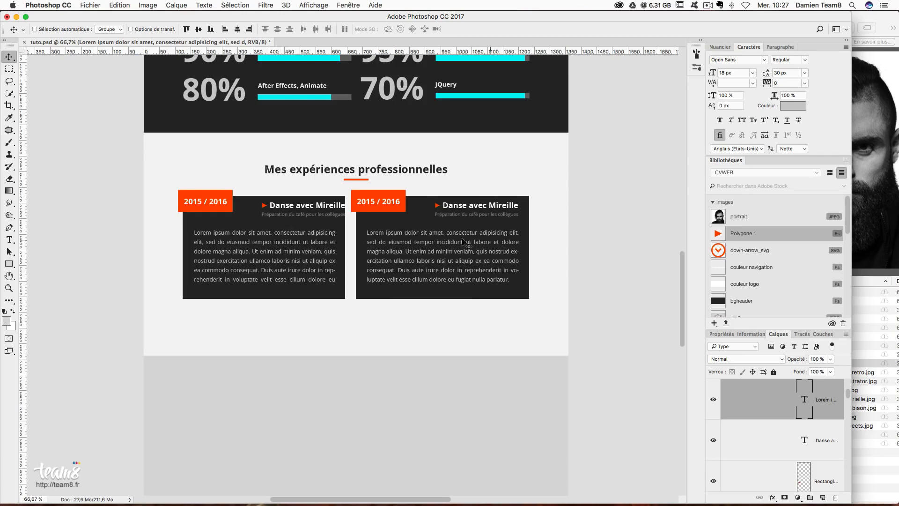
- Move the Danse avec Mireille title and Polygone 1 arrow 19 px left
right_click(298, 208)
left_click(398, 209)
scroll(819, 430, "down", 3)
scroll(819, 430, "up", 3)
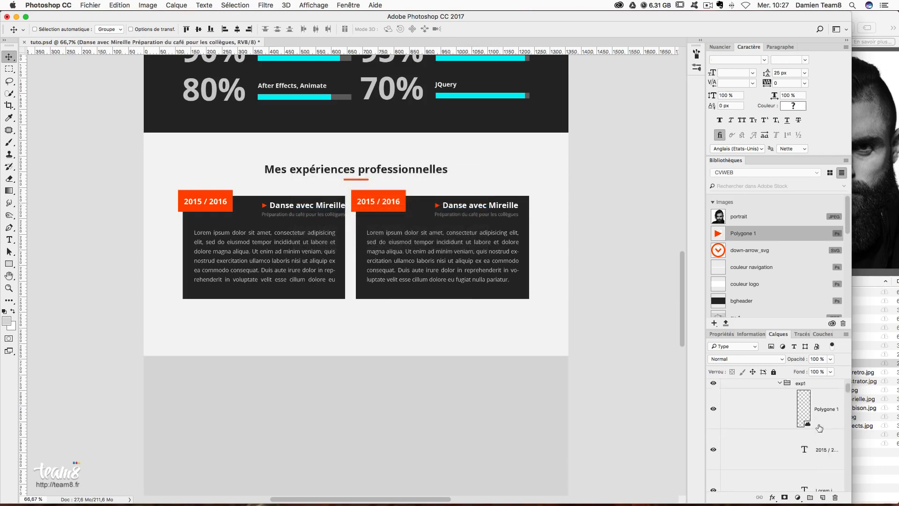
scroll(819, 427, "up", 1)
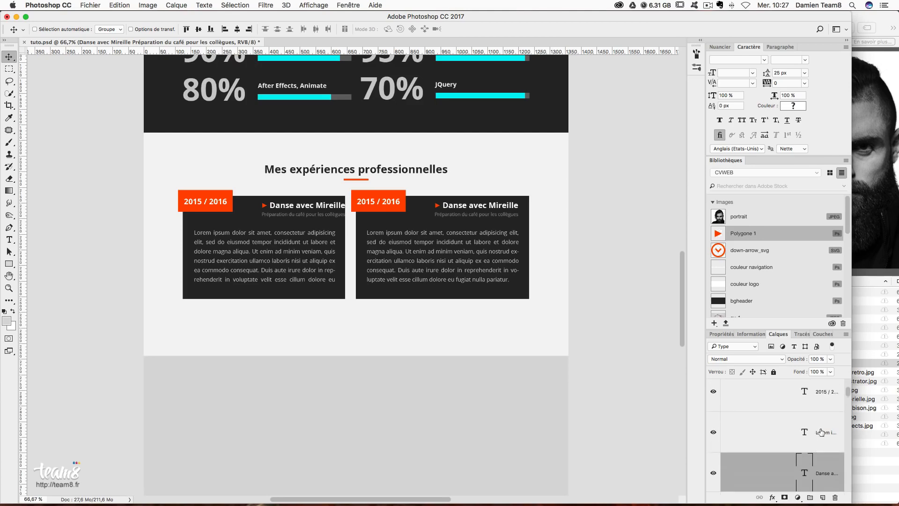
scroll(822, 431, "up", 1)
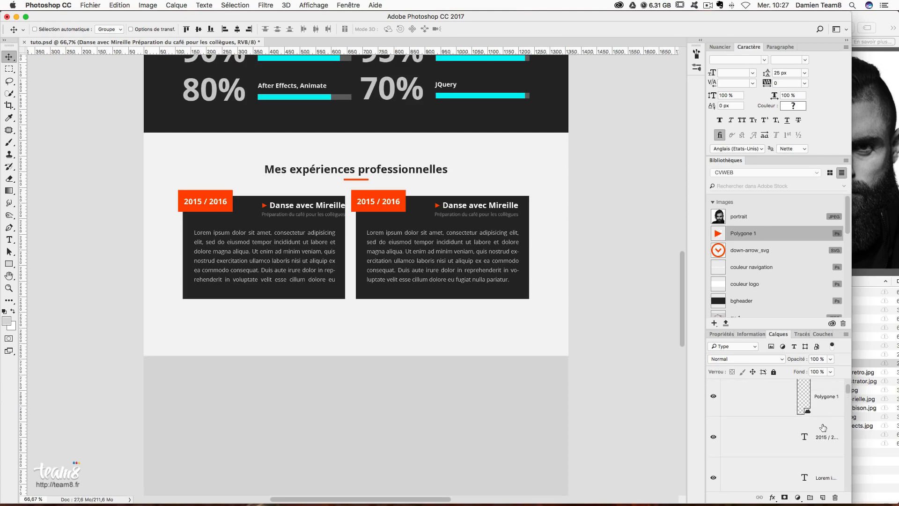
left_click(742, 382, "super")
left_click_drag(455, 293, 447, 291)
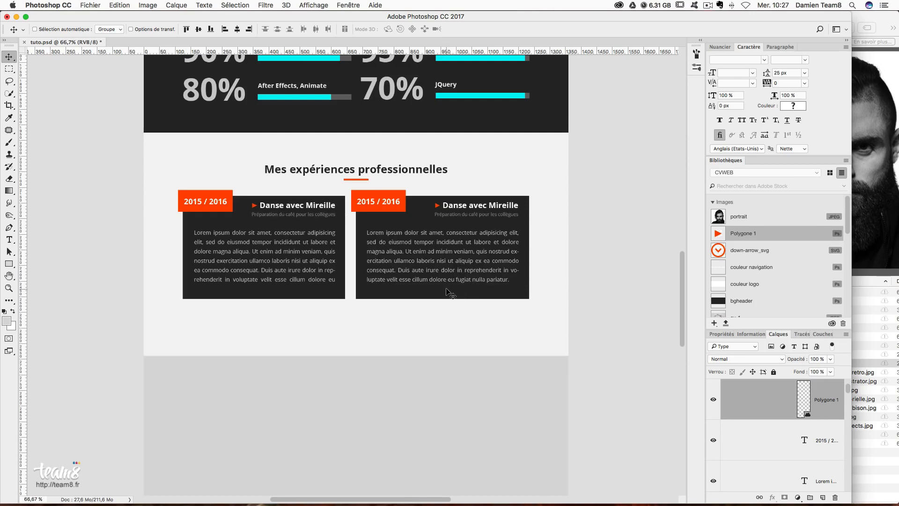
- Delete the outdated exp1 copie card
scroll(829, 407, "up", 2)
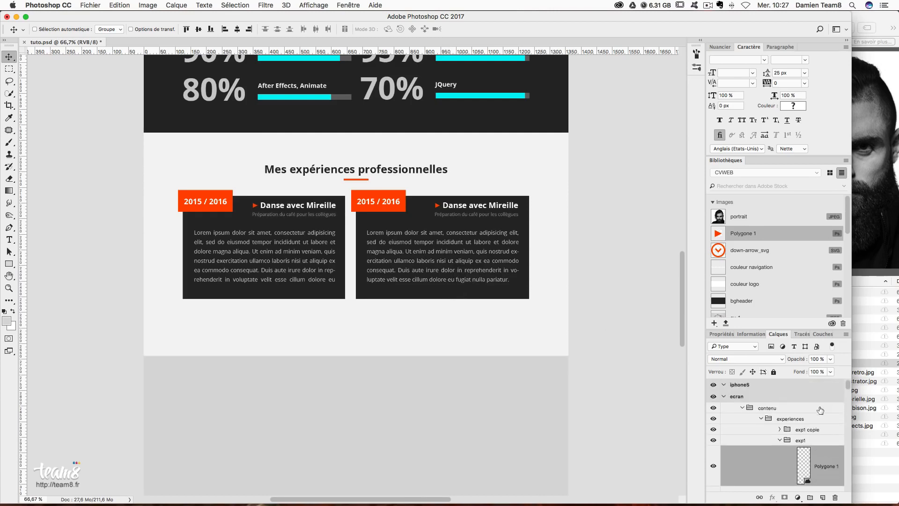
left_click(780, 440)
left_click(813, 431)
left_click(779, 441)
left_click_drag(814, 430, 835, 497)
left_click(781, 430)
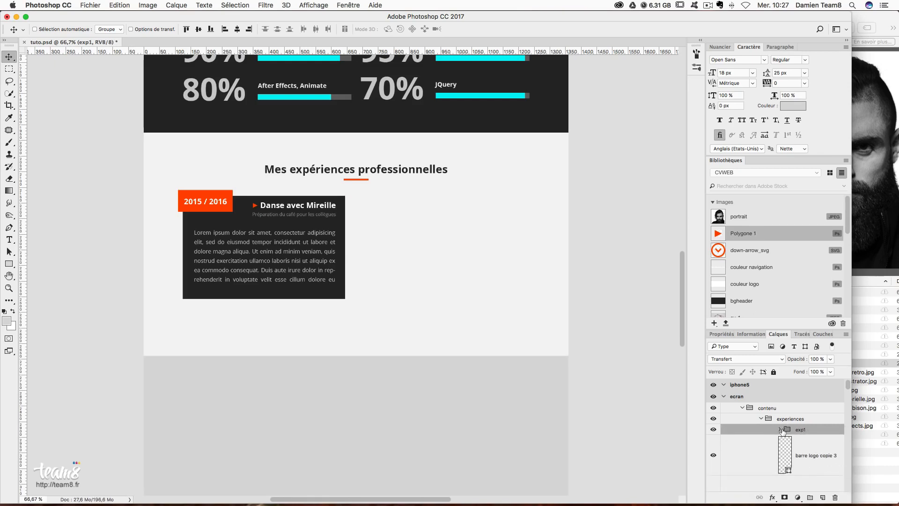
- Alt-drag a fresh copy of exp1 into the right column and nudge it onto the guide
key("super+semicolon")
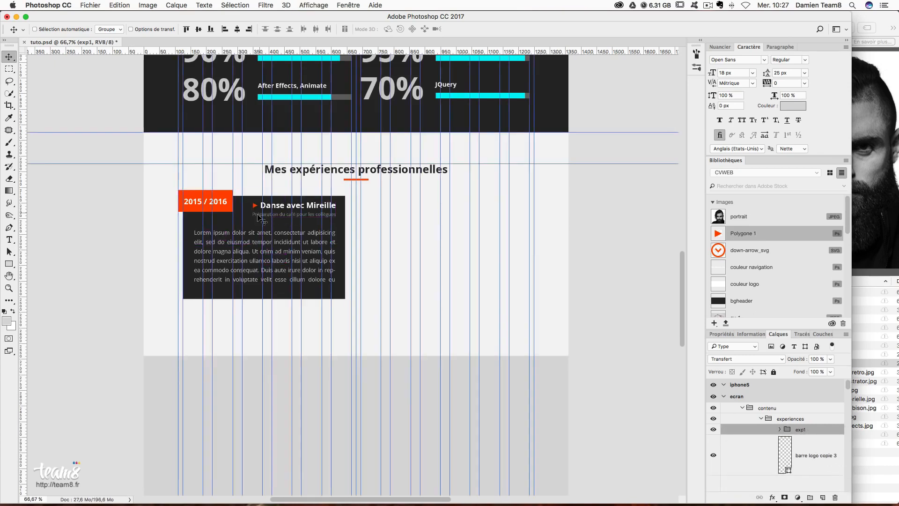
left_click_drag(254, 229, 420, 233)
key("super+z")
left_click_drag(291, 241, 473, 249, "alt")
key("Right")
key("Right")
key("Right")
key("Right")
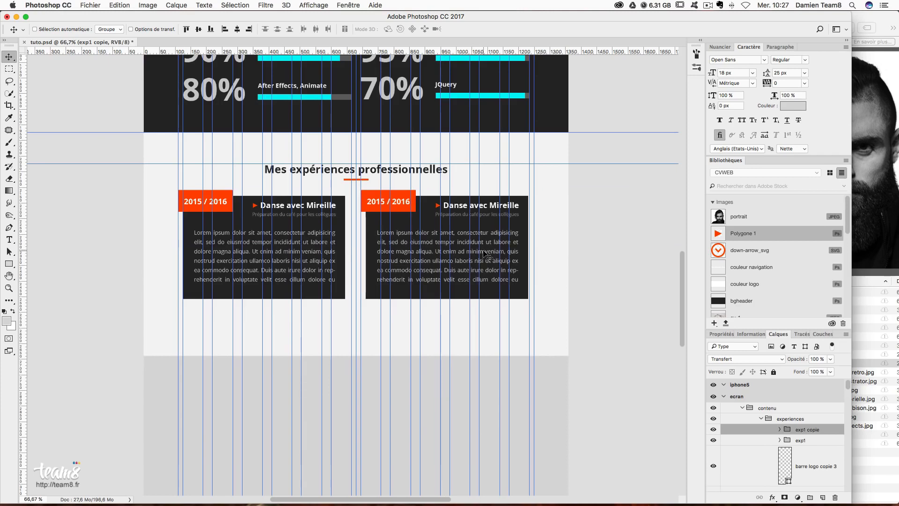
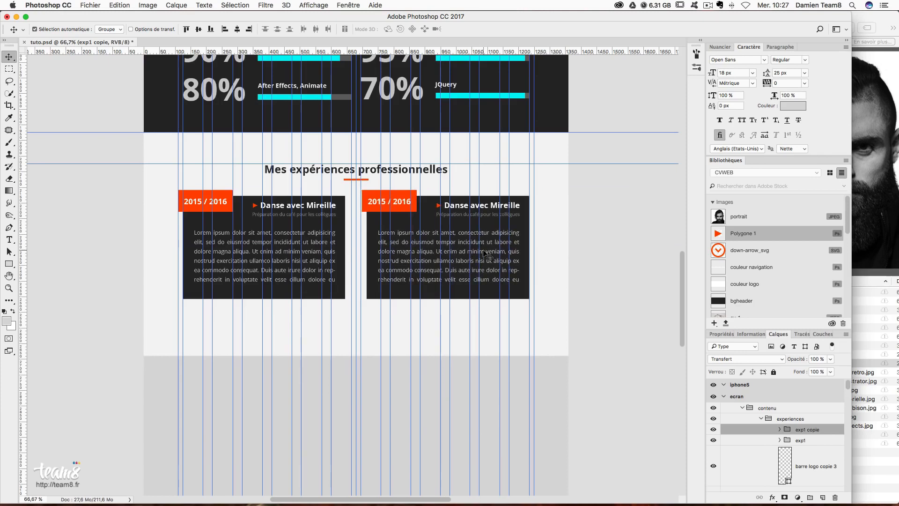
- Stretch the experiences section background (Rectangle 3) taller to make room for more cards
key("super+semicolon")
scroll(342, 358, "up", 3)
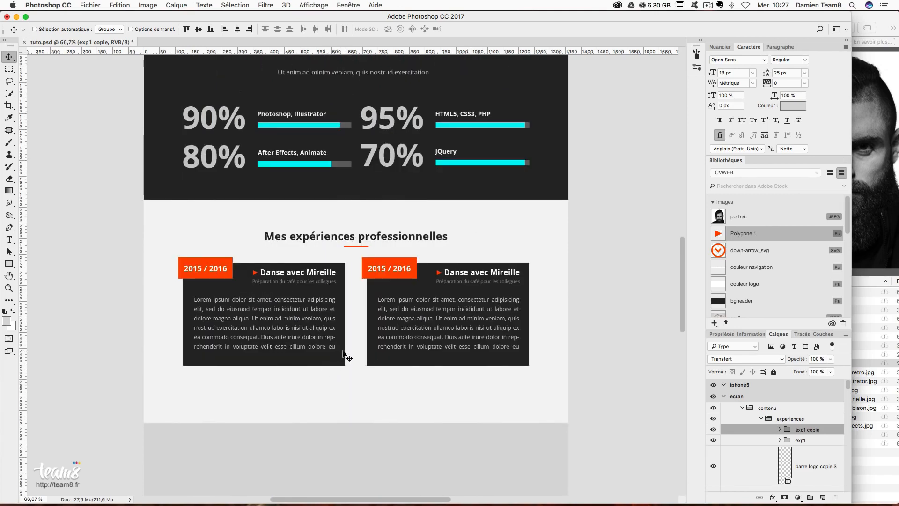
scroll(342, 356, "up", 2)
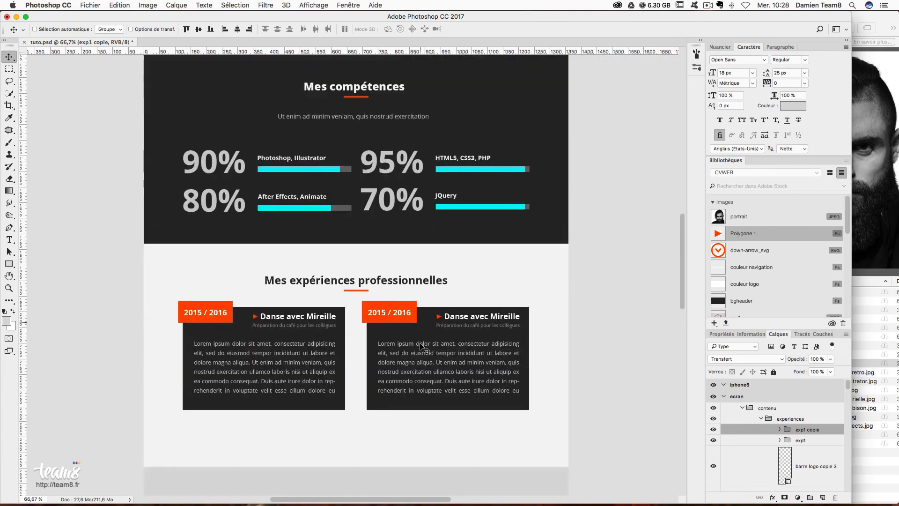
scroll(424, 346, "down", 2)
scroll(435, 389, "down", 4)
right_click(451, 328)
left_click(452, 328)
key("super+t")
left_click_drag(358, 333, 374, 481)
key("Return")
- Duplicate exp1 and exp1 copie into a second card row 50 px below, forming a 2×2 grid
scroll(815, 433, "up", 3)
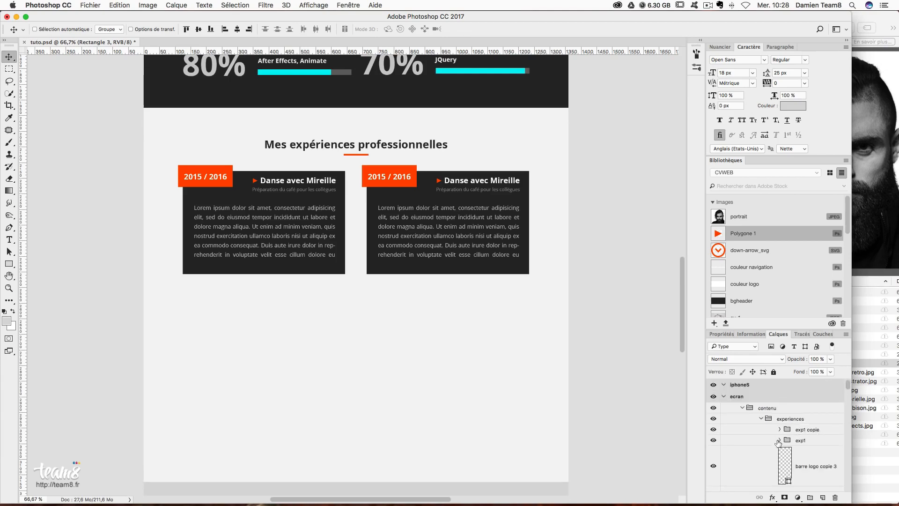
left_click(806, 429)
left_click(802, 441, "shift")
left_click_drag(459, 227, 422, 311)
scroll(450, 286, "down", 2)
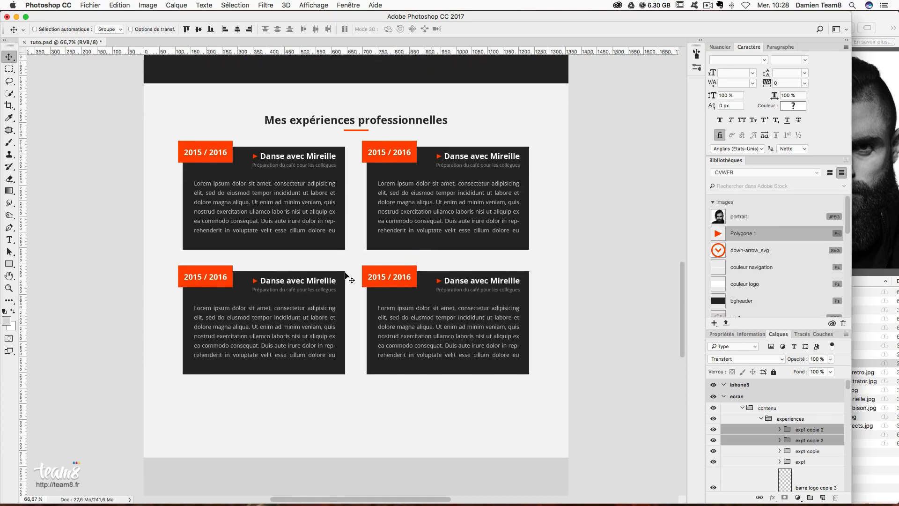
left_click(9, 69)
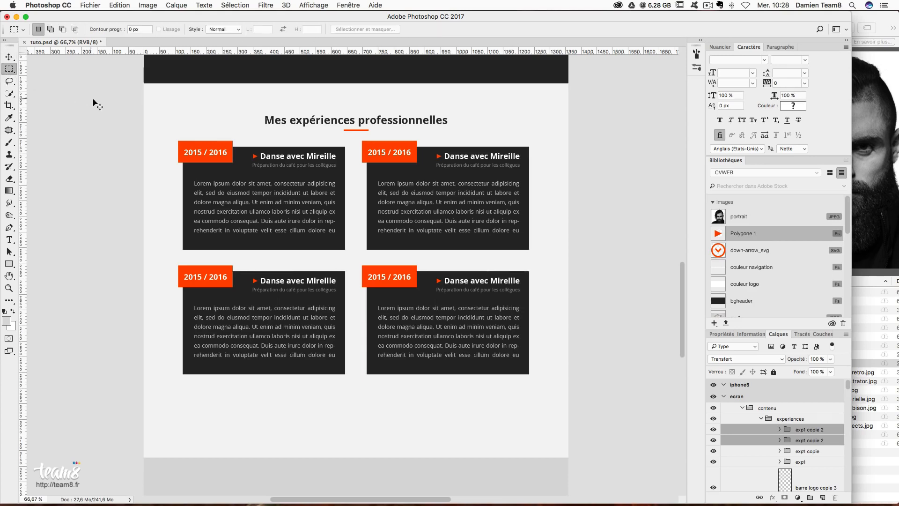
- Add a horizontal guide a measured gap below the second card row
key("super+semicolon")
left_click_drag(274, 374, 300, 406)
left_click_drag(292, 53, 338, 405)
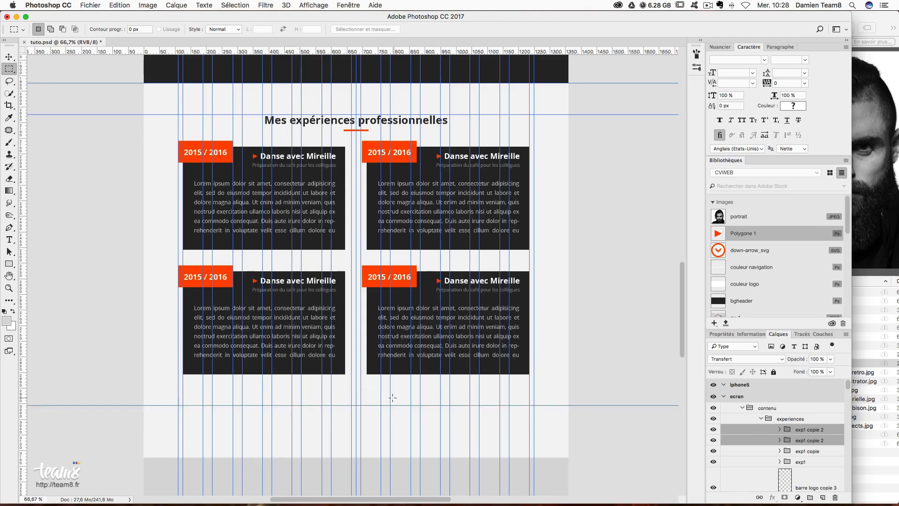
scroll(393, 397, "down", 3)
- Shorten the experiences background up to the new guide, making it 1131 px tall
key("v")
right_click(209, 341)
left_click(221, 354)
right_click(229, 360)
left_click(231, 362)
key("ctrl+t")
left_click_drag(358, 391, 361, 337)
key("Return")
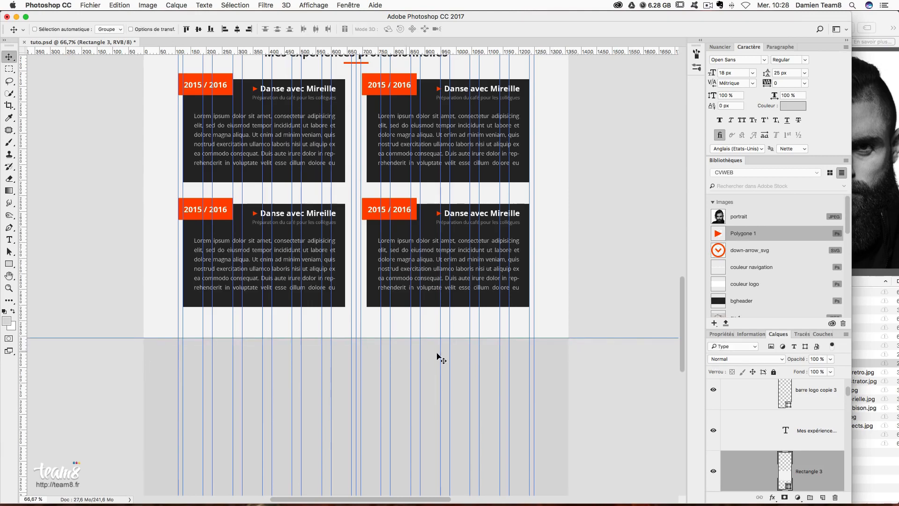
- Add a second guide at Y 3107 px, 100 px below the background, for heading spacing
scroll(441, 354, "down", 5)
left_click(9, 69)
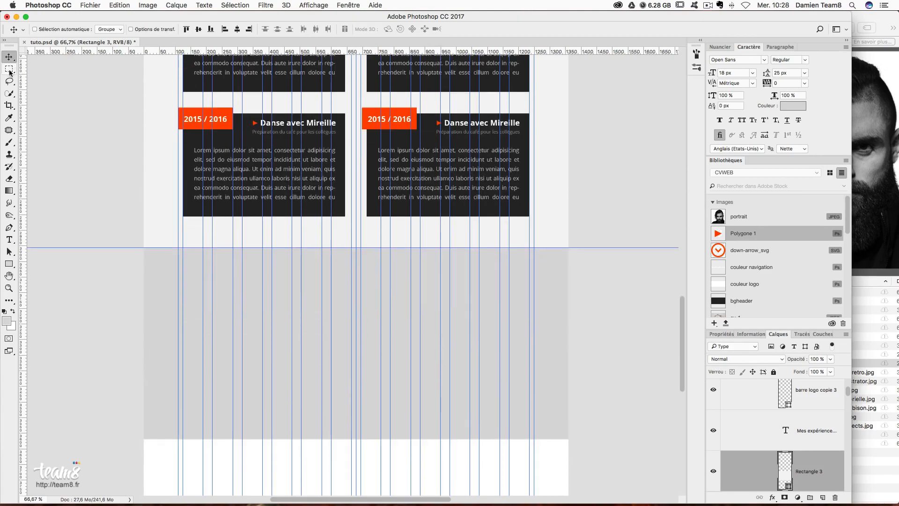
left_click_drag(301, 248, 312, 279)
left_click_drag(332, 53, 356, 279)
scroll(739, 436, "up", 3)
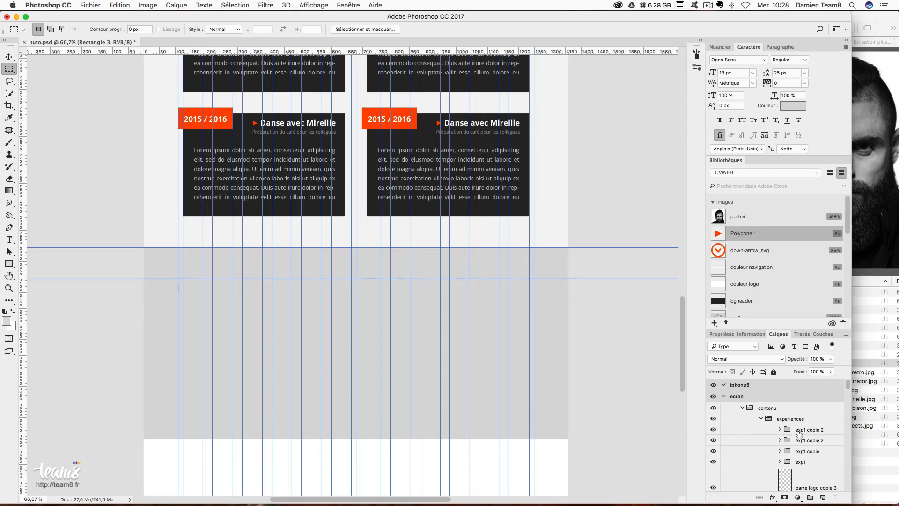
left_click(761, 420)
- Collapse the competences and a propos groups, wrap experiences in a new group, then move experiences back out
left_click(762, 430)
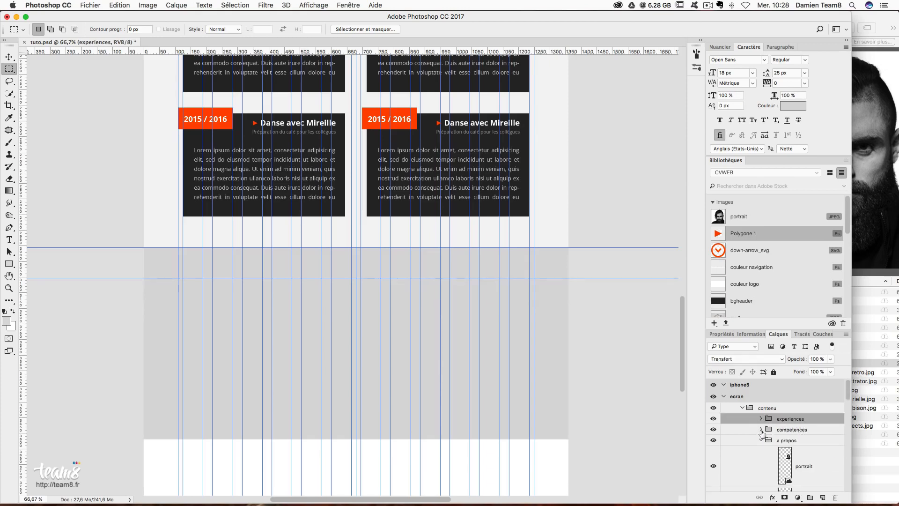
left_click(761, 440)
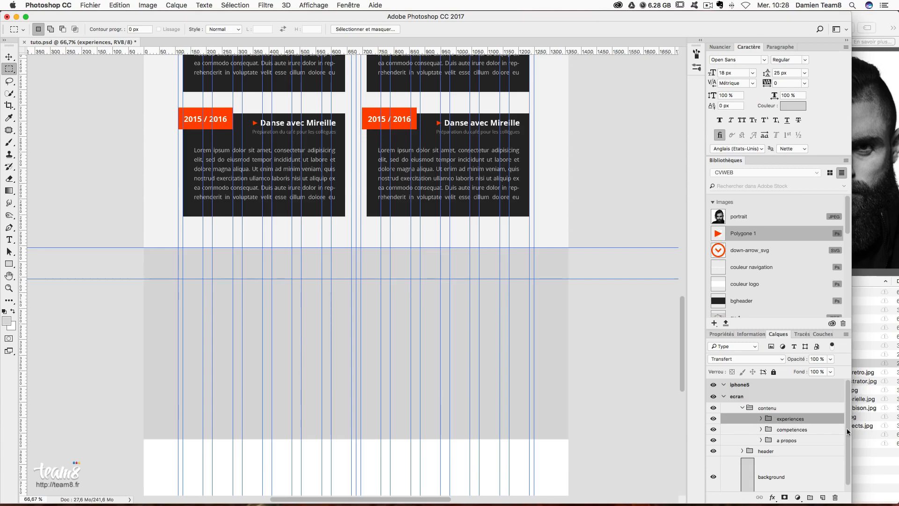
key("super+shift+g")
key("super+z")
key("super+g")
left_click_drag(778, 428, 804, 434)
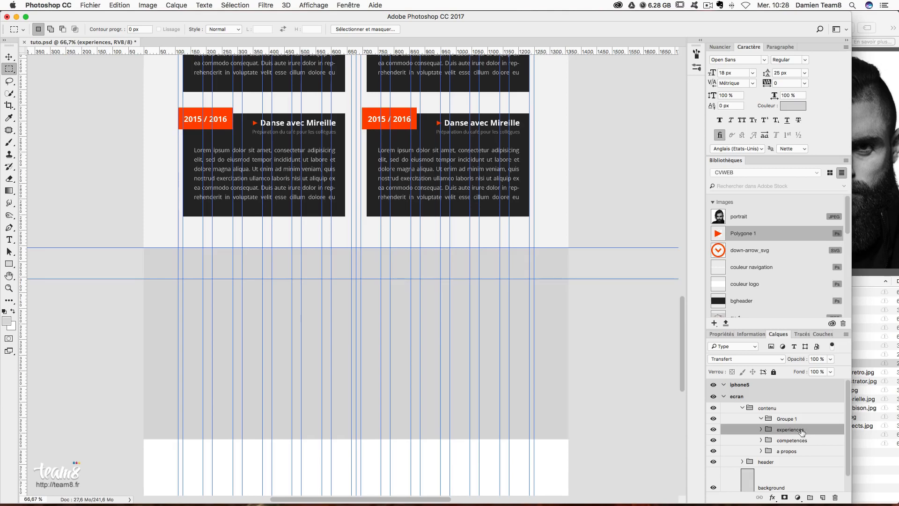
- Rename the new empty Groupe 1 to realisations
double_click(789, 419)
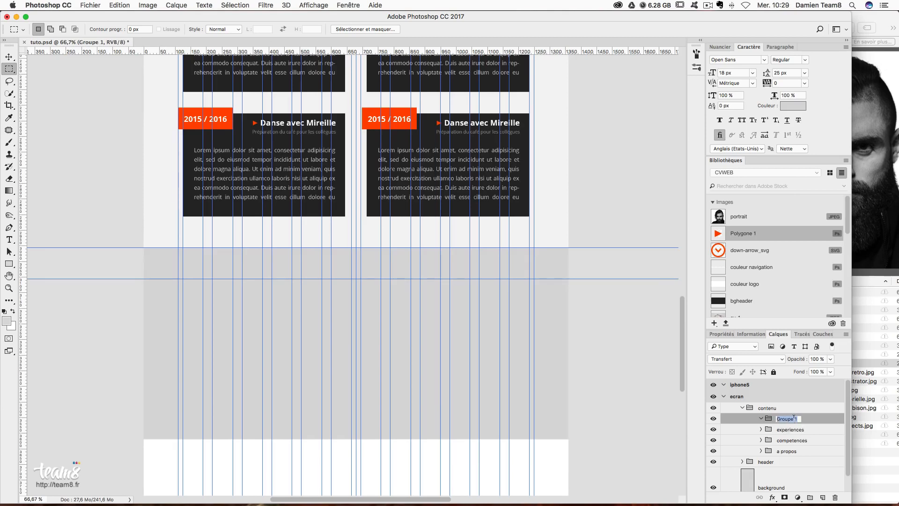
type("Me")
key("Return")
scroll(461, 334, "down", 2)
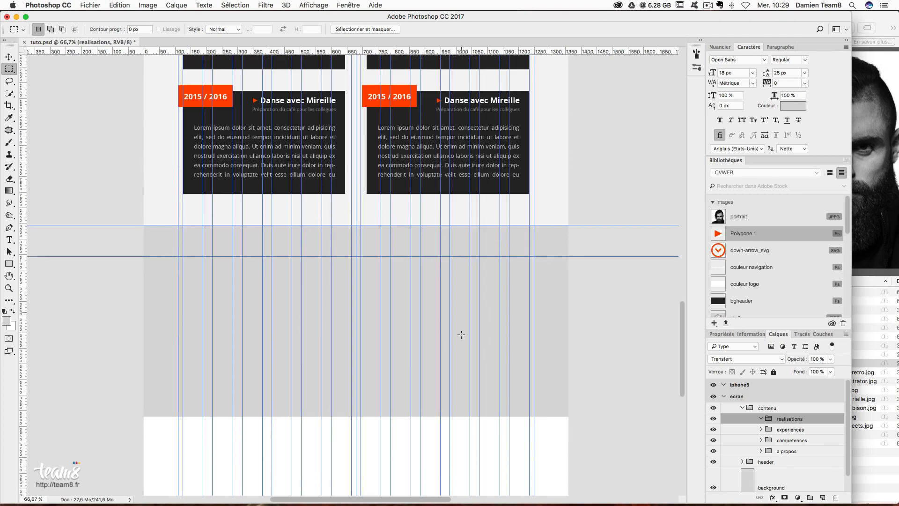
scroll(400, 209, "up", 4)
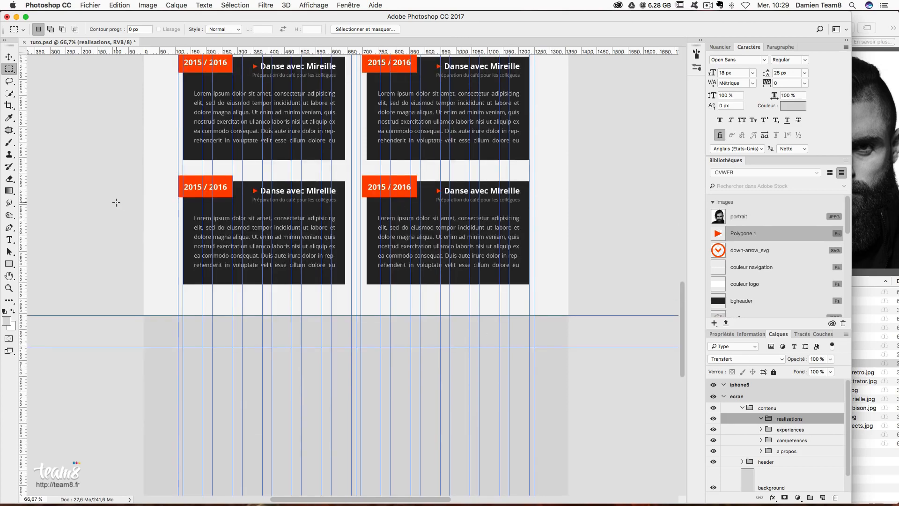
scroll(116, 201, "down", 4)
- Add a 'Mes réalisations' text line in the grey section at 35 px, colour #282828
left_click(9, 240)
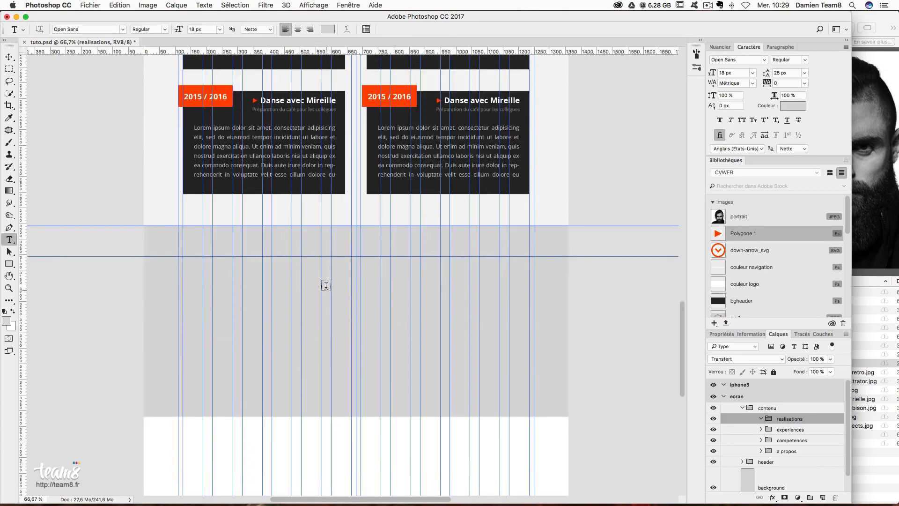
left_click(344, 274)
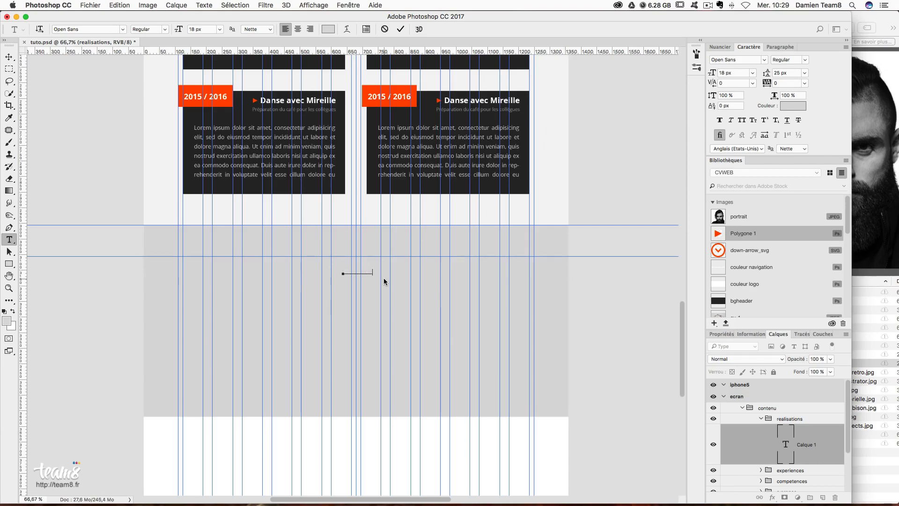
key("super+a")
left_click(735, 70)
type("35")
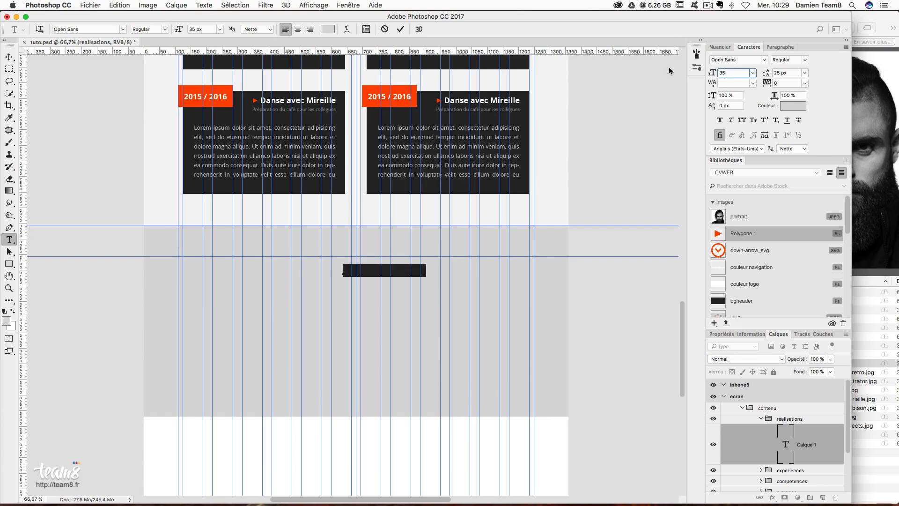
left_click(792, 106)
key("Tab")
key("Tab")
key("Tab")
key("Tab")
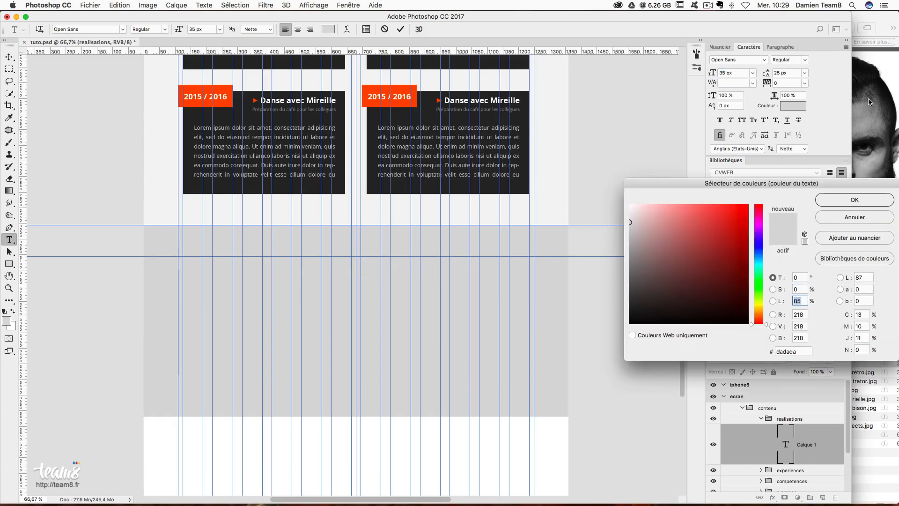
key("Tab")
key("Tab")
type("282828")
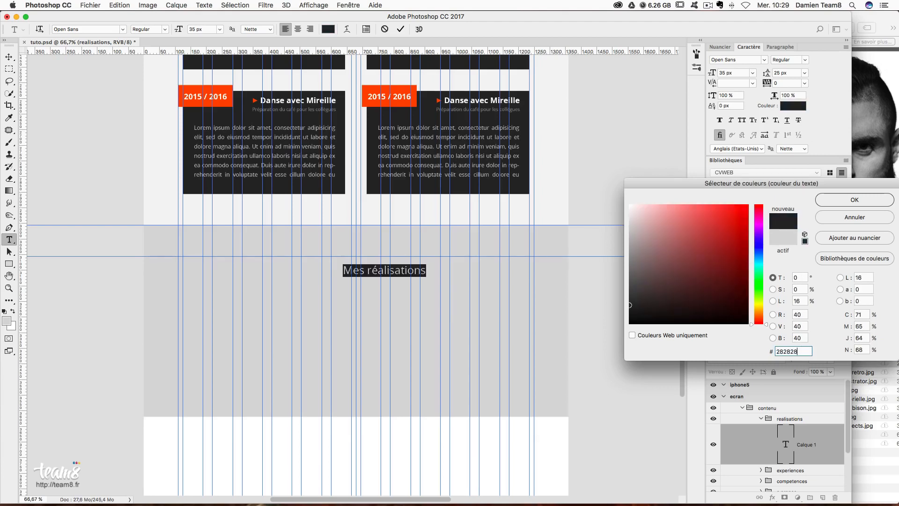
key("Return")
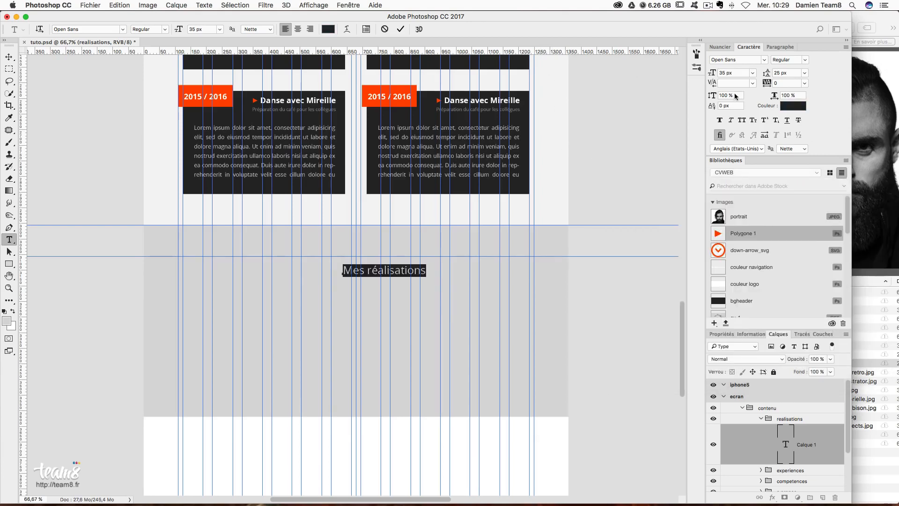
- Make the heading Extrabold and centre it in the section on the guide
left_click(805, 60)
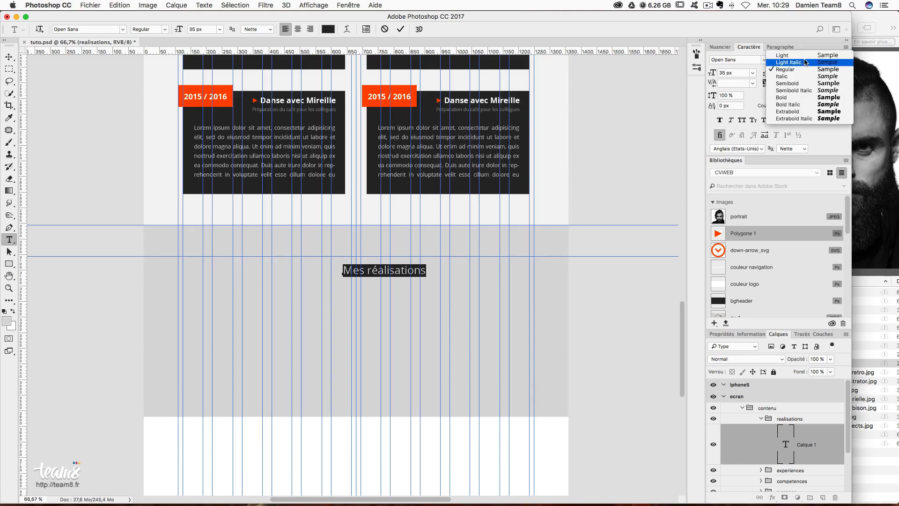
left_click(791, 112)
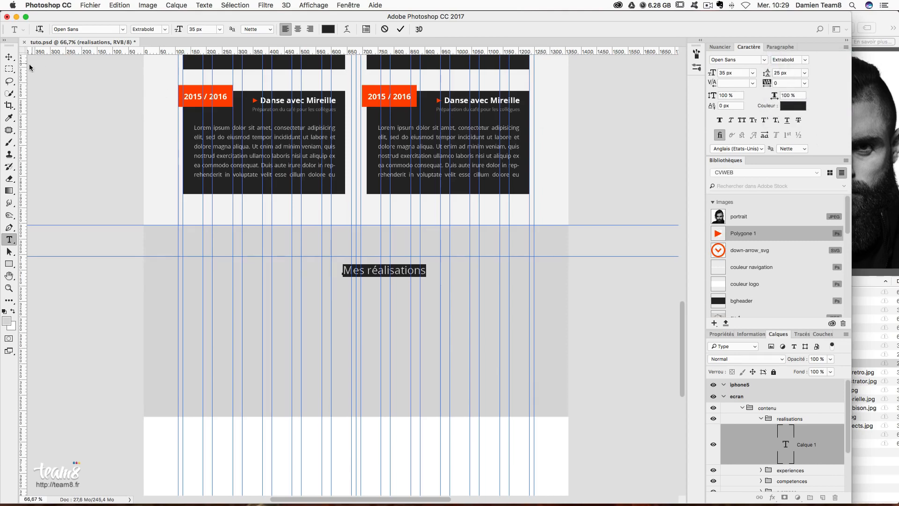
left_click(9, 57)
left_click_drag(373, 294, 345, 290)
key("super+t")
left_click_drag(374, 261, 374, 260)
key("Return")
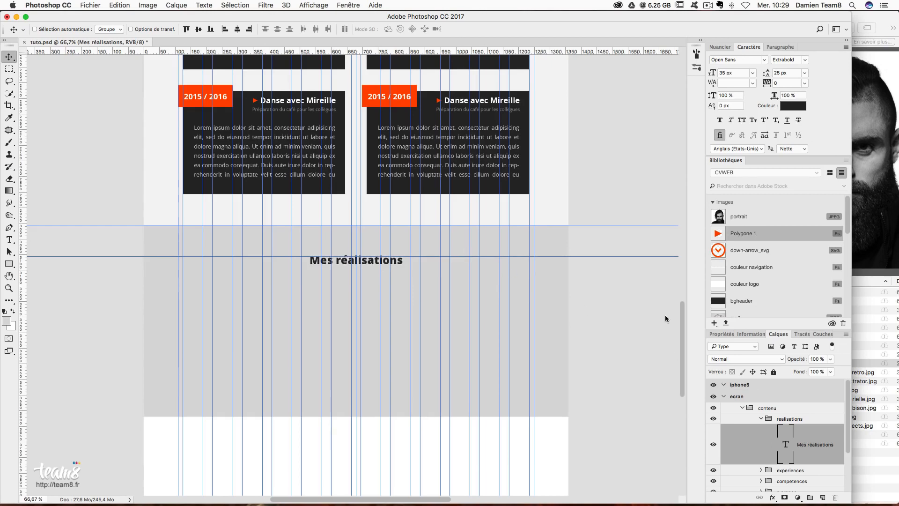
scroll(423, 192, "up", 5)
- Duplicate the barre logo copie 3 orange bar and drag the copy beneath the Mes réalisations heading
scroll(423, 192, "up", 2)
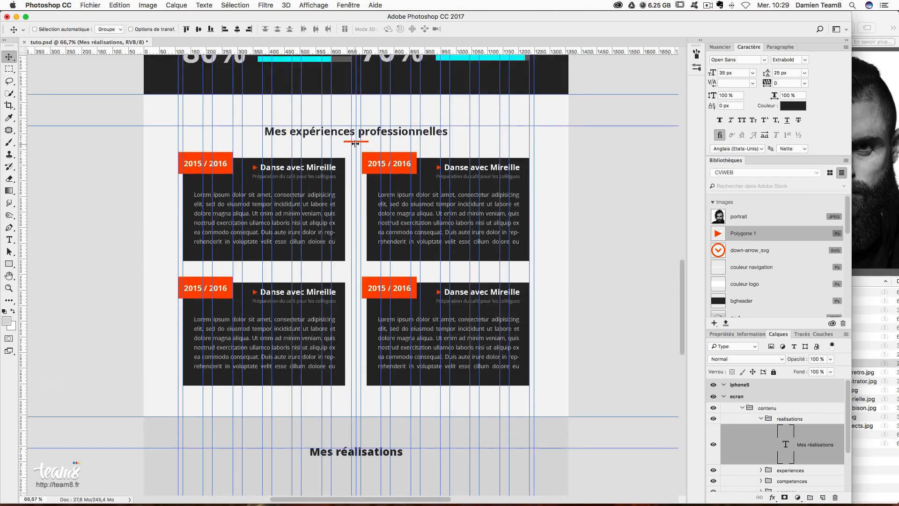
right_click(349, 146)
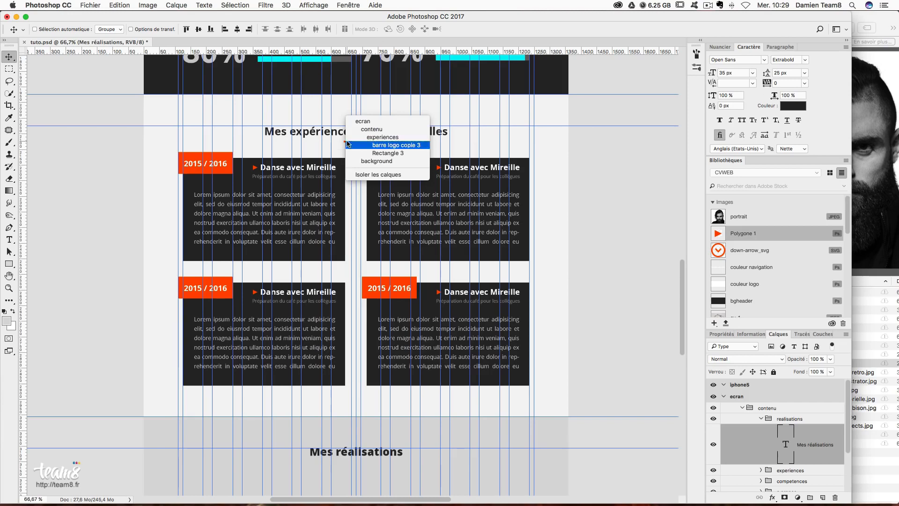
left_click(370, 121)
left_click_drag(828, 473, 814, 417)
scroll(492, 384, "down", 1)
left_click_drag(402, 140, 372, 458)
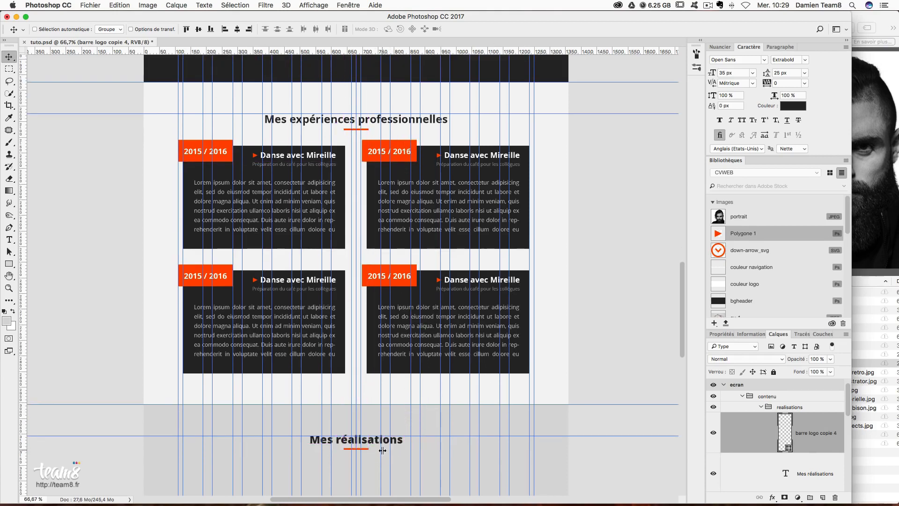
- Nudge the new barre logo copie 4 bar into centred position under the heading
key("Up")
key("Up")
key("Up")
key("Up")
key("Up")
key("Up")
left_click_drag(374, 451, 373, 457)
key("Up")
key("Up")
key("Up")
key("Up")
key("Up")
key("Up")
key("super+semicolon")
scroll(414, 444, "down", 2)
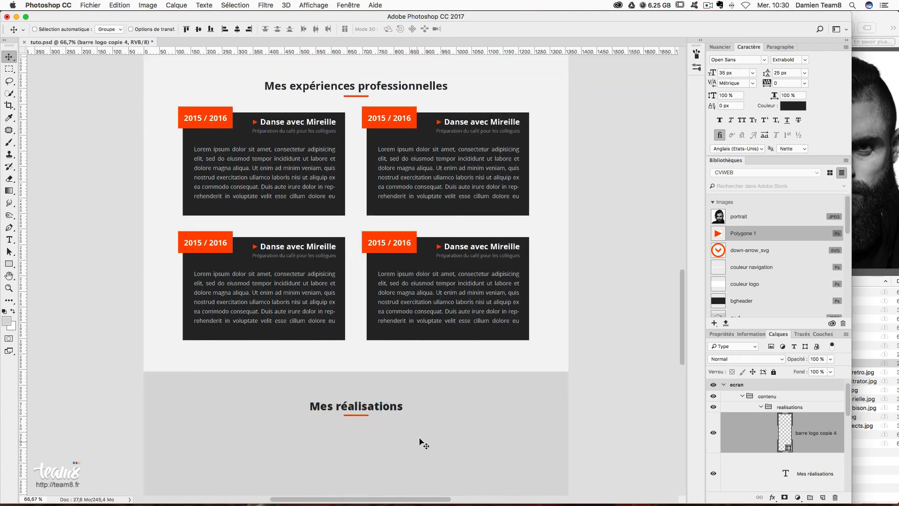
key("Down")
scroll(420, 443, "down", 5)
key("super+semicolon")
scroll(429, 393, "down", 1)
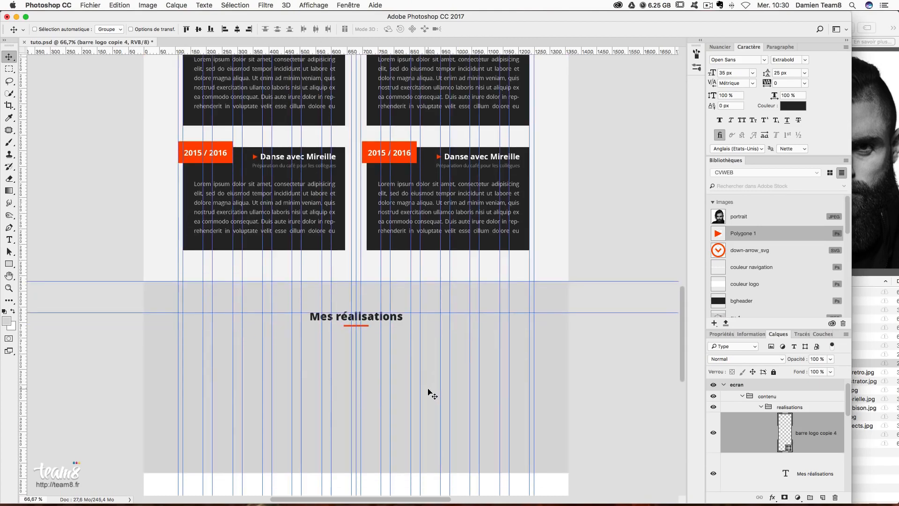
scroll(428, 394, "down", 2)
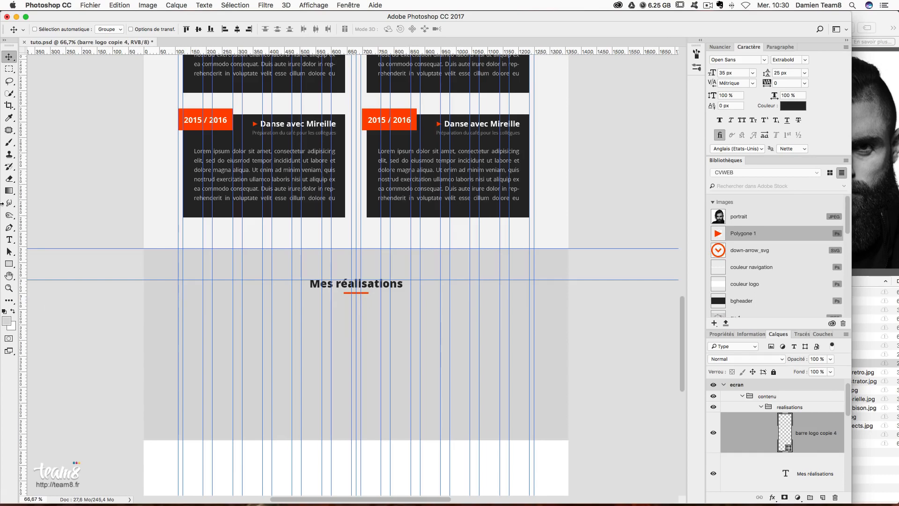
- Centre-align the Mes réalisations title text
left_click(10, 240)
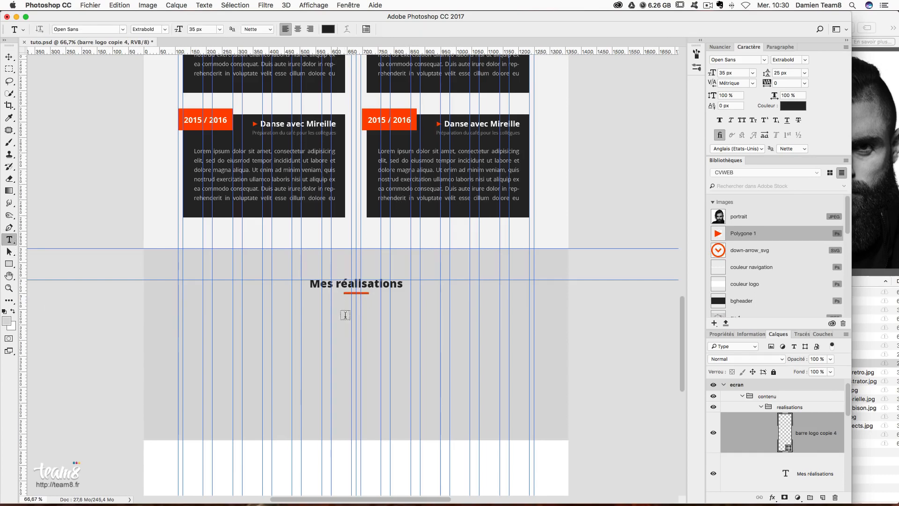
left_click(392, 283)
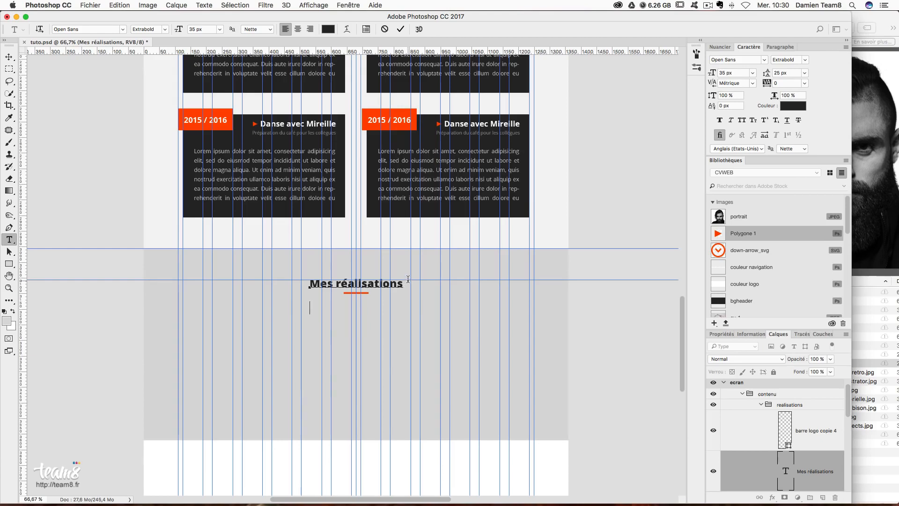
left_click(781, 46)
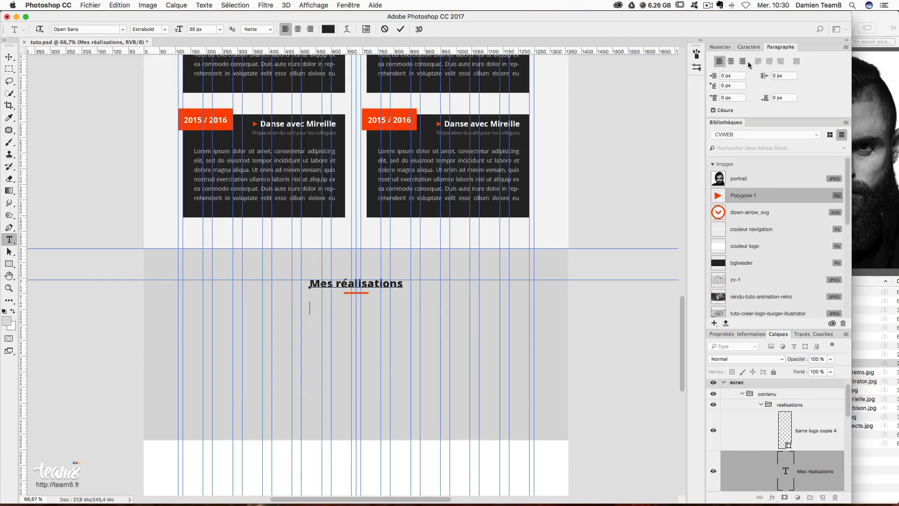
left_click(733, 61)
key("super+a")
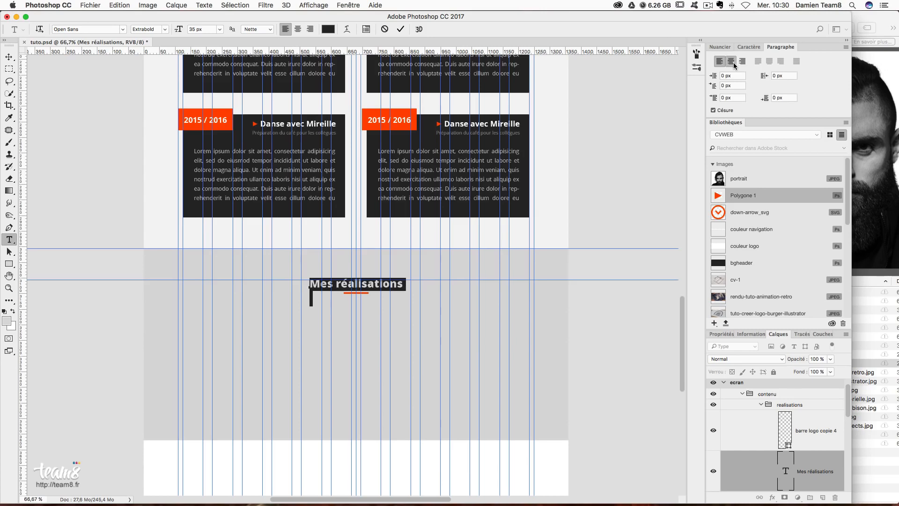
left_click(733, 62)
- Add the subtitle 'Une sélection de quelques créations réalisées en milieu professionnel' in Regular 20 px
left_click(313, 304)
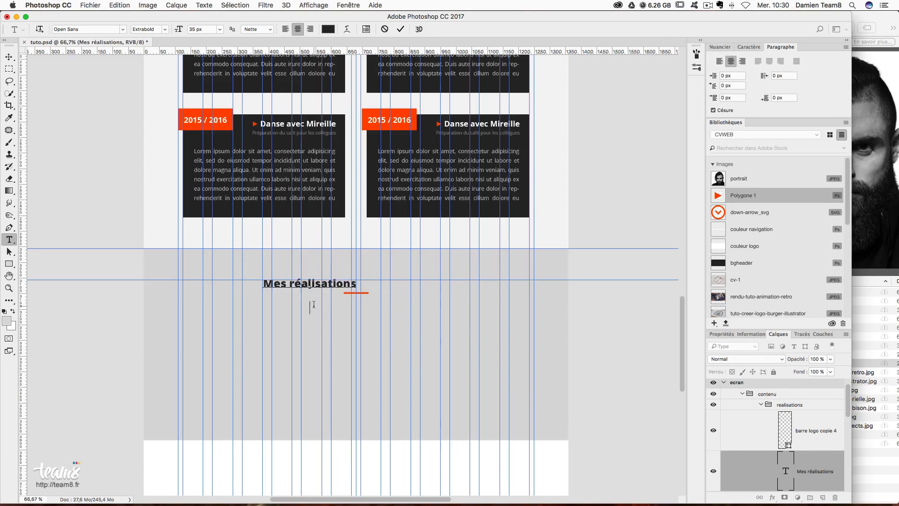
type("Une sélection de quelques créations réalisées ")
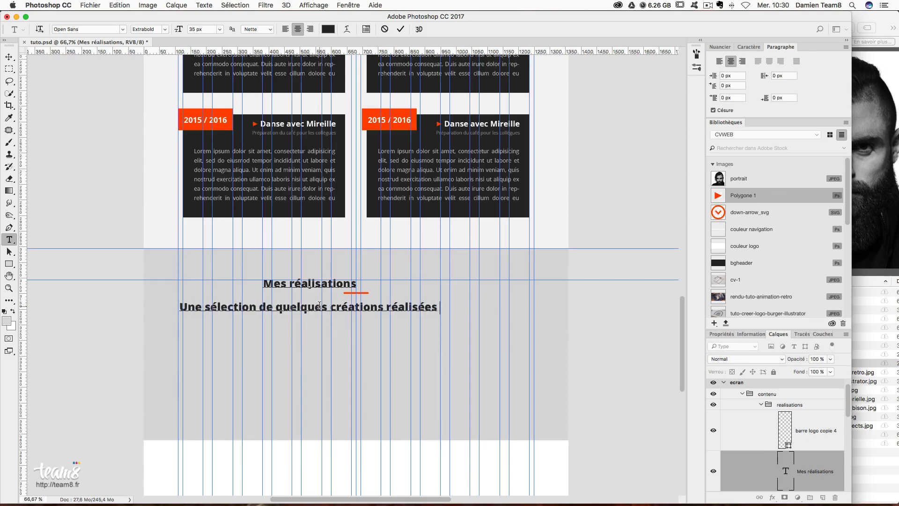
type("en milieu")
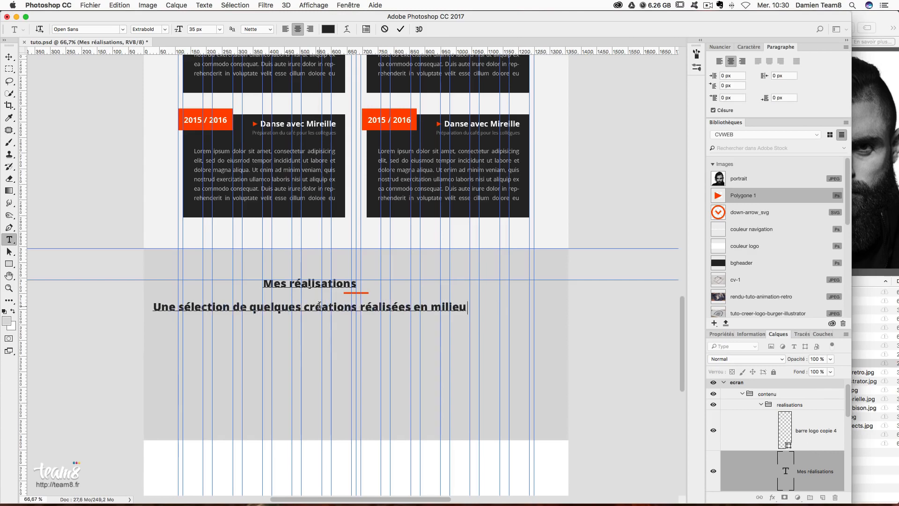
type(" professionnel")
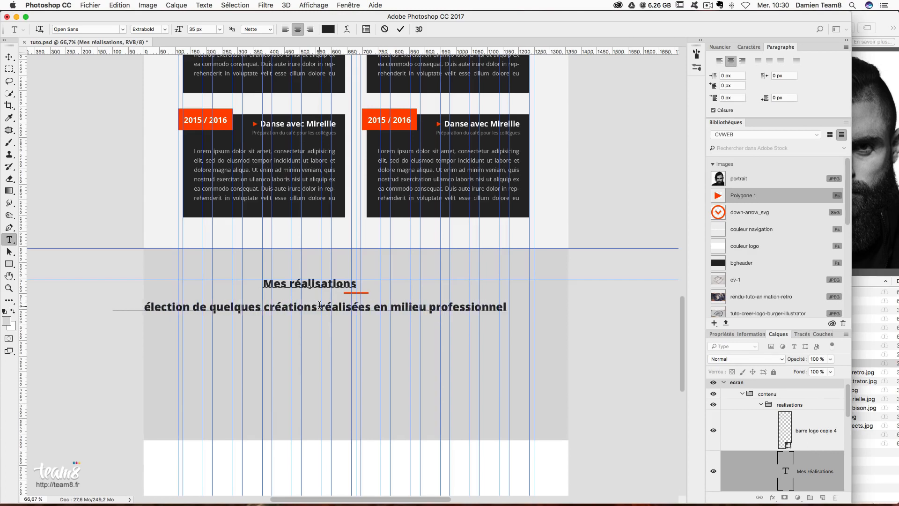
left_click_drag(510, 306, 28, 290)
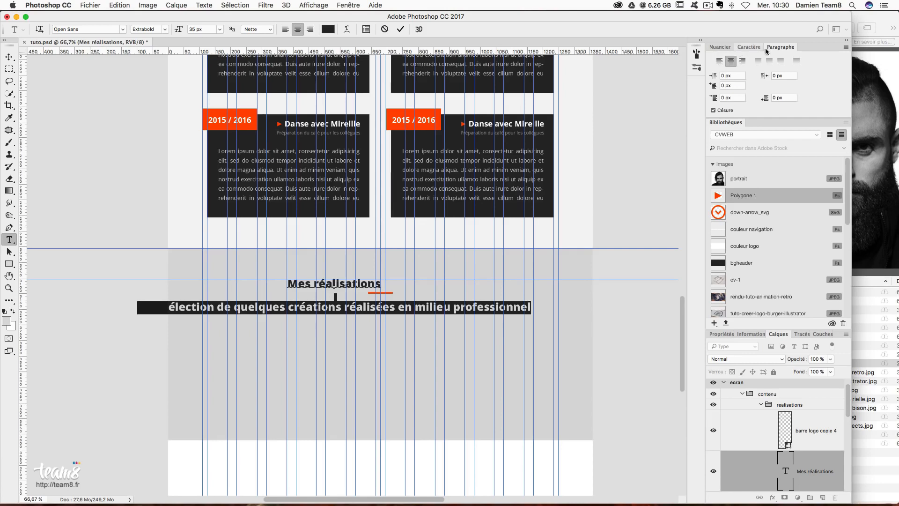
left_click(806, 59)
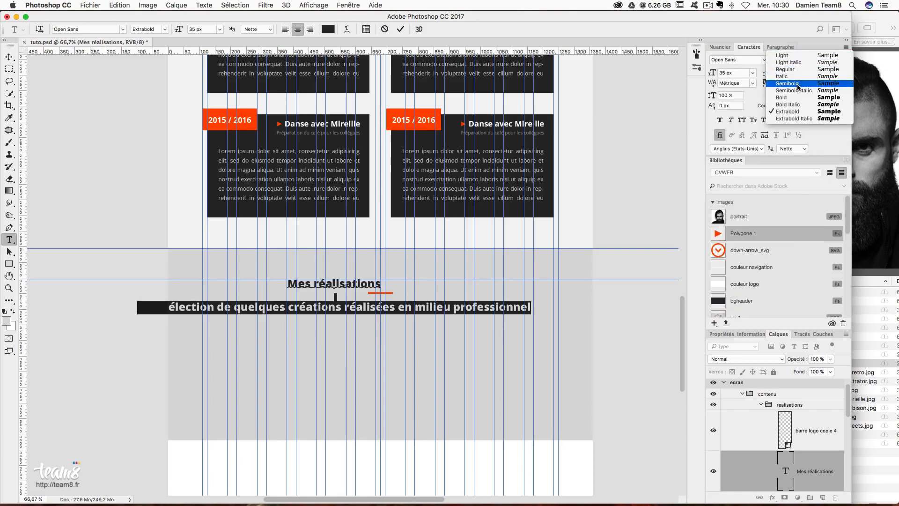
left_click(791, 69)
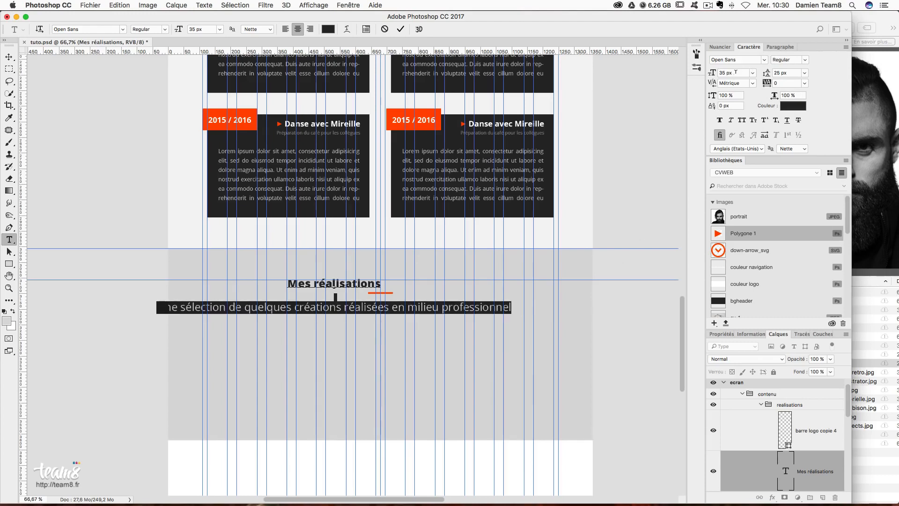
left_click(718, 70)
type("20")
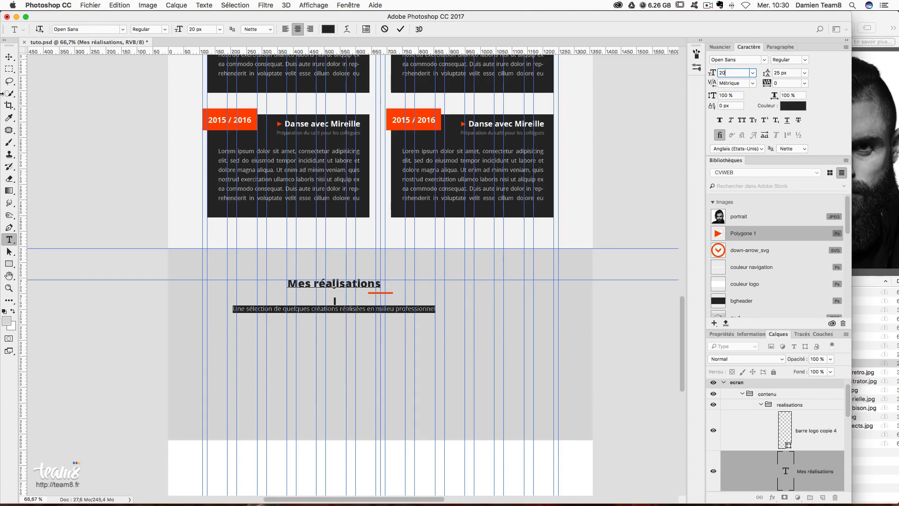
left_click(9, 55)
- Shift the text block right to centre the subtitle and enlarge it to 25 px
key("super+t")
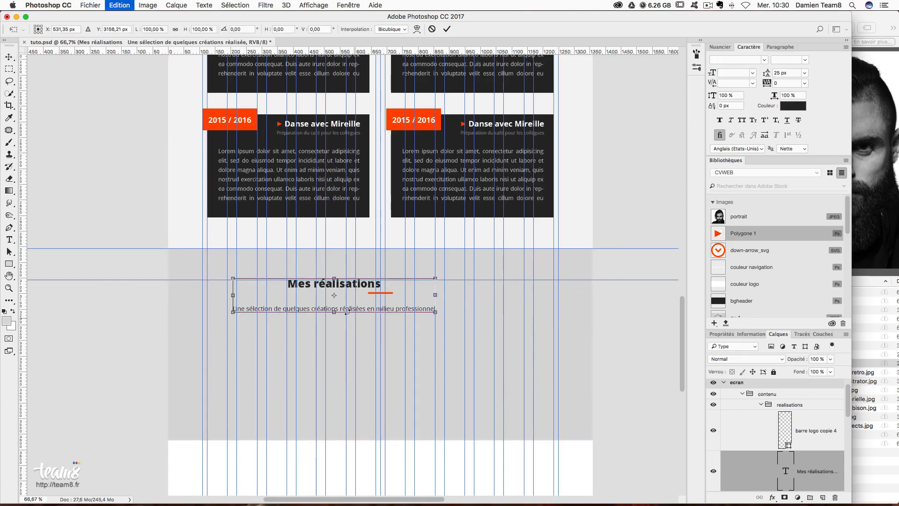
left_click_drag(349, 295, 393, 297)
key("Return")
key("t")
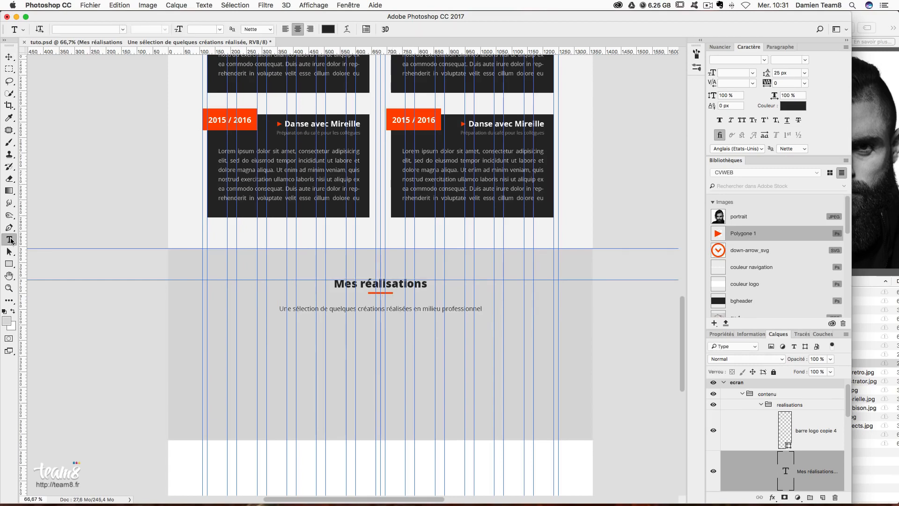
left_click_drag(280, 309, 487, 313)
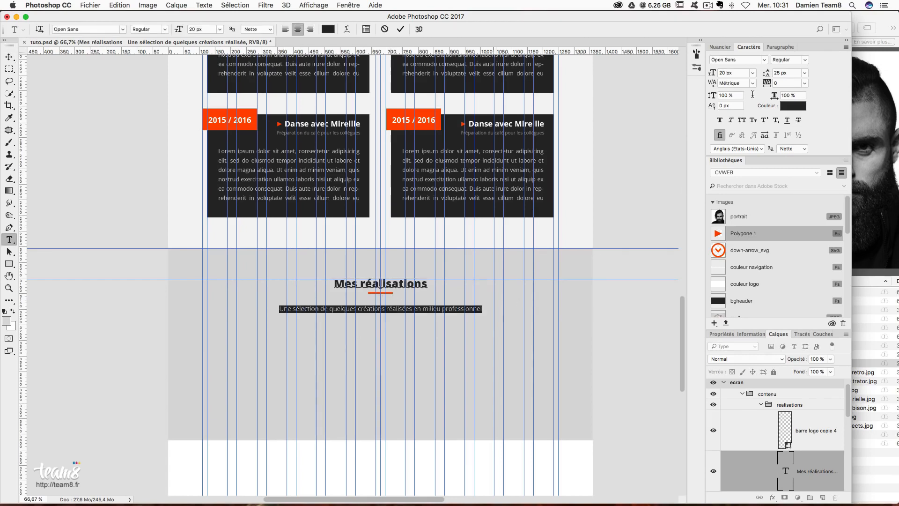
left_click(720, 74)
type("25")
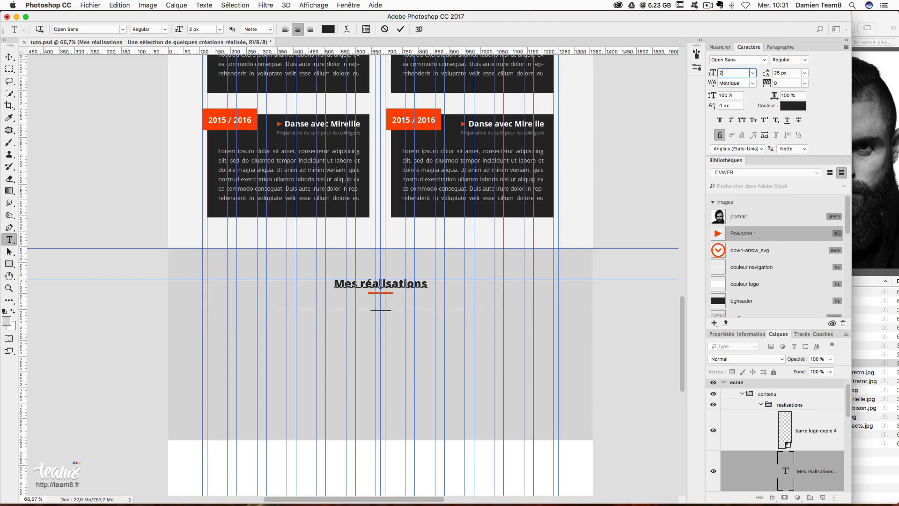
left_click(10, 57)
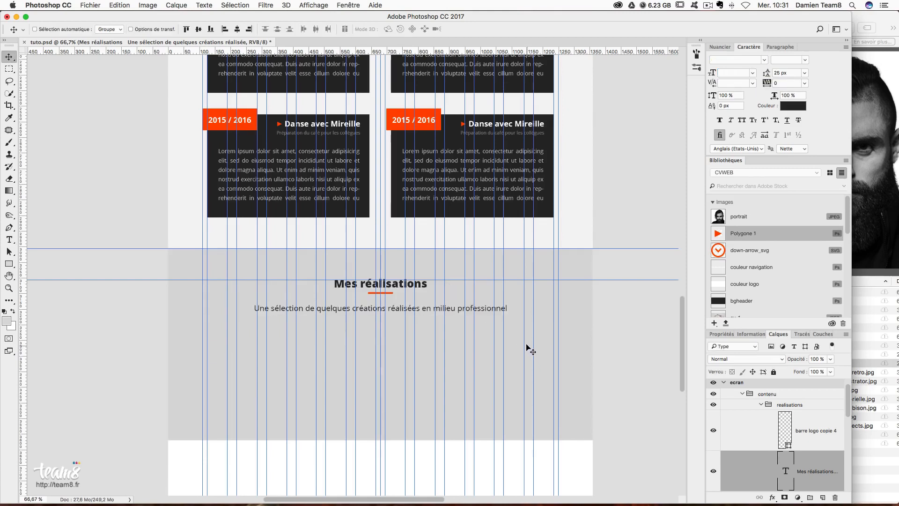
- Preview the layout without guides, trying and undoing a grouping of the text layer
key("super+semicolon")
scroll(468, 364, "down", 3)
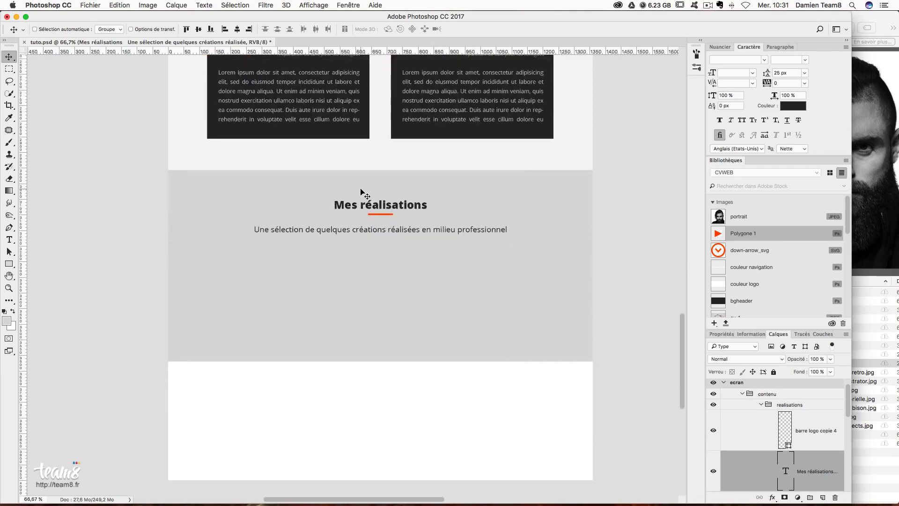
key("super+g")
scroll(319, 89, "left", 2)
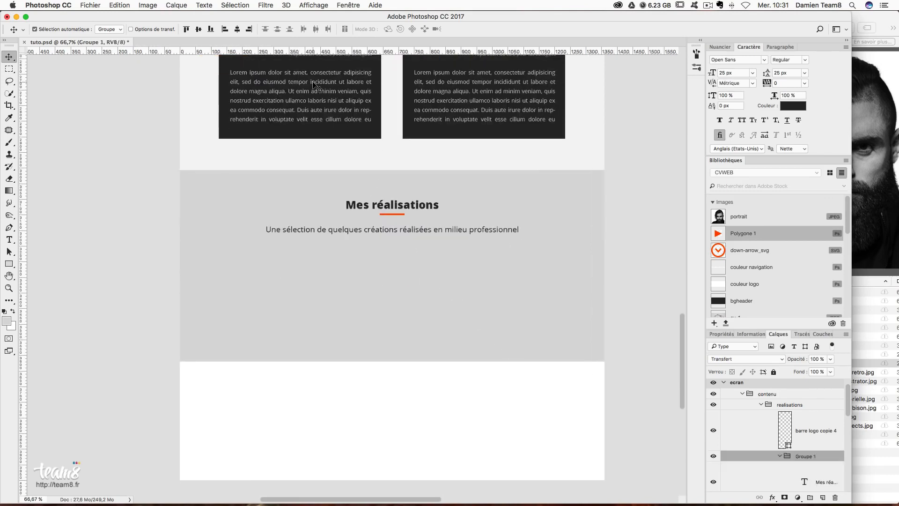
key("super+z")
key("super+semicolon")
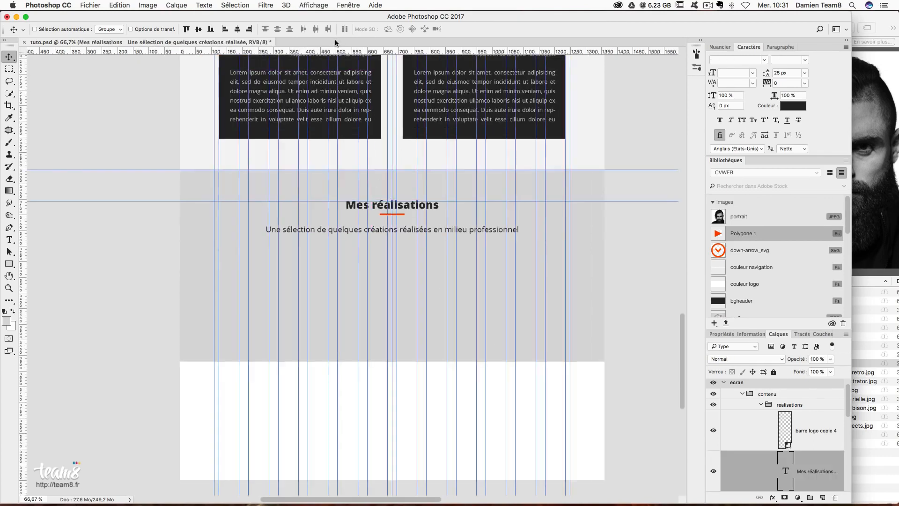
- Add a horizontal guide at a measured gap below the subtitle
key("m")
left_click_drag(366, 232, 385, 262)
left_click_drag(422, 52, 407, 263)
key("ctrl+d")
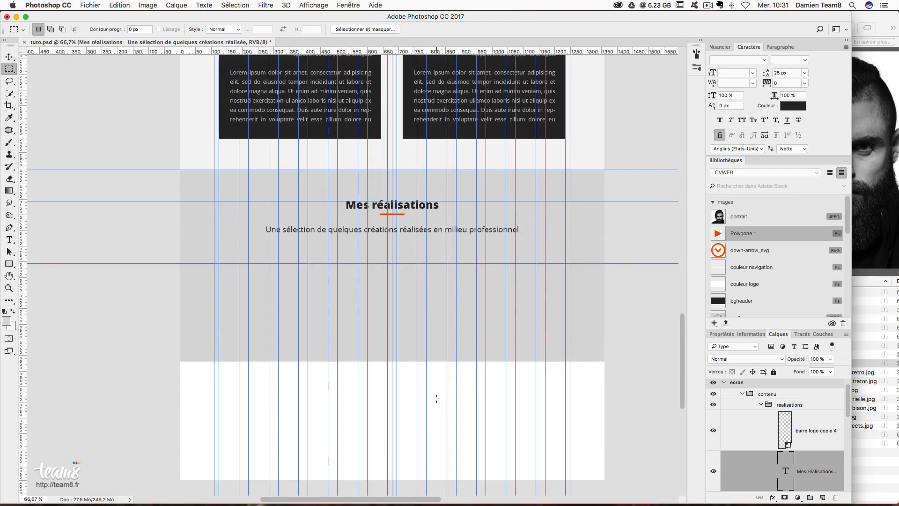
scroll(437, 399, "down", 2)
- Stretch the grey page background down to 3849 px tall to extend the réalisations section
left_click(9, 56)
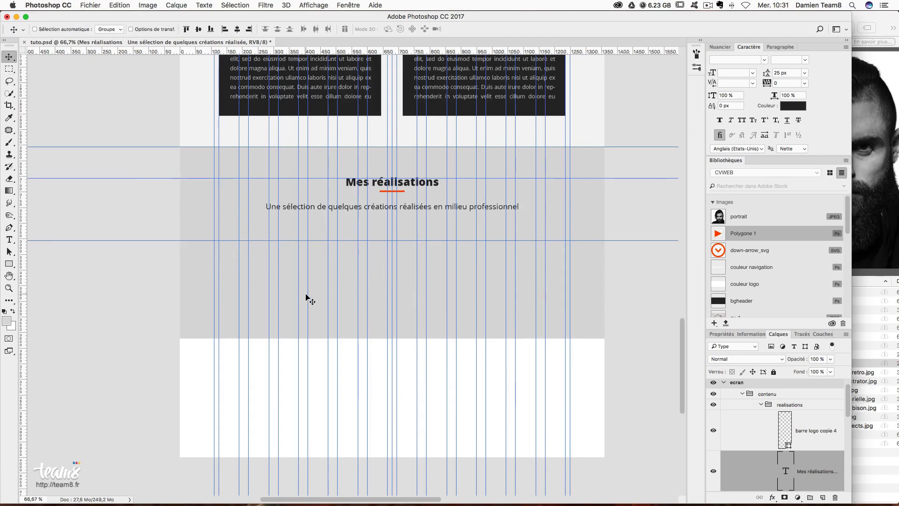
right_click(311, 302)
left_click(316, 303)
key("ctrl+t")
left_click_drag(392, 340, 391, 413)
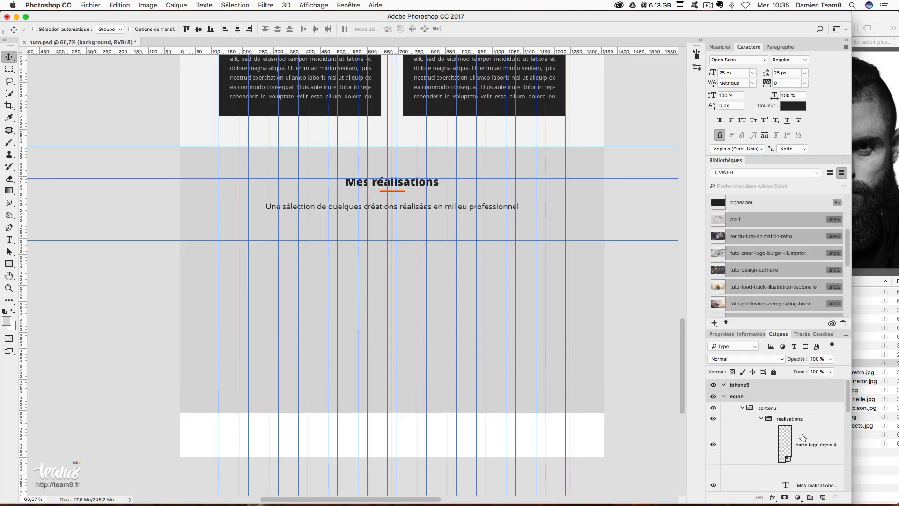
left_click(803, 438)
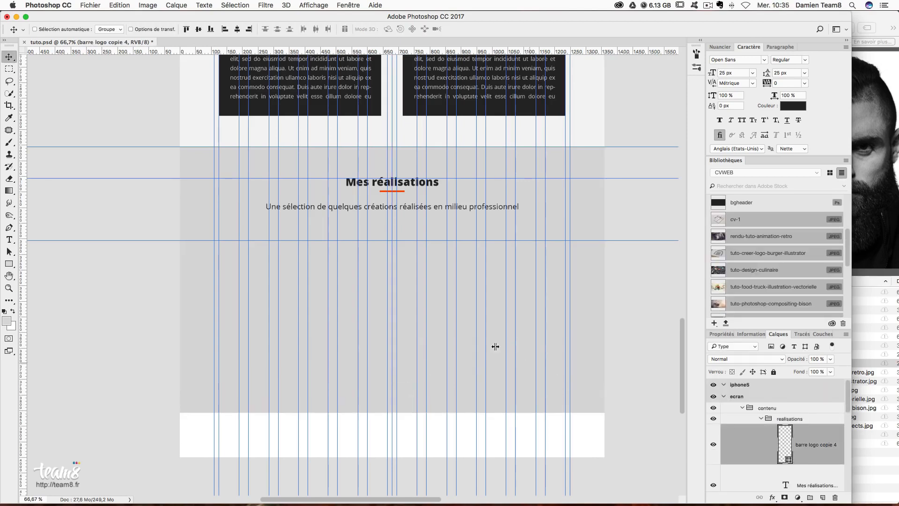
scroll(525, 351, "down", 3)
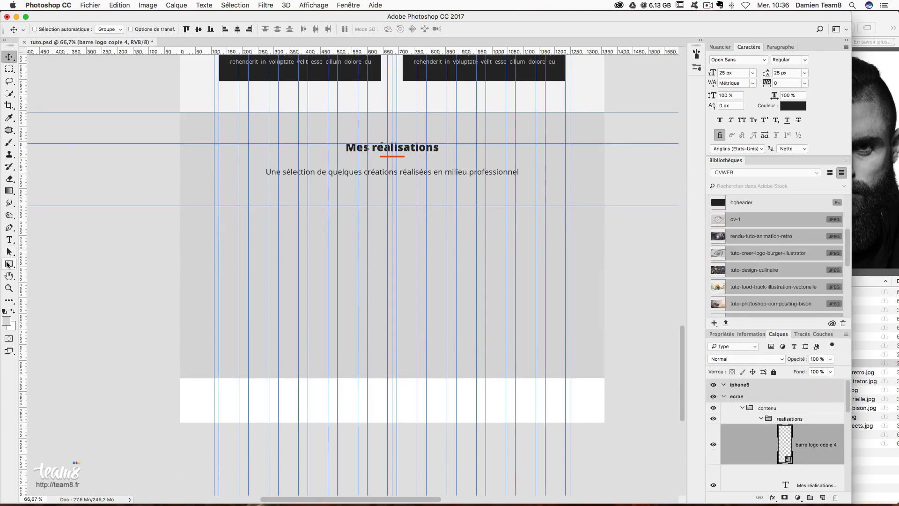
left_click(9, 263)
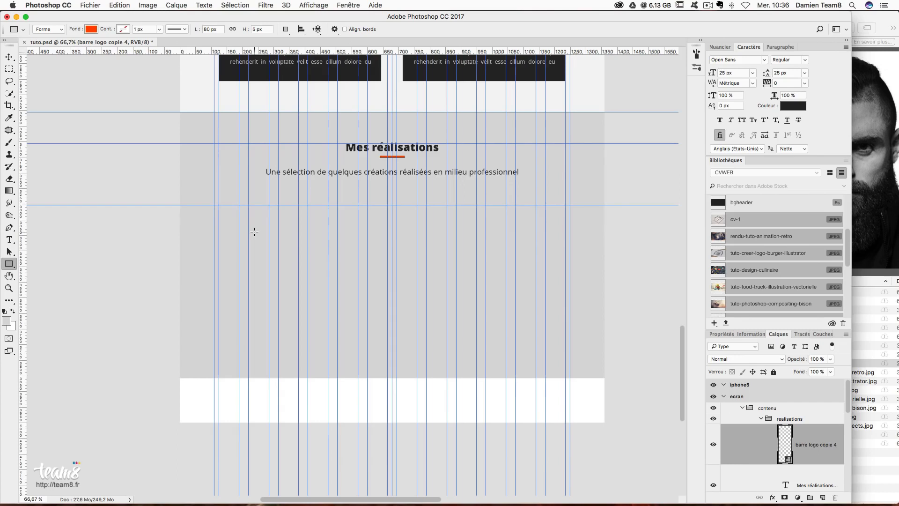
- Draw a 270 px orange square and snap it to the left column guides, 2 px higher
left_click(254, 232)
type("270")
key("Tab")
type("2")
key("Return")
key("v")
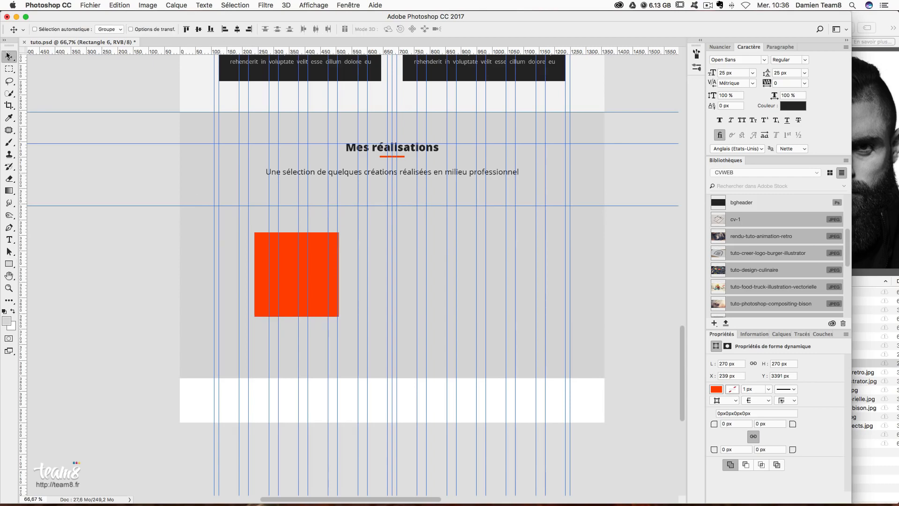
left_click_drag(280, 252, 245, 227)
key("Up")
key("Up")
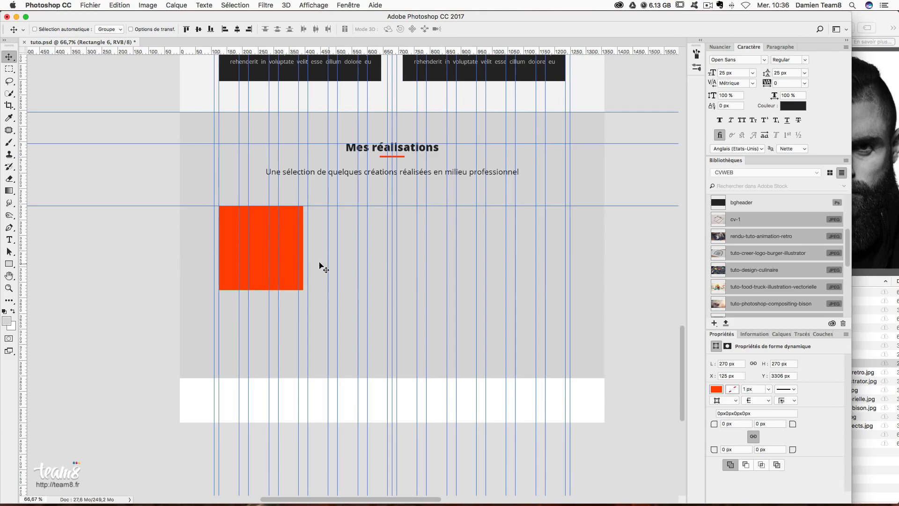
- Duplicate the orange square to its right, leaving a small gap between them
left_click(787, 334)
left_click_drag(263, 245, 373, 251)
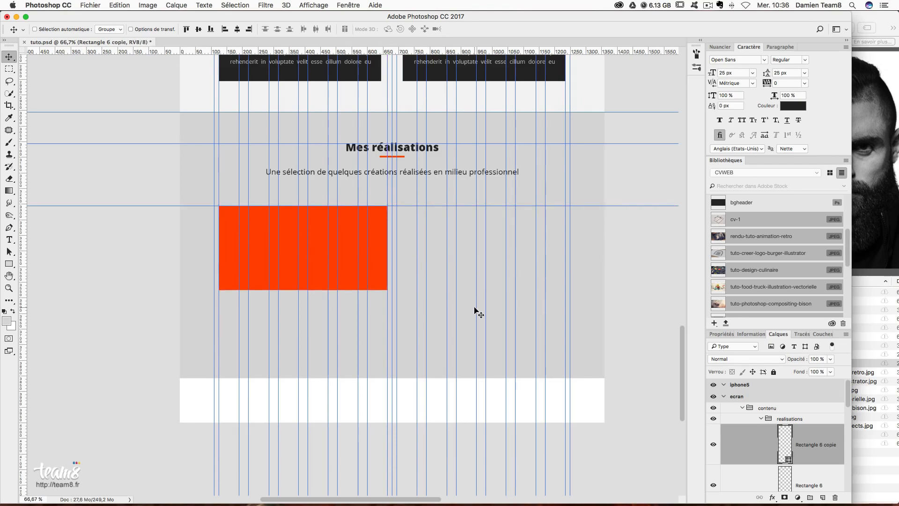
key("Right")
key("Right")
key("Right")
key("Right")
key("Right")
key("Right")
key("Right")
key("Right")
key("Right")
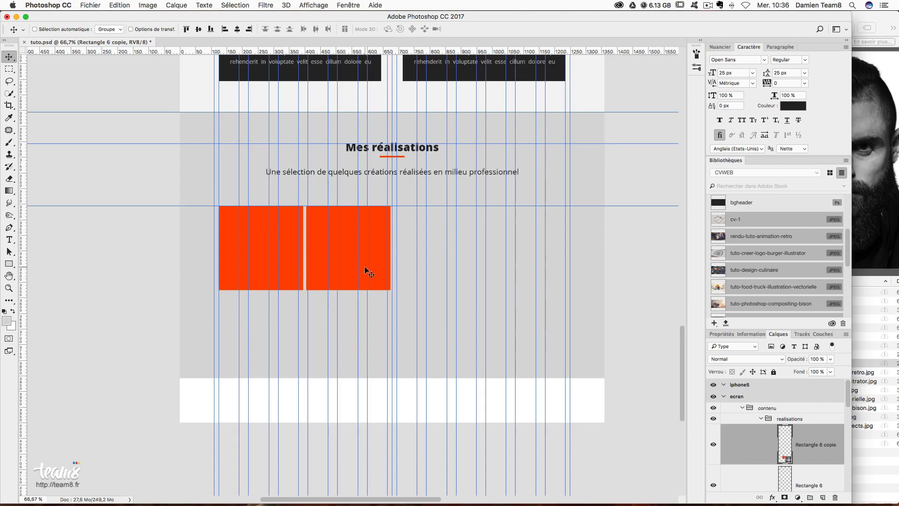
key("Right")
key("Right")
key("Right")
- Duplicate both squares further right and nudge the two new tiles until all gaps match
scroll(441, 285, "up", 1)
scroll(442, 287, "up", 2)
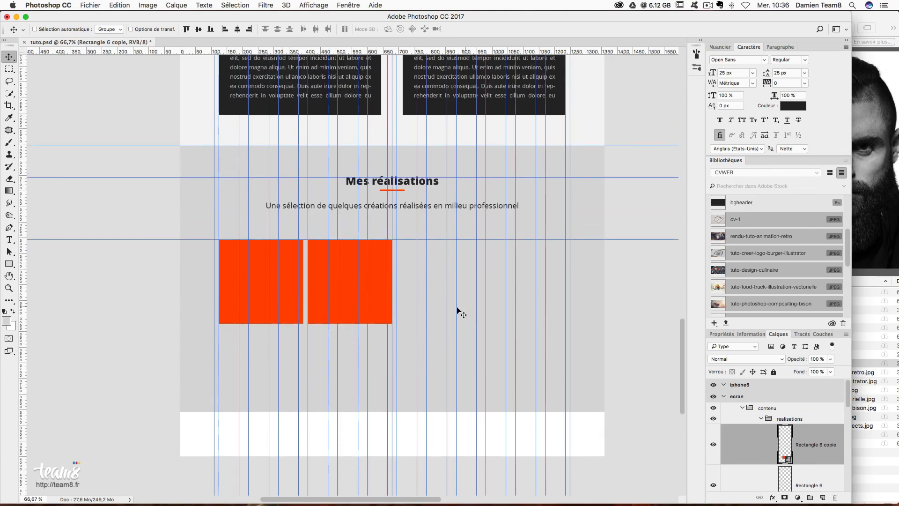
scroll(822, 455, "down", 2)
left_click(822, 456, "shift")
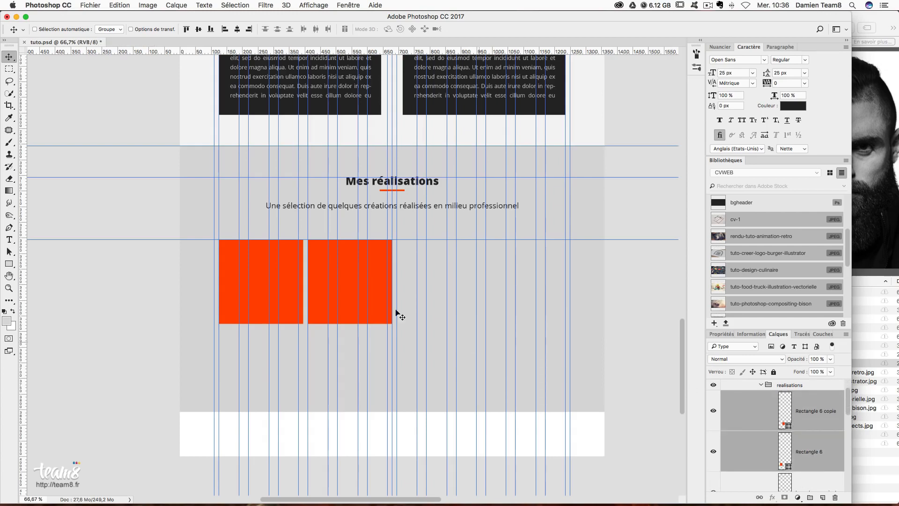
left_click_drag(317, 293, 496, 301)
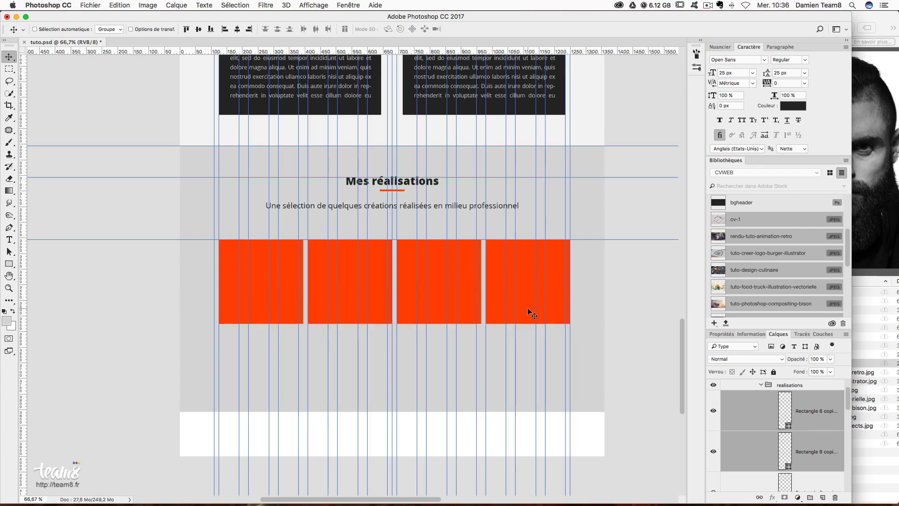
key("Right")
key("Left")
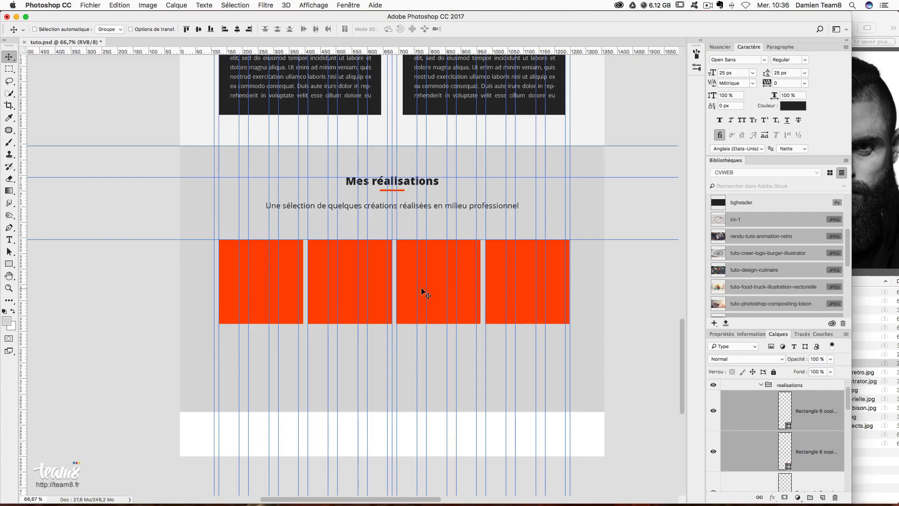
left_click_drag(407, 278, 403, 278)
key("Left")
key("Left")
key("Right")
key("Right")
key("Right")
key("Right")
key("Right")
key("Right")
key("Right")
key("Right")
key("Right")
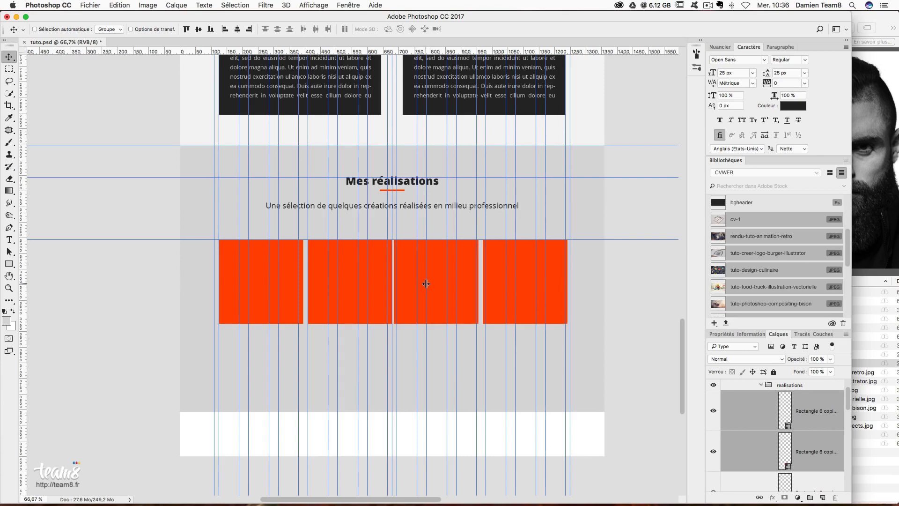
key("Right")
key("Right")
key("Right")
key("Right")
key("Right")
key("Right")
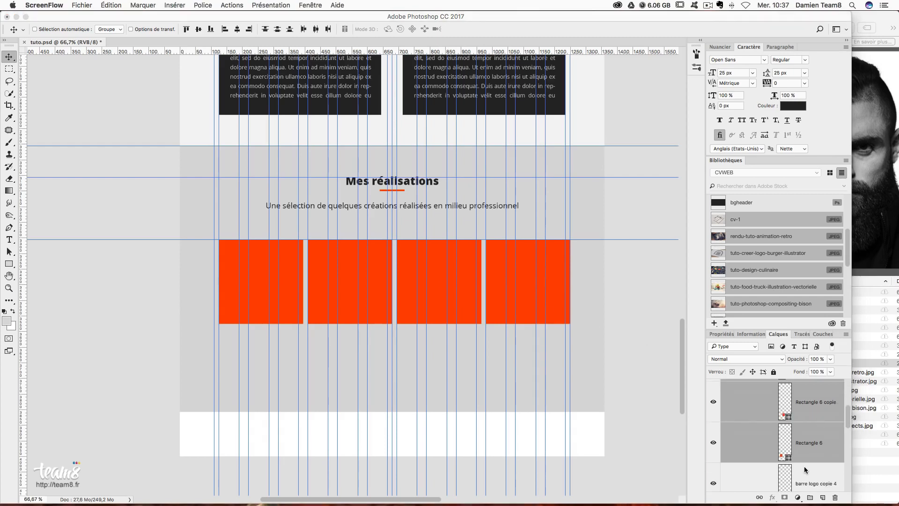
left_click(809, 451)
scroll(811, 453, "down", 3)
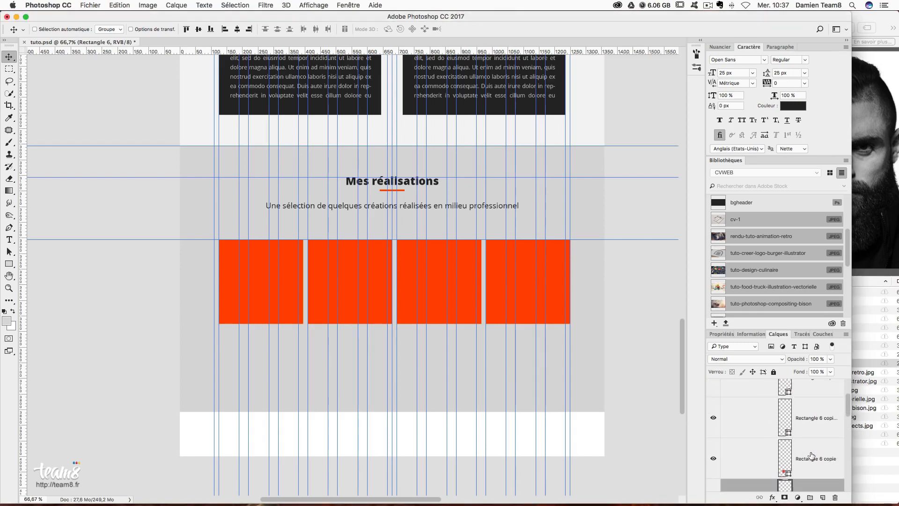
- Scale the four orange tiles down to about 98.5%
scroll(810, 453, "up", 3)
left_click(793, 442, "shift")
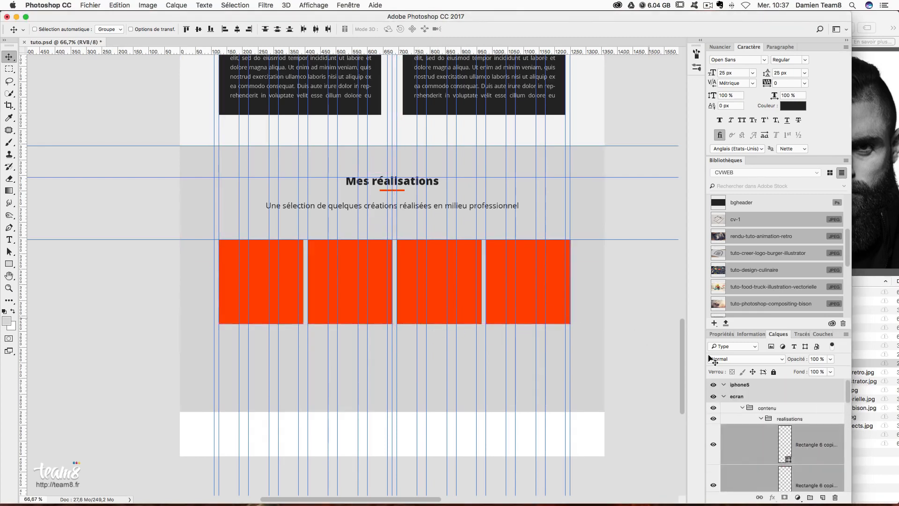
key("super+t")
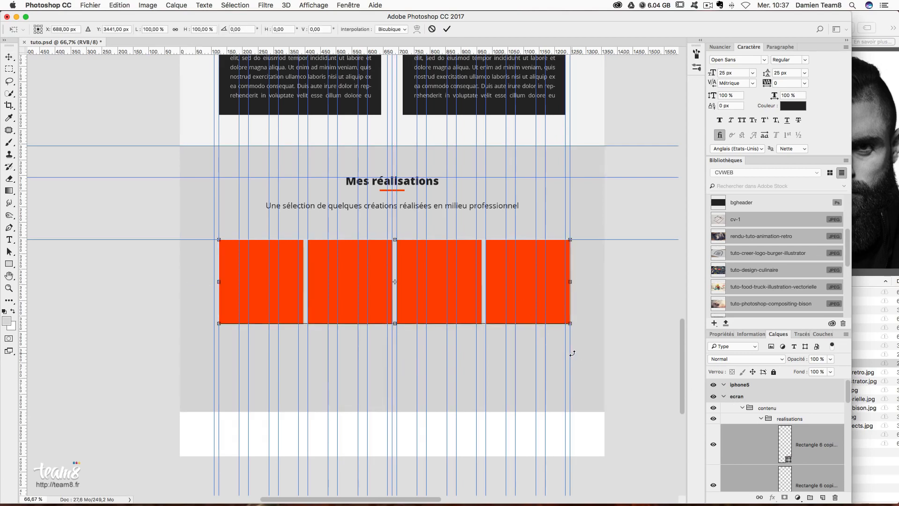
left_click_drag(571, 323, 568, 314)
key("Return")
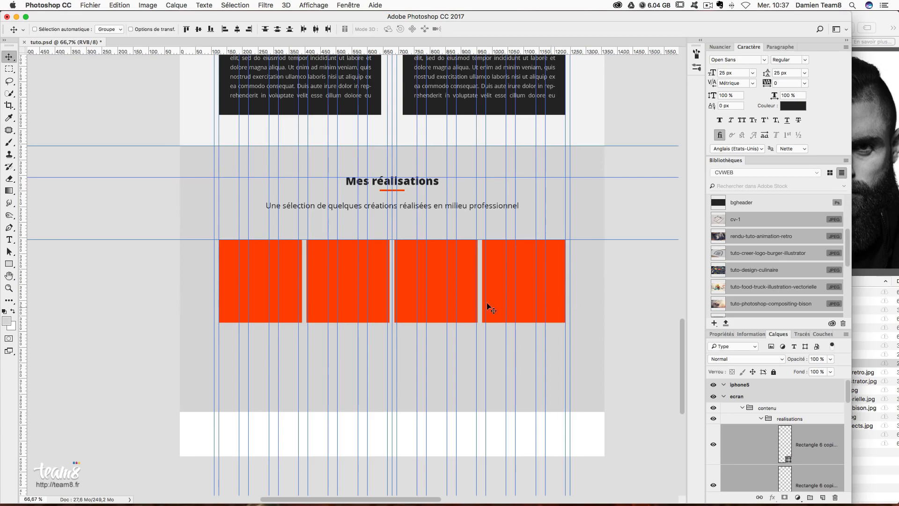
- Duplicate the tile row 15 px below to form a 4×2 grid and hide the guides
left_click_drag(435, 283, 431, 363)
left_click_drag(411, 334, 409, 339)
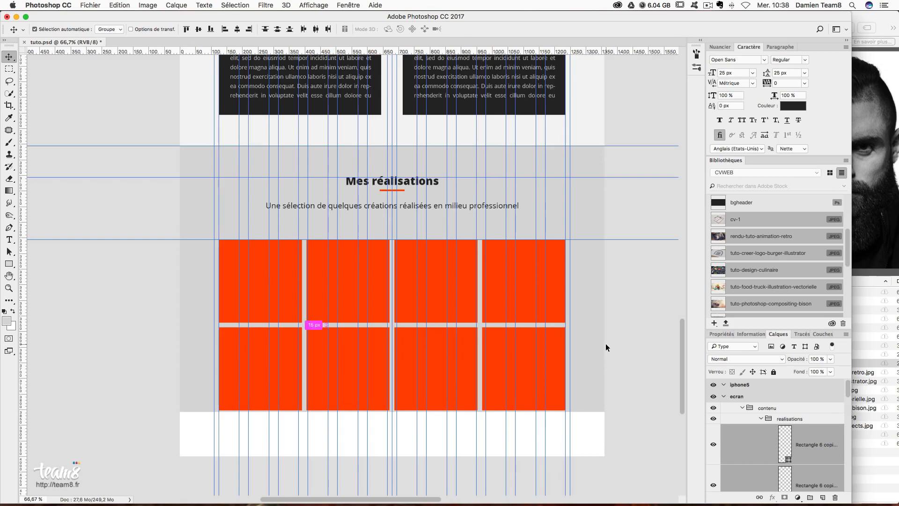
key("super+semicolon")
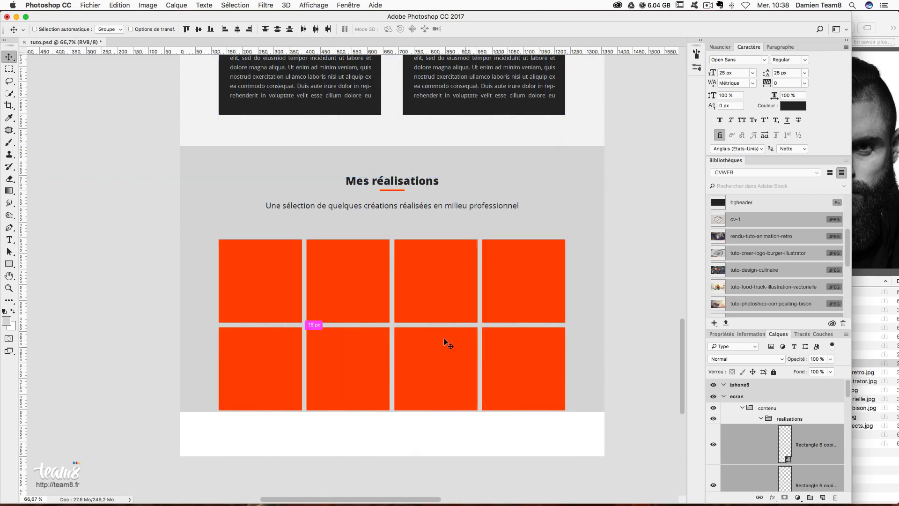
- Select the grey section background layer and pull its bottom edge up slightly
scroll(589, 397, "down", 1)
left_click(589, 381, "super")
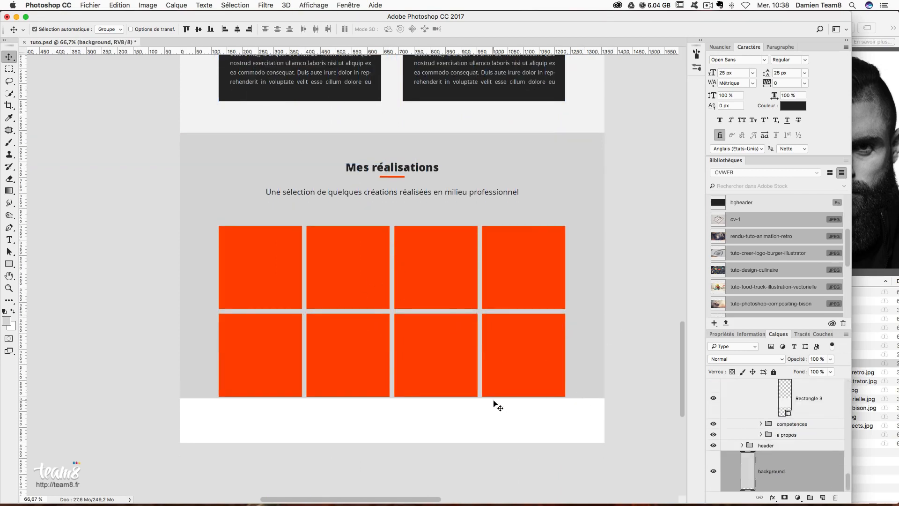
key("super+t")
left_click_drag(392, 398, 392, 398)
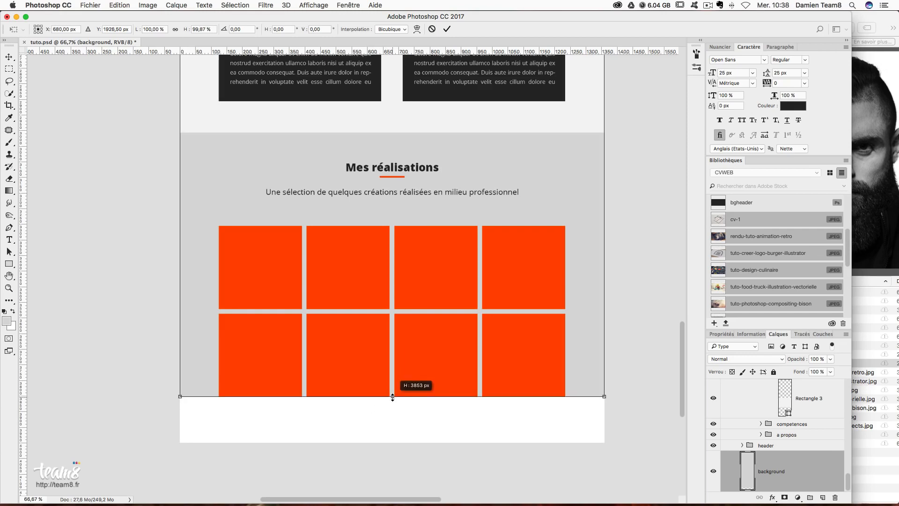
key("Return")
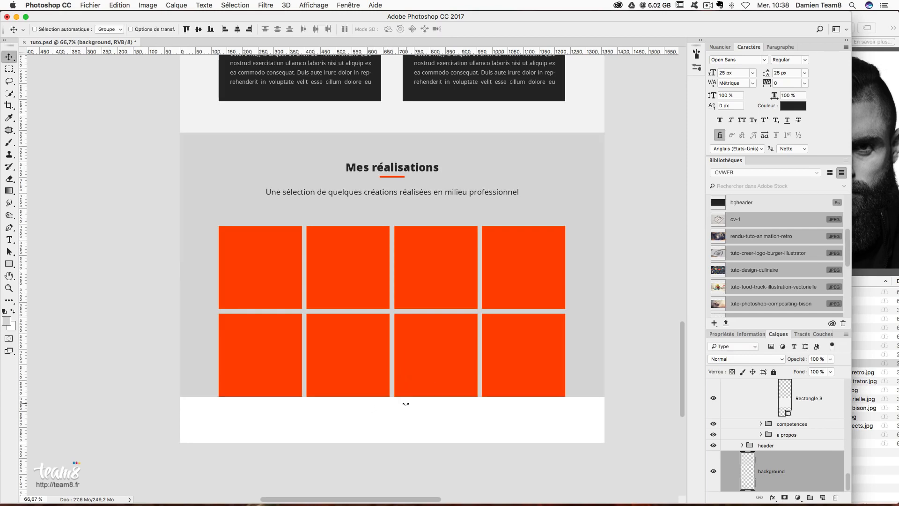
- Measure the space below the tiles and add a horizontal guide at Y 3952 px
left_click(10, 70)
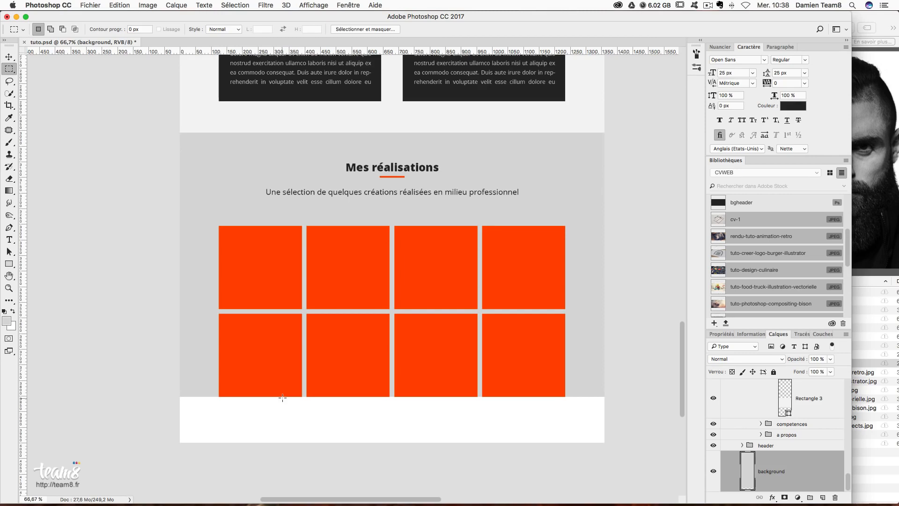
left_click_drag(284, 397, 327, 427)
left_click_drag(312, 52, 359, 427)
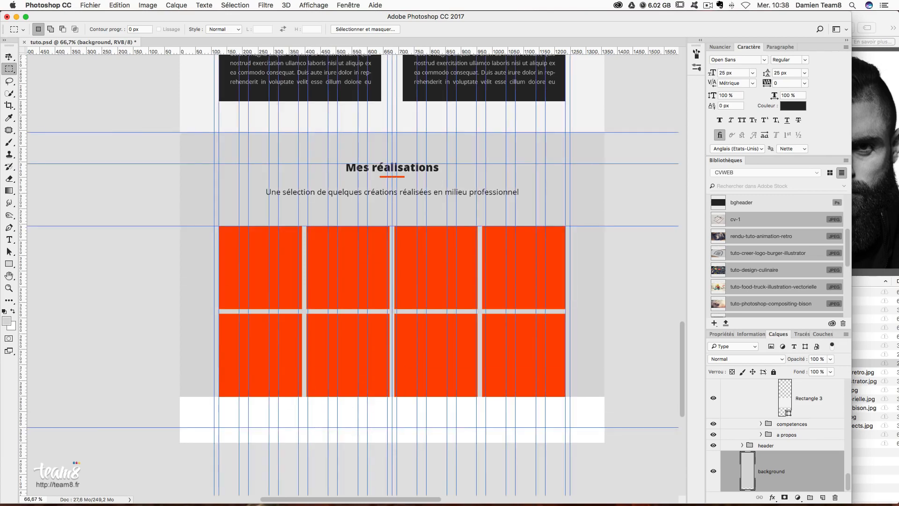
- Stretch the grey background layer down to the 3952 px guide
left_click(9, 57)
right_click(189, 295)
left_click(190, 302)
key("super+t")
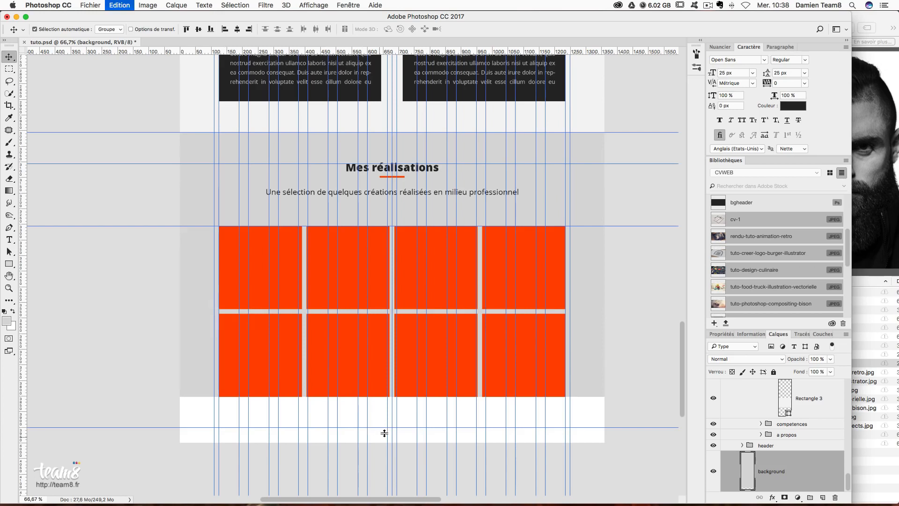
left_click_drag(391, 397, 390, 429)
key("Return")
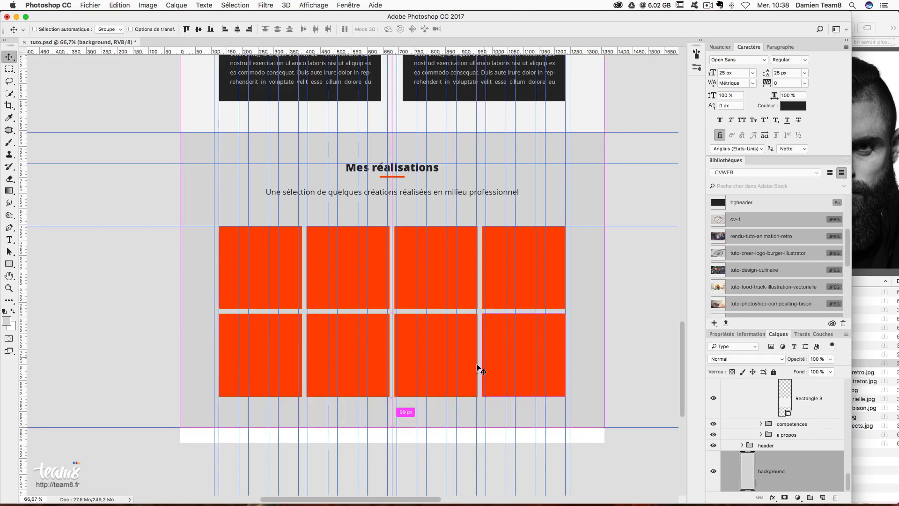
- Compare the background before and after the stretch and hide the guides
key("super+t")
key("super+z")
key("super+z")
key("super+h")
scroll(558, 360, "up", 3)
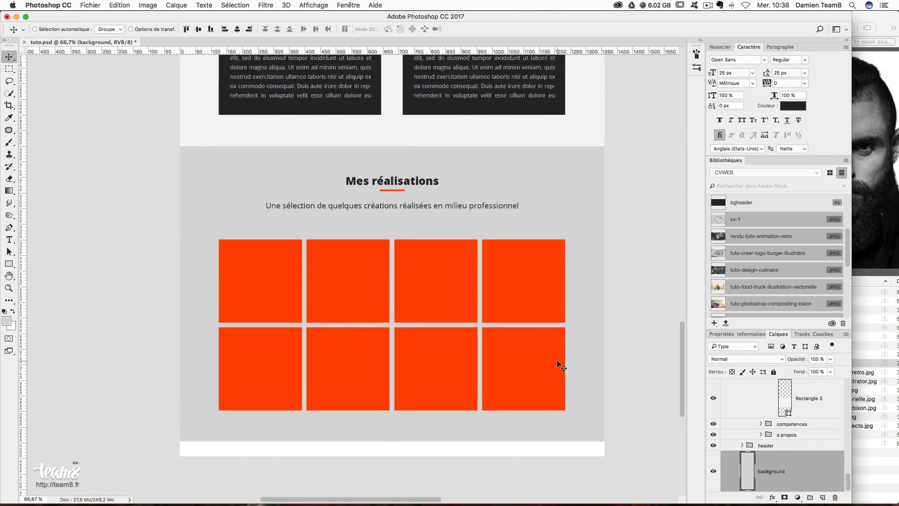
scroll(557, 360, "down", 2)
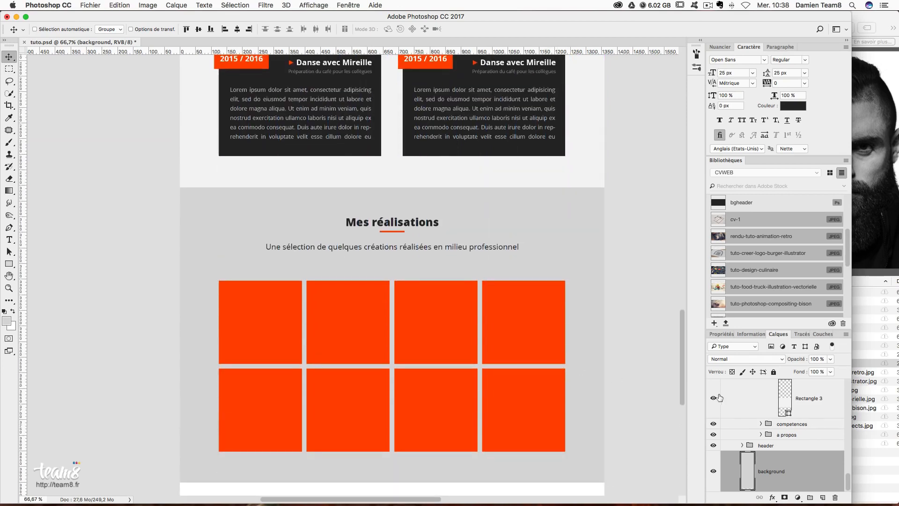
- Place the bison compositing image from the library into the mockup
scroll(722, 396, "up", 10)
left_click(821, 458)
scroll(805, 451, "down", 2)
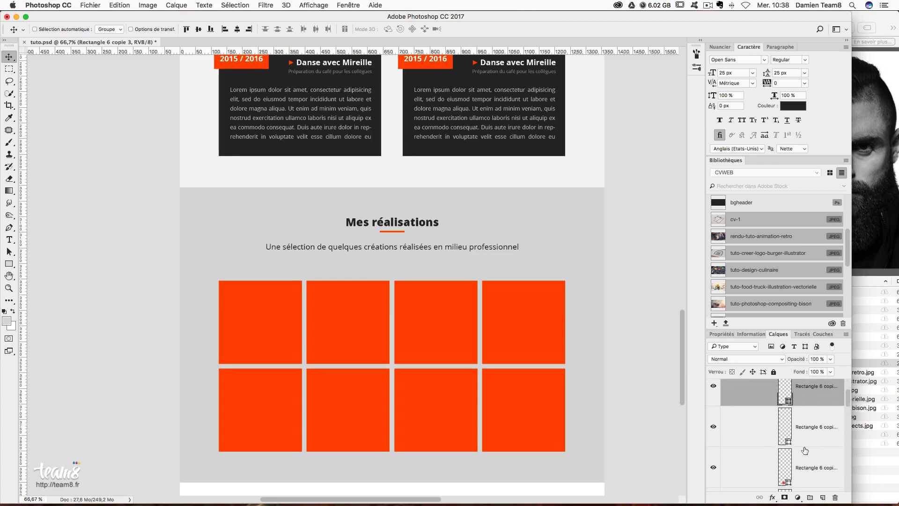
scroll(805, 451, "up", 1)
scroll(635, 360, "down", 1)
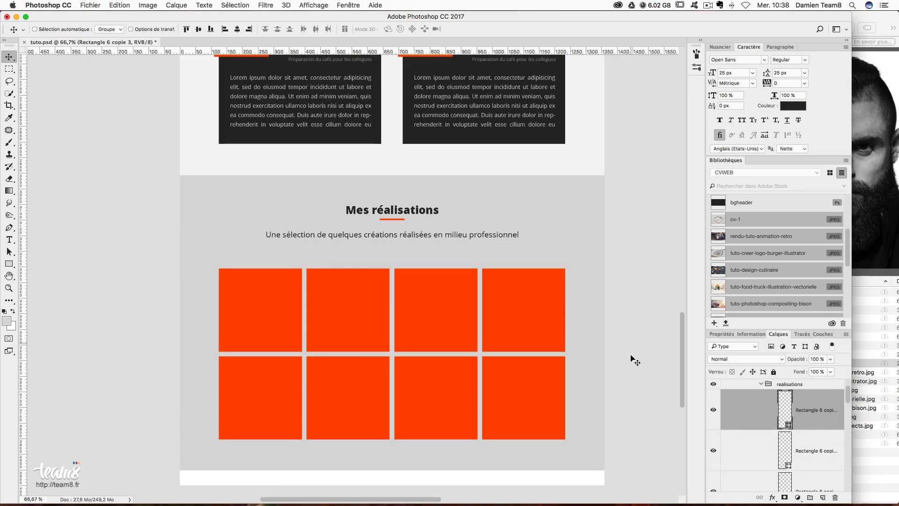
scroll(740, 234, "up", 2)
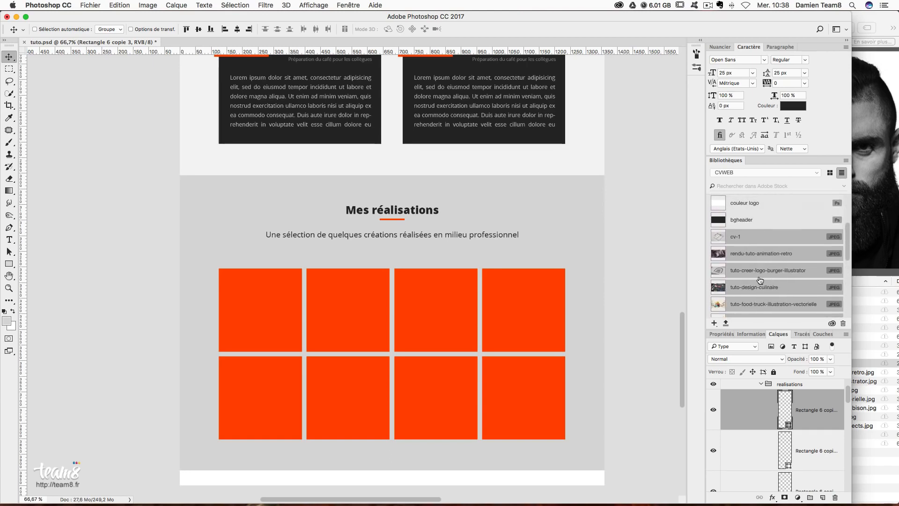
scroll(761, 246, "down", 3)
scroll(754, 245, "down", 1)
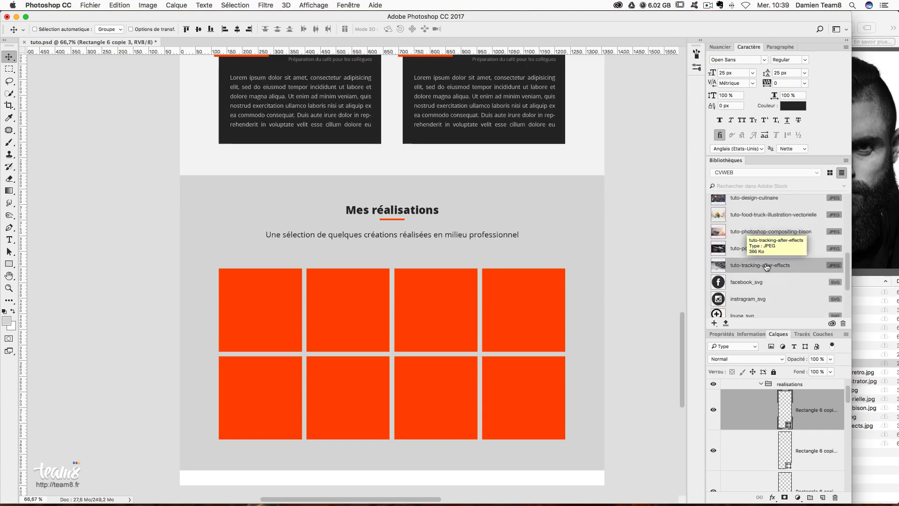
left_click_drag(731, 235, 267, 293)
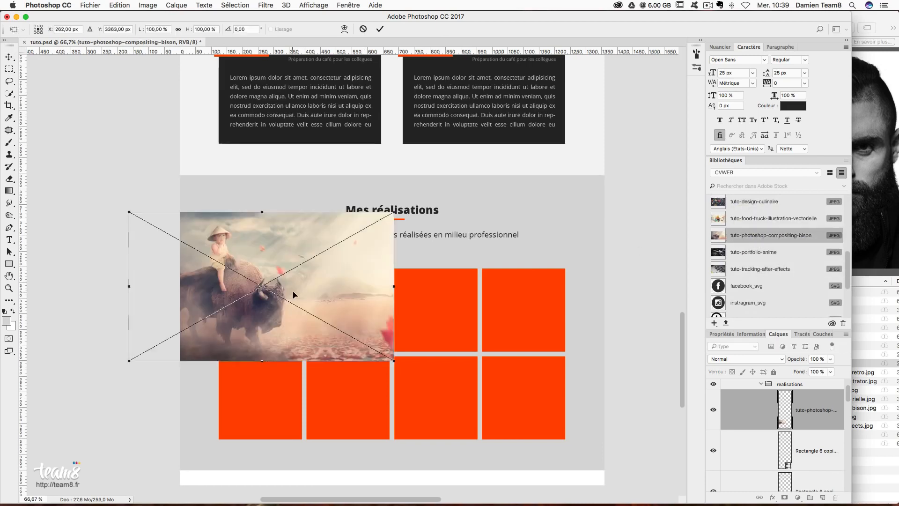
key("Return")
- Position the bison image over the first tile and clip it to Rectangle 6
left_click_drag(254, 258, 291, 261)
left_click(712, 451)
left_click(713, 451)
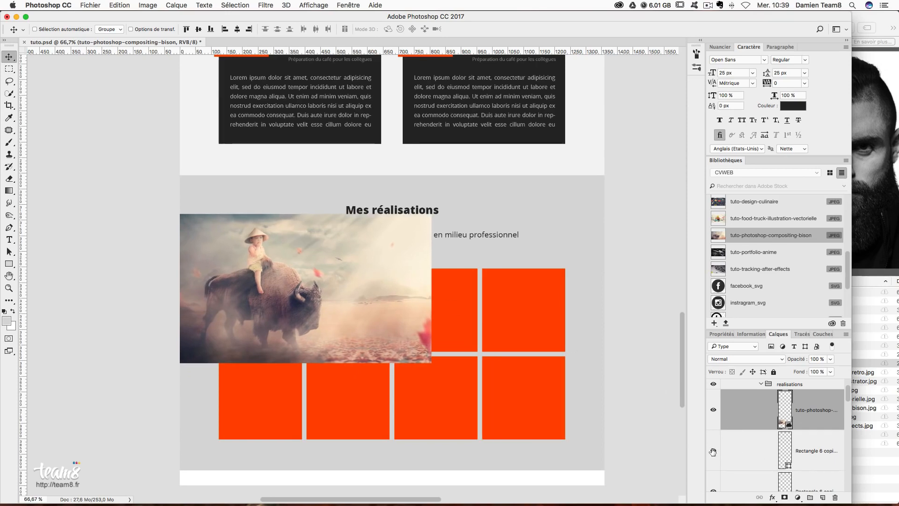
scroll(781, 452, "down", 3)
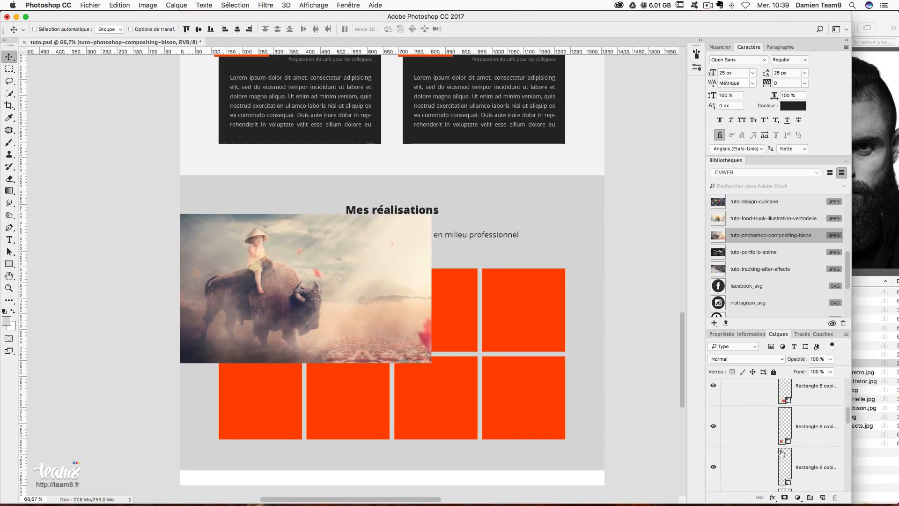
scroll(781, 451, "up", 3)
mouse_move(815, 411)
left_mouse_down()
mouse_move(801, 505)
mouse_move(804, 416)
left_mouse_up()
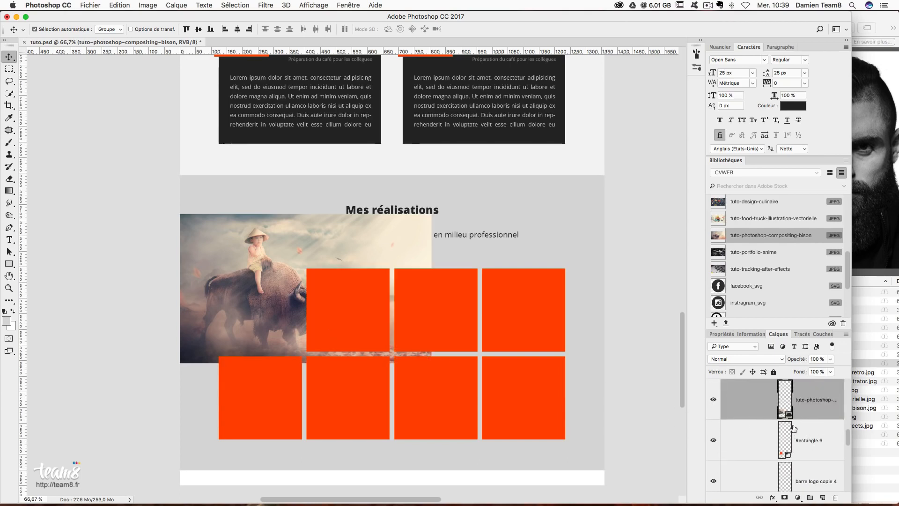
left_click(786, 419, "alt")
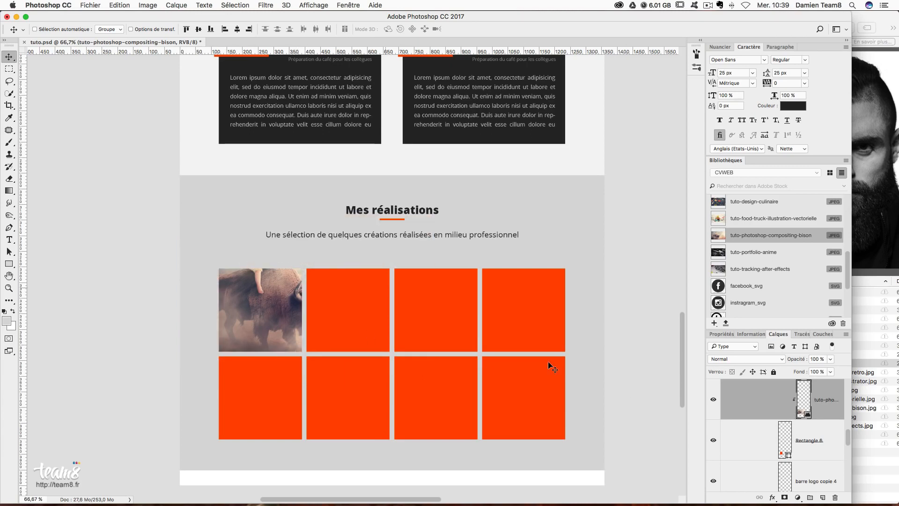
- Scale the bison image to about 59% and adjust it to fill the tile
key("ctrl+t")
left_click_drag(165, 213, 208, 248)
left_click_drag(431, 241, 372, 275)
left_click_drag(287, 306, 277, 295)
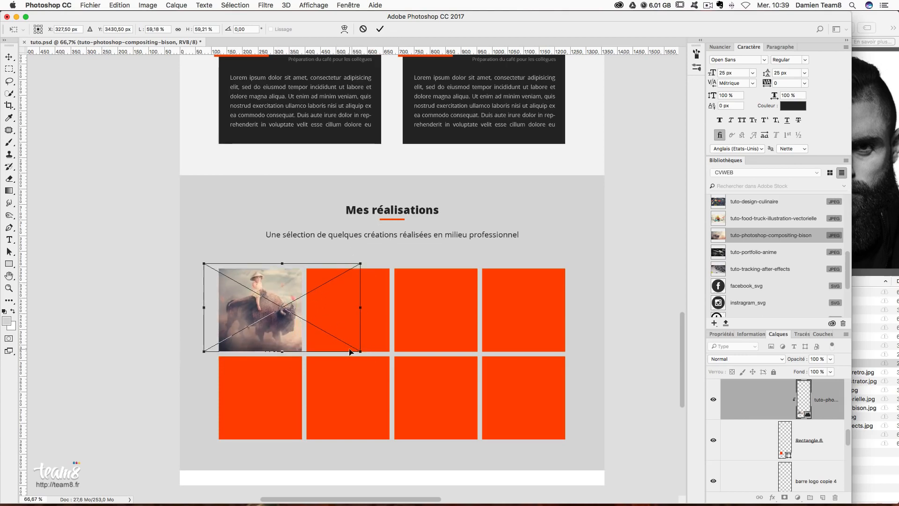
left_click_drag(364, 351, 368, 354)
double_click(286, 319)
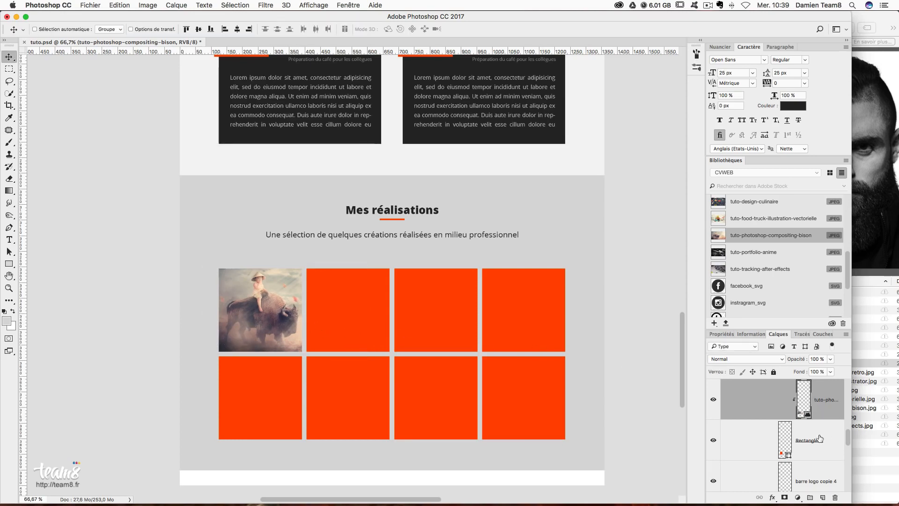
- Merge the bison image with Rectangle 6 into a single layer
scroll(820, 439, "down", 2)
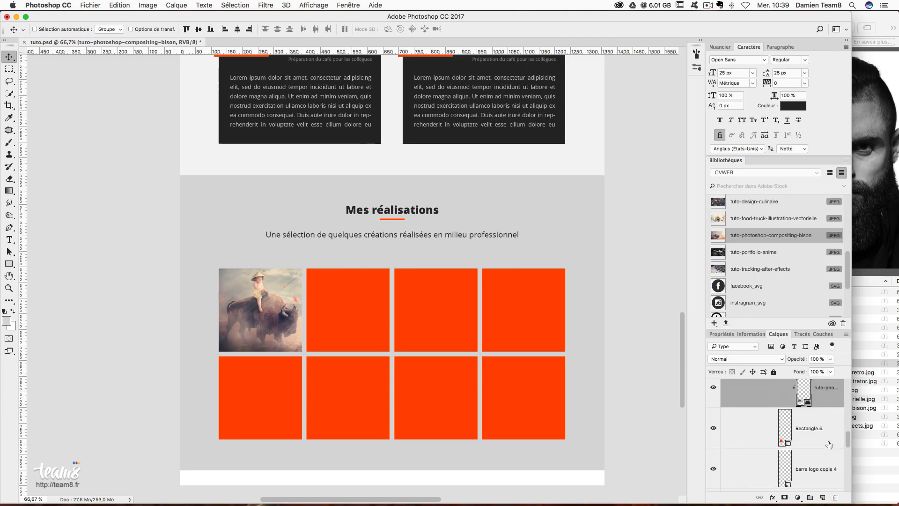
left_click(828, 441, "shift")
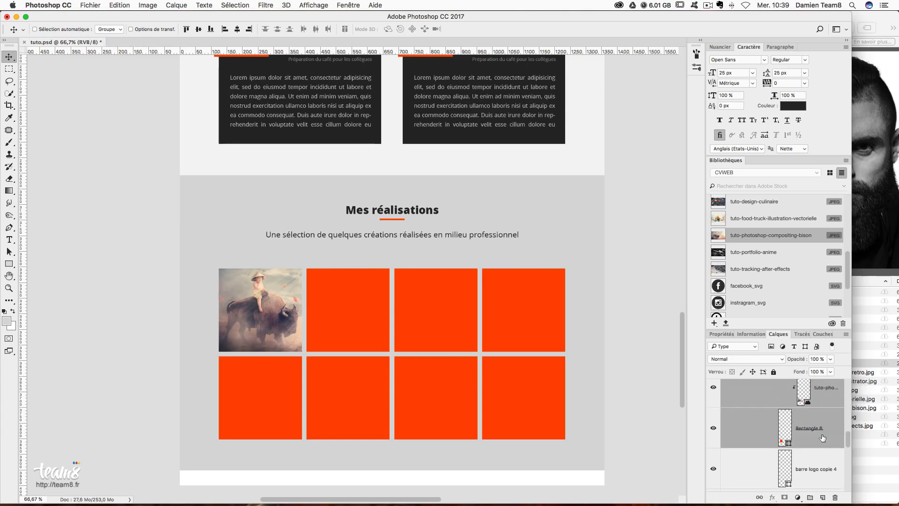
scroll(823, 438, "up", 3)
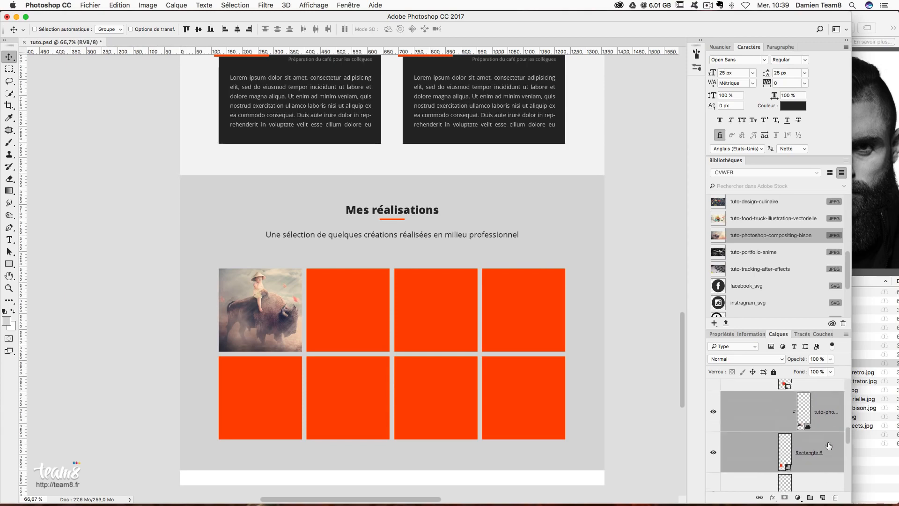
right_click(823, 468)
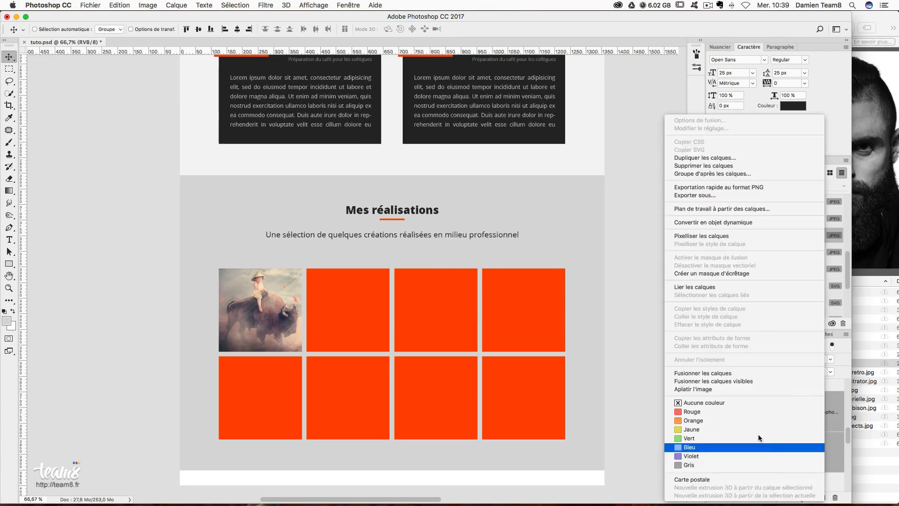
left_click(755, 371)
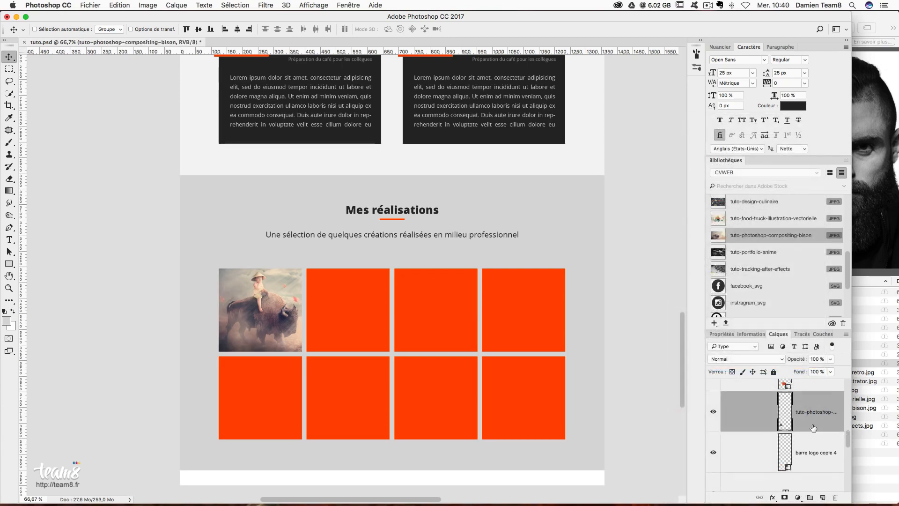
scroll(842, 433, "up", 2)
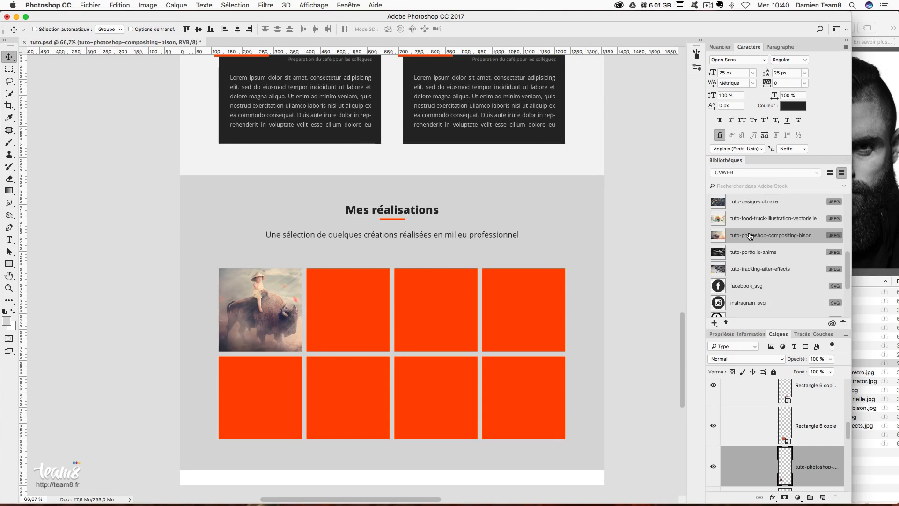
- Place the tuto-tracking-after-effects image above Rectangle 6 copie and clip it to that square
left_click_drag(785, 275, 355, 308)
key("Return")
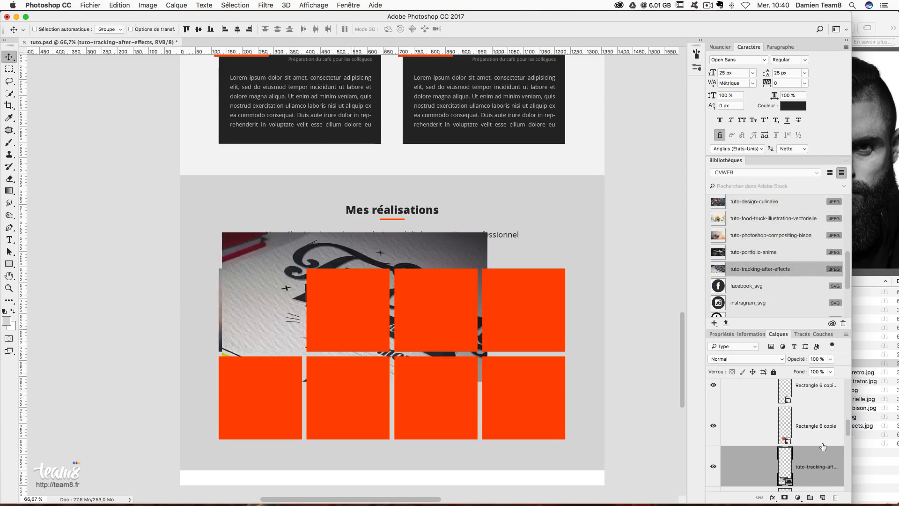
left_click_drag(817, 461, 816, 422)
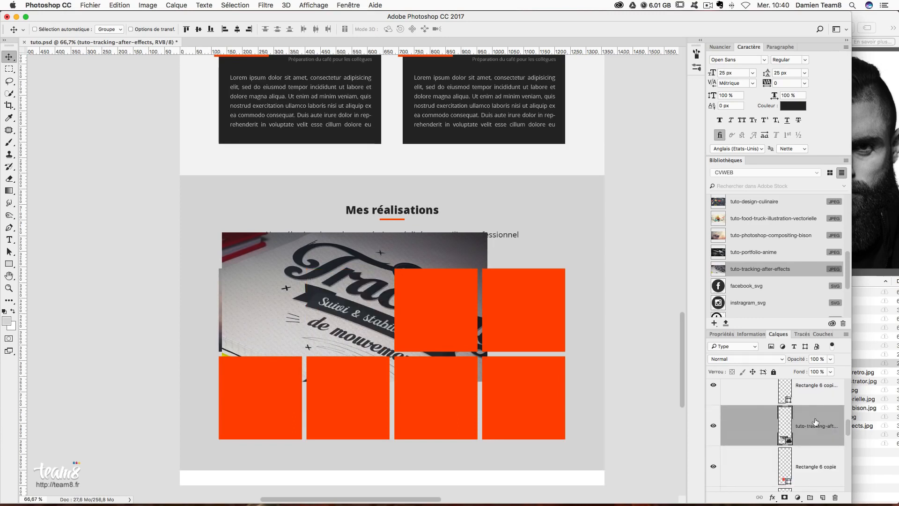
scroll(817, 440, "down", 2)
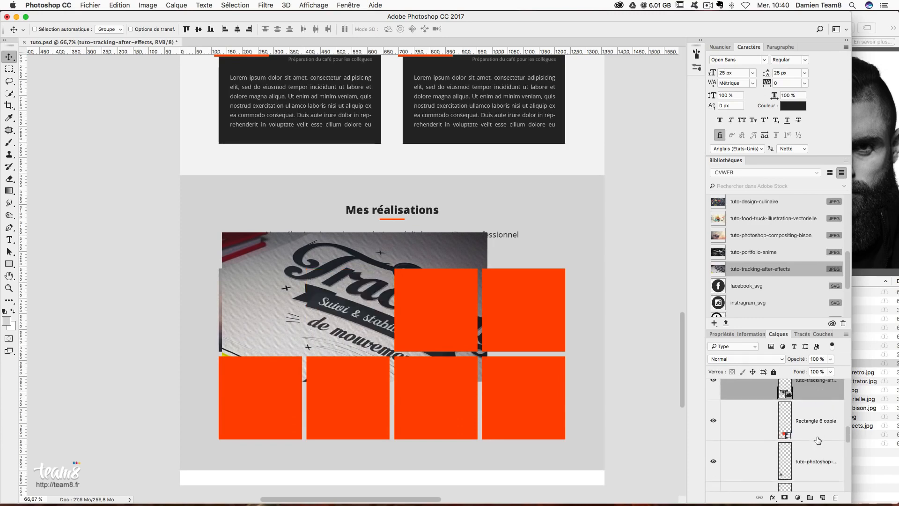
left_click(783, 396, "alt")
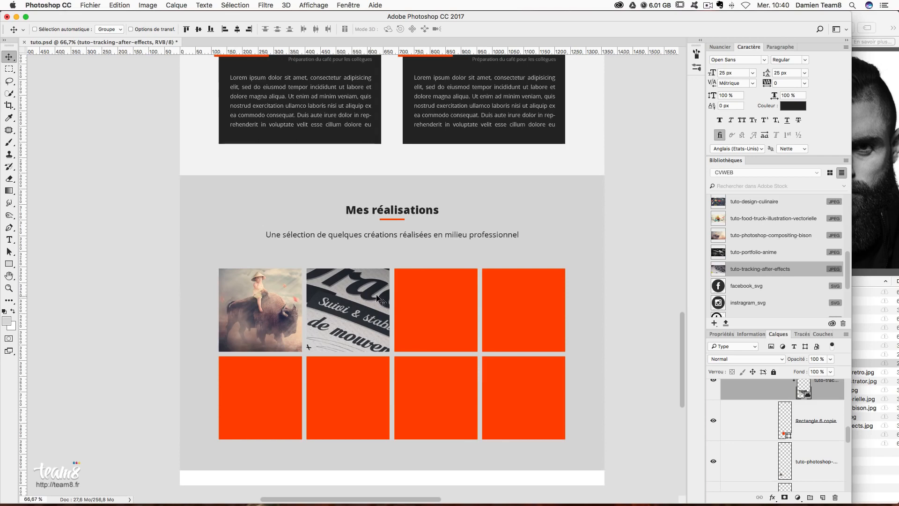
- Shrink and nudge the tracking image to fit, then merge it into its square
key("super+t")
left_click_drag(479, 239, 423, 252)
left_click_drag(381, 291, 374, 294)
key("Return")
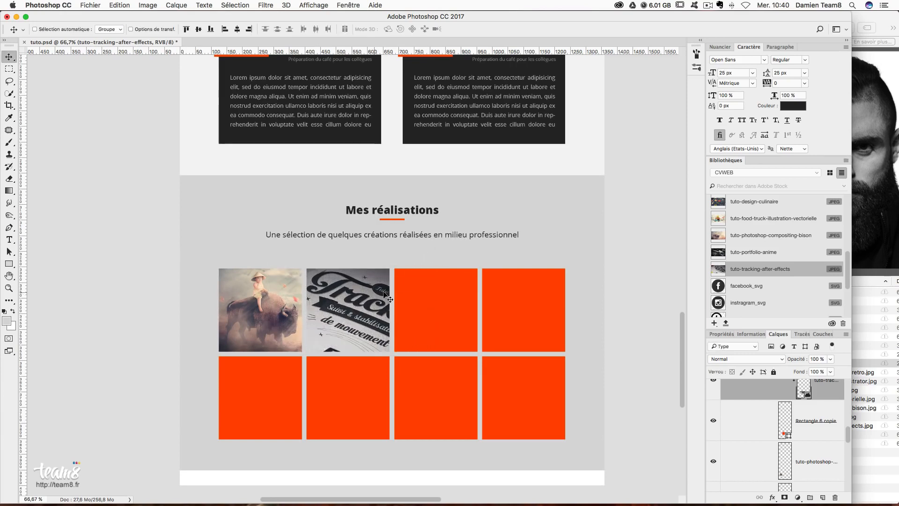
right_click(812, 425)
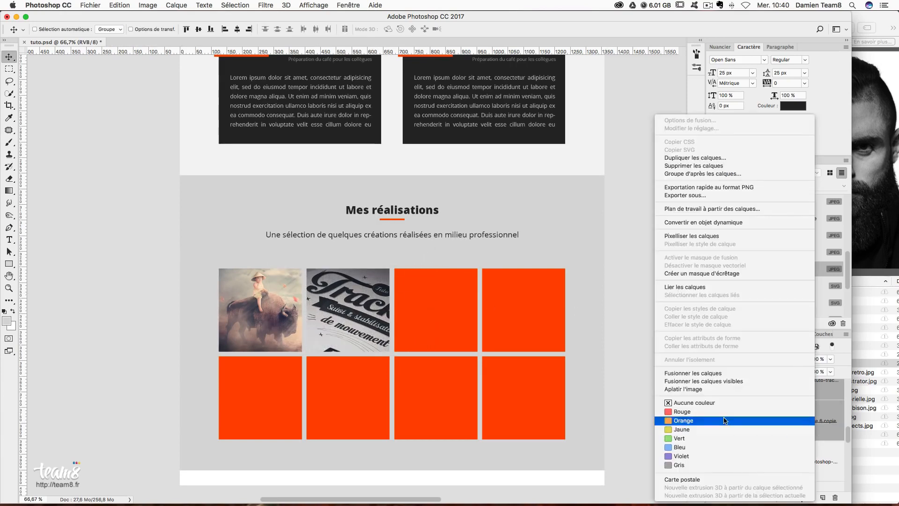
left_click(702, 372)
scroll(820, 442, "up", 2)
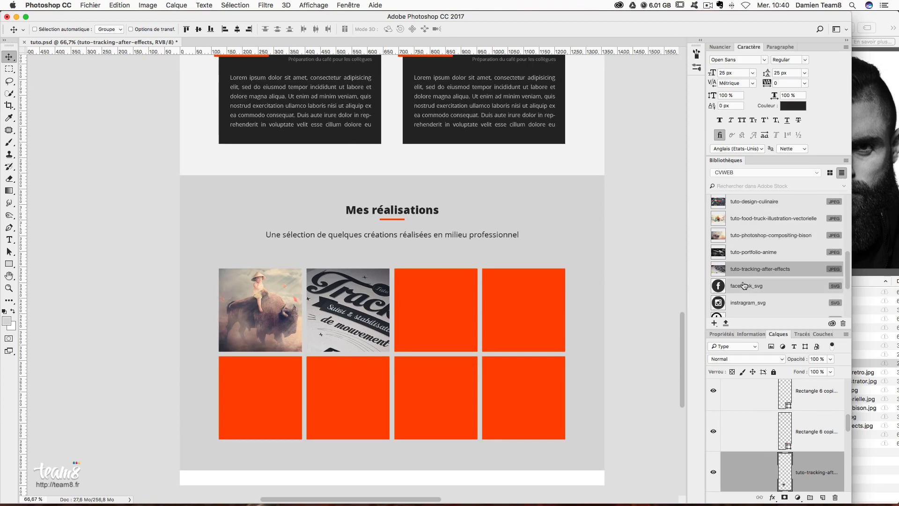
left_click(746, 253)
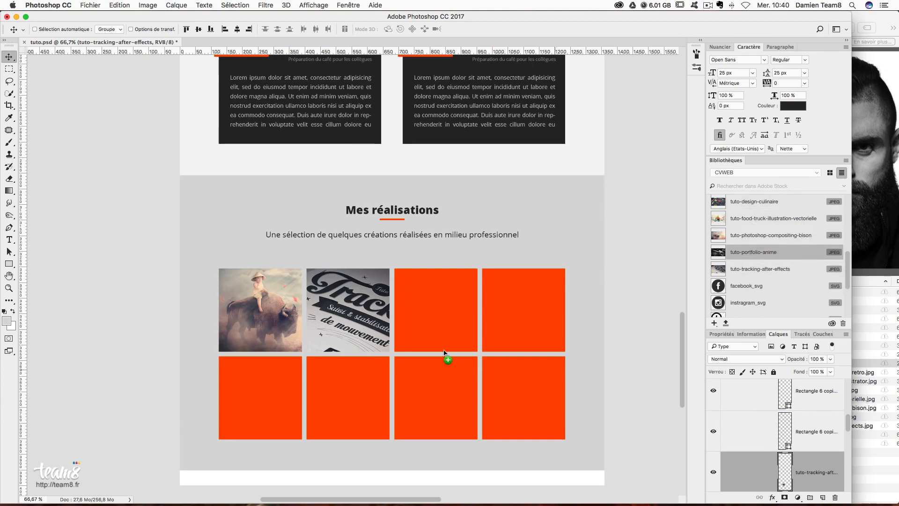
- Place the tuto-portfolio-anime image over the third square and clip it to that square
left_click_drag(444, 351, 444, 351)
key("Return")
left_click_drag(805, 466, 809, 422)
left_click_drag(420, 311, 419, 283)
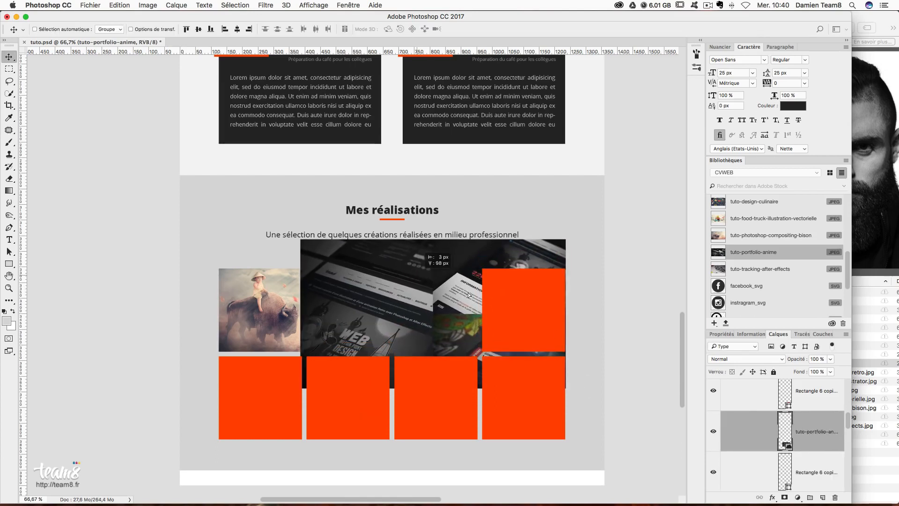
left_click(788, 448, "alt")
- Scale the portfolio image to about 80% and merge it into its square
key("super+t")
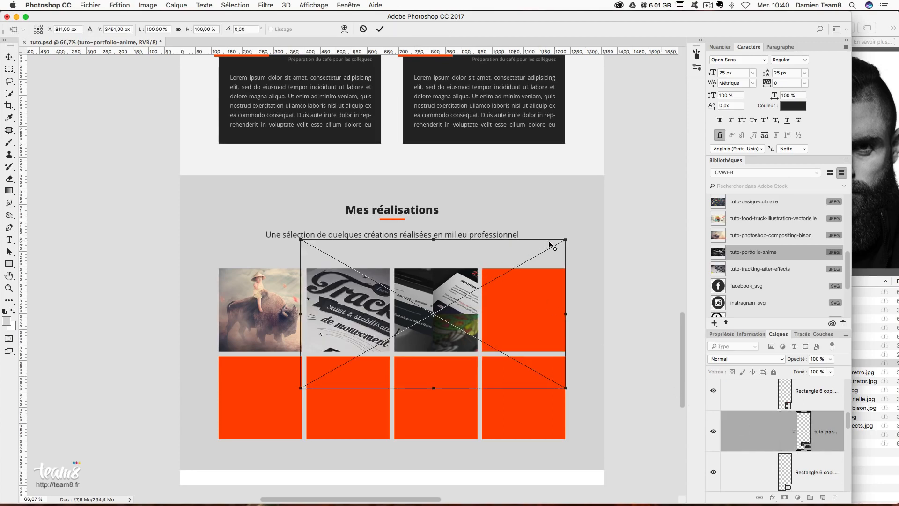
left_click_drag(564, 242, 533, 247)
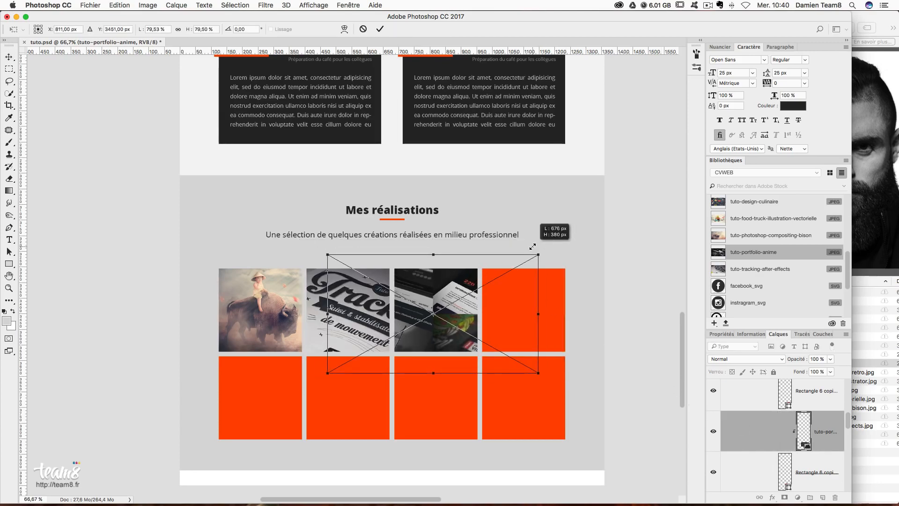
key("Return")
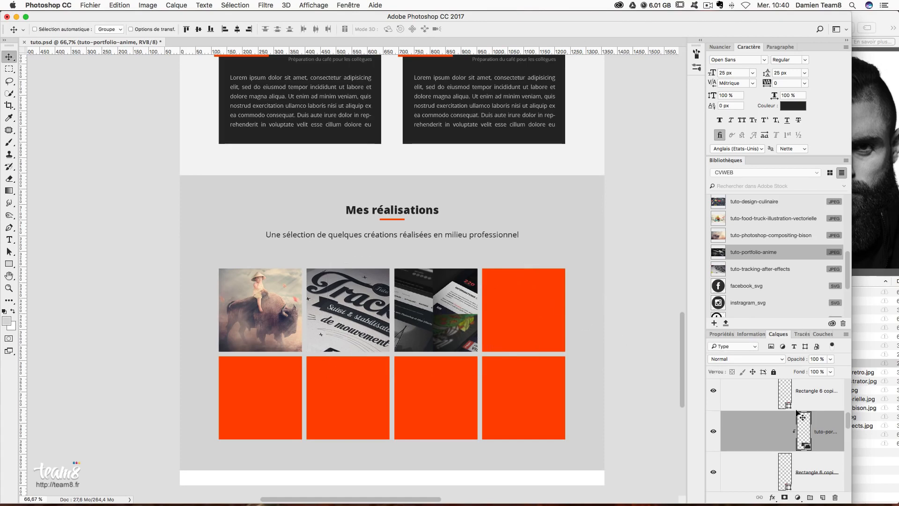
left_click(817, 471, "shift")
right_click(818, 471)
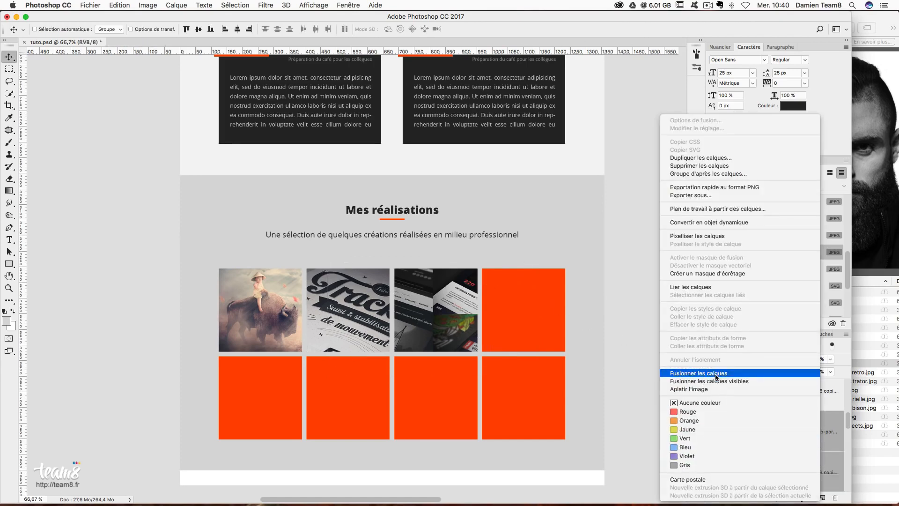
left_click(731, 374)
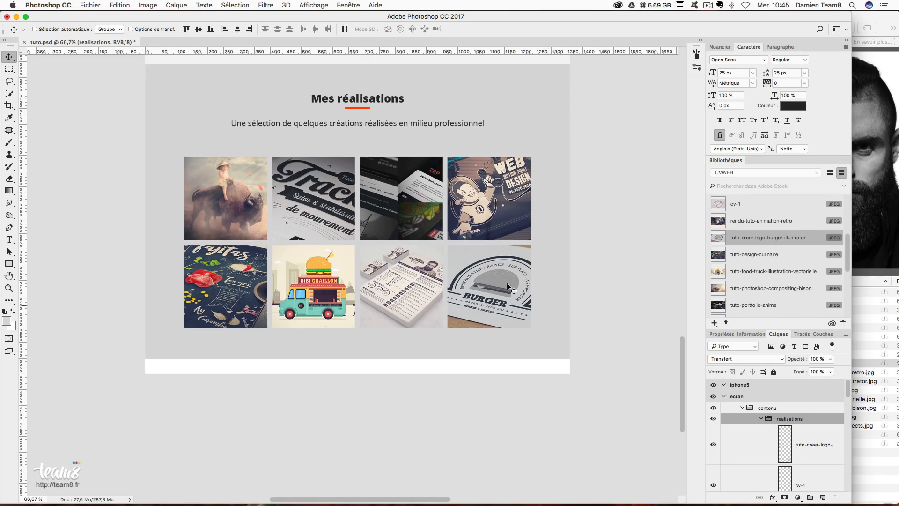
- Collapse the realisations, experiences and contenu layer groups
left_click(761, 419)
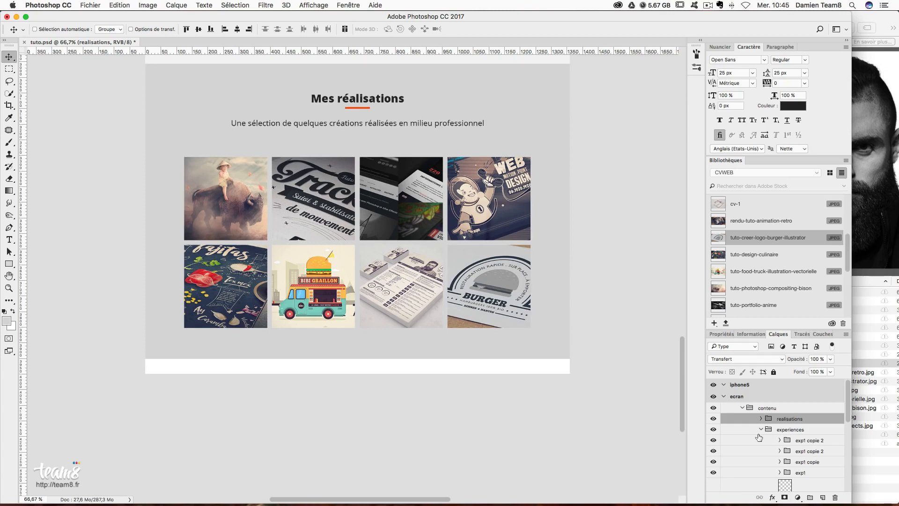
left_click(761, 429)
left_click(744, 409)
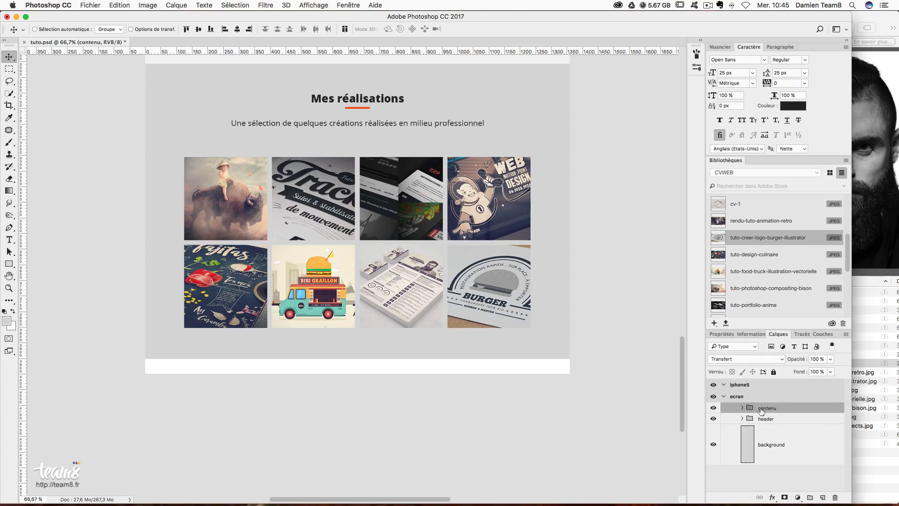
left_click(813, 480)
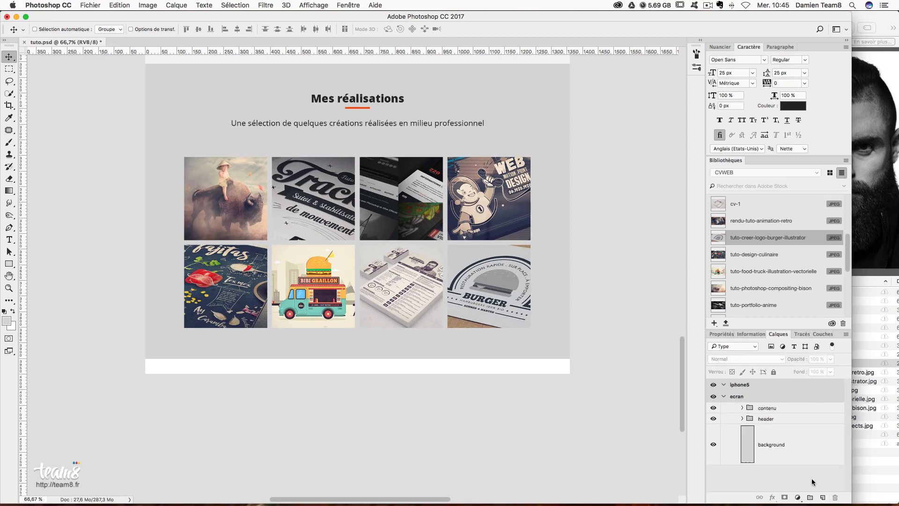
- Create a new layer group named footer from the background layer
left_click(774, 455)
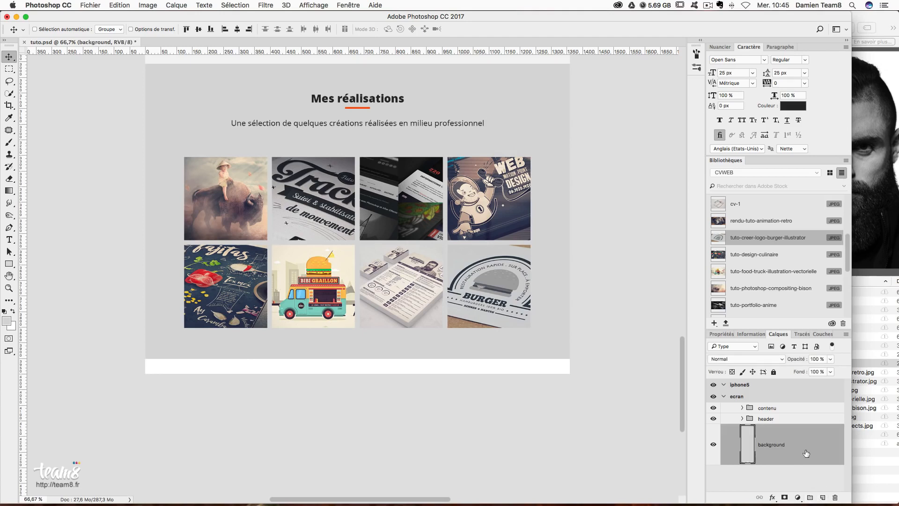
left_click_drag(810, 499, 810, 500)
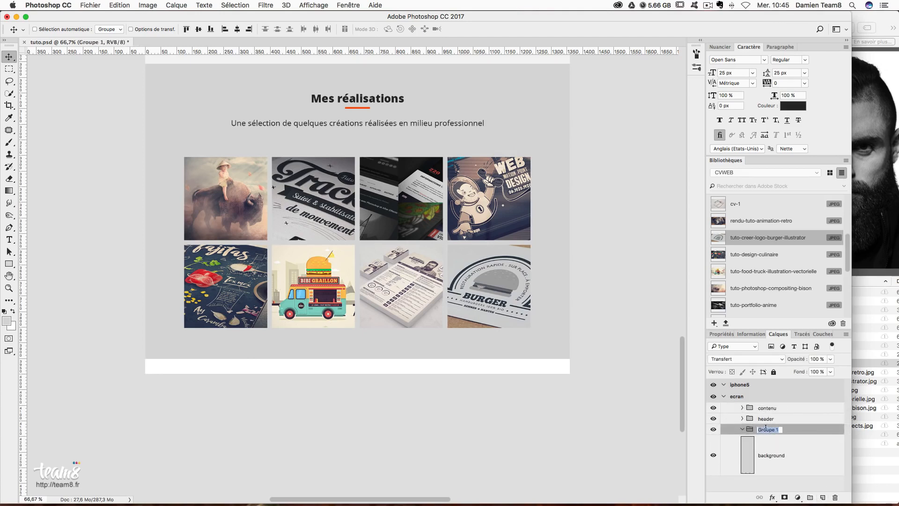
key("Return")
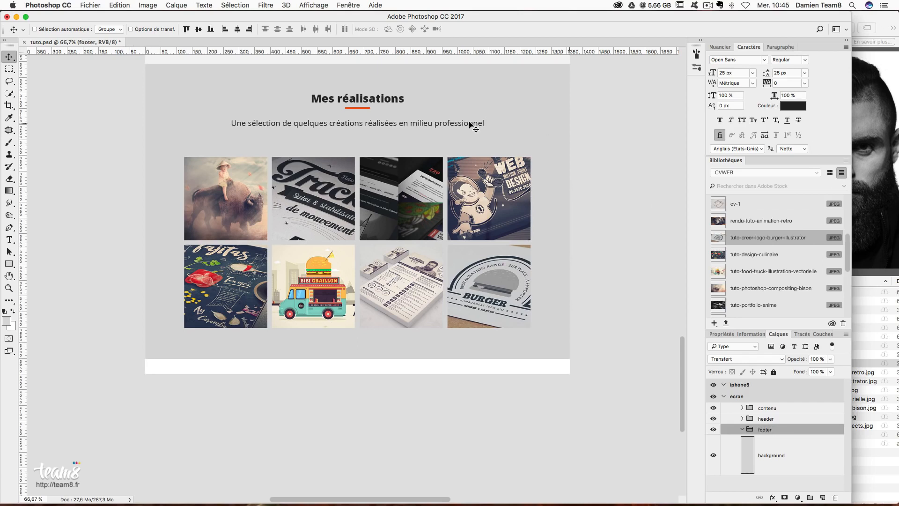
scroll(463, 110, "up", 5)
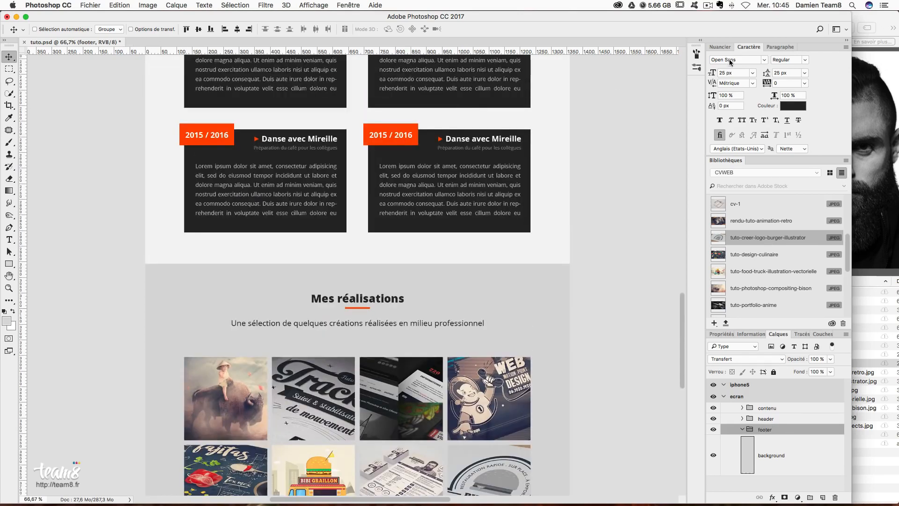
left_click(722, 335)
scroll(538, 285, "up", 12)
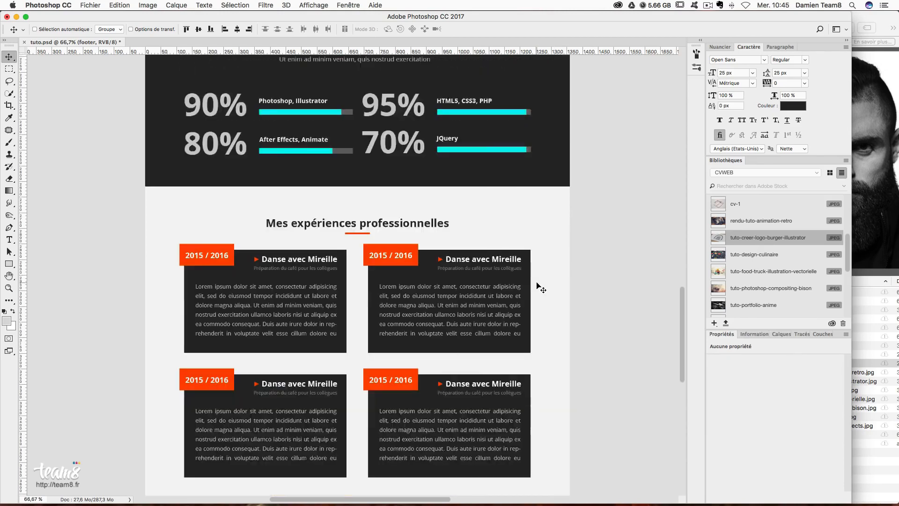
scroll(541, 288, "up", 7)
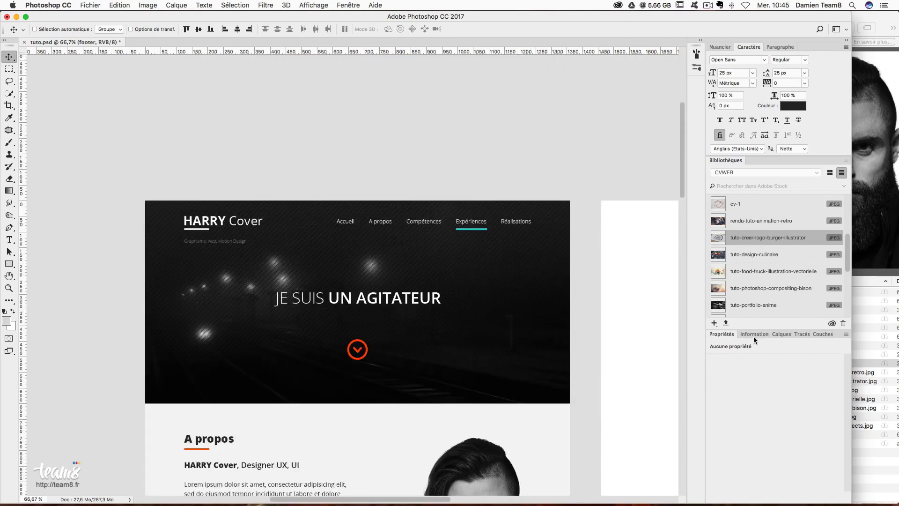
- Set the ecran artboard's height to 4200 px
left_click(774, 335)
left_click(738, 396)
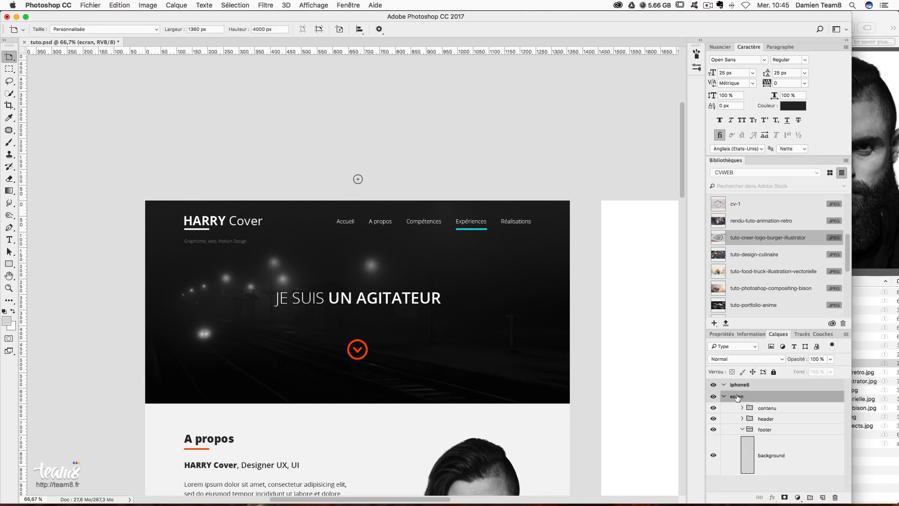
left_click(723, 334)
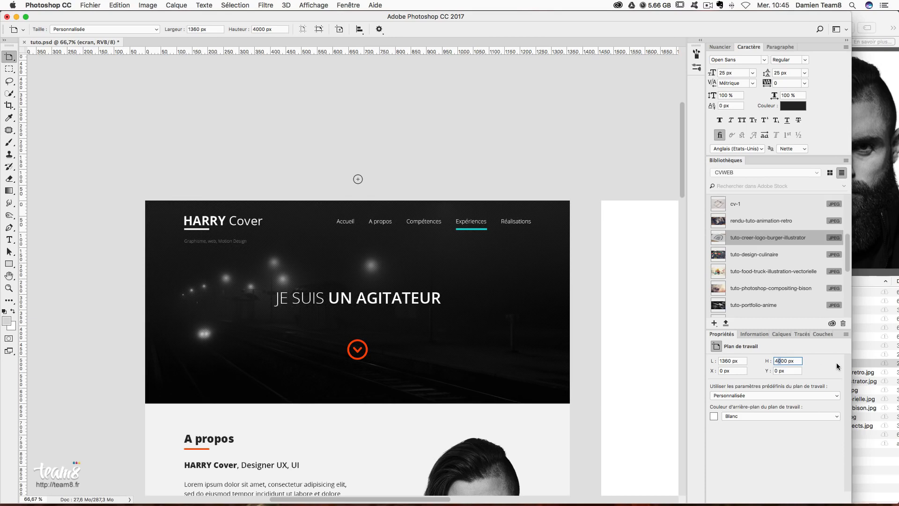
key("Return")
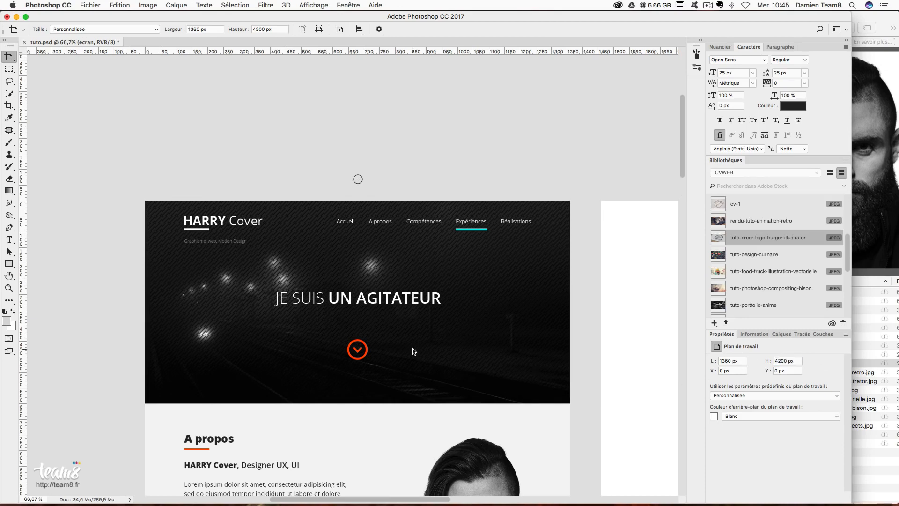
- Scroll down to the blank footer area and select the footer group
scroll(414, 352, "down", 15)
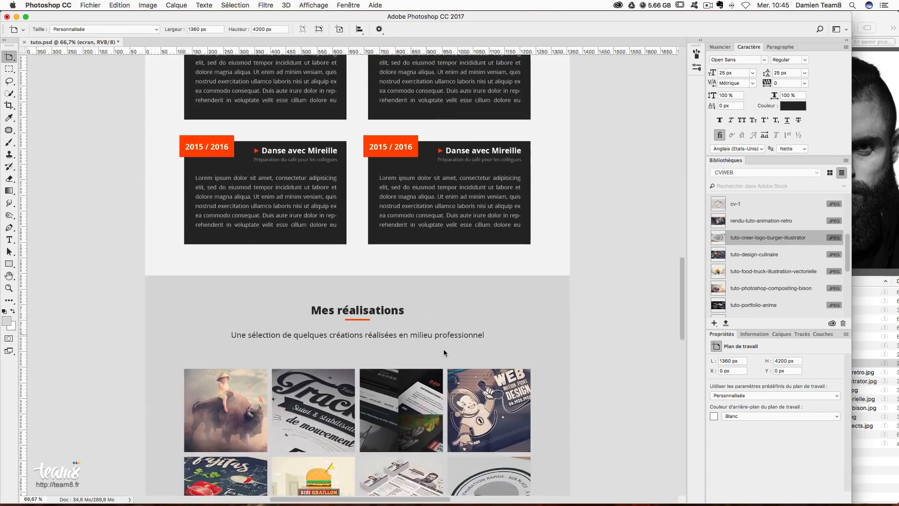
scroll(445, 350, "down", 5)
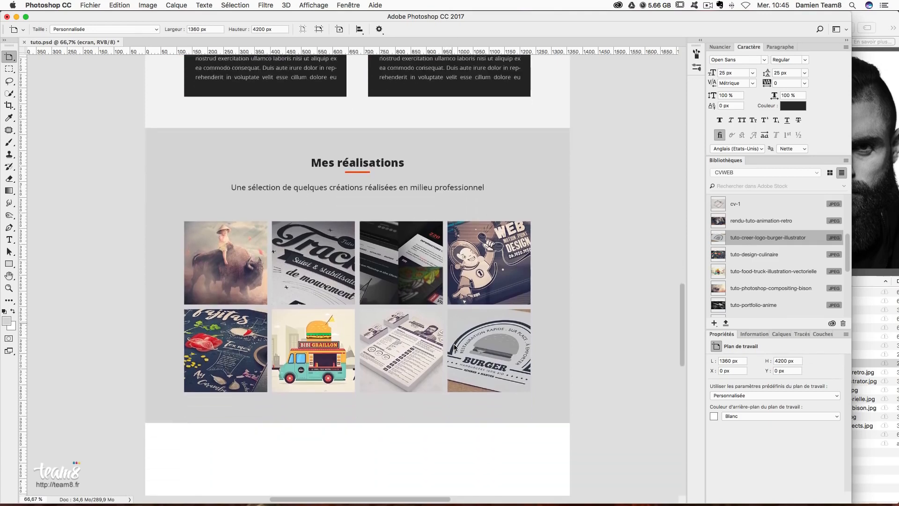
scroll(454, 347, "down", 10)
scroll(456, 349, "down", 10)
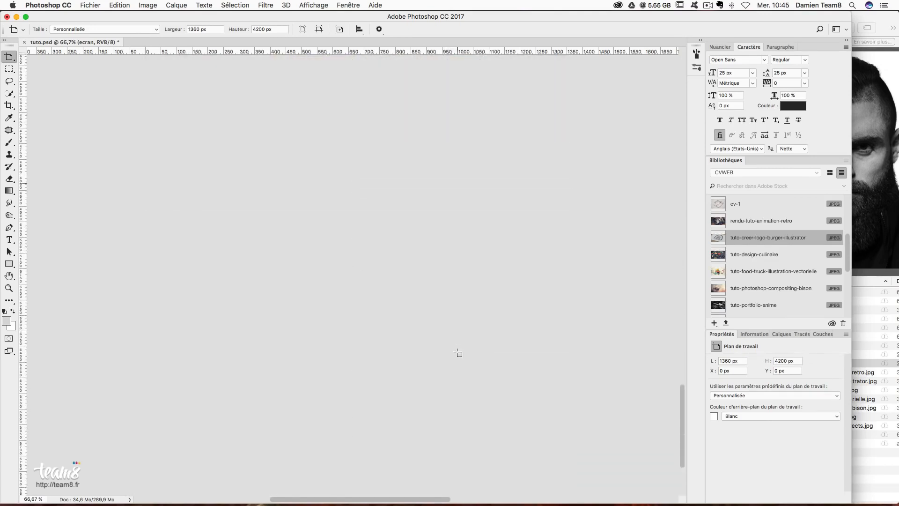
left_click_drag(683, 459, 690, 354)
left_click(783, 335)
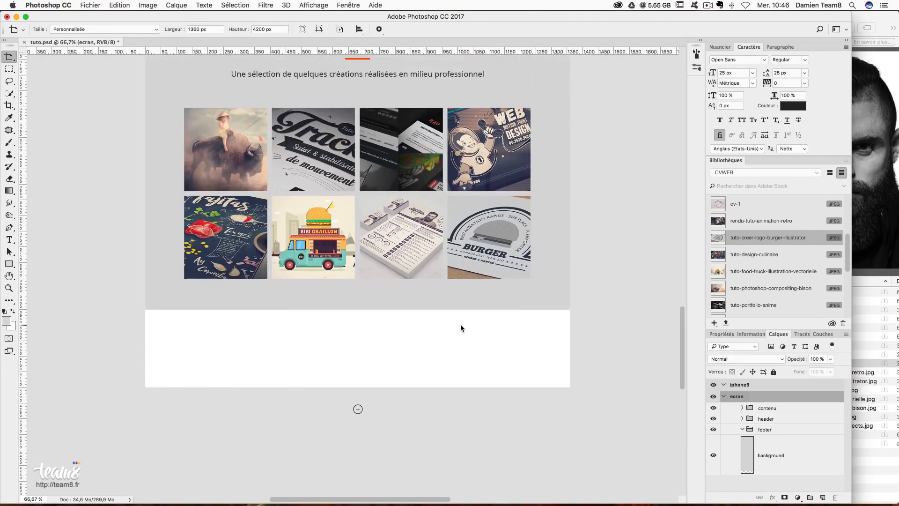
left_click(763, 431)
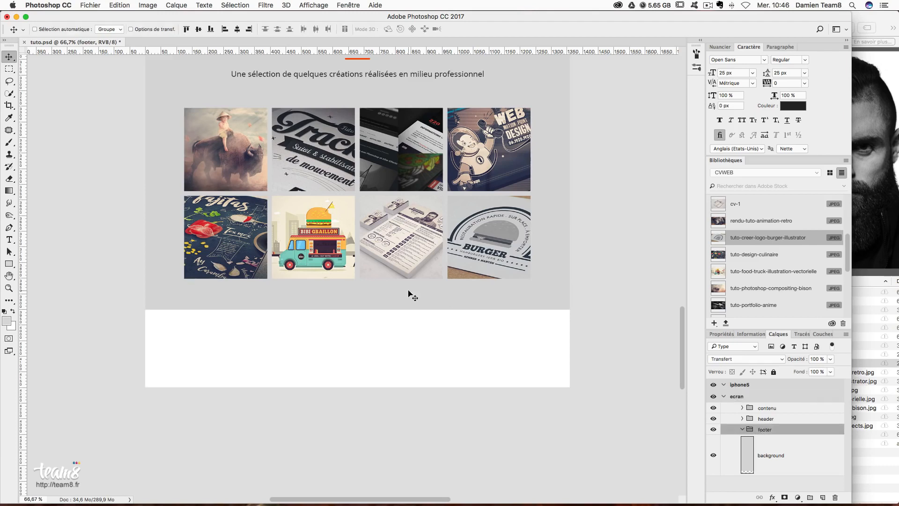
left_click(9, 264)
- Draw a rectangle covering the footer and fill it with very light grey #f2f2f2
left_click_drag(146, 308, 572, 391)
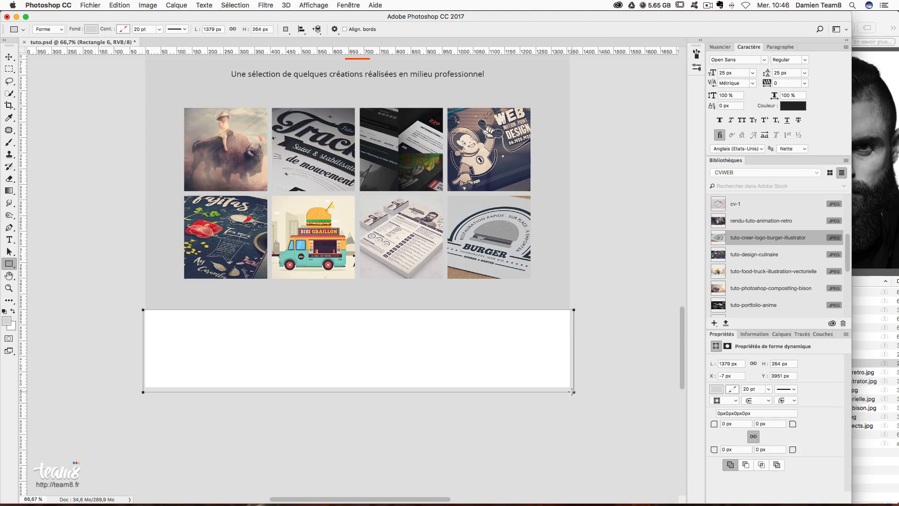
left_click(91, 29)
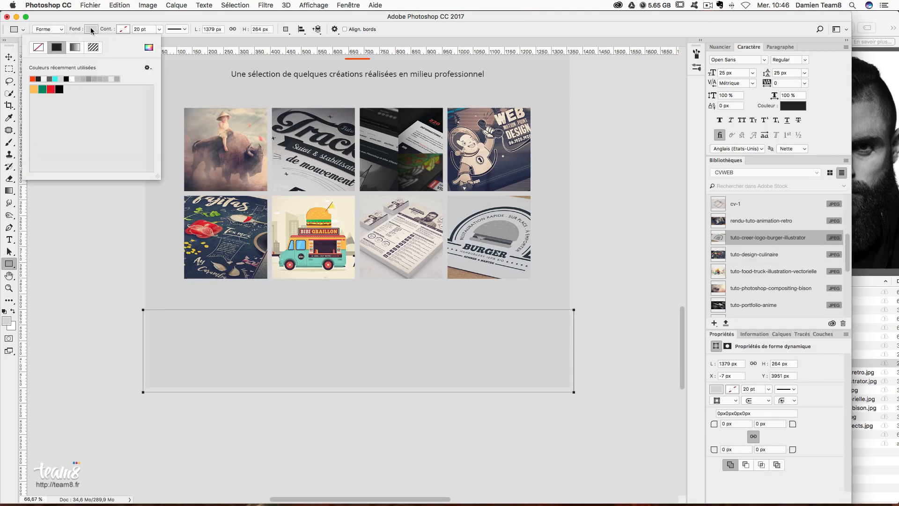
left_click(149, 47)
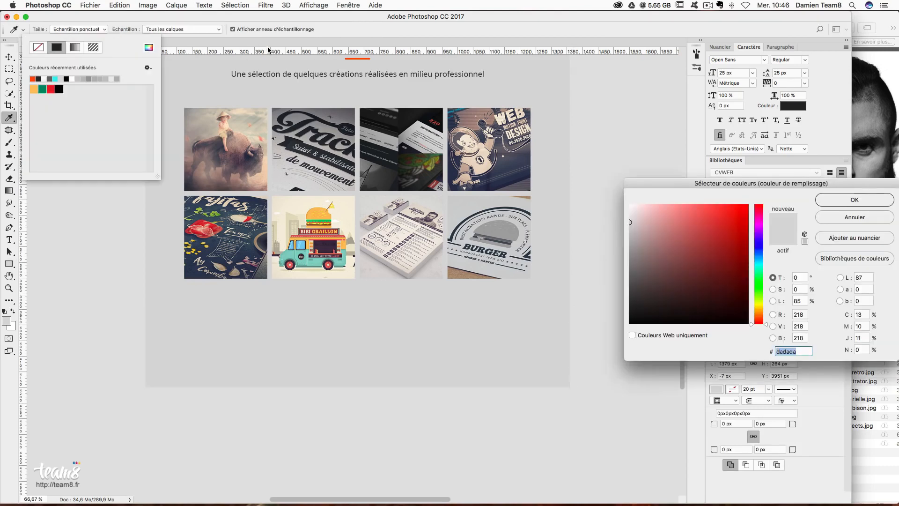
type("f2f2f2")
key("Return")
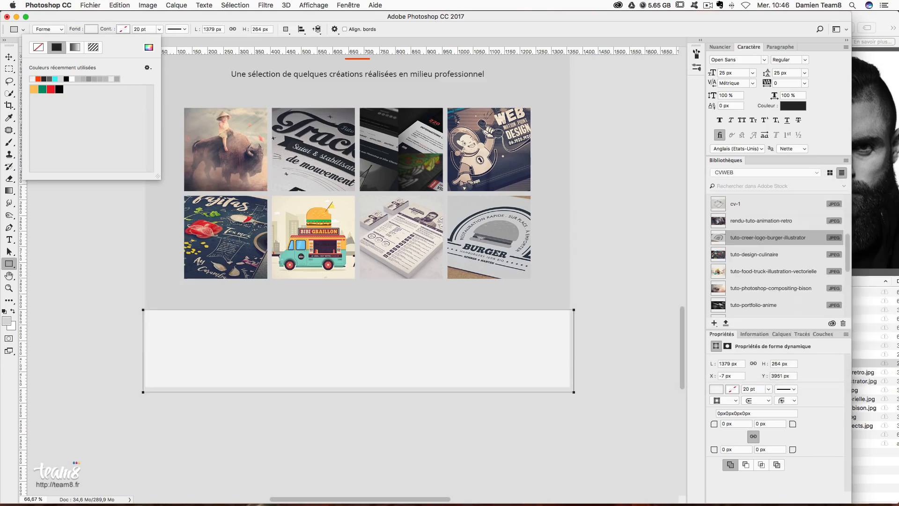
- Show the guides and keep one horizontal guide a small margin below the footer's top
left_click(9, 56)
key("super+semicolon")
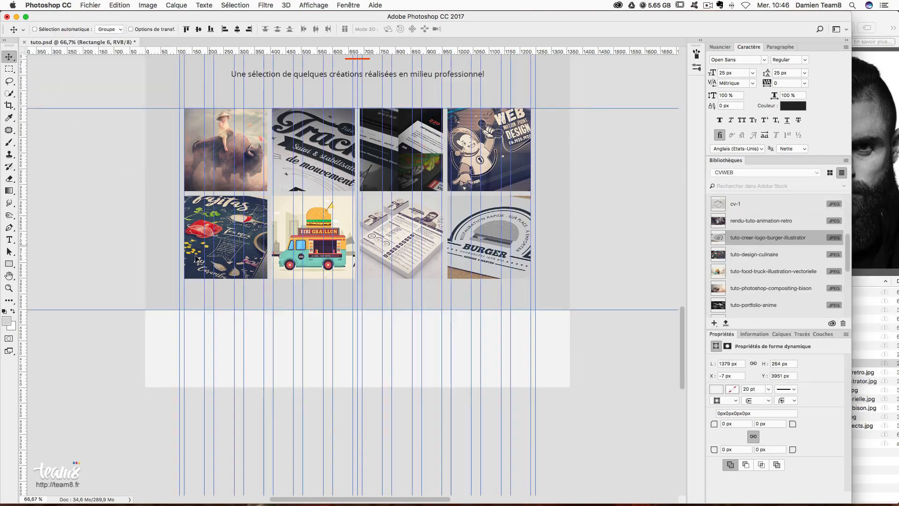
left_click(10, 70)
left_click_drag(333, 310, 350, 340)
left_click_drag(370, 51, 384, 341)
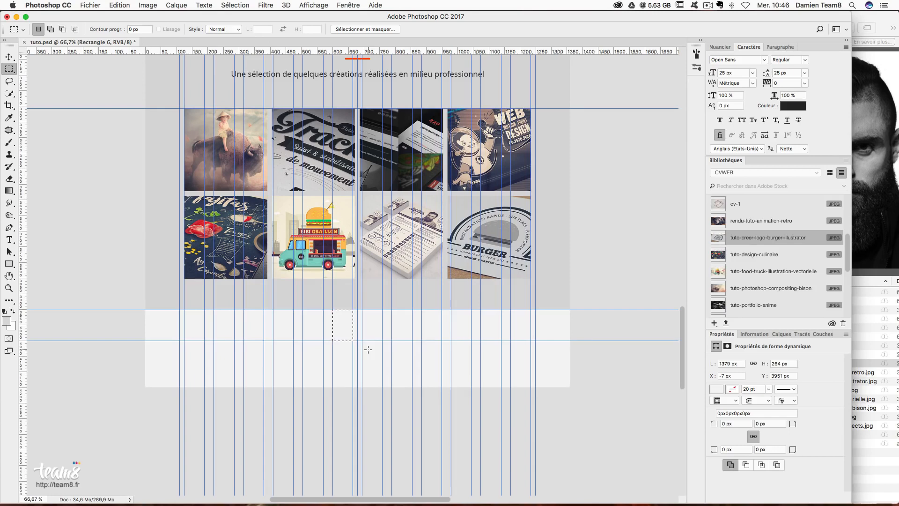
left_click_drag(337, 309, 364, 286)
left_click_drag(384, 52, 390, 331)
left_click(9, 57)
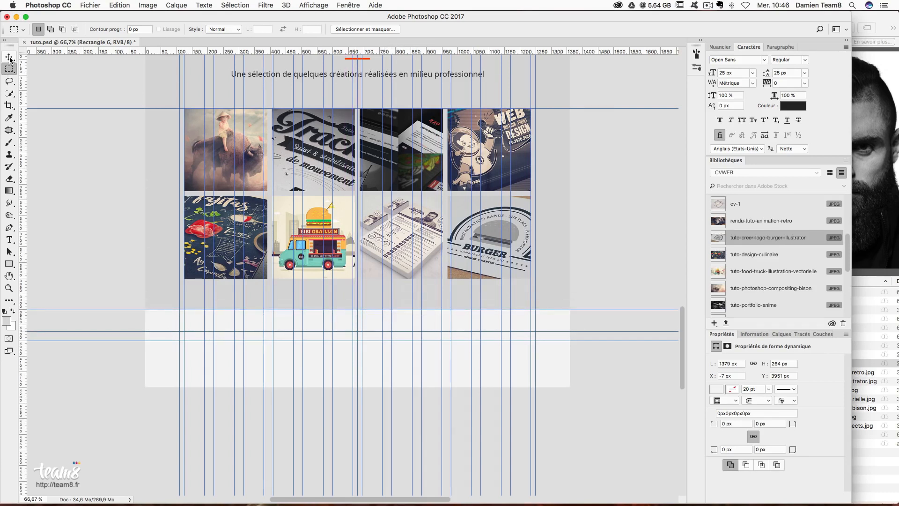
left_click_drag(227, 341, 302, 17)
left_click(8, 239)
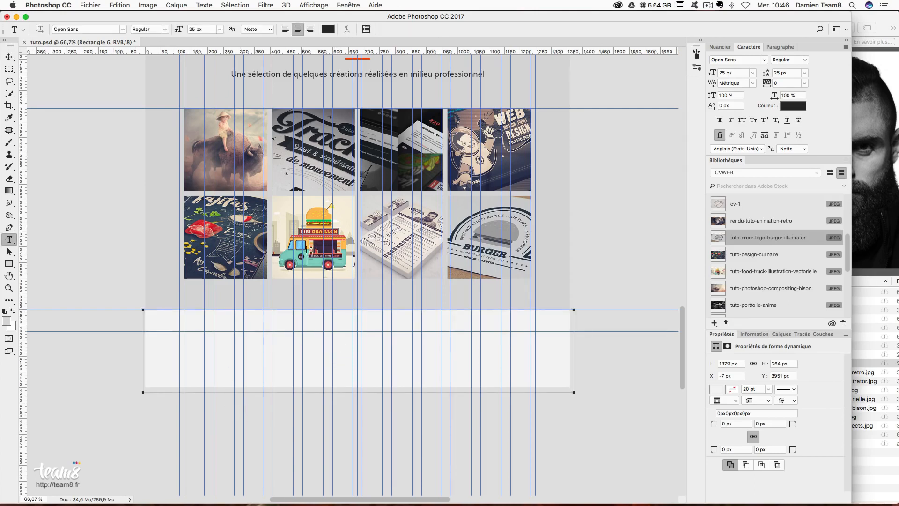
- Add the '… - All Right Reserved' copyright line at 18 px and move it into the footer
left_click(324, 294)
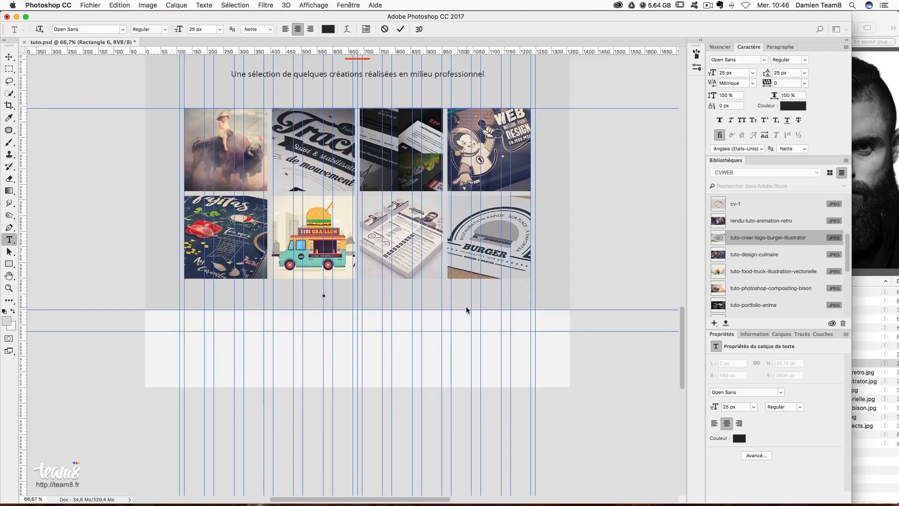
type("Copyright HARRY Co")
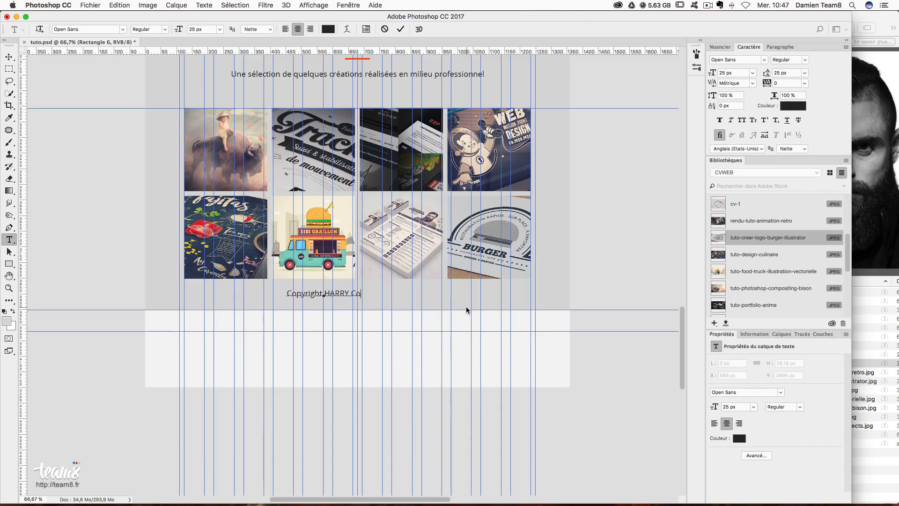
type("ver ")
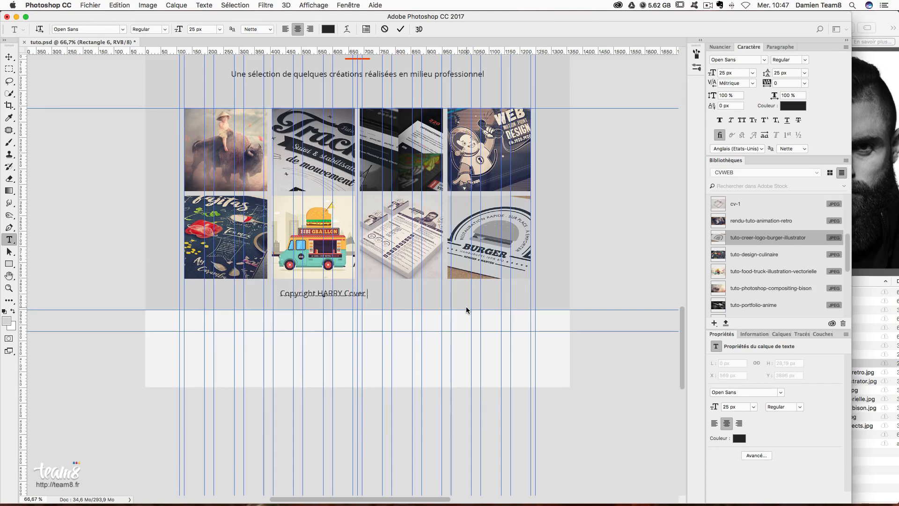
type("- All Right Reserved")
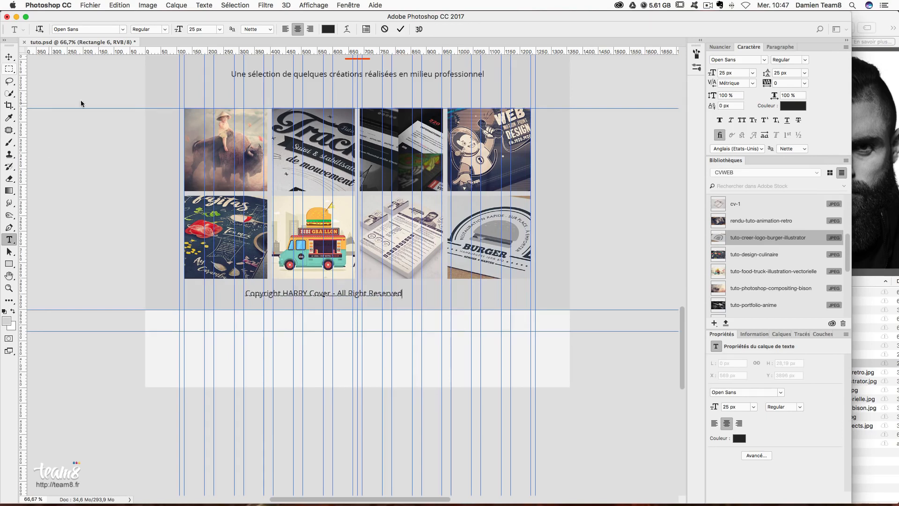
left_click(9, 57)
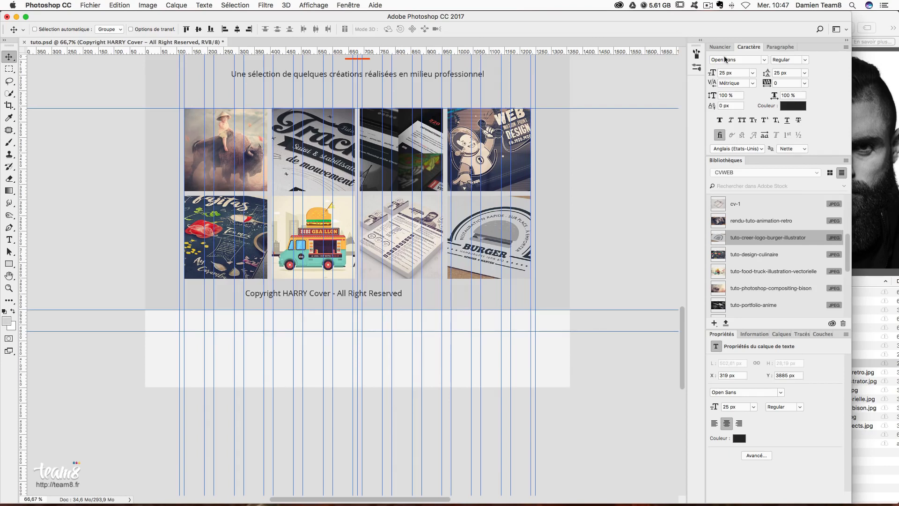
left_click(735, 72)
type("18")
key("Return")
left_click_drag(371, 313, 394, 364)
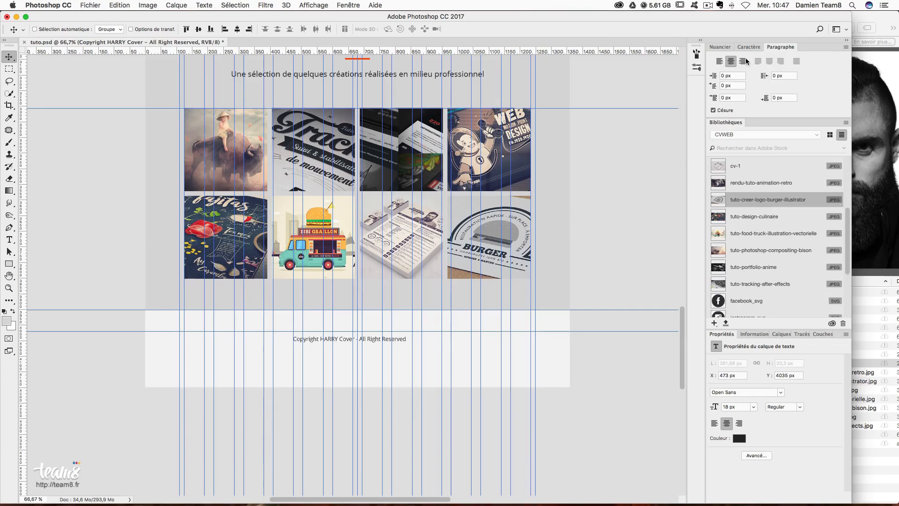
- Align the copyright text onto the footer guide
left_click(720, 47)
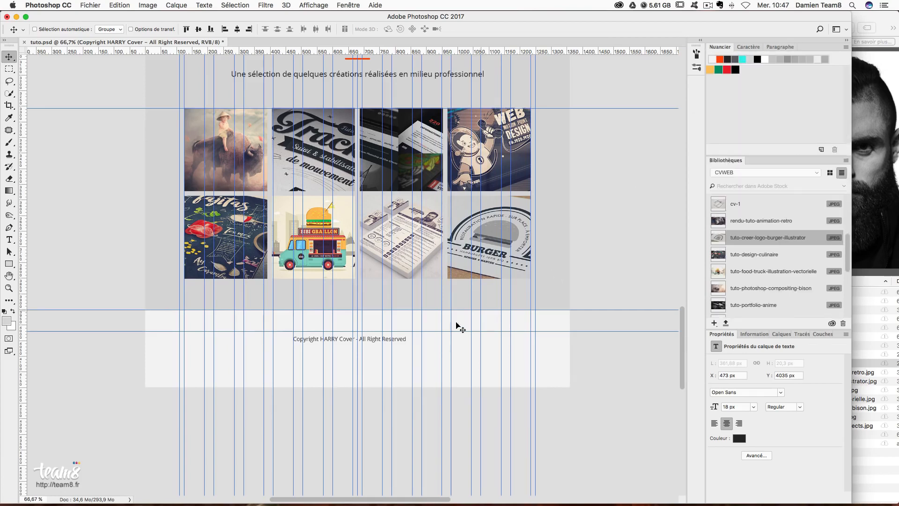
left_click(748, 47)
key("super")
key("super+t")
left_click_drag(379, 339, 387, 334)
key("Return")
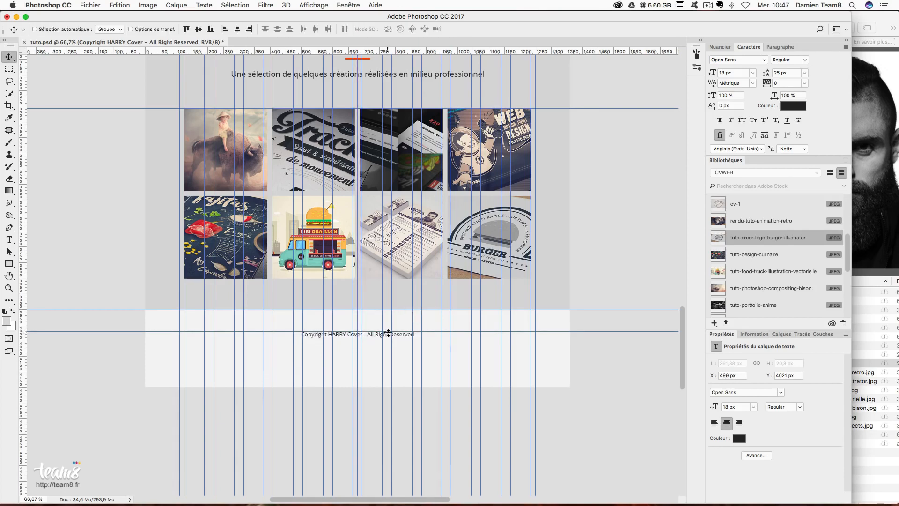
key("Up")
- Set 40 px leading and add a 'Facebook - Twitter - Instagram' line below the copyright
left_click(787, 71)
type("40")
key("Return")
left_click(9, 239)
left_click(415, 334)
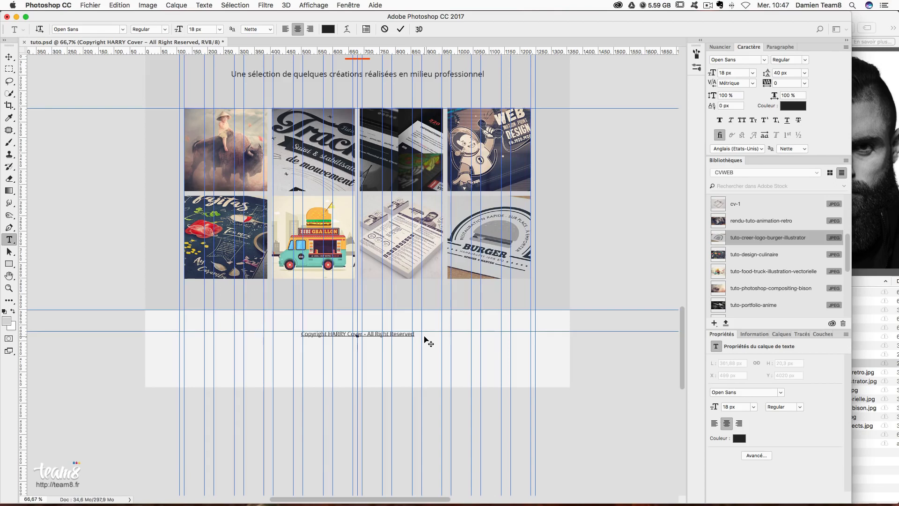
key("Return")
type("Facebook")
type(" +")
type(" Twi")
type("tter -")
type(" Inst")
type("agram")
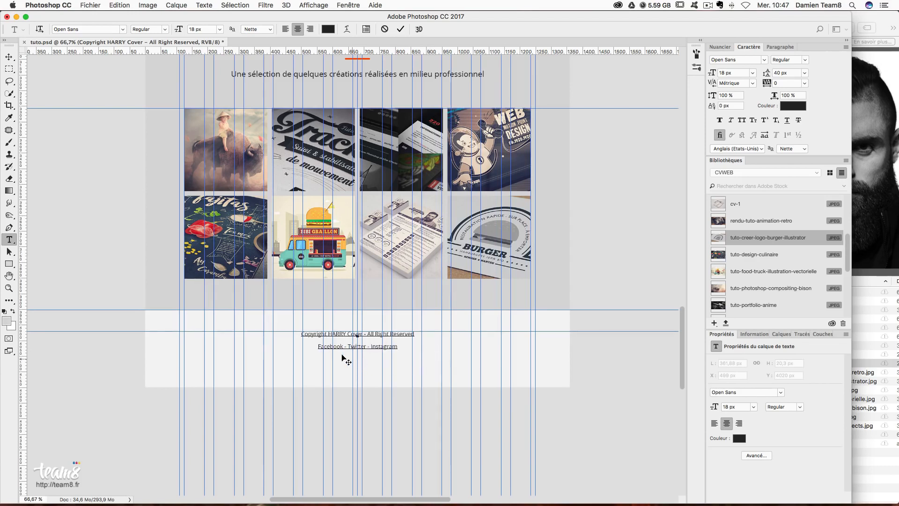
- Colour only the copyright line mid-grey #666666, leaving the social links line dark
left_click_drag(318, 347, 403, 349)
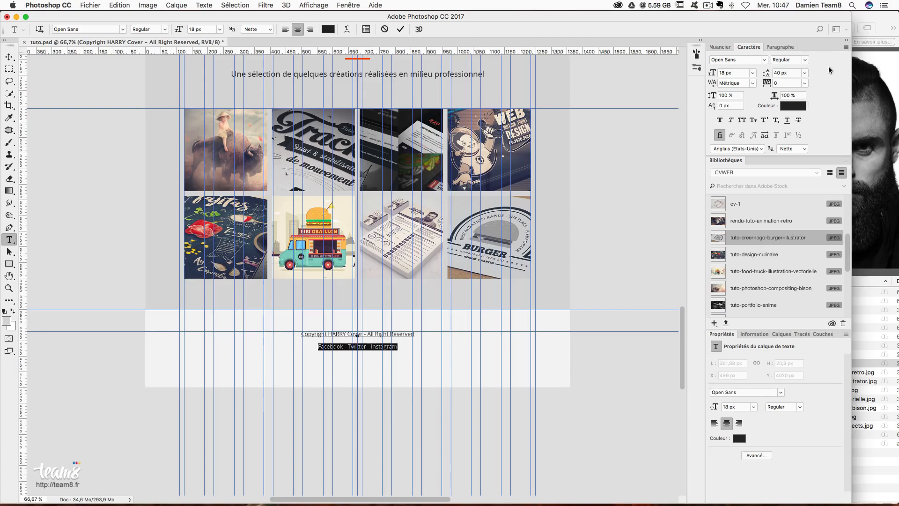
left_click(790, 105)
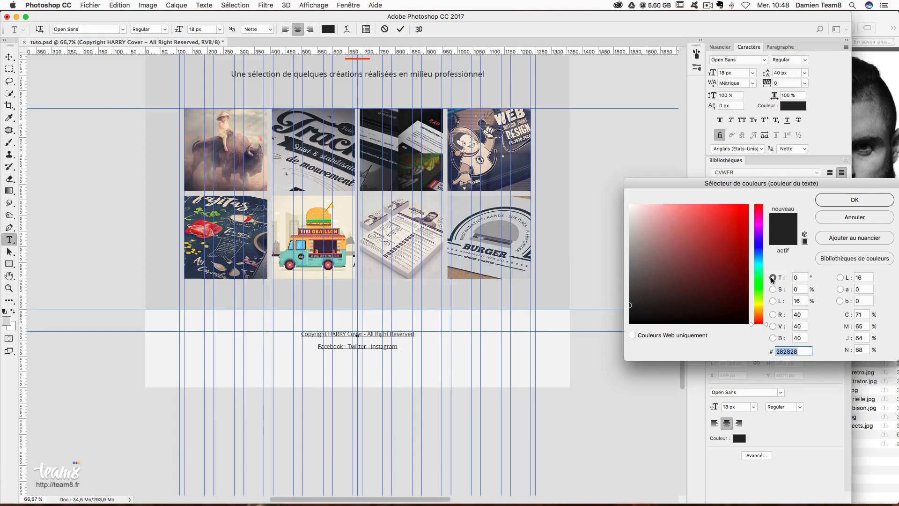
key("Return")
right_click(308, 334)
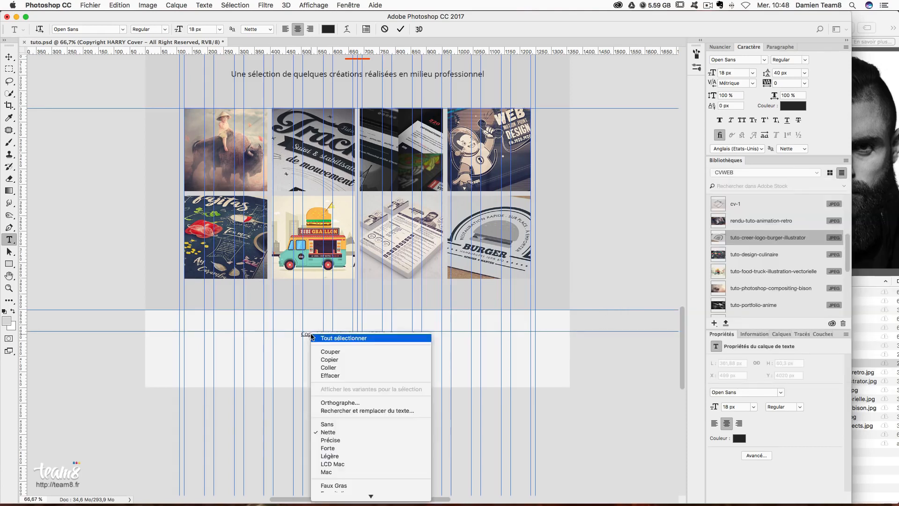
left_click(316, 337)
right_click(310, 332)
left_click(305, 334)
right_click(305, 333)
left_click(302, 333)
left_click_drag(303, 331, 414, 334)
left_click(799, 106)
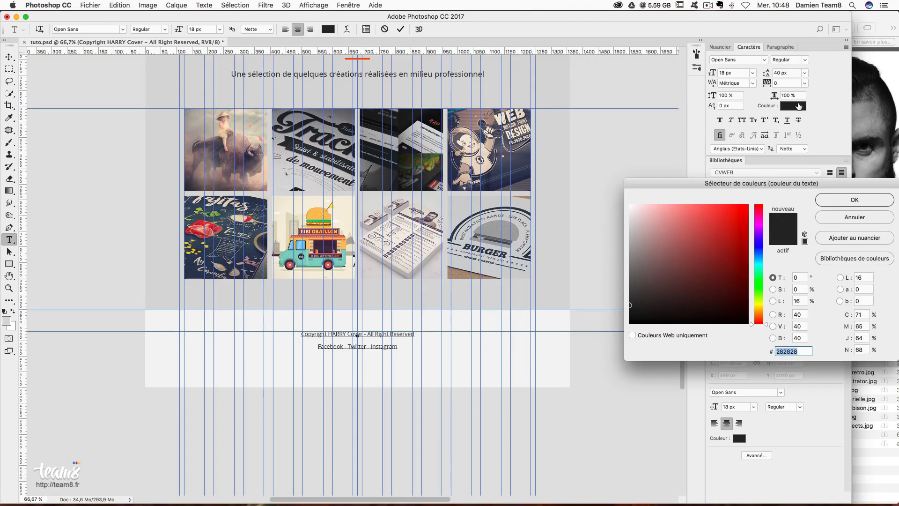
type("666666")
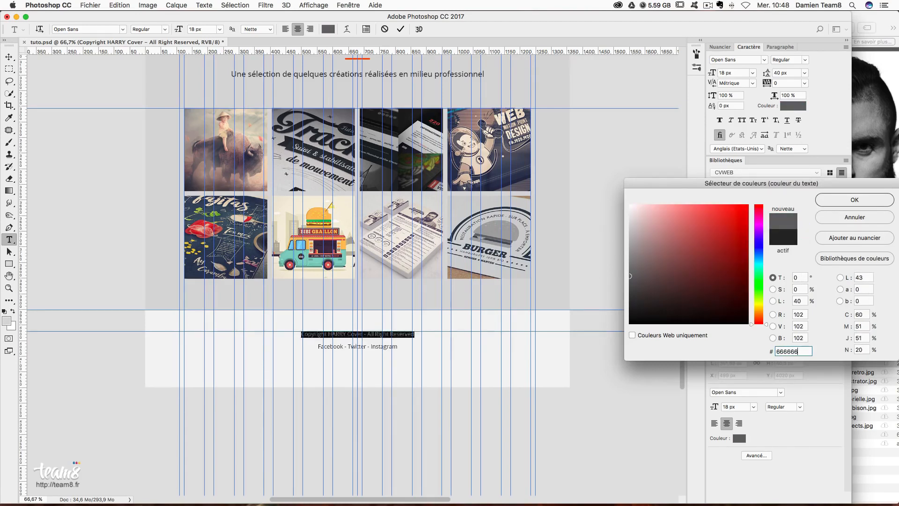
key("Return")
- Add a horizontal guide a measured margin below the footer text
left_click(9, 57)
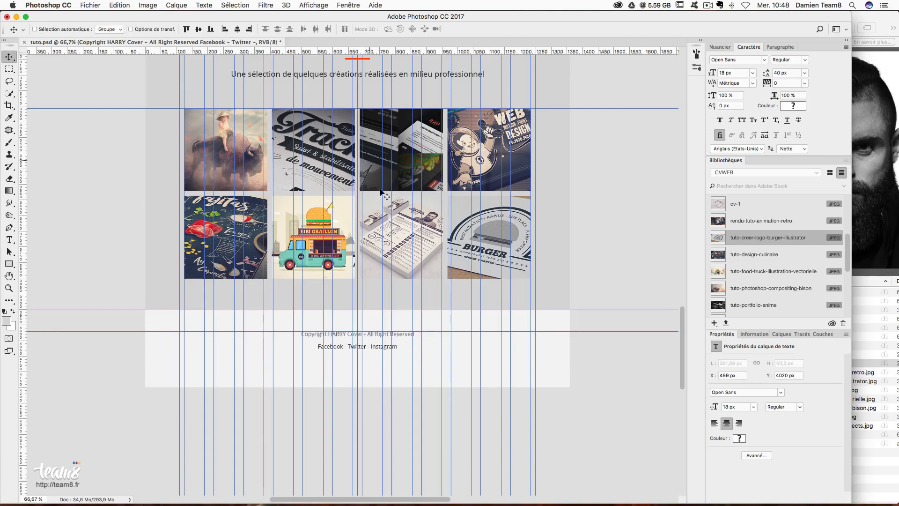
left_click(10, 69)
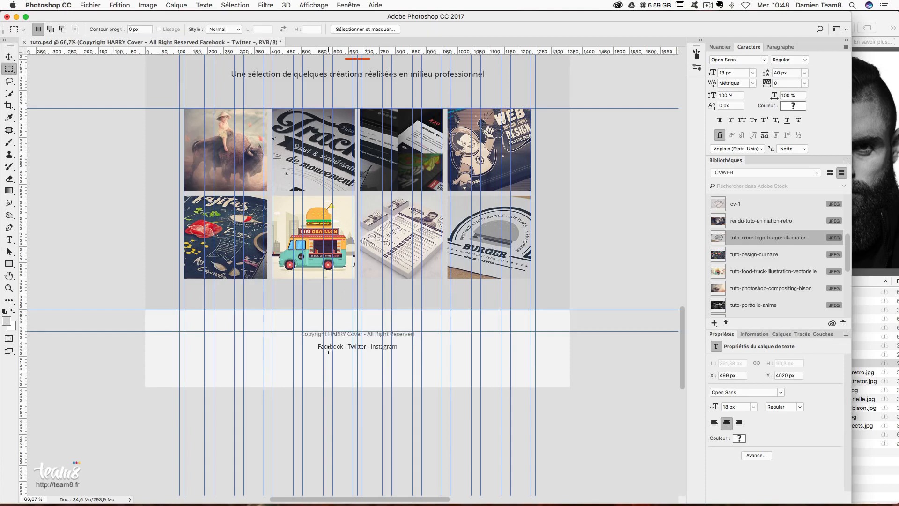
left_click_drag(329, 349, 360, 369)
left_click_drag(319, 51, 416, 387)
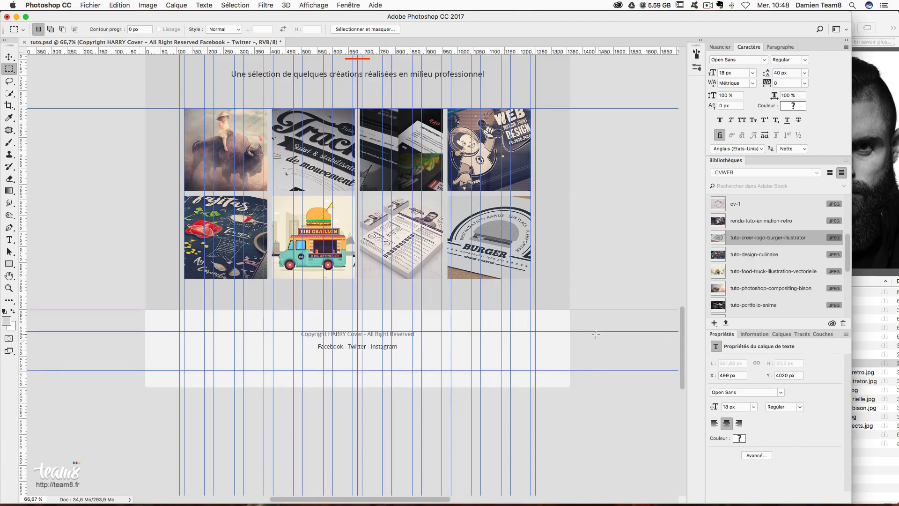
- Set the ecran artboard height to 4144 px and hide the guides
left_click(778, 334)
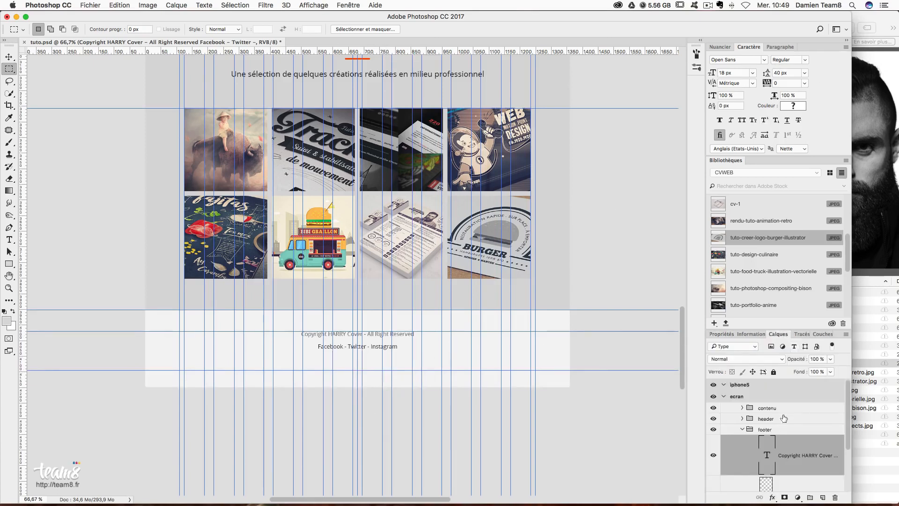
left_click(738, 397)
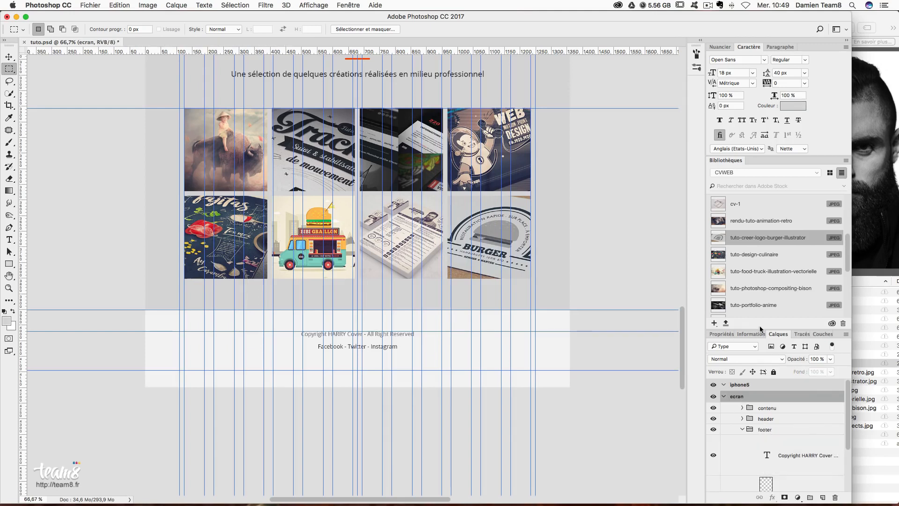
left_click(720, 334)
left_click(787, 360)
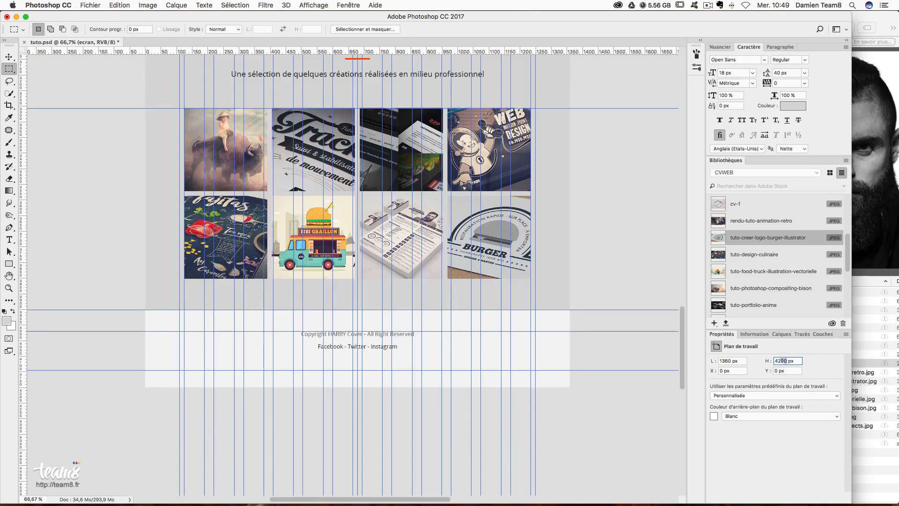
type("414")
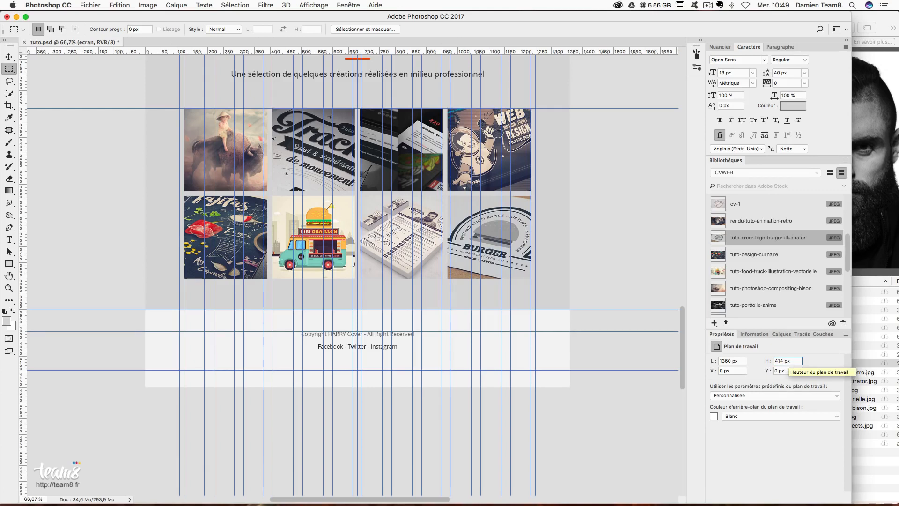
key("Return")
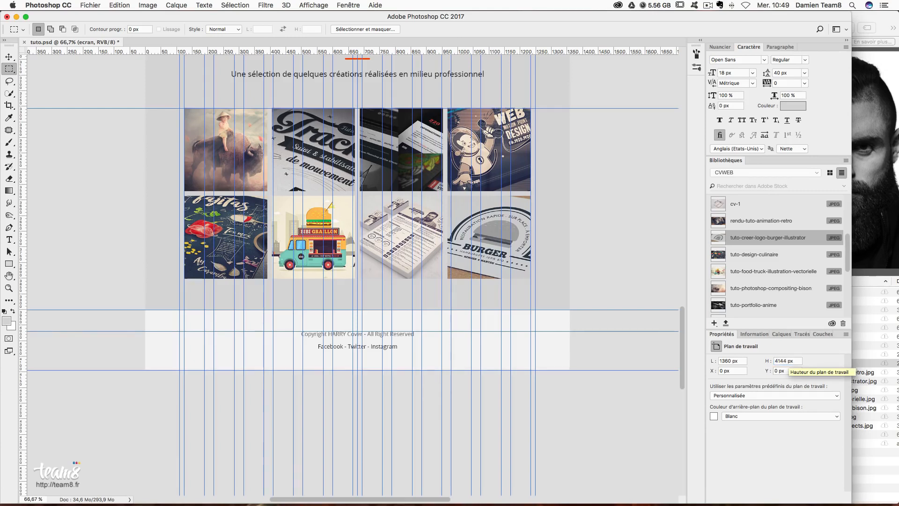
left_click(9, 56)
key("super+semicolon")
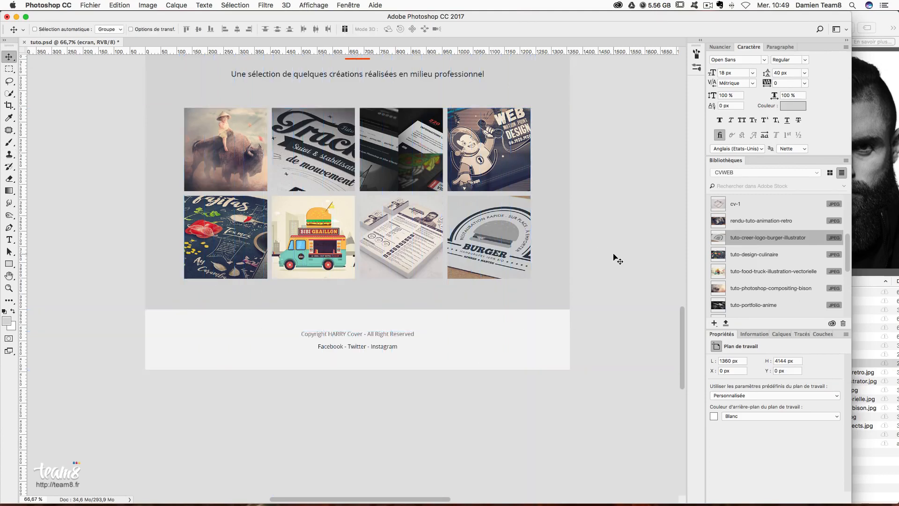
- Duplicate the ecran layers from contenu to background into the iphone5 artboard
left_click_drag(681, 355, 684, 155)
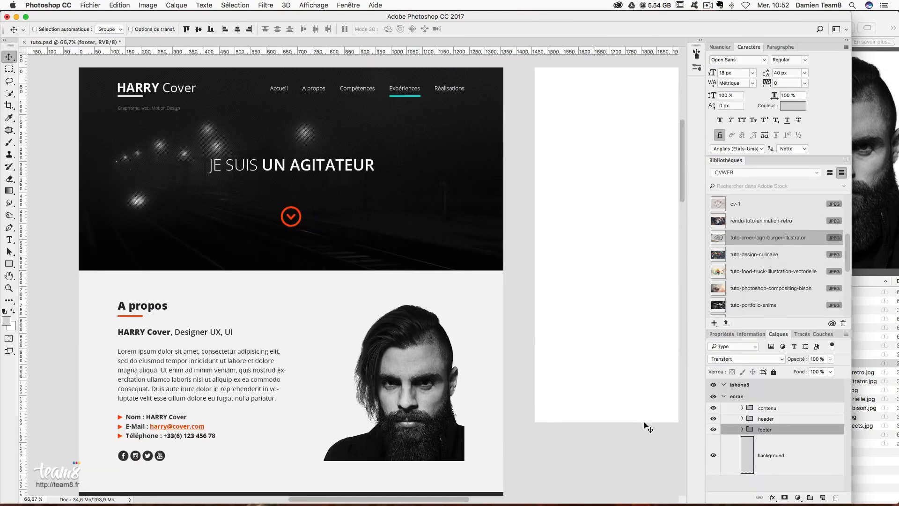
left_click(769, 412, "shift")
left_click(766, 469, "shift")
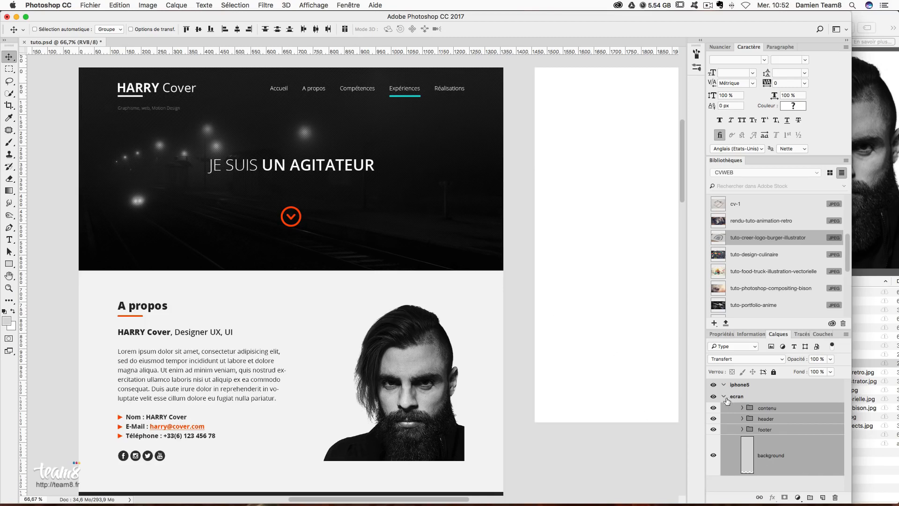
scroll(520, 140, "right", 3)
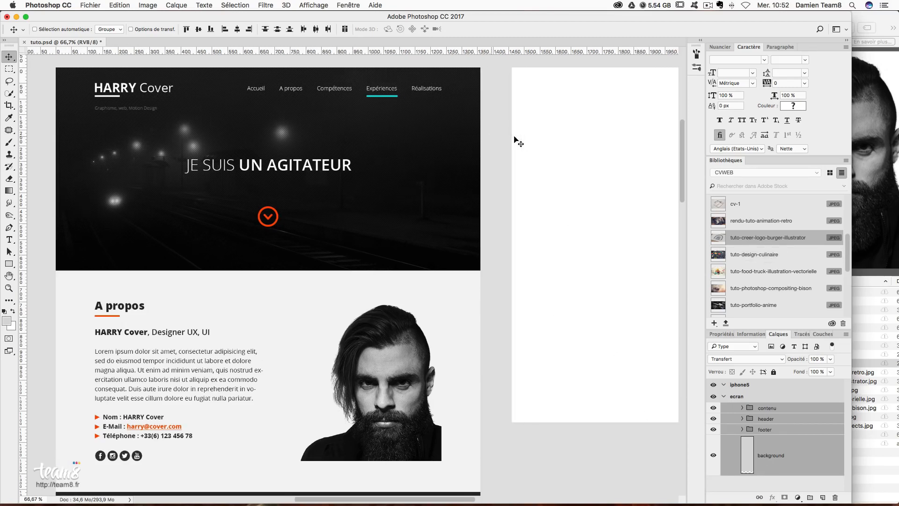
scroll(518, 143, "up", 1)
scroll(518, 144, "left", 2)
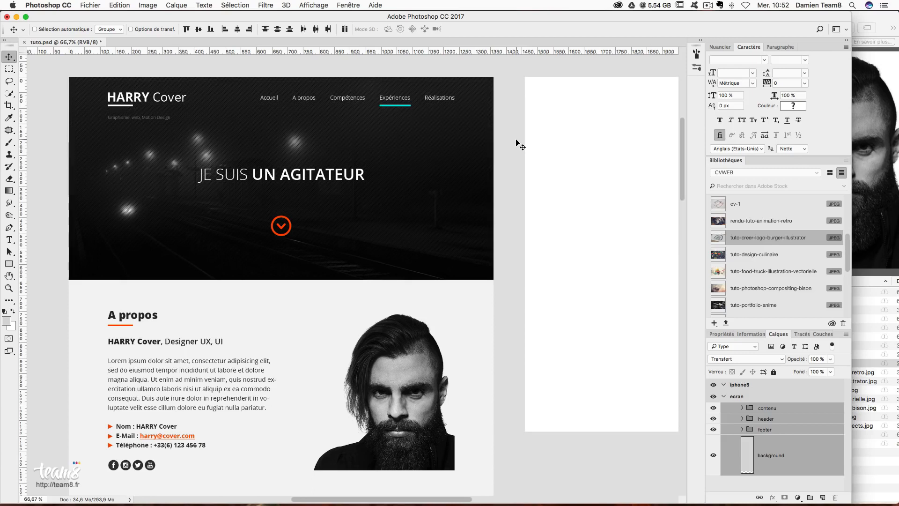
right_click(768, 408)
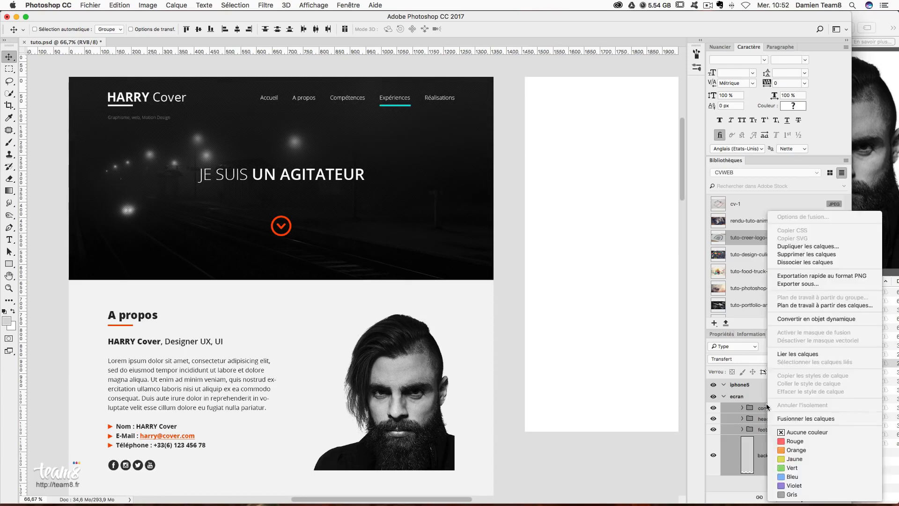
left_click(803, 248)
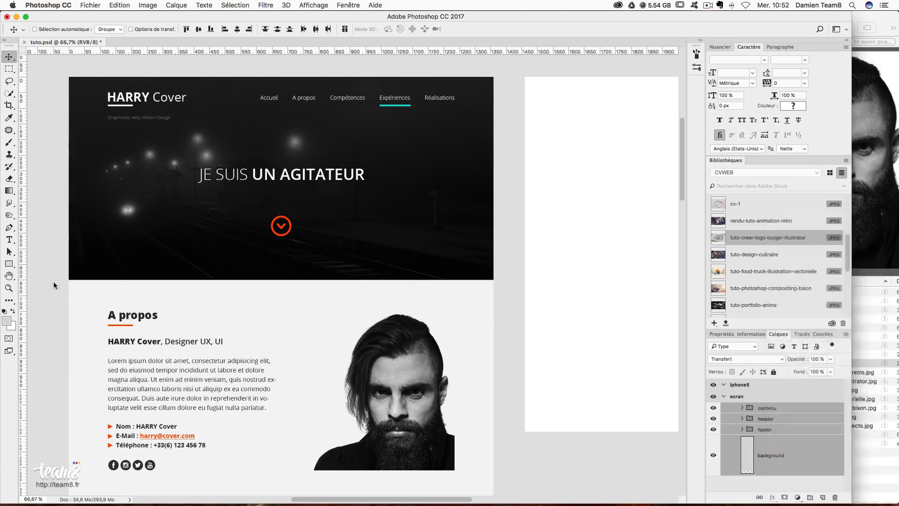
left_click(569, 353)
left_click(558, 360)
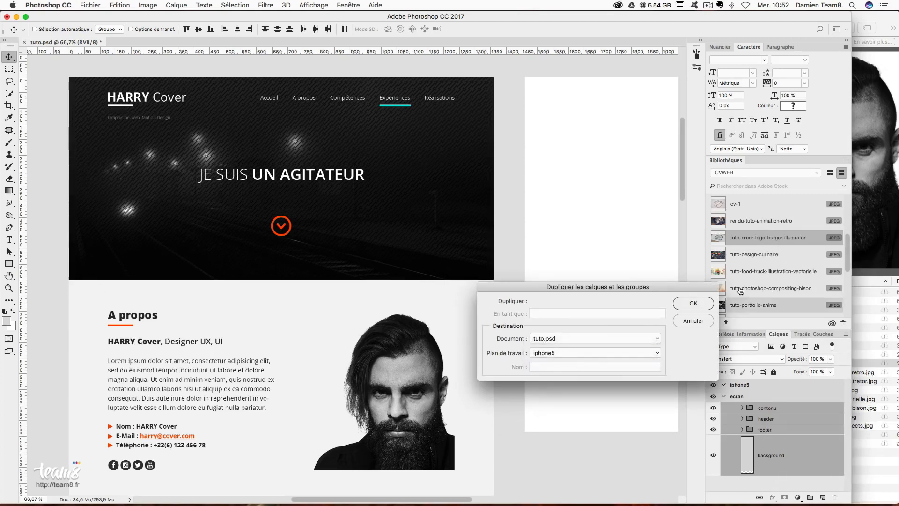
left_click(694, 304)
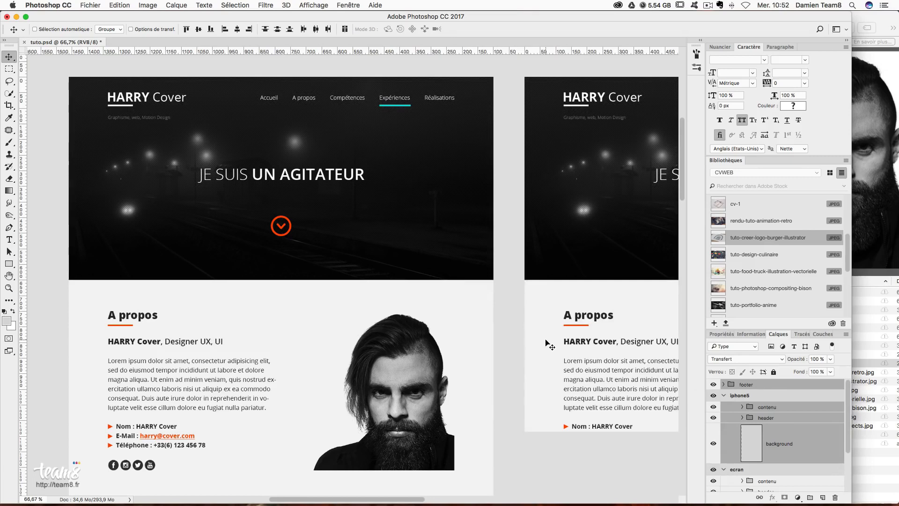
- Move the footer group below the header inside iphone5
scroll(546, 345, "right", 5)
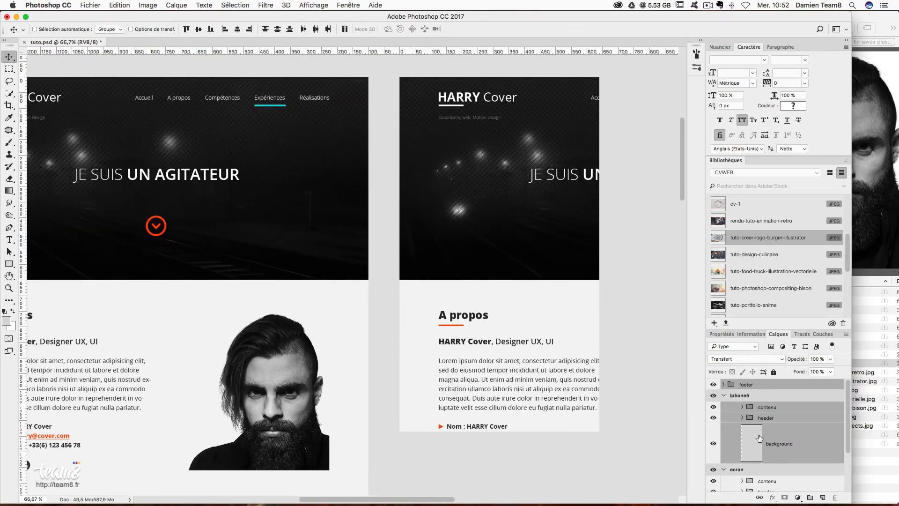
scroll(774, 450, "down", 3)
scroll(774, 450, "up", 3)
left_click_drag(752, 385, 826, 416)
key("super+z")
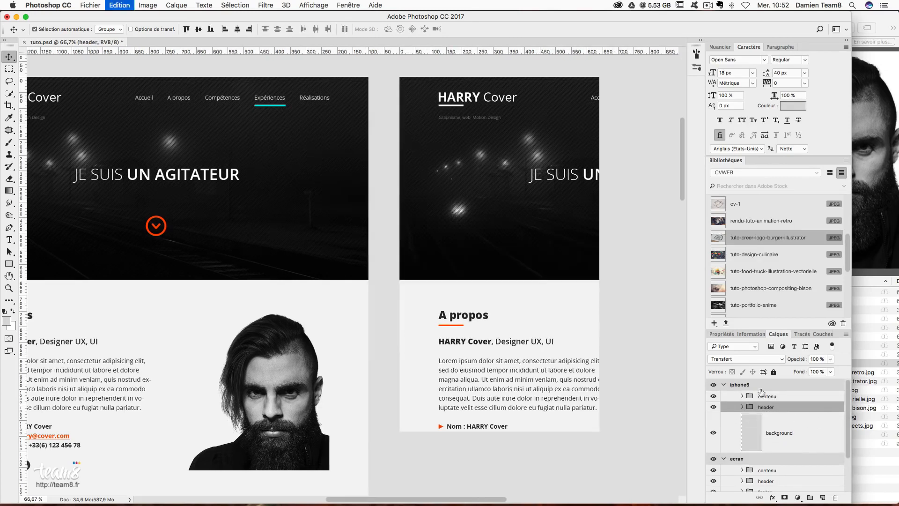
left_click_drag(750, 385, 757, 433)
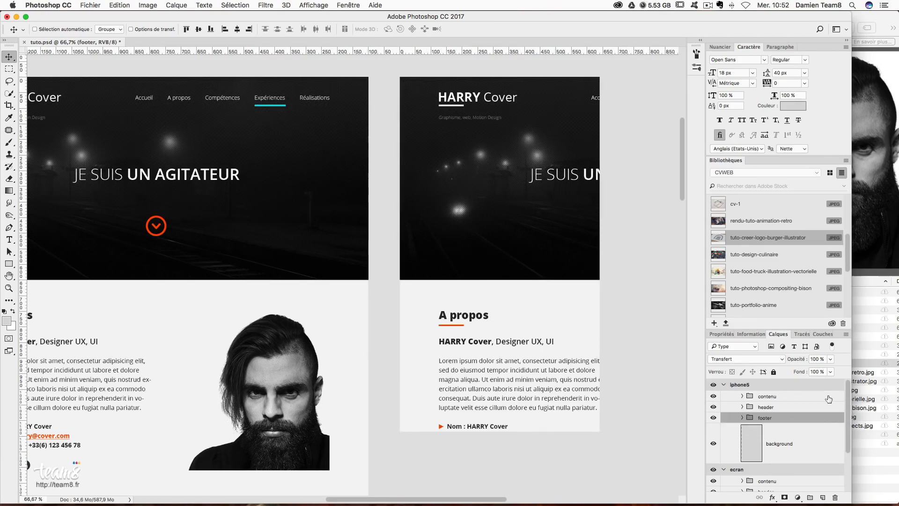
left_click(791, 400)
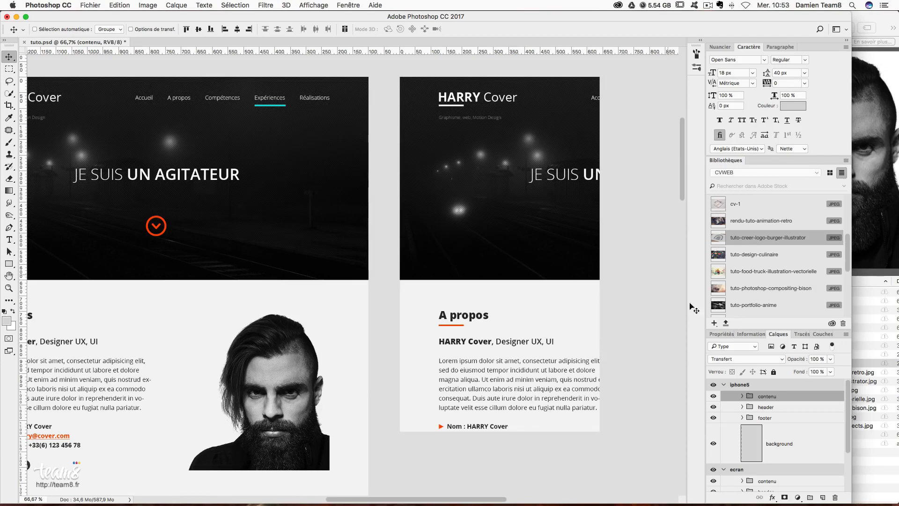
- Set the iphone5 artboard height to 4000 px and show the guides again
left_click(739, 384)
left_click(723, 334)
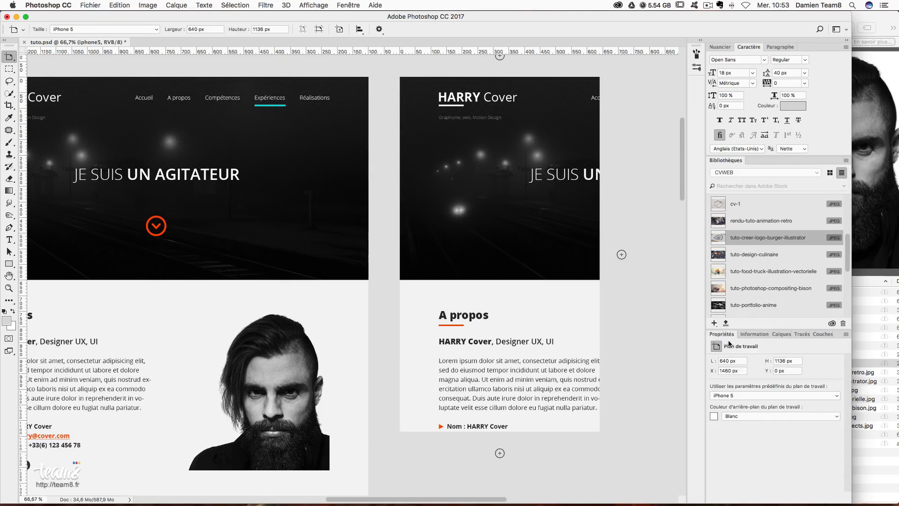
left_click(790, 361)
type("4000")
key("Return")
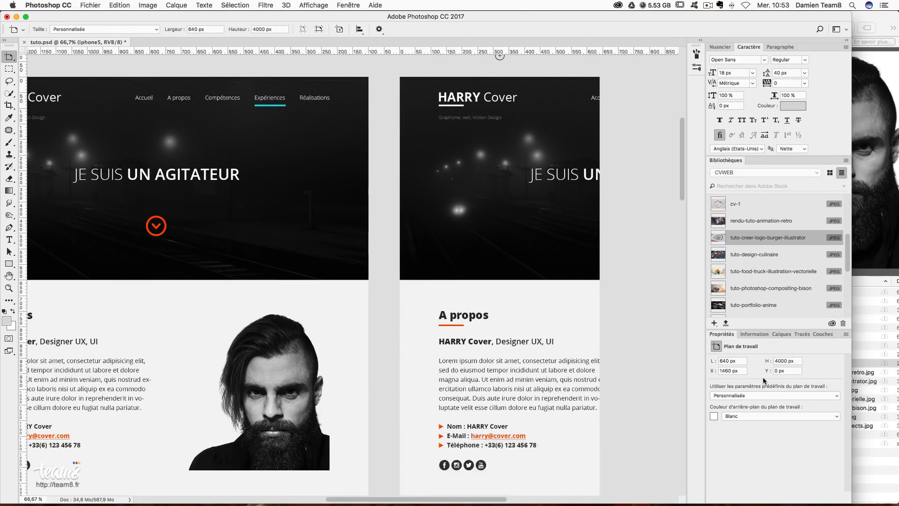
scroll(564, 342, "down", 10)
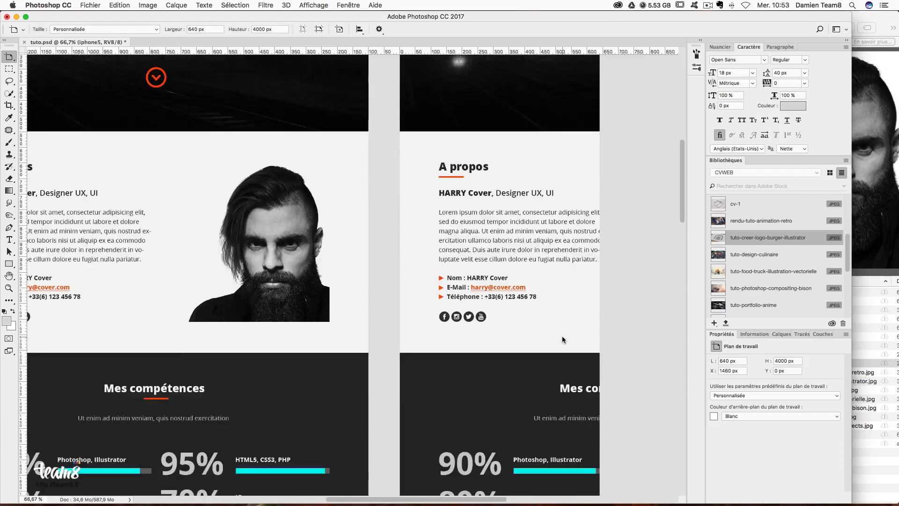
scroll(562, 337, "up", 5)
scroll(562, 336, "up", 4)
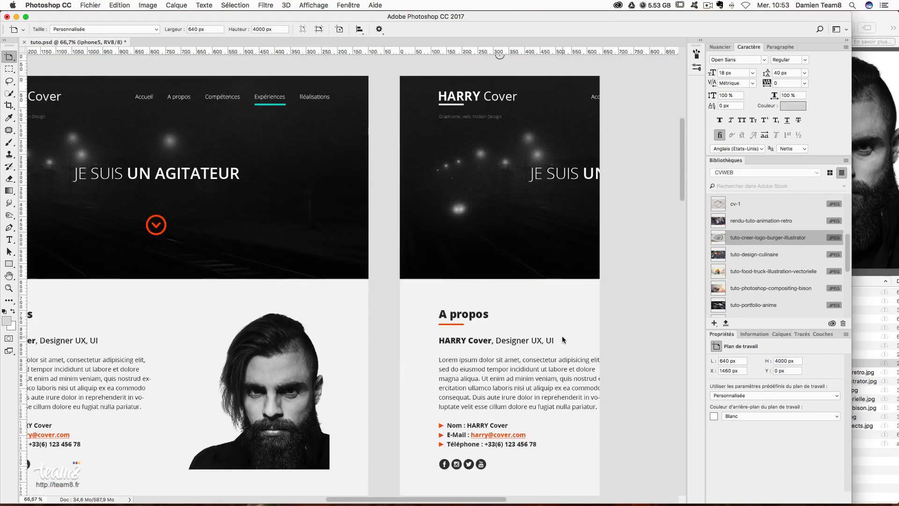
left_click(785, 333)
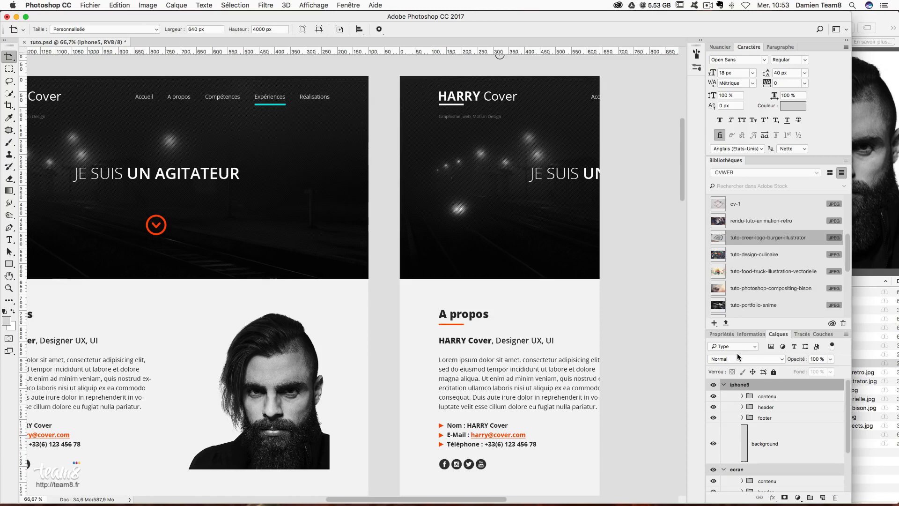
scroll(538, 307, "left", 3)
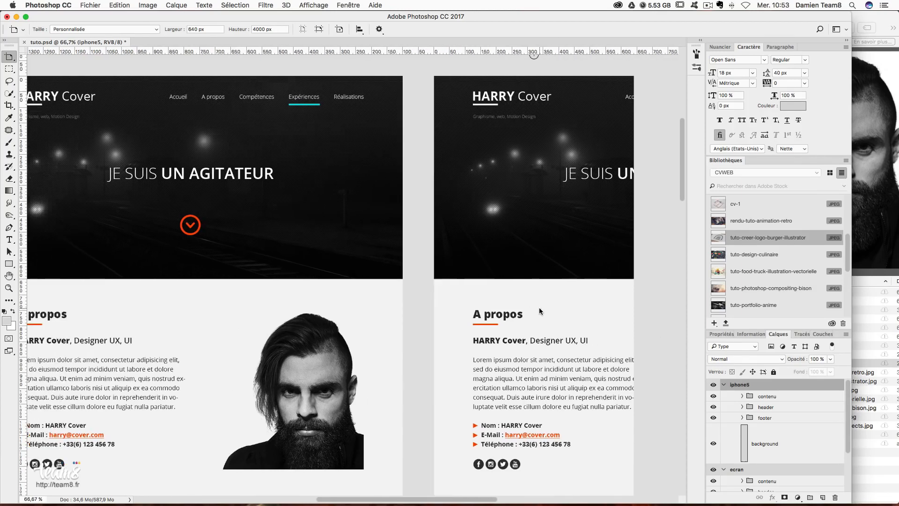
scroll(538, 307, "right", 1)
key("super+h")
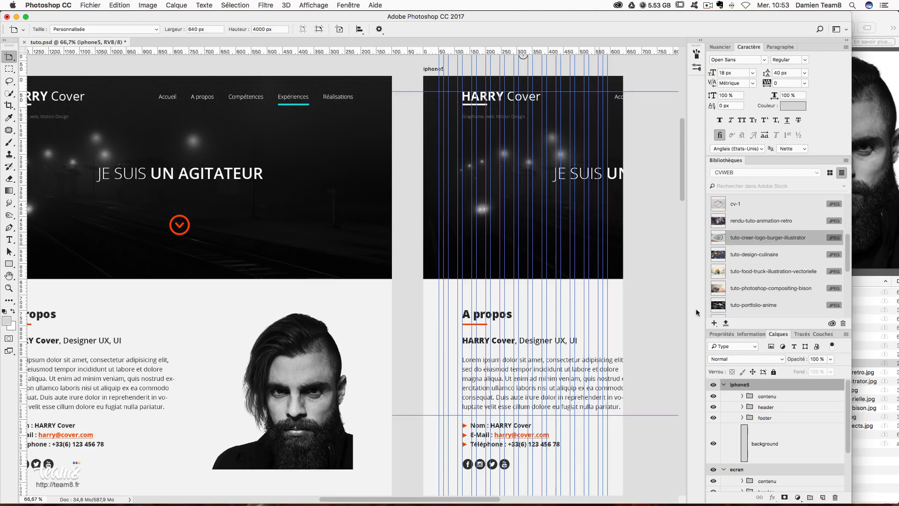
- Select the logo group and couleur logo layer and shift the logo left in iphone5
left_click(752, 396)
key("v")
left_click(742, 407)
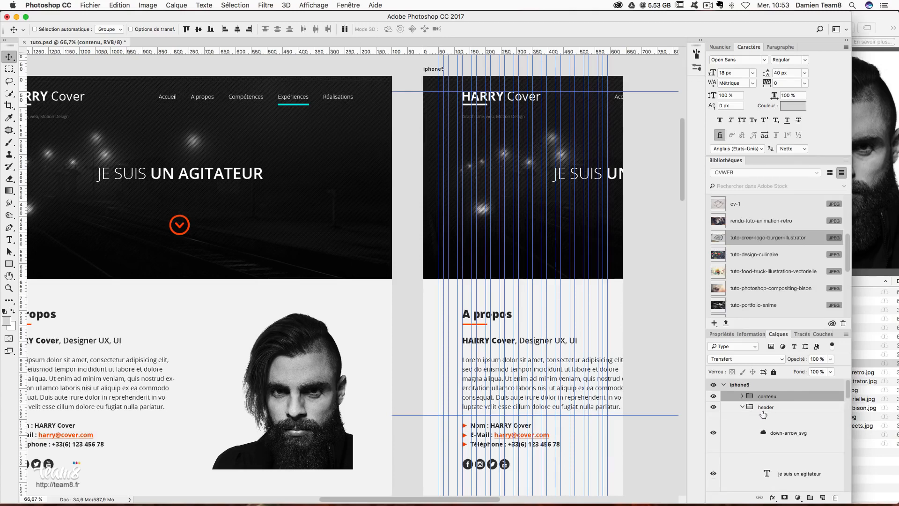
left_click(775, 414)
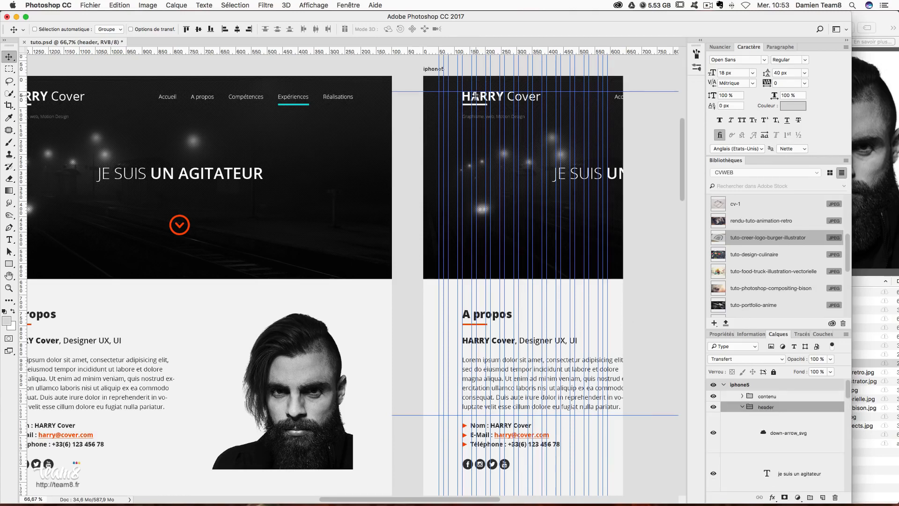
right_click(479, 102)
left_click(487, 97)
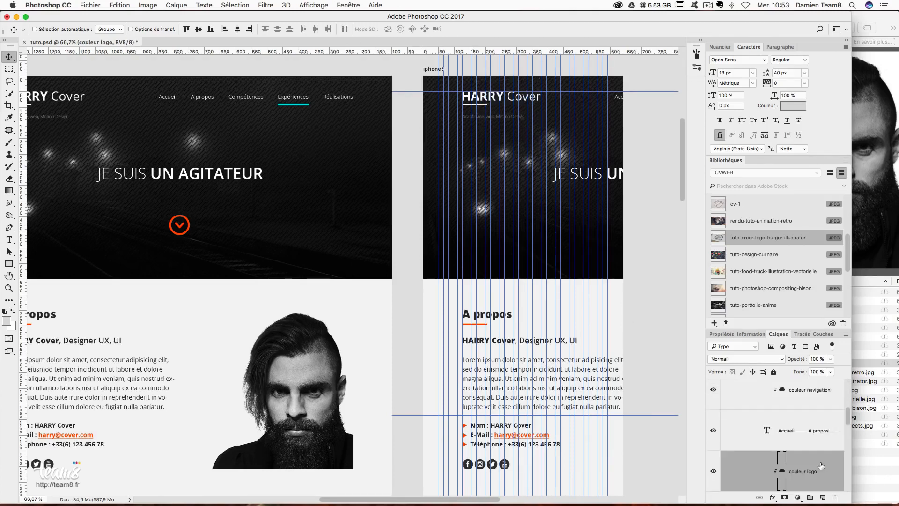
scroll(811, 460, "up", 3)
scroll(791, 431, "down", 3)
scroll(790, 430, "down", 3)
left_click(780, 418)
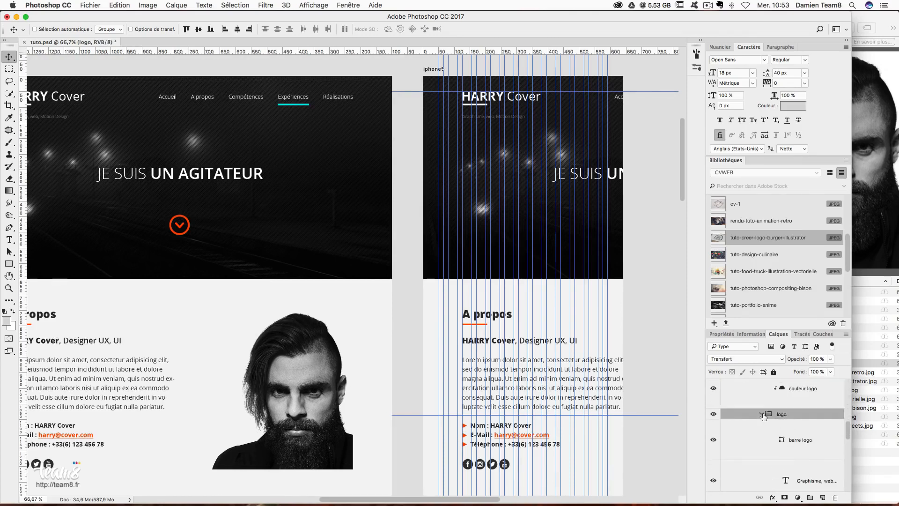
left_click(810, 395, "shift")
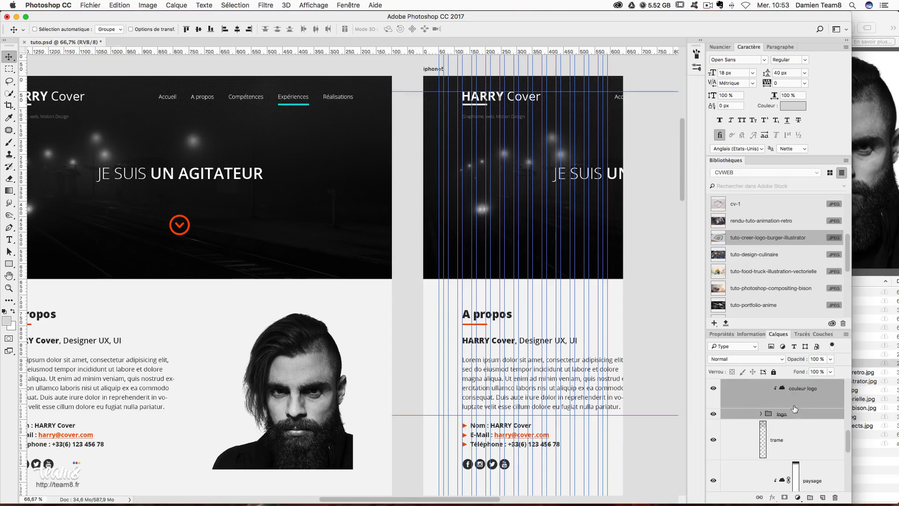
left_click_drag(523, 137, 498, 136)
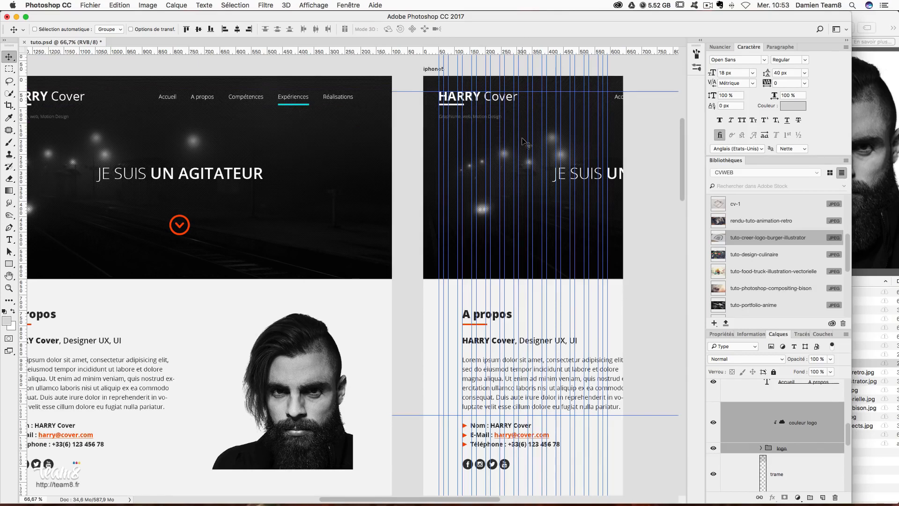
- Select the couleur navigation, menu bar and navigation links text layers in the header
right_click(617, 98)
left_click(618, 101)
scroll(793, 441, "up", 2)
left_click(795, 407)
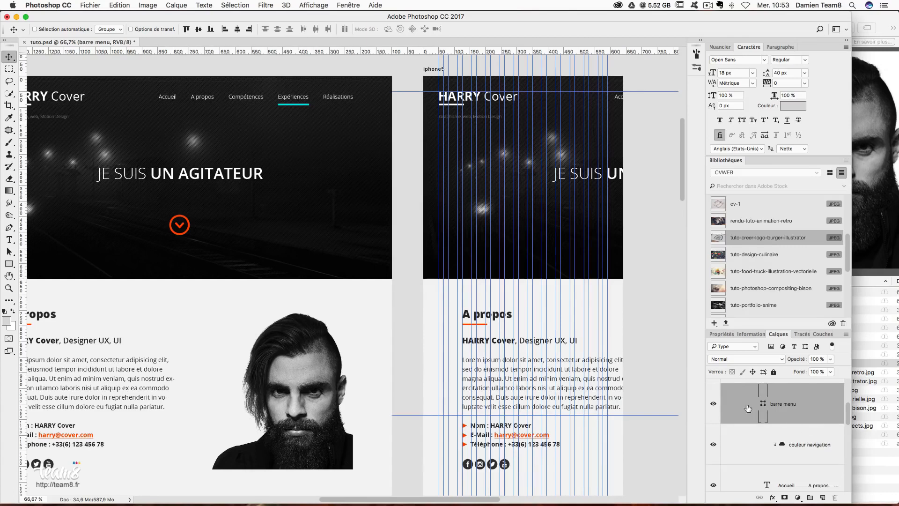
scroll(818, 428, "down", 2)
left_click(814, 425)
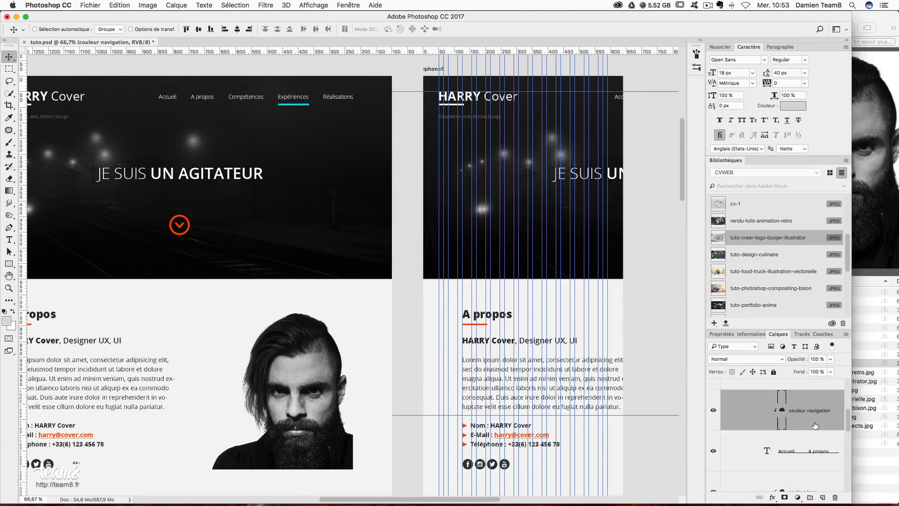
scroll(812, 422, "up", 2)
left_click(809, 408, "shift")
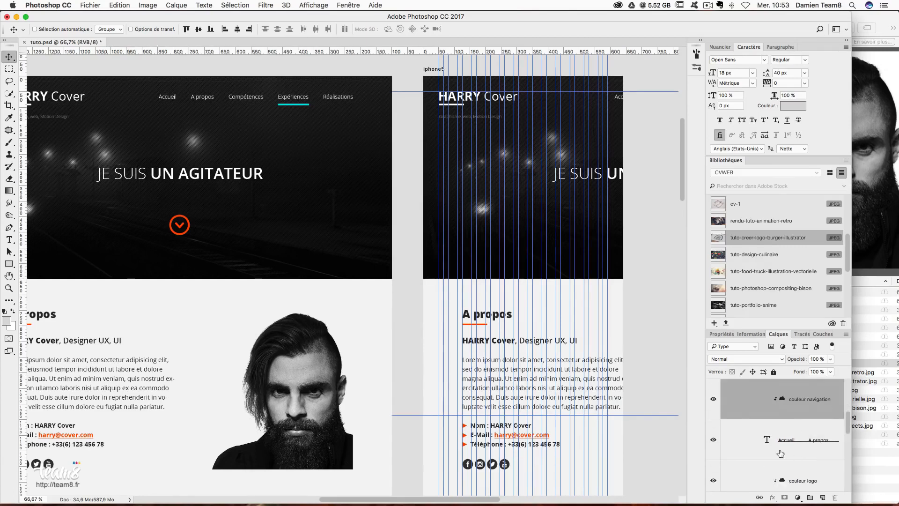
left_click(810, 462)
scroll(815, 457, "down", 2)
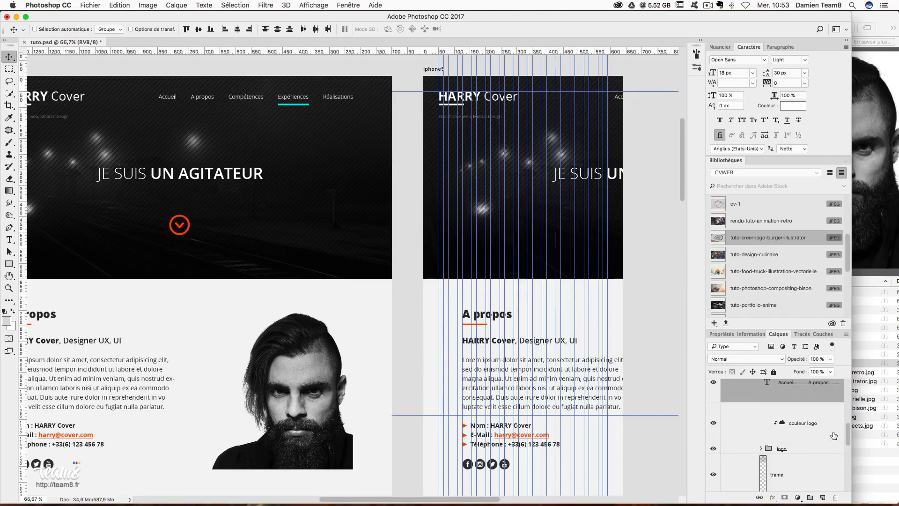
scroll(820, 395, "down", 1)
left_click(820, 395)
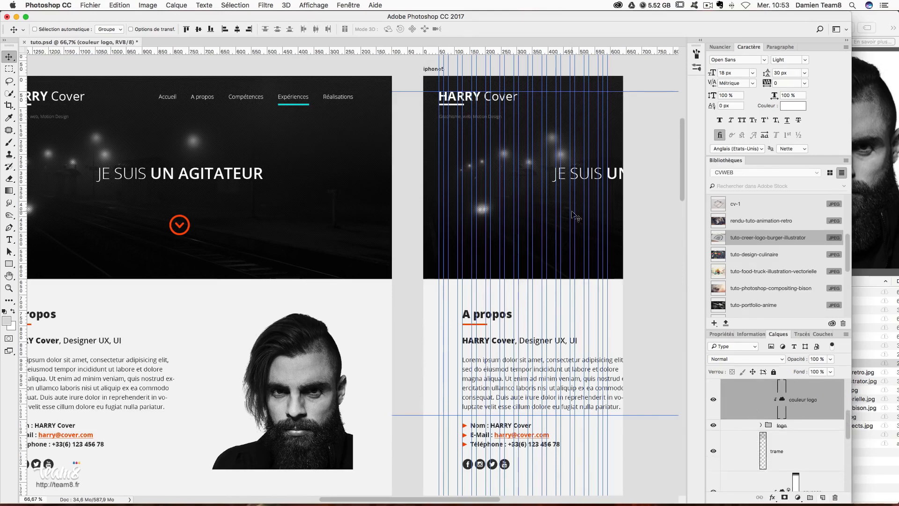
scroll(768, 215, "down", 5)
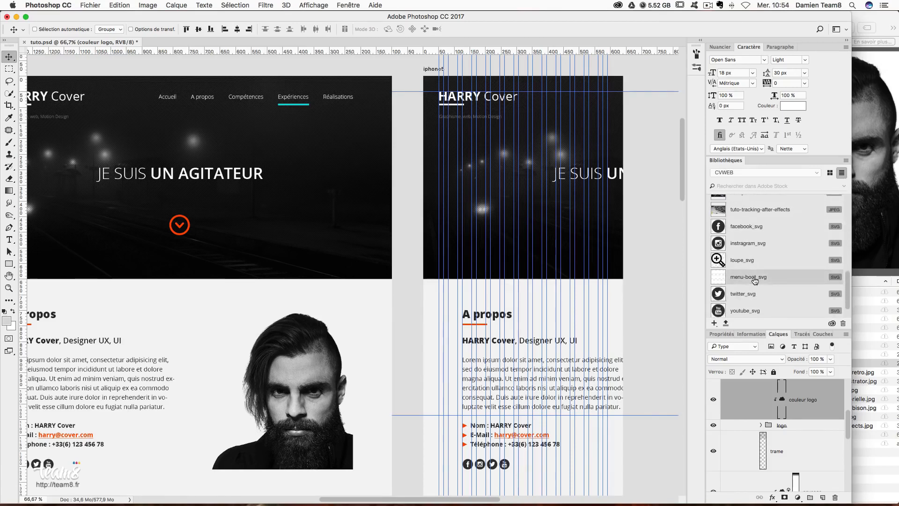
- Place the menu-boot_svg burger icon in the iPhone header and scale it to 40×40 px
left_click_drag(748, 282, 593, 111)
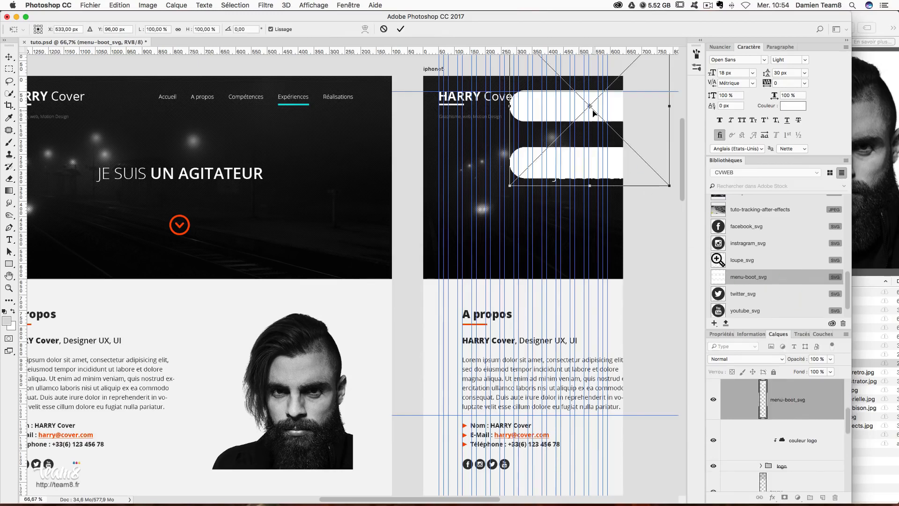
scroll(608, 150, "up", 4)
left_click_drag(676, 274, 604, 200)
key("Return")
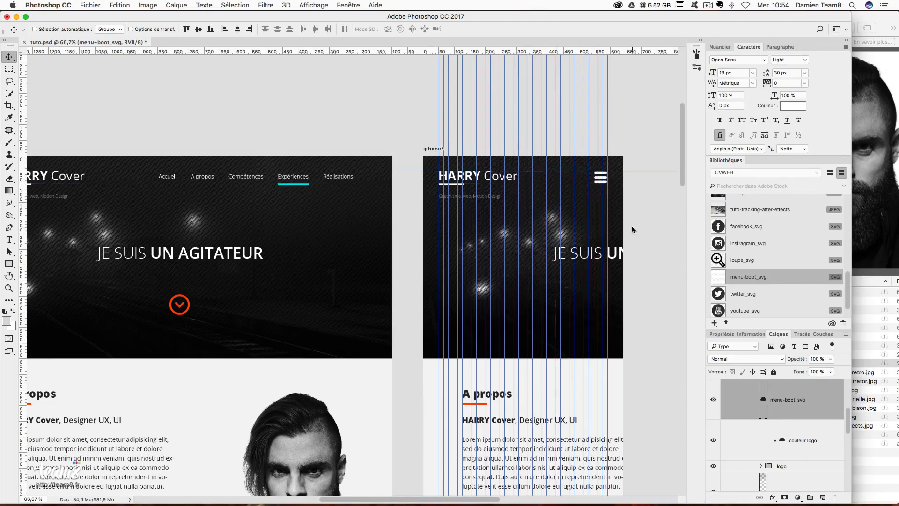
right_click(619, 259)
left_click(637, 257)
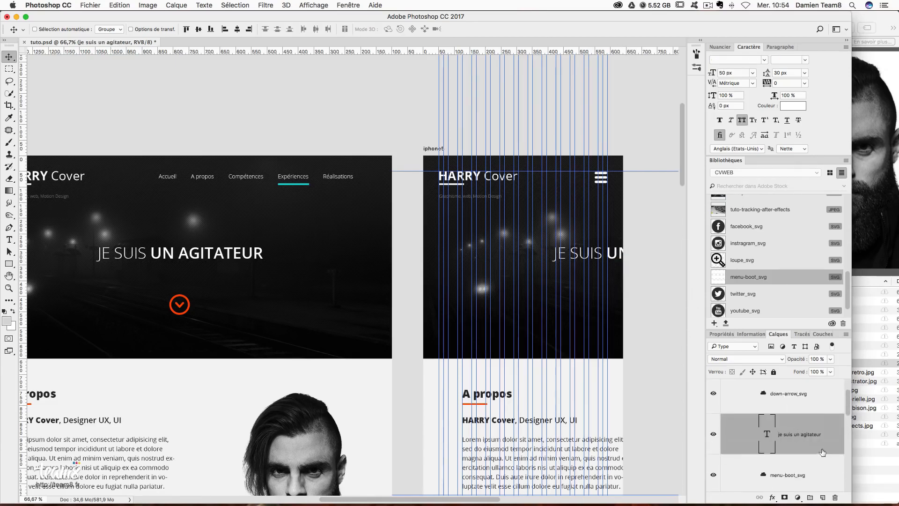
- Move the headline and down arrow to the centre of the iPhone artboard, fine-tuning with arrow keys
scroll(815, 404, "up", 1)
left_click(811, 415)
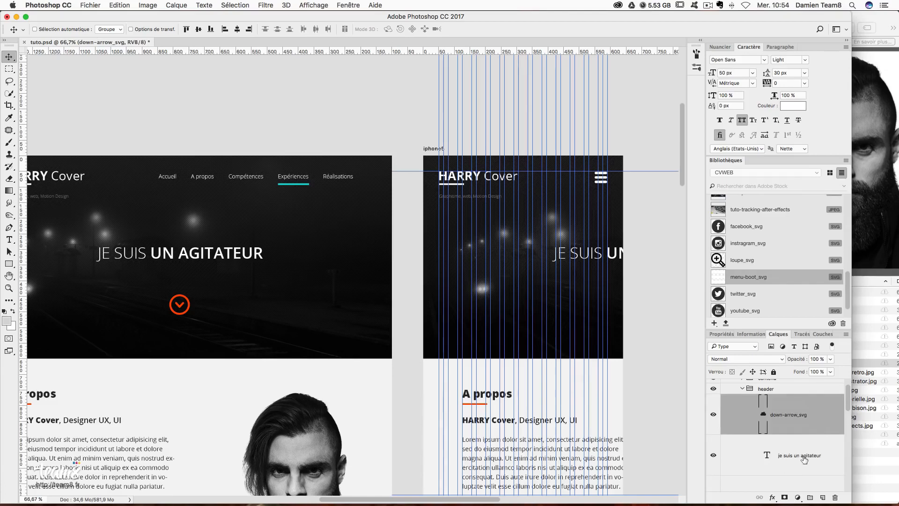
scroll(805, 459, "down", 1)
left_click(818, 438)
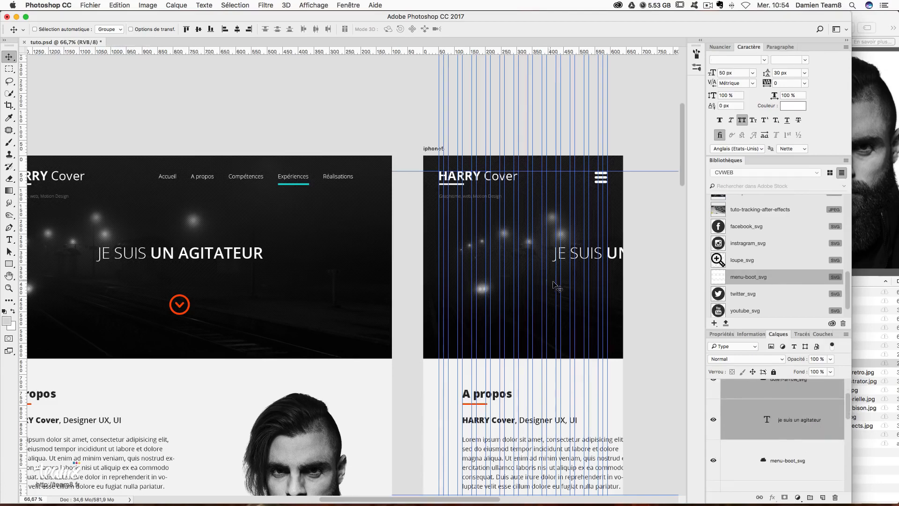
left_click_drag(553, 285, 441, 274)
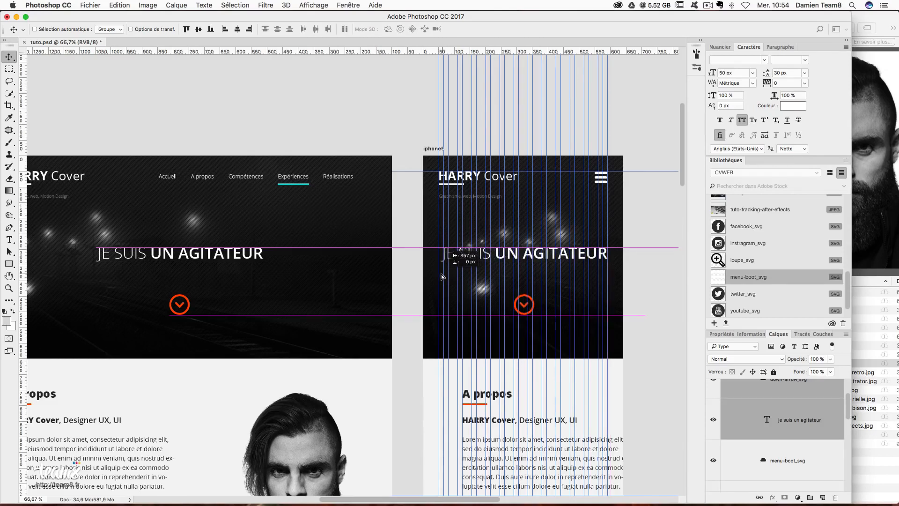
key("Right")
key("Right")
key("Left")
key("Right")
key("Left")
key("Up")
key("Up")
key("Up")
key("Up")
key("Up")
key("Up")
key("Up")
key("Up")
key("Up")
key("Up")
key("Up")
key("Up")
key("Up")
key("Up")
key("Up")
key("Up")
key("Up")
key("Up")
key("Up")
key("Up")
key("Up")
key("Up")
key("Up")
key("Up")
key("Up")
key("Up")
key("Up")
key("Up")
key("Up")
key("Up")
key("Up")
key("Up")
key("Up")
key("Up")
key("Up")
key("Up")
key("Up")
key("Up")
key("Up")
key("Up")
key("Up")
key("Up")
key("Up")
key("Up")
key("Up")
key("Up")
key("Up")
key("Up")
key("Up")
key("Up")
key("Down")
key("Down")
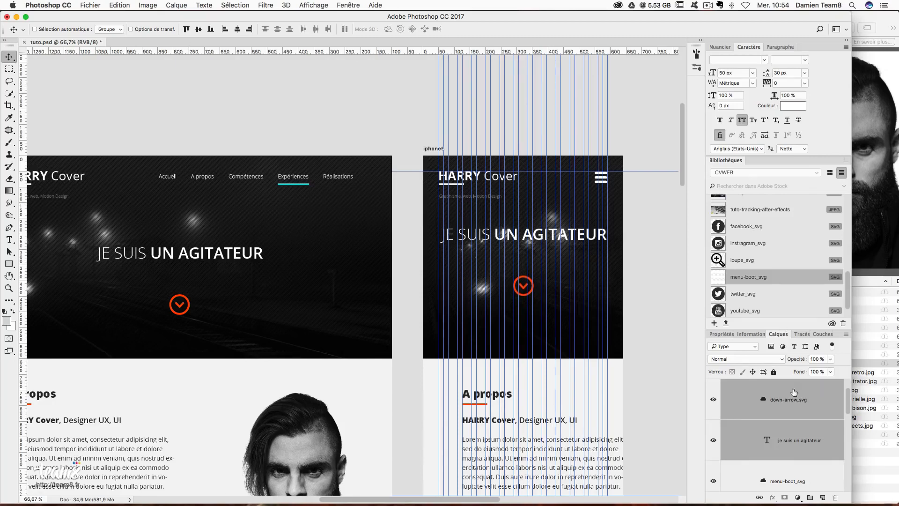
- Try resizing the bgheader and paysage layers together, then cancel and keep their height
scroll(793, 392, "down", 10)
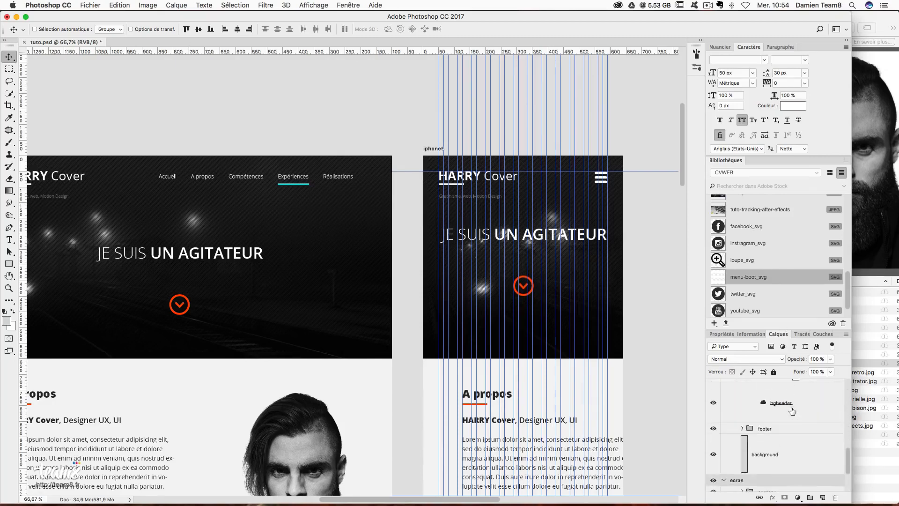
scroll(792, 411, "up", 2)
left_click(800, 452)
scroll(799, 452, "down", 2)
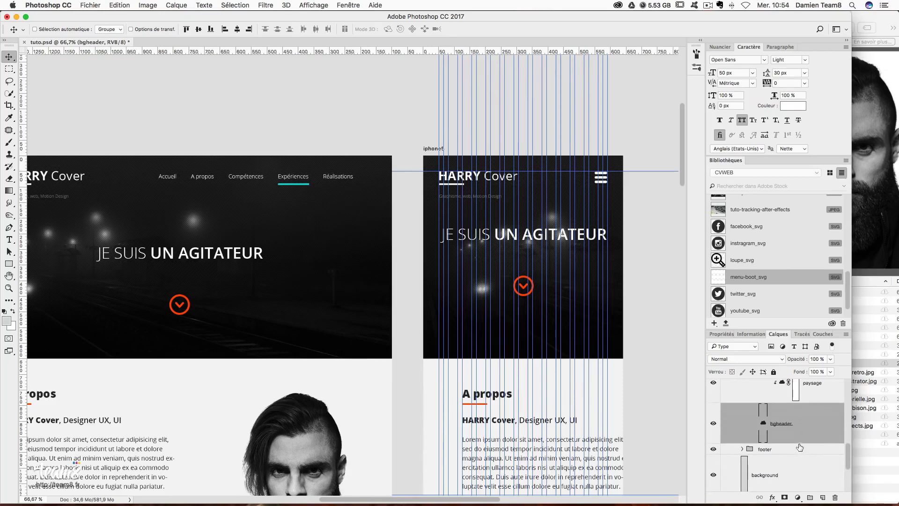
key("super+t")
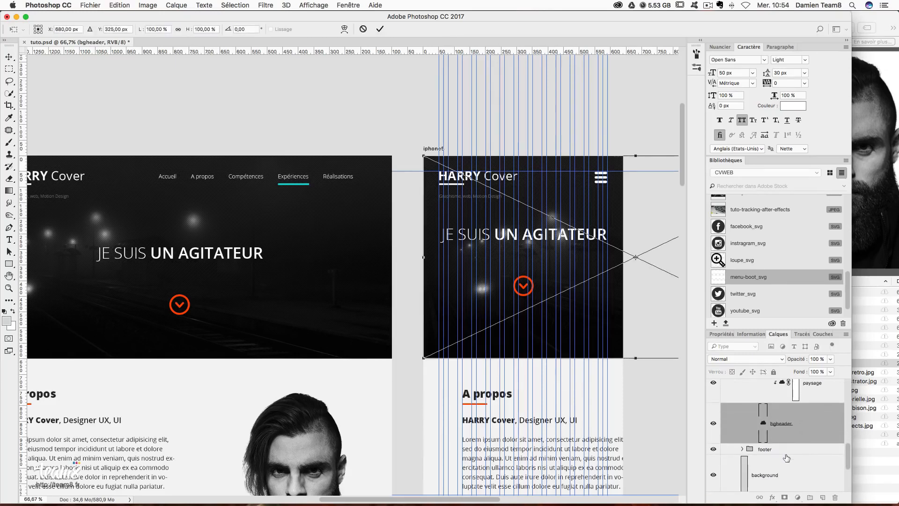
key("Return")
scroll(791, 450, "up", 2)
left_click(817, 438, "shift")
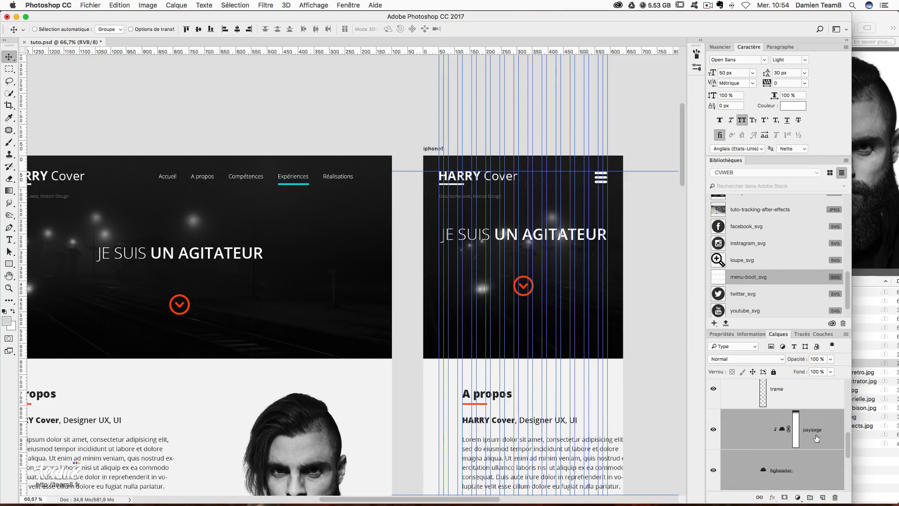
key("super+t")
left_click_drag(645, 431, 656, 405)
key("Escape")
- Shorten the bgheader layer alone to 507 px tall from its bottom edge
left_click(799, 468)
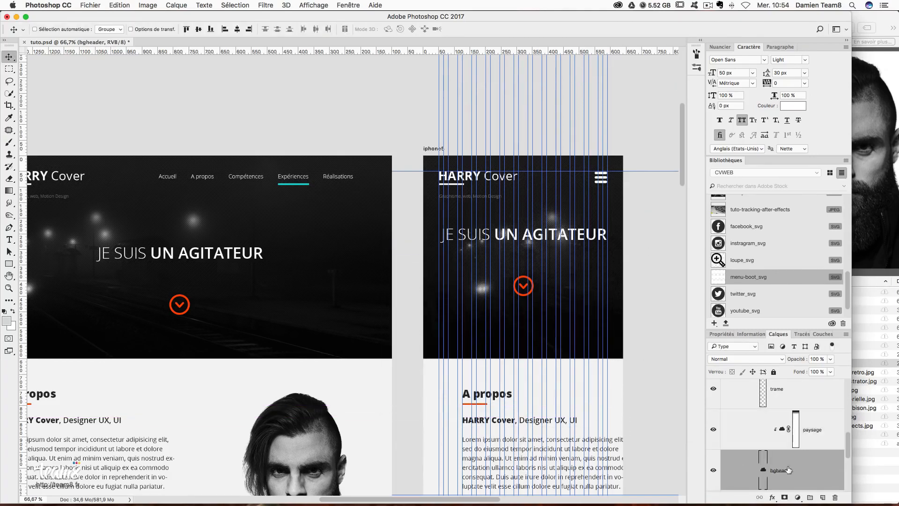
key("super+t")
left_click_drag(636, 360, 633, 314)
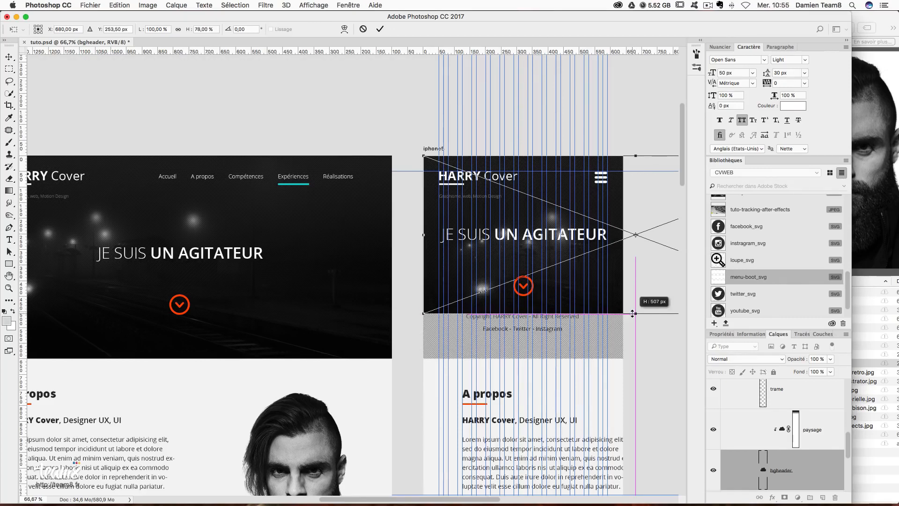
left_click_drag(633, 313, 632, 314)
key("Return")
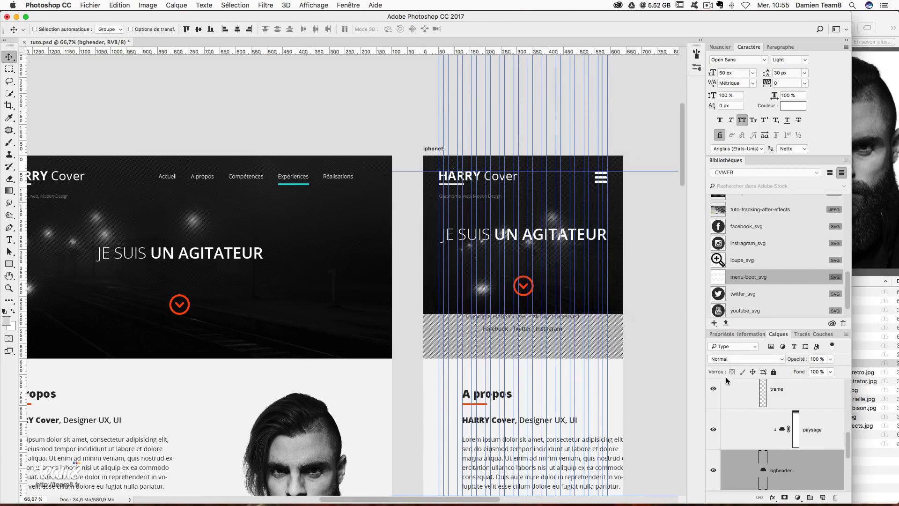
- Collapse the header group and drag the footer group down below the shortened header
scroll(780, 419, "up", 5)
left_click(744, 408)
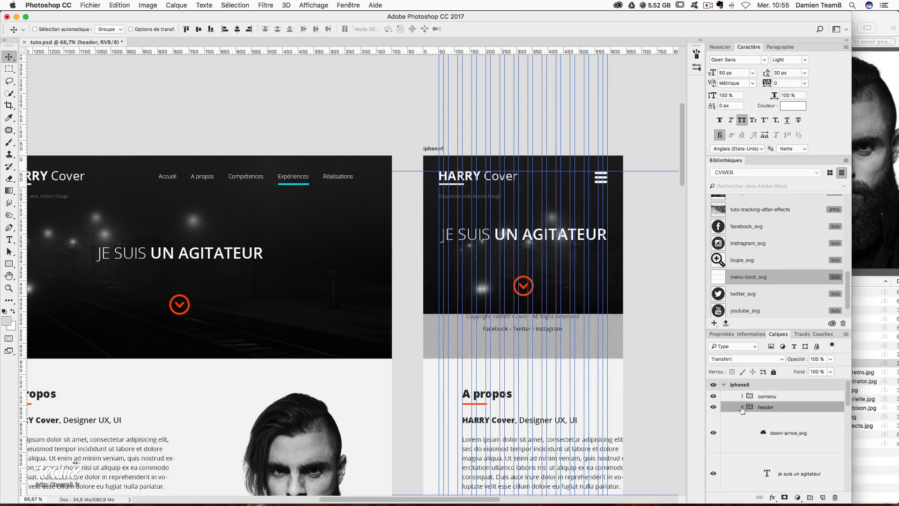
left_click(742, 407)
left_click(714, 417)
left_click(713, 418)
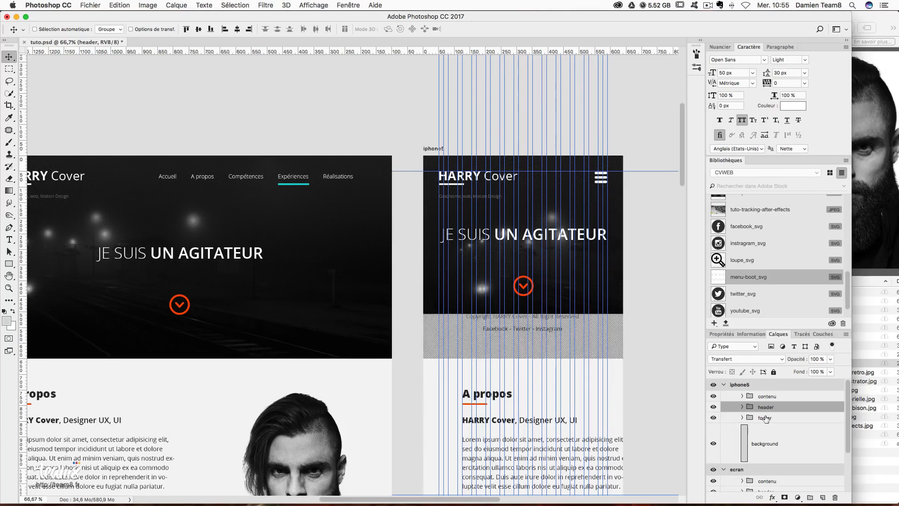
left_click(768, 418)
left_click_drag(502, 252, 502, 429)
scroll(522, 389, "down", 6)
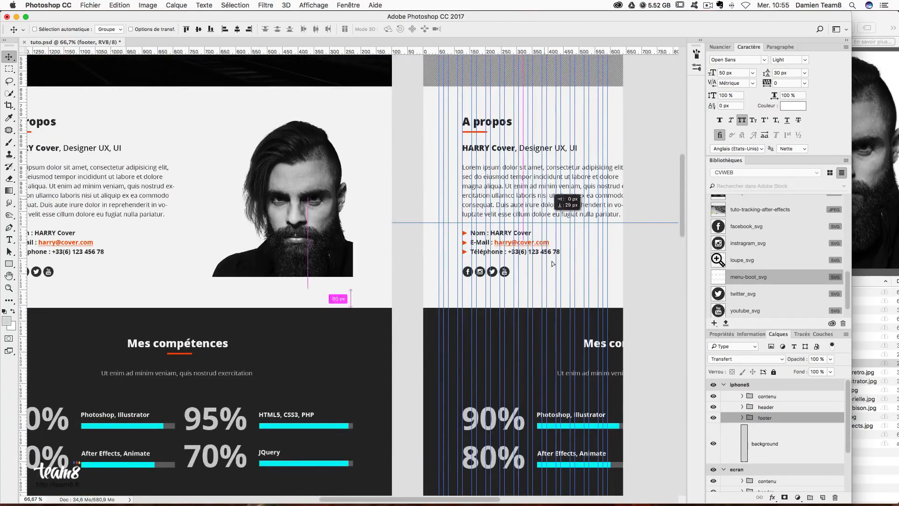
scroll(548, 241, "down", 3)
scroll(551, 246, "down", 6)
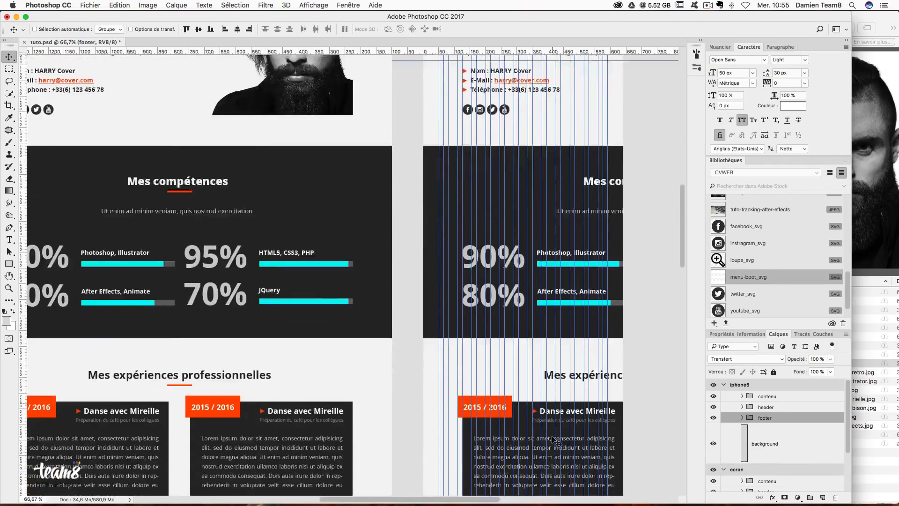
- Drag the 'a propos' group up under the header and nudge it up 1 px
scroll(556, 348, "up", 15)
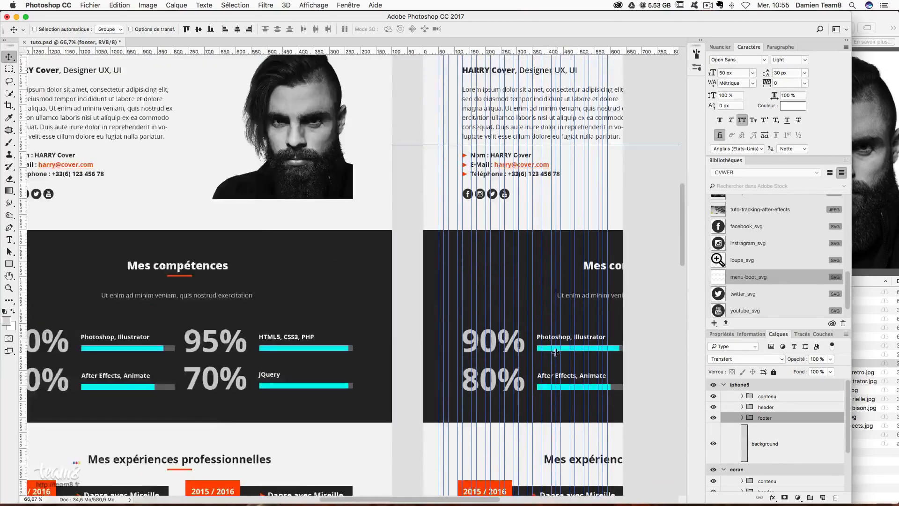
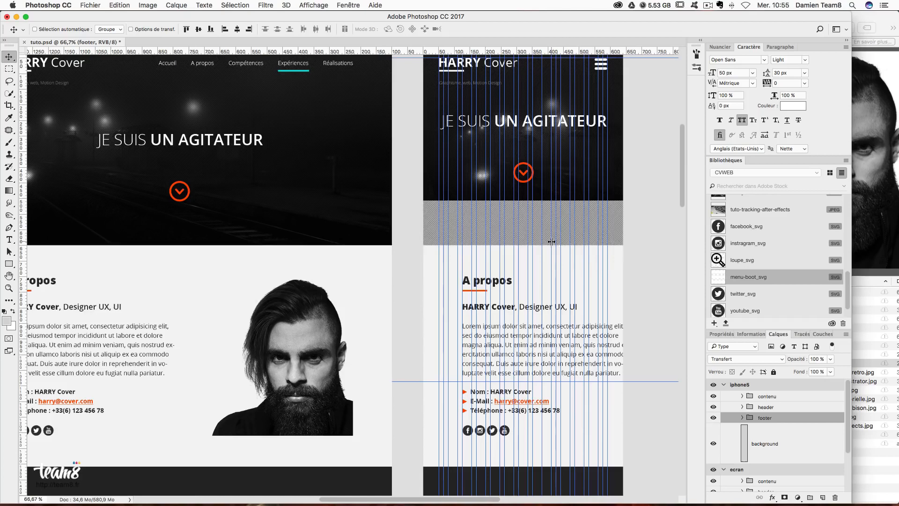
- Drag the 'a propos' group up under the header and nudge it up 1 px
right_click(547, 244)
left_click(560, 245)
scroll(558, 262, "up", 3)
right_click(553, 314)
left_click(552, 342)
right_click(537, 333)
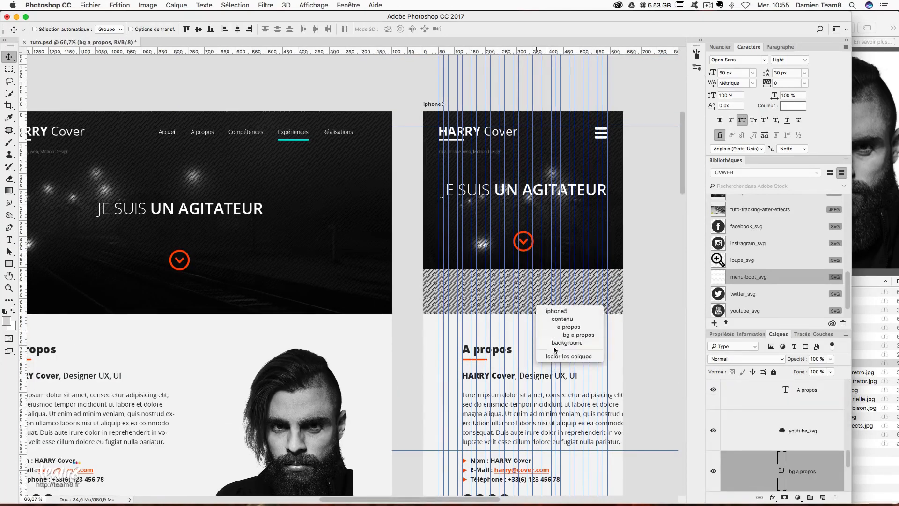
left_click(550, 347)
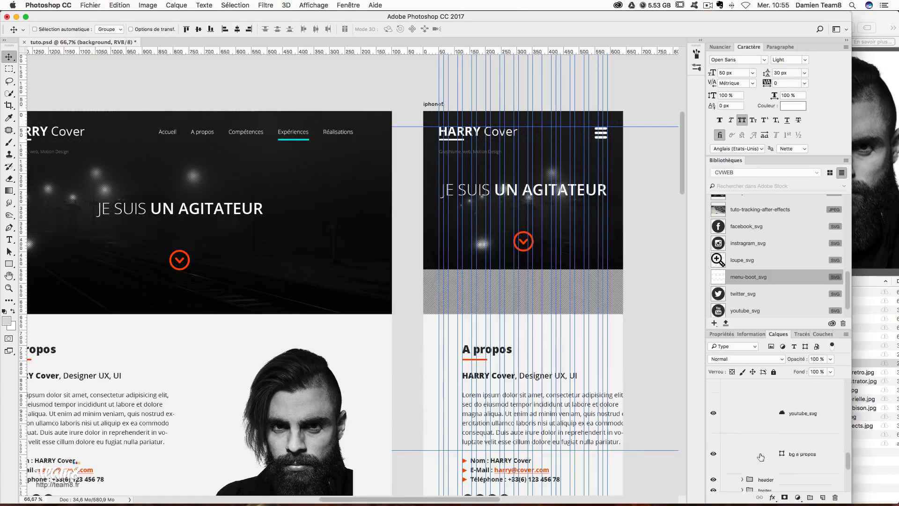
right_click(506, 320)
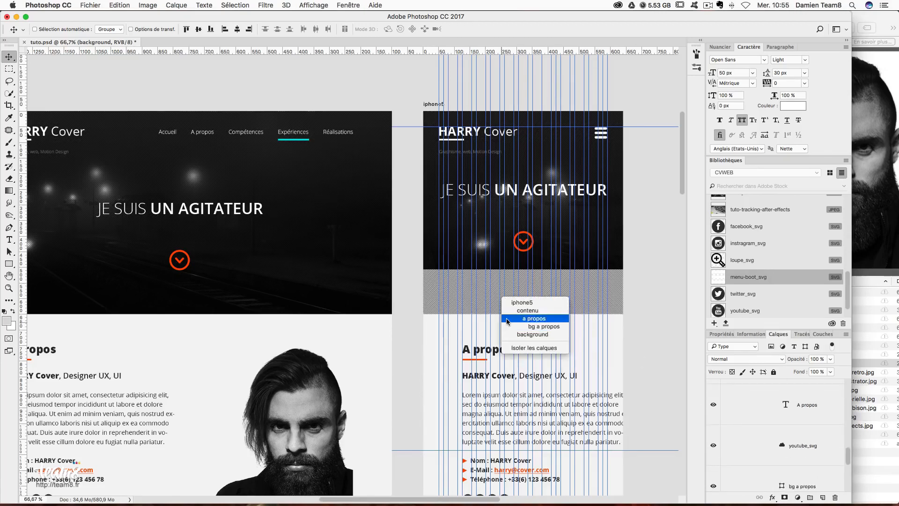
left_click(510, 318)
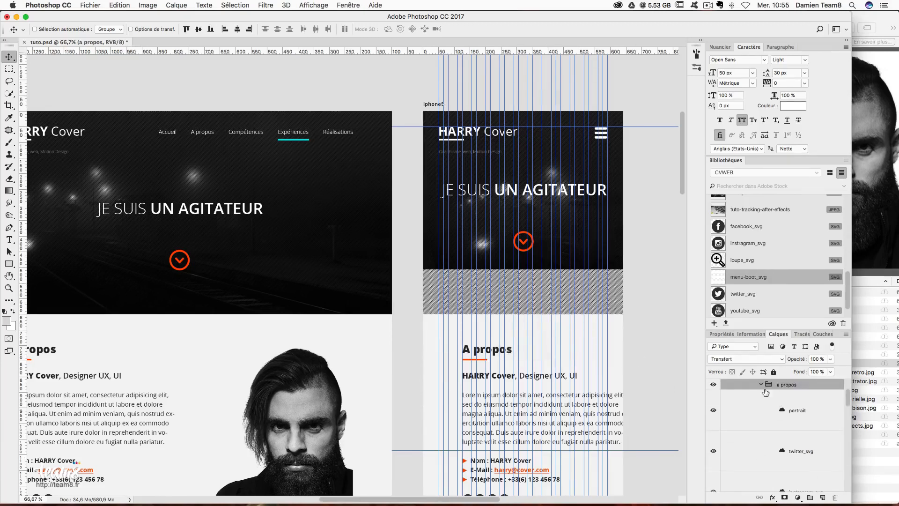
left_click_drag(538, 334, 531, 286)
key("Up")
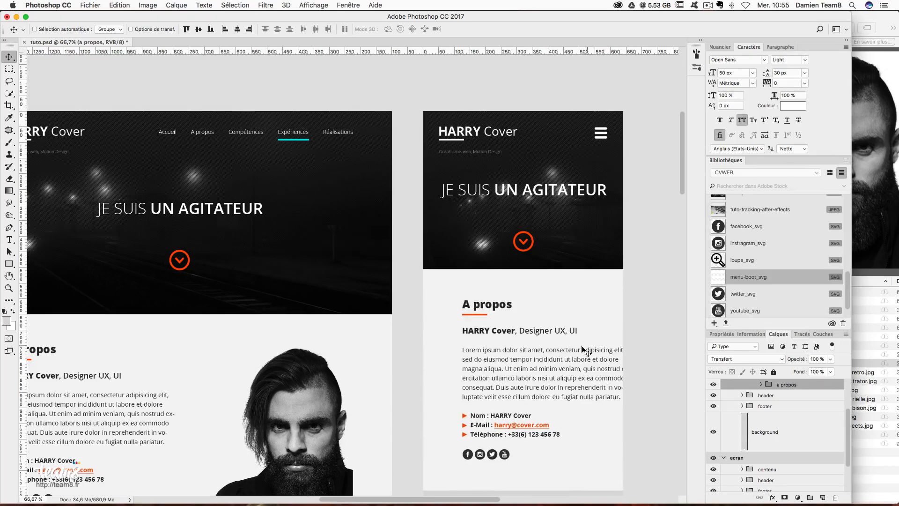
- Expand the 'a propos' group in the Layers panel and select the HARRY Cover paragraph layer
scroll(580, 349, "up", 3)
scroll(581, 348, "right", 1)
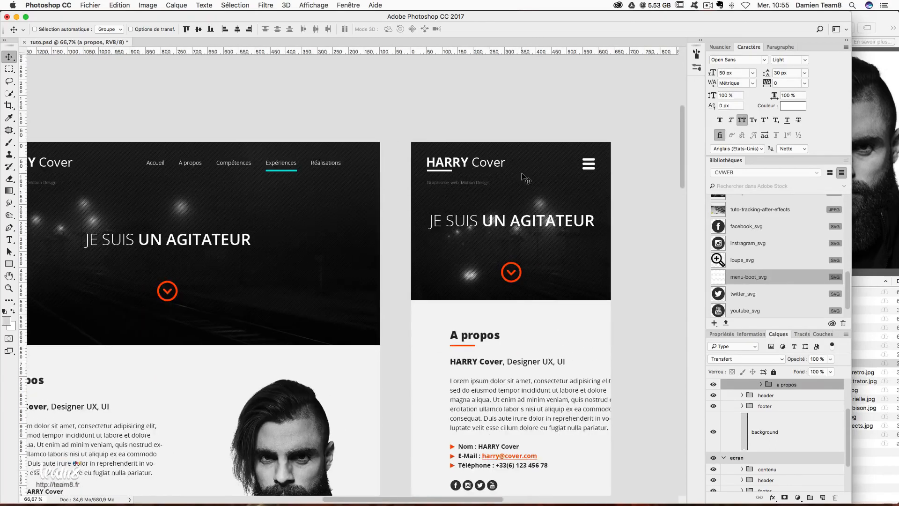
scroll(510, 285, "down", 4)
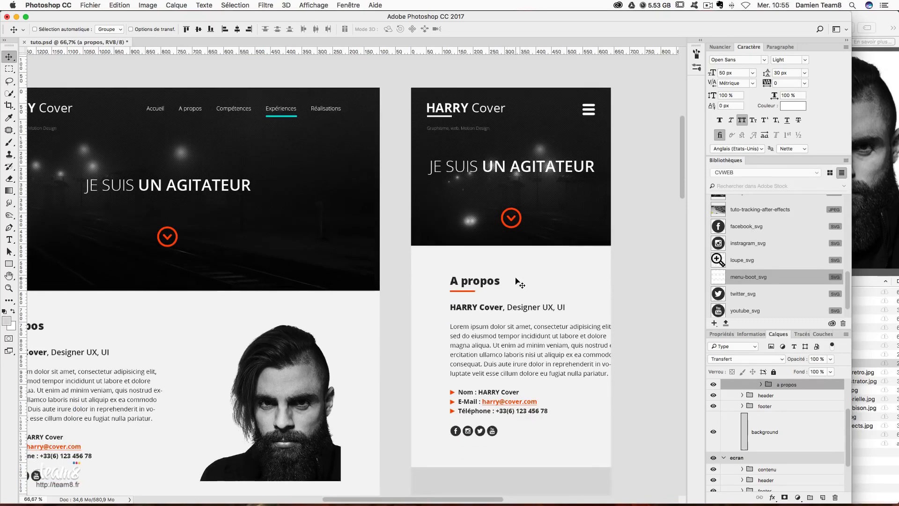
scroll(520, 282, "down", 2)
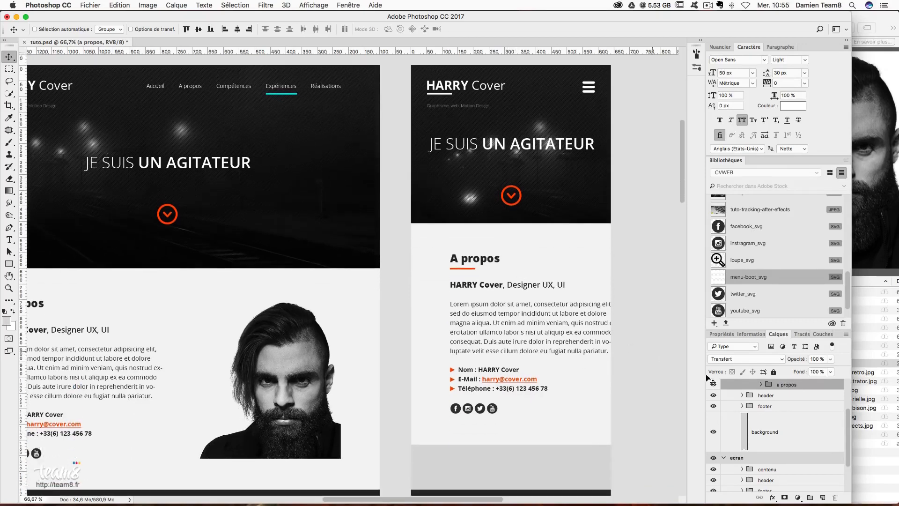
left_click(761, 385)
scroll(787, 422, "down", 3)
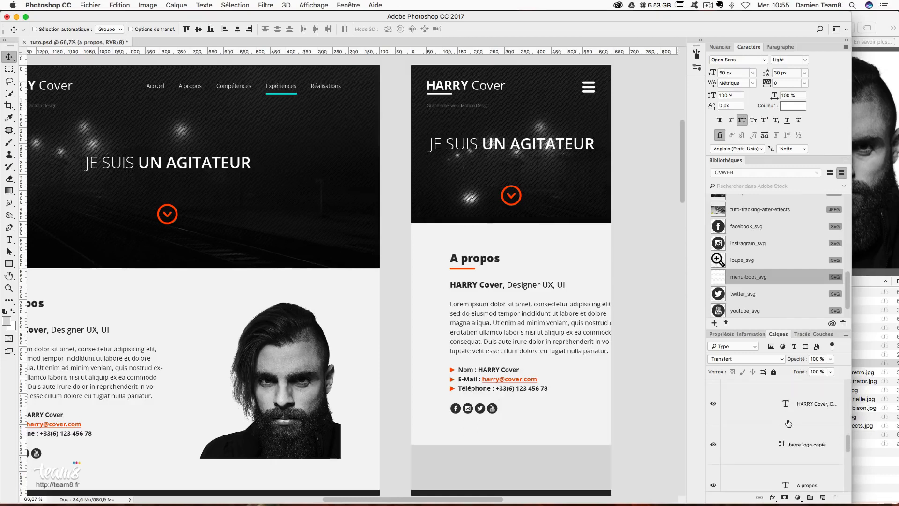
left_click(785, 415)
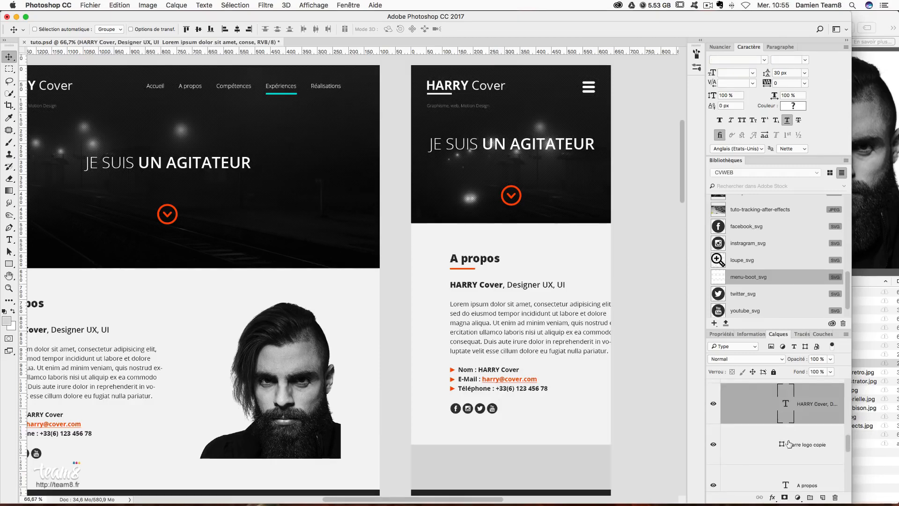
scroll(790, 444, "down", 3)
left_click(789, 417)
scroll(790, 423, "down", 1)
scroll(790, 422, "up", 3)
scroll(788, 423, "up", 1)
left_click(786, 440)
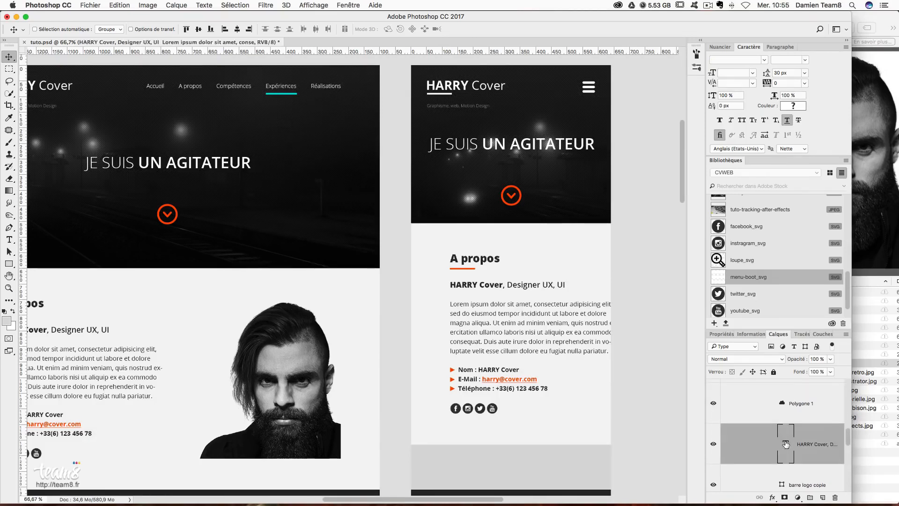
- Resize the A propos paragraph text box, extending it to the left, and commit
double_click(786, 445)
key("Escape")
key("super+h")
double_click(783, 443)
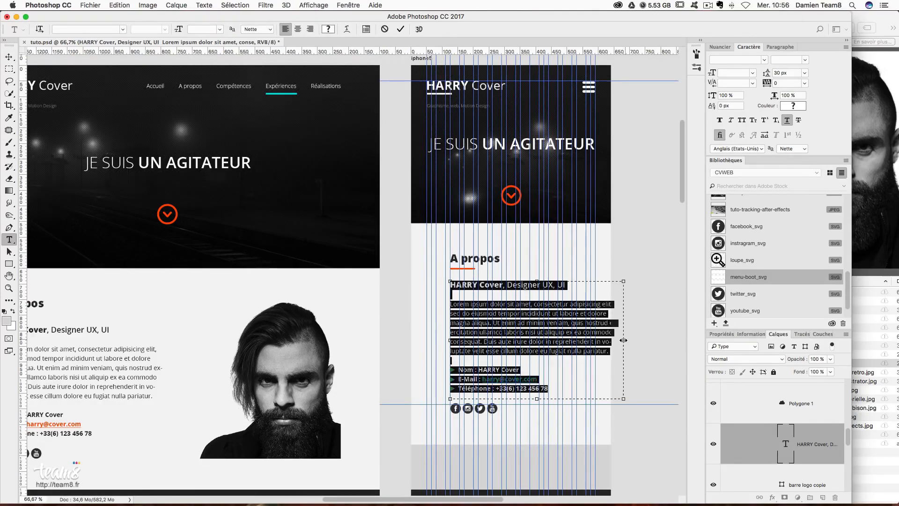
left_click_drag(621, 340, 596, 337)
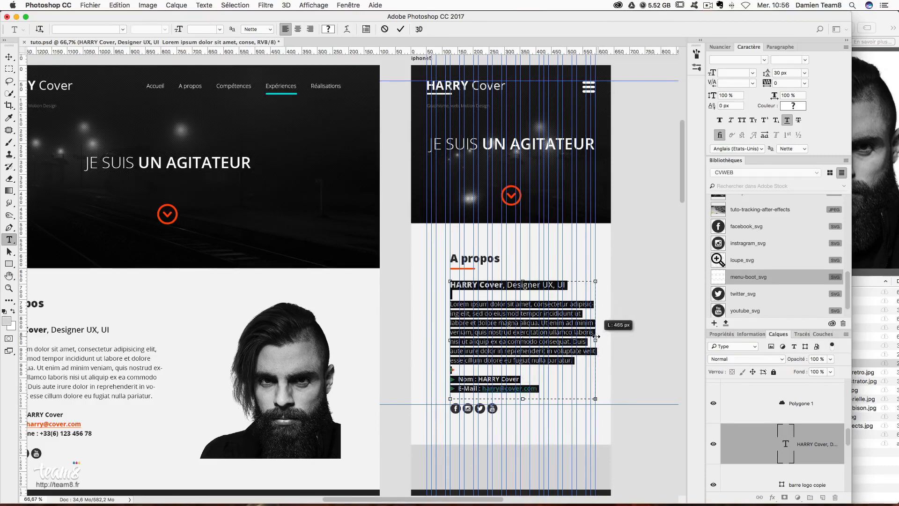
left_click_drag(431, 339, 425, 339)
left_click_drag(426, 339, 425, 339)
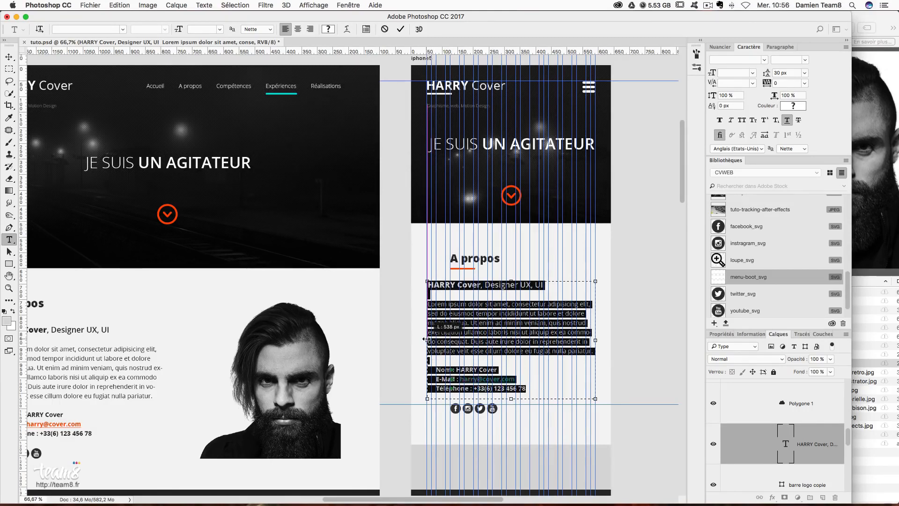
left_click(8, 58)
- Shift the three orange Polygone bullet shapes 31 px left
scroll(794, 445, "up", 1)
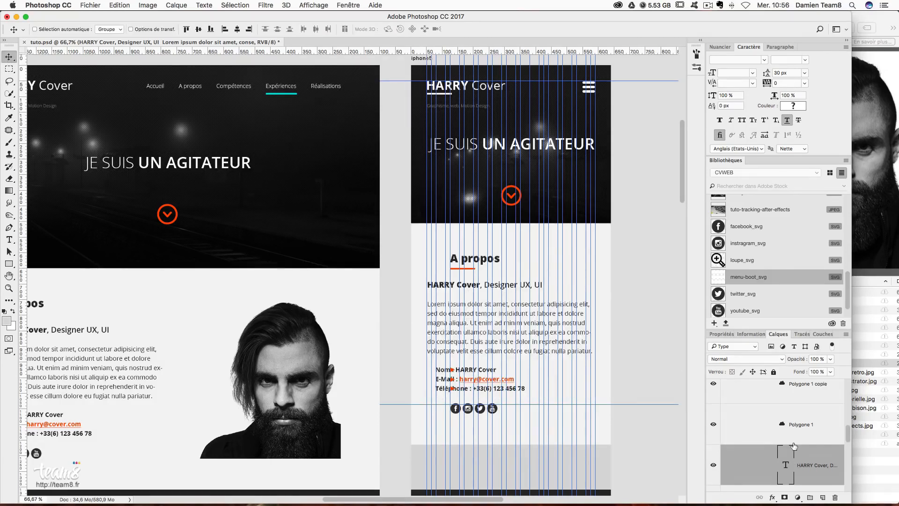
left_click(810, 434)
scroll(811, 435, "up", 2)
left_click(807, 414, "shift")
left_click_drag(525, 372, 493, 371)
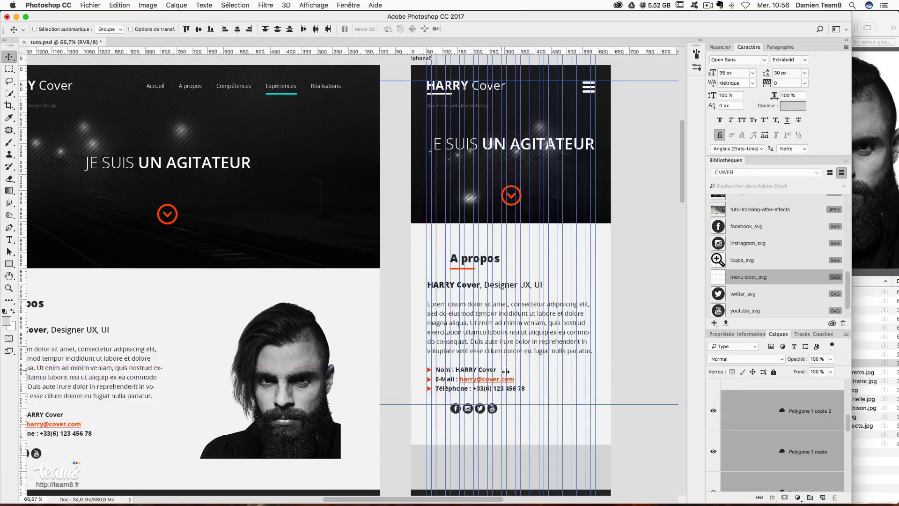
- Select the facebook_svg and twitter_svg icons, undoing an accidental move
scroll(814, 445, "up", 2)
left_click(816, 441)
scroll(817, 441, "up", 3)
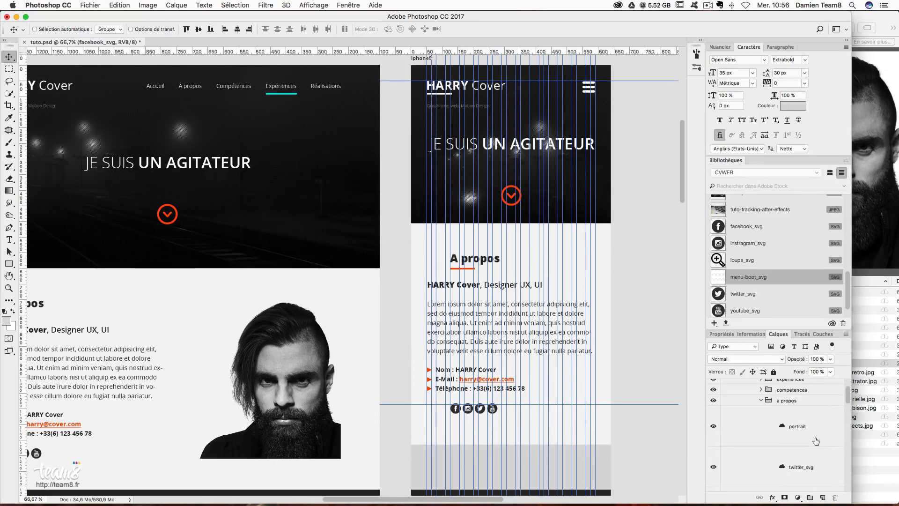
left_click(790, 439, "shift")
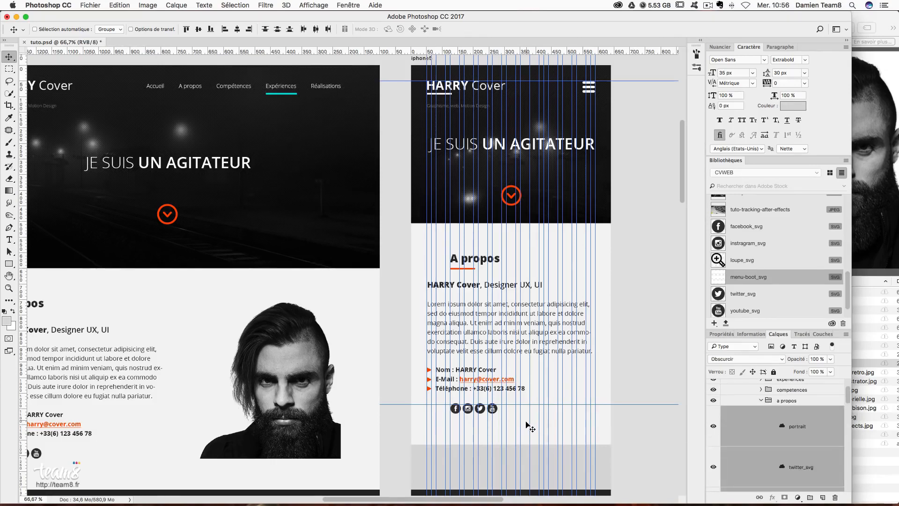
left_click_drag(524, 425, 539, 426)
key("super+z")
- Select the facebook_svg, instragram_svg and twitter_svg icon layers together
scroll(829, 449, "up", 3)
scroll(828, 449, "up", 2)
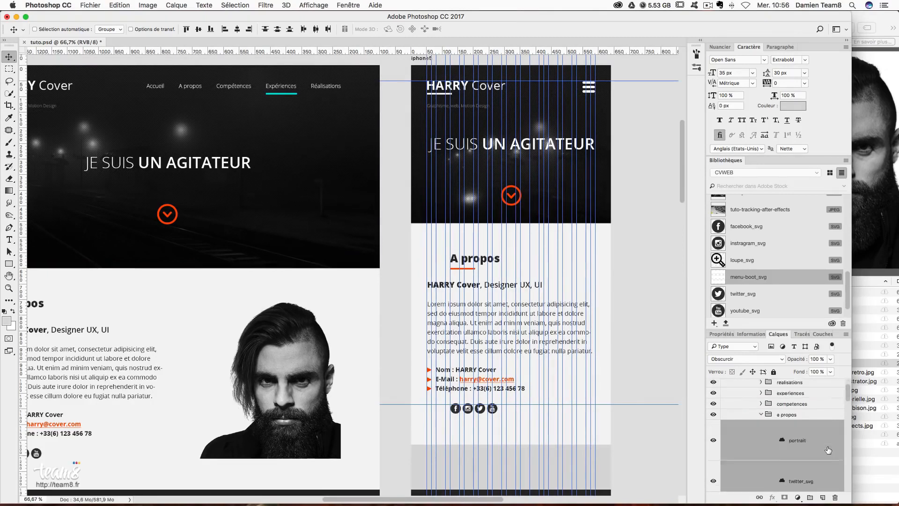
left_click(820, 459)
scroll(820, 461, "down", 3)
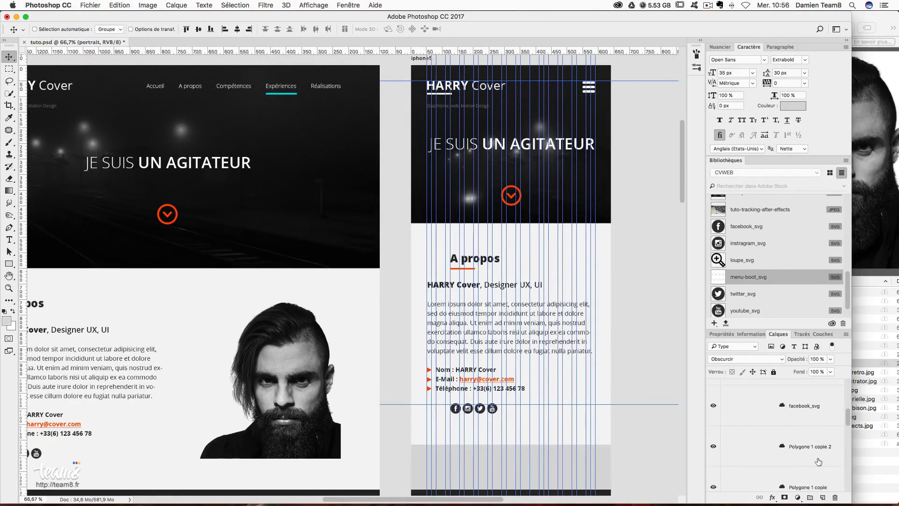
left_click(815, 429)
scroll(815, 430, "down", 2)
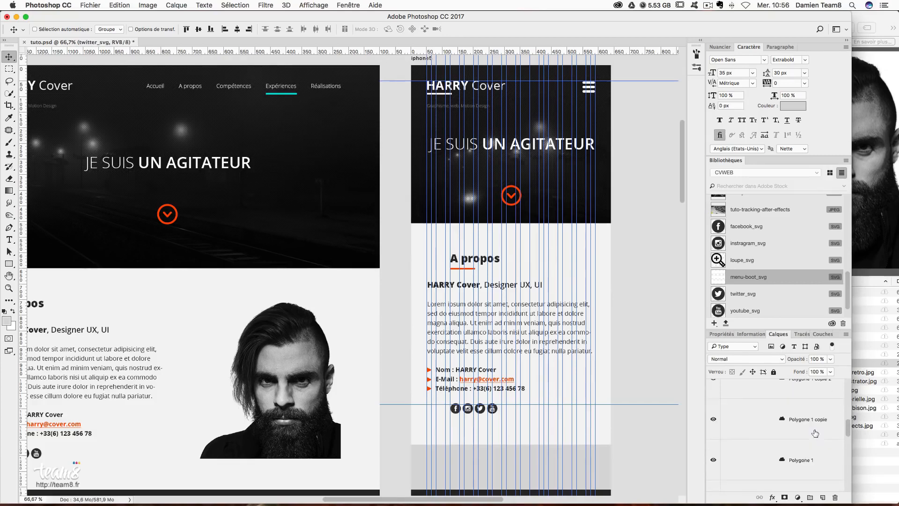
left_click(817, 460, "shift")
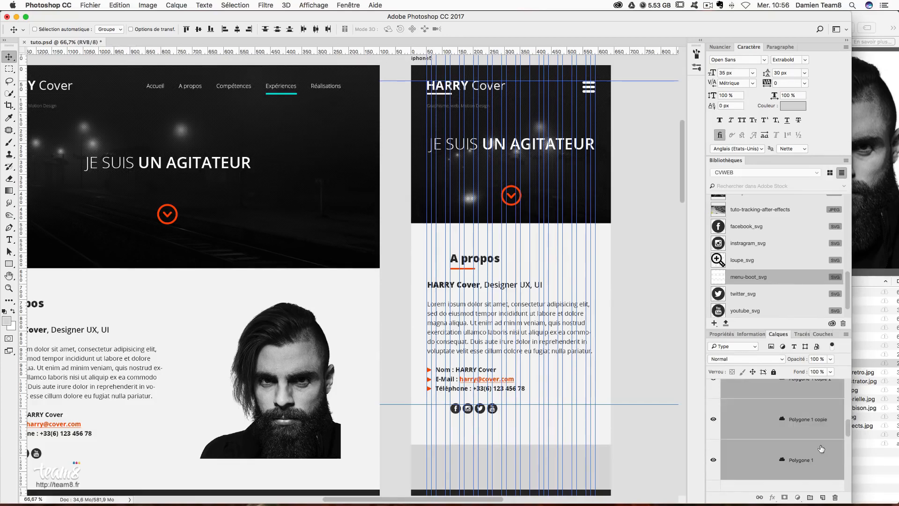
left_click(820, 447)
left_click(816, 394)
scroll(816, 448, "up", 1)
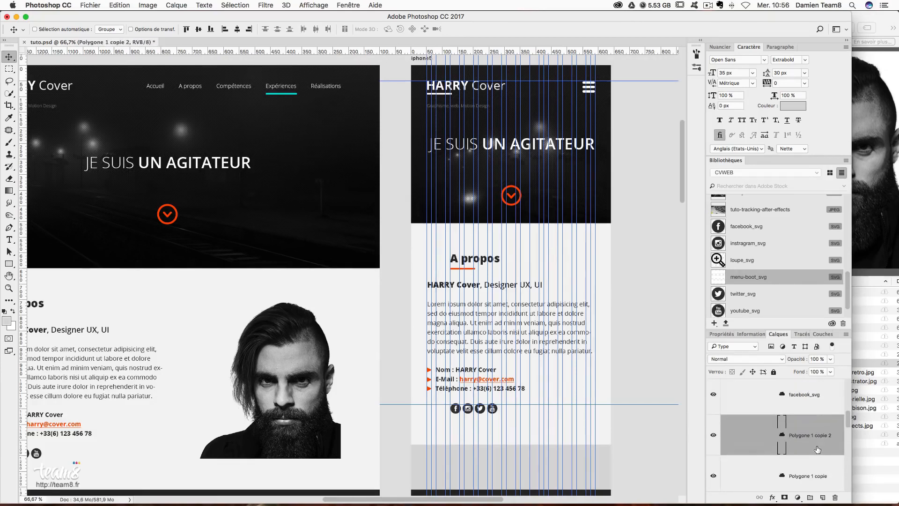
left_click(814, 400)
scroll(815, 406, "up", 1)
left_click(816, 413, "shift")
scroll(814, 415, "up", 2)
left_click(814, 417, "shift")
scroll(815, 419, "down", 5)
scroll(815, 421, "down", 5)
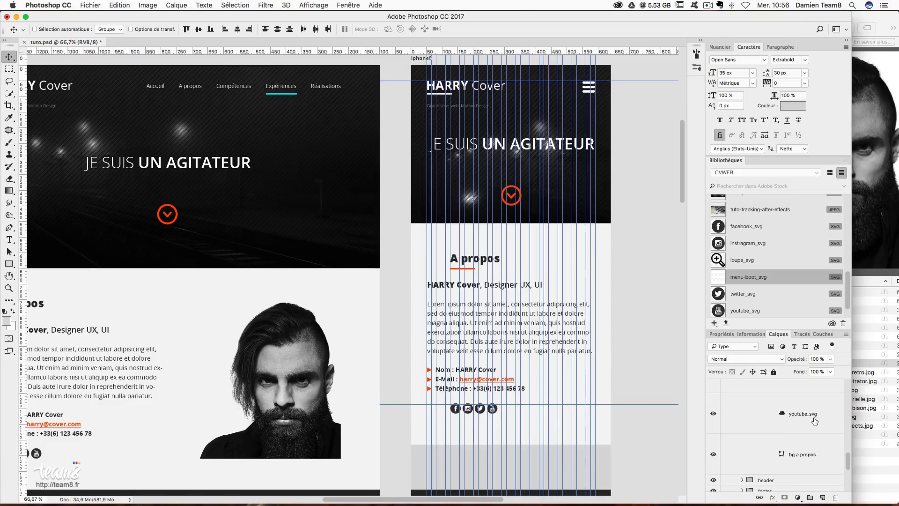
scroll(815, 421, "up", 8)
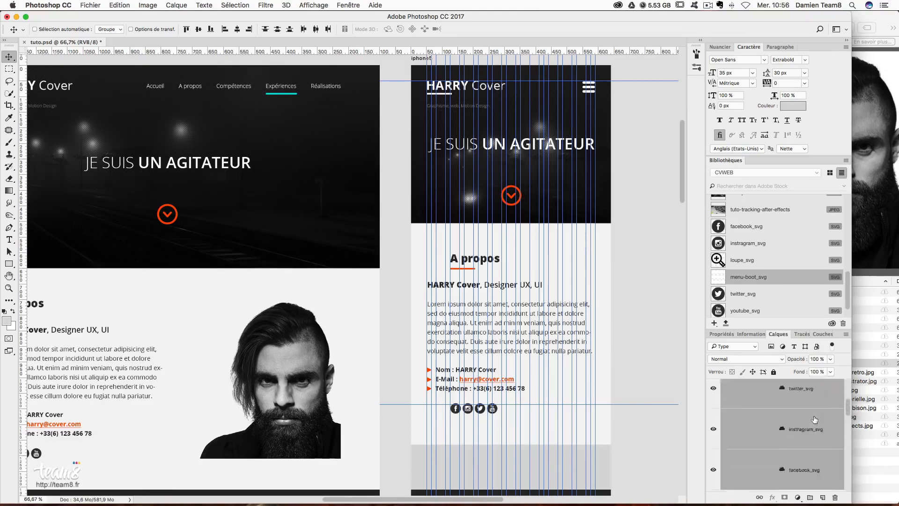
scroll(813, 420, "up", 1)
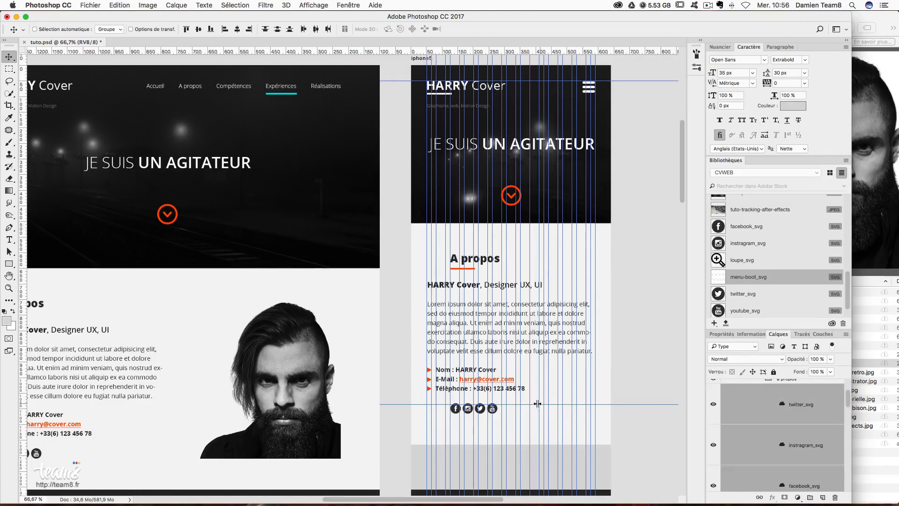
- Free Transform the social icons to centre them under the text, and remove the y=863 guide
key("super+t")
left_click_drag(500, 414, 531, 415)
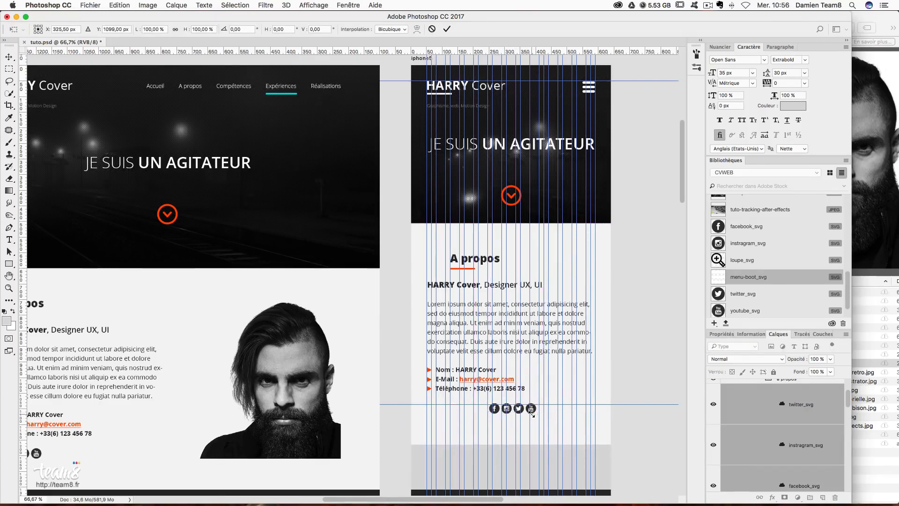
key("Return")
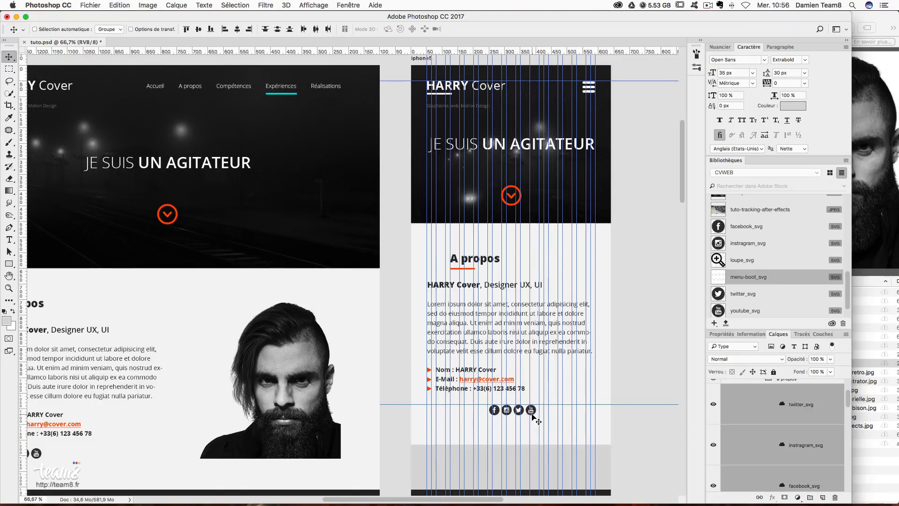
left_click_drag(631, 405, 584, 31)
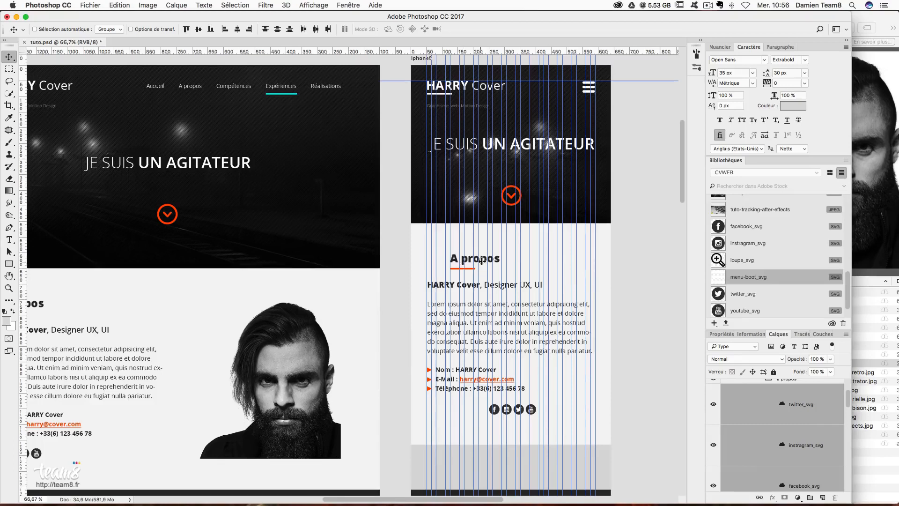
- Move the A propos heading and the barre logo copie underline right to centre them
right_click(481, 260)
left_click(492, 266)
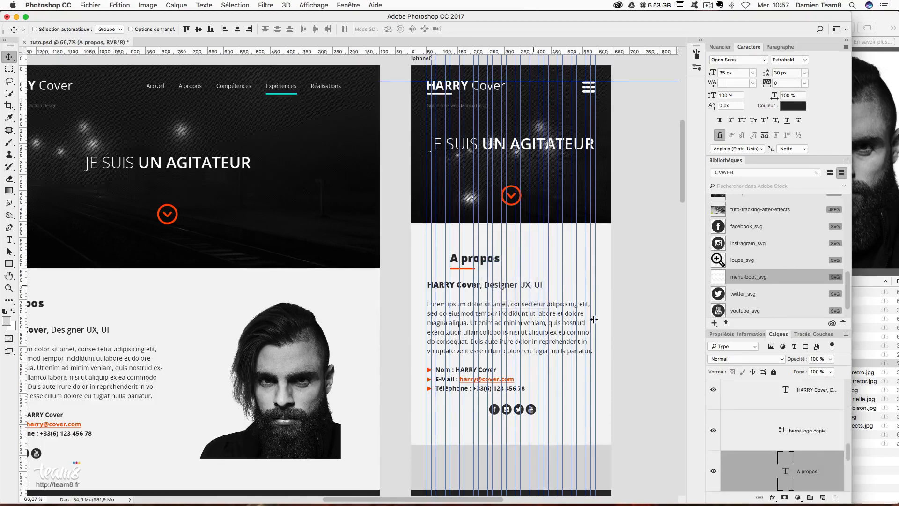
left_click_drag(511, 271, 548, 270)
right_click(469, 273)
left_click(473, 275)
left_click_drag(470, 272, 520, 270)
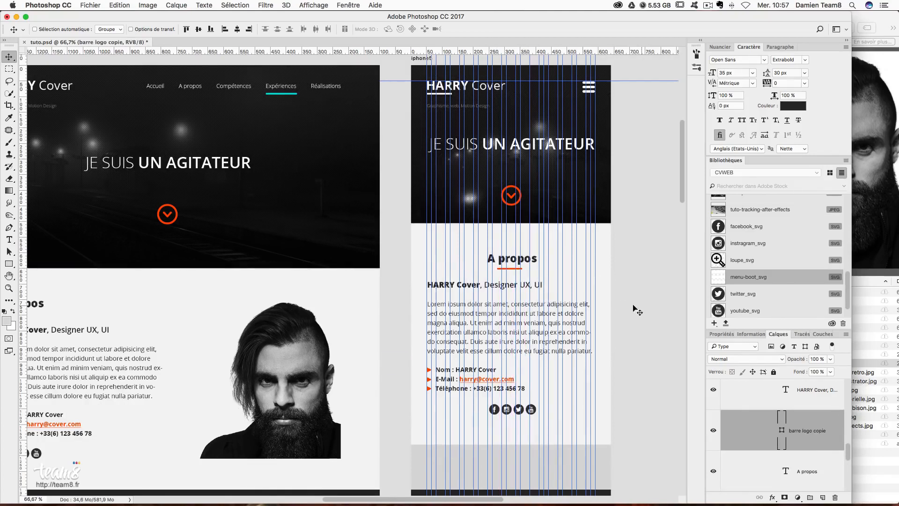
- Hide the column guides, review the section, and list the layers under the skills block
key("super+semicolon")
scroll(531, 196, "up", 1)
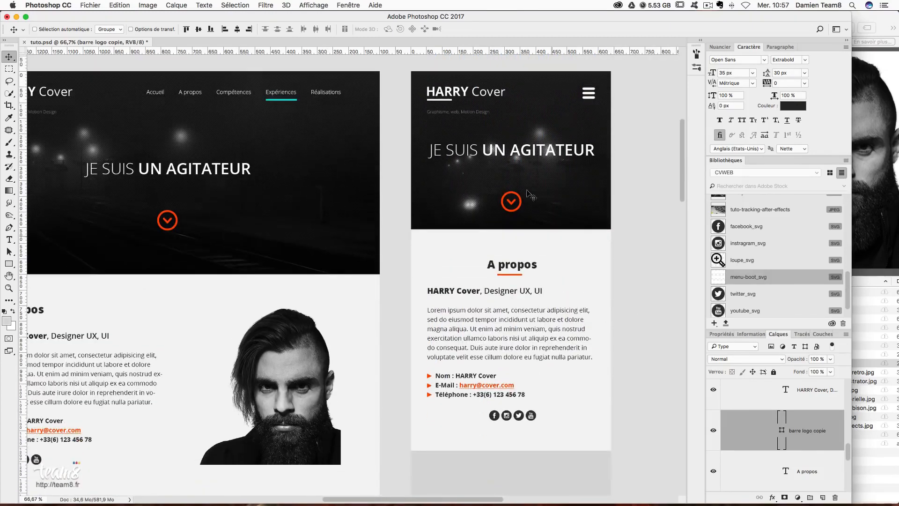
scroll(516, 300, "down", 5)
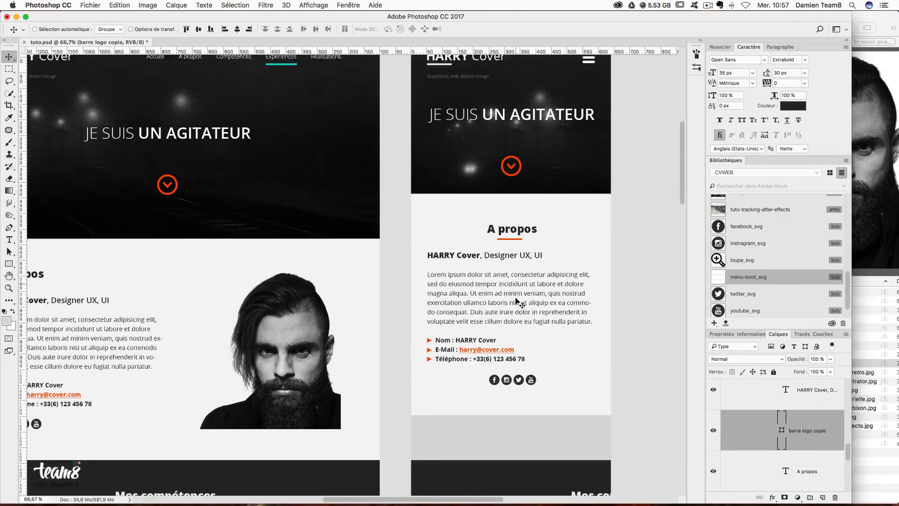
scroll(444, 285, "up", 4)
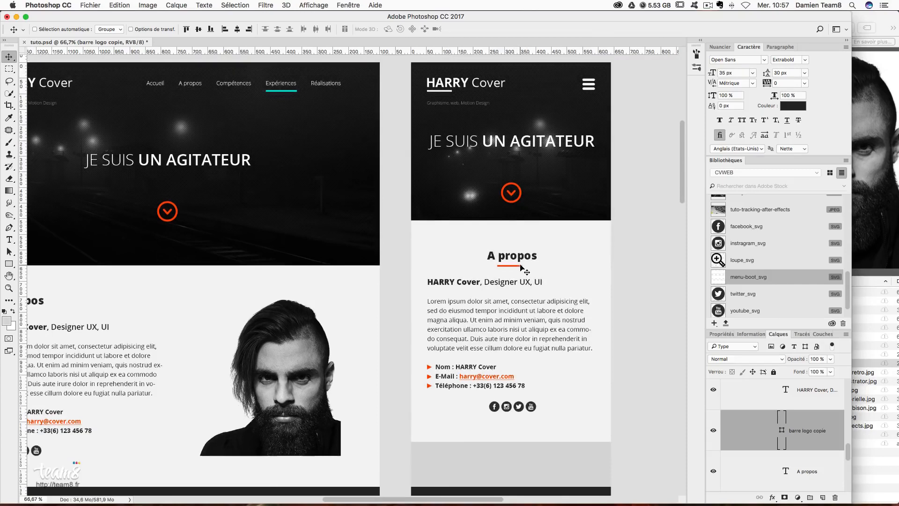
scroll(528, 275, "up", 2)
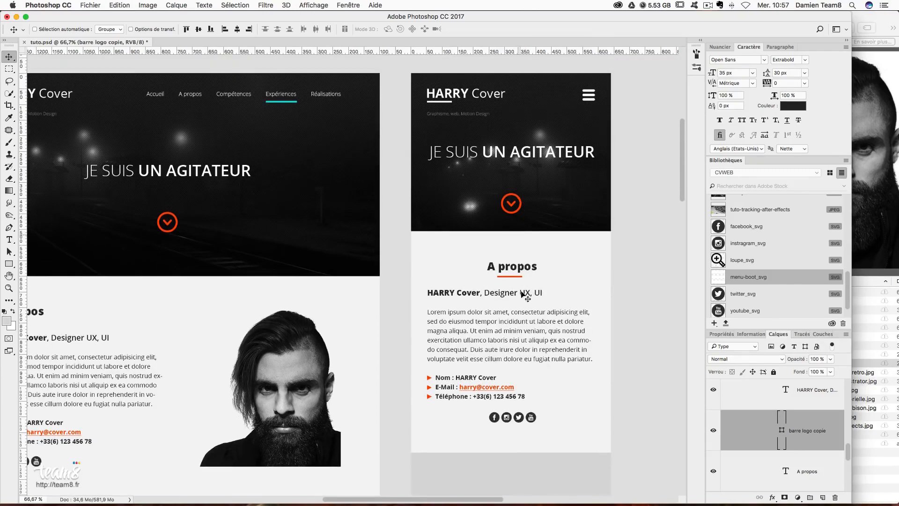
scroll(527, 309, "down", 10)
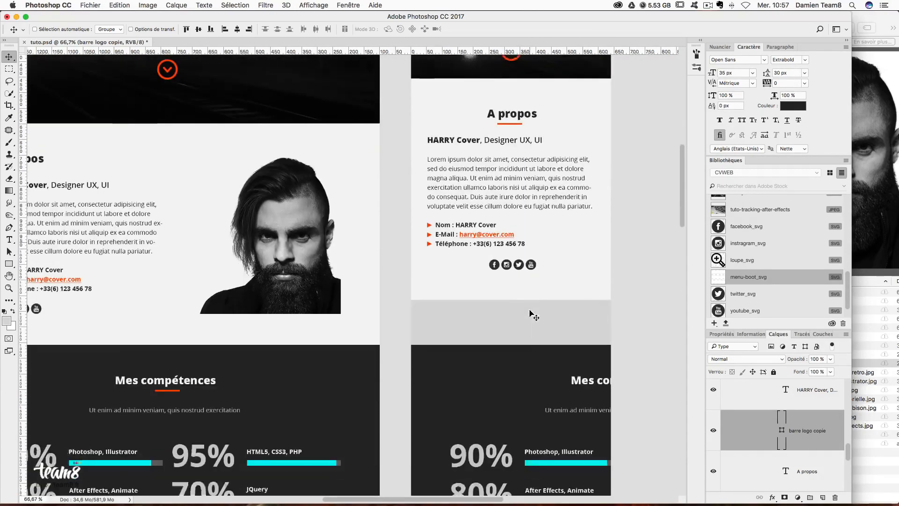
scroll(528, 322, "down", 5)
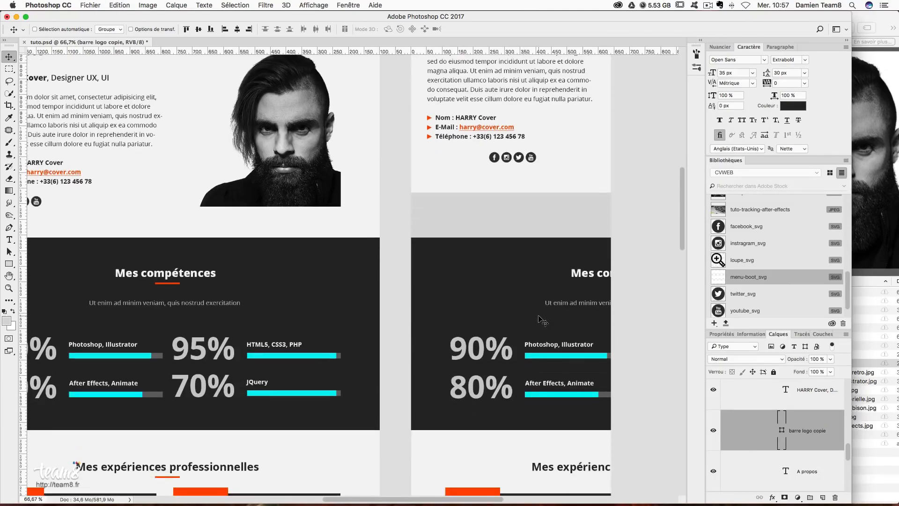
right_click(522, 252)
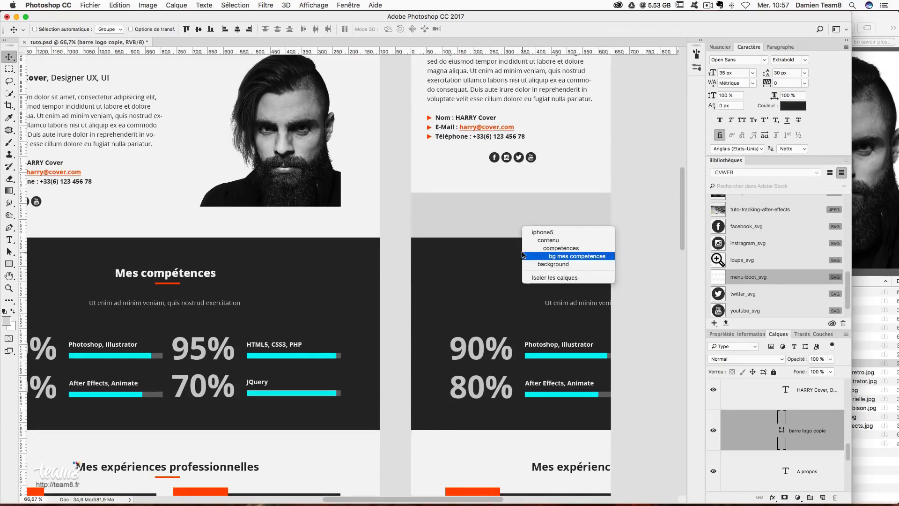
- Move the competences group up directly beneath the A propos section
left_click(562, 248)
left_click_drag(501, 264, 505, 218)
key("Up")
key("Up")
key("Up")
key("Up")
key("Up")
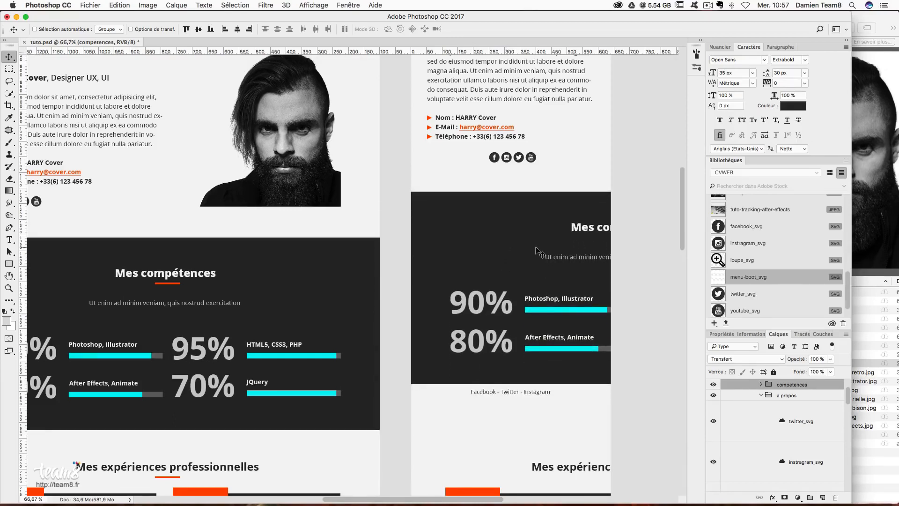
- Slide the Mes compétences title and its underline left to centre them, showing guides for alignment
right_click(602, 234)
left_click(605, 232)
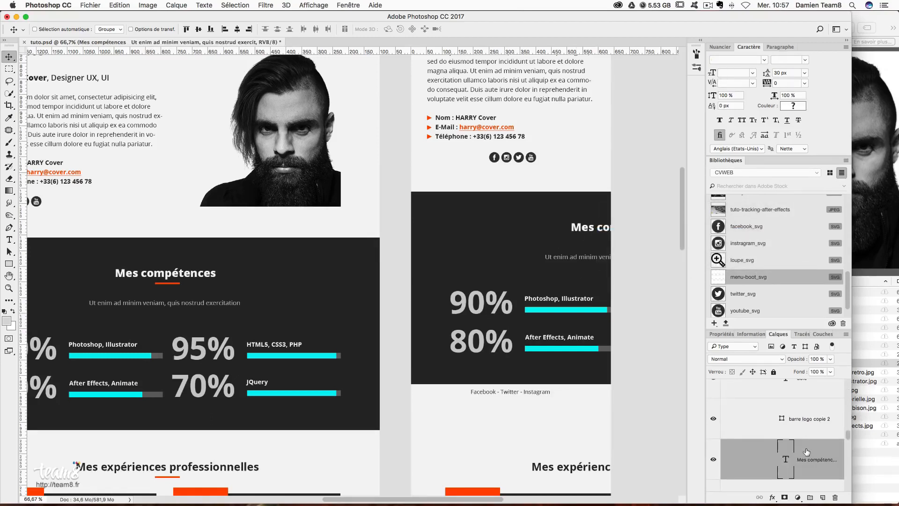
left_click(824, 432, "shift")
left_click_drag(584, 250, 527, 243)
key("super+;")
key("Left")
key("Left")
key("Left")
key("Left")
key("Left")
key("Left")
key("Left")
key("Left")
key("Right")
key("Right")
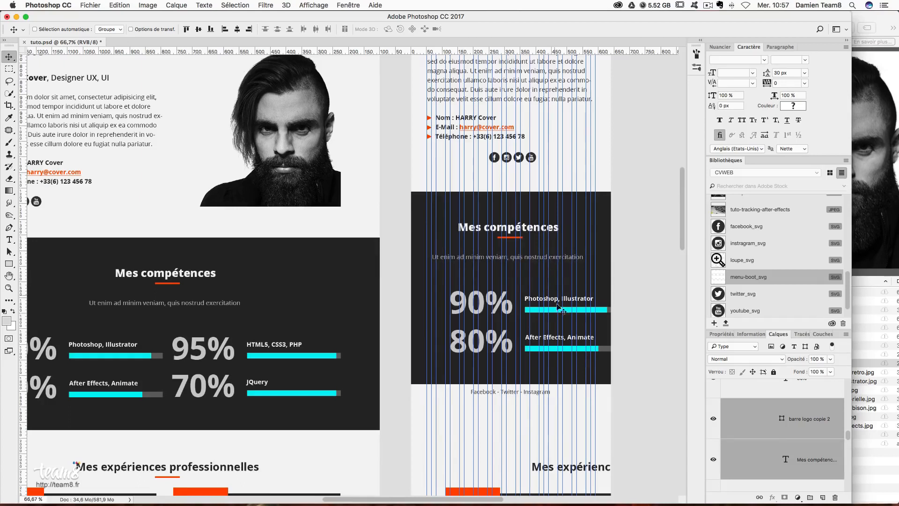
- Move the 90% Photoshop, Illustrator row (text, label and bars) to the left
scroll(558, 314, "down", 1)
right_click(506, 277)
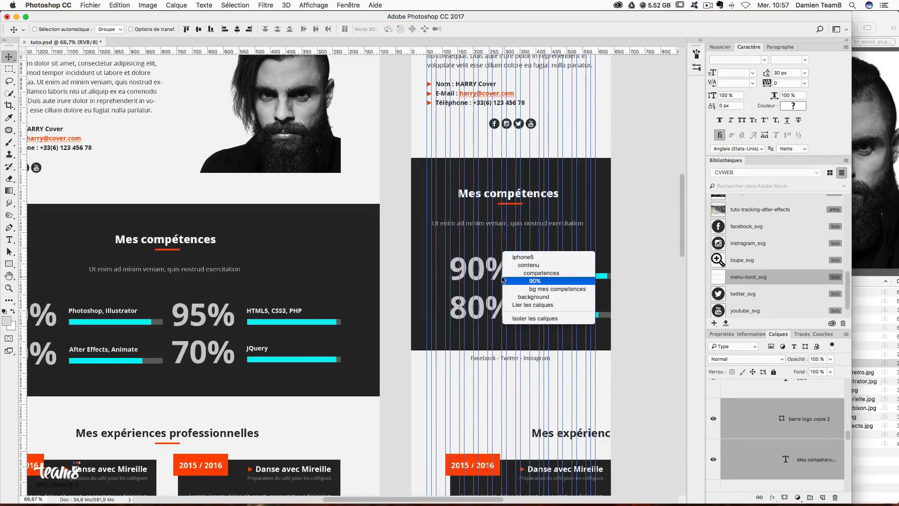
left_click(506, 278)
right_click(506, 277)
left_click(534, 280)
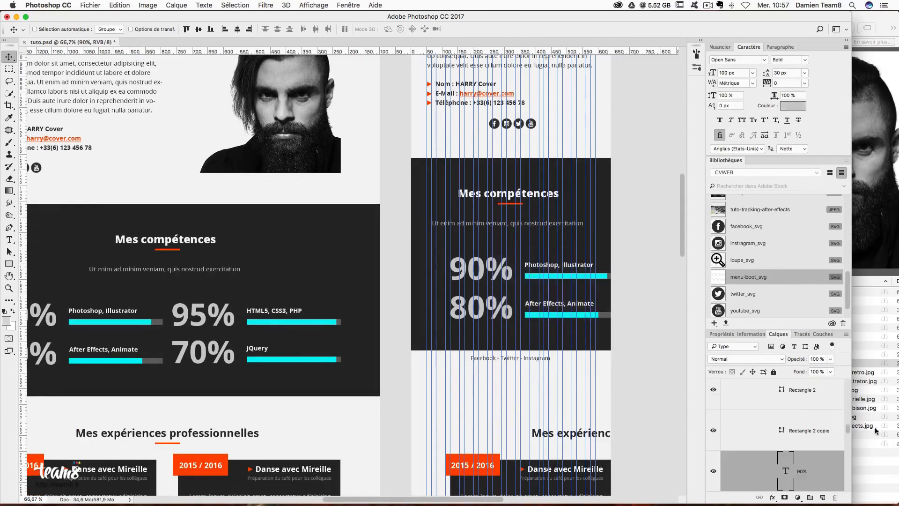
right_click(537, 266)
left_click(566, 269, "shift")
right_click(532, 276)
left_click(575, 277, "shift")
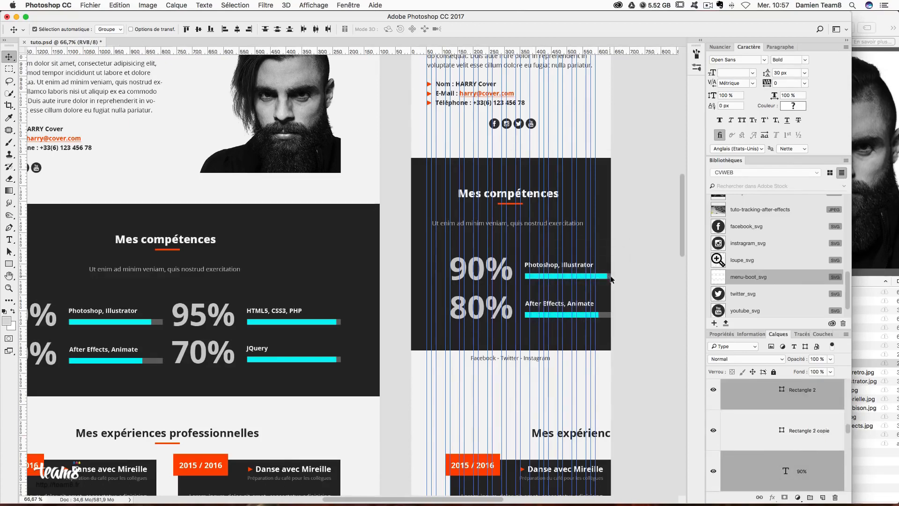
right_click(610, 280)
left_click(637, 280, "shift")
mouse_move(470, 277)
left_mouse_down()
mouse_move(445, 276)
mouse_move(452, 276)
left_mouse_up()
key("Left")
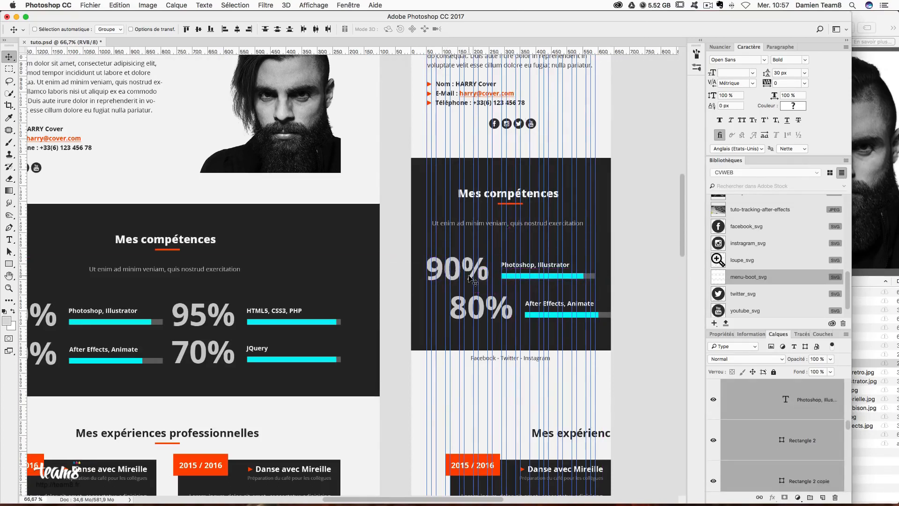
- Move the 80% After Effects, Animate row left to align with the 90% row
scroll(802, 422, "up", 1)
left_click(808, 427)
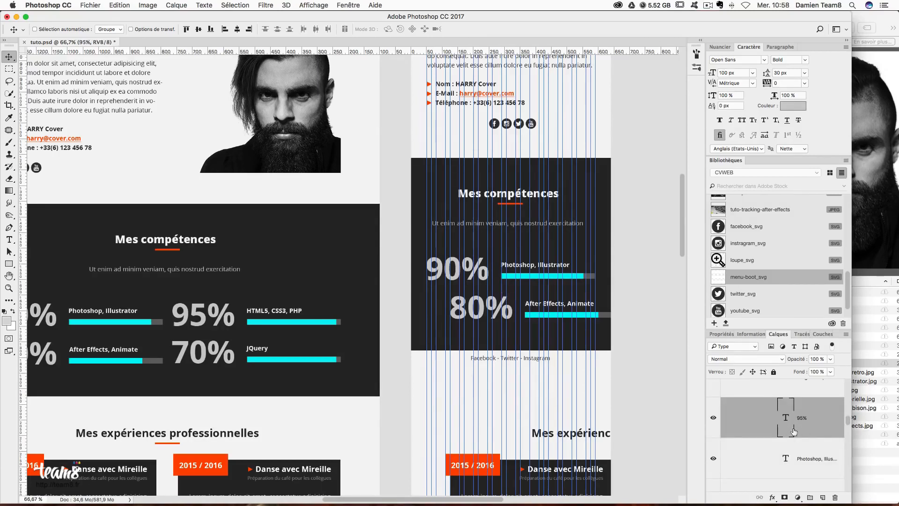
scroll(801, 429, "up", 2)
right_click(464, 305)
left_click(549, 315)
right_click(549, 305)
left_click(553, 303)
right_click(556, 318)
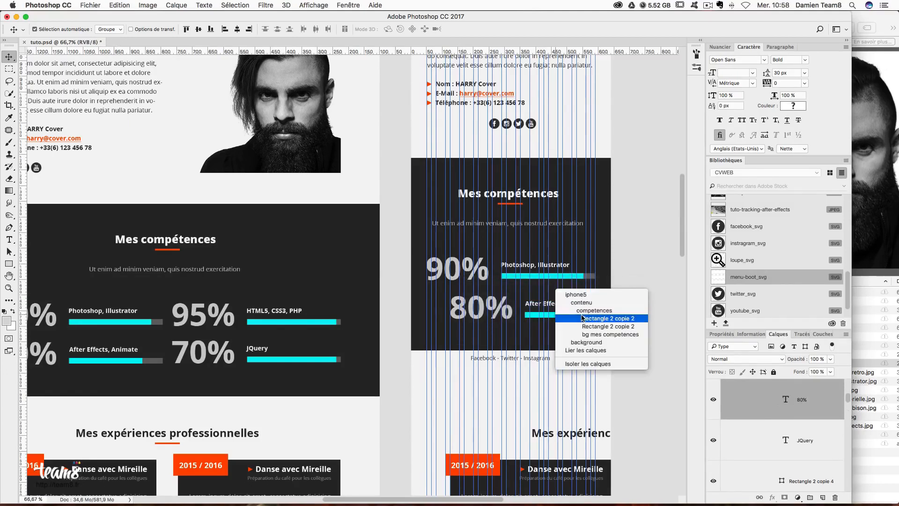
left_click(604, 318)
right_click(606, 317)
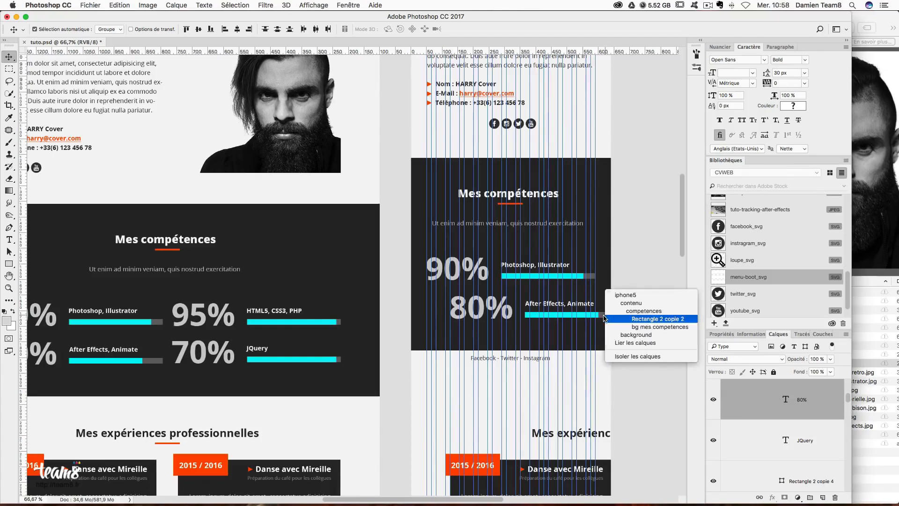
left_click(606, 318)
left_click_drag(563, 319, 540, 318)
key("Right")
key("Up")
key("Up")
key("Down")
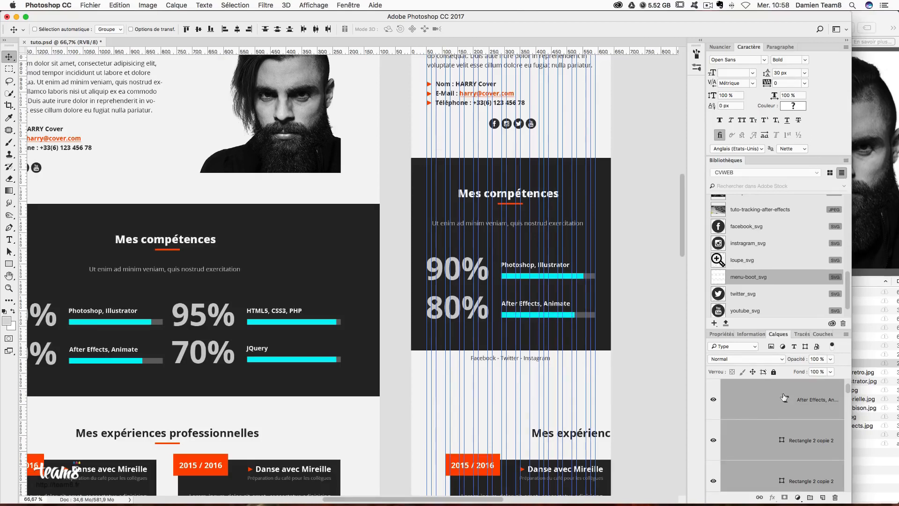
- Stretch the bg mes competences background further down with Free Transform, then zoom back out
scroll(784, 397, "down", 5)
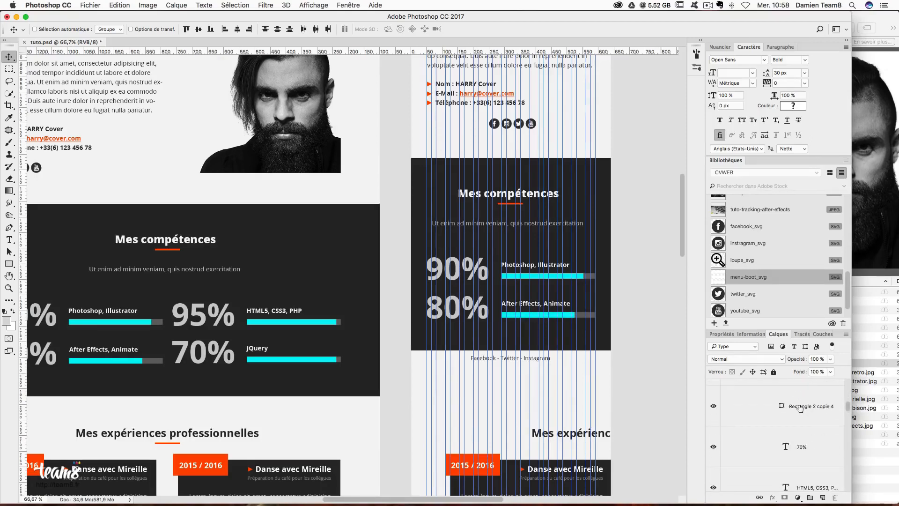
right_click(605, 343)
right_click(604, 347)
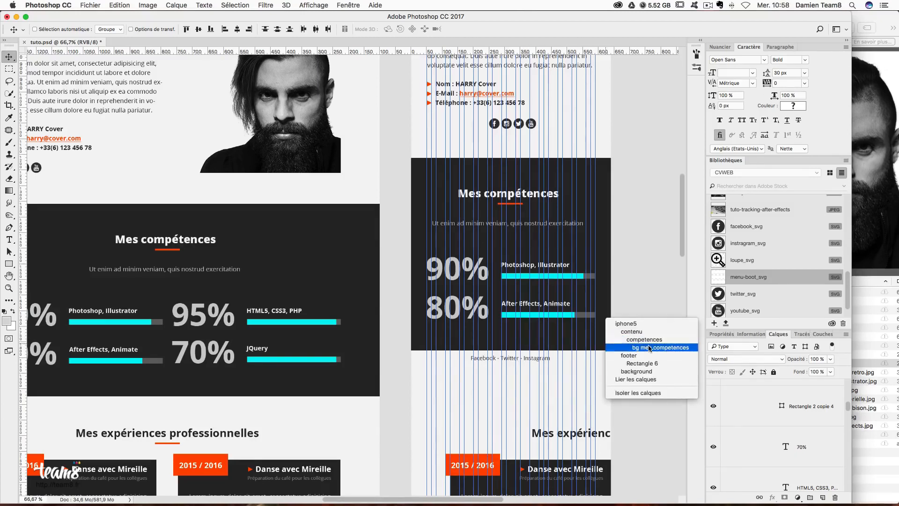
left_click(610, 347)
key("super+t")
left_click_drag(623, 353, 622, 458)
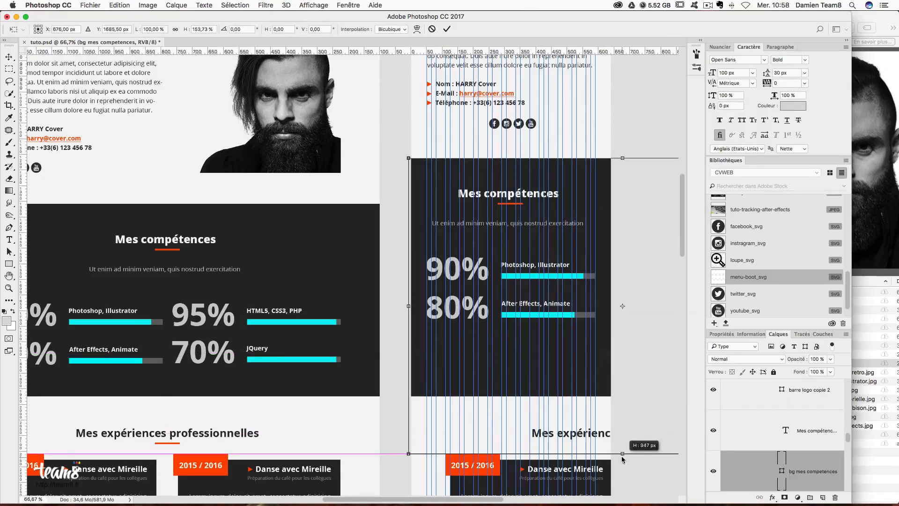
key("Return")
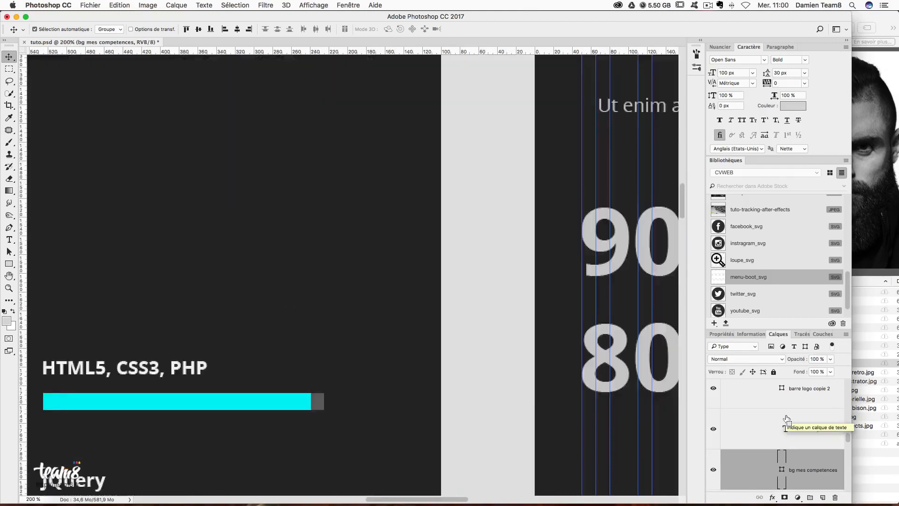
key("super+minus")
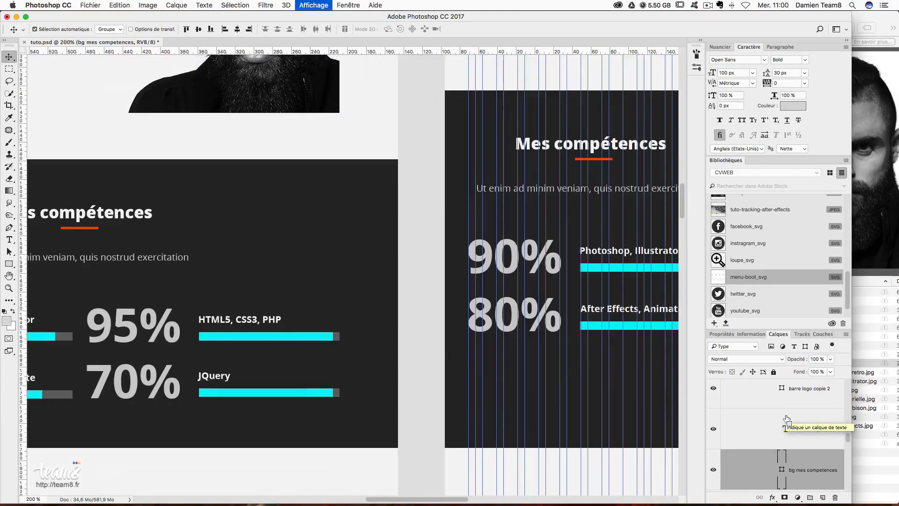
- Select the JQuery 95% skill layers and drag them into the iPhone skills block
left_click_drag(549, 381, 476, 372)
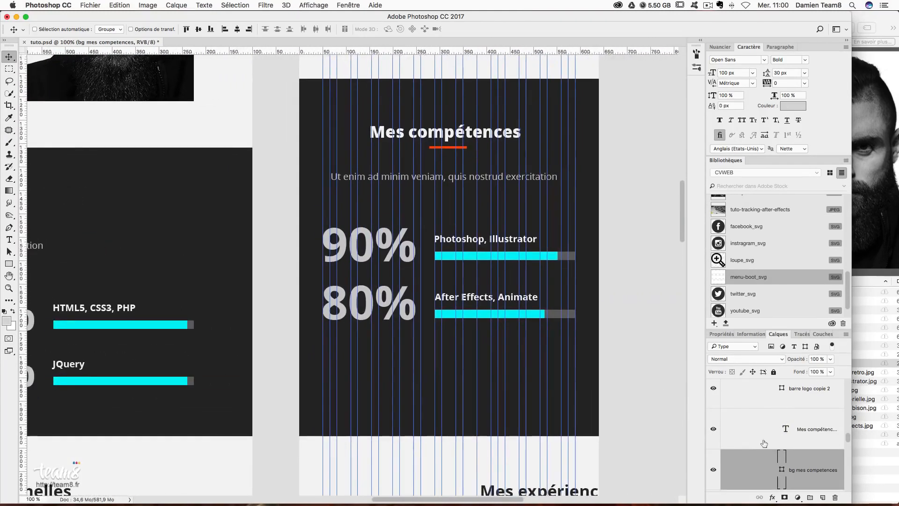
scroll(787, 443, "up", 3)
scroll(799, 444, "up", 4)
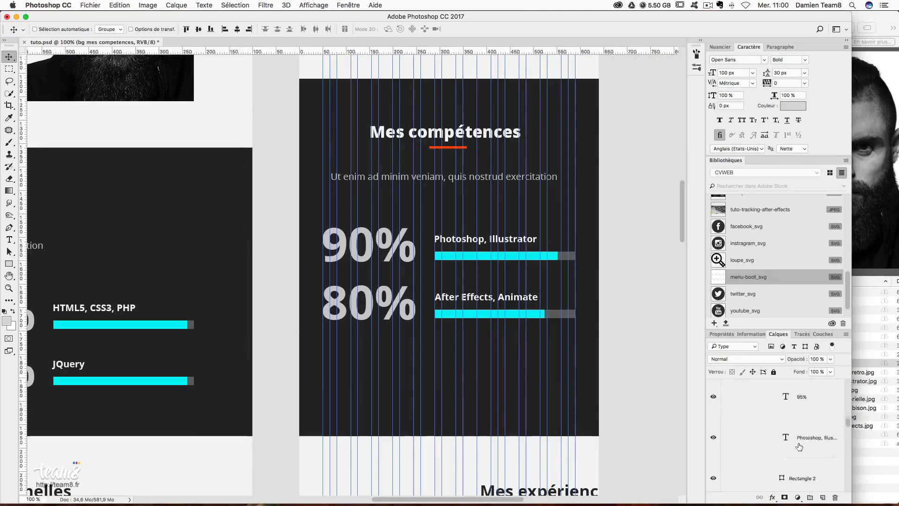
left_click(819, 468)
scroll(823, 469, "down", 2)
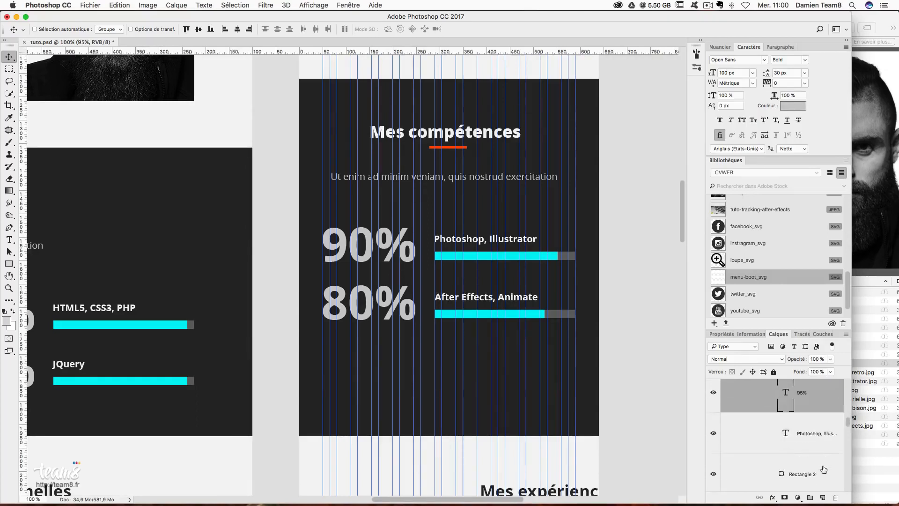
scroll(823, 468, "down", 5)
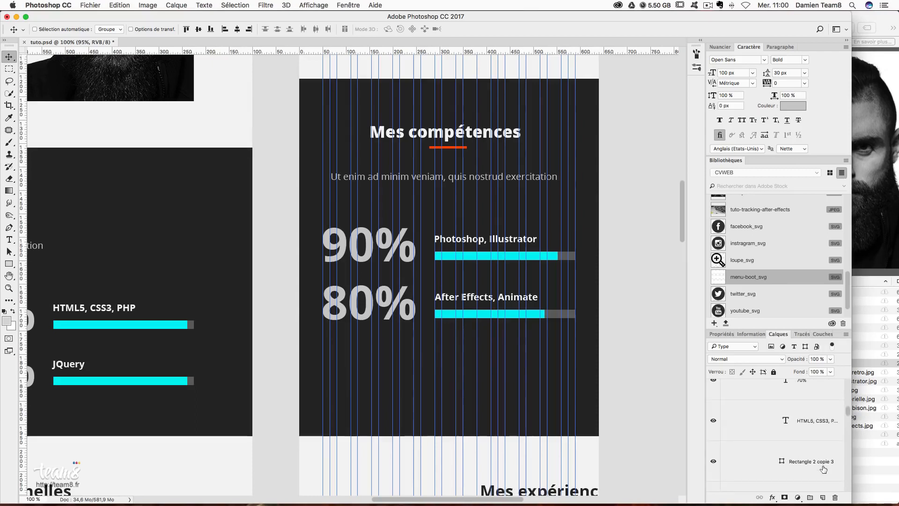
scroll(823, 469, "down", 5)
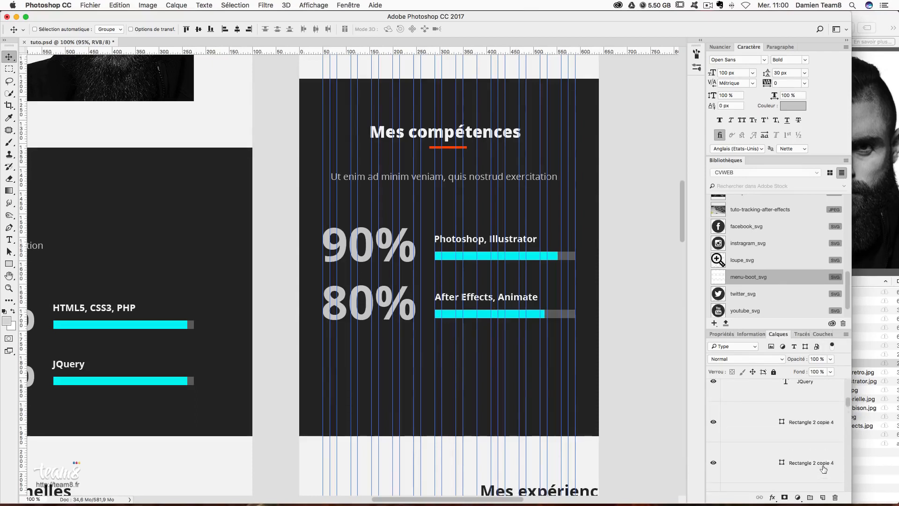
scroll(818, 424, "up", 2)
left_click(817, 427, "shift")
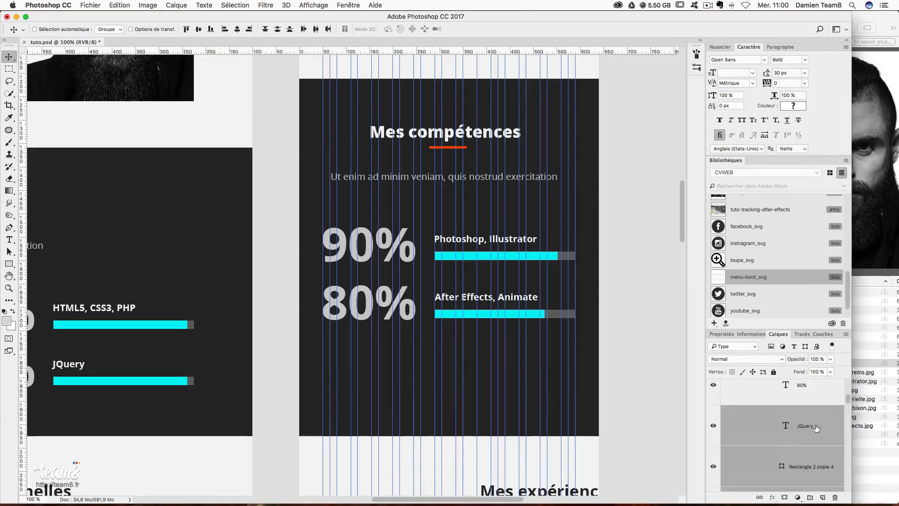
left_click_drag(596, 364, 290, 324)
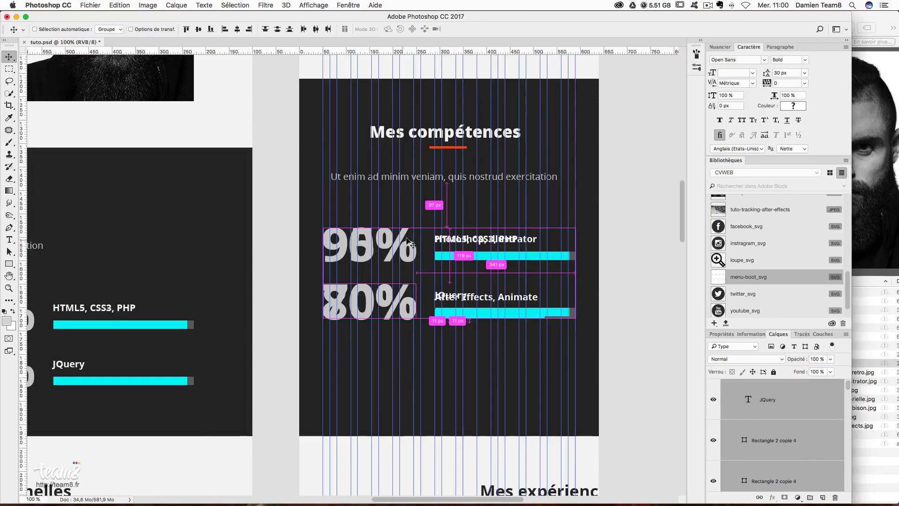
- Position the 95% and 70% rows evenly spaced beneath the 80% row
left_click_drag(418, 253, 426, 339)
key("Left")
key("Left")
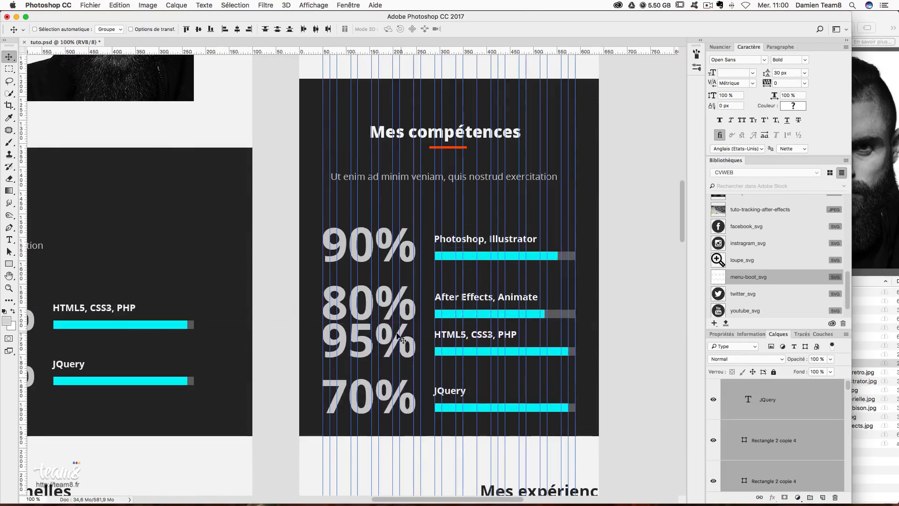
left_click_drag(407, 333, 407, 330)
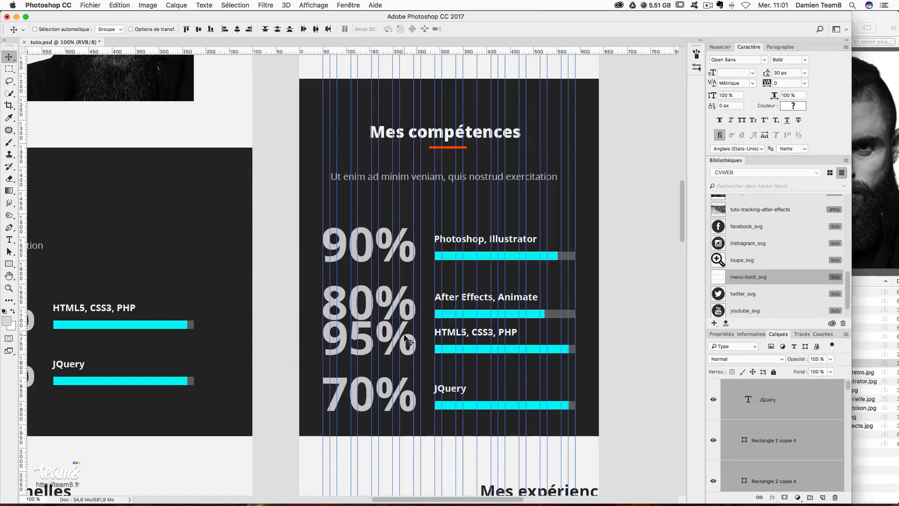
left_click_drag(407, 338, 401, 357)
- Select the bg mes competences background layer and check its extent, leaving it unchanged
right_click(599, 412)
left_click(609, 407)
key("ctrl+t")
scroll(552, 388, "down", 3)
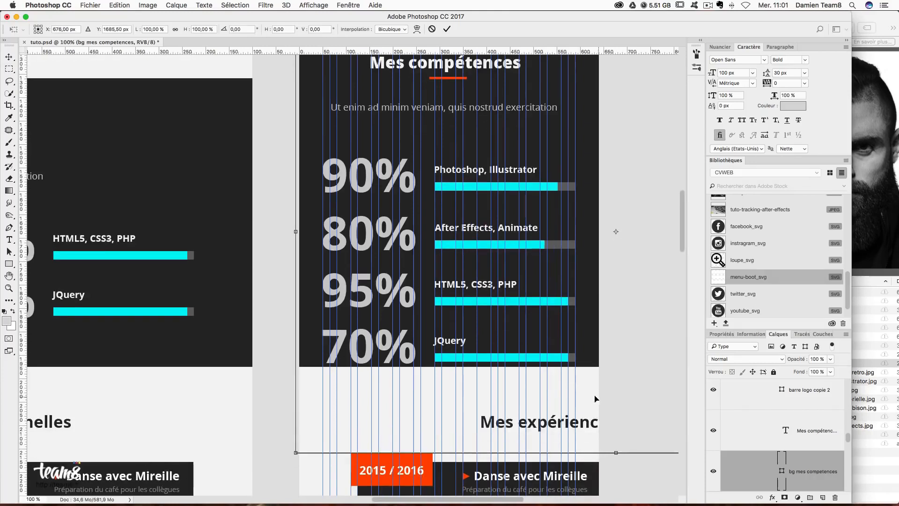
key("Return")
scroll(815, 463, "up", 5)
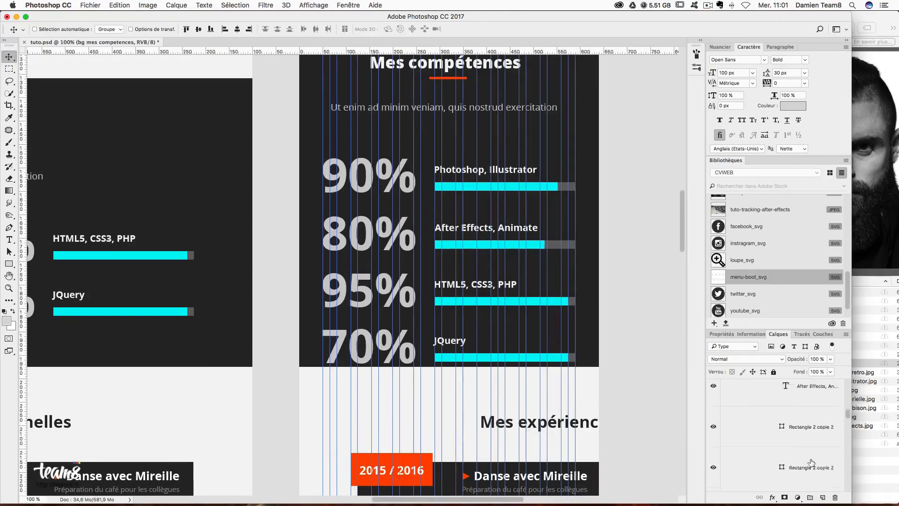
scroll(812, 461, "up", 3)
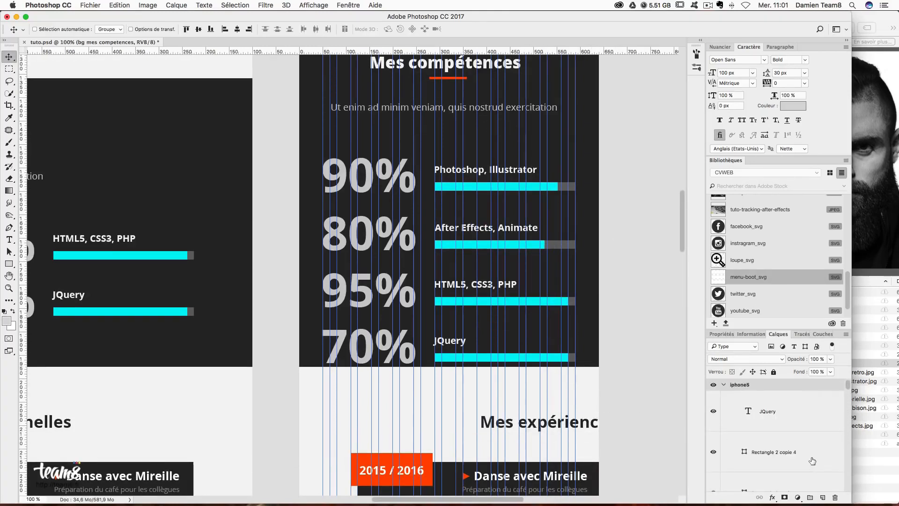
scroll(729, 392, "down", 4)
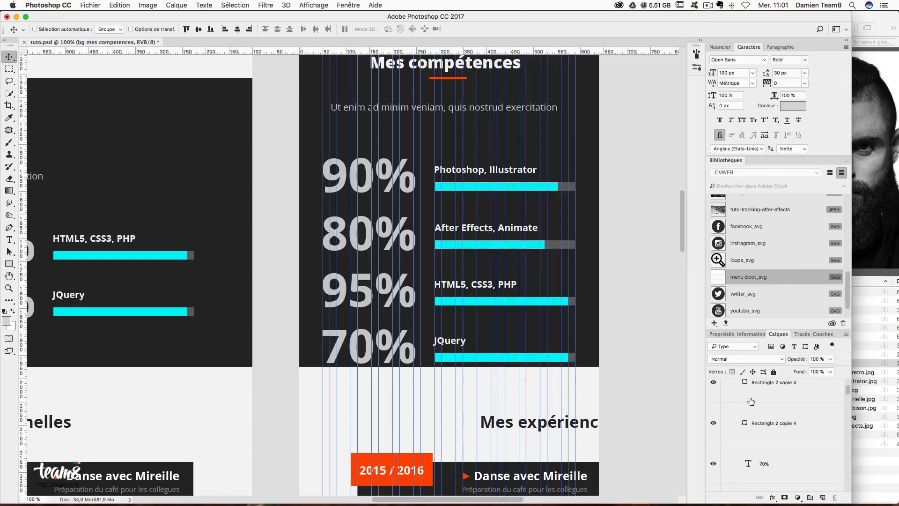
scroll(768, 410, "up", 2)
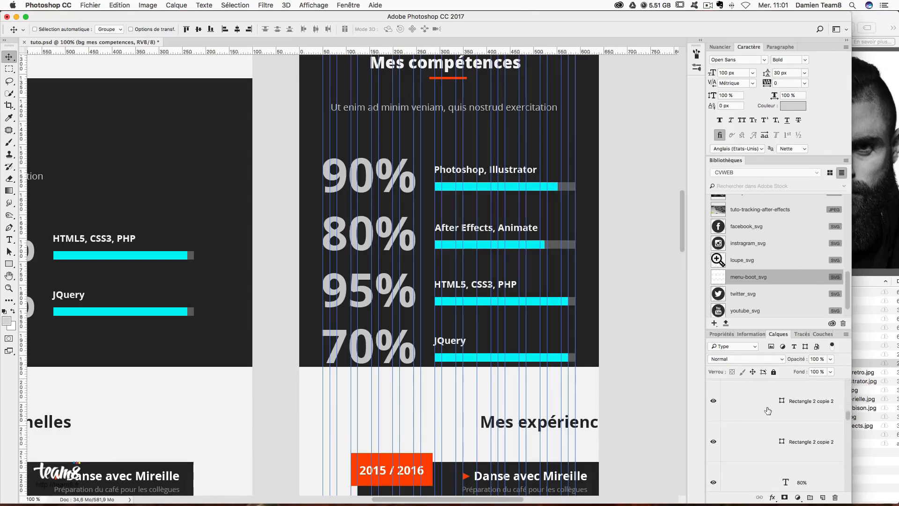
scroll(741, 454, "down", 2)
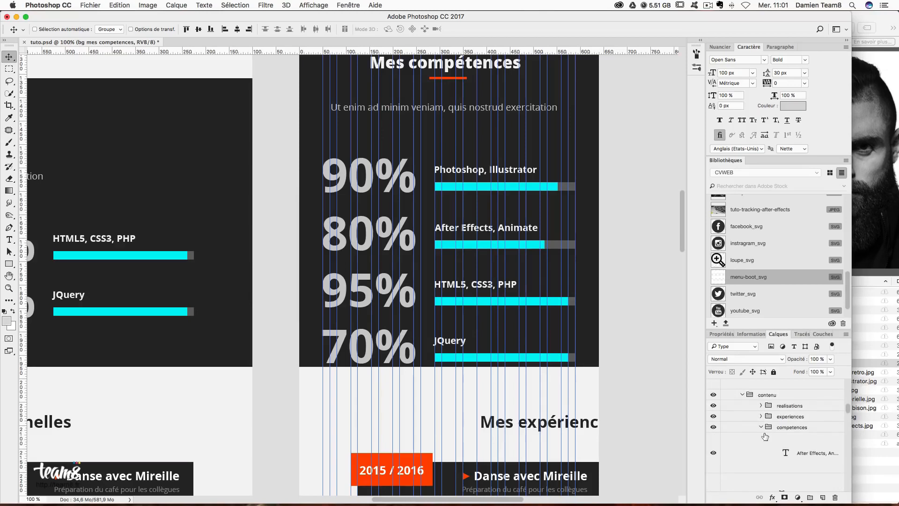
- Check the competences and experiences groups, then move the experiences section down about 110 px
left_click(763, 428)
left_click(714, 427)
left_click(714, 427)
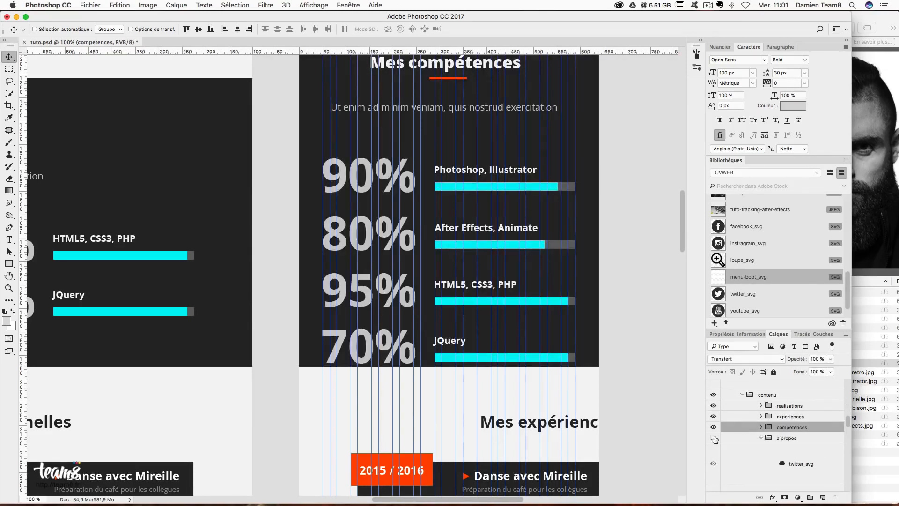
left_click(761, 438)
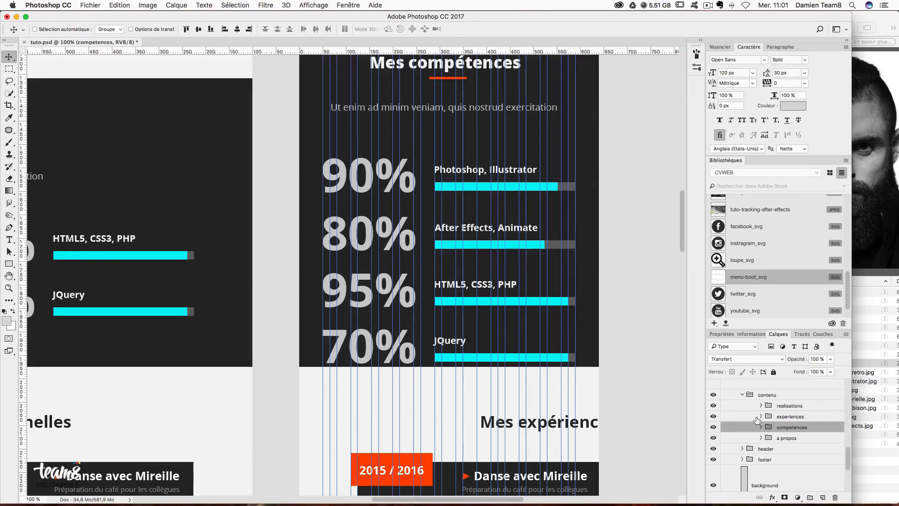
left_click(785, 420)
left_click(713, 416)
left_click(713, 416)
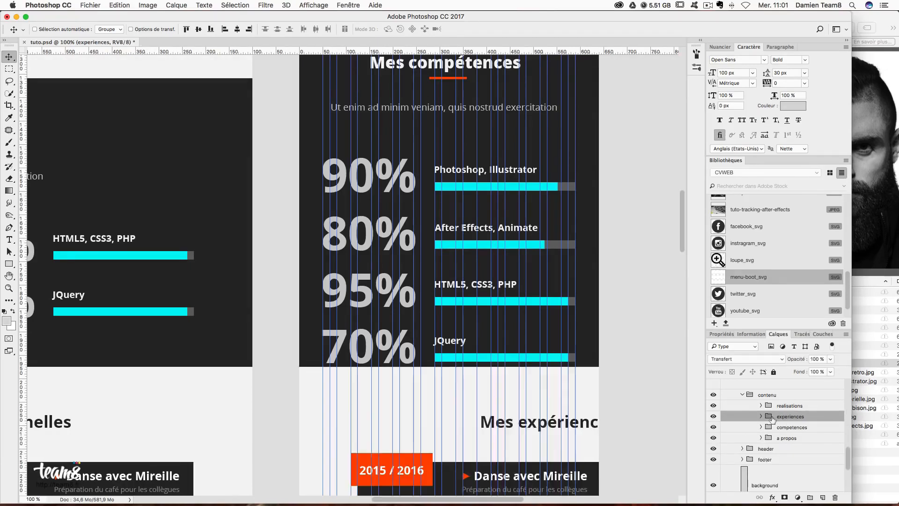
left_click_drag(517, 381, 518, 429)
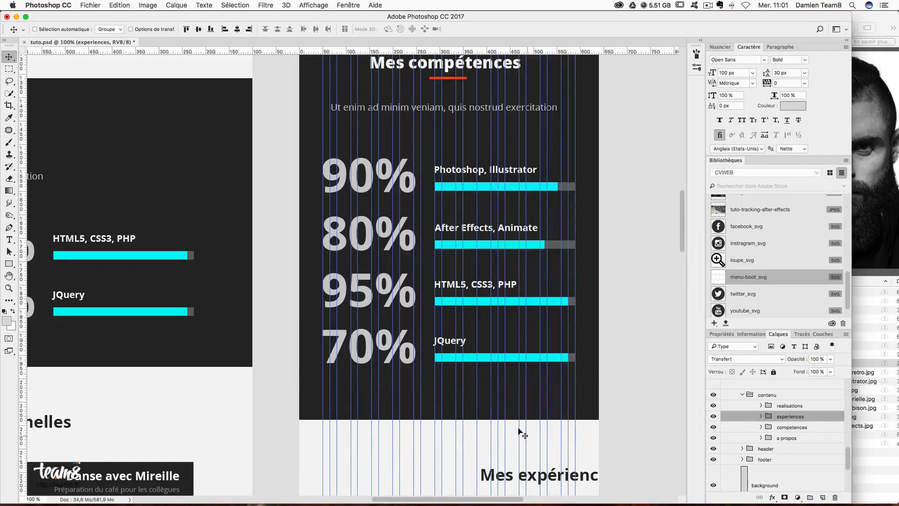
- Place a horizontal guide below the skills section and snap the experiences section up to it
left_click(10, 69)
left_click_drag(382, 363, 420, 410)
left_click_drag(441, 51, 463, 410)
key("super+d")
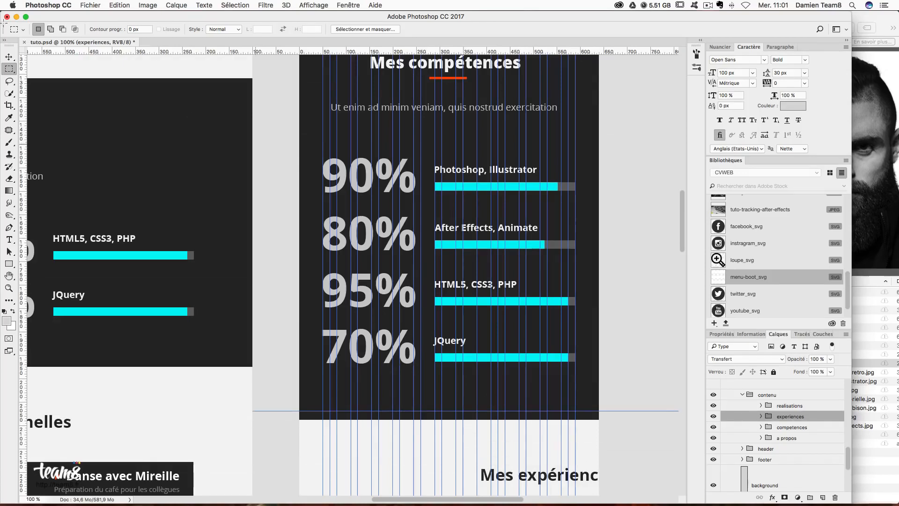
left_click(6, 52)
left_click_drag(428, 433, 430, 428)
- Move the skill layers from JQuery to 95% into the competences group
scroll(824, 433, "up", 5)
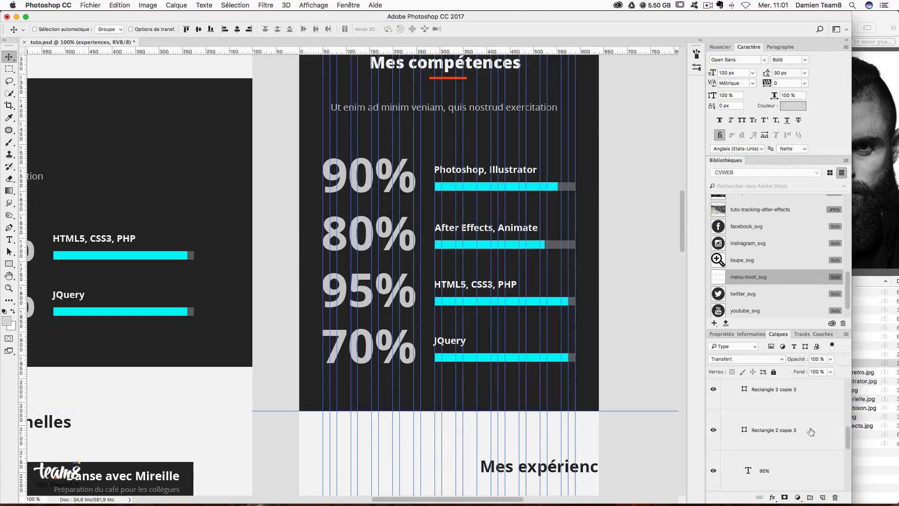
scroll(809, 434, "up", 2)
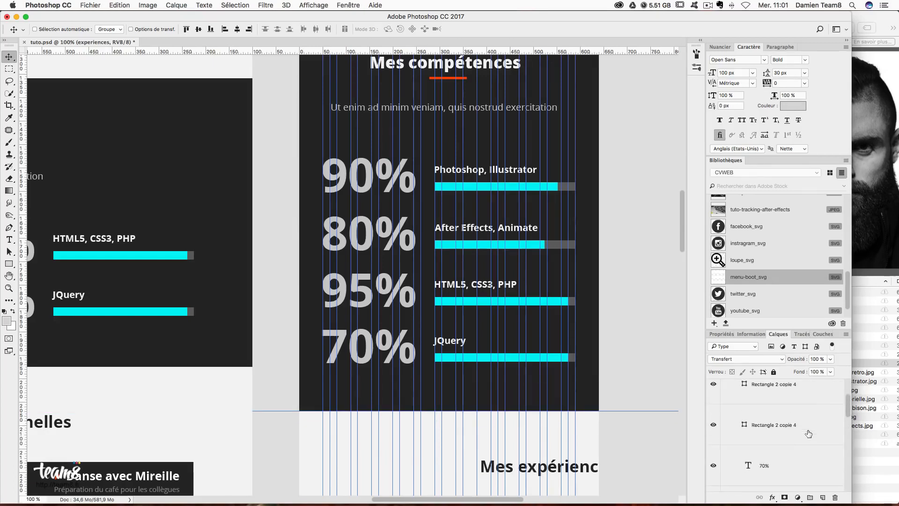
left_click_drag(811, 329, 810, 184)
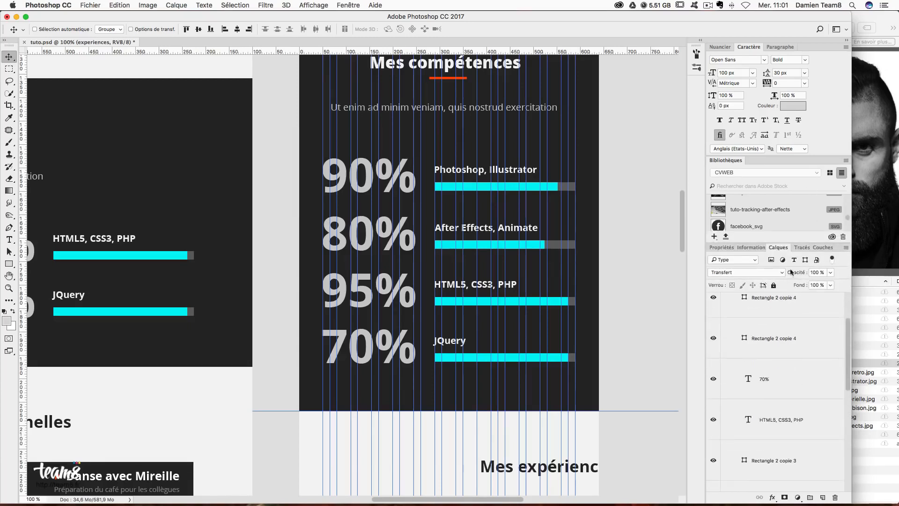
scroll(782, 345, "up", 2)
left_click(778, 336)
scroll(791, 370, "down", 5)
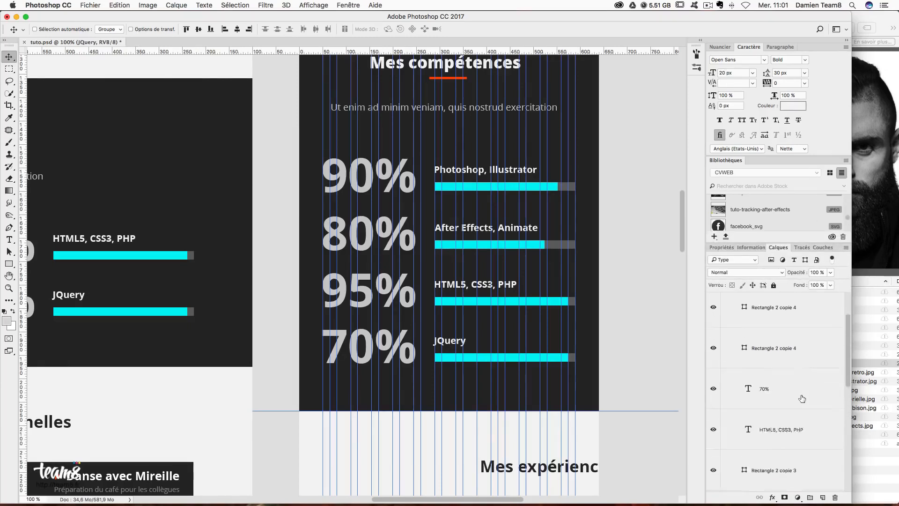
left_click(760, 383, "shift")
left_click_drag(797, 380, 780, 359)
left_click_drag(785, 397, 796, 429)
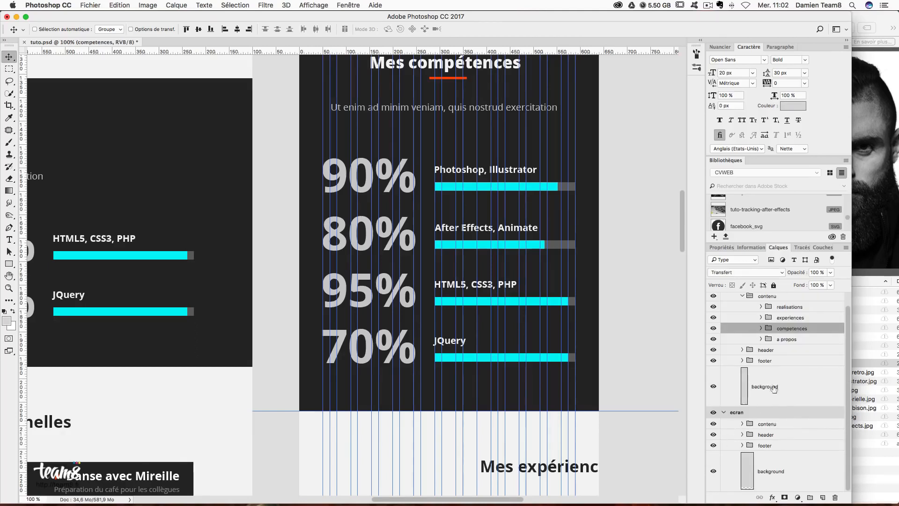
- Check the competences section and the footer group, leaving both unchanged
left_click(713, 329)
left_click(714, 329)
left_click(774, 364)
key("super+t")
key("Escape")
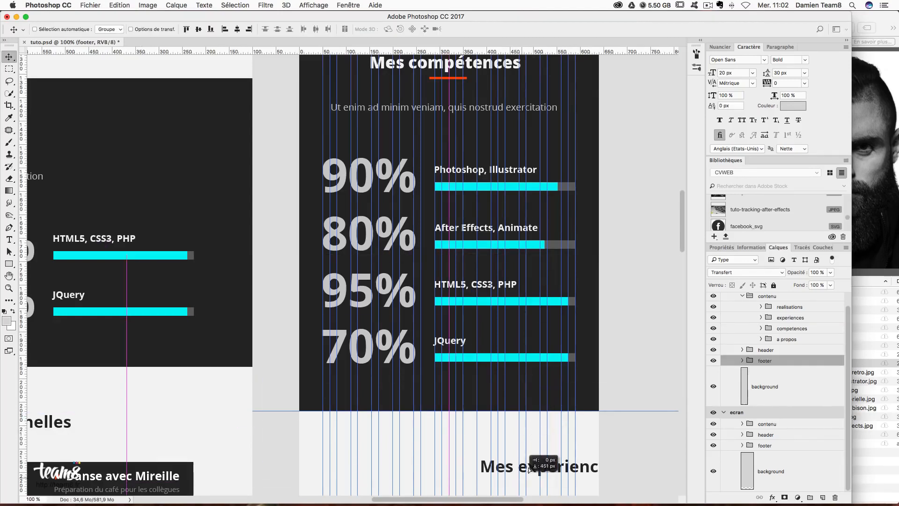
scroll(543, 464, "down", 5)
scroll(580, 356, "down", 3)
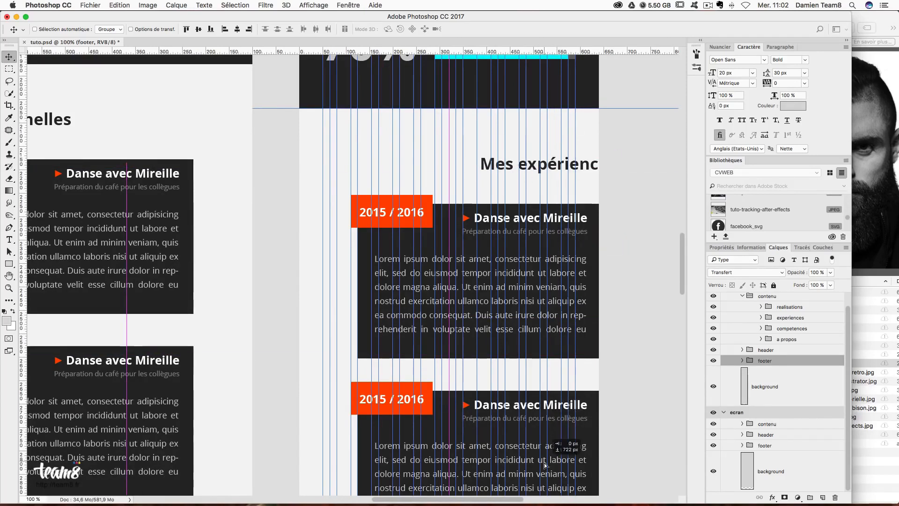
scroll(552, 337, "down", 4)
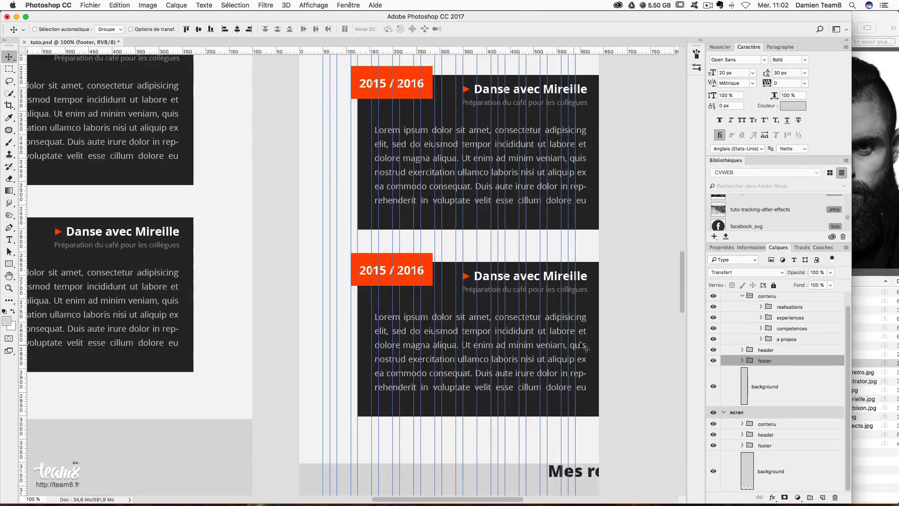
scroll(580, 345, "up", 7)
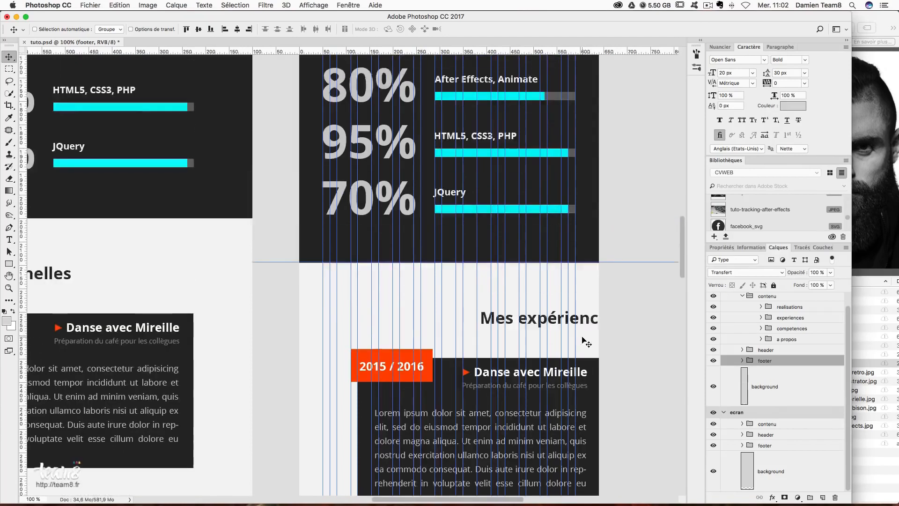
scroll(583, 339, "up", 1)
- Move the experiences heading and its red bar left to centre and up about 60 px
left_click(582, 325, "super")
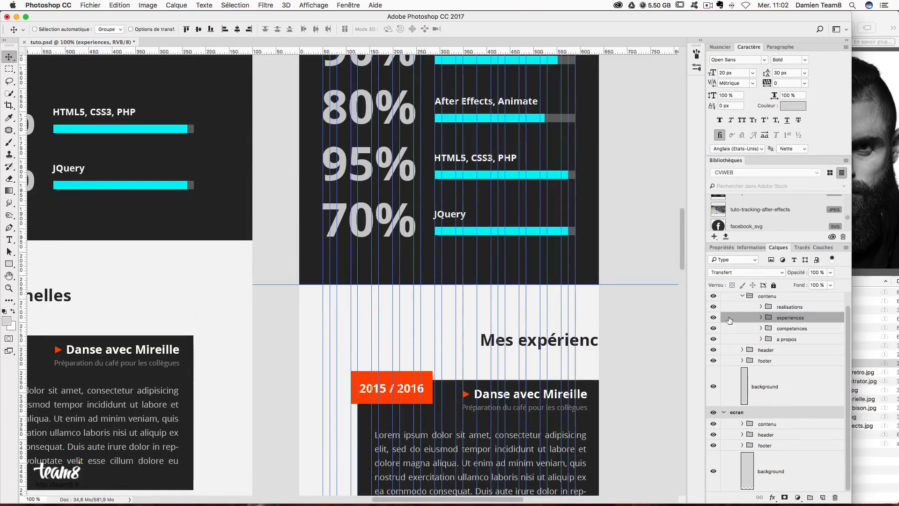
left_click(761, 317)
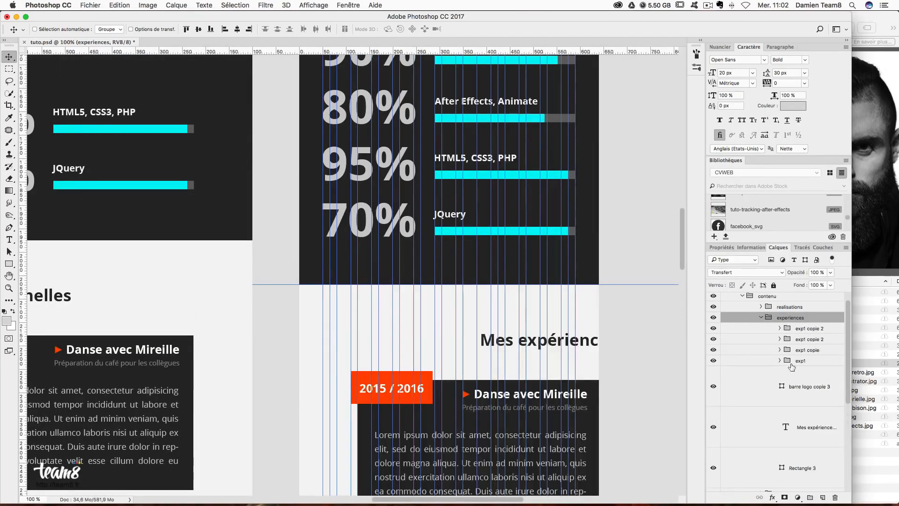
left_click(790, 331)
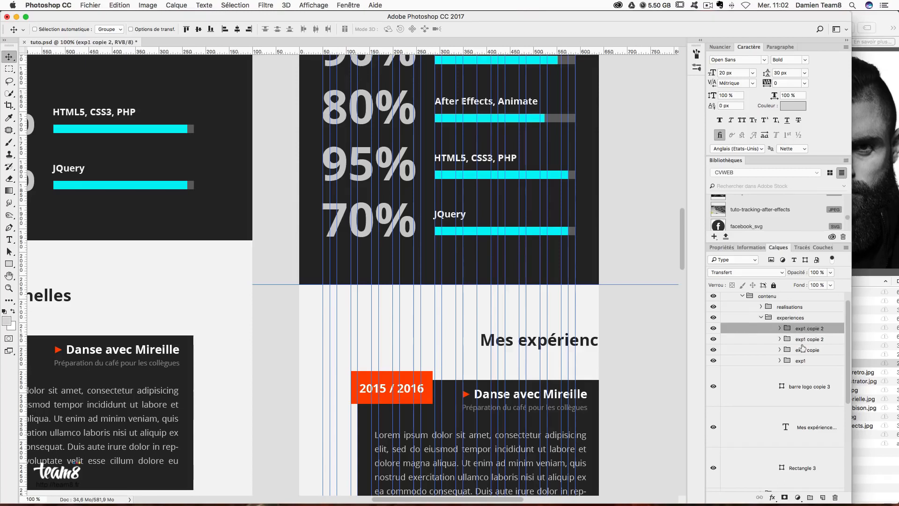
scroll(809, 371, "down", 1)
left_click(812, 367)
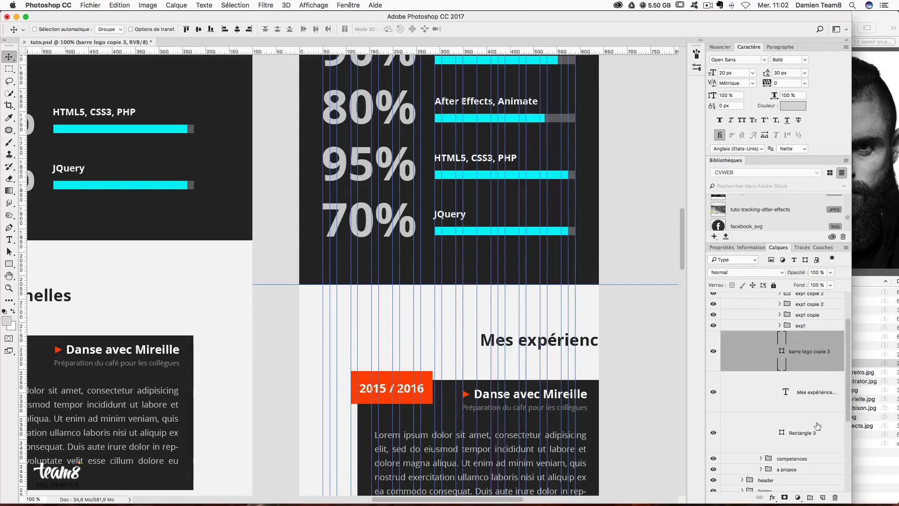
left_click(817, 433, "shift")
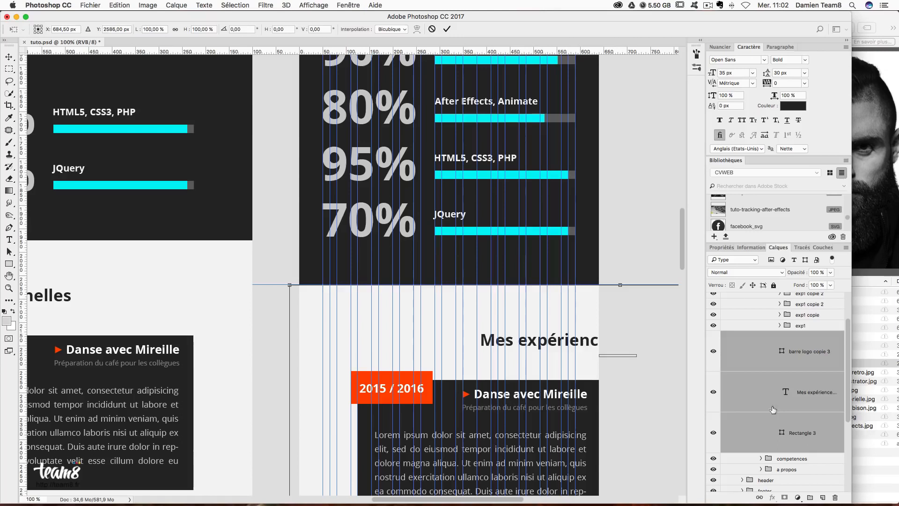
left_click(817, 438, "super")
left_click_drag(587, 330, 425, 314)
left_click_drag(513, 349, 513, 321)
left_click(13, 241)
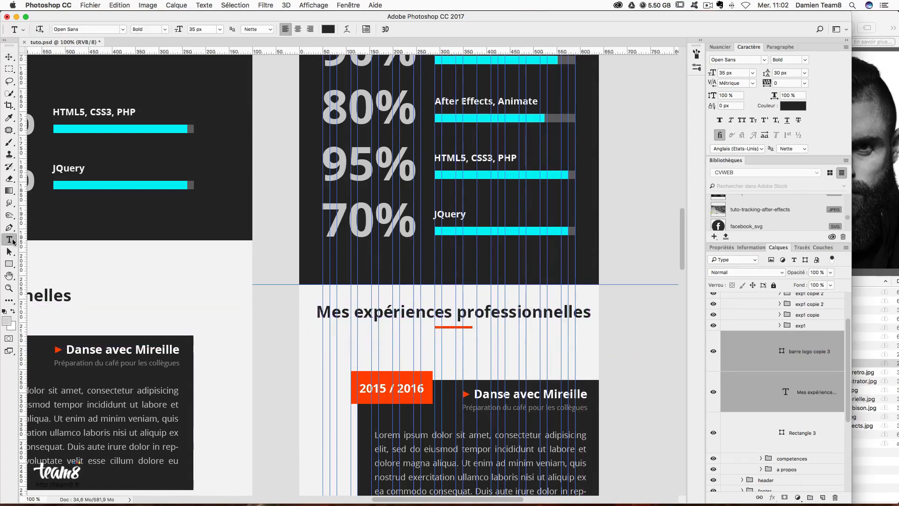
- Break the title before 'professionnelles', set leading to 45 px and centre-align it
left_click(458, 313)
key("BackSpace")
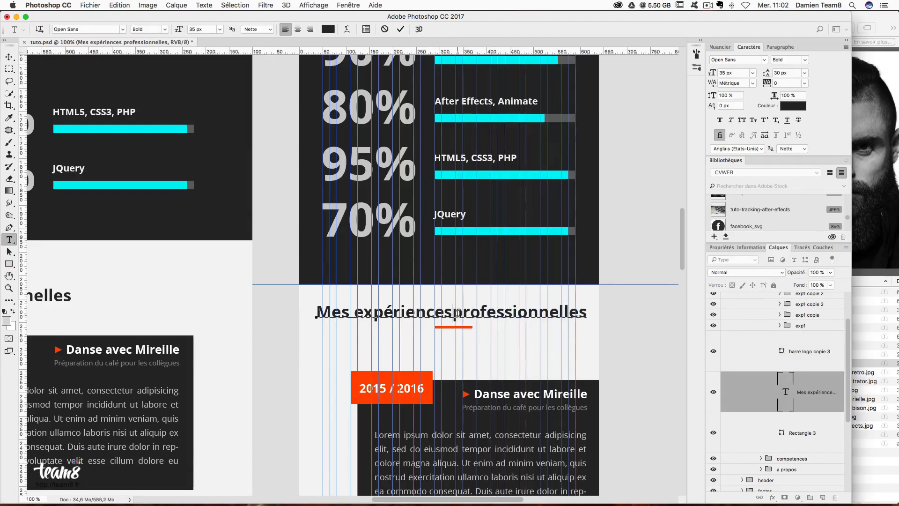
key("Return")
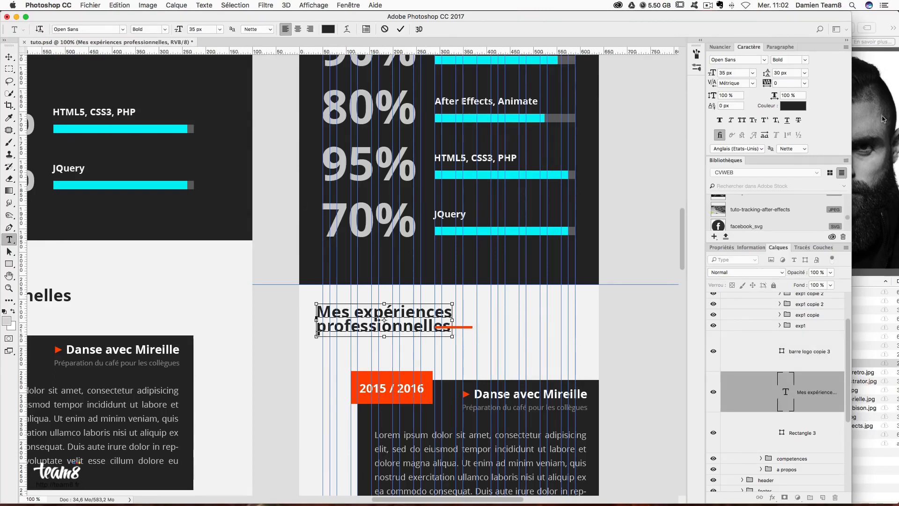
key("super+a")
left_click(786, 71)
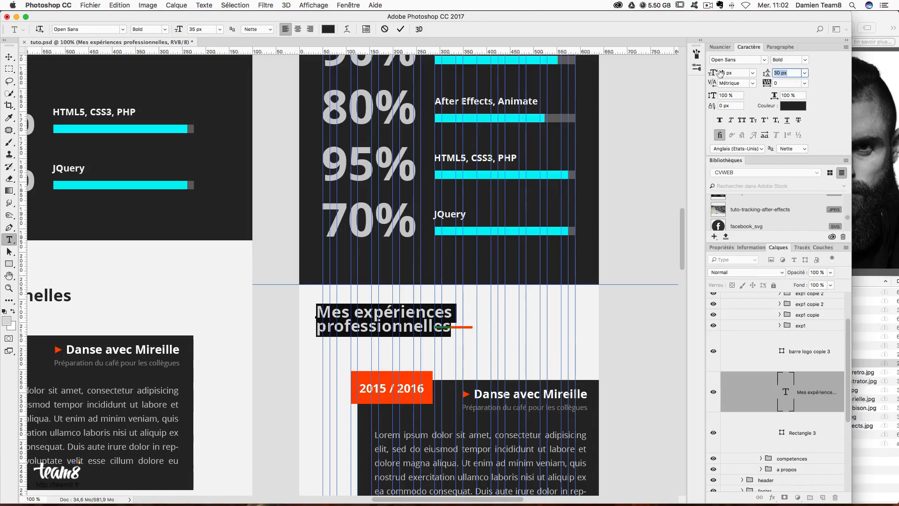
type("45")
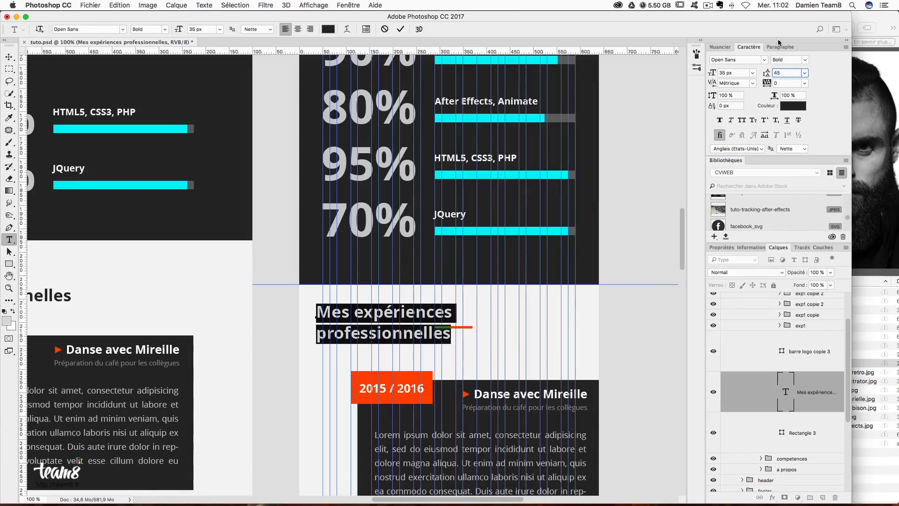
left_click(780, 46)
left_click(732, 61)
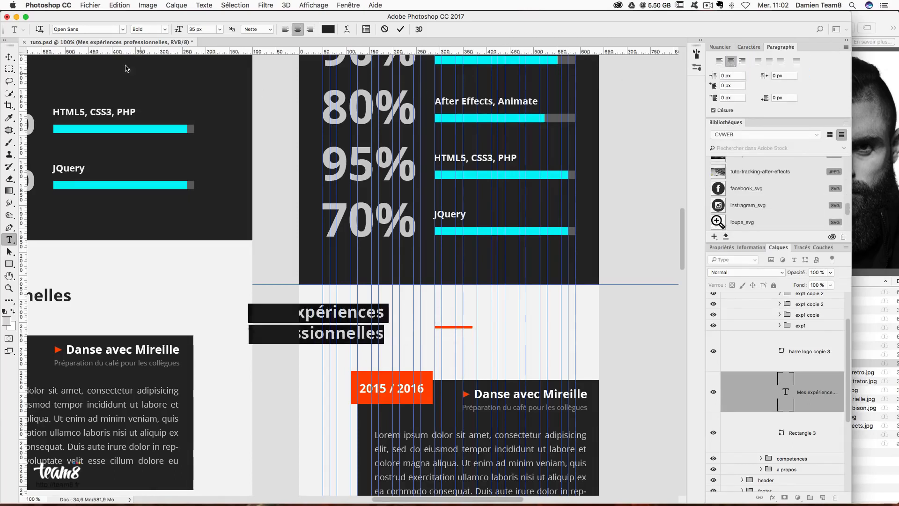
- Centre the two-line title in the iPhone column and set the orange bar just beneath it
left_click(9, 57)
left_click_drag(388, 327, 518, 336)
scroll(518, 346, "down", 3)
scroll(518, 346, "right", 1)
key("Left")
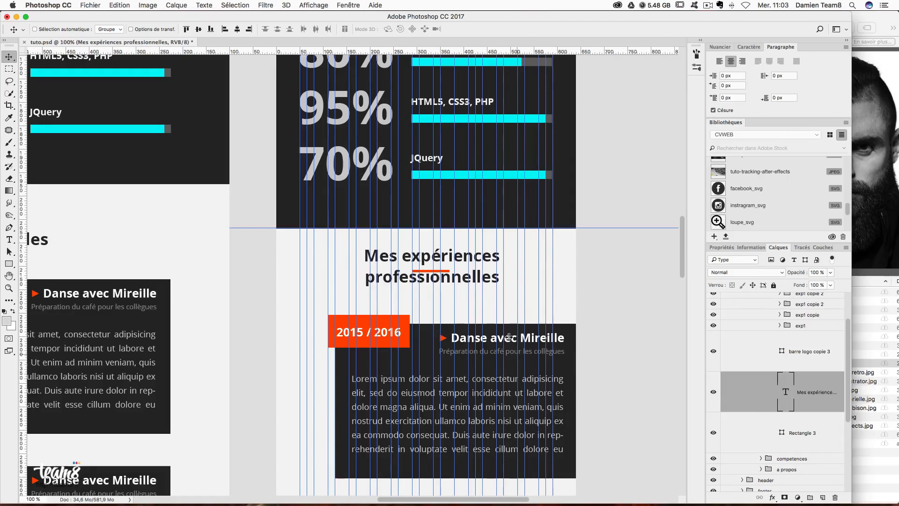
right_click(439, 273)
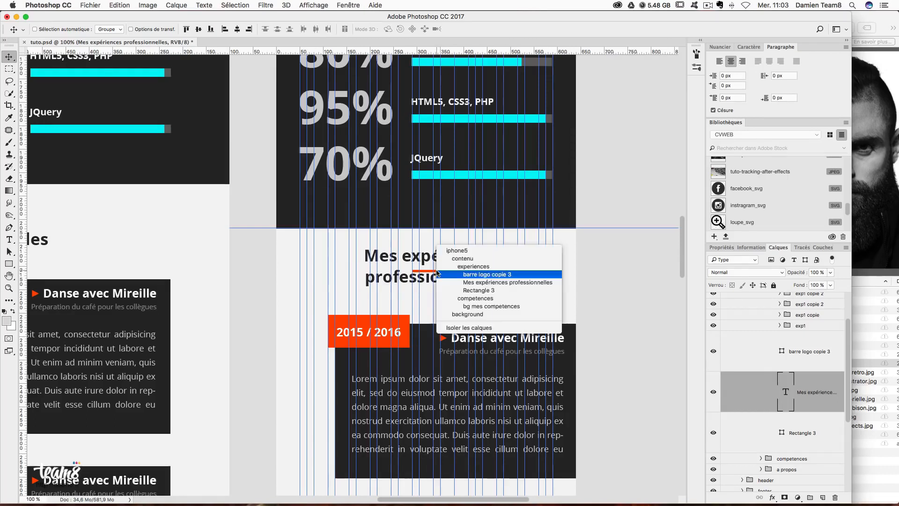
left_click(487, 275)
left_click_drag(432, 277, 431, 301)
key("Up")
key("Up")
key("Up")
key("Up")
key("Up")
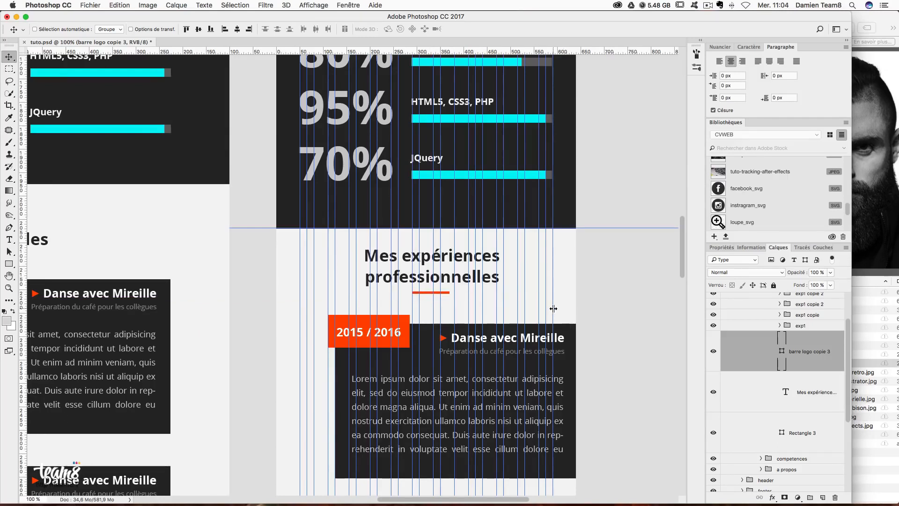
scroll(805, 356, "up", 3)
- Shift the exp1 experience block about 57 px left
left_click(803, 360)
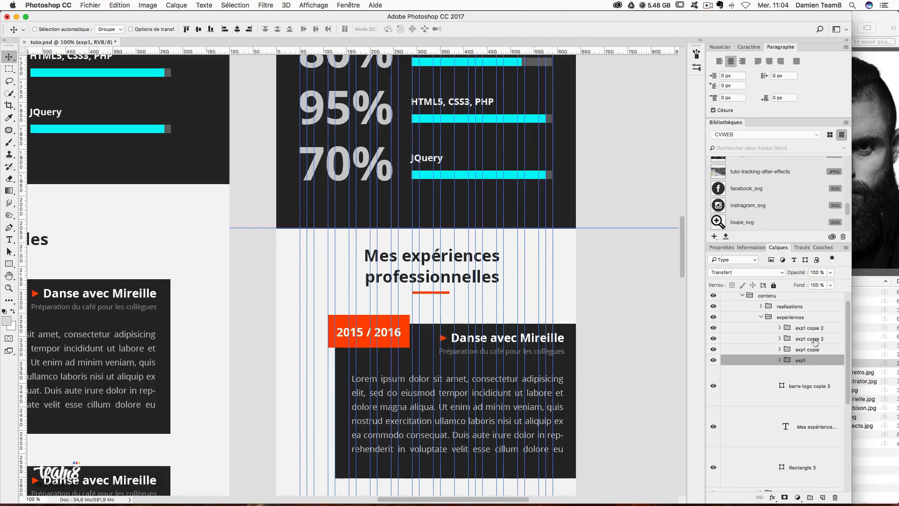
left_click(815, 328, "shift")
left_click_drag(568, 389, 542, 384)
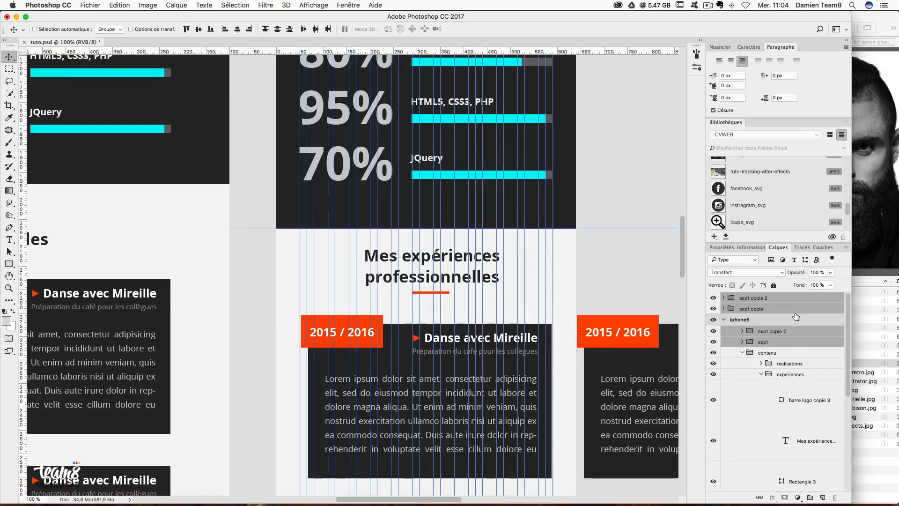
key("super+z")
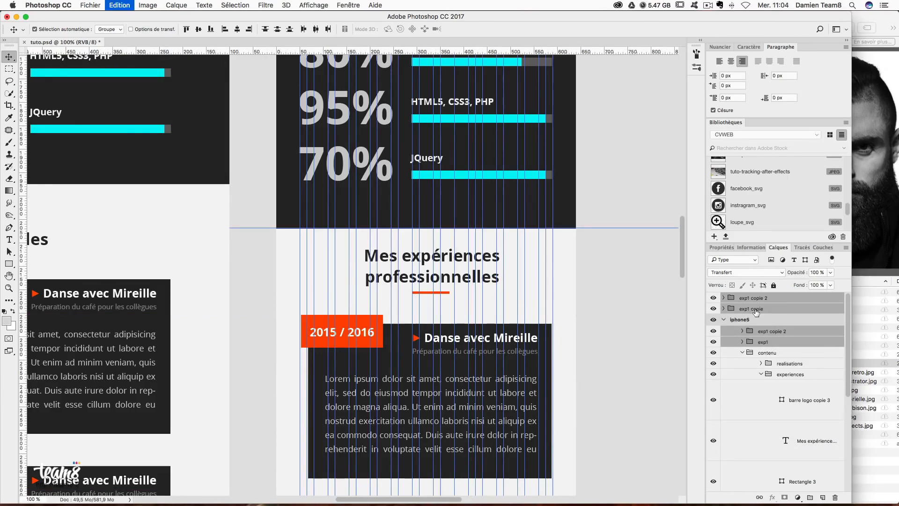
left_click(801, 374)
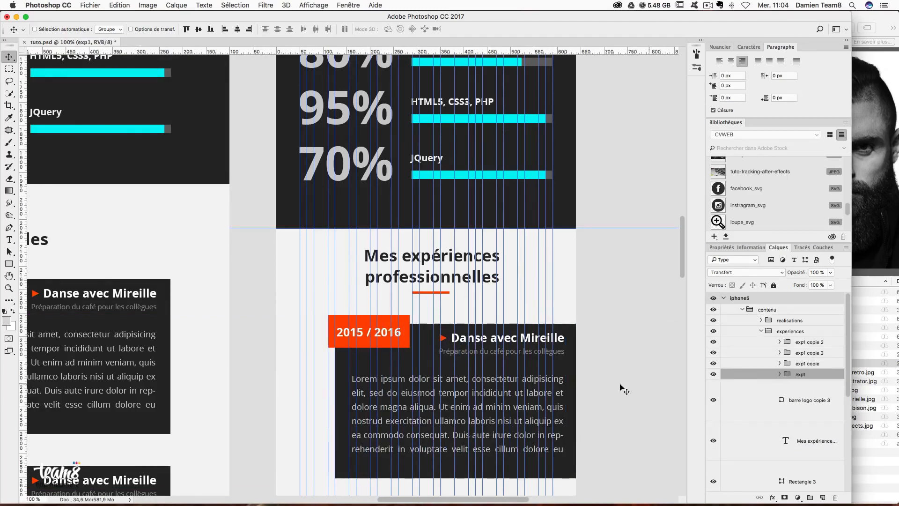
left_click_drag(563, 388, 538, 386)
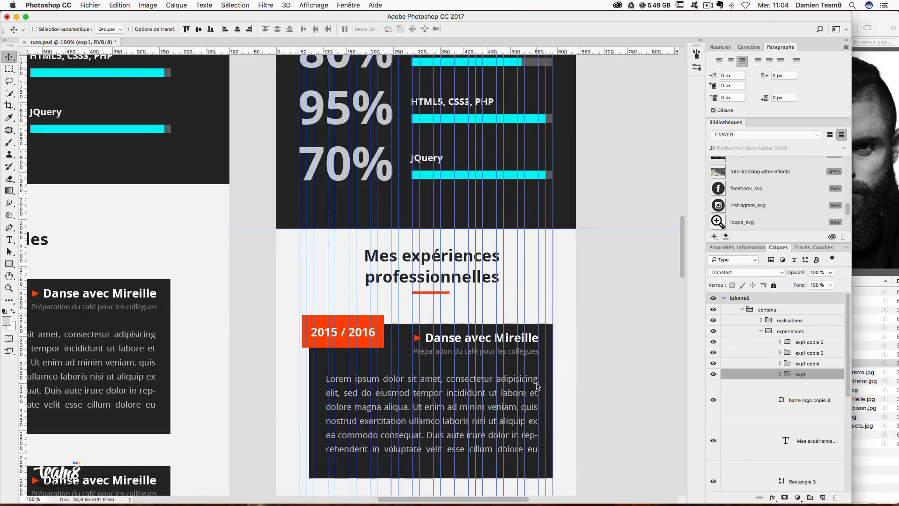
key("Left")
key("Left")
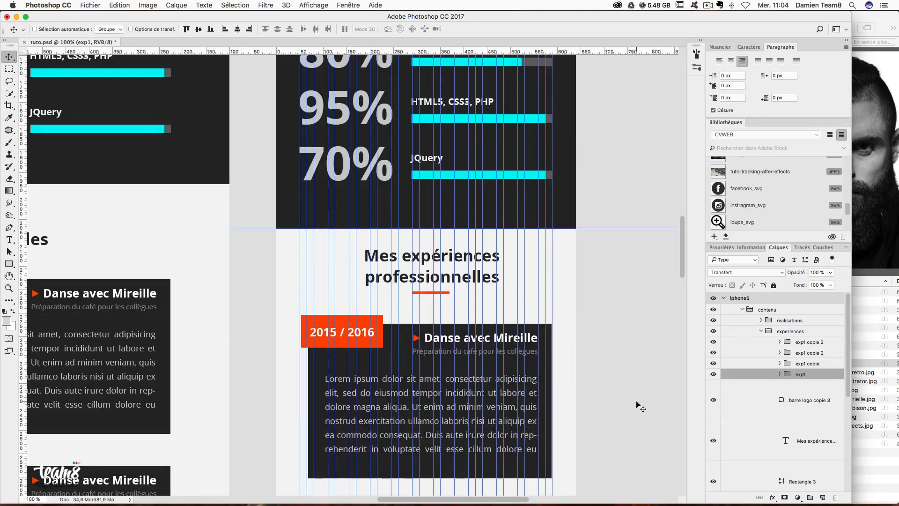
- Copy the experience block into the experiences group and align it below the first block
left_click(809, 364)
scroll(592, 361, "down", 5)
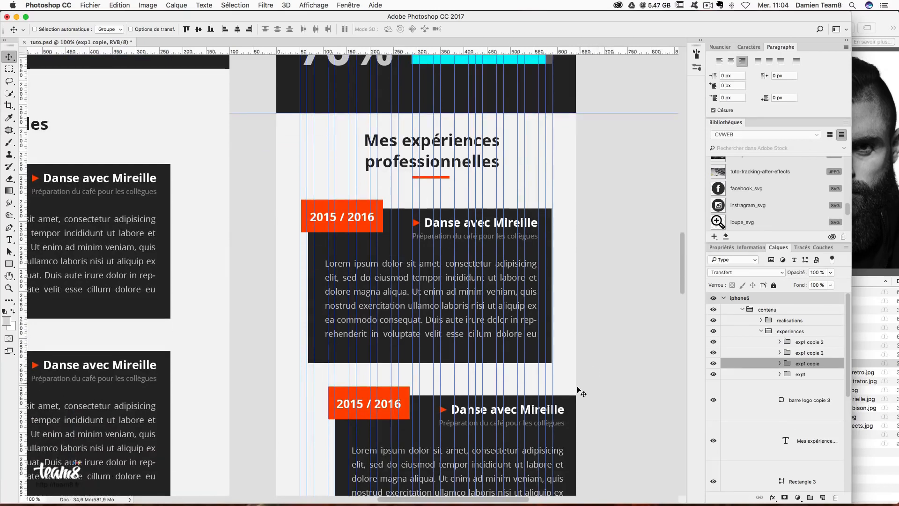
left_click_drag(557, 399, 504, 388)
left_click_drag(767, 317, 810, 368)
scroll(616, 315, "down", 2)
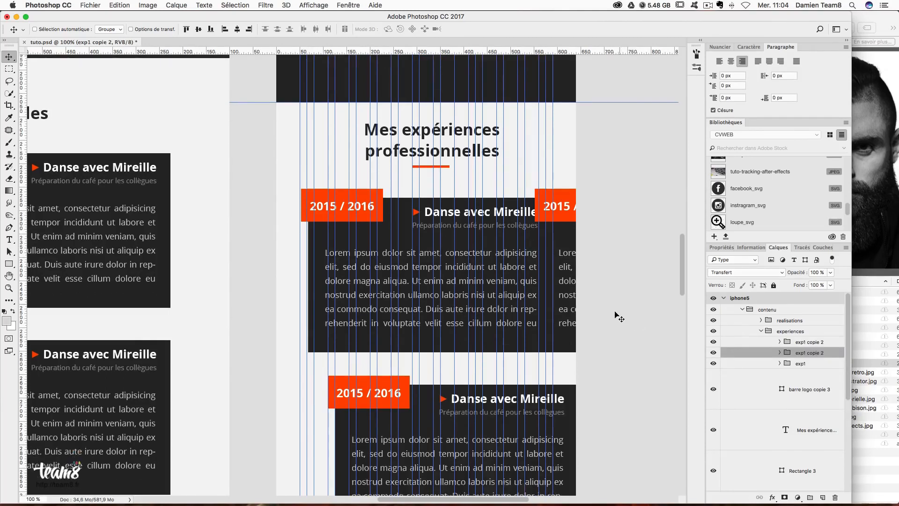
left_click_drag(568, 192, 362, 349)
scroll(576, 351, "down", 3)
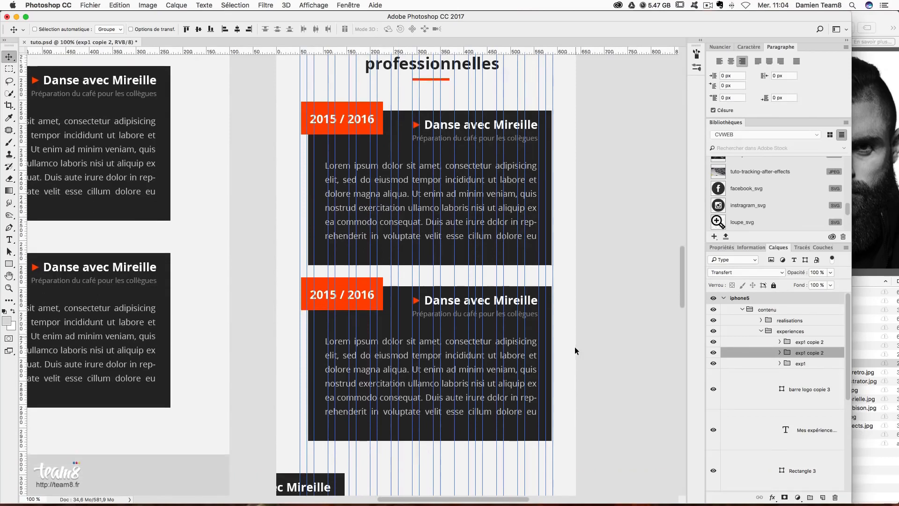
scroll(484, 306, "down", 1)
mouse_move(464, 292)
left_mouse_down()
mouse_move(463, 277)
mouse_move(448, 295)
left_mouse_up()
- Pull the nested exp1 copie group out of the lower exp1 copie 2 group
key("super+minus")
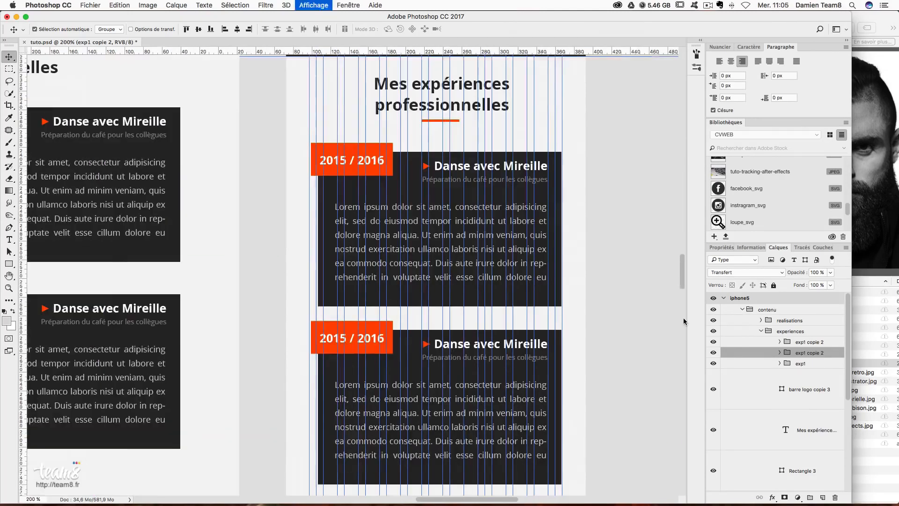
left_click_drag(665, 325, 645, 268)
left_click(779, 353)
left_click_drag(809, 365, 809, 346)
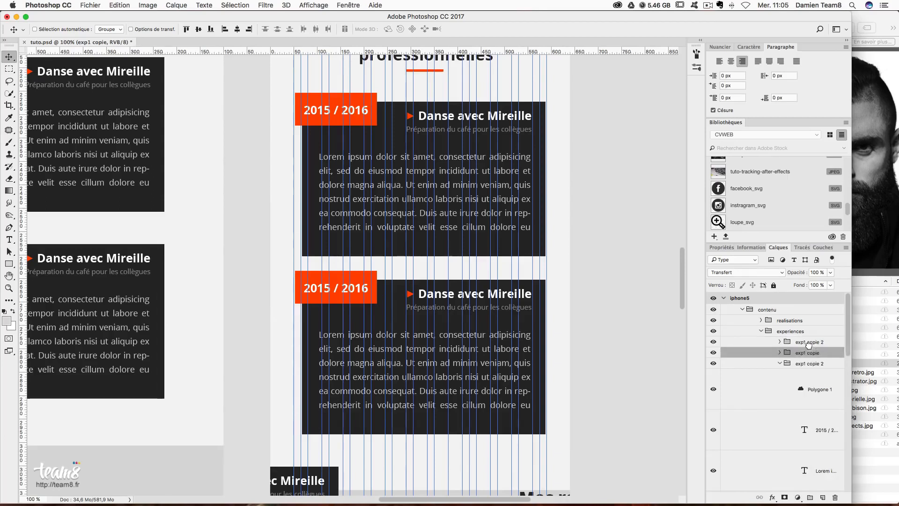
left_click(779, 364)
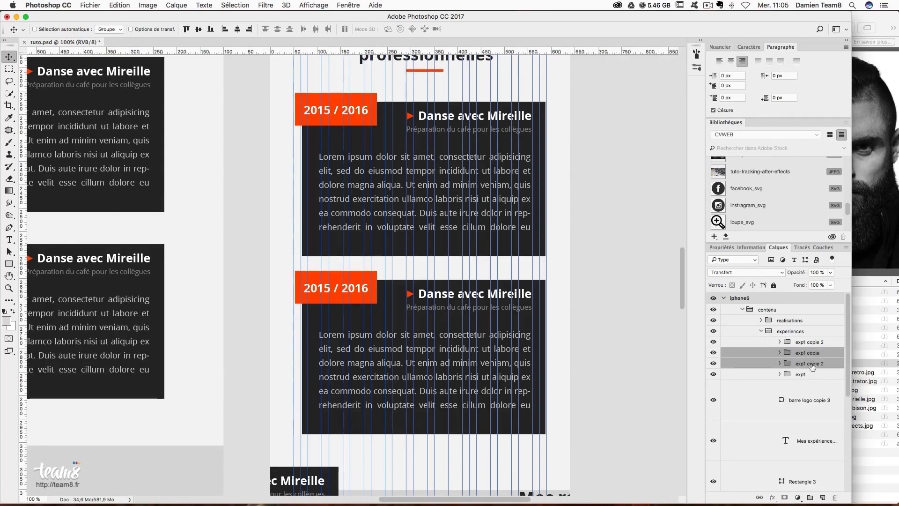
- Check each block's visibility and delete both surplus exp1 copie 2 groups
left_click(715, 375)
left_click(715, 375)
left_click(715, 363)
left_click(715, 363)
left_click(714, 353)
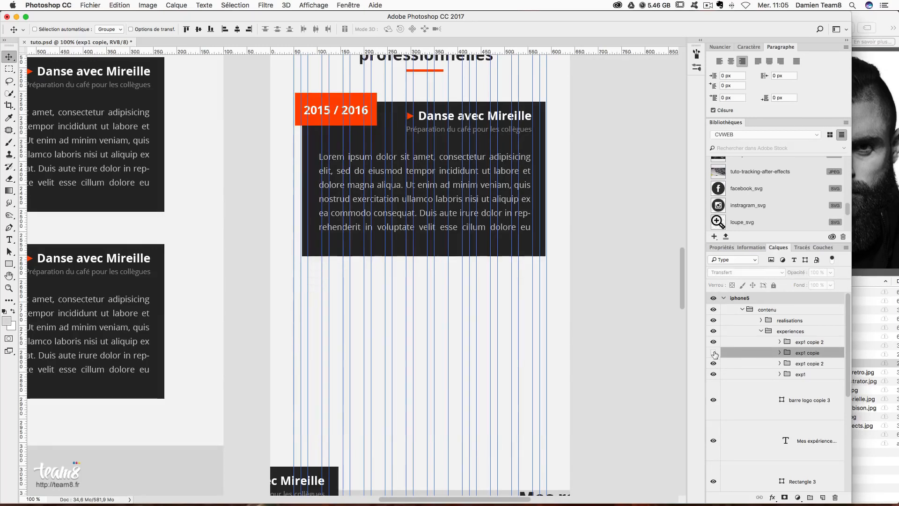
left_click(713, 354)
left_click(761, 364)
left_click(819, 342, "super")
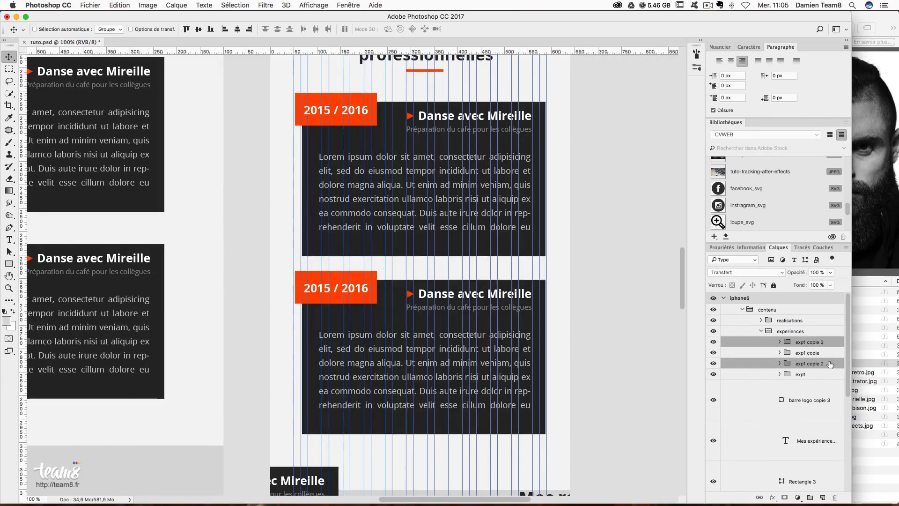
key("BackSpace")
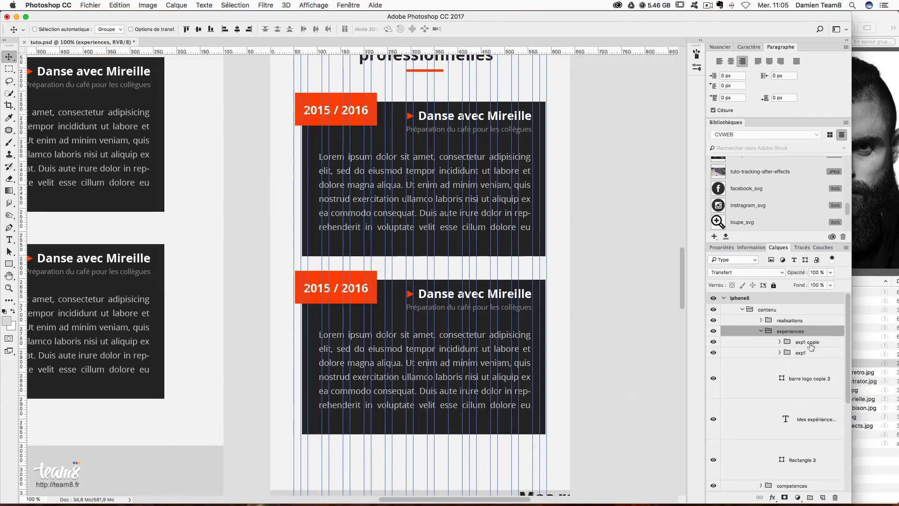
- Collapse the experiences group and trial shifting the realisations group 241 px left, undoing it
left_click(804, 354)
scroll(567, 317, "up", 4)
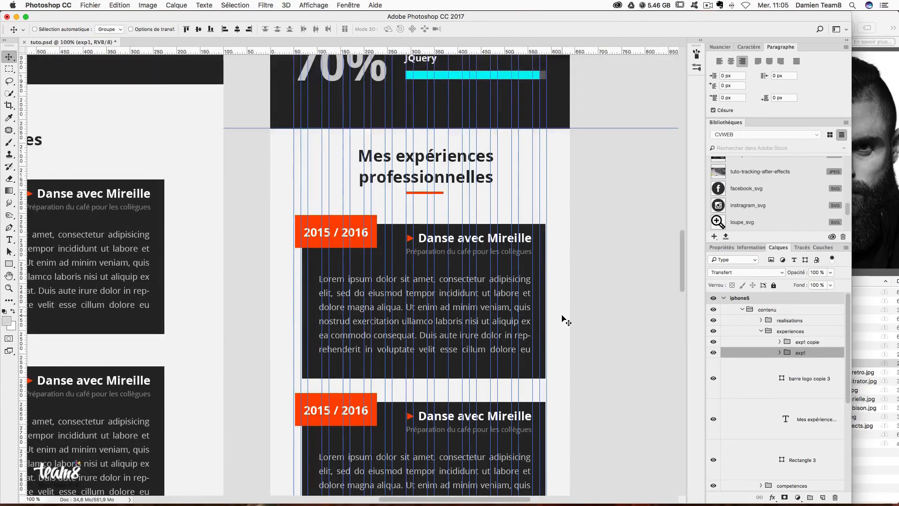
scroll(567, 317, "down", 7)
scroll(439, 357, "up", 3)
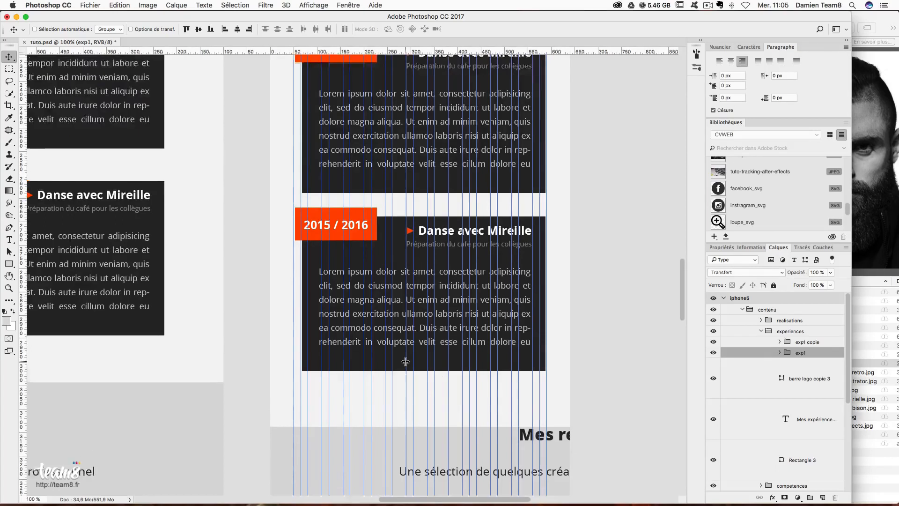
scroll(422, 341, "down", 2)
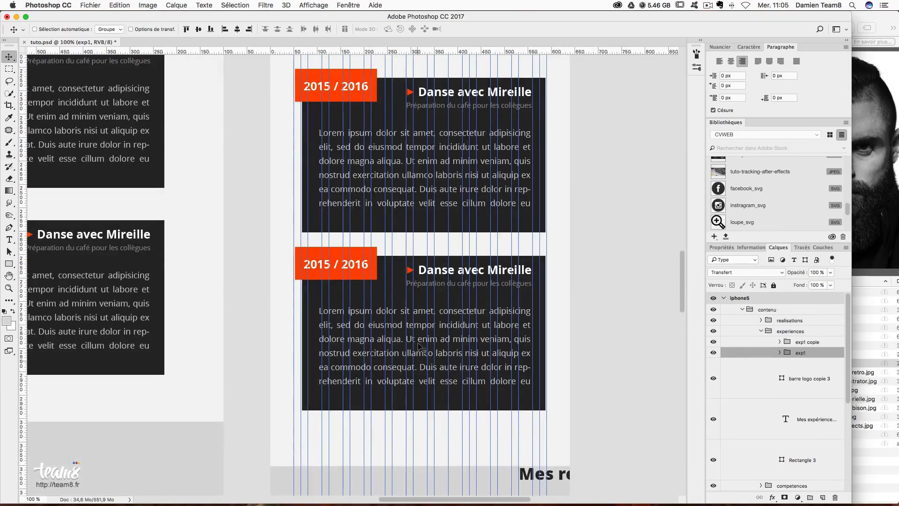
scroll(440, 290, "down", 3)
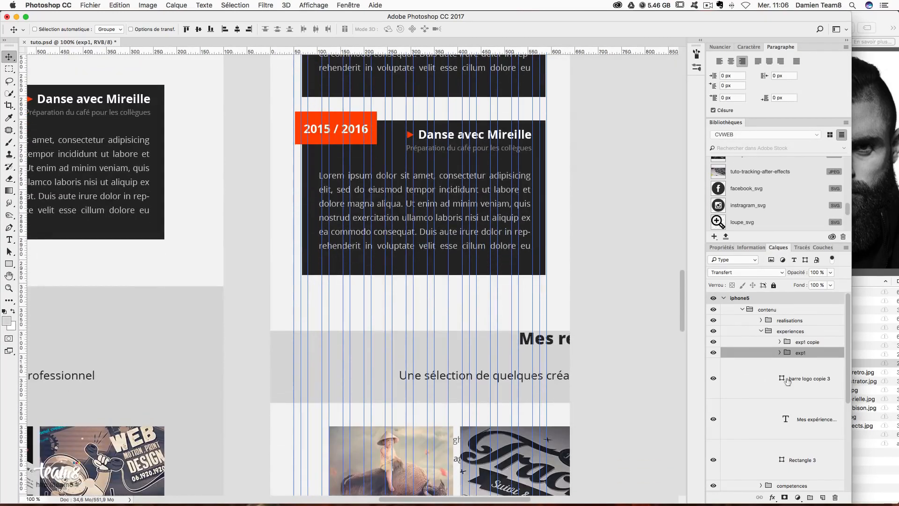
left_click(761, 331)
left_click(795, 343)
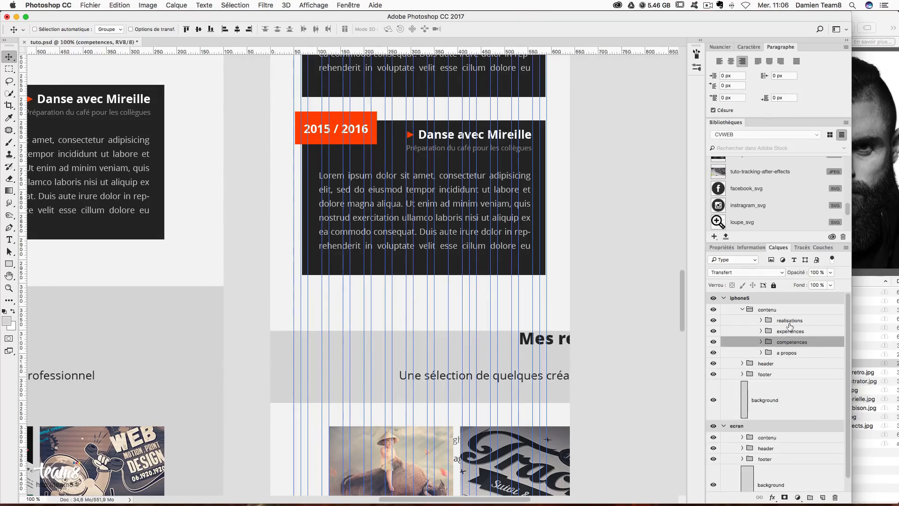
left_click(789, 322)
left_click_drag(562, 345, 434, 342)
key("super+z")
- Shorten the Rectangle 3 dark background box from its bottom edge
key("super+t")
key("Escape")
right_click(484, 319)
left_click(483, 321)
key("super+t")
mouse_move(443, 330)
left_mouse_down()
mouse_move(443, 290)
mouse_move(443, 317)
left_mouse_up()
key("Return")
- Add a horizontal guide at about y 687, a 45 × 90 px gap below the dark box
left_click(9, 68)
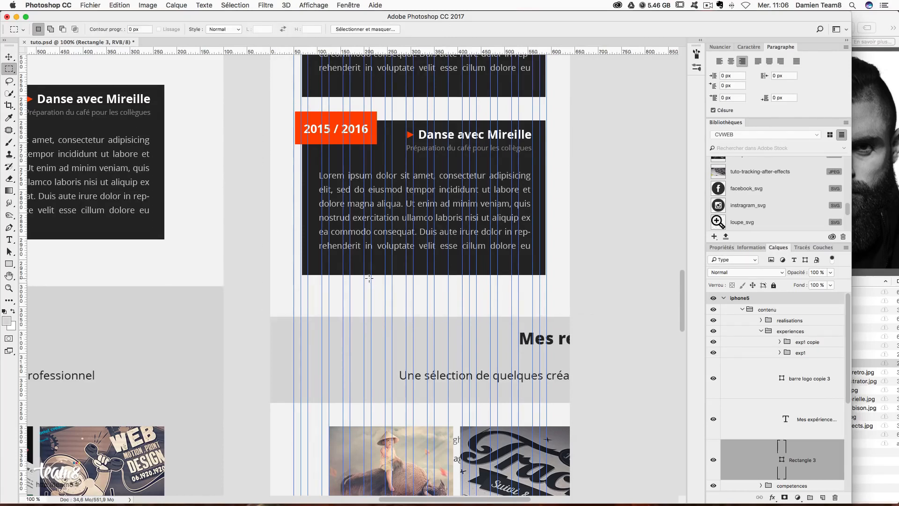
left_click_drag(370, 275, 392, 322)
left_click_drag(389, 53, 465, 322)
left_click(7, 58)
key("super+t")
key("Return")
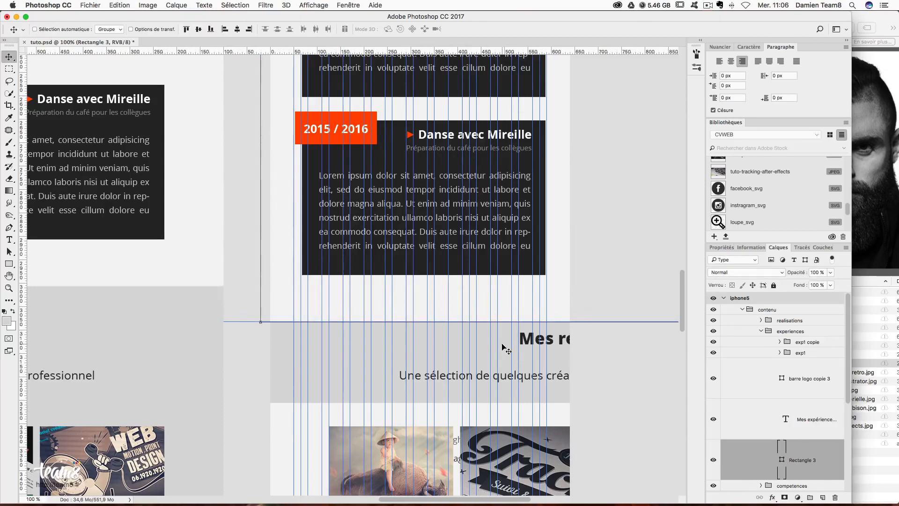
- Shift the realisations group left so it sits centred in the iPhone artboard
scroll(508, 349, "down", 3)
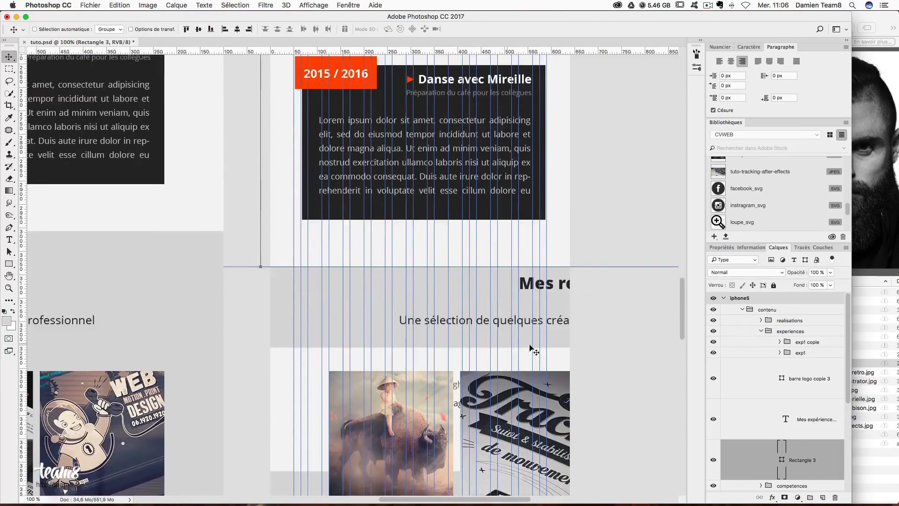
left_click(762, 331)
left_click(761, 322)
left_click_drag(558, 300, 446, 298)
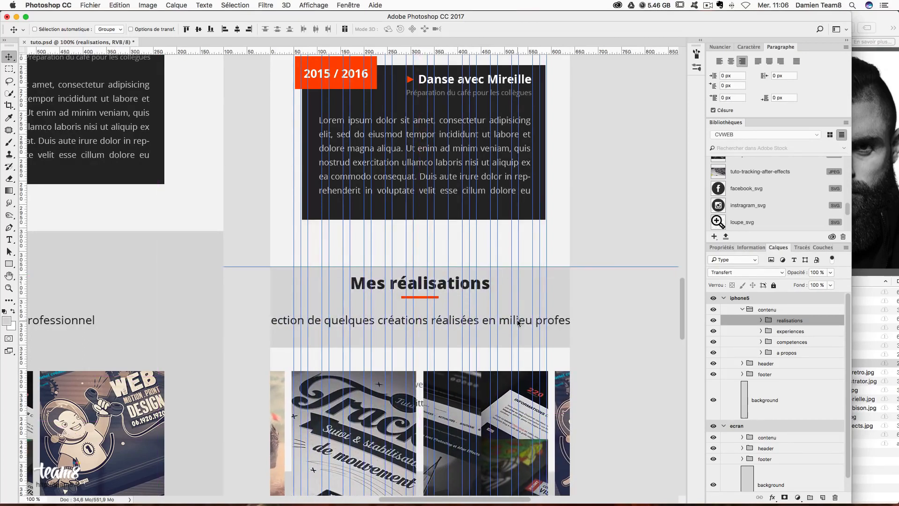
- Break the Mes réalisations subtitle onto a second line after 'créations'
left_click(761, 321)
scroll(796, 375, "down", 2)
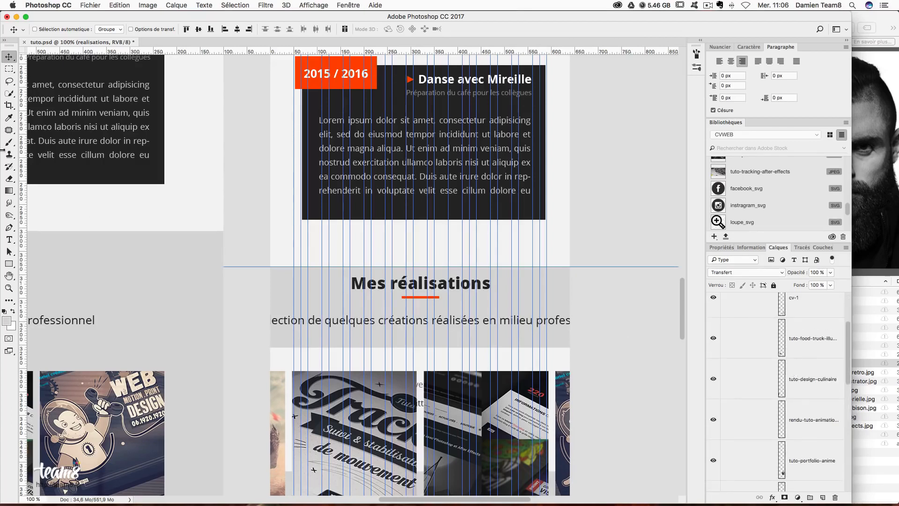
left_click(8, 238)
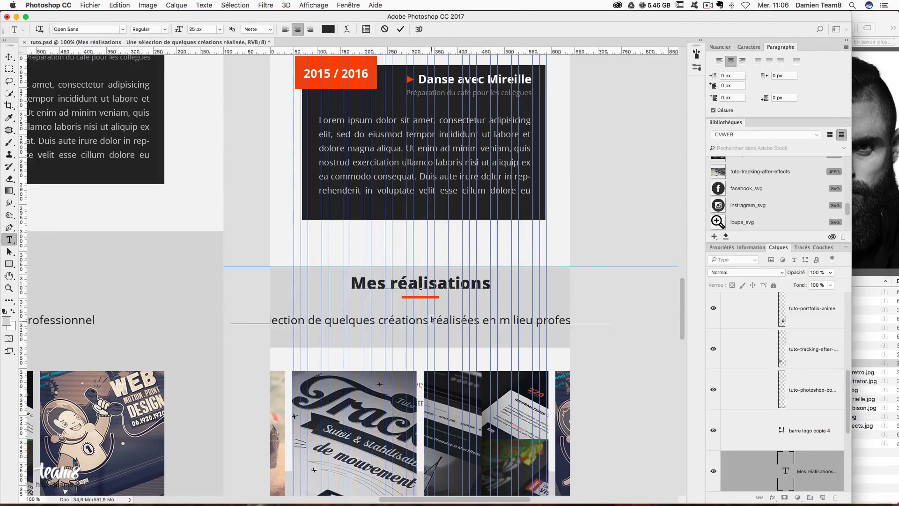
key("Return")
- Set the two subtitle lines' leading to 35 px in the Character panel and commit
key("super+a")
left_click(748, 46)
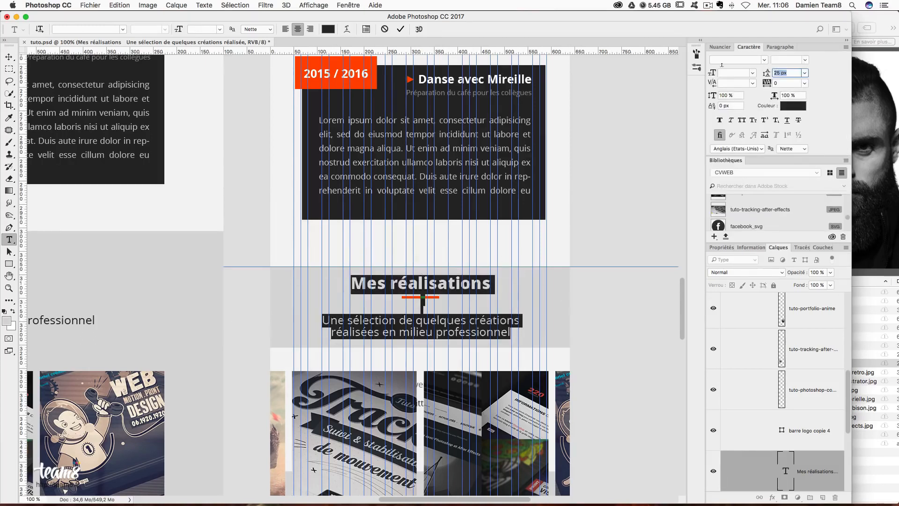
left_click(358, 317)
left_click_drag(339, 321, 647, 231)
left_click_drag(322, 318, 520, 327)
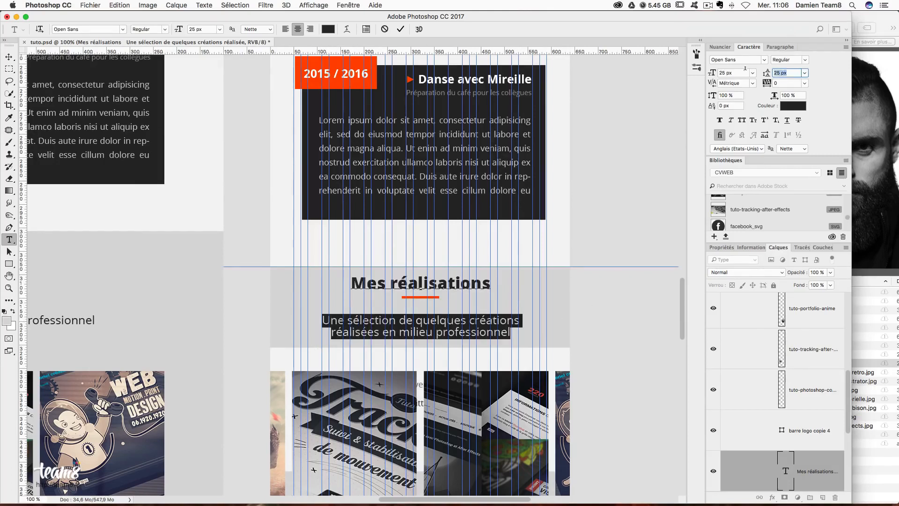
type("35")
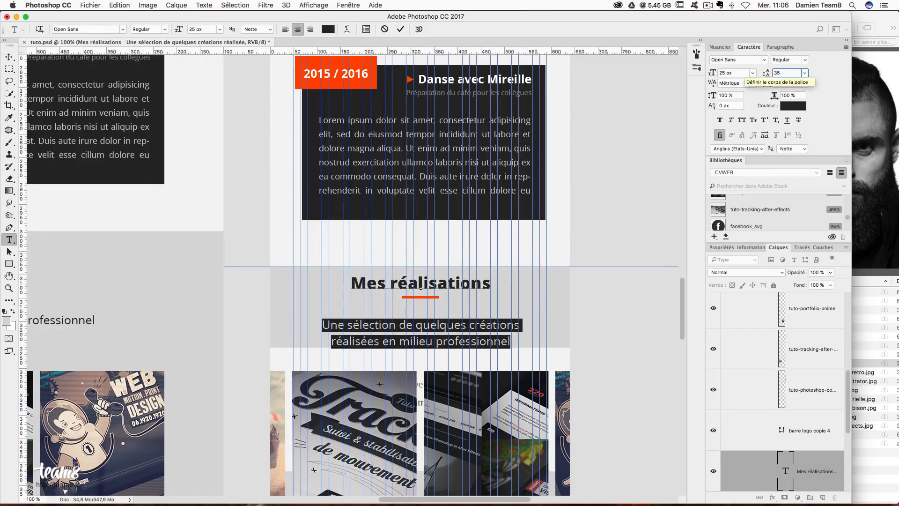
left_click(9, 57)
scroll(504, 368, "down", 5)
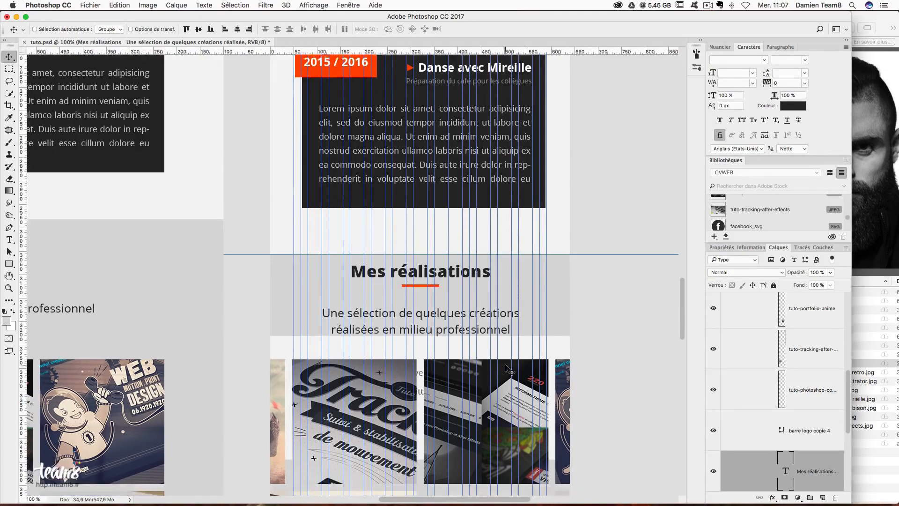
- Select the range of realisation image layers from tuto-photoshop-compositing-bison
scroll(506, 368, "down", 4)
scroll(808, 450, "down", 3)
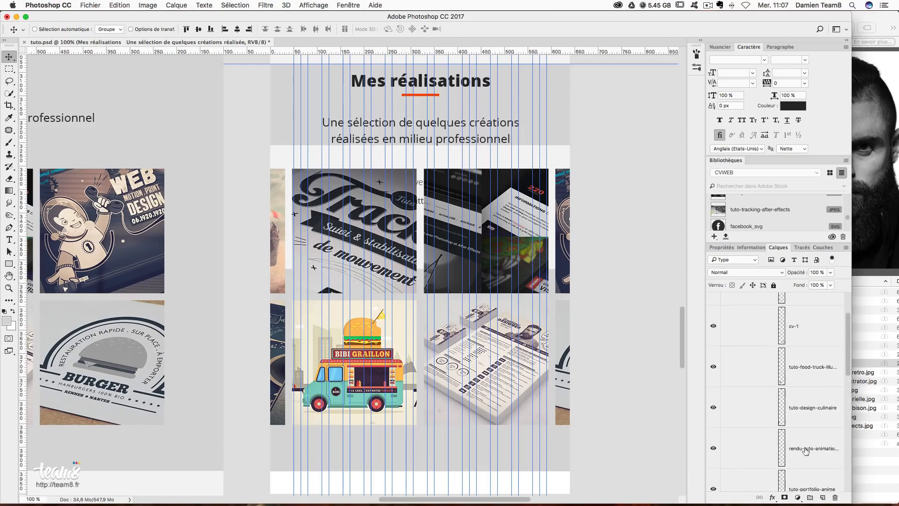
scroll(808, 452, "up", 1)
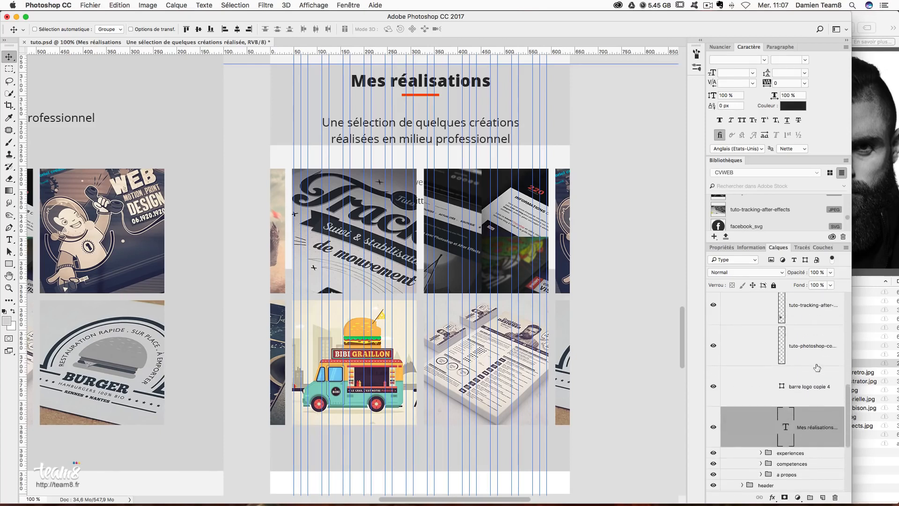
left_click(818, 356)
scroll(818, 361, "up", 5)
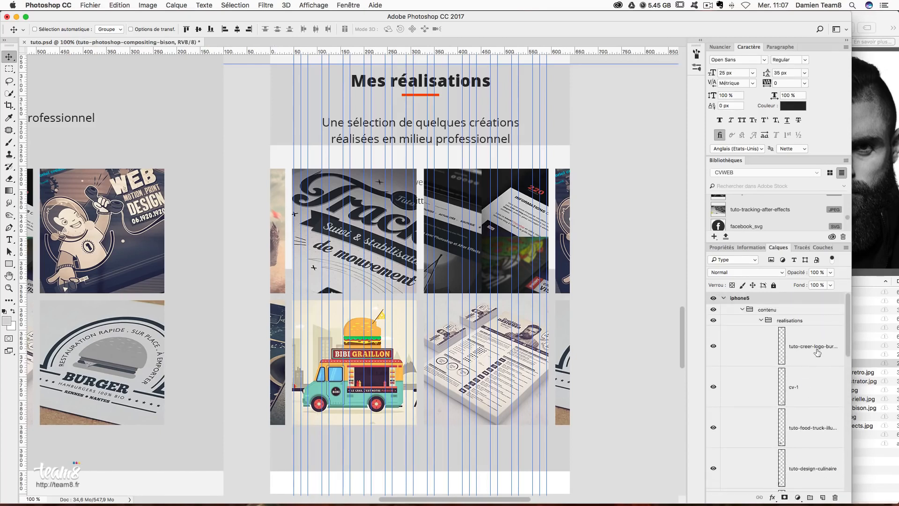
left_click(818, 351, "shift")
scroll(819, 354, "down", 5)
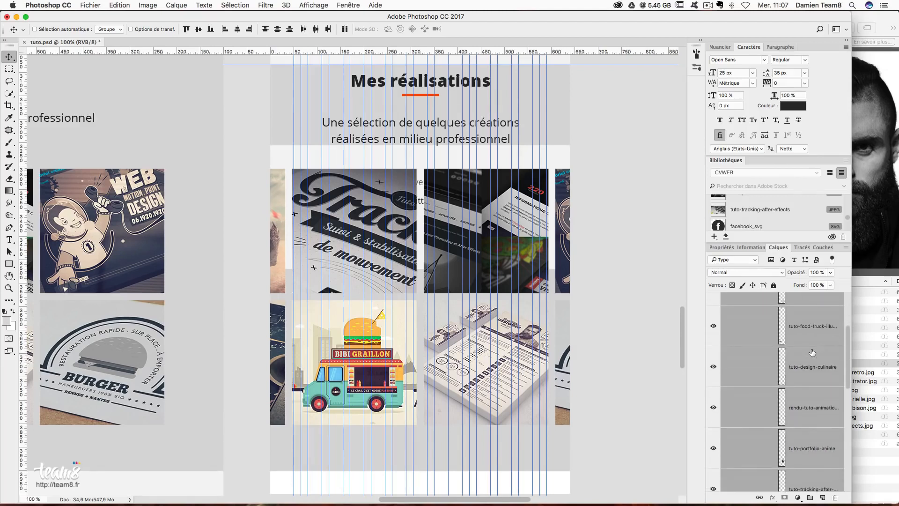
scroll(517, 284, "up", 3)
- Pick Rectangle 6 from the canvas, then select the footer group and drag it down
right_click(557, 221)
left_click(592, 220)
scroll(785, 427, "down", 1)
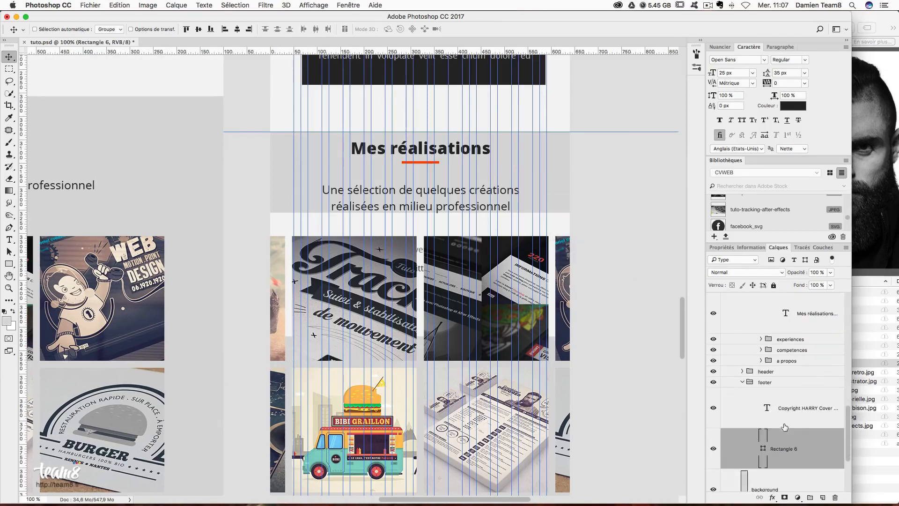
scroll(785, 428, "down", 3)
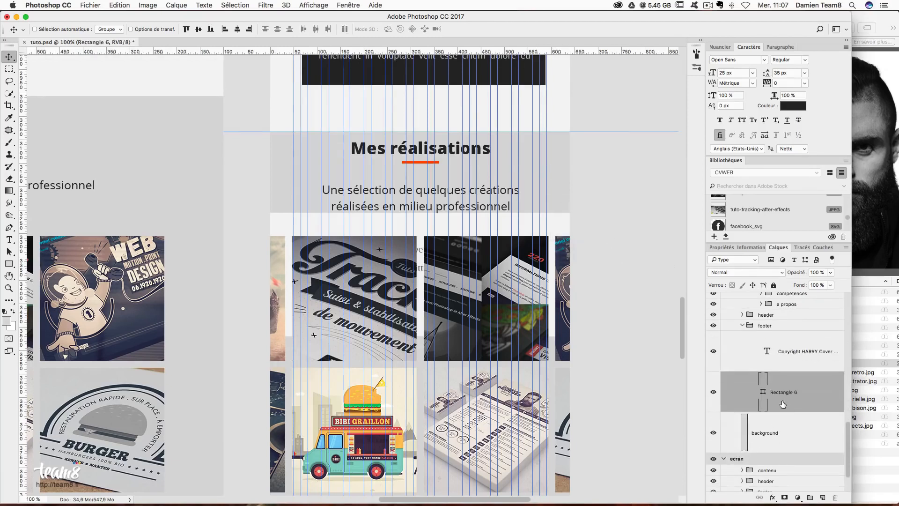
left_click(756, 328)
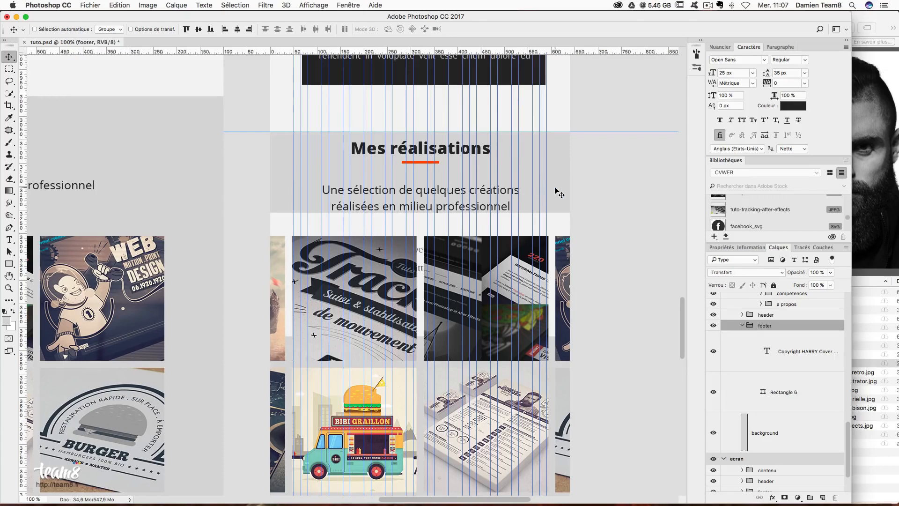
left_click_drag(557, 223, 540, 454)
- Drag the footer group about 71 px down, just below the thumbnails, undoing misplaced attempts
scroll(552, 405, "down", 7)
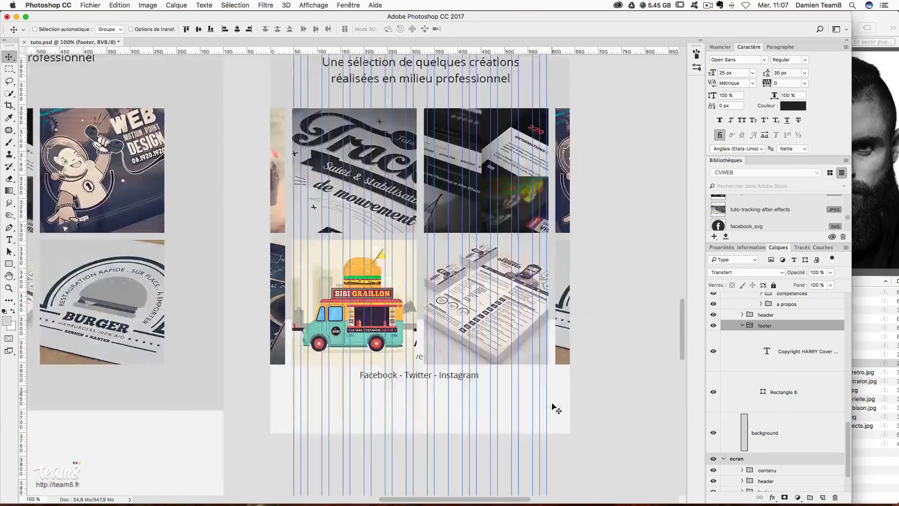
left_click_drag(477, 197, 484, 473)
key("super+z")
mouse_move(487, 190)
left_mouse_down()
mouse_move(484, 369)
mouse_move(489, 193)
left_mouse_up()
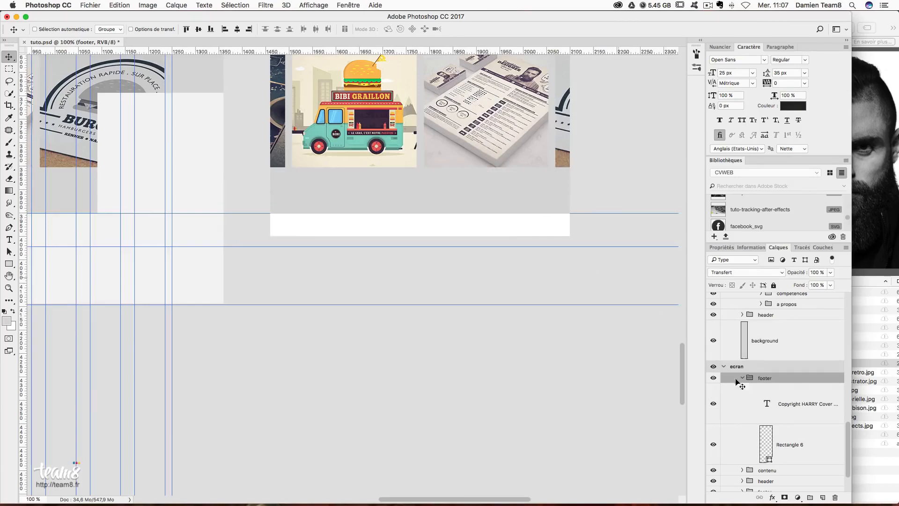
key("super+z")
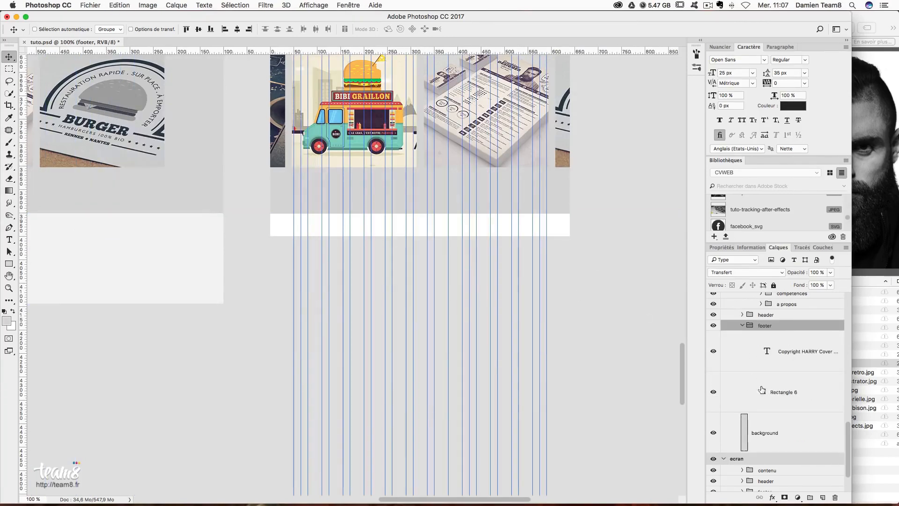
left_click_drag(459, 148, 455, 236)
scroll(579, 230, "up", 1)
scroll(580, 230, "up", 15)
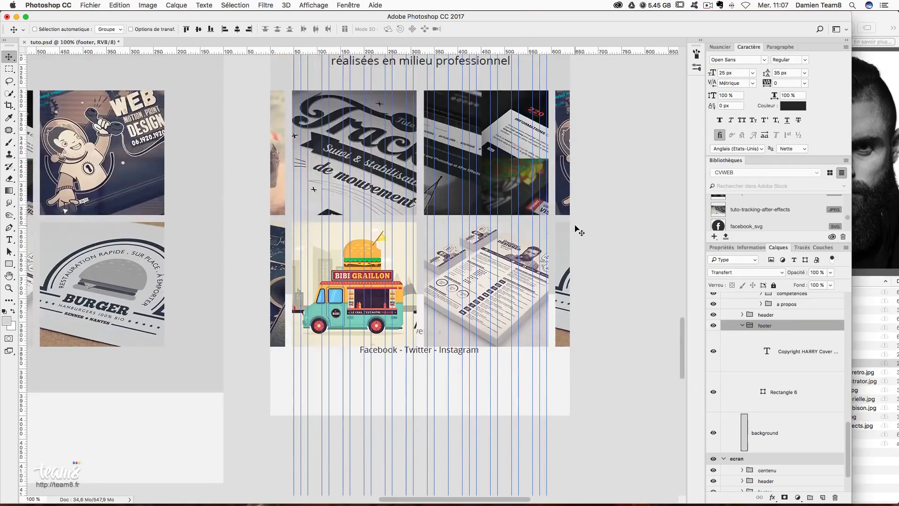
scroll(579, 230, "up", 15)
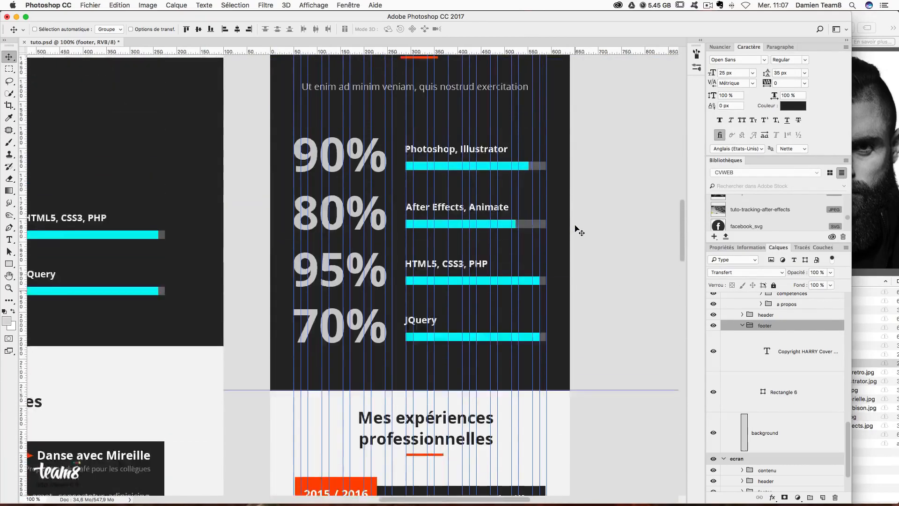
scroll(579, 230, "up", 12)
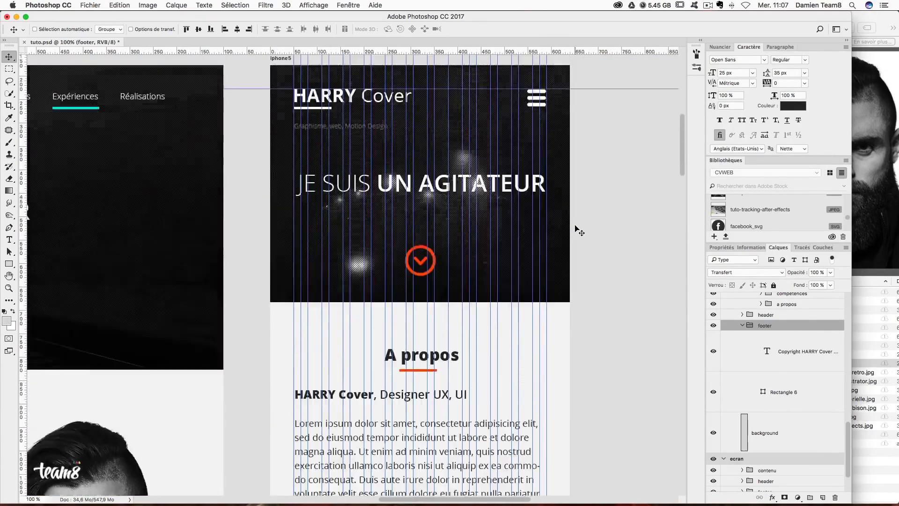
- Set the iphone5 artboard height to 6000 px
left_click(280, 264)
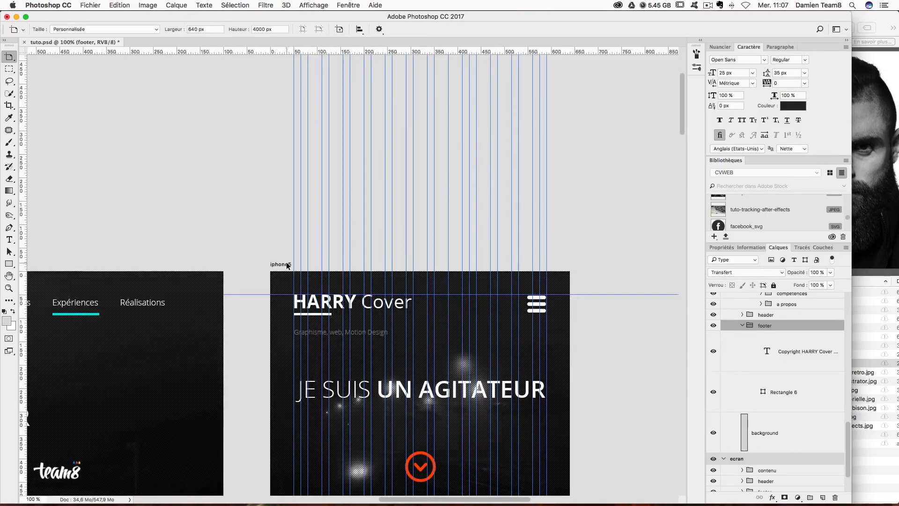
left_click(721, 247)
left_click(779, 274)
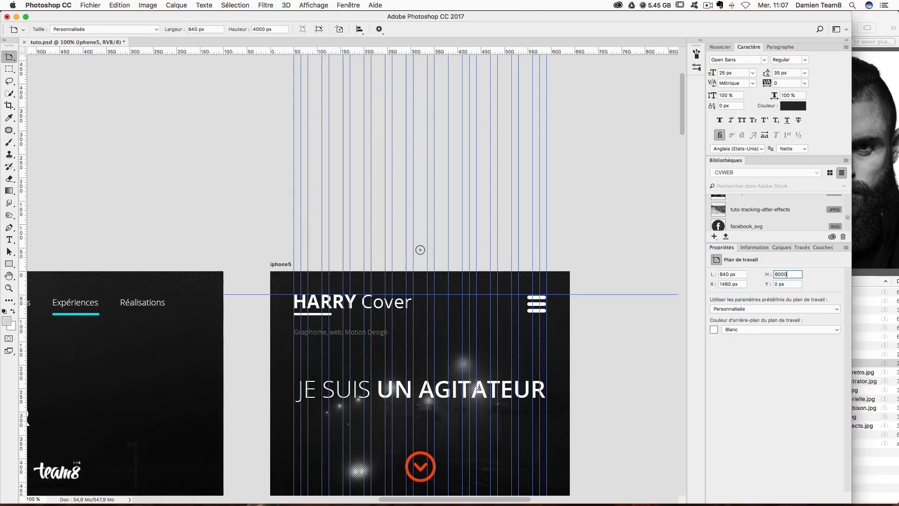
type("6000")
key("Return")
- Select the footer group and move it further down the taller artboard
scroll(666, 285, "down", 20)
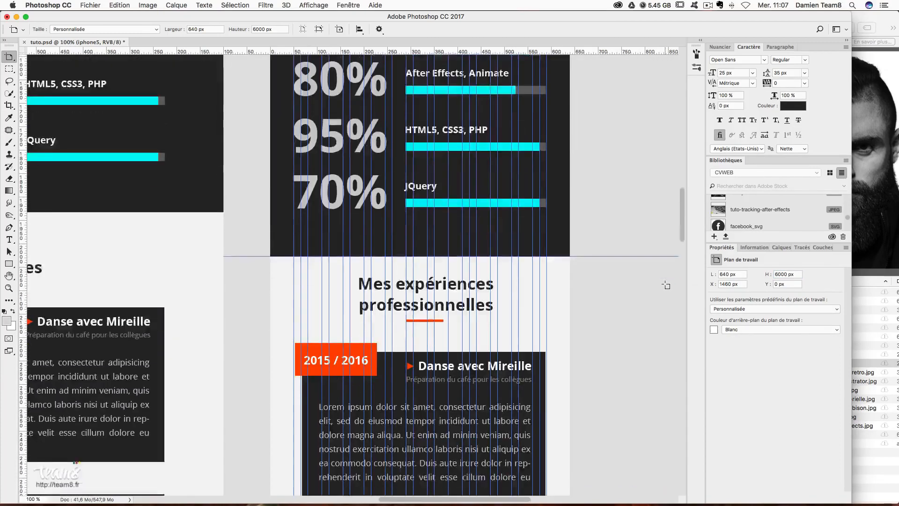
scroll(666, 285, "down", 10)
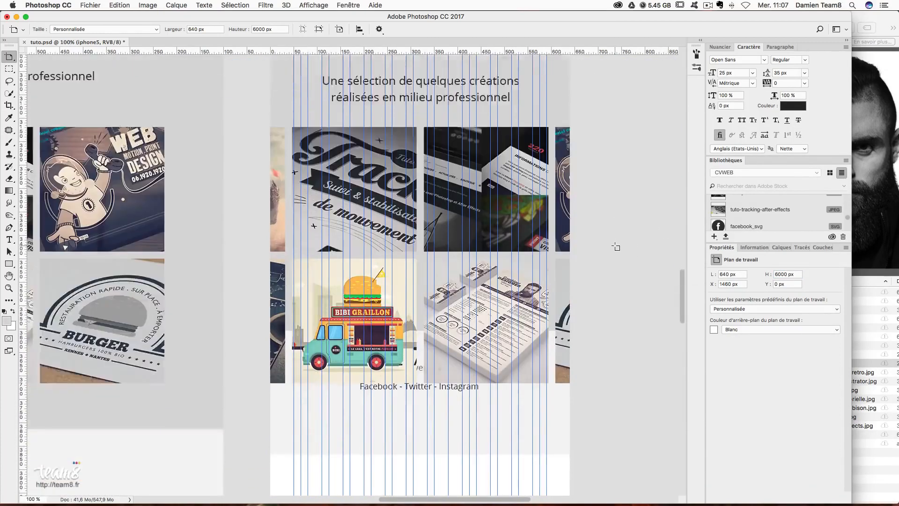
scroll(616, 246, "down", 3)
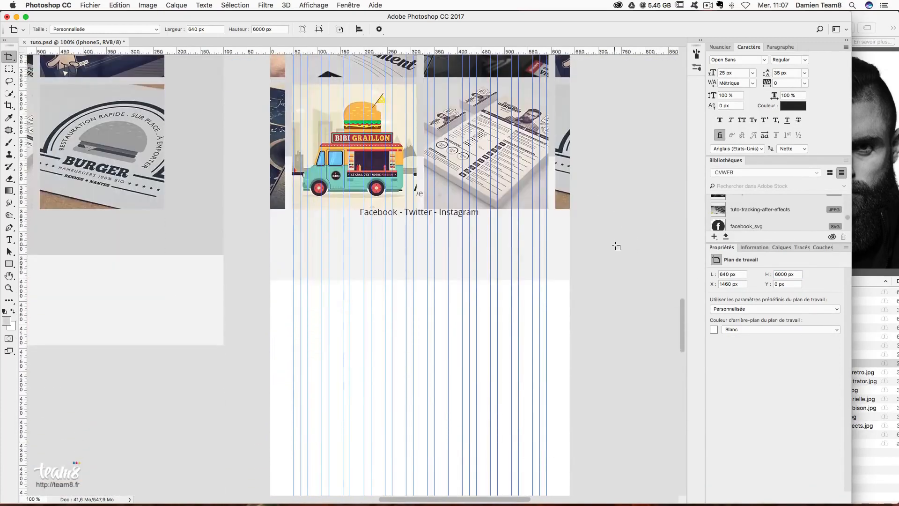
left_click(782, 247)
scroll(781, 322, "down", 10)
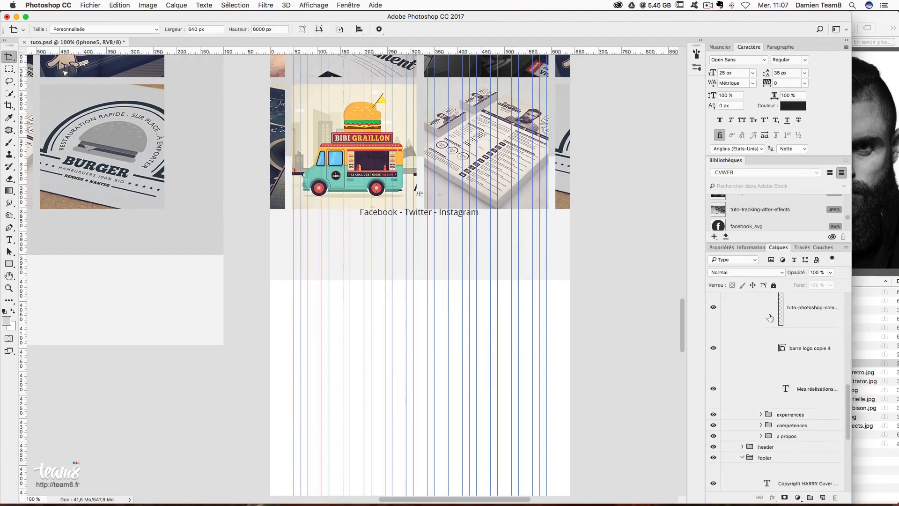
left_click(771, 326)
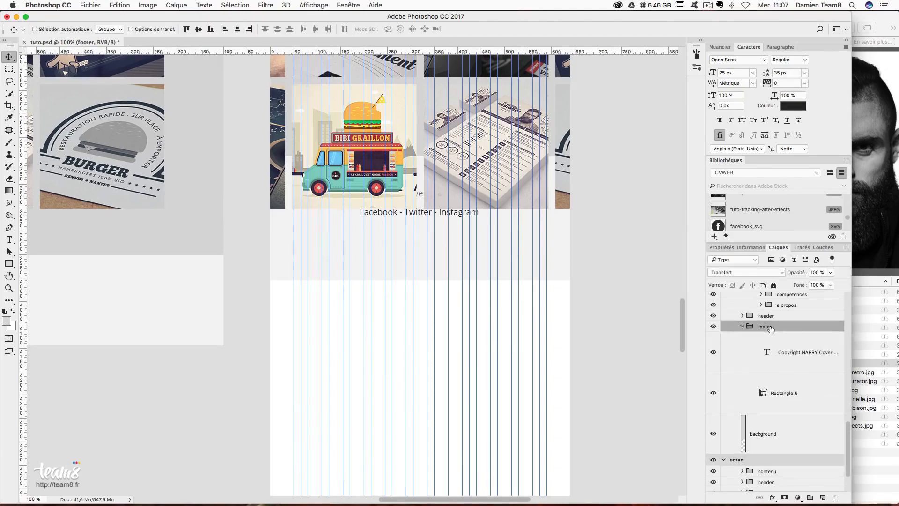
left_click_drag(490, 244, 473, 448)
scroll(500, 321, "down", 8)
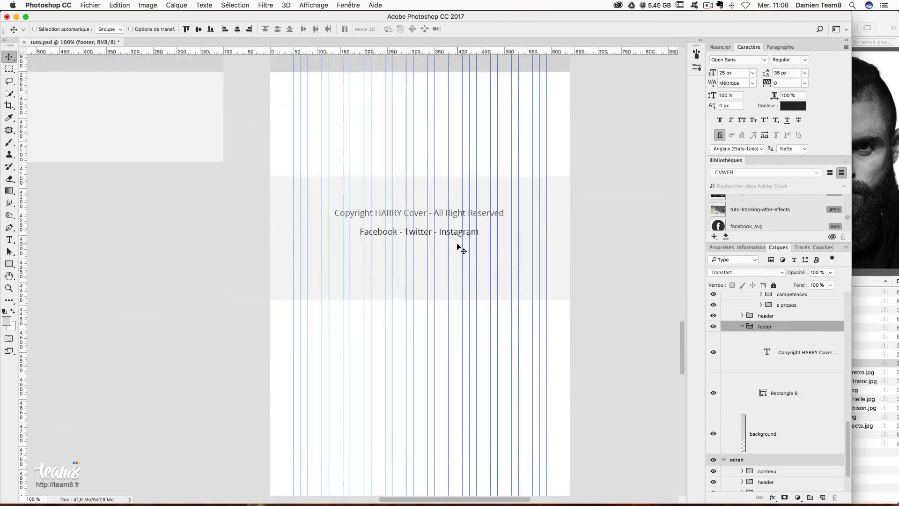
left_click_drag(460, 249, 461, 427)
- Collapse the footer group and select the tuto-creer-logo-burger layer
scroll(484, 291, "up", 20)
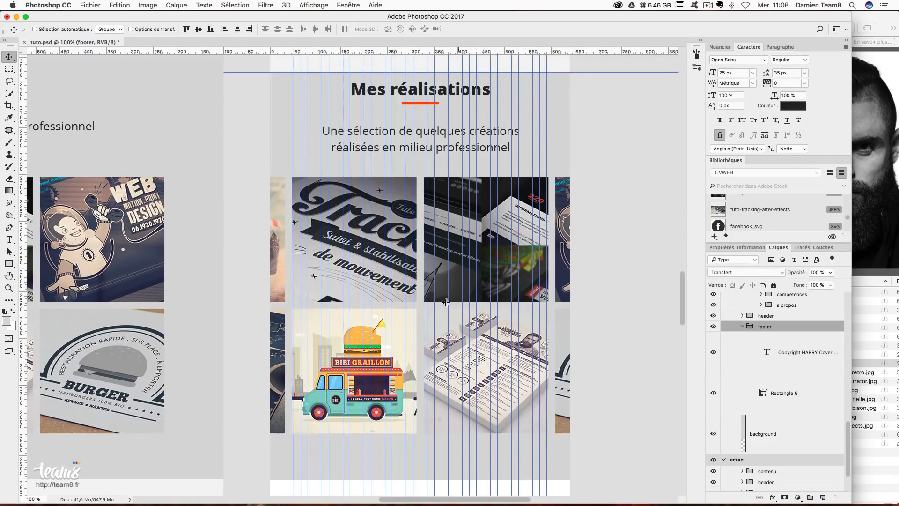
scroll(793, 374, "up", 1)
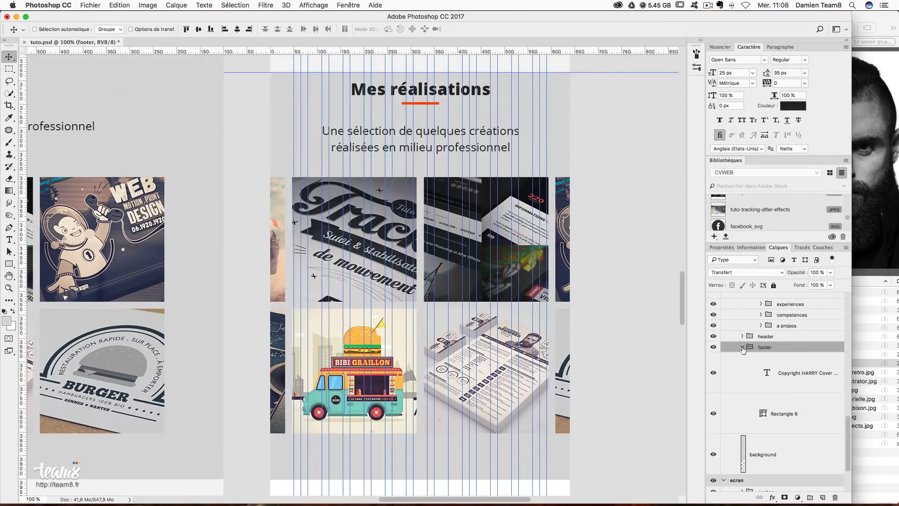
left_click(742, 347)
scroll(796, 360, "up", 12)
scroll(799, 362, "up", 3)
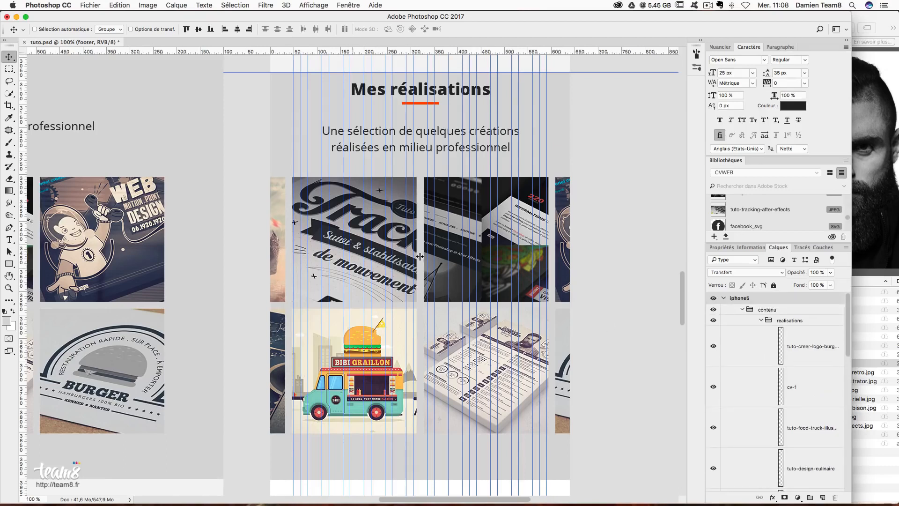
left_click(825, 363)
scroll(816, 392, "down", 5)
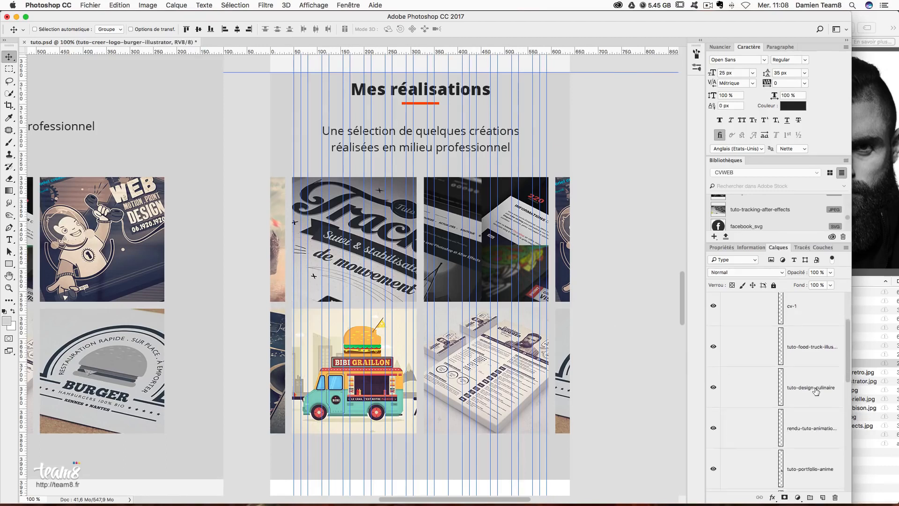
scroll(816, 394, "down", 3)
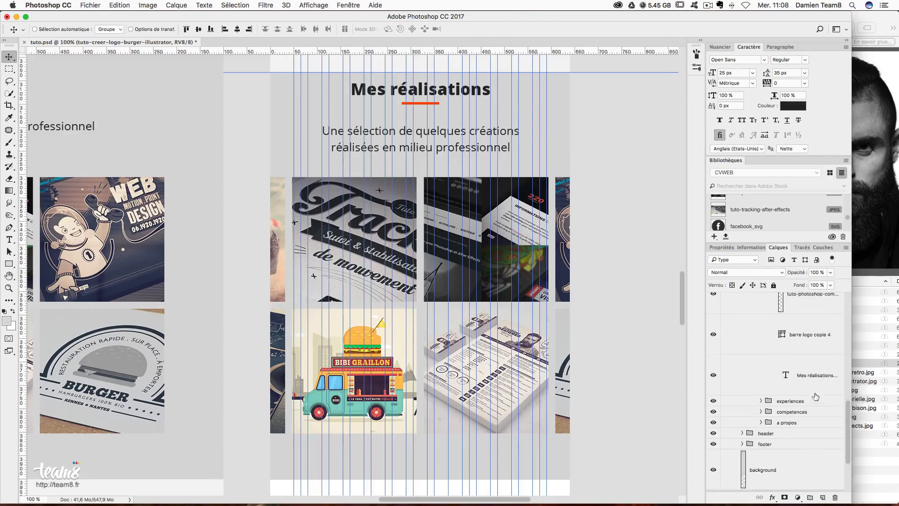
- Move the portfolio images, placing tuto-portfolio-anime and cv-1 below the fajitas image
left_click(811, 404, "shift")
left_click_drag(447, 273, 582, 283)
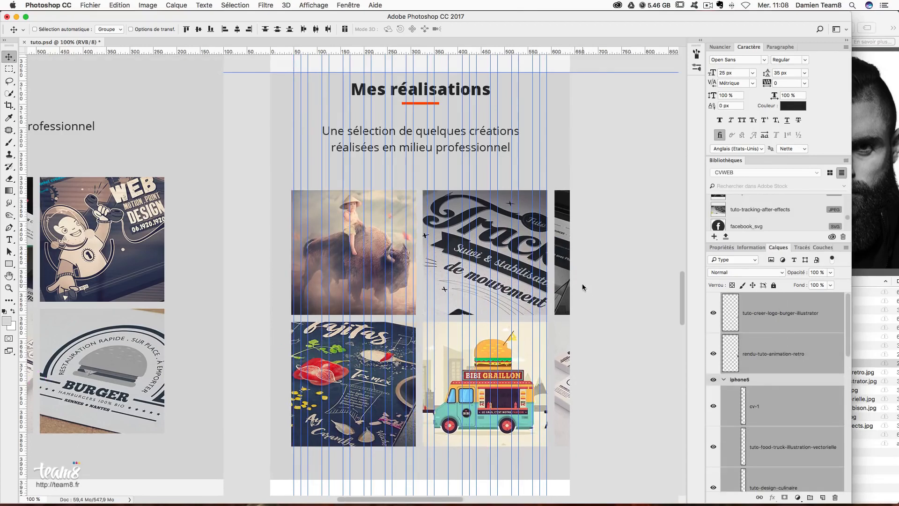
right_click(559, 281)
left_click(560, 284)
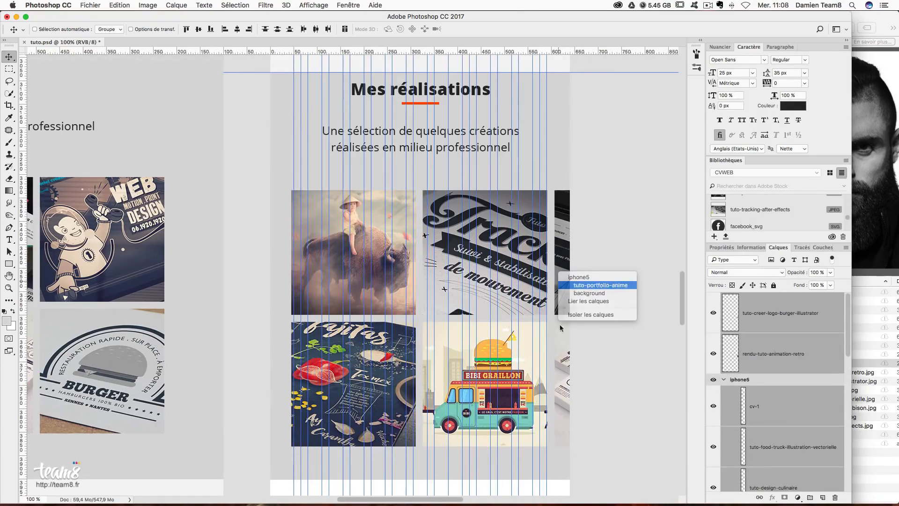
right_click(561, 352)
left_click(568, 357, "shift")
left_click_drag(553, 239, 444, 365)
scroll(443, 365, "down", 5)
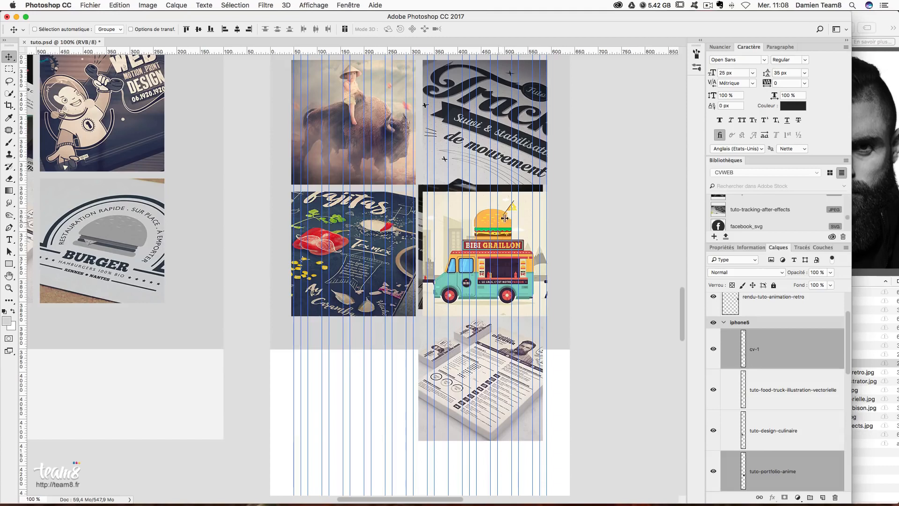
left_click_drag(565, 231, 433, 364)
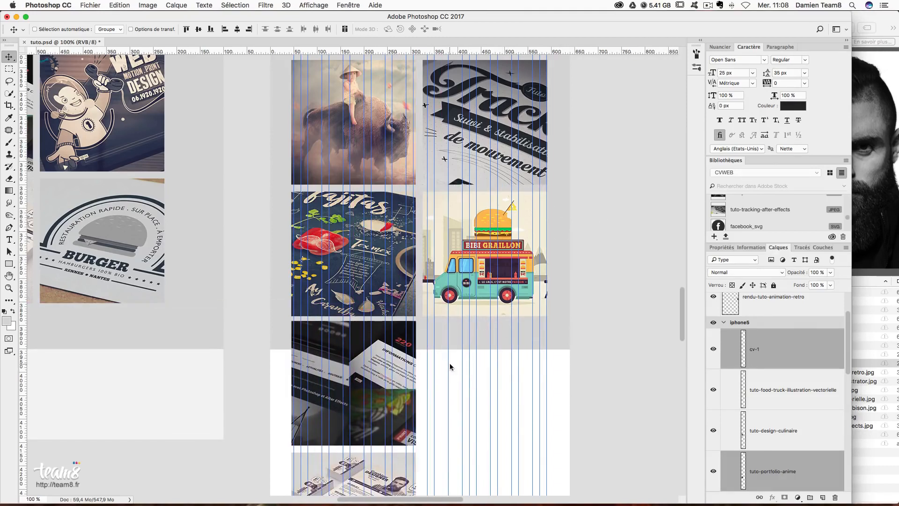
key("Down")
key("Down")
key("Down")
key("Down")
key("Down")
key("Down")
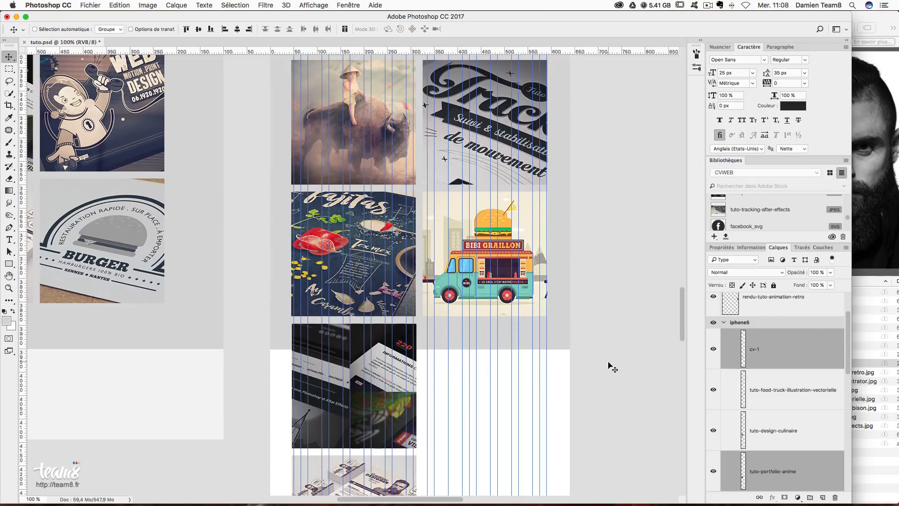
- Toggle visibility of food-truck, fajitas, cv-1, portfolio-anime, tracking and bison layers to identify them
left_click(782, 392)
left_click(713, 390)
left_click(713, 390)
left_click(719, 430)
left_click(713, 431)
left_click(714, 431)
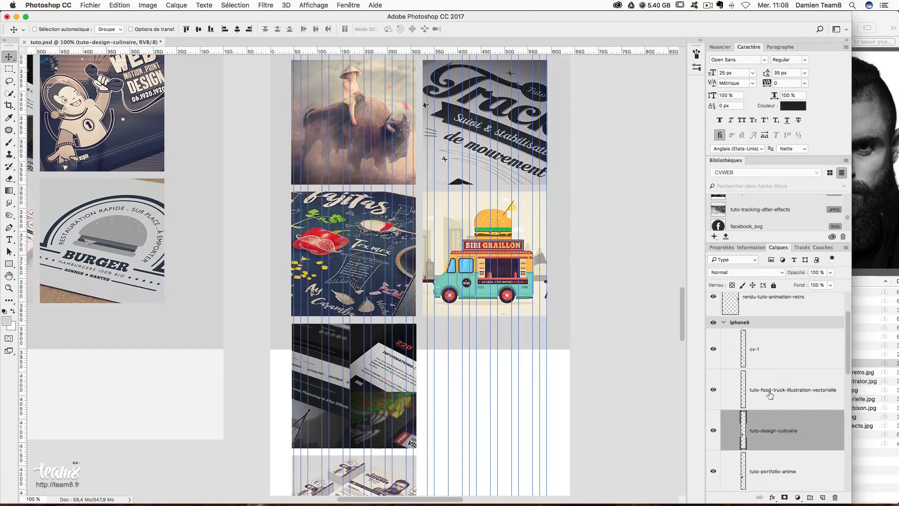
scroll(773, 383, "down", 1)
left_click(713, 345)
left_click(713, 345)
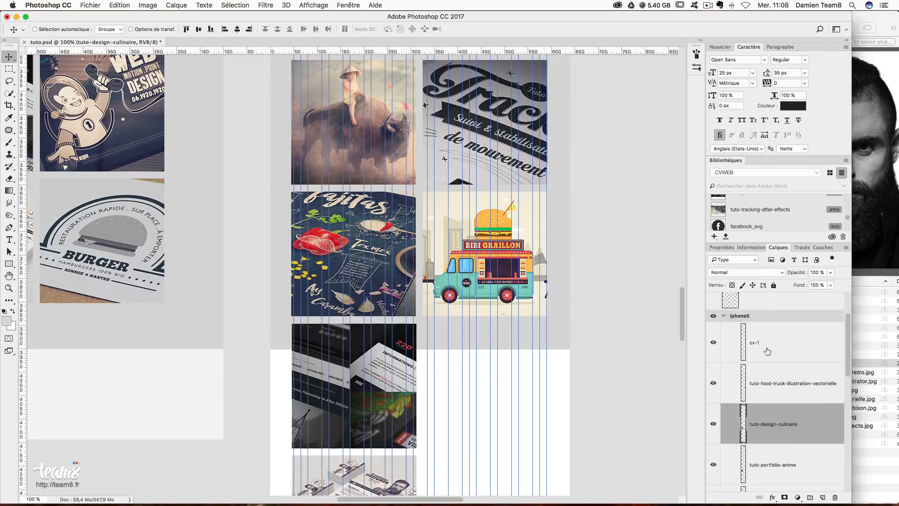
left_click(722, 349)
scroll(724, 353, "down", 5)
left_click(713, 351)
left_click(714, 351)
left_click(714, 392)
left_click(714, 392)
left_click(714, 432)
- Check the portfolio, culinaire and food-truck images, then select the burger-logo and retro-animation layers
scroll(721, 417, "up", 4)
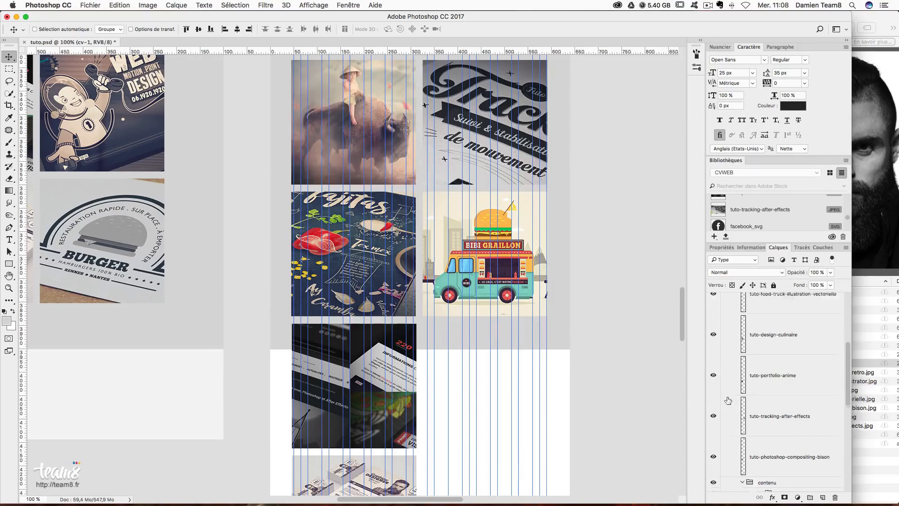
left_click(713, 442)
left_click(713, 442)
left_click(713, 402)
left_click(714, 401)
left_click(714, 361)
left_click(714, 361)
scroll(740, 370, "up", 4)
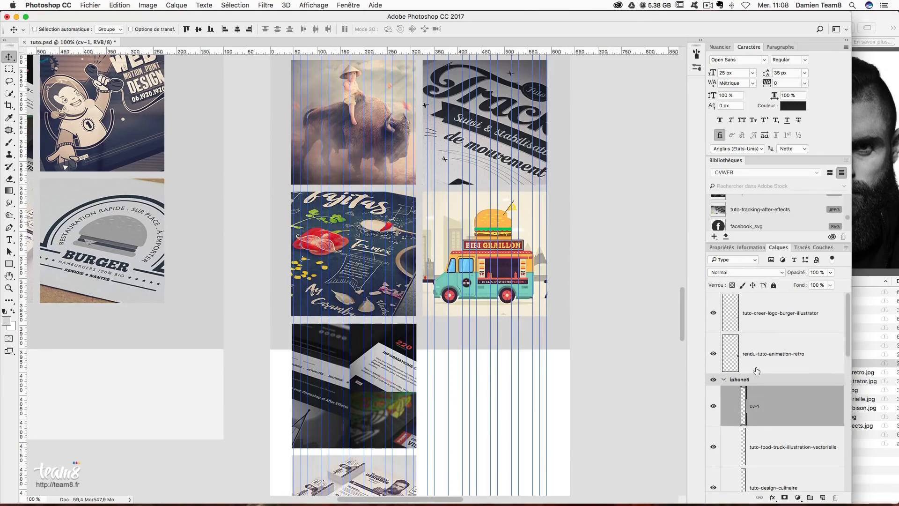
left_click(779, 322)
left_click(775, 370, "shift")
- Place the retro WEB and burger logo images in the iPhone grid's right column
left_click_drag(582, 173, 398, 406)
left_click_drag(544, 360, 460, 396)
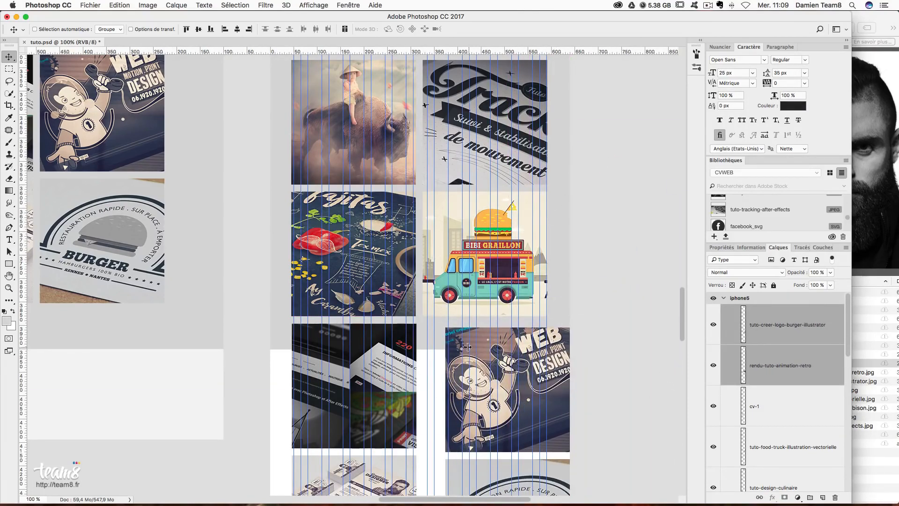
scroll(730, 387, "down", 2)
left_click_drag(554, 360, 532, 354)
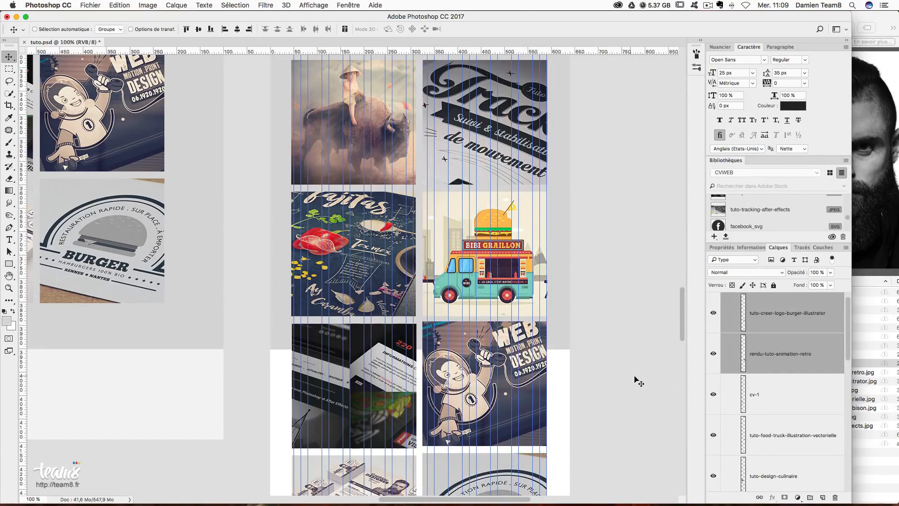
key("Down")
key("Down")
key("Down")
key("Down")
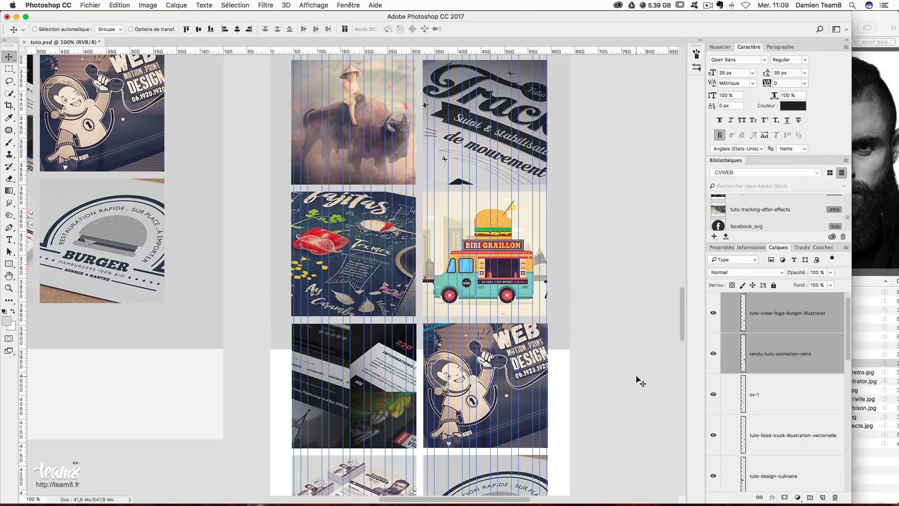
- File both image layers into the realisations group, then collapse realisations and contenu
scroll(570, 355, "up", 3)
scroll(570, 355, "down", 1)
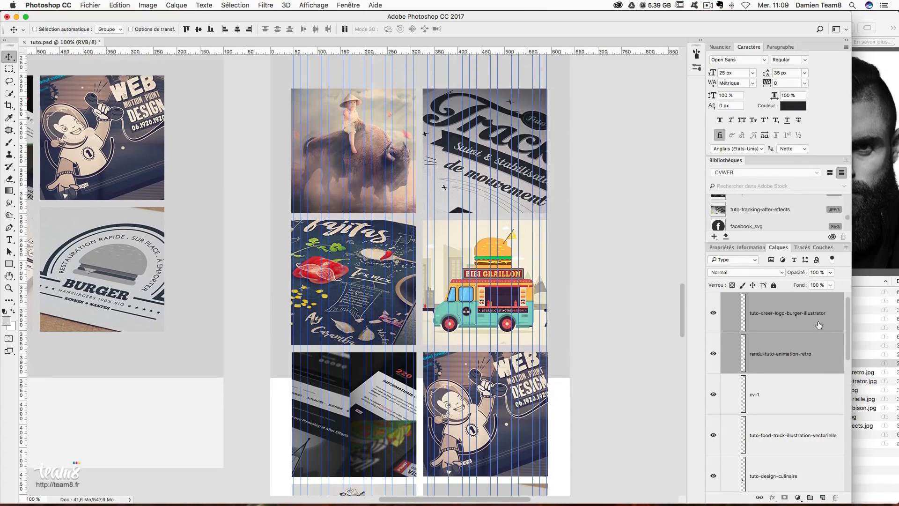
left_click(819, 324)
scroll(827, 346, "down", 3)
scroll(828, 348, "down", 5)
left_click(797, 416, "shift")
scroll(798, 416, "down", 2)
left_click_drag(790, 352, 790, 382)
scroll(791, 379, "up", 3)
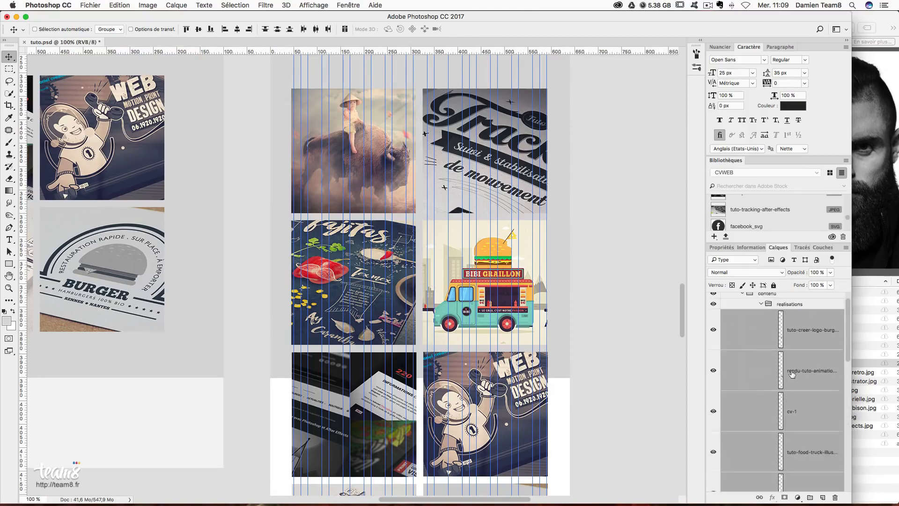
left_click(761, 320)
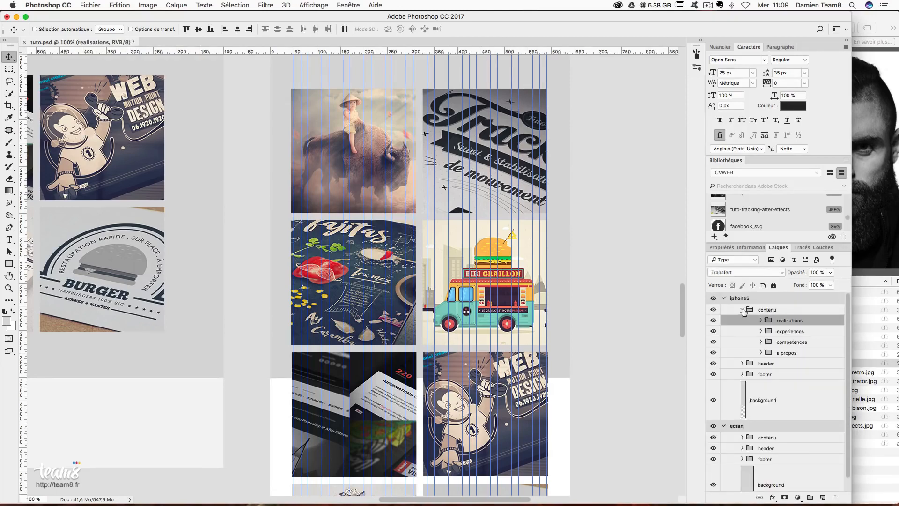
left_click(742, 310)
scroll(567, 344, "down", 10)
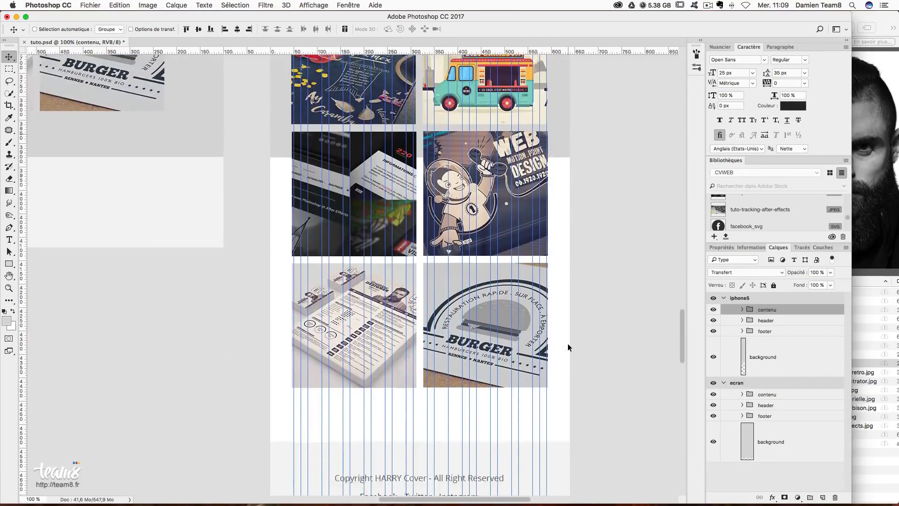
- Stretch the iPhone background layer down past the portfolio grid with Free Transform
scroll(568, 344, "up", 7)
right_click(562, 234)
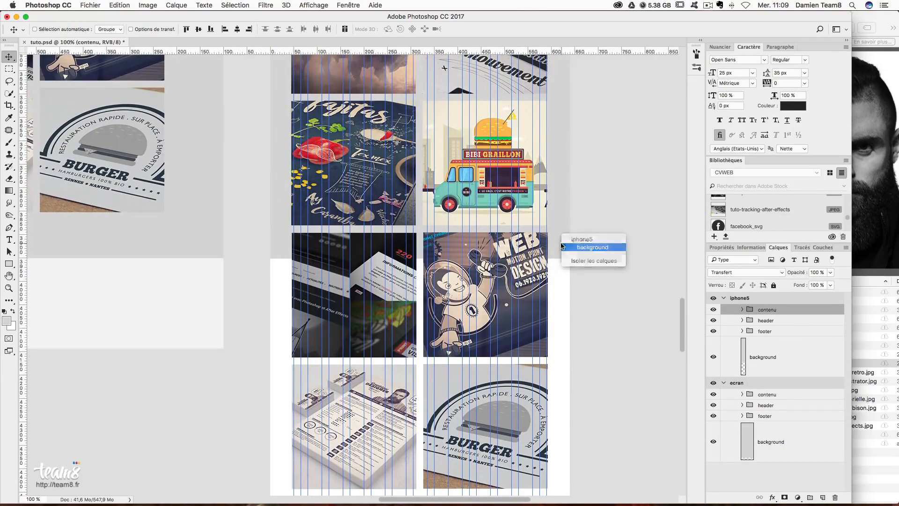
left_click(565, 247)
key("super+t")
scroll(581, 348, "down", 5)
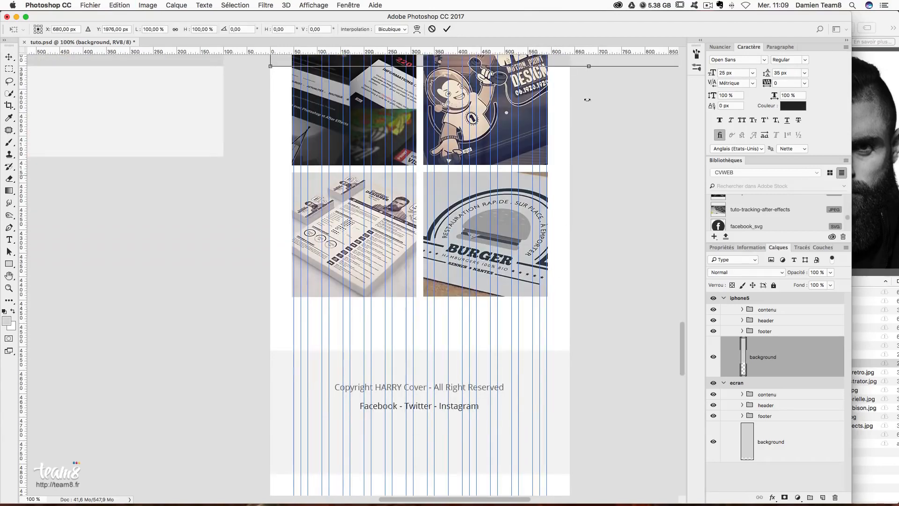
left_click_drag(585, 78, 551, 325)
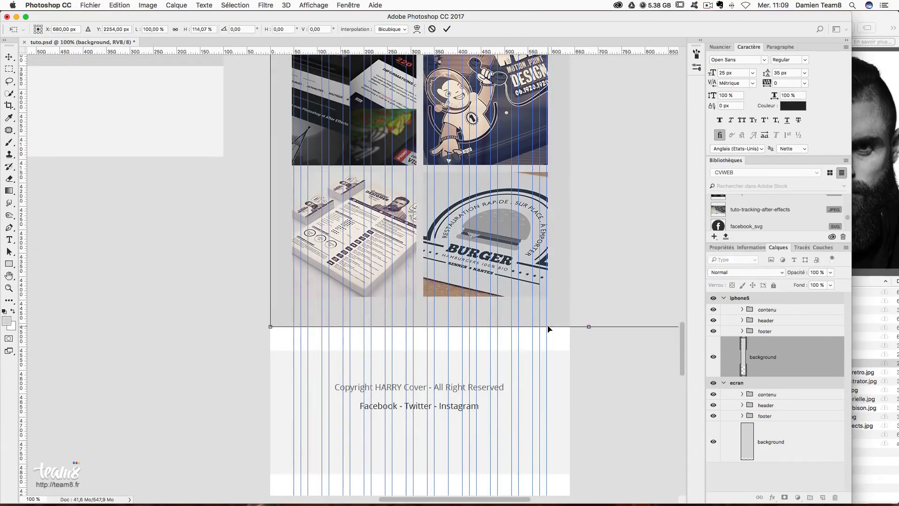
key("Return")
- Measure the margin with marquee selections and add a horizontal guide at Y 6527.7 px
left_click(10, 75)
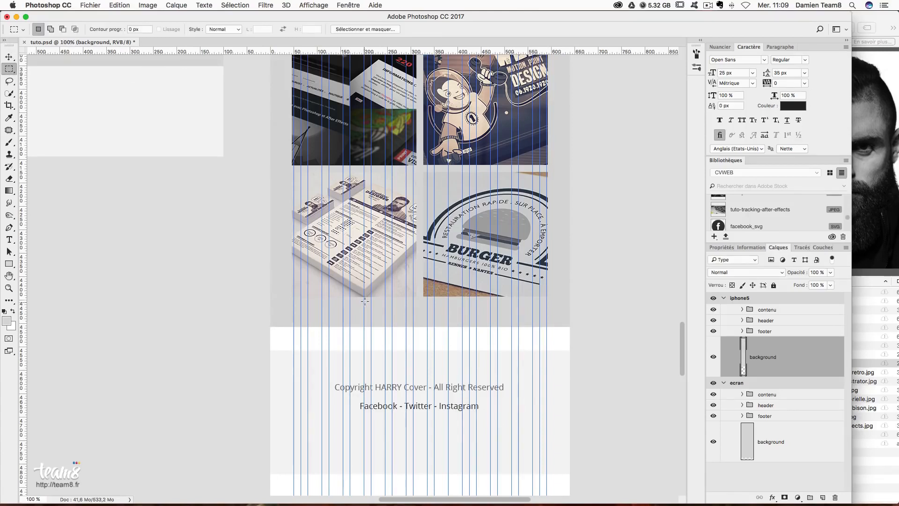
left_click_drag(366, 296, 408, 343)
key("super+d")
left_click_drag(406, 69, 450, 311)
left_click(415, 313)
left_click_drag(400, 296, 422, 343)
left_click_drag(416, 51, 468, 343)
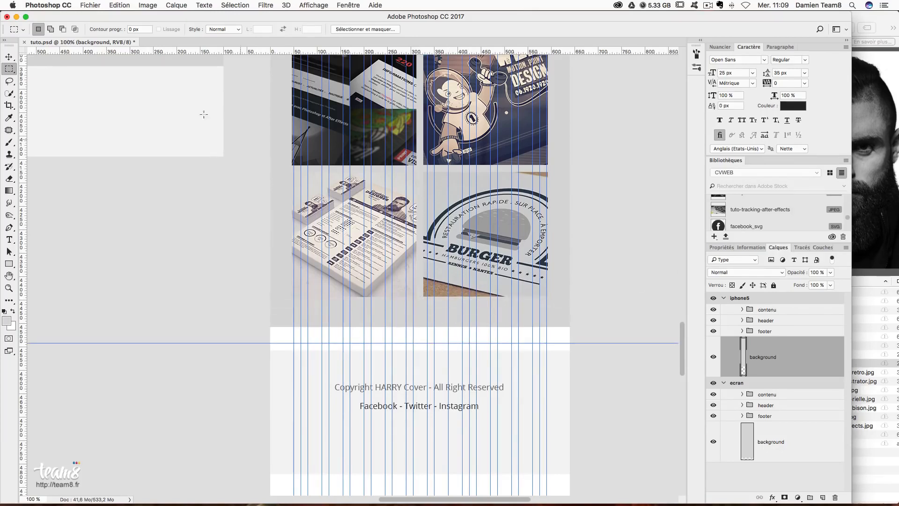
- Reposition the footer group directly below the portfolio grid
left_click(9, 57)
left_click(770, 332)
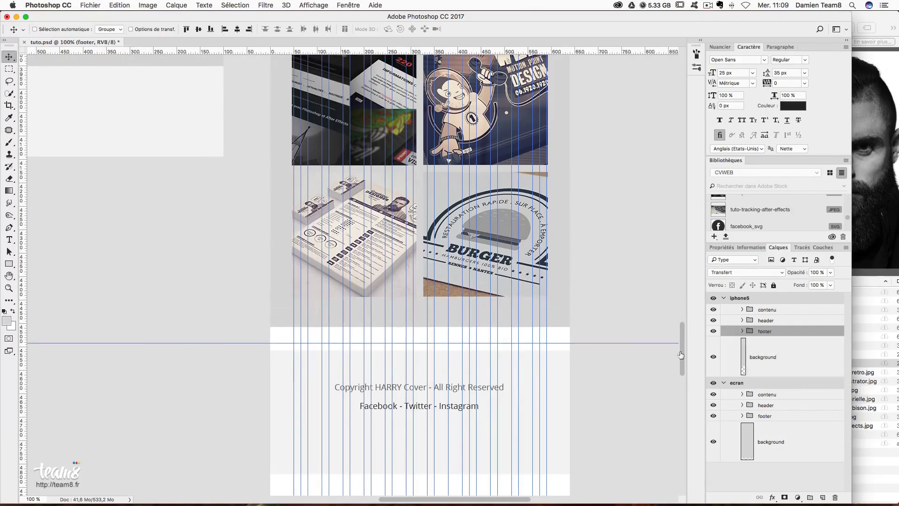
left_click_drag(456, 370, 458, 344)
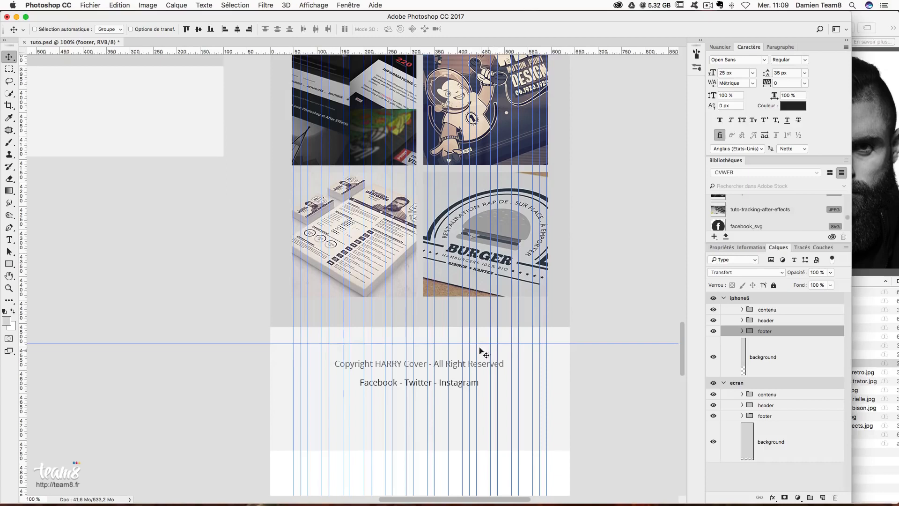
mouse_move(445, 338)
left_mouse_down()
mouse_move(441, 354)
mouse_move(451, 343)
left_mouse_up()
- Make the iPhone background end at the guide, then hide the guides
right_click(442, 330)
left_click(450, 327)
key("super+t")
key("Return")
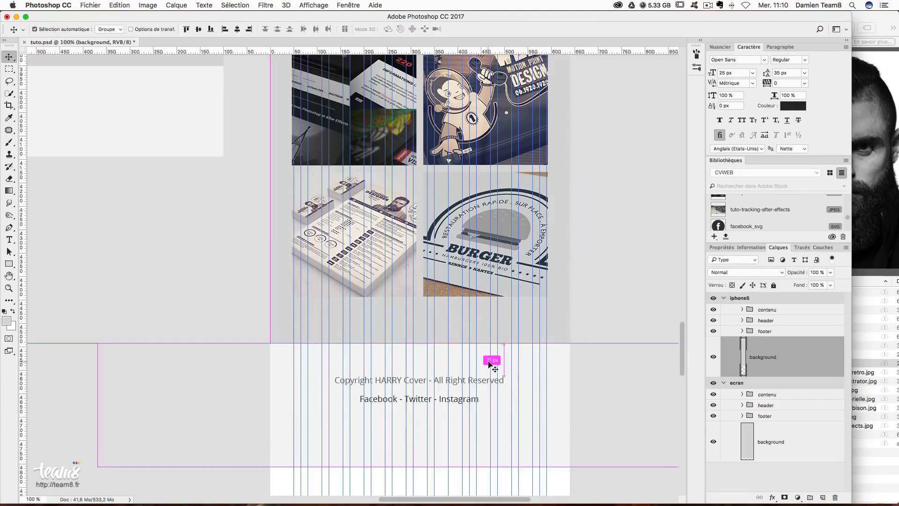
key("super+semicolon")
scroll(504, 378, "down", 3)
- Shorten the footer's Rectangle 6 grey band by dragging its bottom edge up
right_click(506, 380)
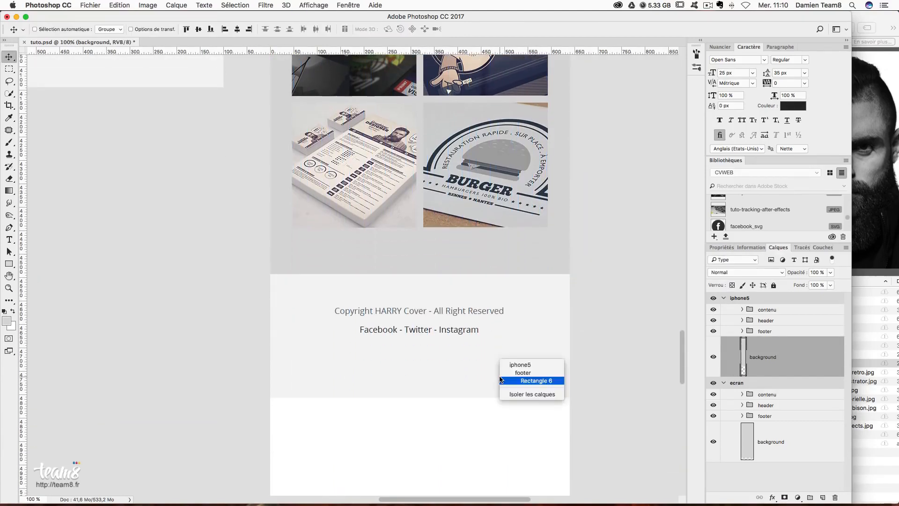
left_click(534, 379)
key("super+t")
left_click_drag(421, 398, 425, 358)
key("Return")
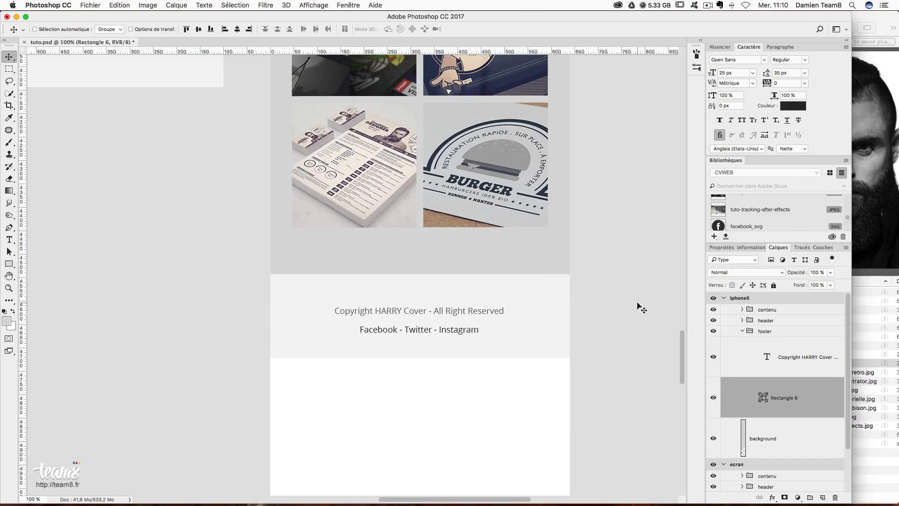
- Zoom out to 25% and marquee the iPhone mockup content to read its 4718 px height
key("super+minus")
key("super+minus")
key("super+minus")
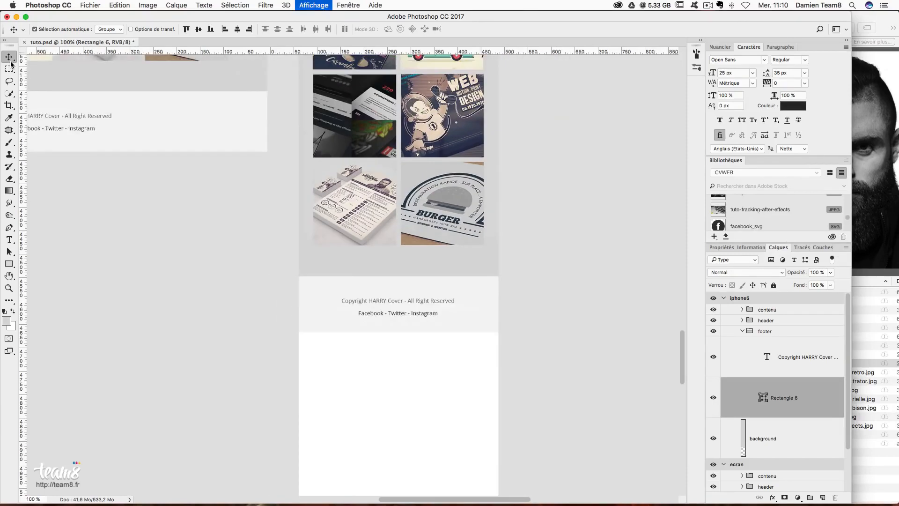
key("super+minus")
left_click_drag(414, 161, 412, 277)
left_click(9, 69)
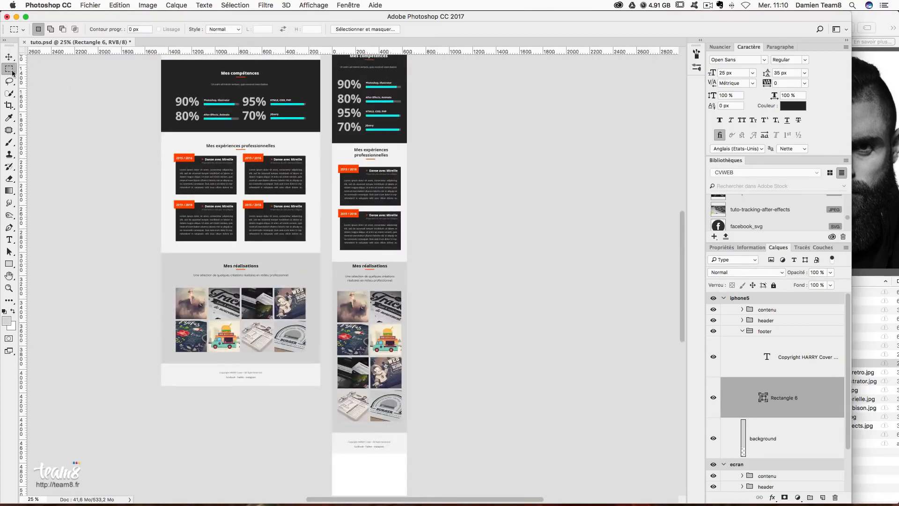
left_click_drag(405, 453, 338, 88)
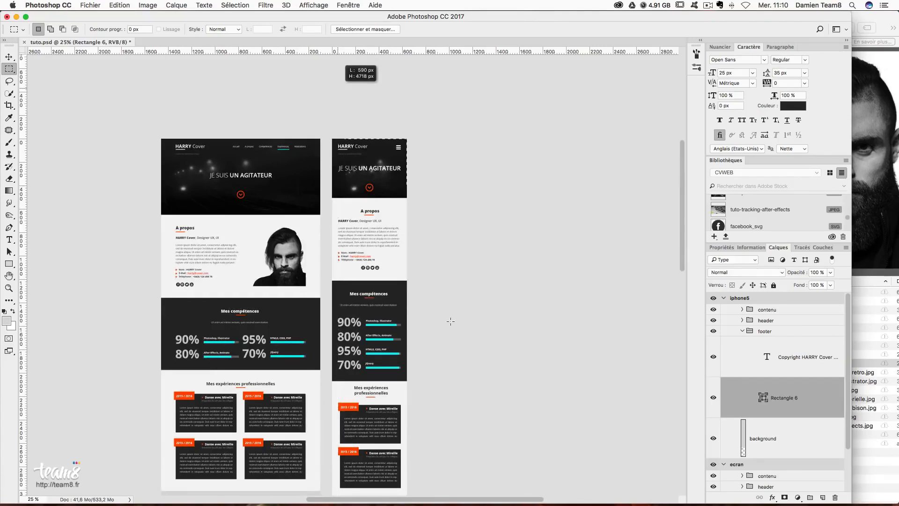
scroll(450, 322, "down", 8)
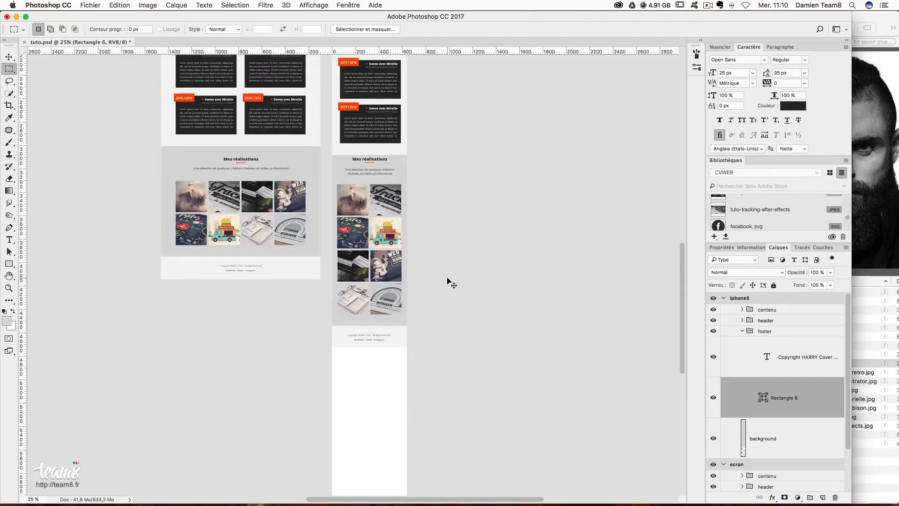
- Zoom back to 50% and select the iphone5 artboard with the Move tool
key("super+plus")
key("super+plus")
scroll(448, 276, "up", 6)
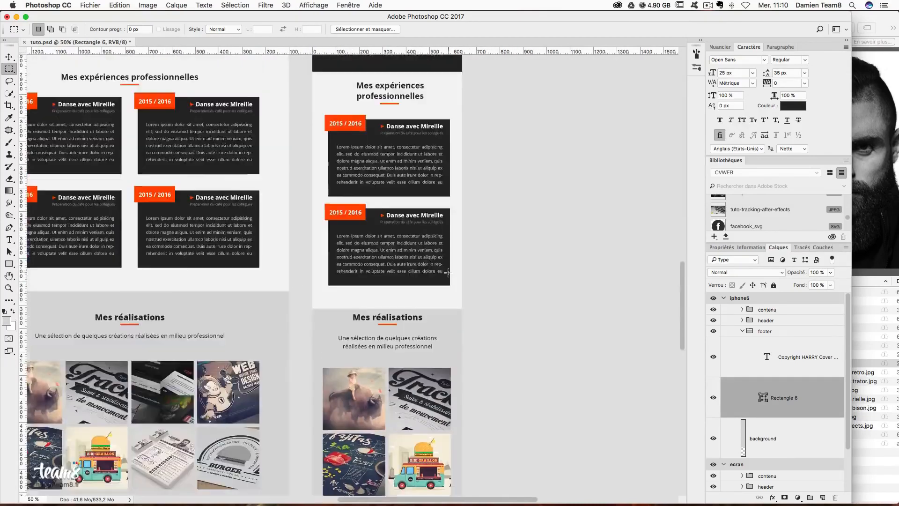
scroll(448, 273, "up", 3)
key("v")
scroll(296, 144, "up", 5)
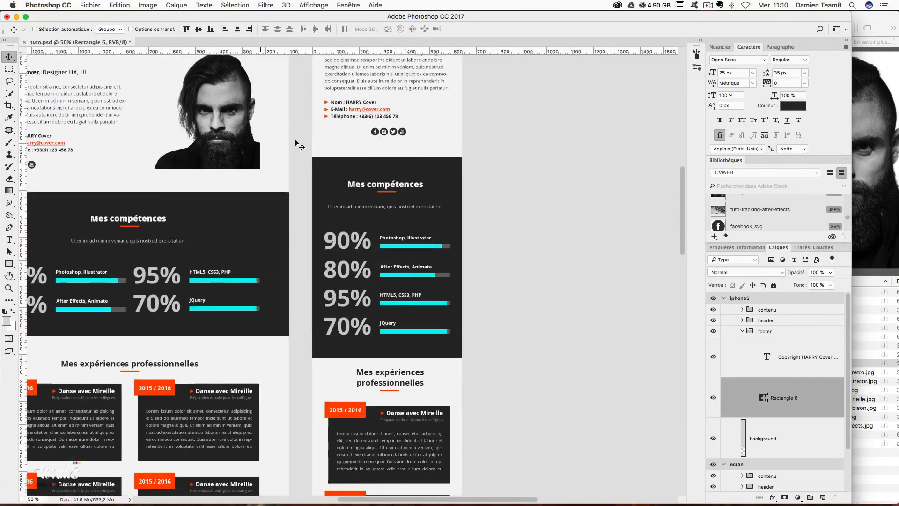
scroll(296, 144, "up", 7)
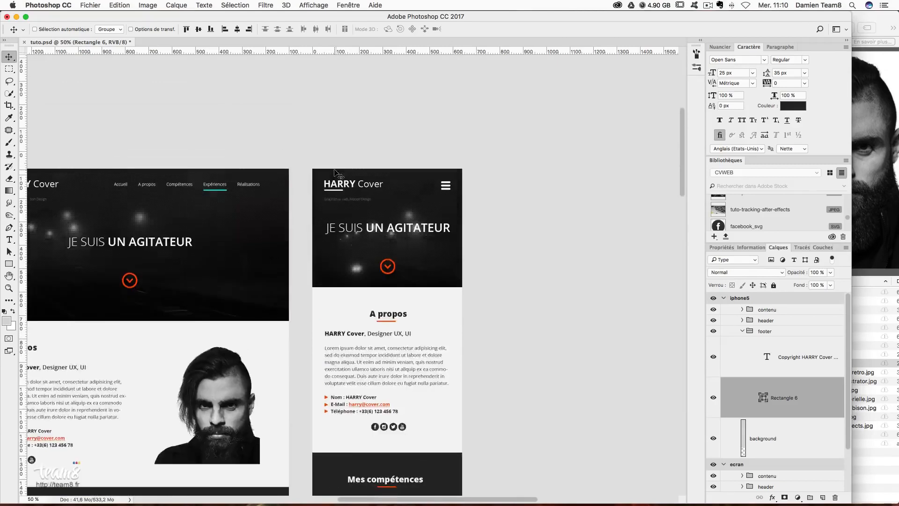
scroll(336, 172, "up", 1)
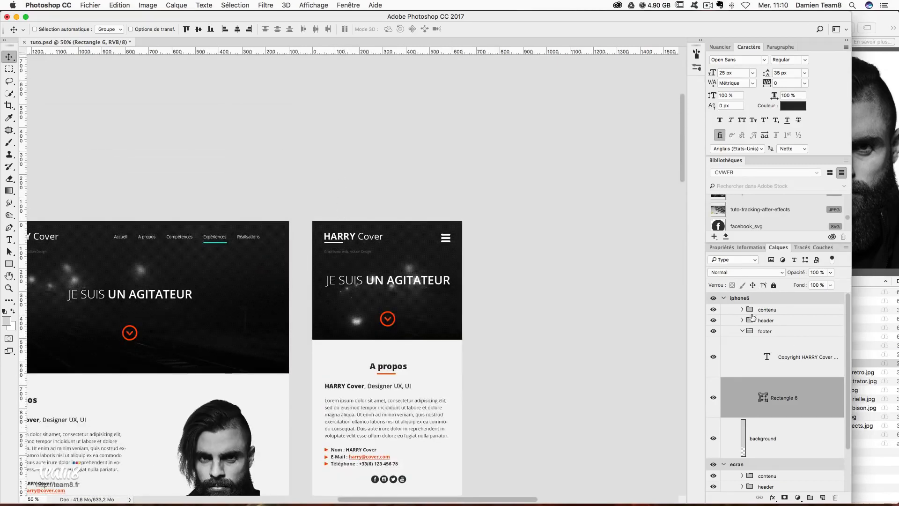
left_click(745, 299)
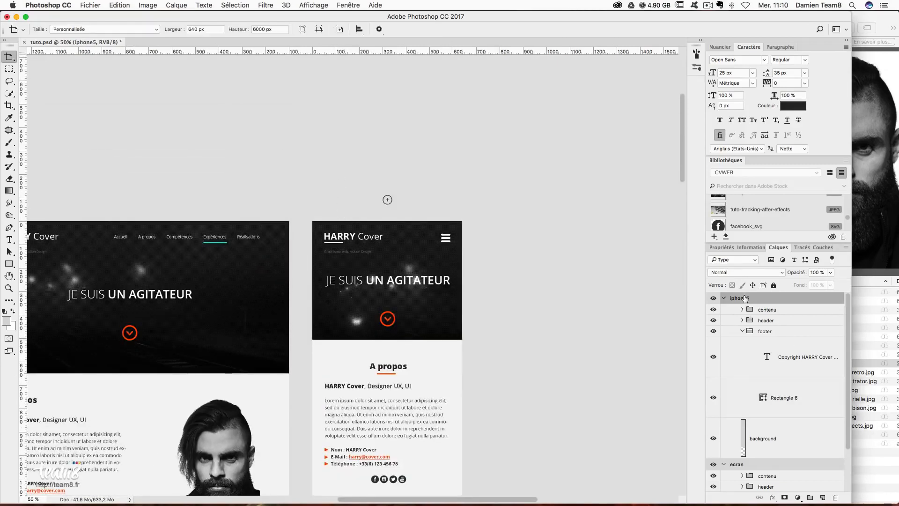
- Change the iphone5 artboard's height in Properties from 6000 px to 4718 px, then check the result
left_click(722, 247)
double_click(780, 274)
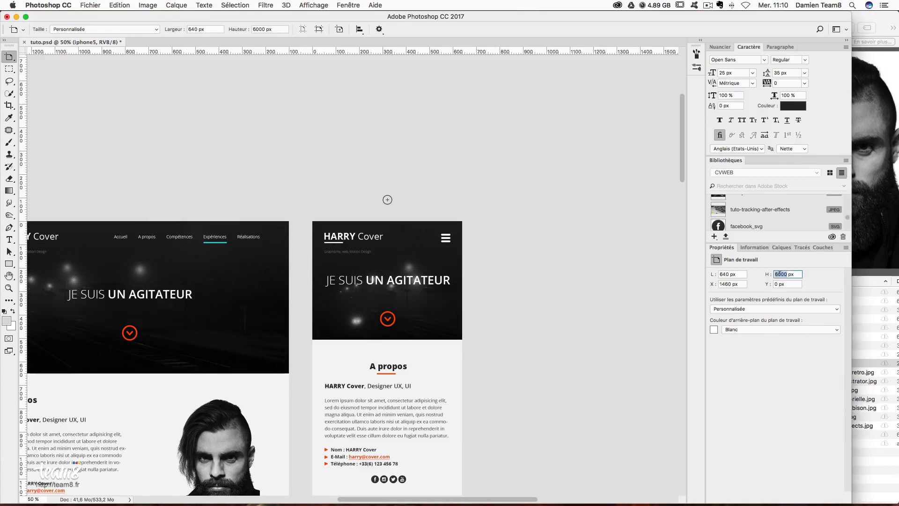
type("4718")
key("Return")
scroll(588, 363, "down", 15)
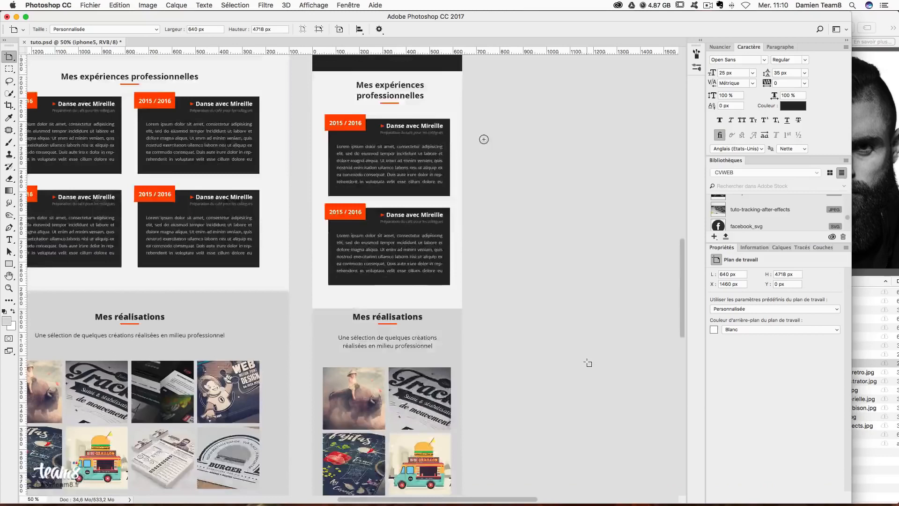
scroll(588, 363, "down", 2)
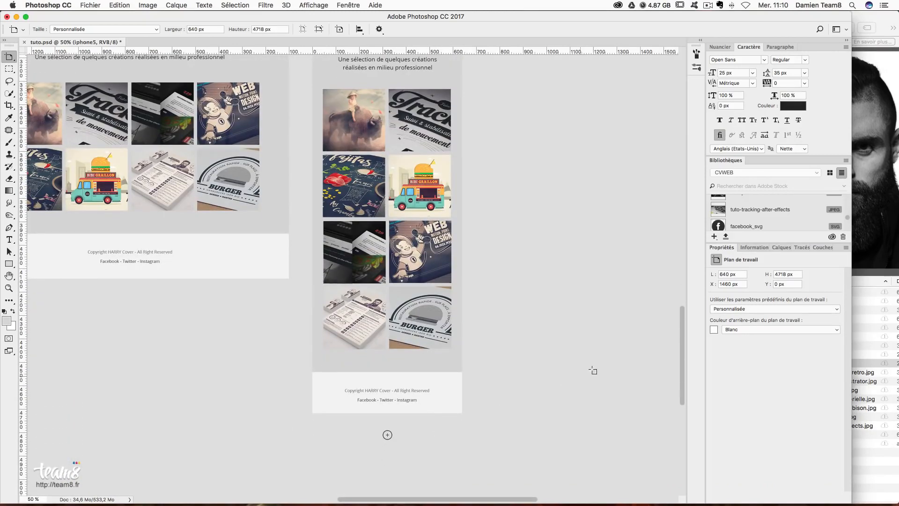
scroll(349, 381, "up", 1)
scroll(391, 416, "up", 10)
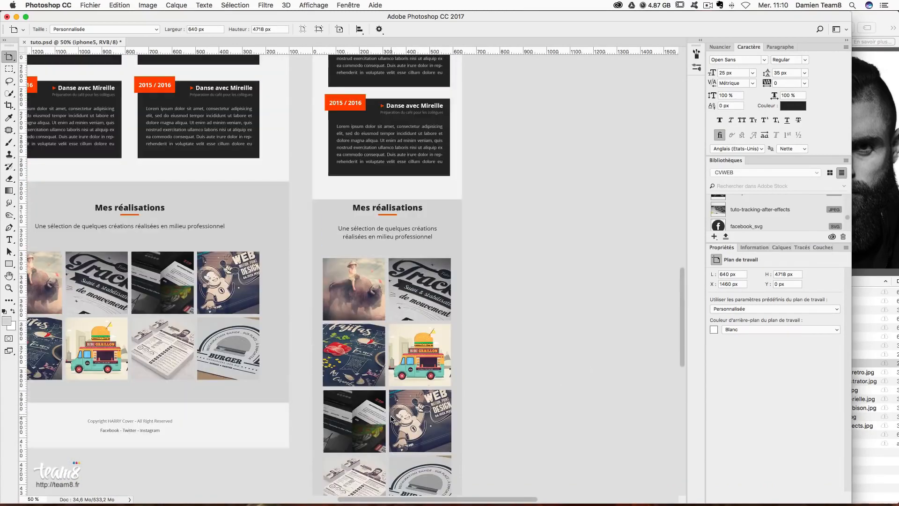
scroll(391, 417, "up", 8)
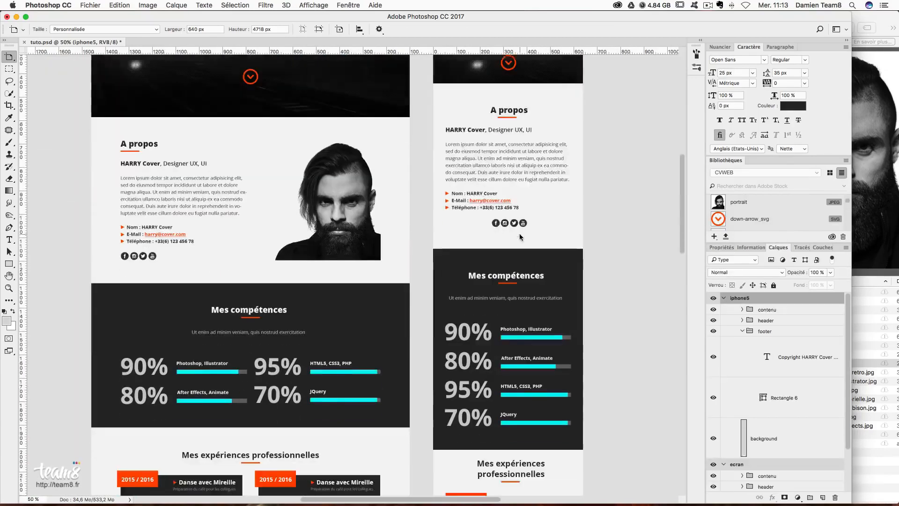
scroll(521, 237, "down", 3)
scroll(521, 237, "up", 5)
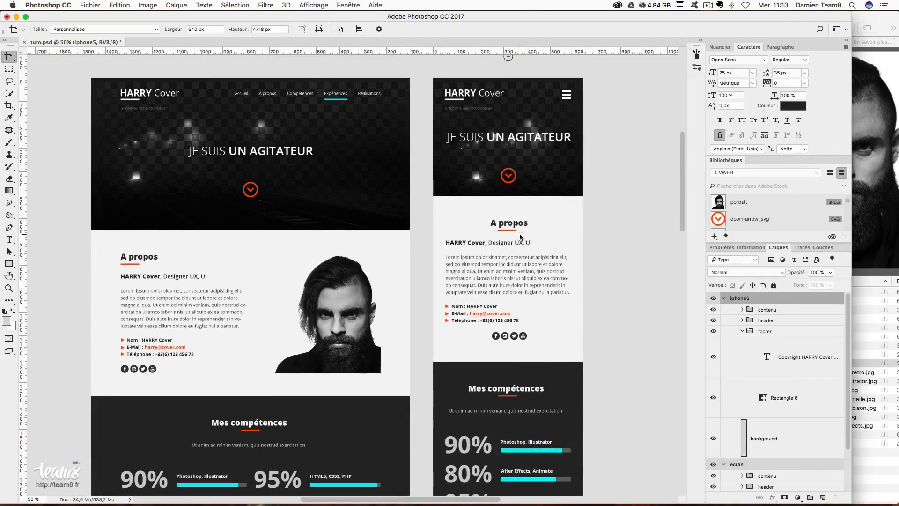
scroll(753, 214, "down", 2)
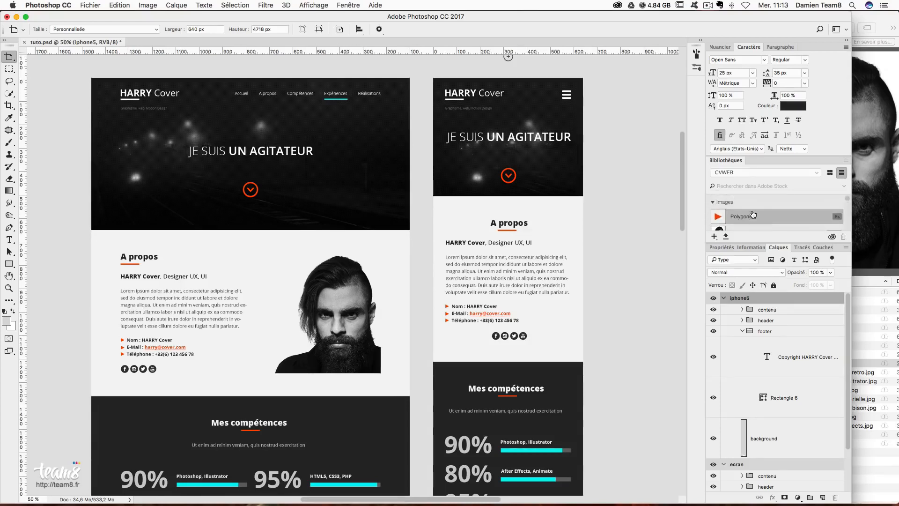
scroll(753, 214, "up", 3)
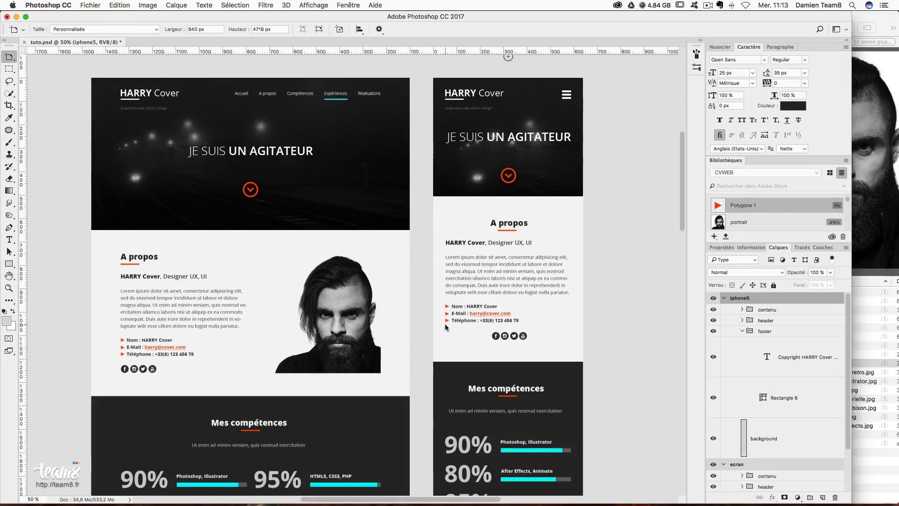
double_click(719, 206)
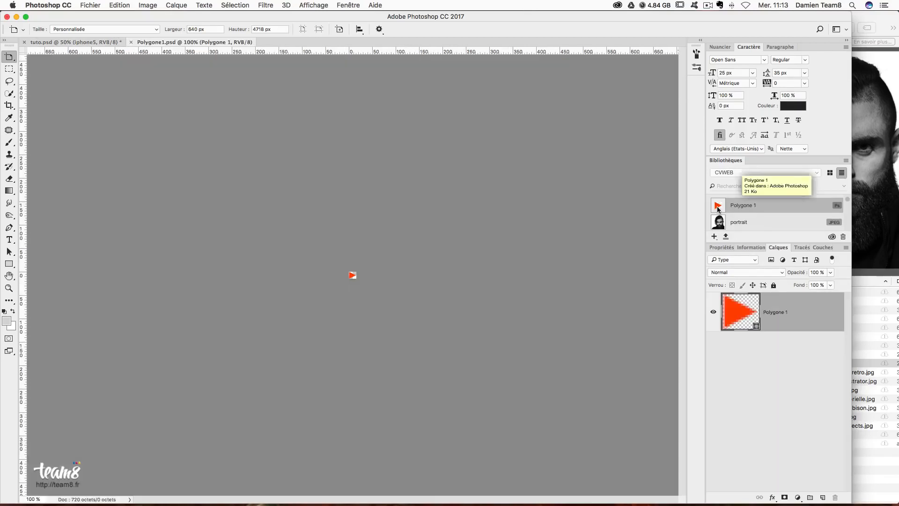
double_click(740, 300)
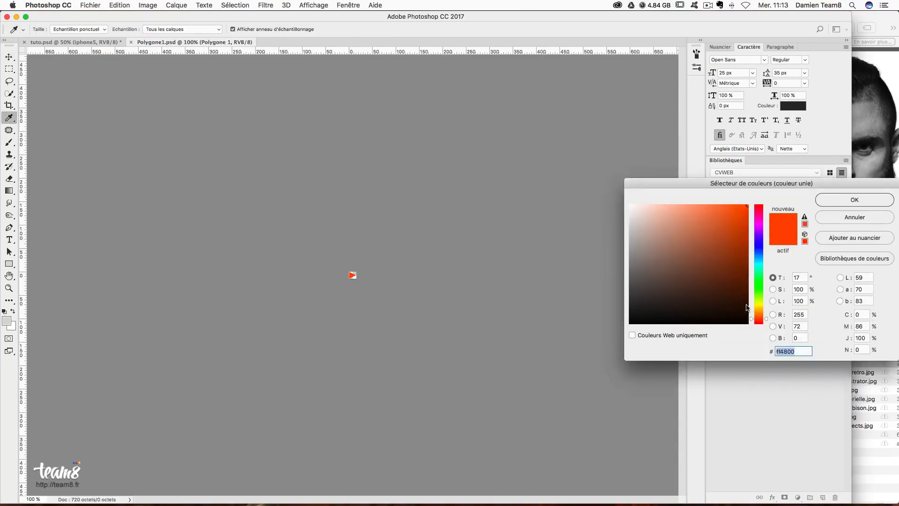
left_click_drag(761, 301, 761, 259)
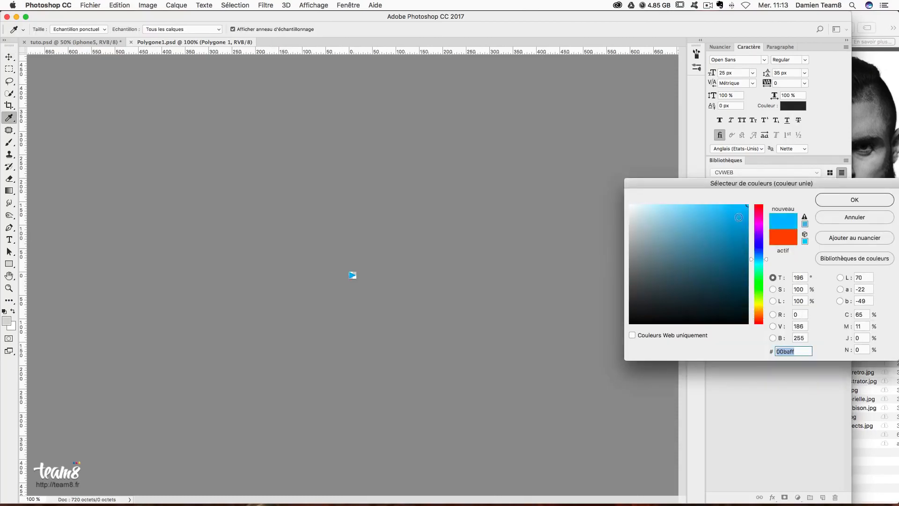
left_click(819, 204)
key("super+s")
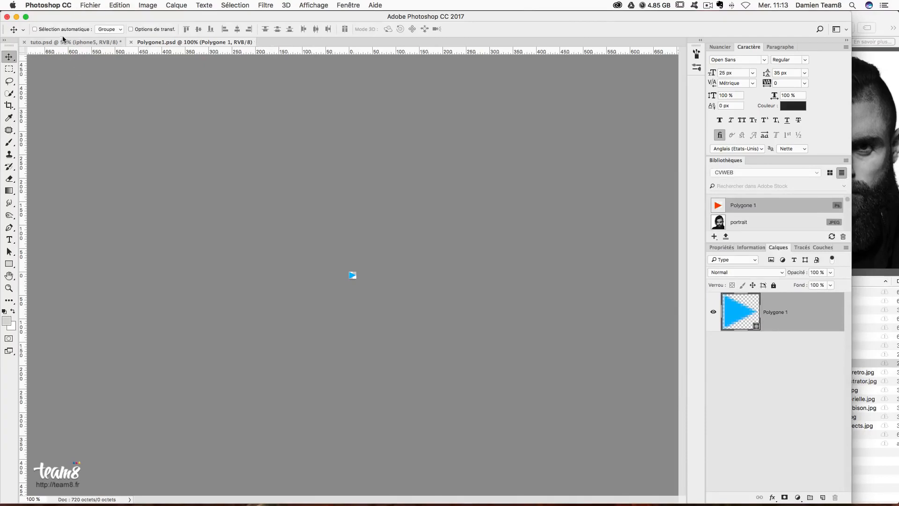
left_click(62, 41)
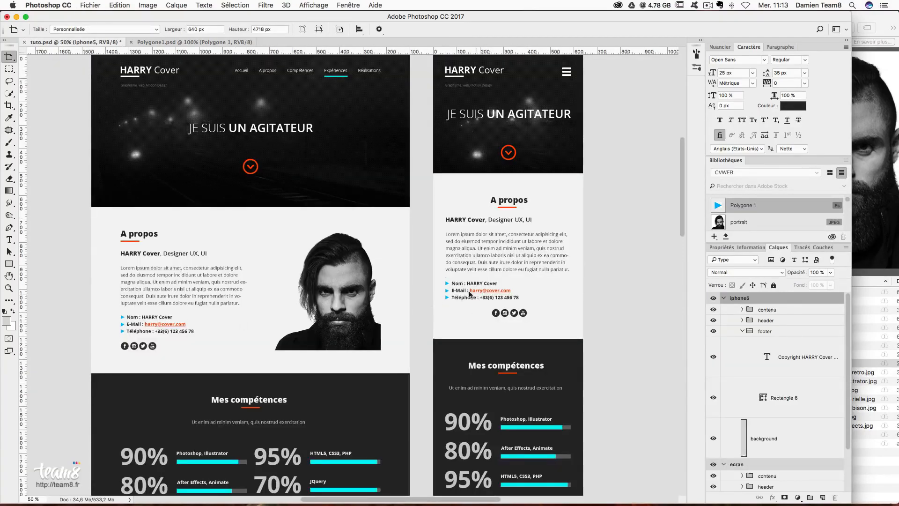
scroll(138, 157, "up", 1)
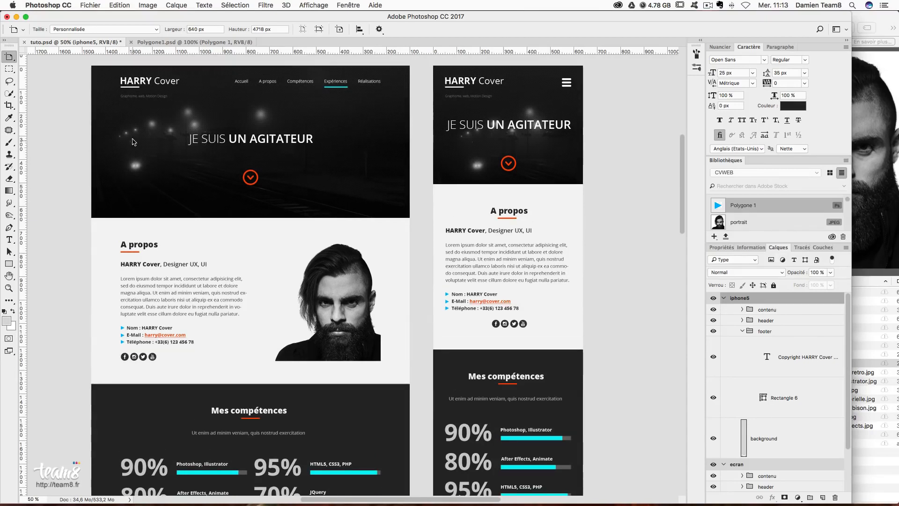
left_click(206, 42)
key("super+c")
key("super+s")
key("super+w")
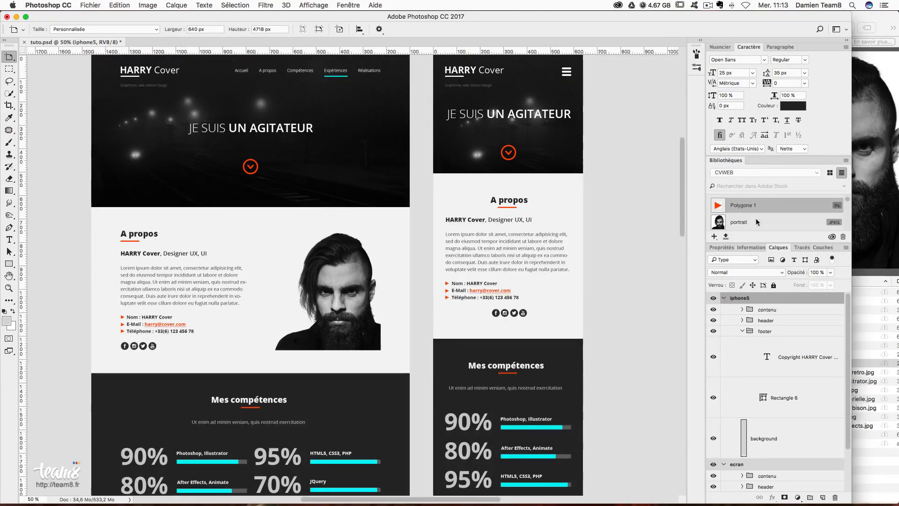
scroll(762, 224, "down", 3)
scroll(762, 225, "up", 2)
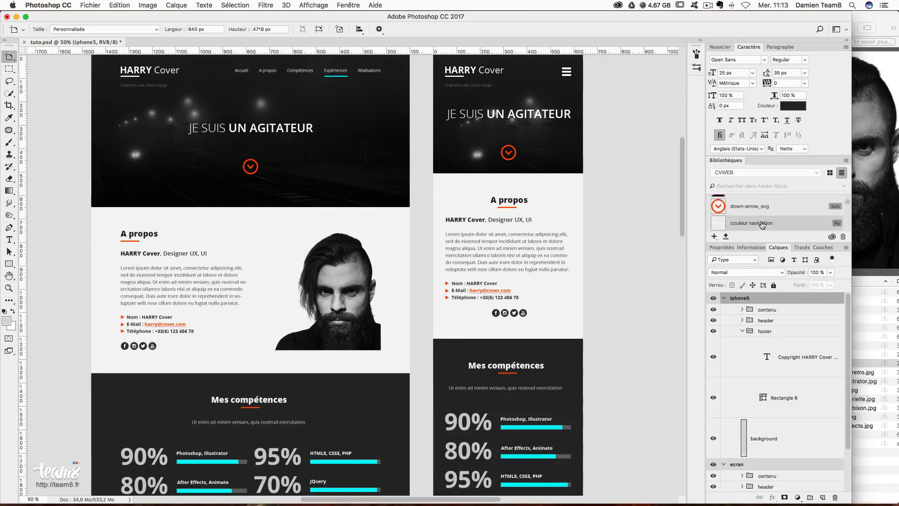
scroll(762, 225, "down", 3)
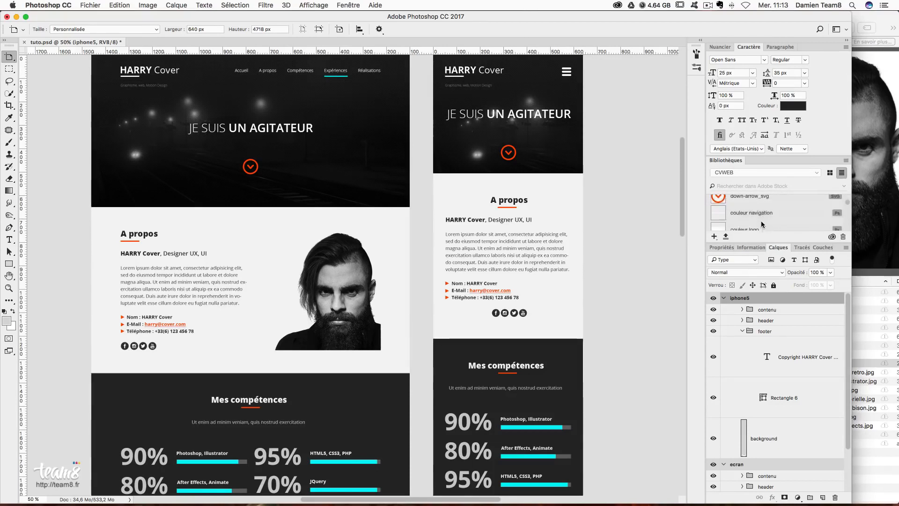
scroll(753, 222, "down", 2)
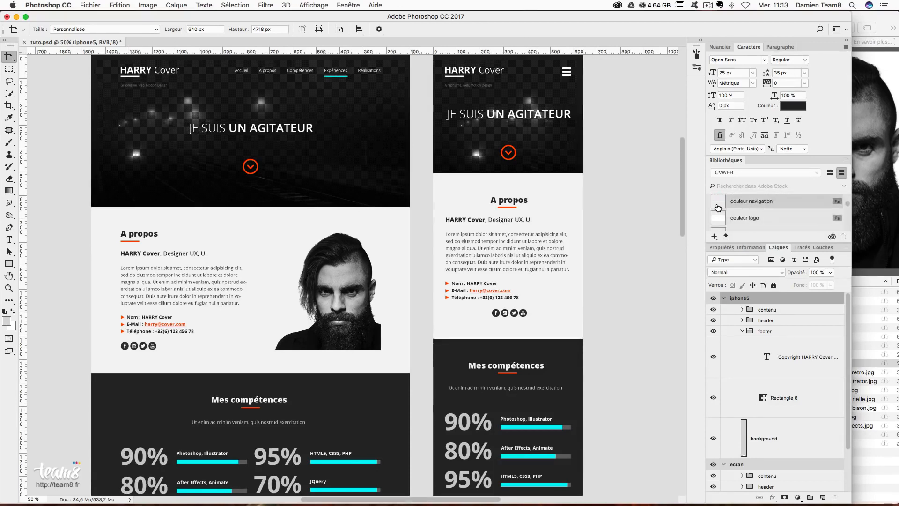
- Open the couleur logo library asset, try magenta as its fill, and check the mockup
double_click(718, 208)
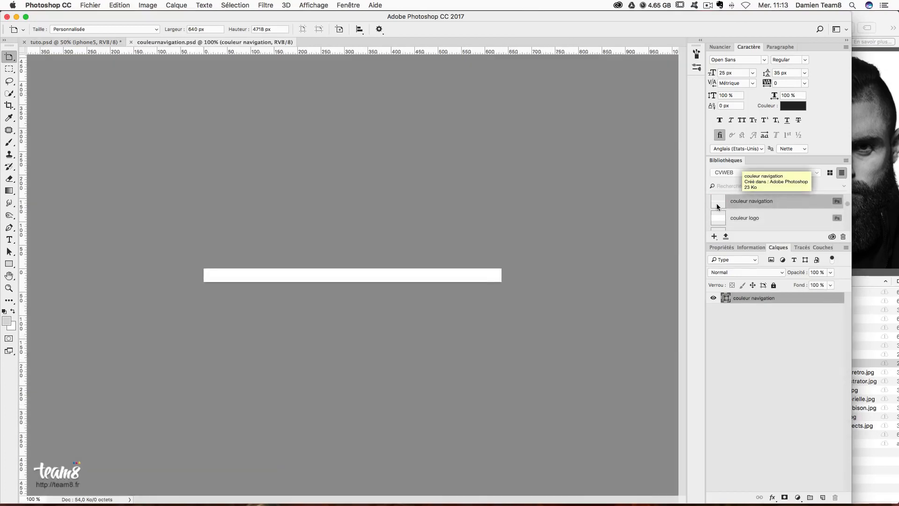
key("super+w")
double_click(724, 219)
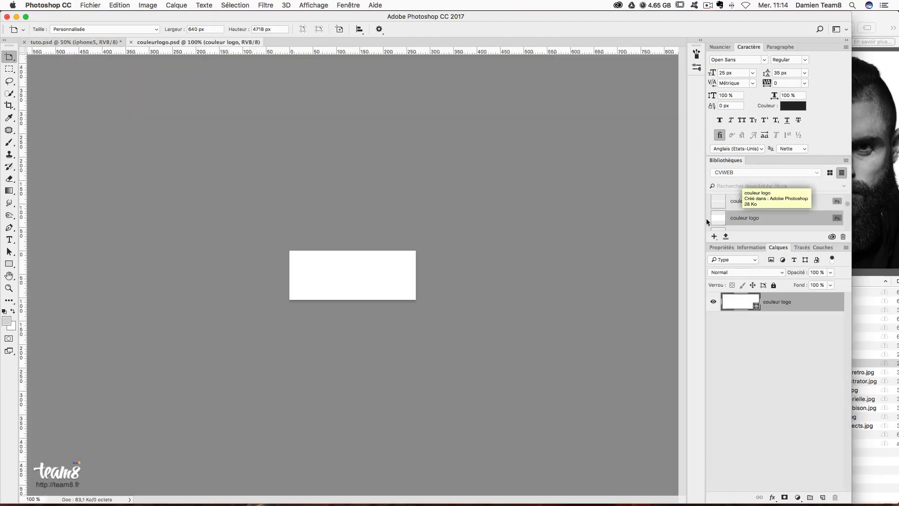
double_click(729, 302)
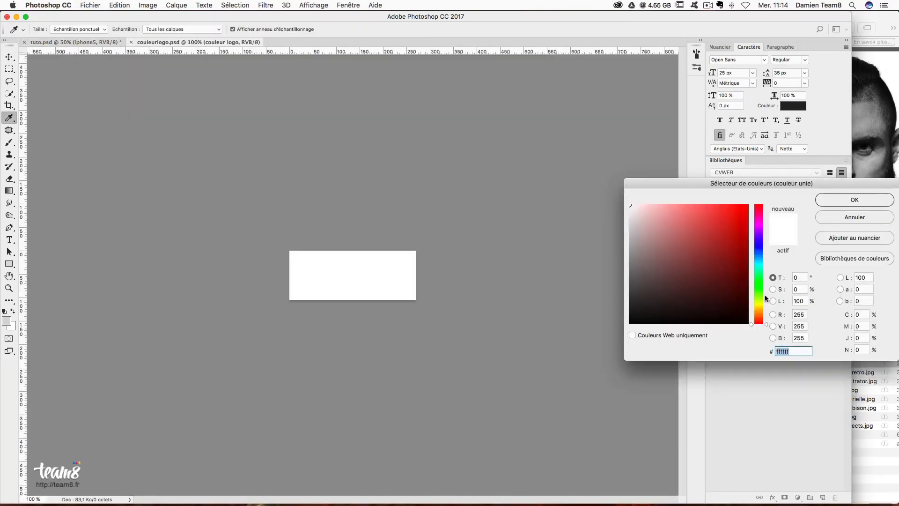
left_click(760, 227)
left_click(748, 205)
left_click(855, 199)
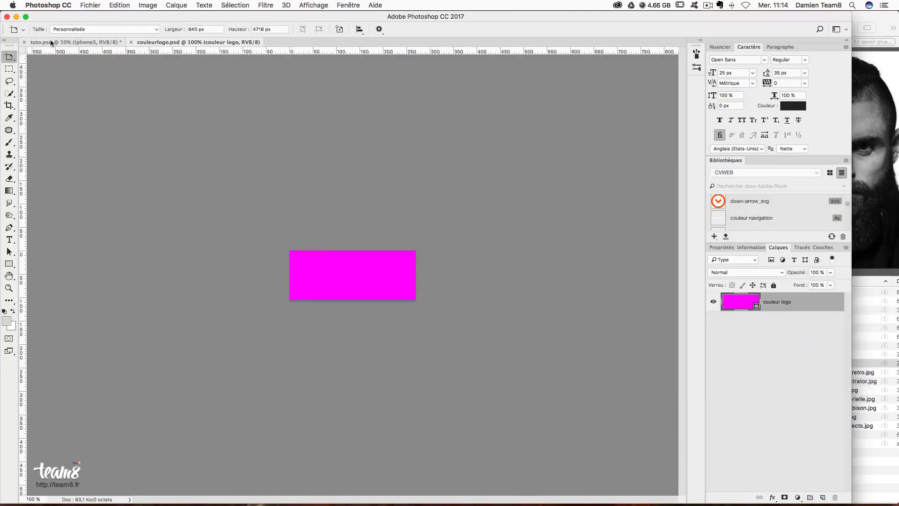
left_click(75, 42)
scroll(407, 195, "up", 1)
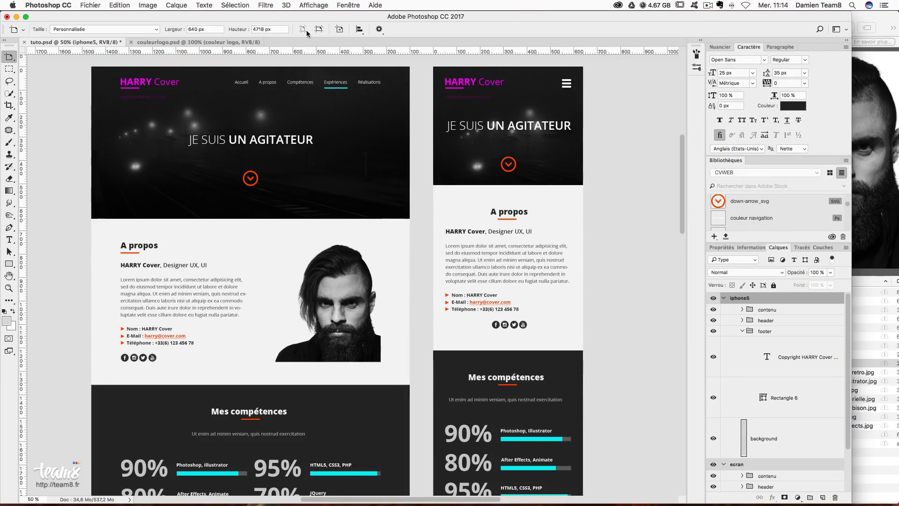
- Set the couleur logo fill to white (fff), then close and save the file
left_click(197, 42)
double_click(738, 304)
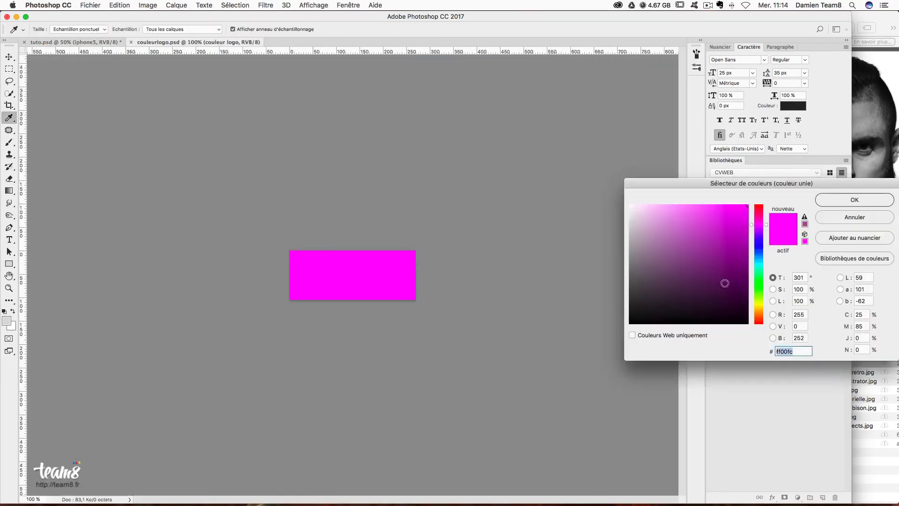
type("fff")
key("Return")
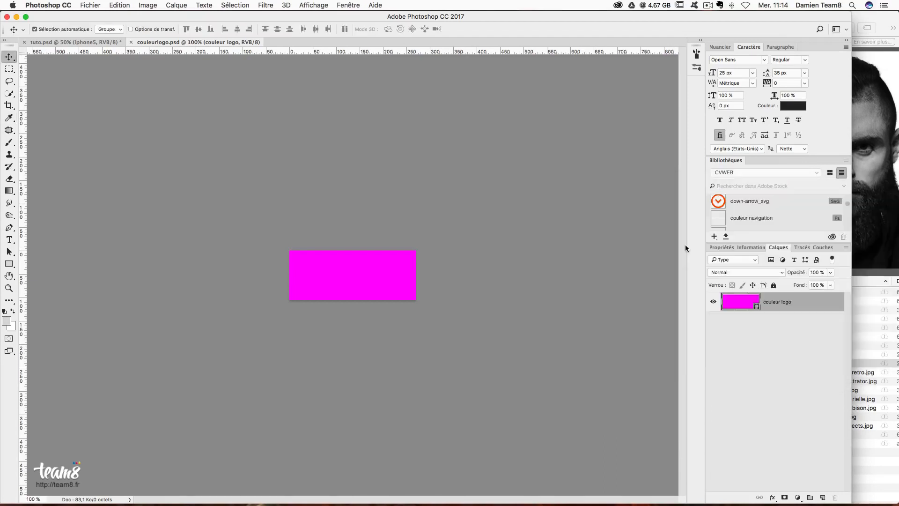
key("super+w")
key("Return")
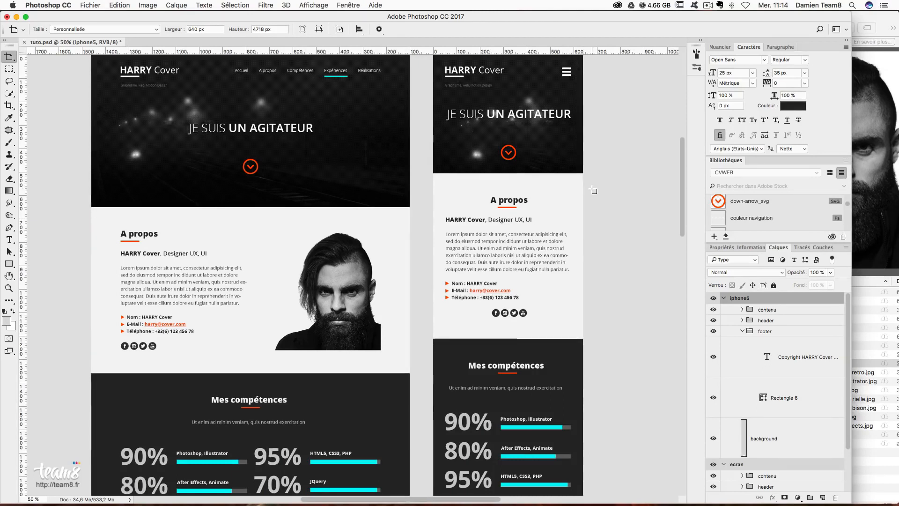
- Scroll down to the Mes réalisations grid and expand ecran > contenu in the Layers panel
scroll(771, 212, "down", 10)
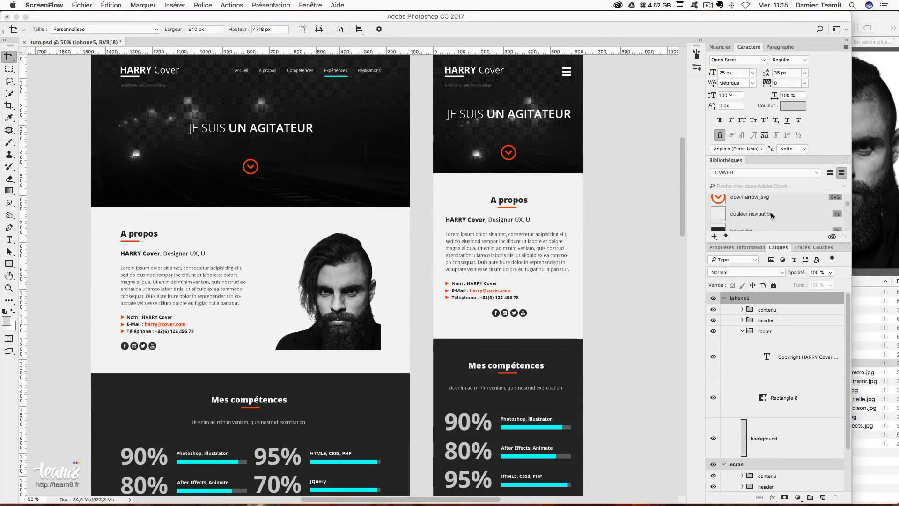
scroll(771, 213, "down", 10)
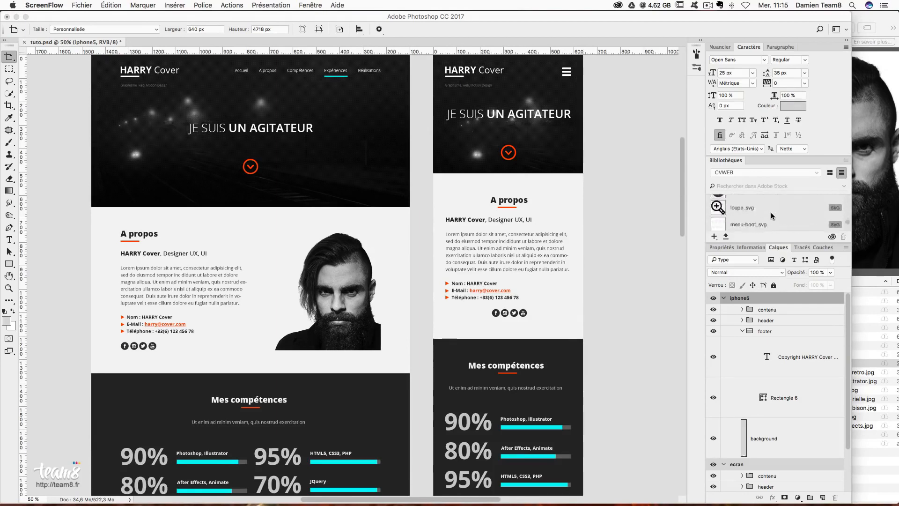
scroll(733, 210, "up", 2)
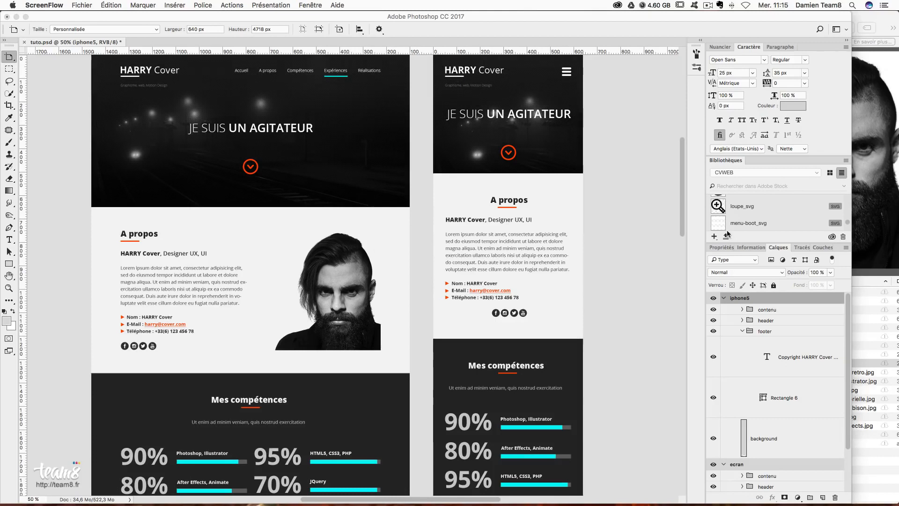
scroll(729, 227, "down", 1)
scroll(721, 213, "down", 3)
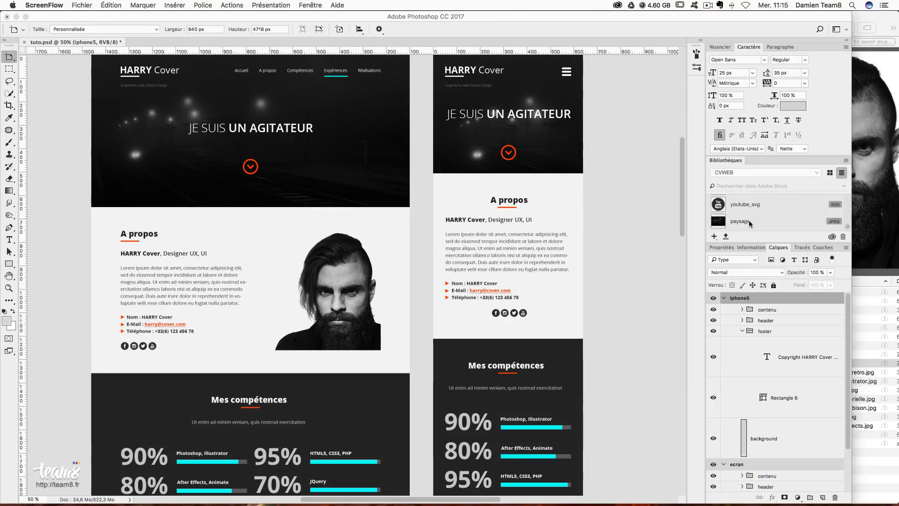
scroll(749, 214, "up", 3)
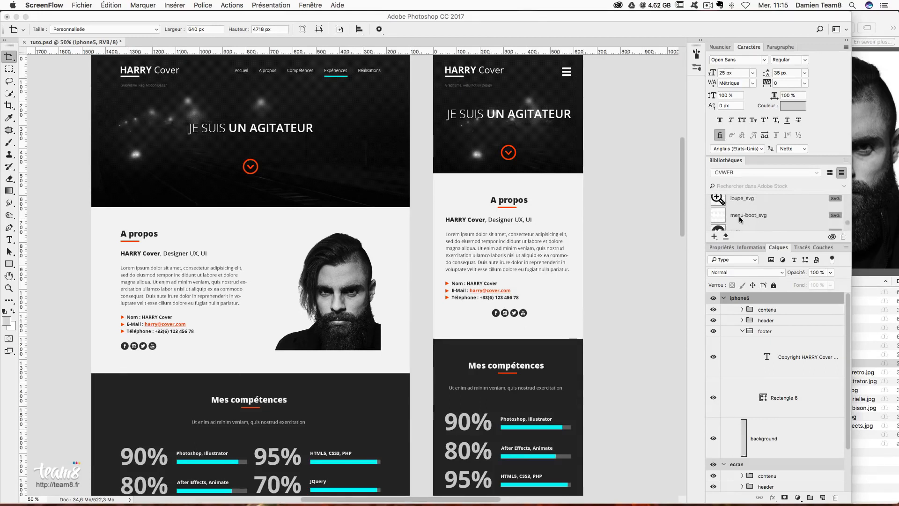
scroll(761, 218, "down", 4)
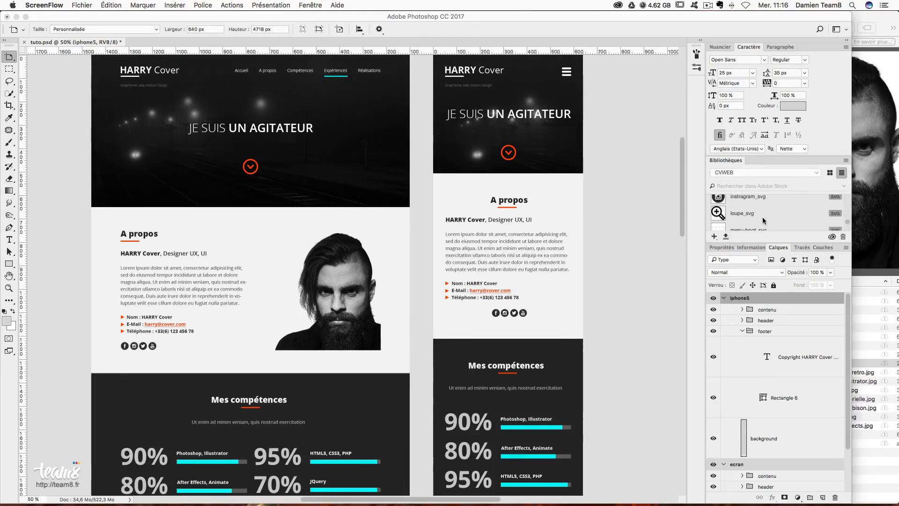
scroll(381, 288, "down", 3)
scroll(379, 287, "down", 15)
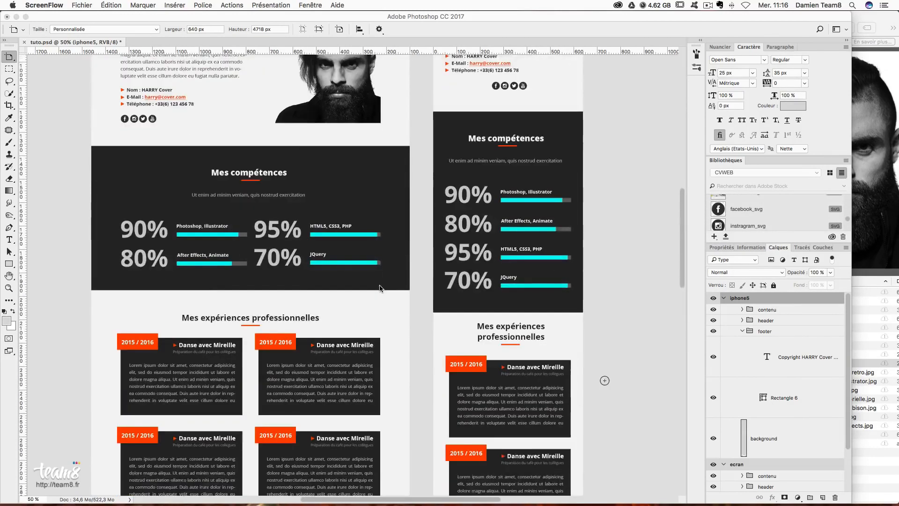
scroll(381, 287, "down", 1)
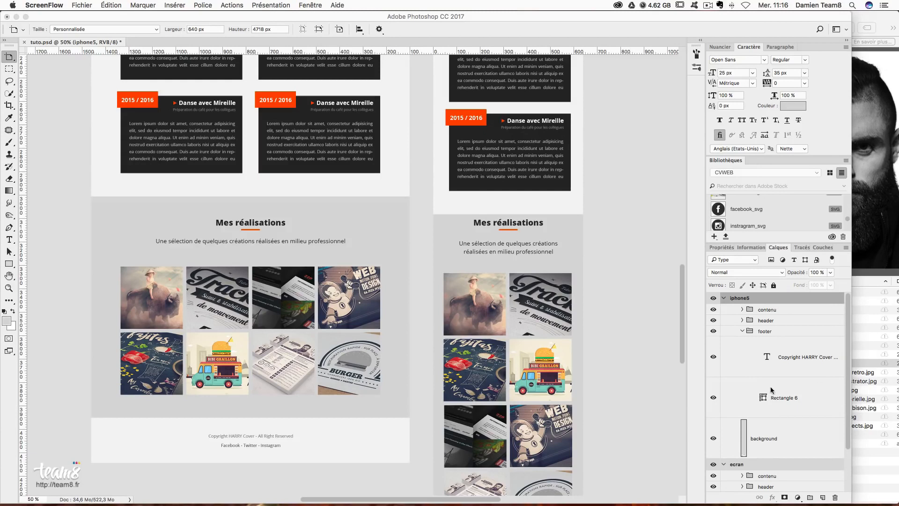
scroll(773, 390, "down", 3)
left_click(767, 424)
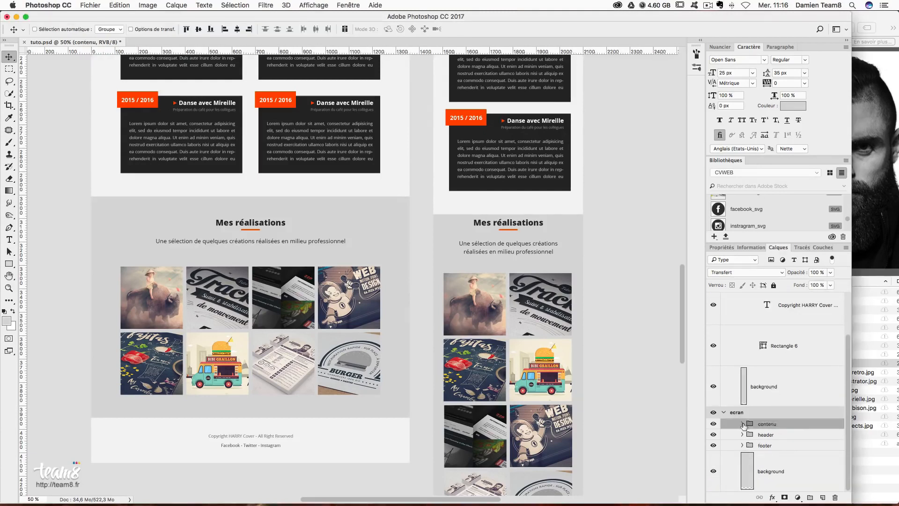
left_click(743, 424)
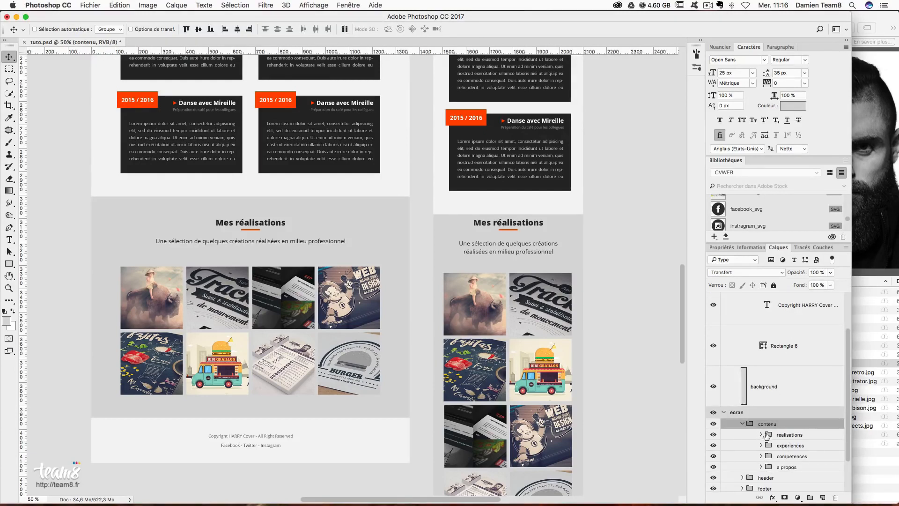
double_click(765, 435)
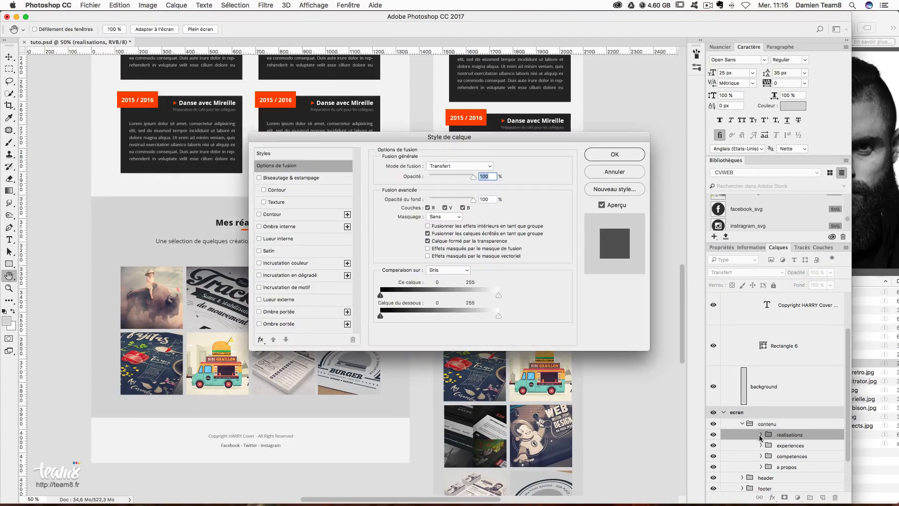
- Select the realisations group's first image, show guides, and zoom to 100% on the thumbnails
key("Escape")
left_click(760, 435)
left_click(800, 457)
scroll(819, 461, "down", 1)
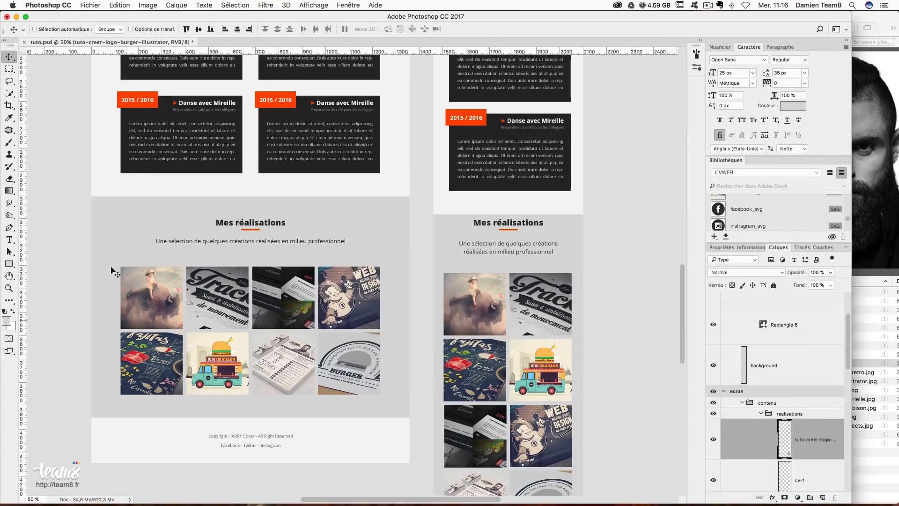
left_click(9, 69)
key("super+semicolon")
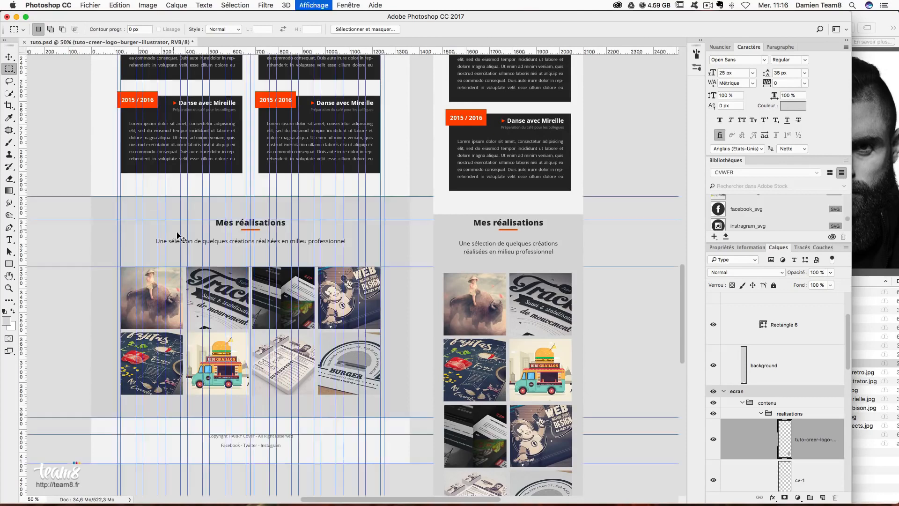
key("super+plus")
key("super+plus")
left_click_drag(324, 268, 488, 230)
- Create an exact 250 × 250 px white-filled rectangle for the second thumbnail
left_click(15, 263)
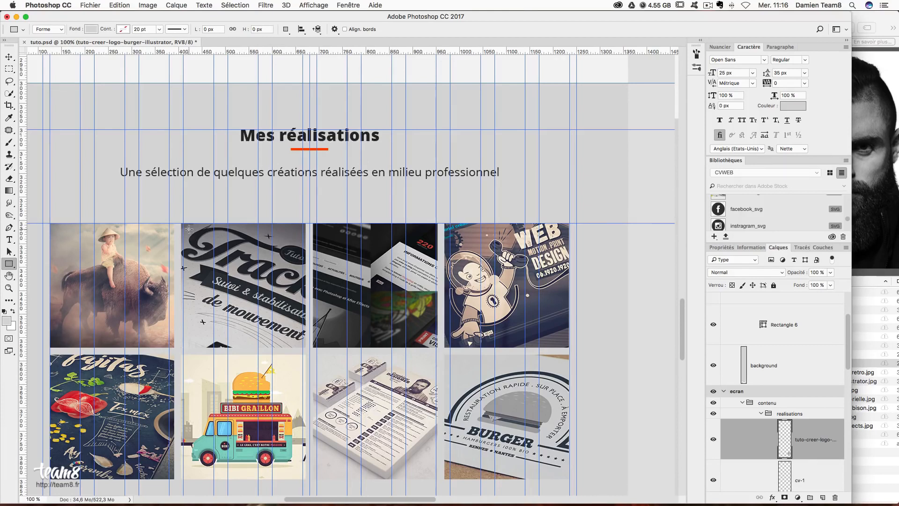
left_click_drag(187, 228, 298, 342)
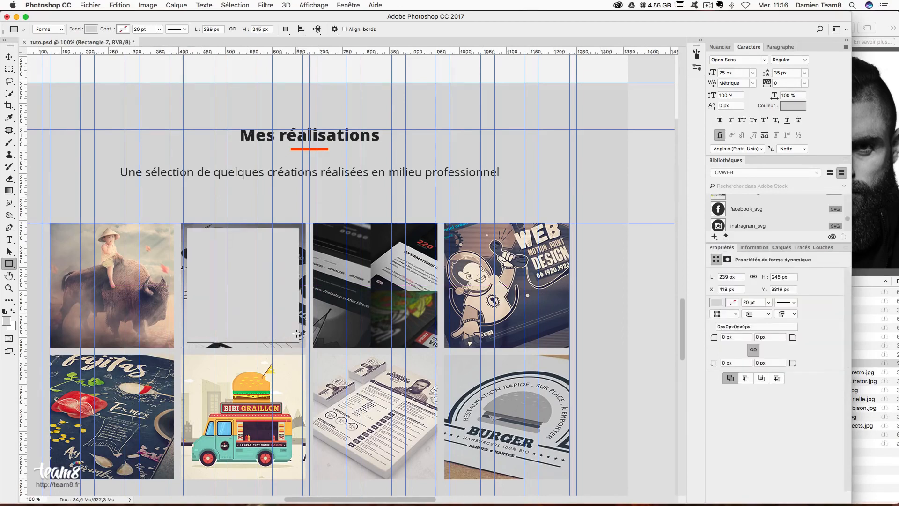
key("super+z")
left_click(256, 296)
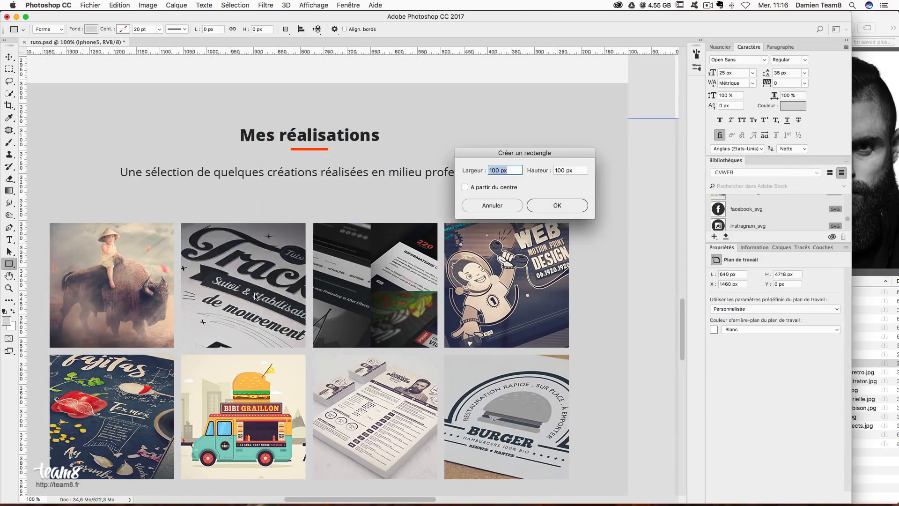
type("250")
key("Tab")
type("250")
key("Return")
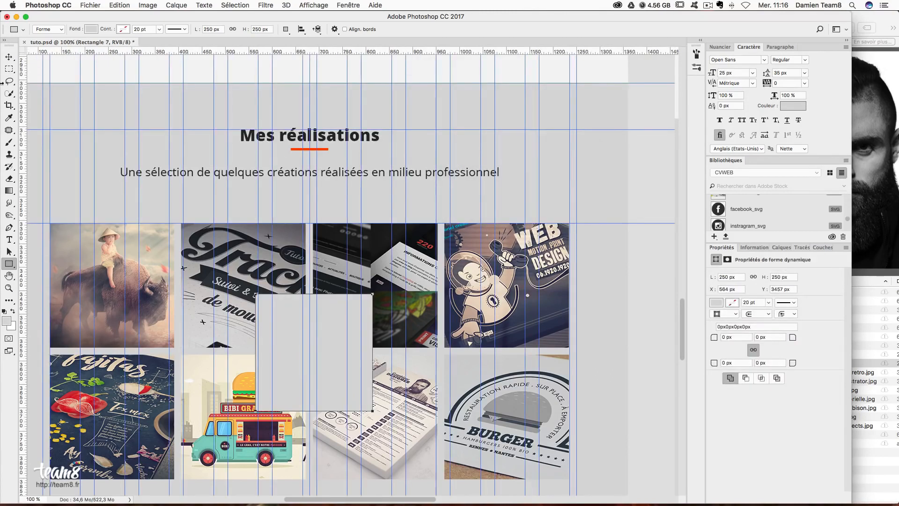
left_click(90, 29)
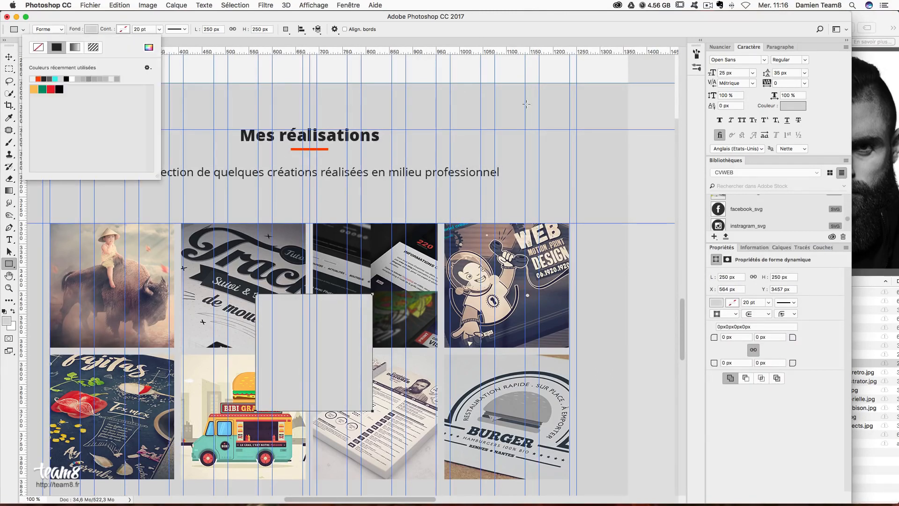
left_click(74, 79)
left_click(356, 98)
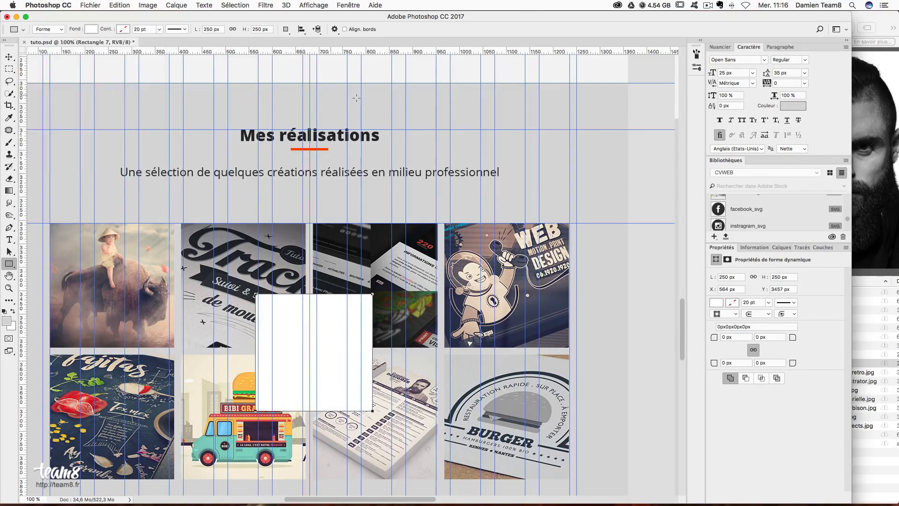
- Move Rectangle 7 into the realisations group and set its opacity to 90%
left_click(779, 247)
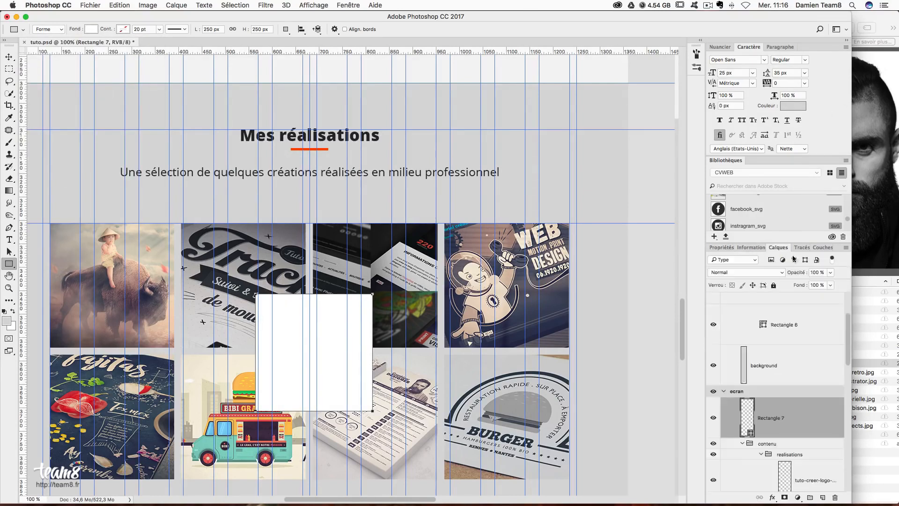
left_click_drag(802, 414, 802, 457)
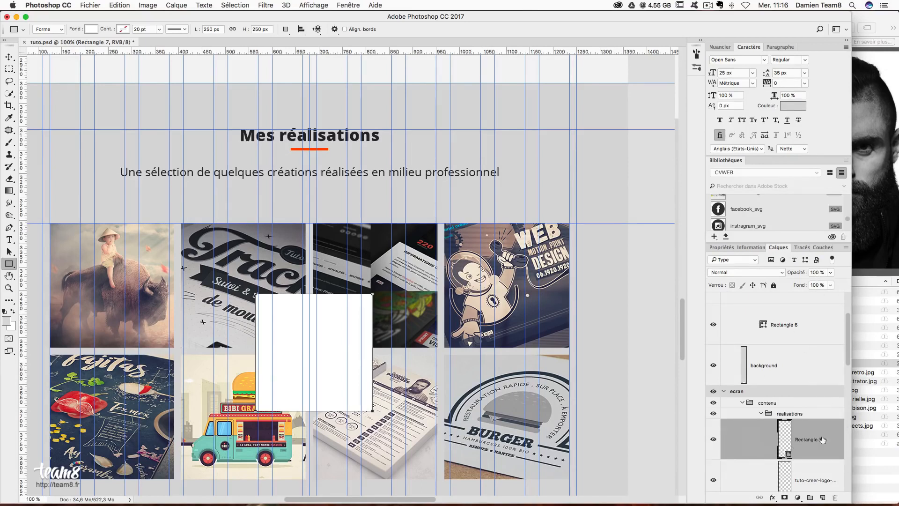
left_click(821, 271)
type("5")
type("80")
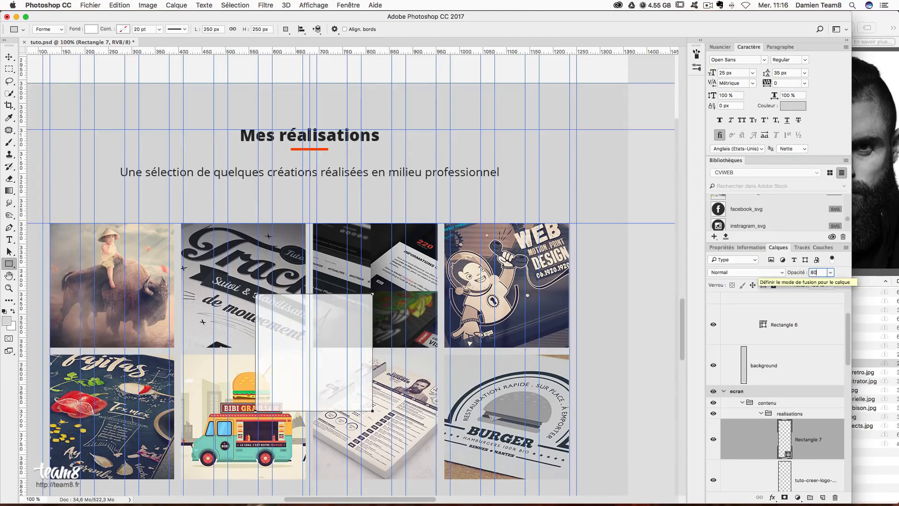
left_click(819, 272)
type("910")
key("Return")
key("Return")
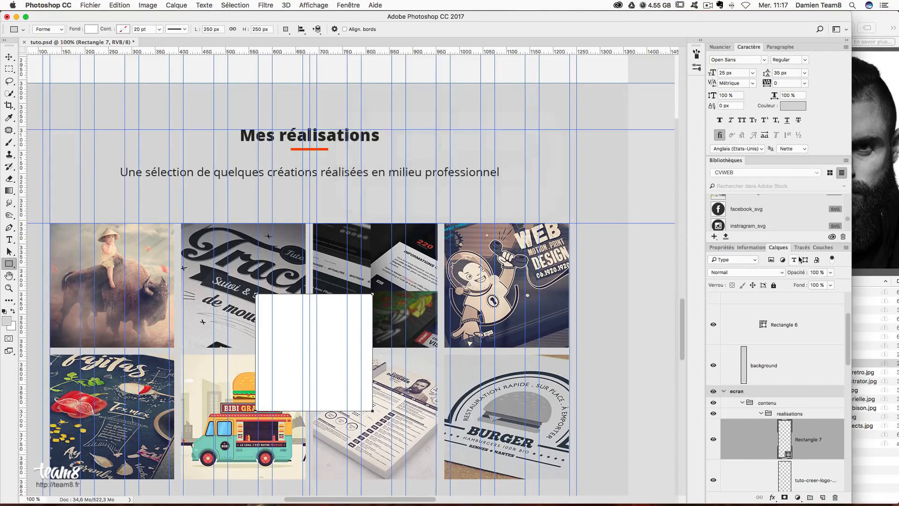
left_click(790, 272)
type("90")
key("Return")
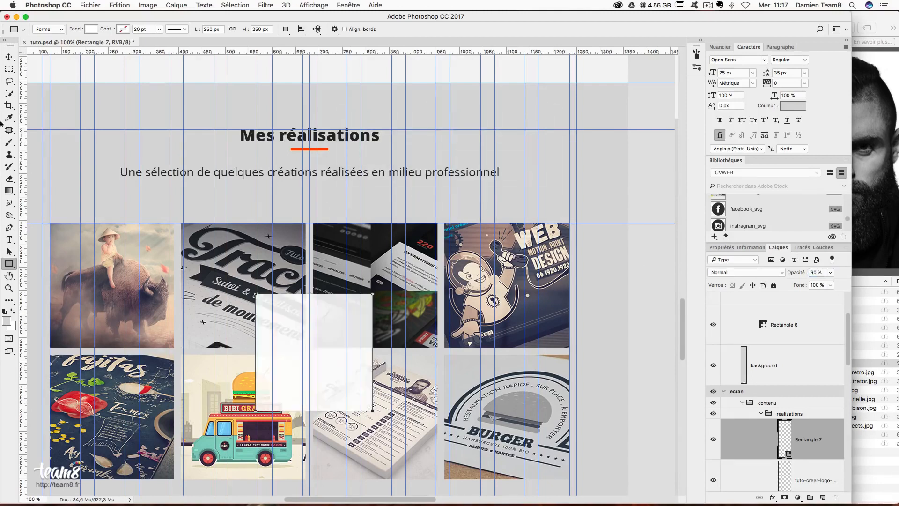
- Position the white overlay over the second thumbnail, nudging it 1 px left and checking guides
left_click(10, 57)
left_click_drag(341, 311, 267, 256)
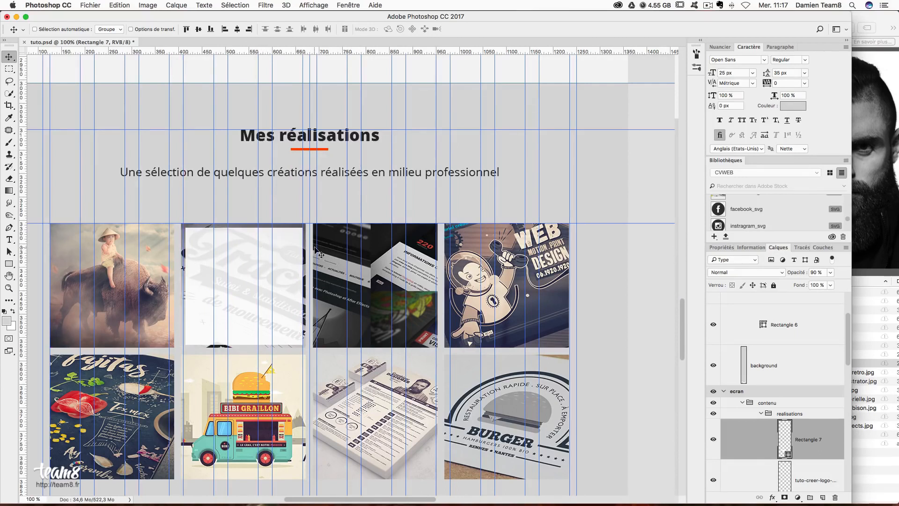
key("super+semicolon")
key("Left")
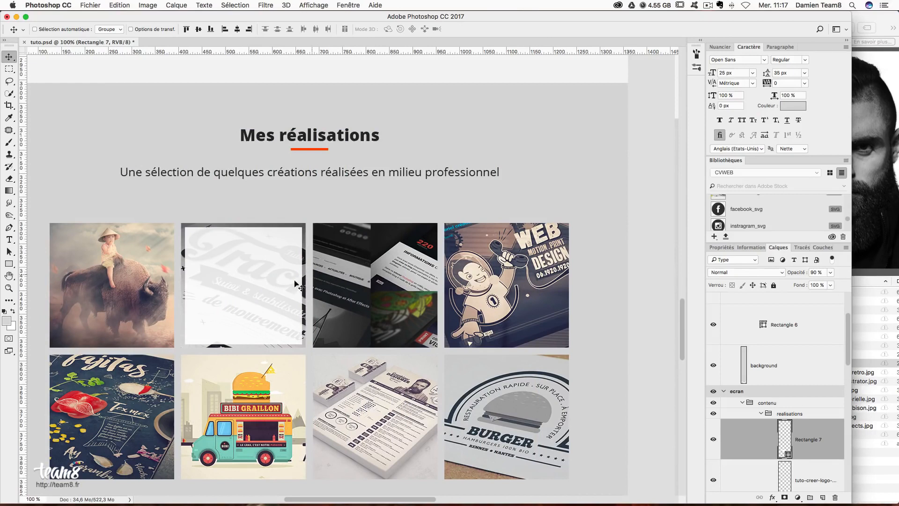
key("super+semicolon")
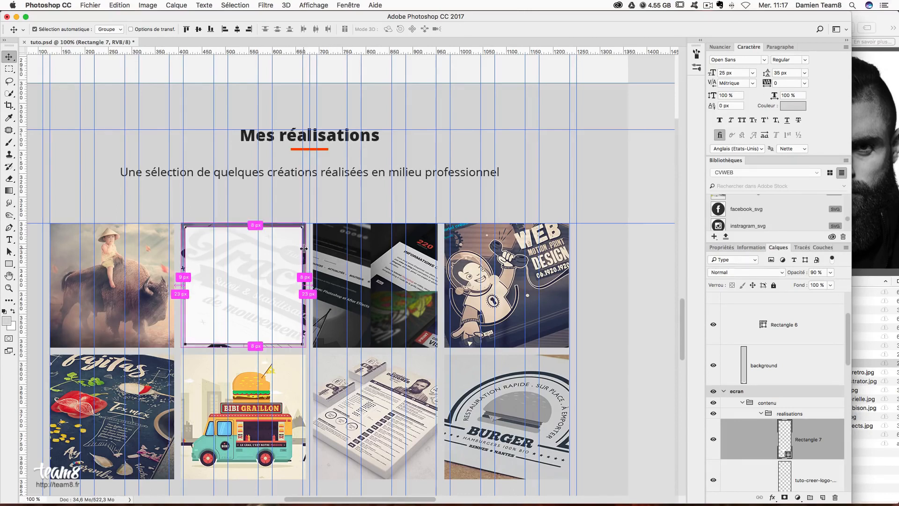
key("super+semicolon")
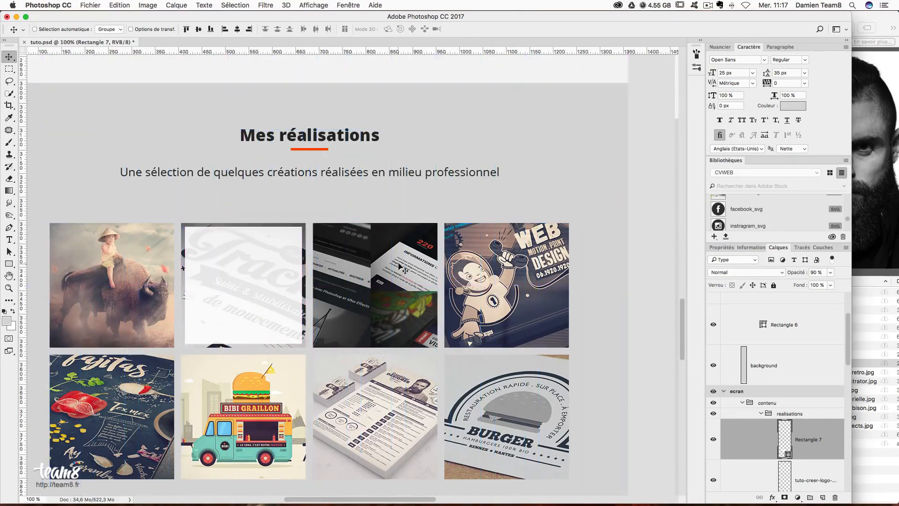
- Place loupe_svg from the CVWEB library onto the overlay and move it into position
scroll(779, 213, "down", 2)
scroll(779, 215, "down", 2)
left_click_drag(773, 206, 235, 280)
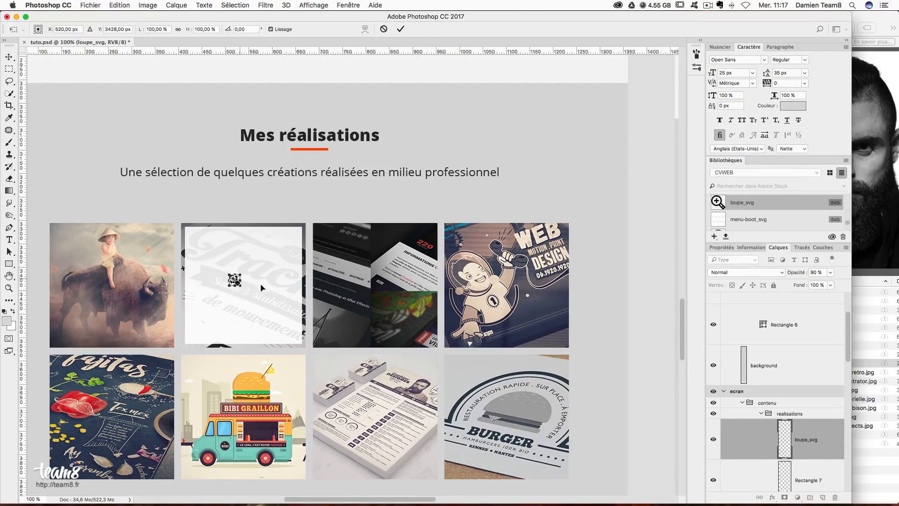
key("Return")
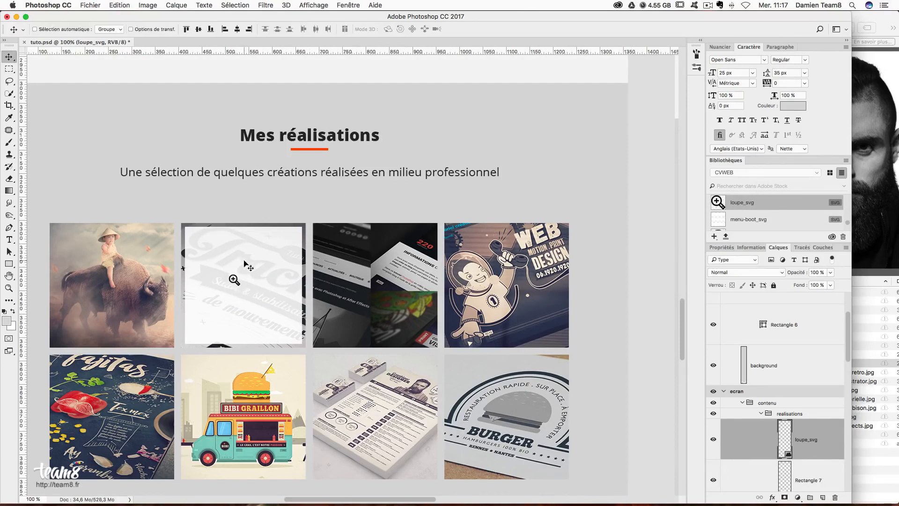
left_click_drag(250, 274, 257, 302)
key("super+semicolon")
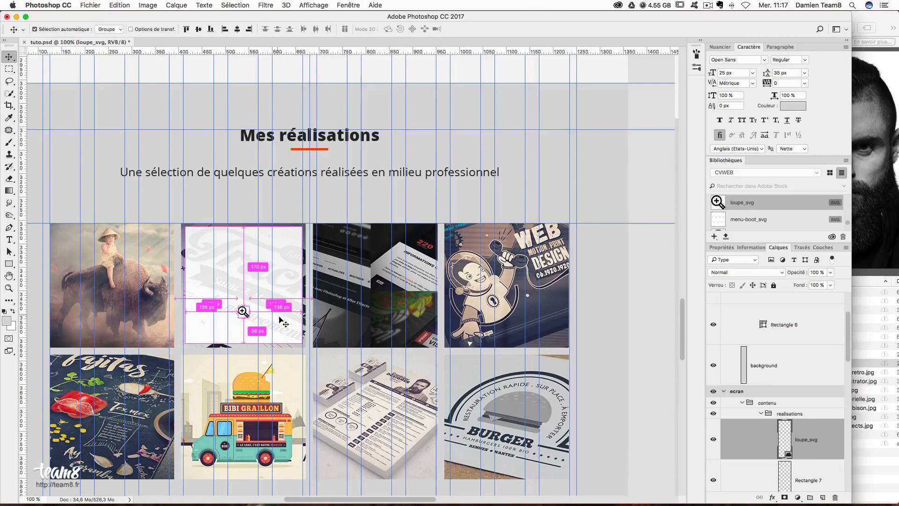
left_click(9, 240)
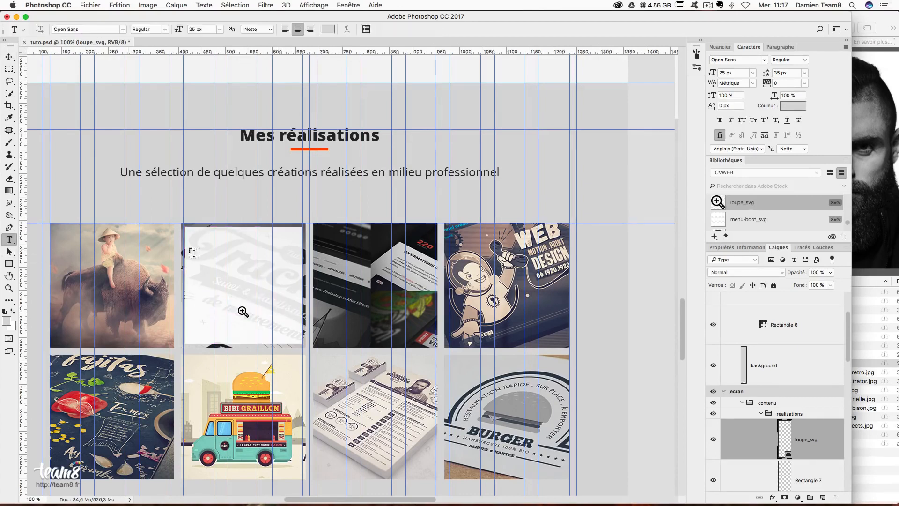
- Type the caption 'Nom du projet' on the overlay in Bold with colour #222222
left_click(233, 256)
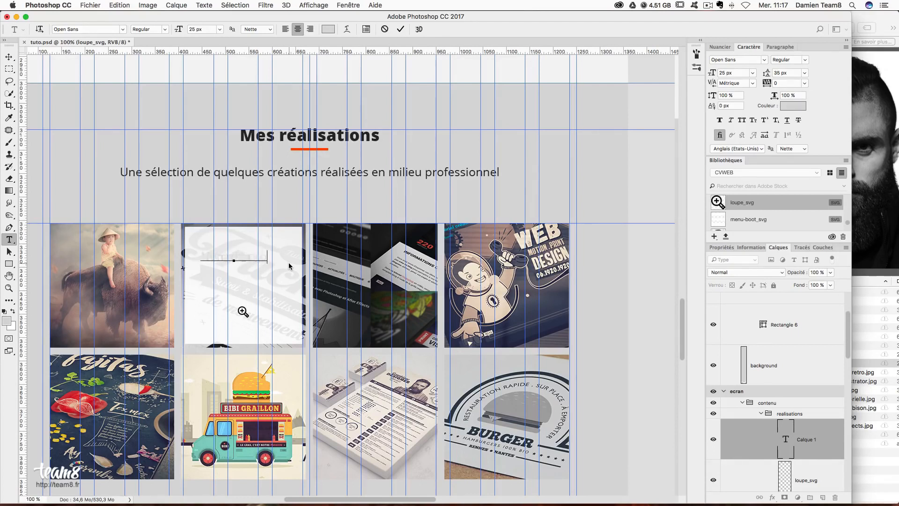
type("Nom du projet")
key("super+a")
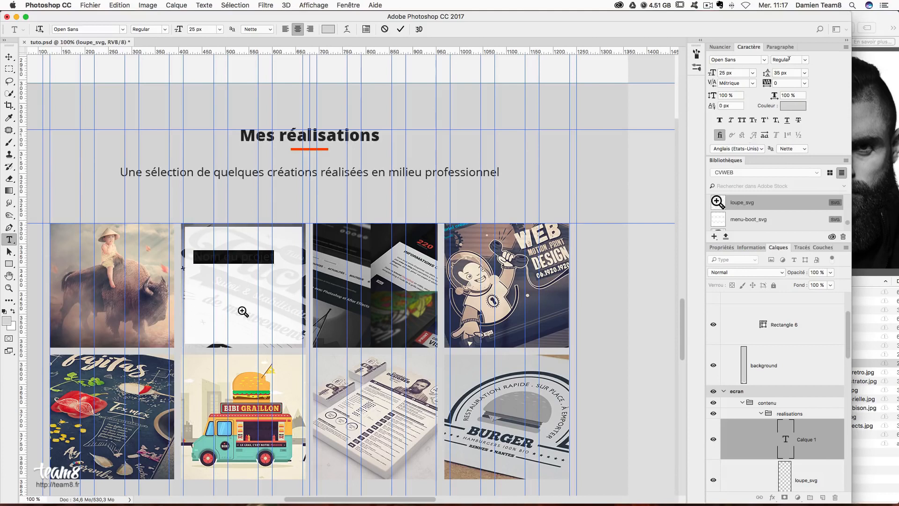
left_click(804, 61)
left_click(804, 95)
left_click(793, 106)
key("Tab")
key("Tab")
key("Tab")
key("Tab")
key("Tab")
key("Tab")
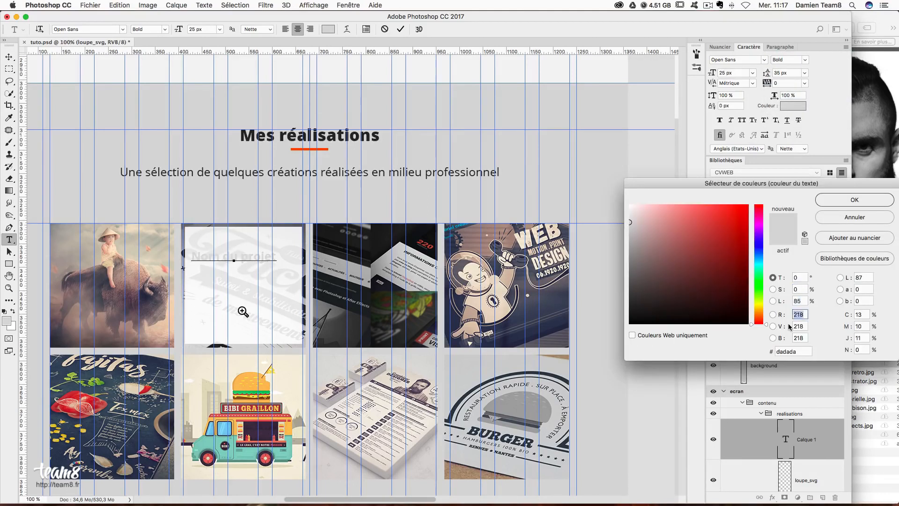
type("222222")
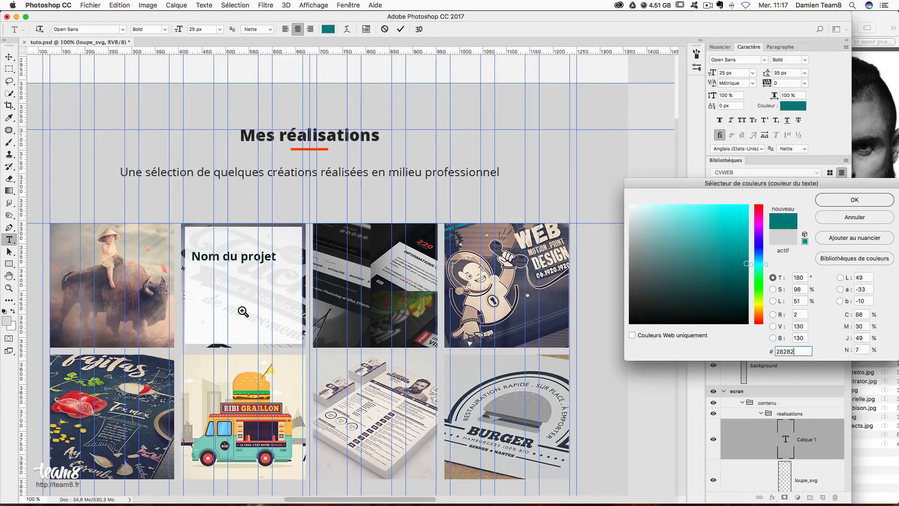
key("Return")
- Set the 'Nom du projet' caption to 20 px and nudge it into place in the card
left_click(9, 57)
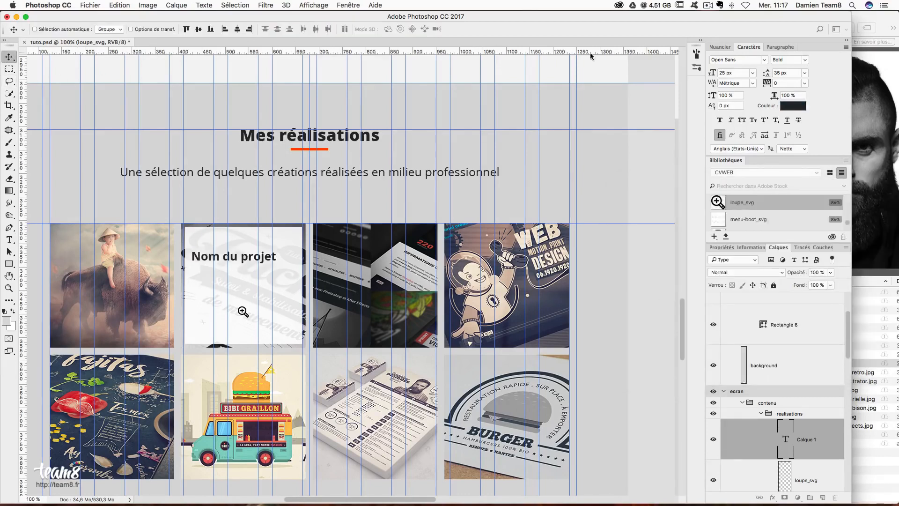
left_click(709, 73)
type("20")
key("Return")
mouse_move(254, 264)
left_mouse_down()
mouse_move(262, 271)
mouse_move(255, 264)
left_mouse_up()
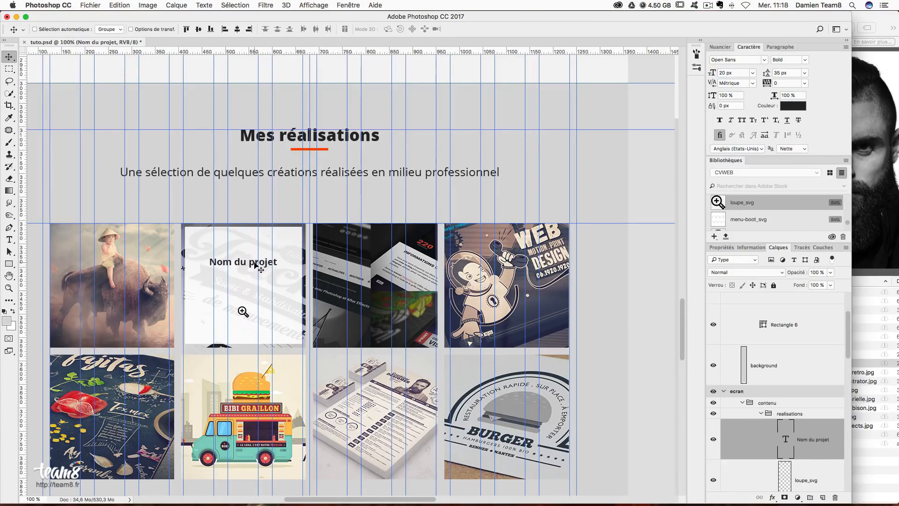
- Add the line 'Agence tout risque' after the caption
left_click(8, 239)
left_click(273, 264)
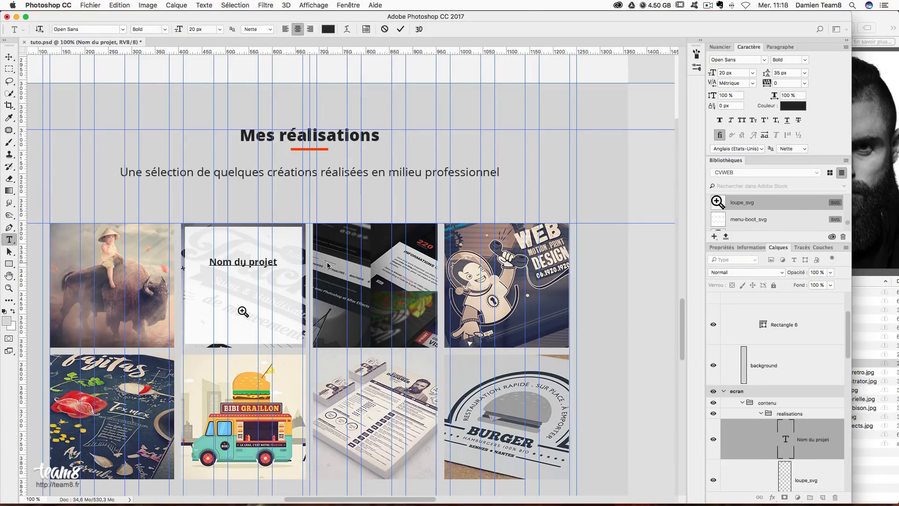
type("Agence")
type("you r")
key("BackSpace")
key("BackSpace")
key("BackSpace")
key("BackSpace")
key("BackSpace")
type("tout risuq")
key("BackSpace")
key("BackSpace")
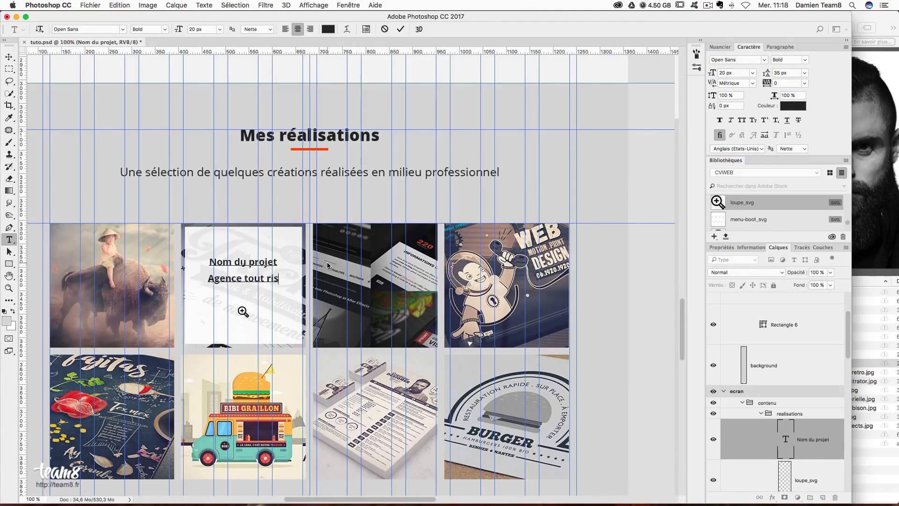
type("que")
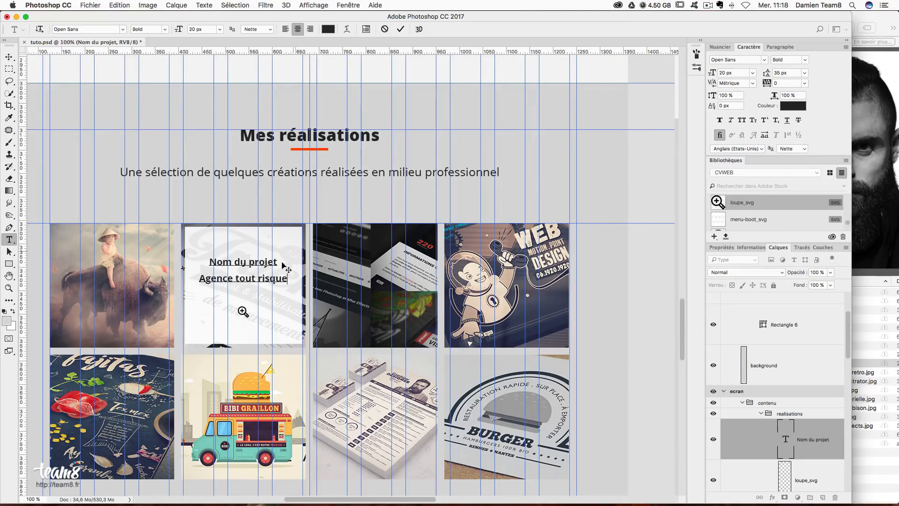
- Make the 'Agence tout risque' line 14 px Regular
left_click_drag(281, 280, 194, 279)
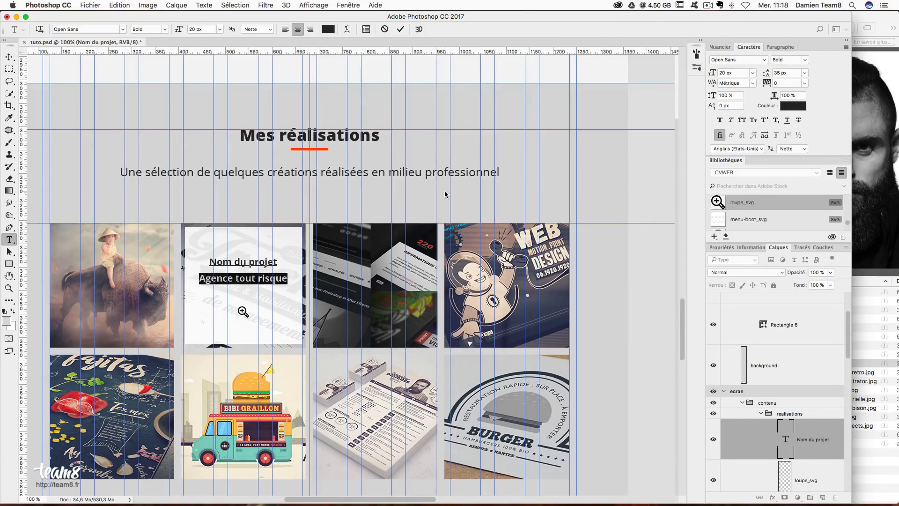
left_click(733, 73)
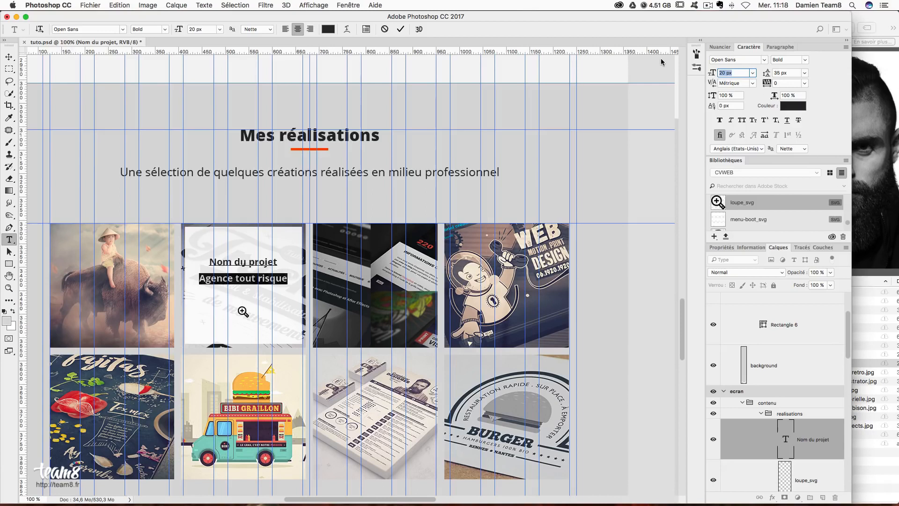
type("15")
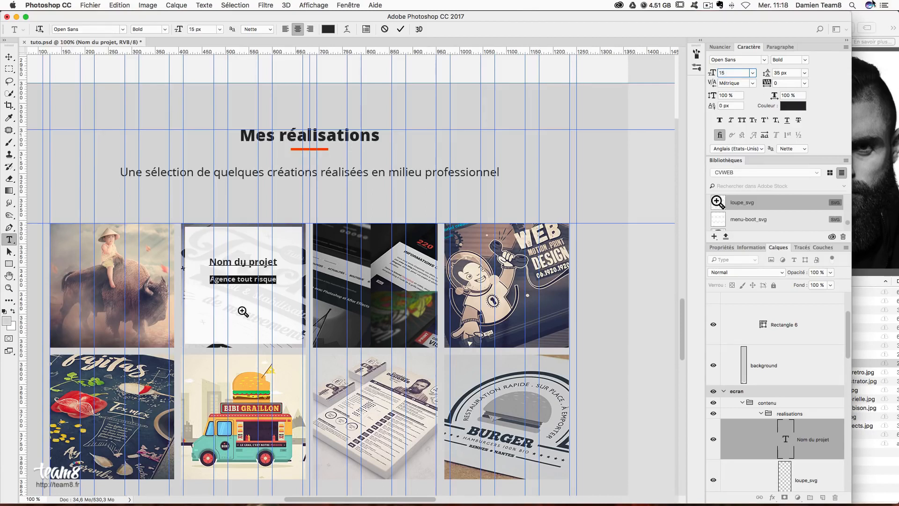
key("Return")
left_click(792, 73)
left_click(803, 60)
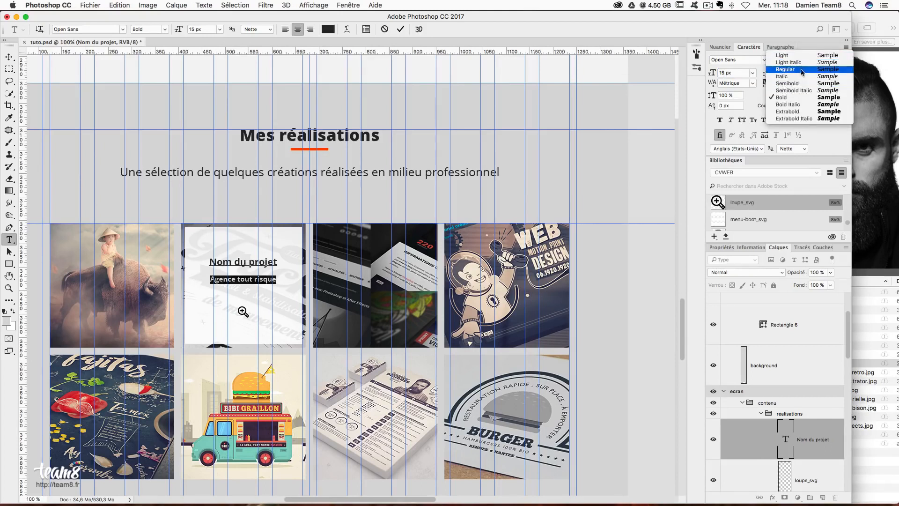
left_click(800, 70)
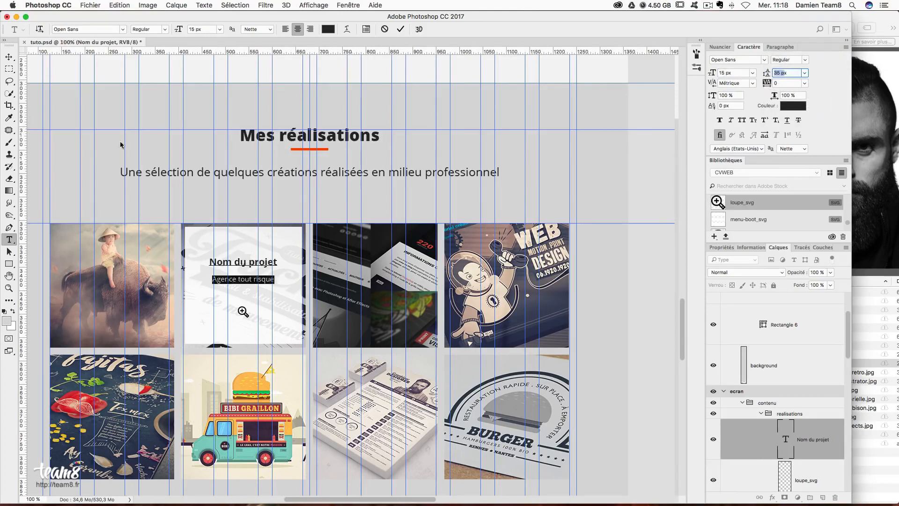
left_click(731, 72)
type("14")
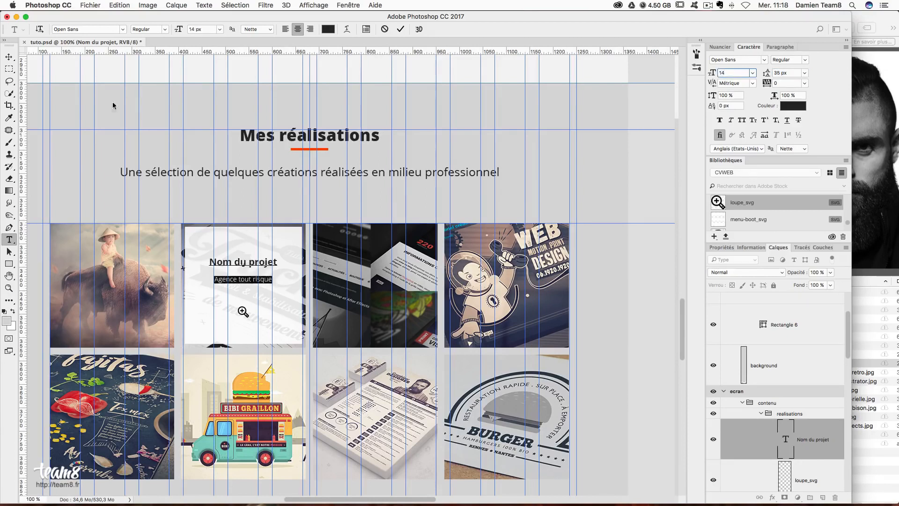
left_click(9, 57)
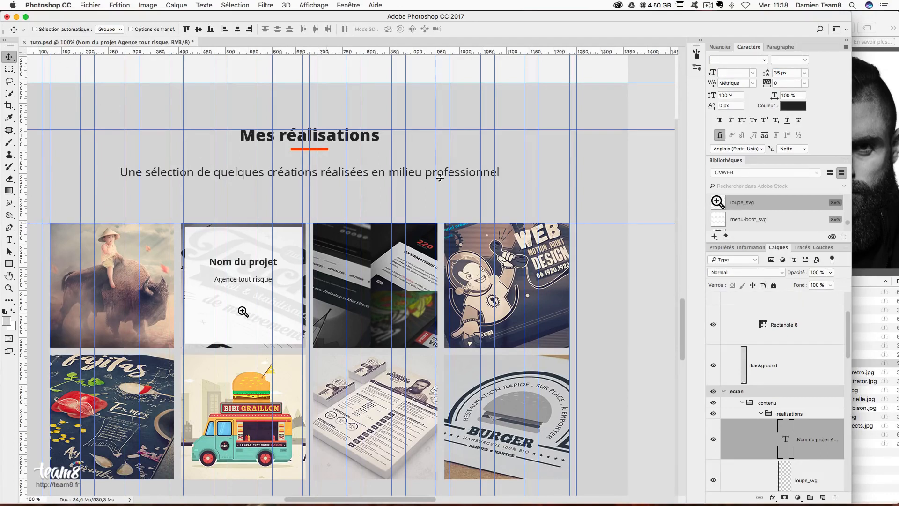
- Set the caption's line spacing (leading) to 30 px
left_click(787, 74)
key("Return")
left_click(774, 70)
type("30")
key("Return")
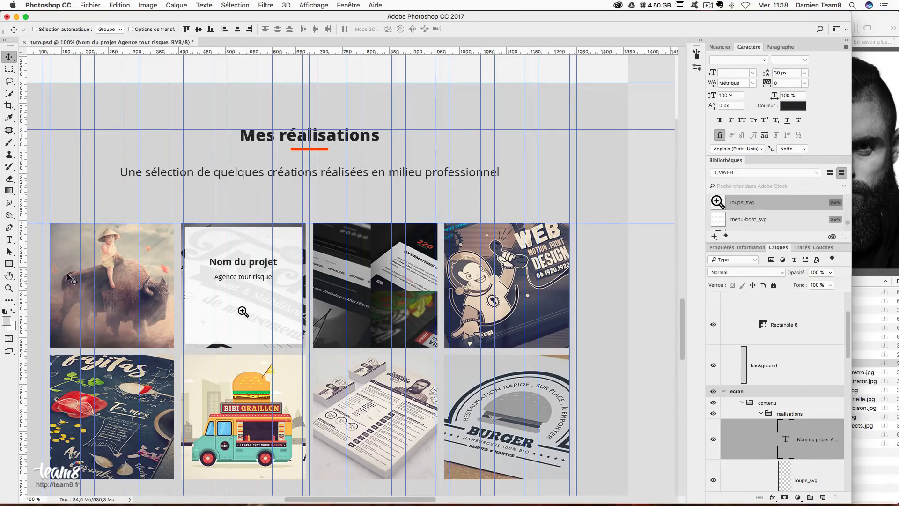
- With guides hidden, move the caption block down slightly and nudge the loupe icon up
key("super+h")
left_click_drag(255, 262, 255, 271)
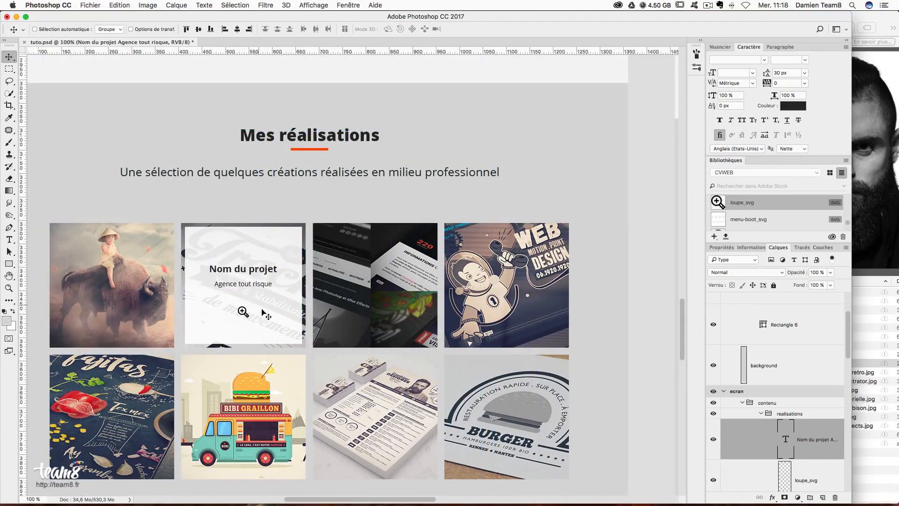
scroll(827, 439, "down", 2)
left_click(812, 444)
key("Up")
key("Up")
key("Up")
key("Up")
key("Up")
key("Up")
key("Up")
key("Up")
key("Up")
key("Up")
key("Up")
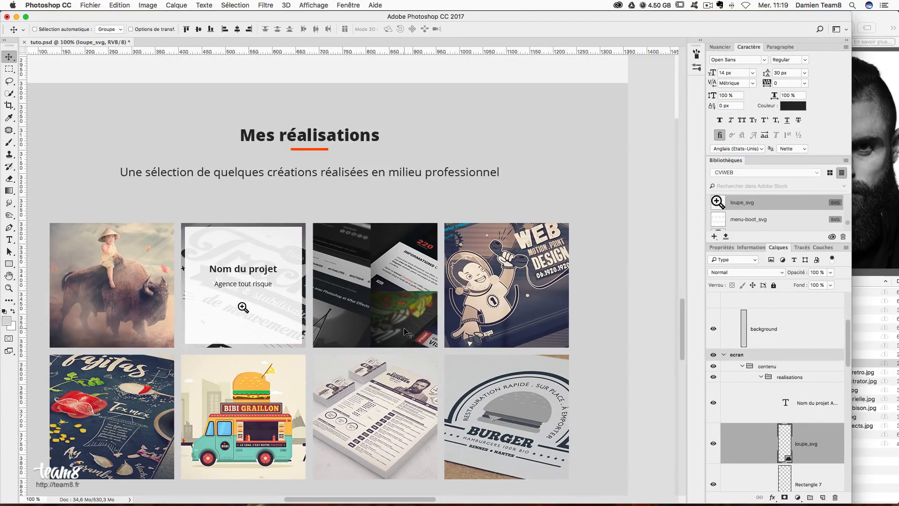
- Save tuto.psd and zoom out to view more of the artboards
key("super+s")
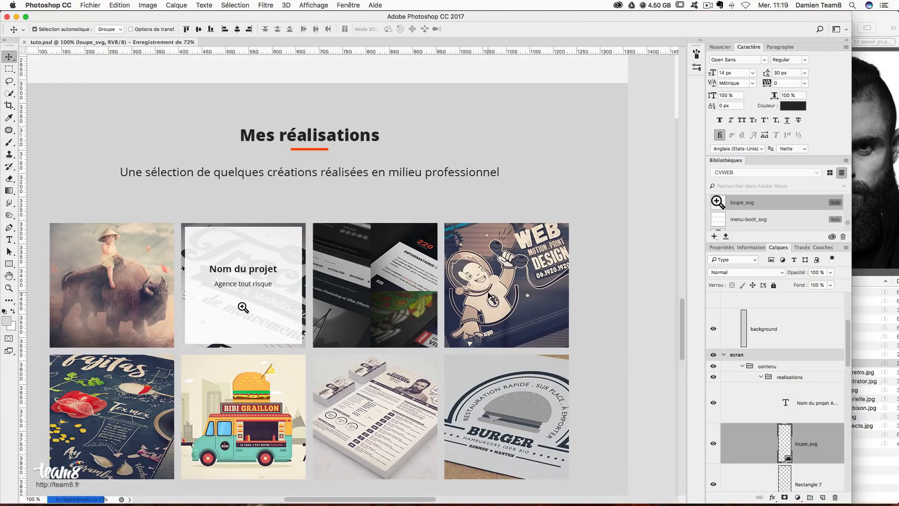
key("super+minus")
key("super+minus")
scroll(487, 289, "up", 10)
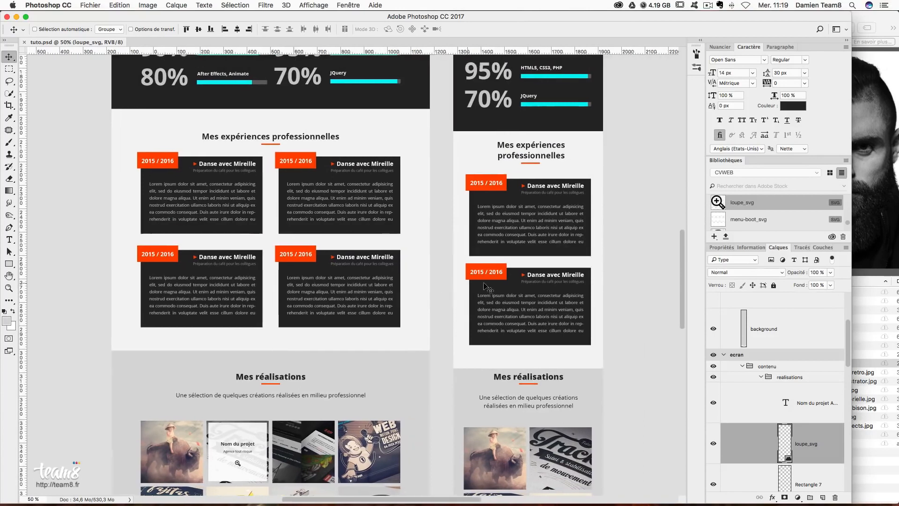
scroll(487, 288, "up", 10)
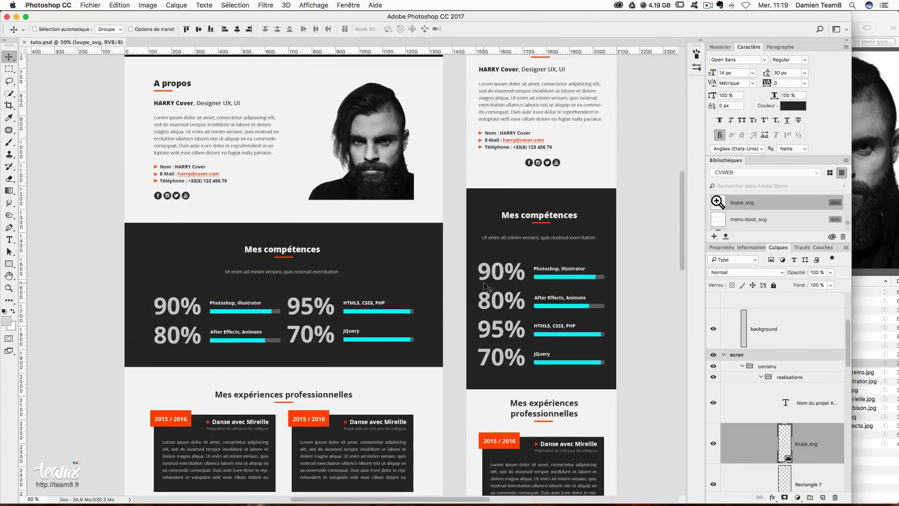
scroll(484, 287, "up", 3)
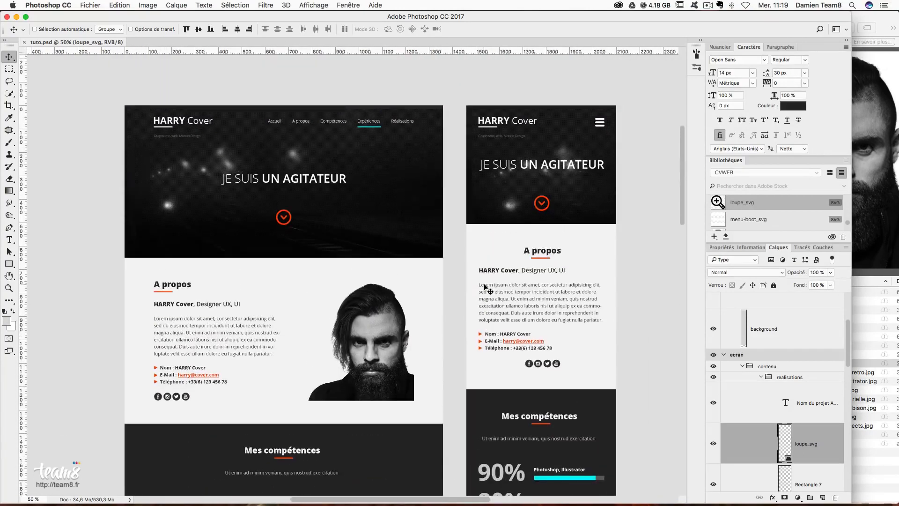